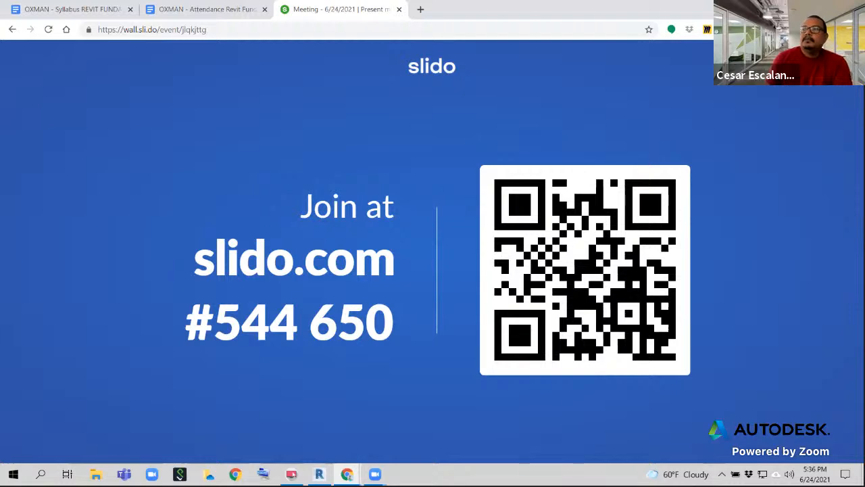
Open slido.com in a new browser tab
left_click(421, 9)
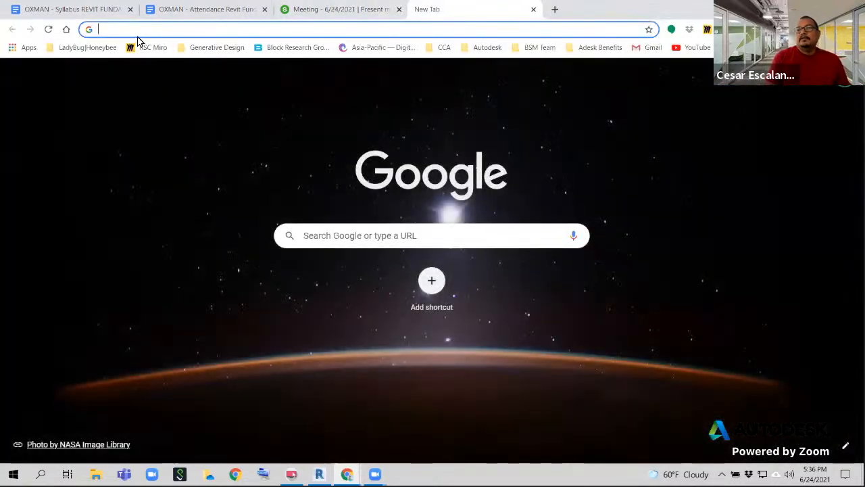
type("slido.c")
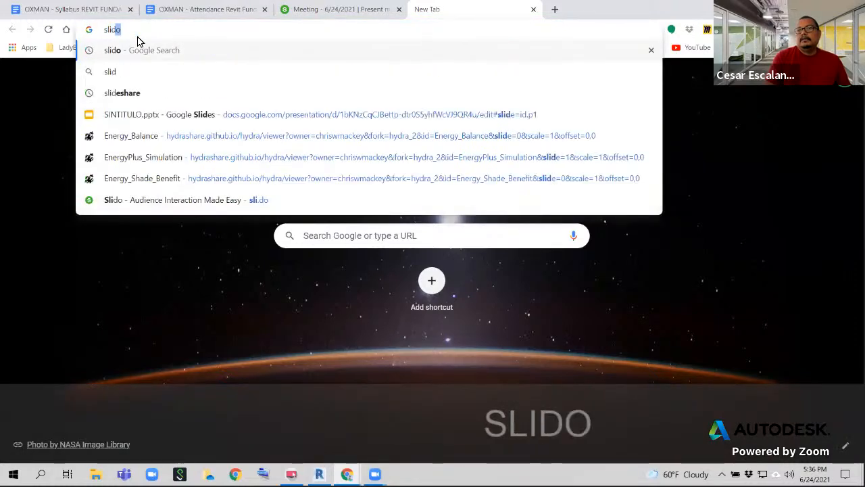
type("om")
key("Return")
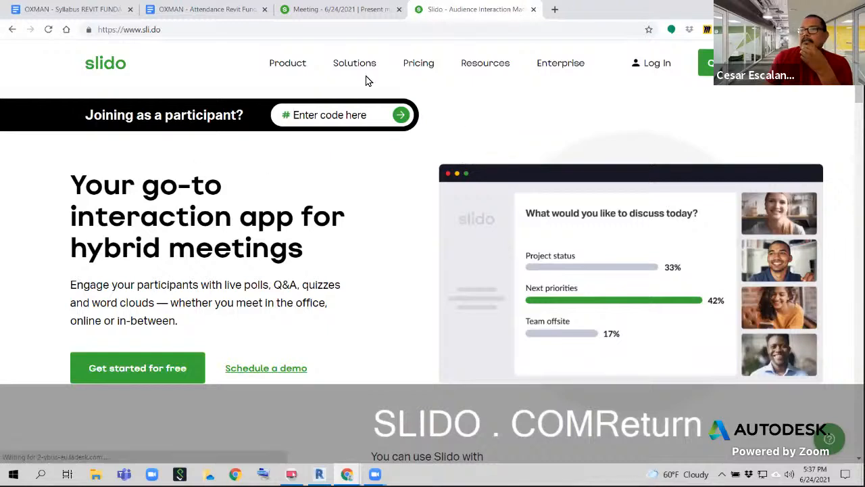
Compare the meeting's join instructions with the participant code field on the Slido homepage
left_click(349, 11)
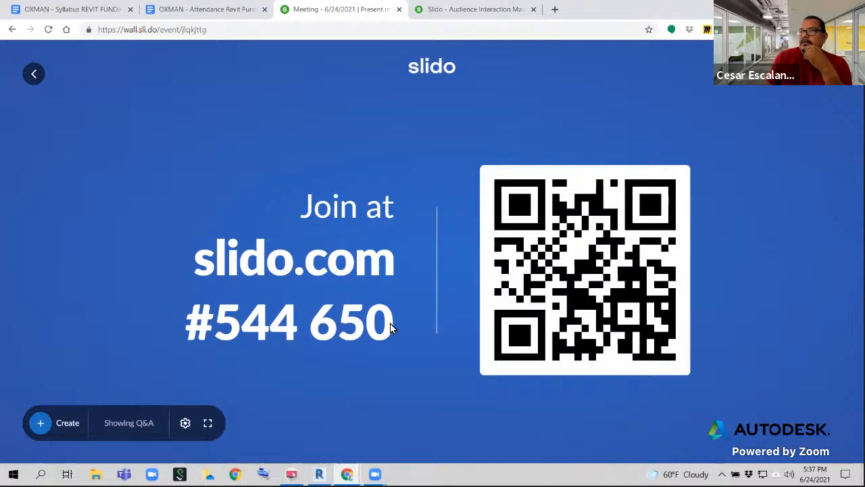
left_click(463, 10)
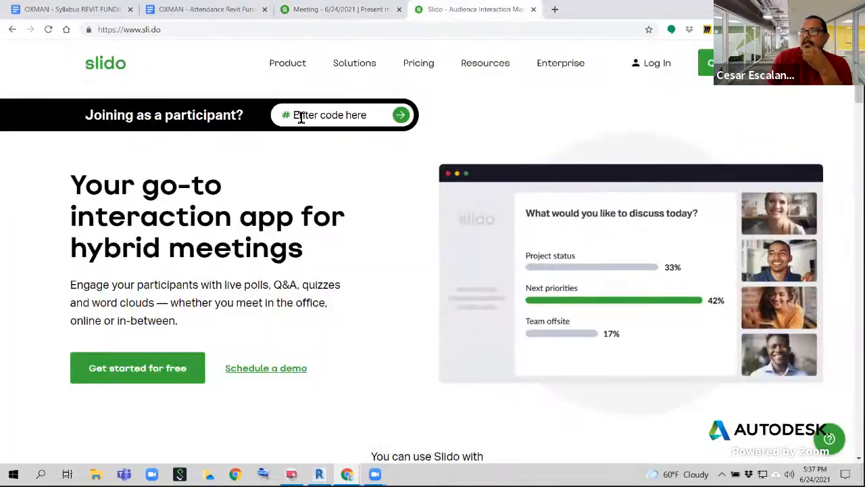
left_click(338, 14)
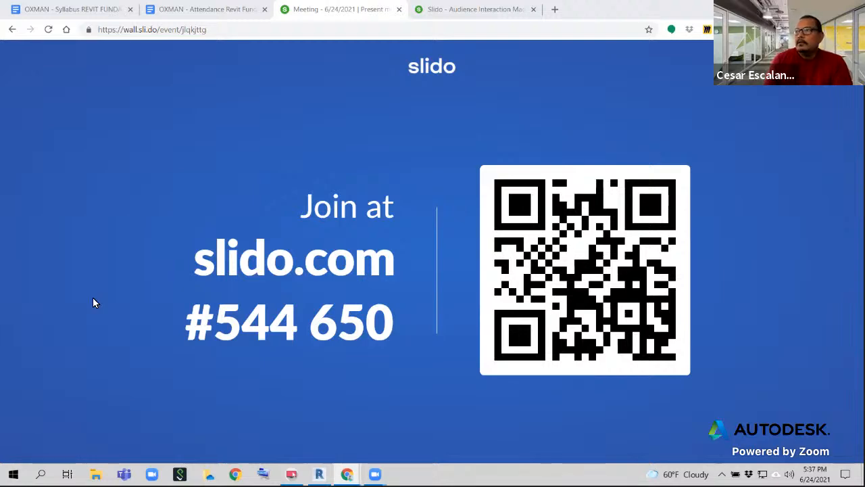
left_click(444, 11)
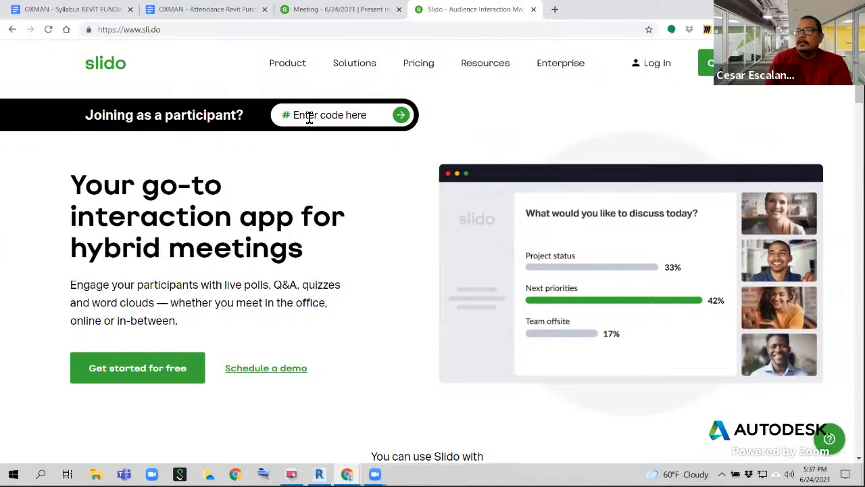
left_click(343, 13)
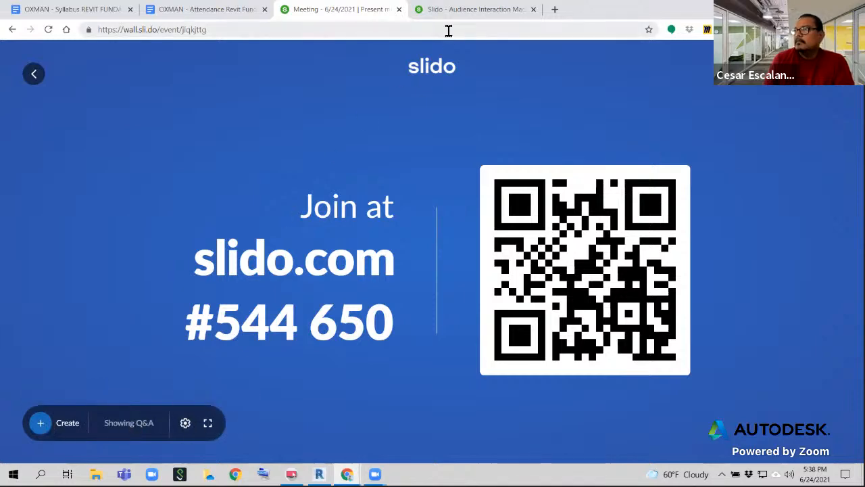
left_click(469, 11)
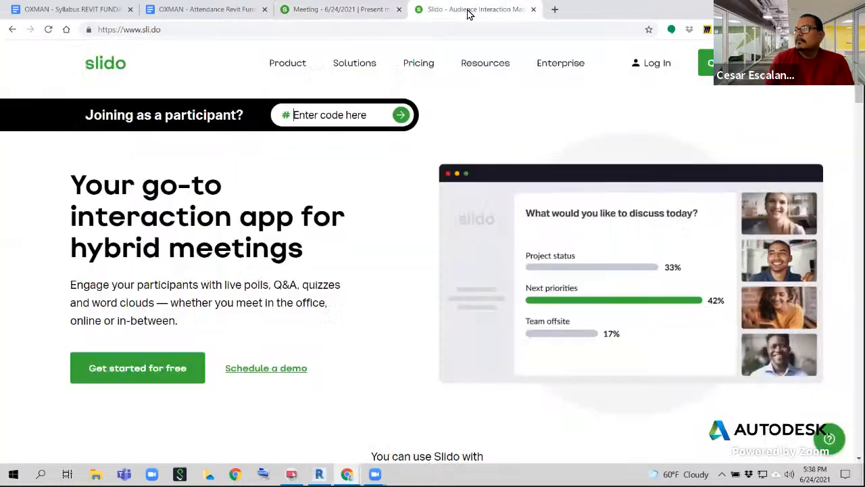
left_click(342, 10)
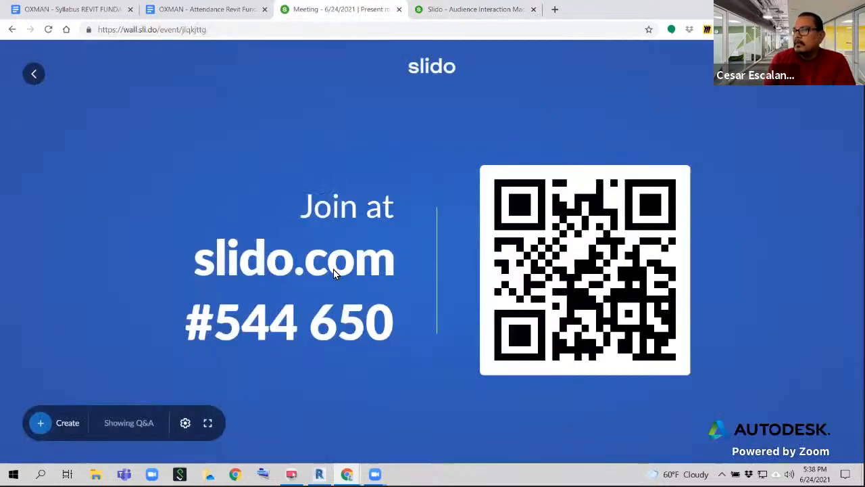
Return to the Meeting - 6/24/2021 admin page, present it in a new tab and check the presentation options
left_click(33, 73)
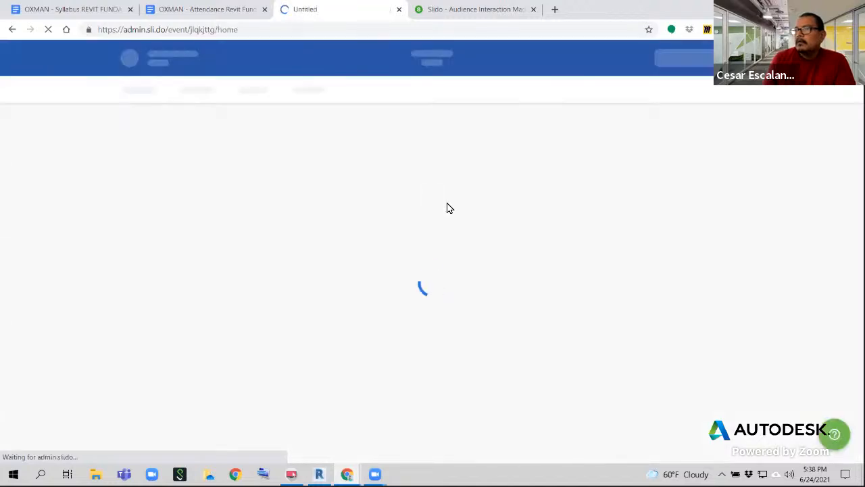
mouse_move(689, 59)
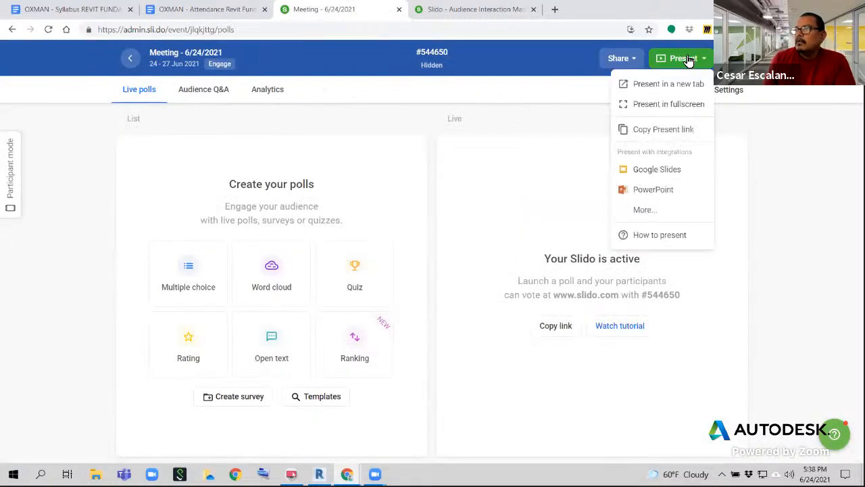
left_click(672, 84)
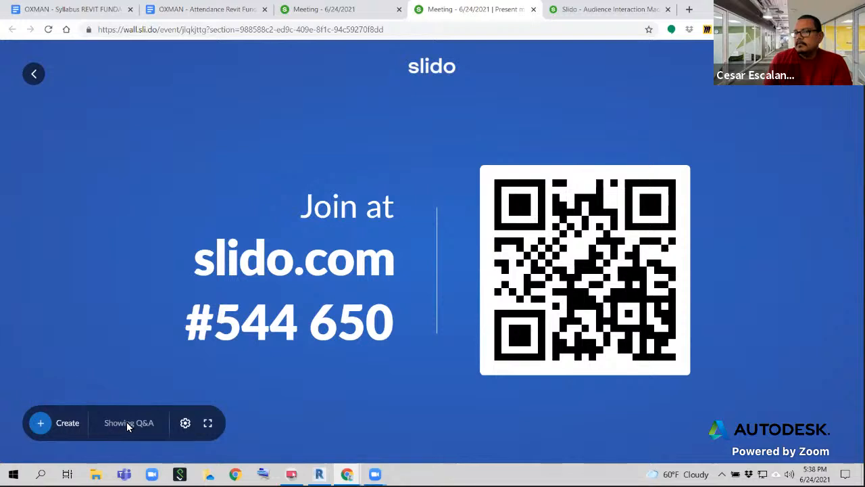
left_click(185, 423)
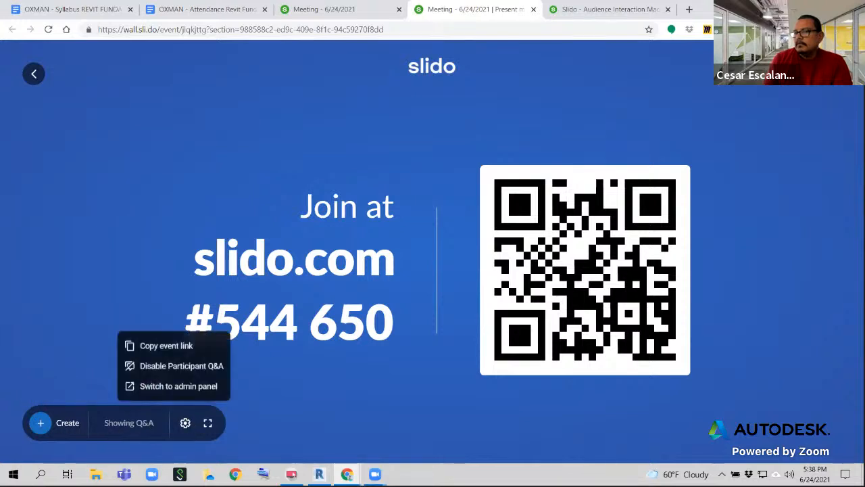
left_click(208, 423)
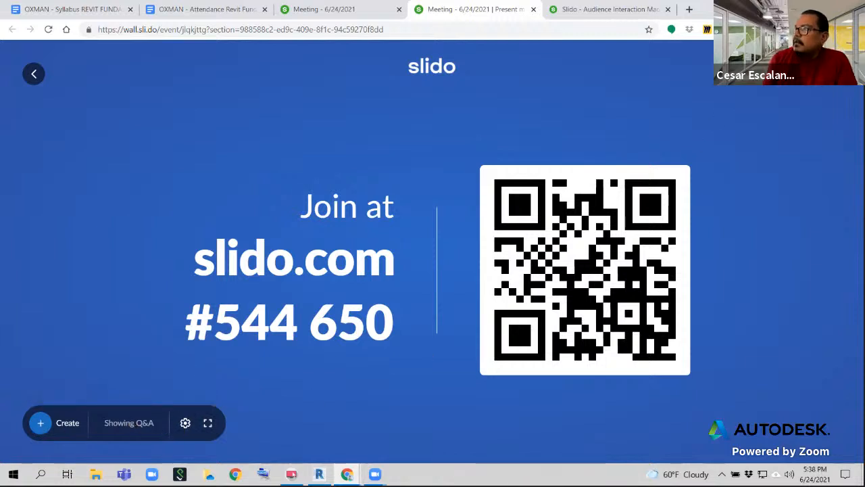
Close the Slido homepage and presentation tabs, and permanently delete the Meeting - 6/24/2021 event from the events list
left_click(668, 9)
left_click(534, 10)
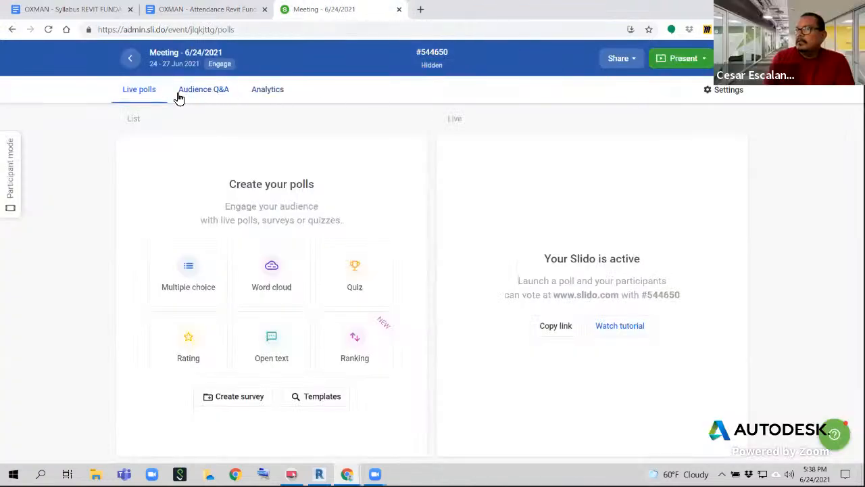
left_click(132, 59)
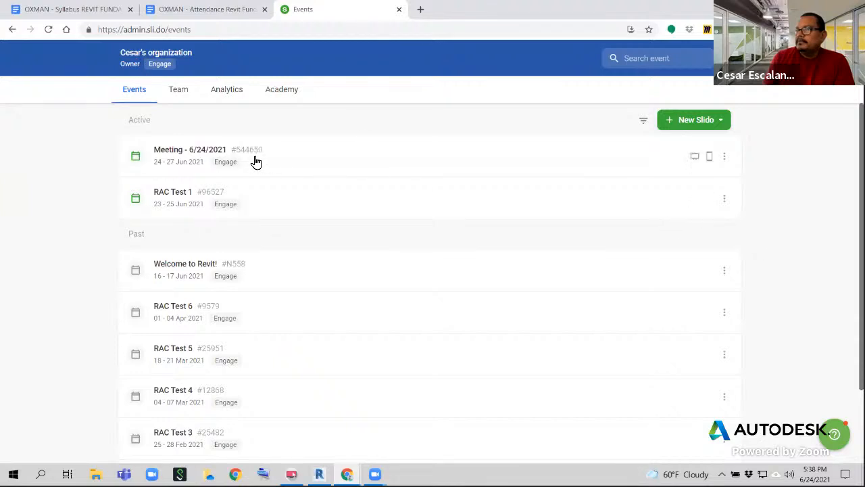
left_click(727, 158)
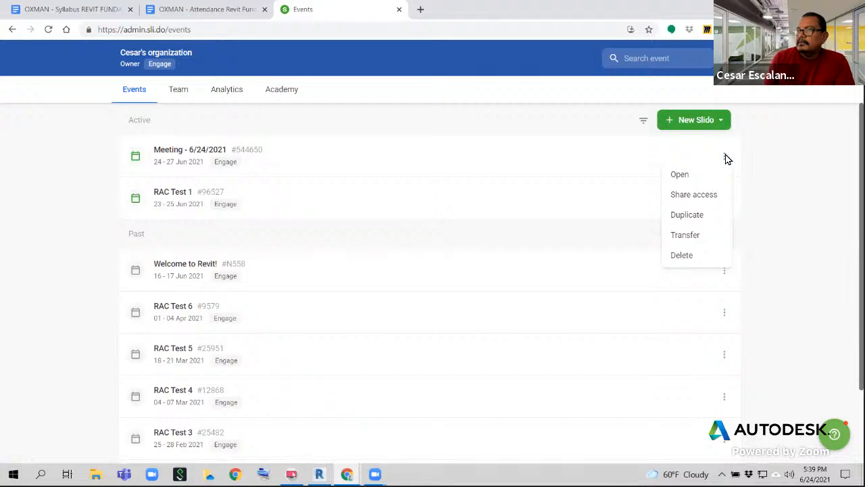
left_click(682, 256)
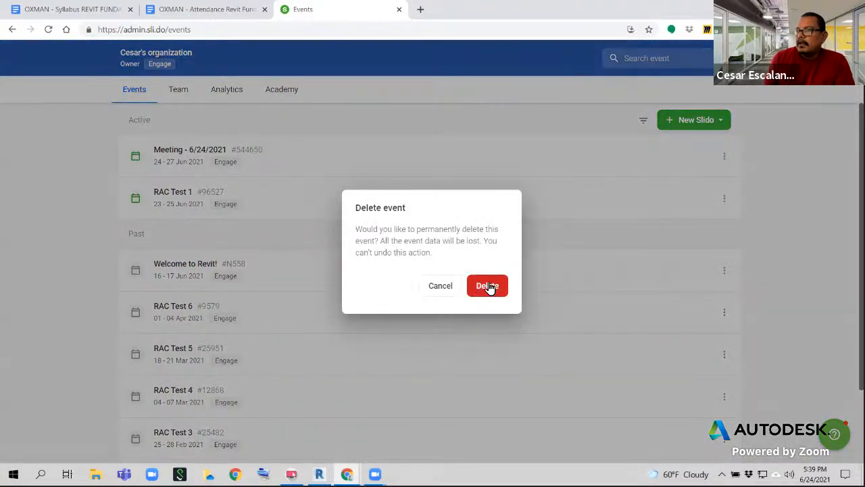
left_click(490, 288)
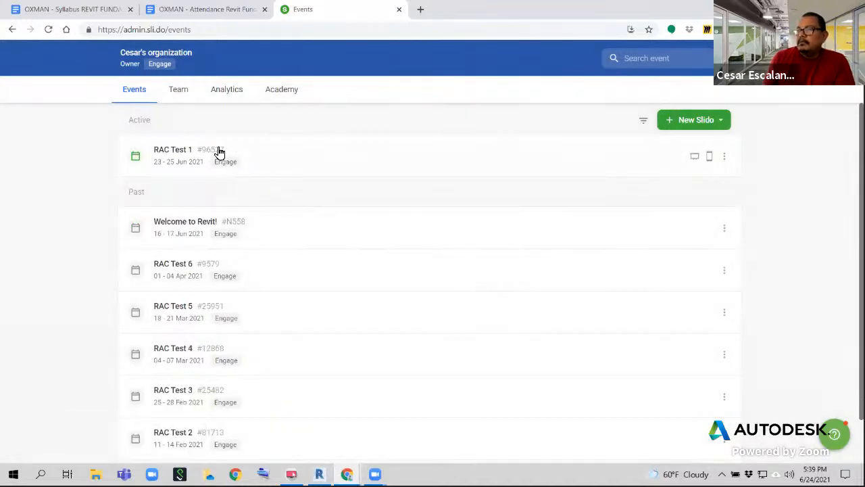
Open the RAC Test 1 event and present it in a new tab
left_click(222, 155)
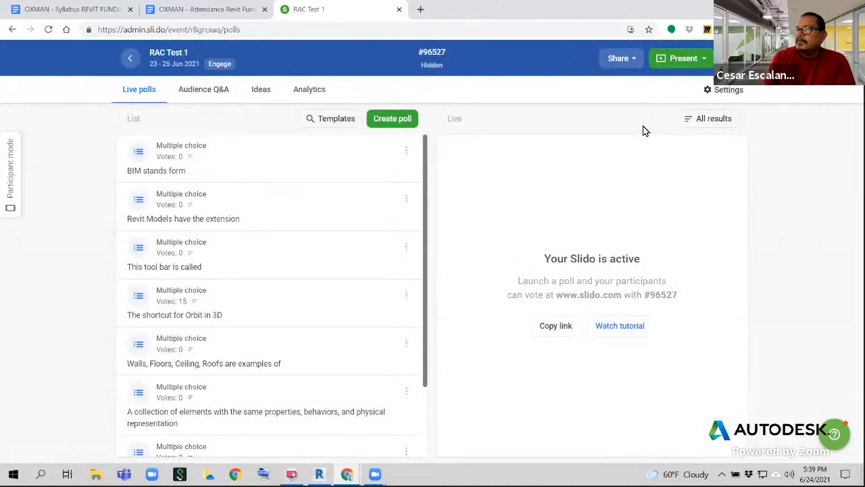
left_click(680, 59)
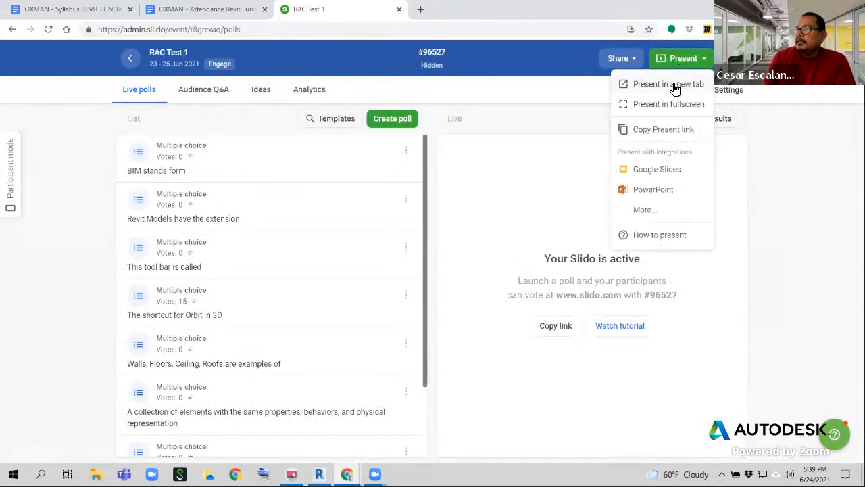
left_click(674, 85)
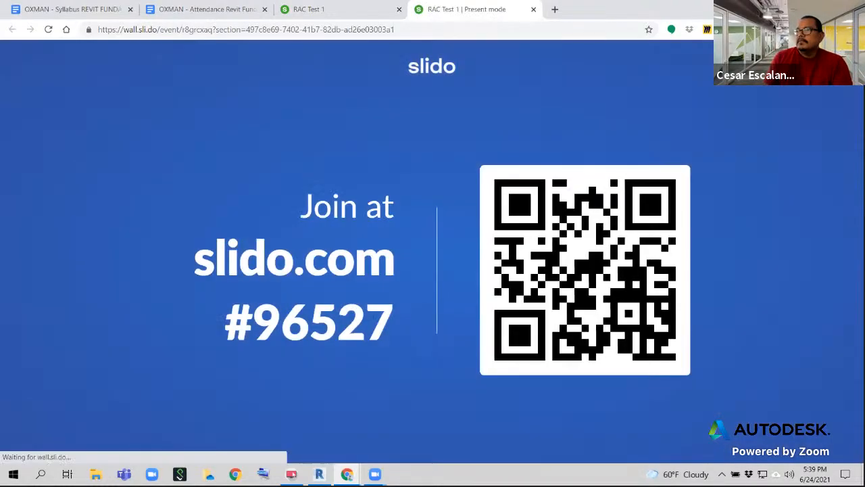
mouse_move(263, 284)
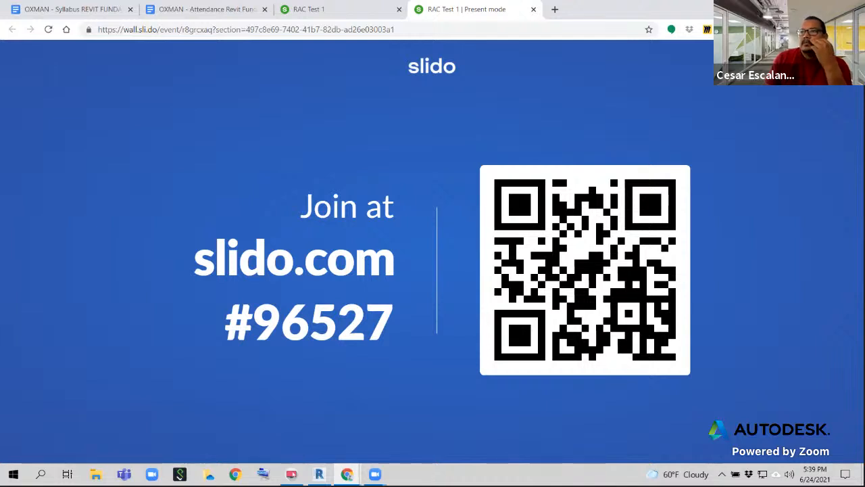
mouse_move(448, 135)
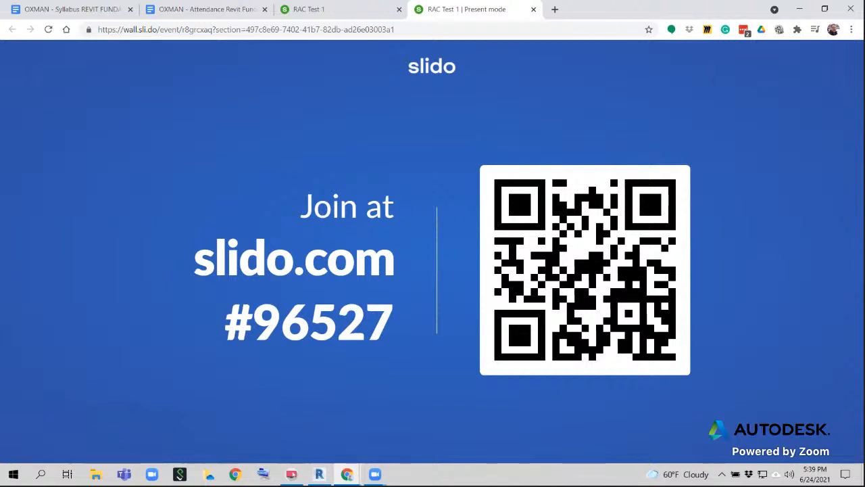
mouse_move(163, 211)
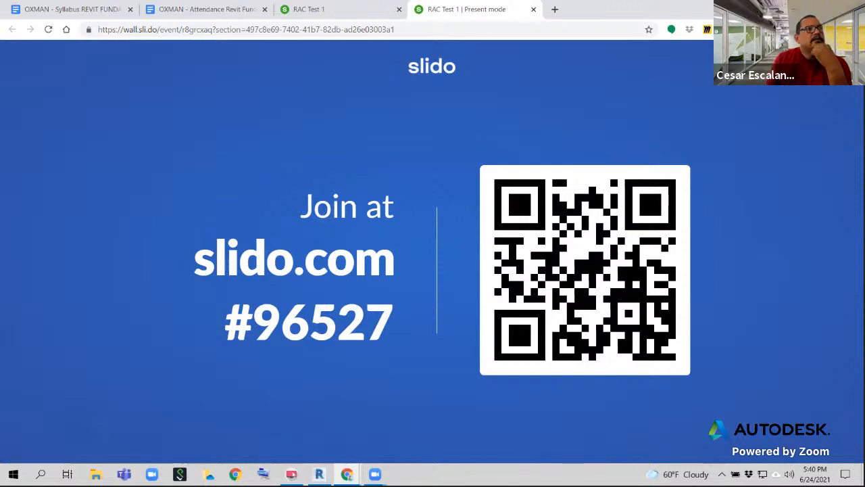
mouse_move(344, 297)
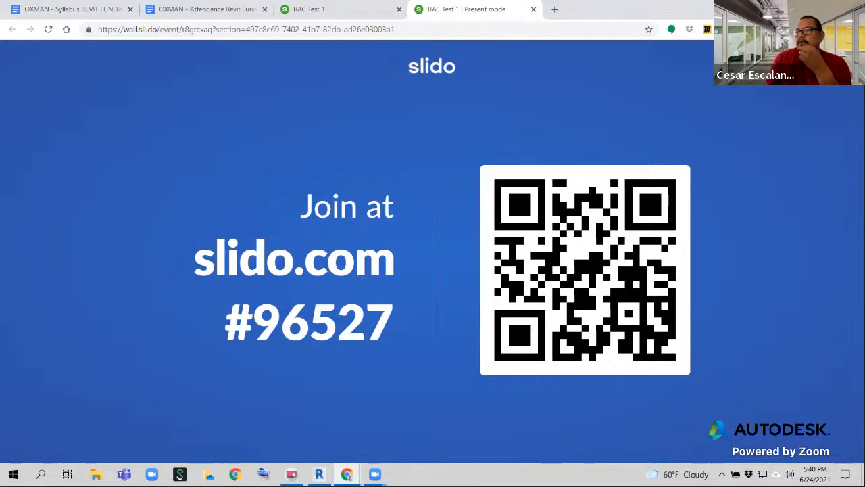
mouse_move(255, 387)
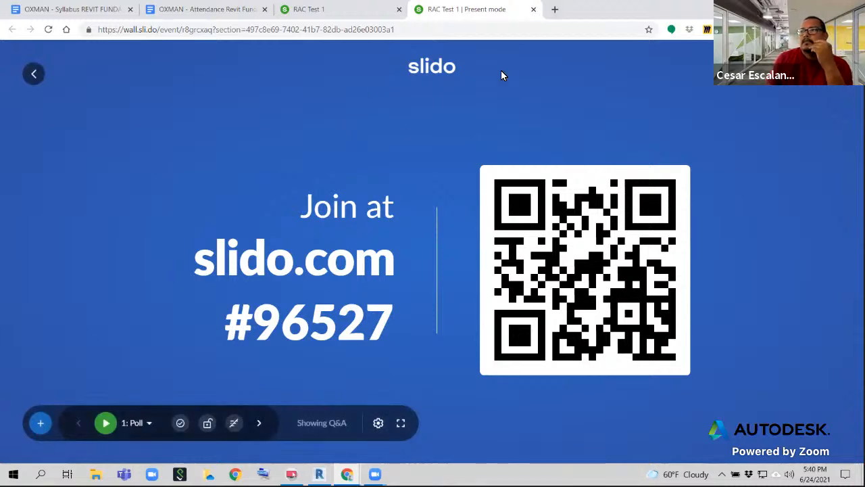
Open the slido.com homepage in another browser tab
left_click(553, 9)
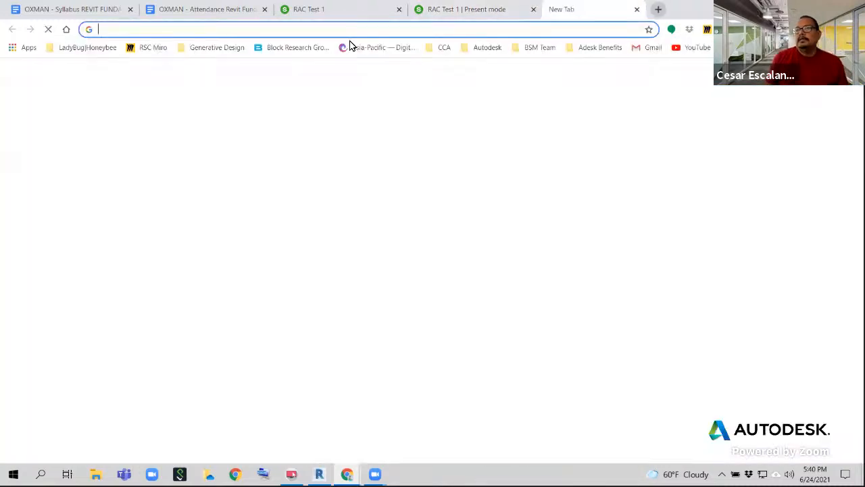
type("slido.com")
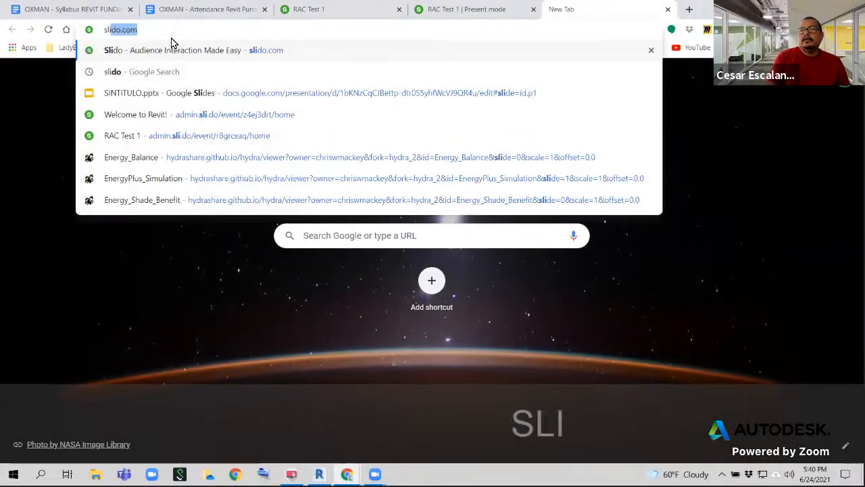
key("Return")
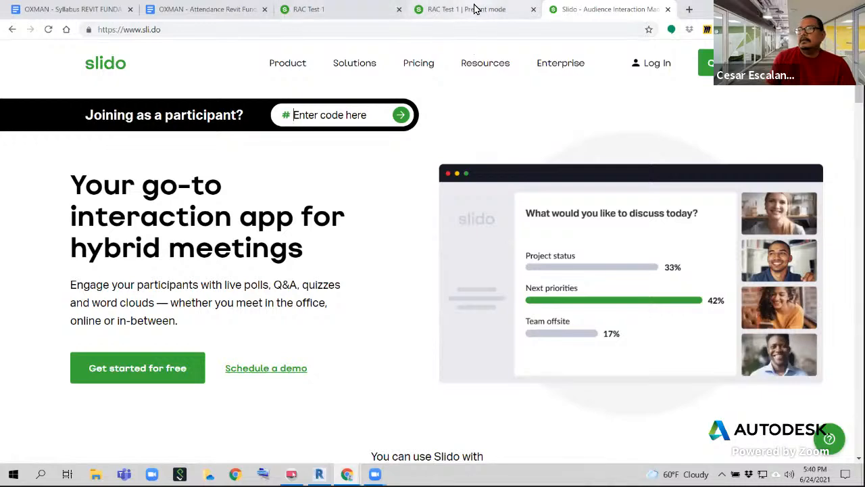
Enter the join code from the RAC Test 1 presentation as a participant, without submitting it, and close the homepage tab
left_click(447, 9)
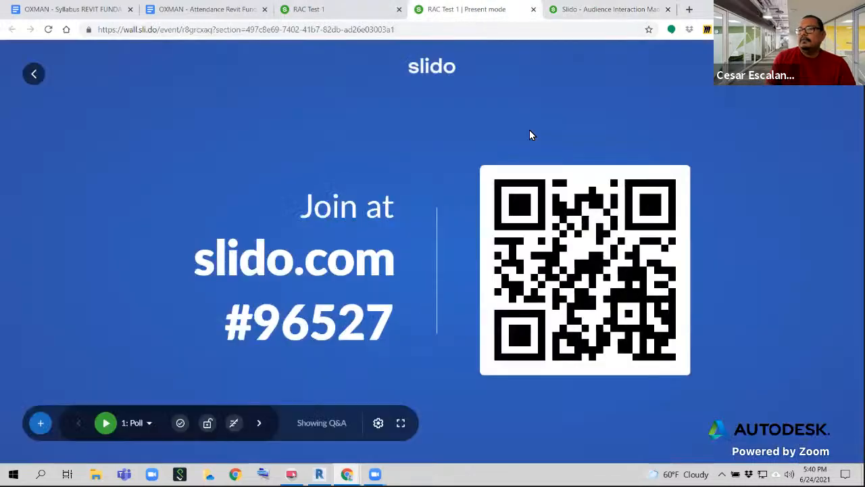
left_click(602, 9)
left_click(318, 121)
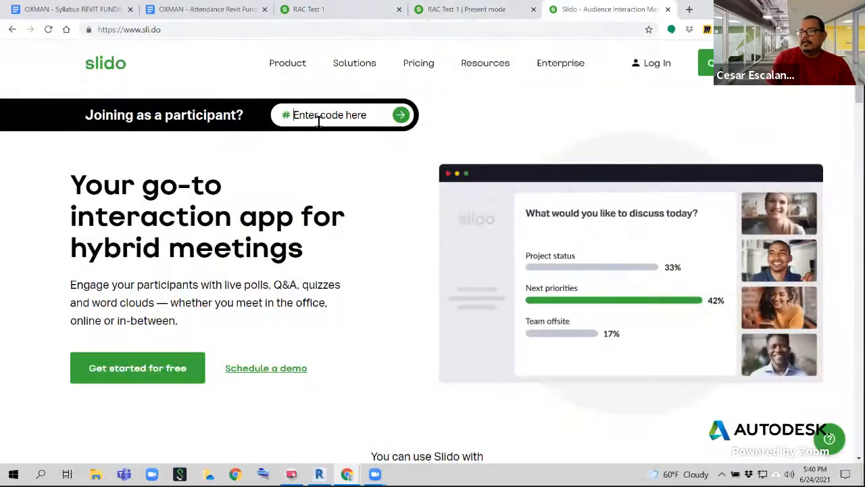
type("96527")
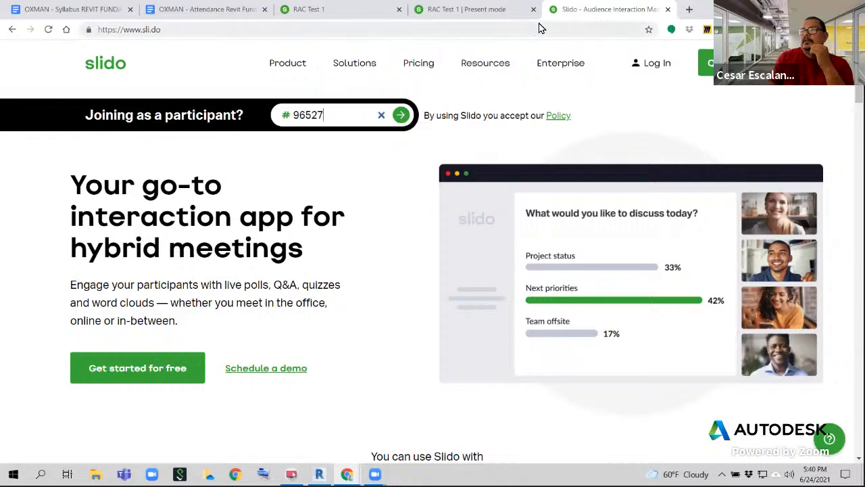
left_click(668, 9)
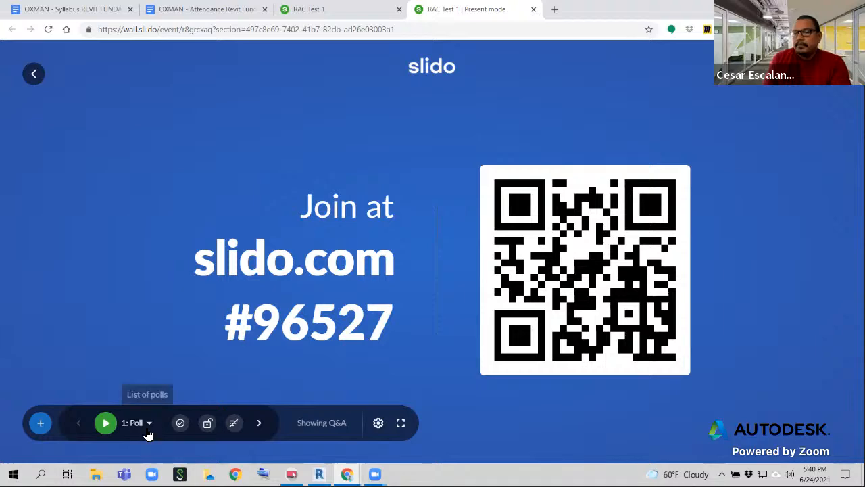
Start the first poll, "BIM stands form", and open the slido.com homepage in a new browser tab
left_click(106, 426)
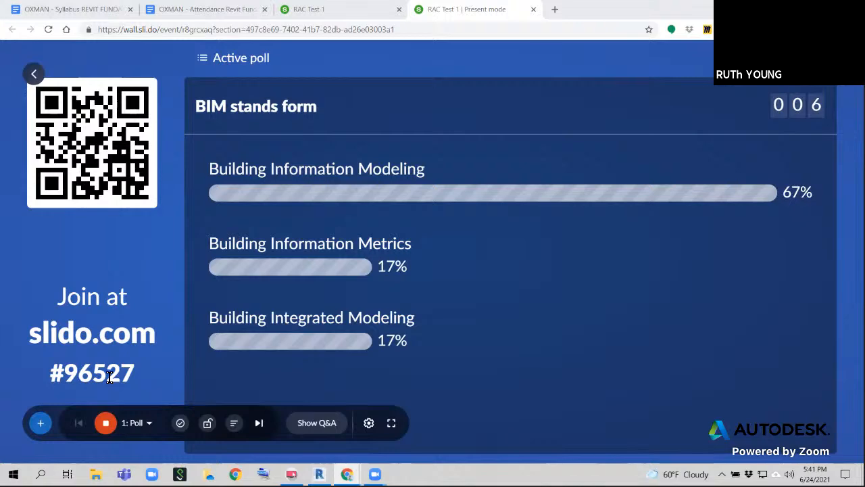
left_click(555, 12)
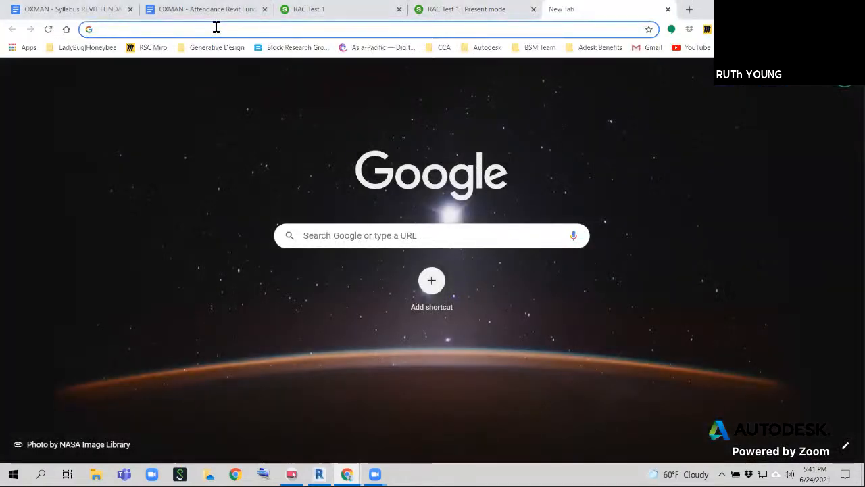
type("sl")
key("BackSpace")
key("BackSpace")
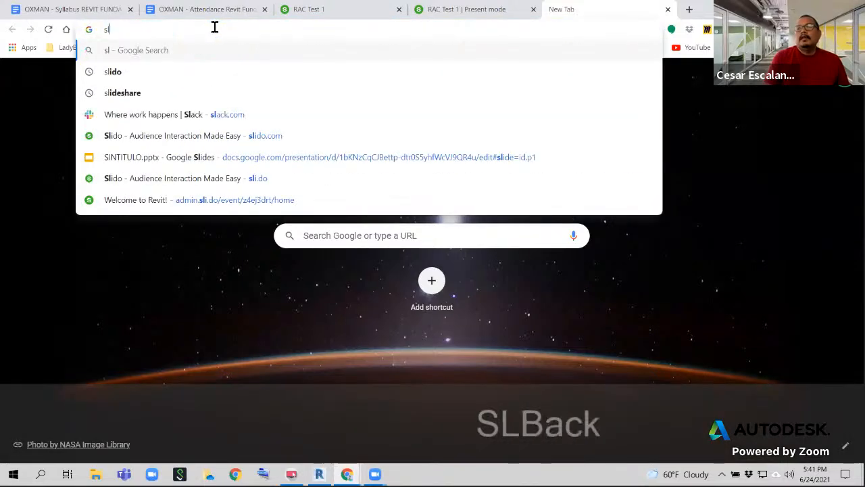
type("li")
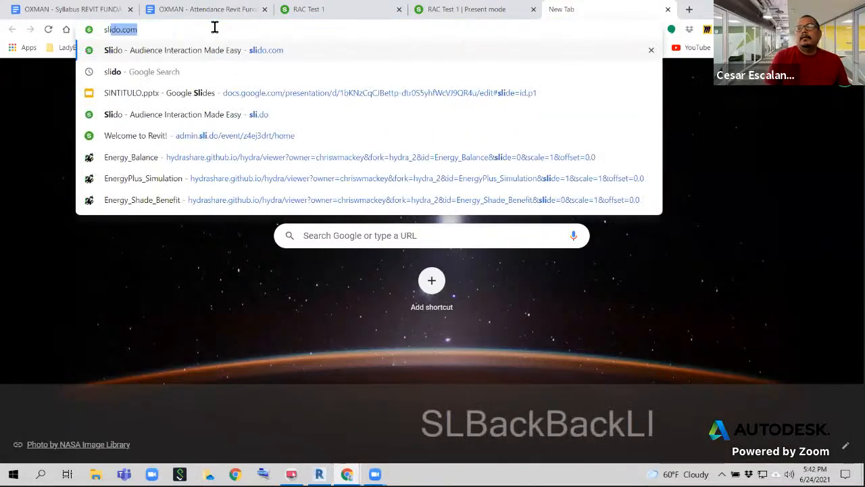
key("Return")
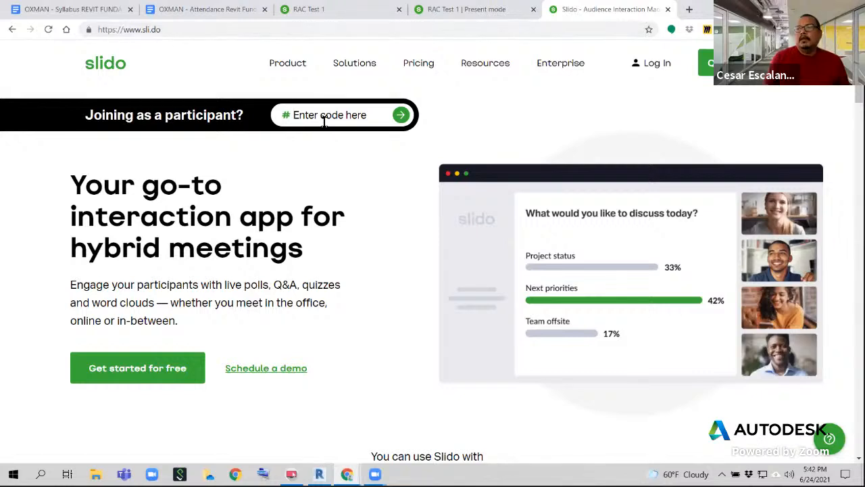
Join the RAC Test 1 event as a participant with the join code shown in its presentation
left_click(458, 10)
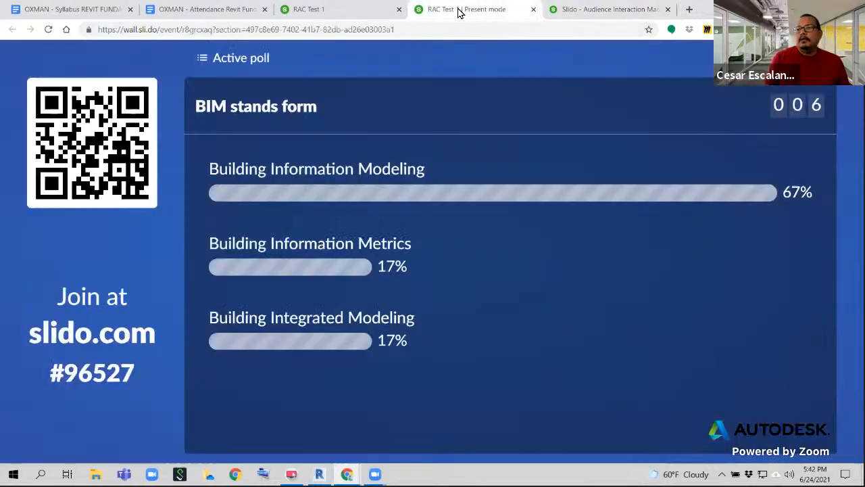
left_click(583, 10)
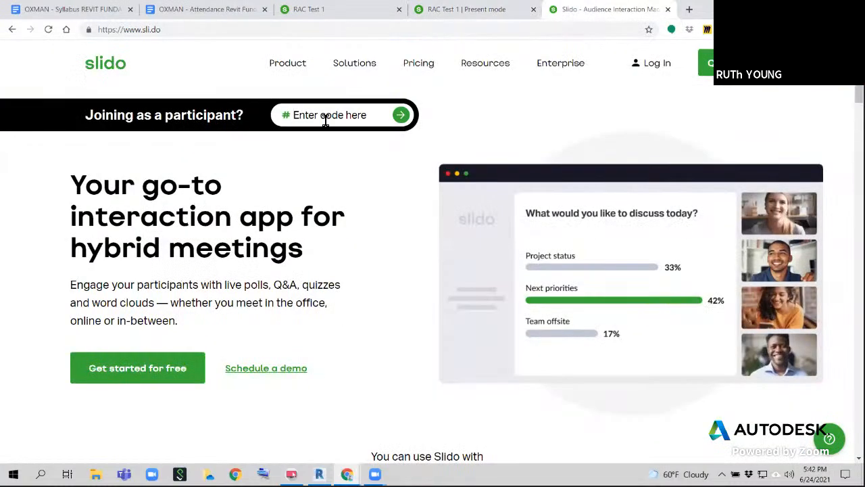
left_click(325, 119)
type("96527")
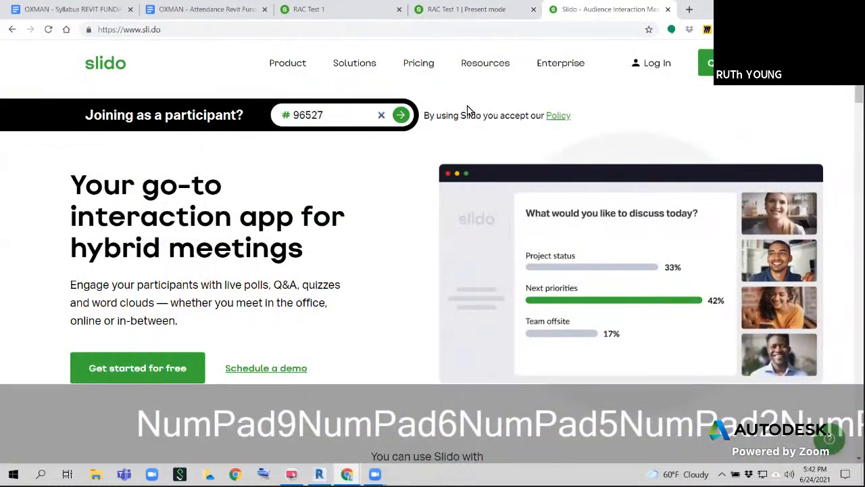
left_click(401, 118)
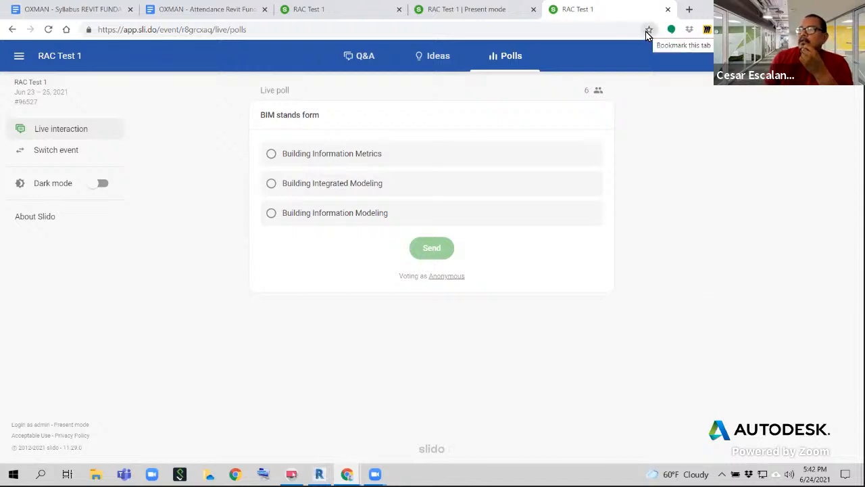
Highlight the web address of the participant poll page, then close that page to return to the presentation
left_click(529, 32)
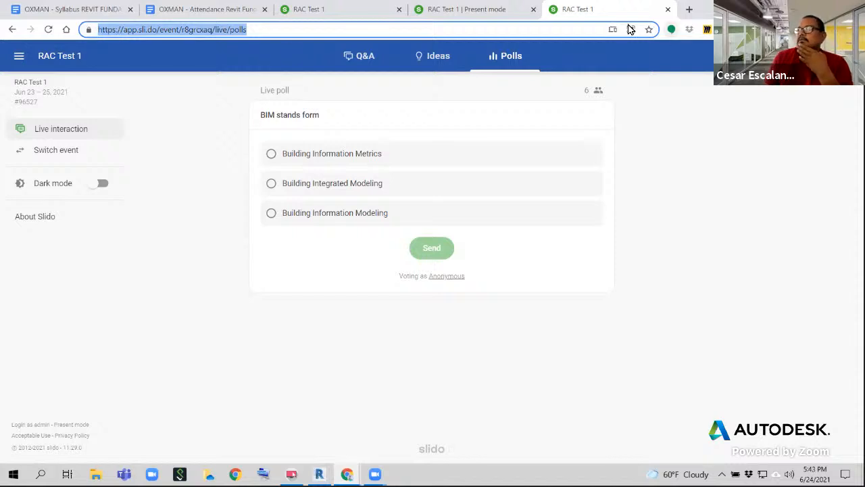
left_click(524, 29)
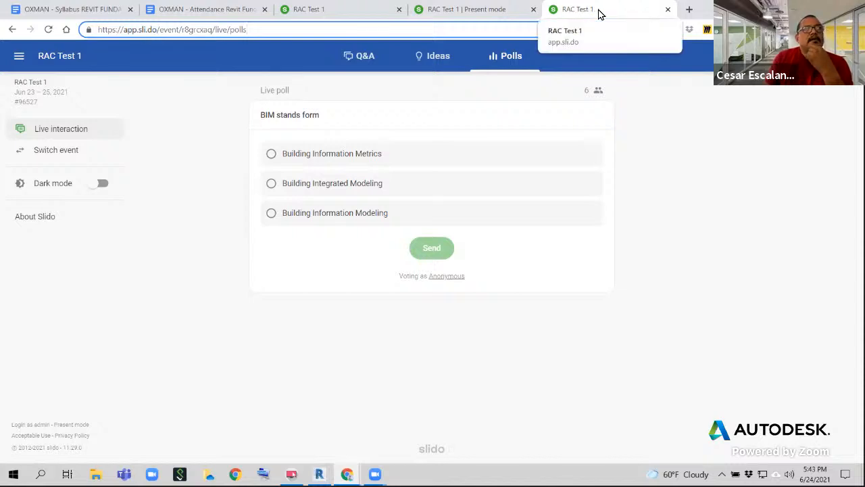
left_click(668, 12)
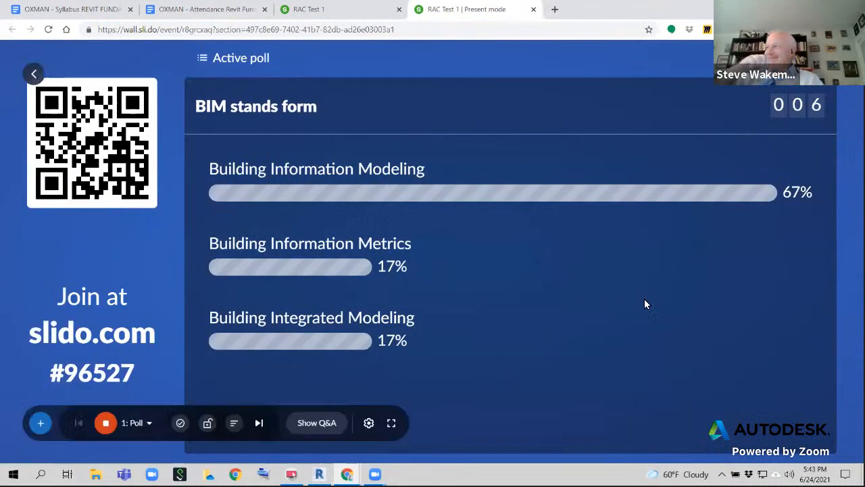
Reveal the correct answer of the "BIM stands form" poll and advance to "Revit Models have the extension"
left_click(180, 424)
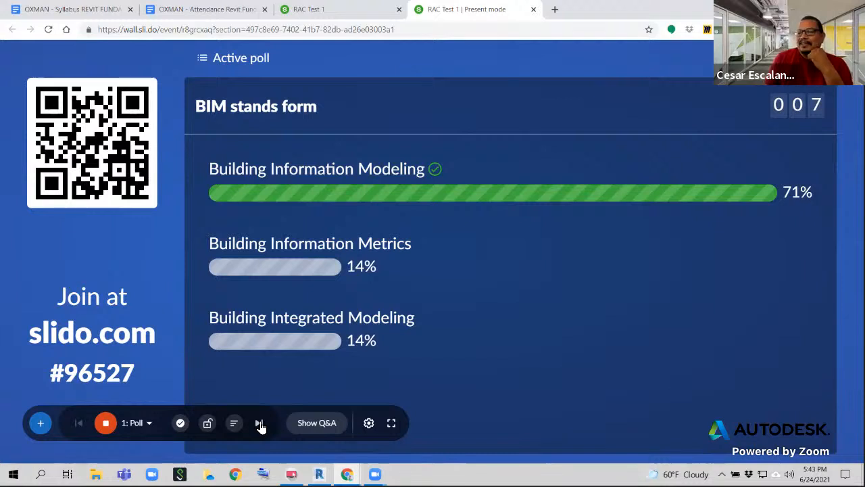
left_click(260, 423)
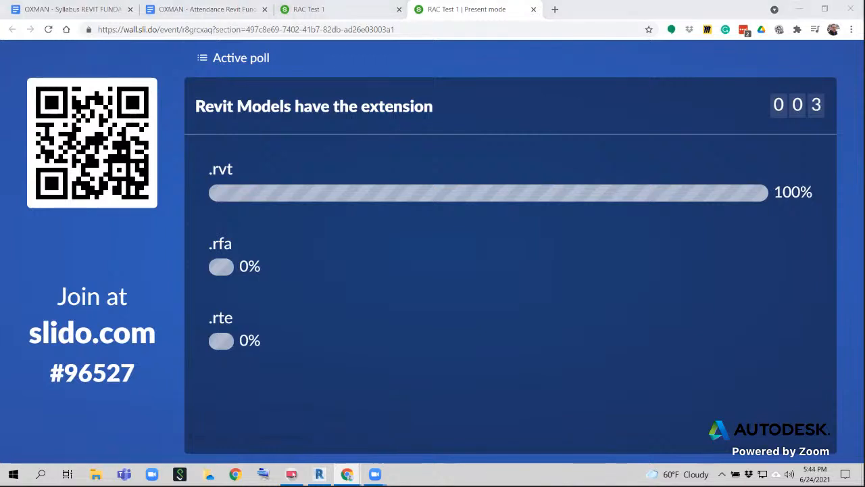
Advance to the poll "This tool bar is called" and reveal its correct answer once votes are in
mouse_move(313, 359)
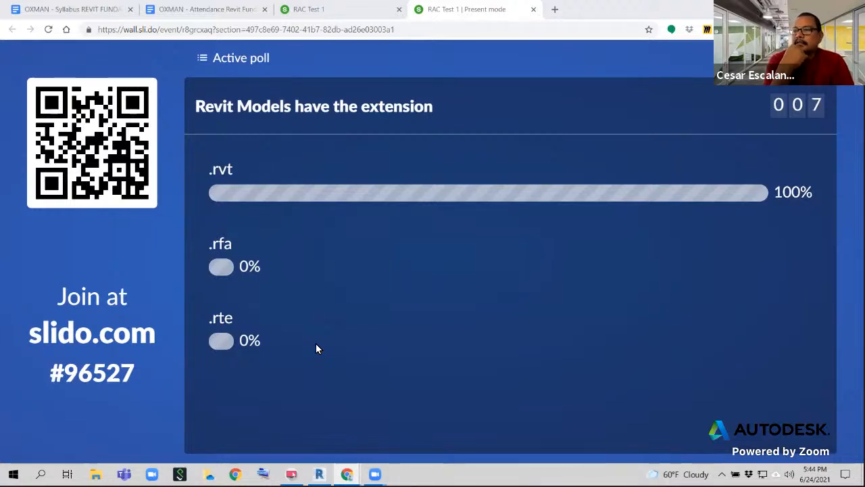
mouse_move(185, 270)
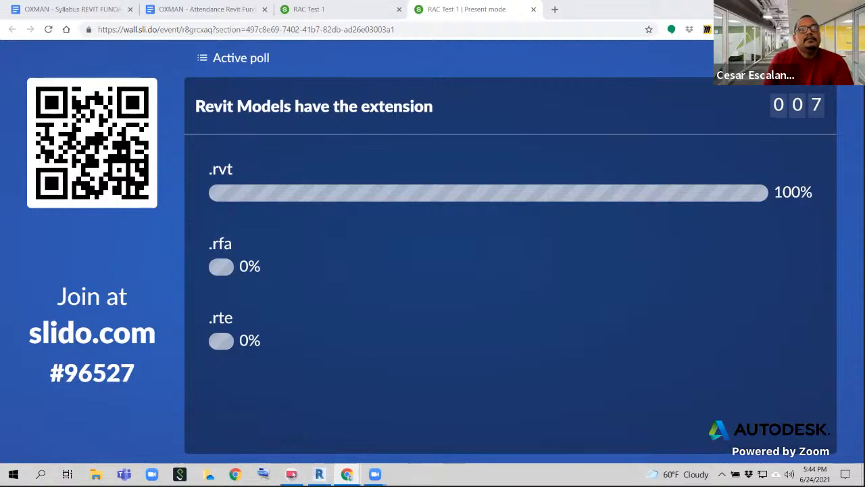
mouse_move(213, 367)
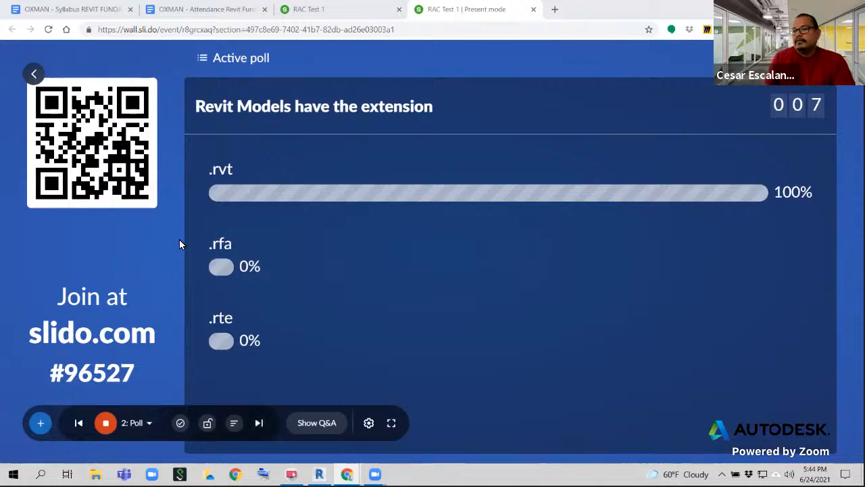
left_click(260, 423)
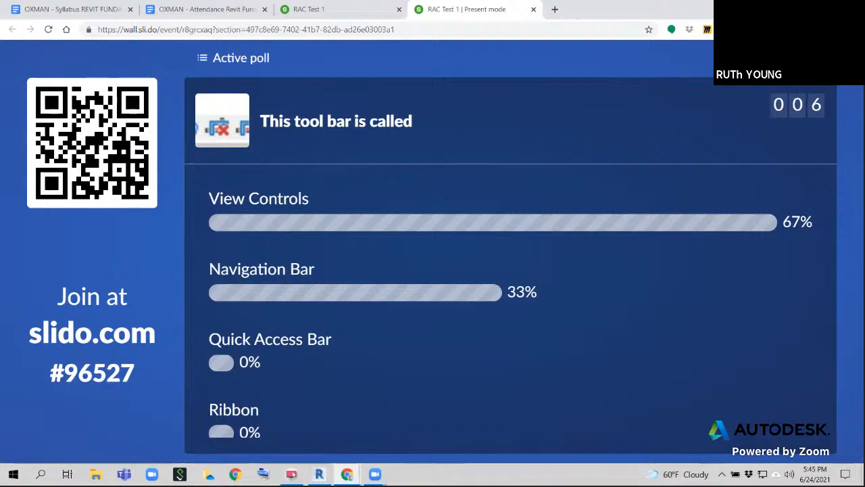
mouse_move(56, 71)
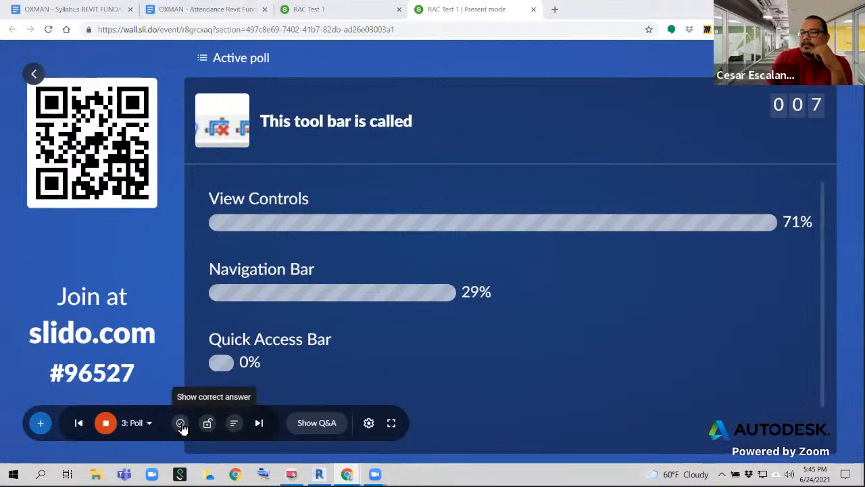
left_click(182, 426)
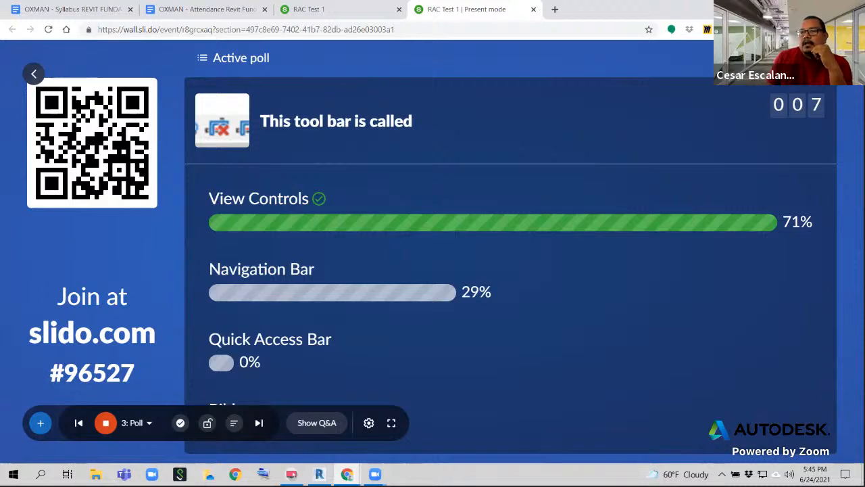
Advance to the poll "The shortcut for Orbit in 3D" and reveal its correct answer after voting
left_click(261, 425)
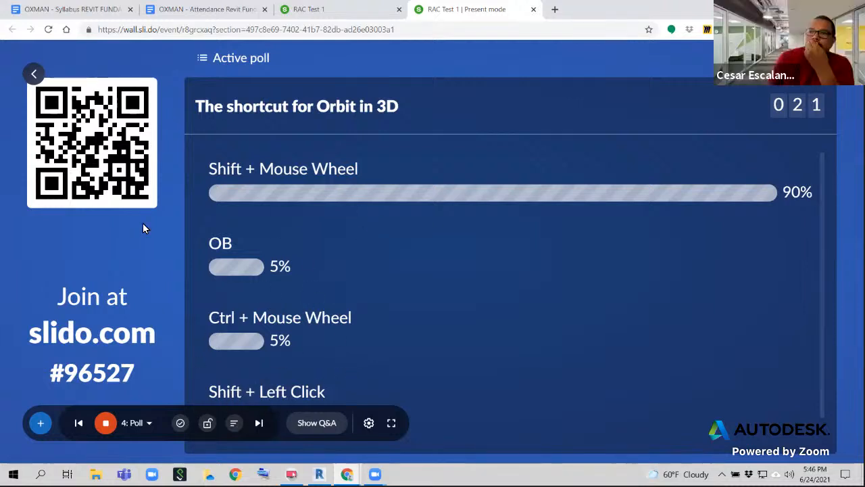
left_click(180, 425)
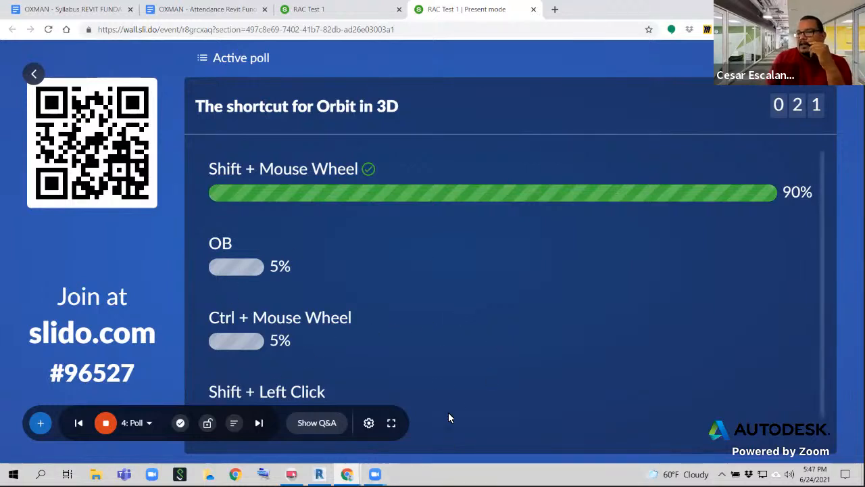
Advance to the poll "Walls, Floors, Ceiling, Roofs are examples of", keeping its results hidden until participants have voted
left_click(259, 423)
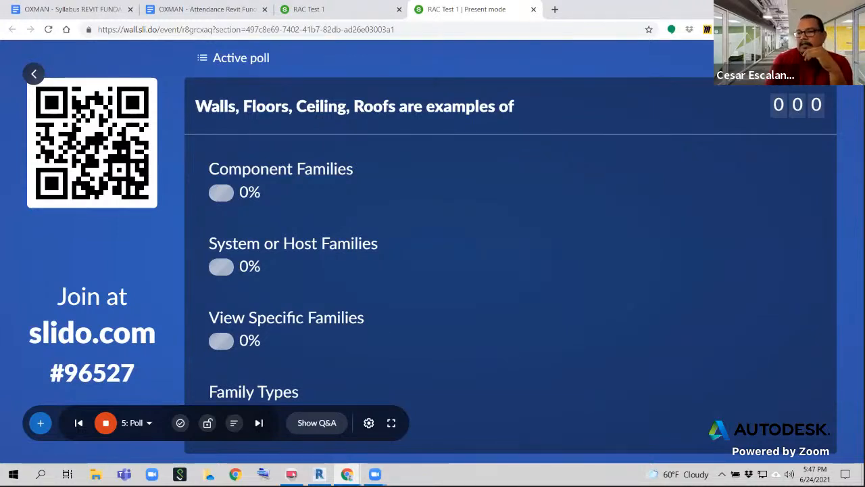
left_click(236, 427)
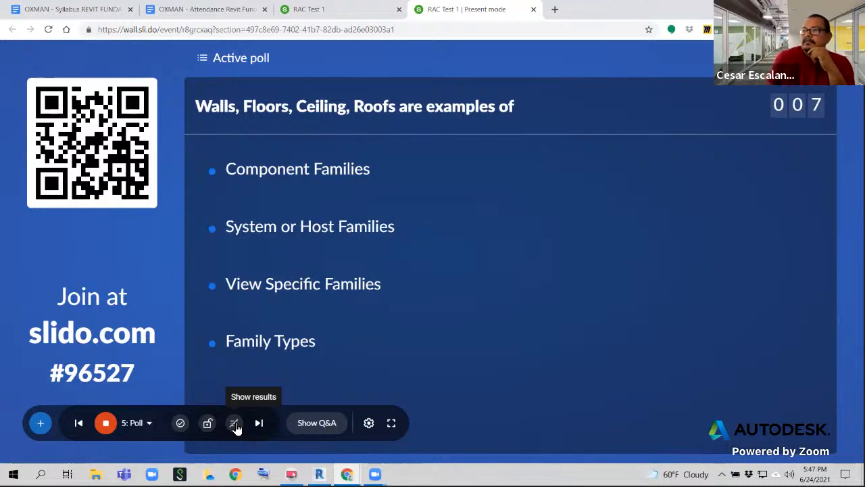
left_click(234, 424)
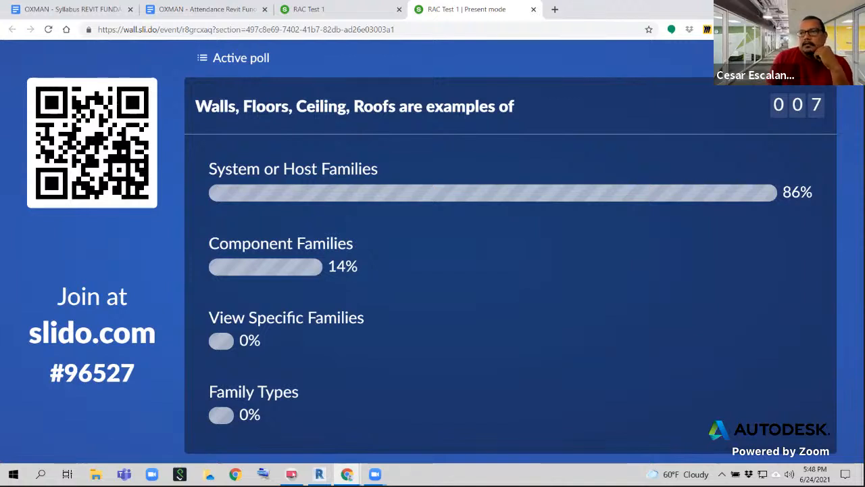
mouse_move(168, 63)
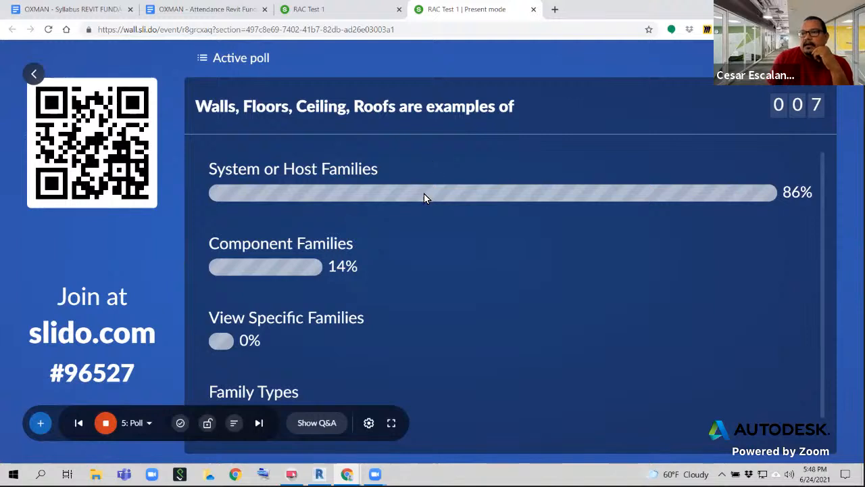
Advance to the poll on a collection of elements with the same properties and hide its results during voting
left_click(259, 422)
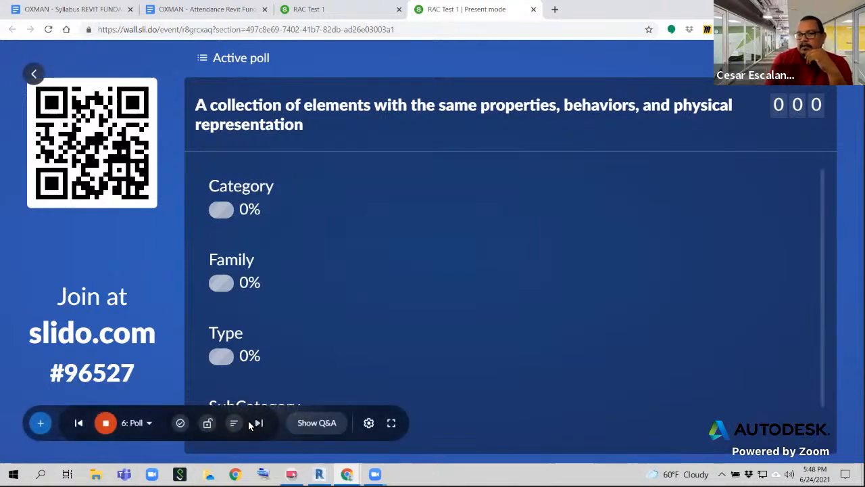
left_click(235, 423)
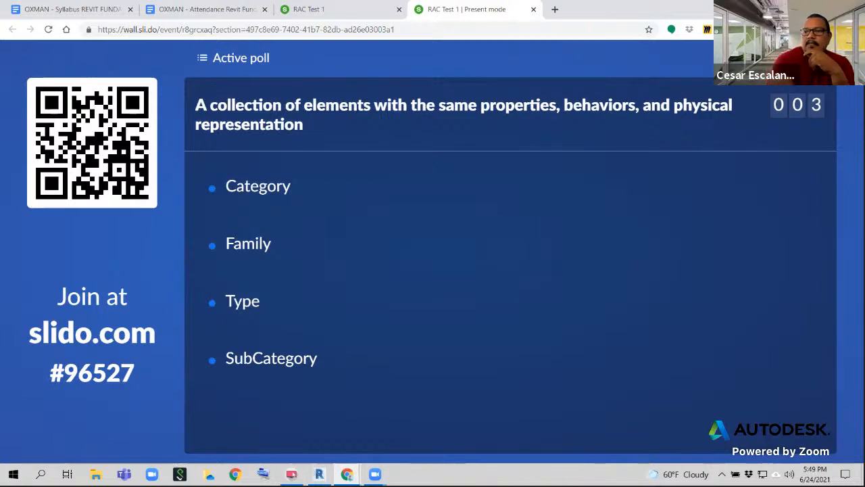
Show the results of the collection-of-elements poll and reveal its correct answer
mouse_move(244, 409)
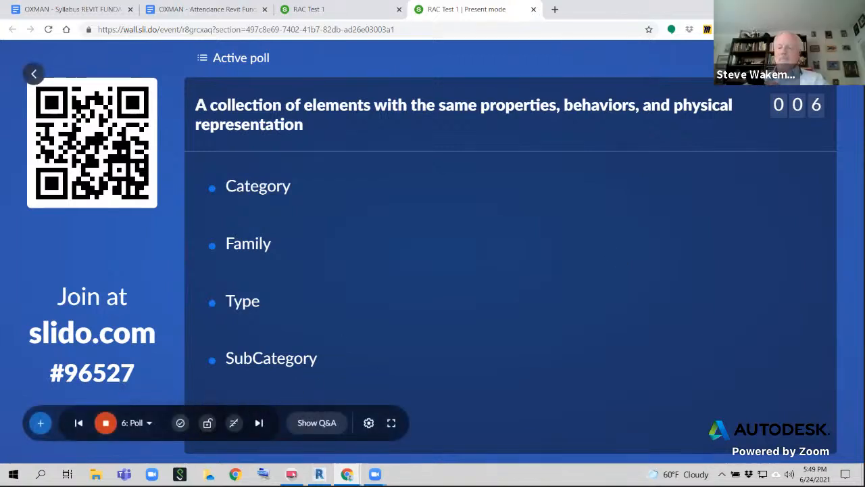
left_click(235, 423)
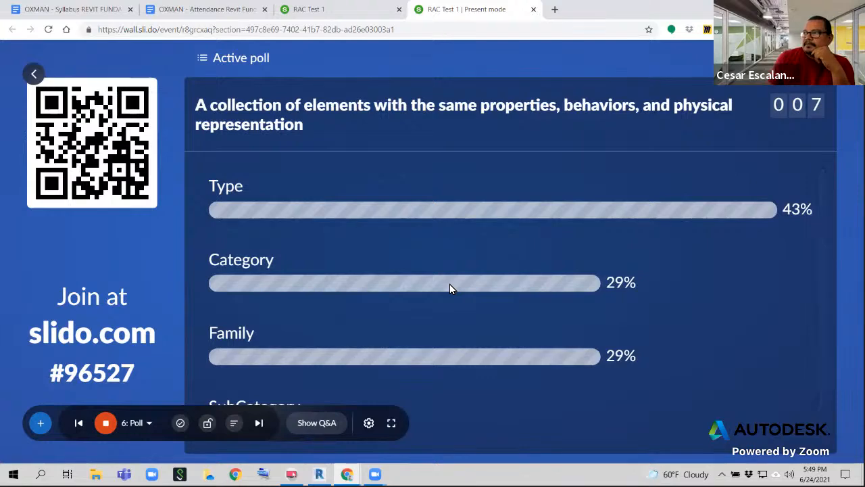
left_click(181, 424)
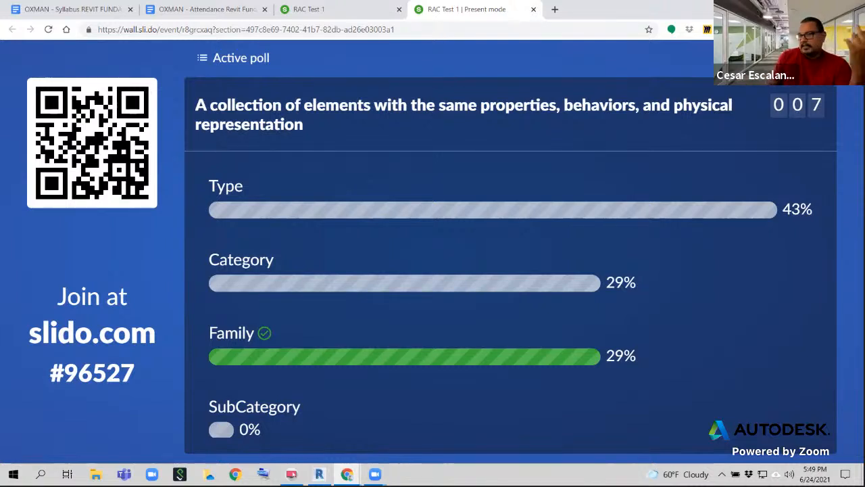
Advance to the poll asking for the type name of the roof element shown in the tool tip
mouse_move(311, 180)
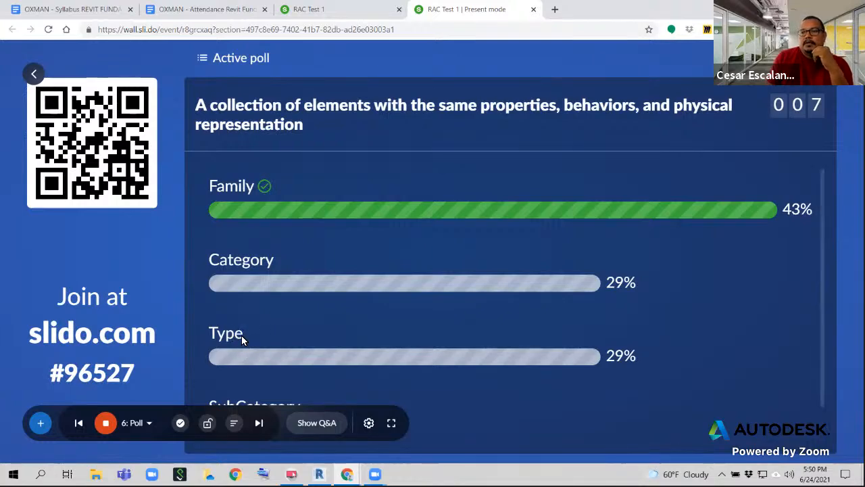
left_click(260, 423)
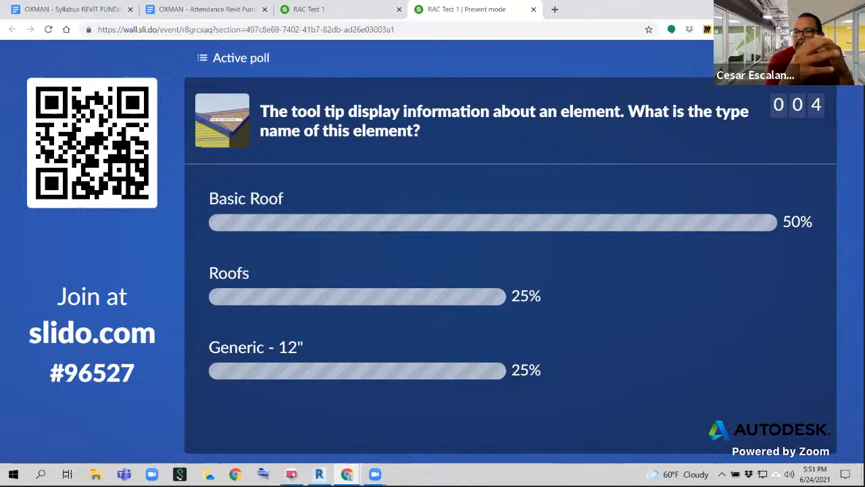
mouse_move(192, 423)
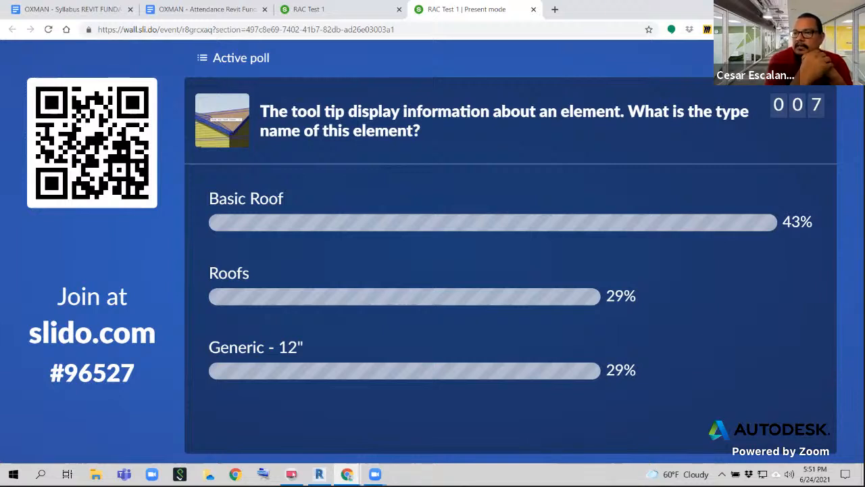
mouse_move(279, 361)
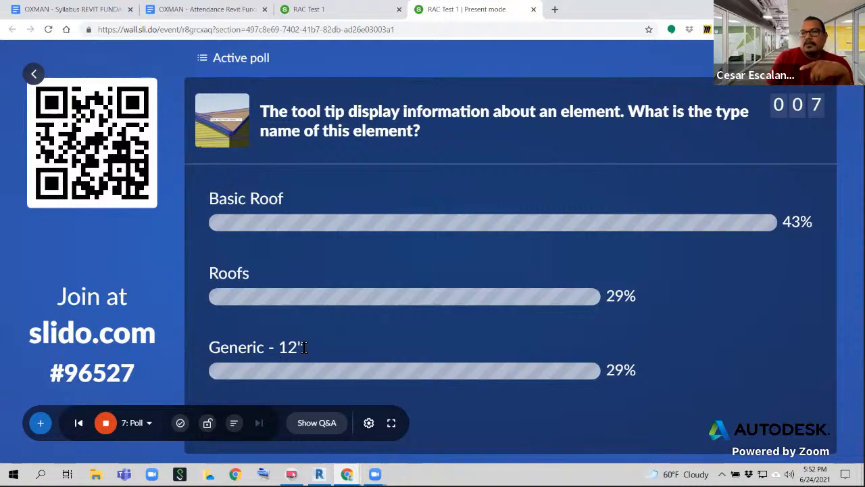
Reveal the correct answer of the roof type name poll and close both RAC Test 1 pages
left_click(181, 422)
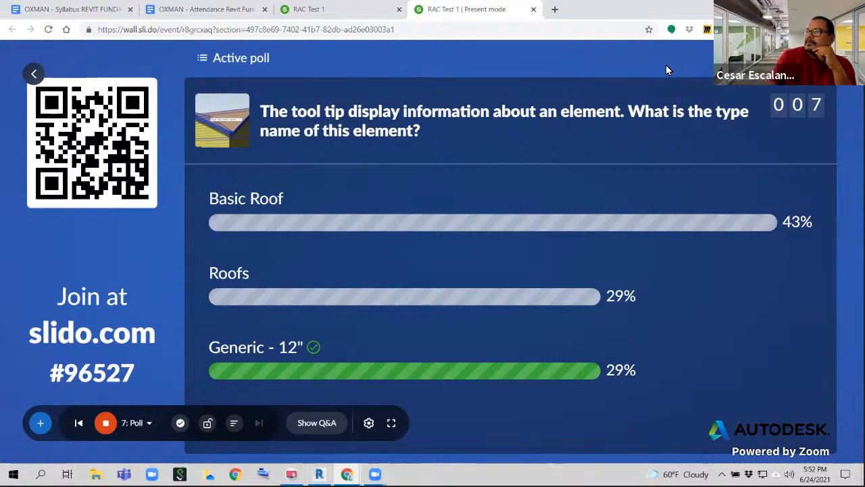
left_click(534, 11)
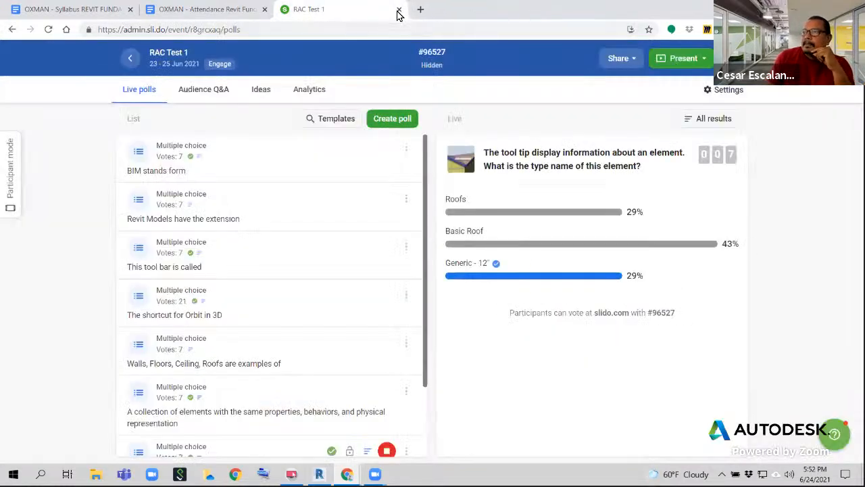
left_click(399, 11)
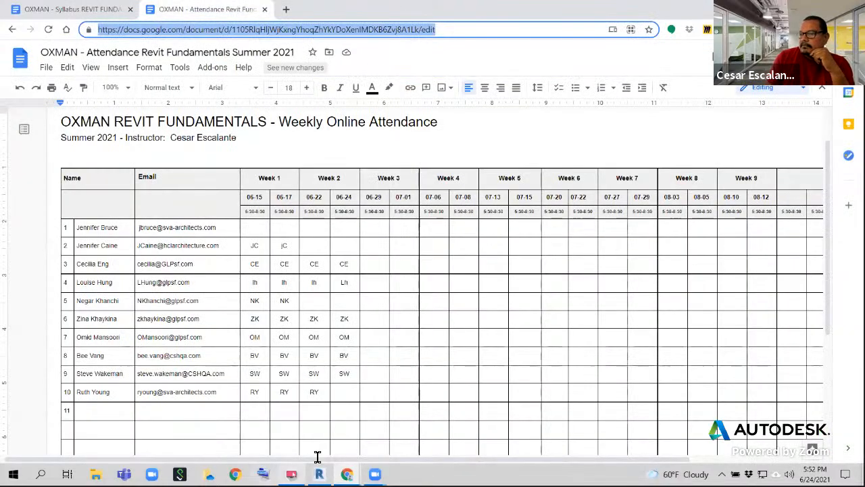
Switch to Revit and open the recent model WallPlayground
left_click(343, 428)
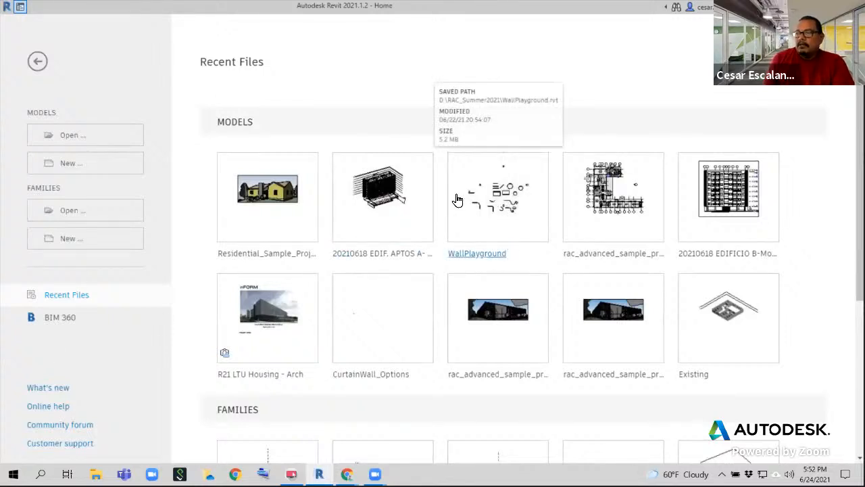
left_click(505, 211)
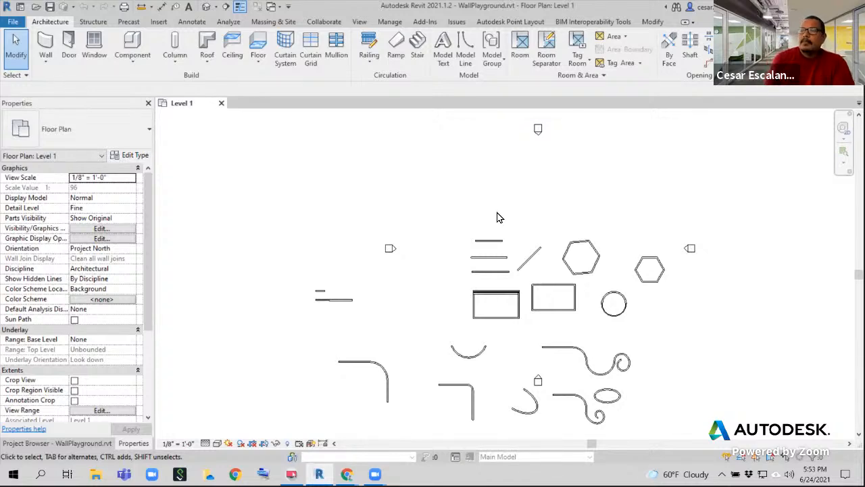
scroll(432, 254, "up", 4)
middle_click_drag(412, 271, 290, 378)
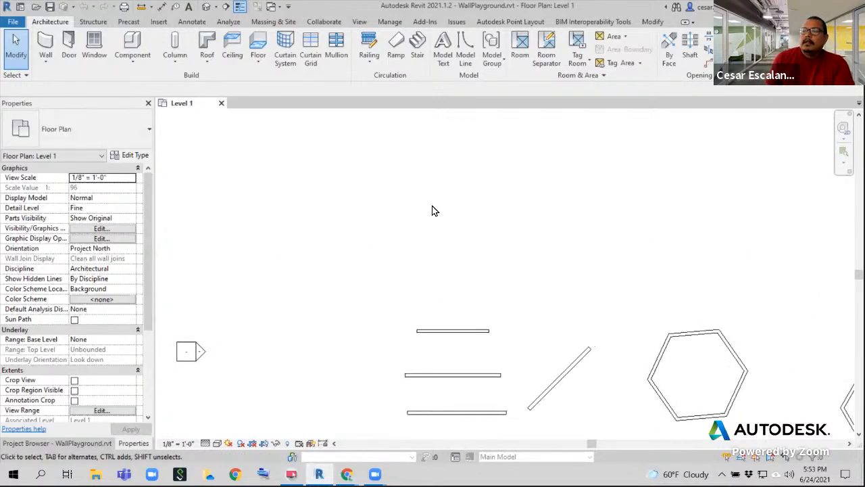
middle_click_drag(433, 210, 507, 202)
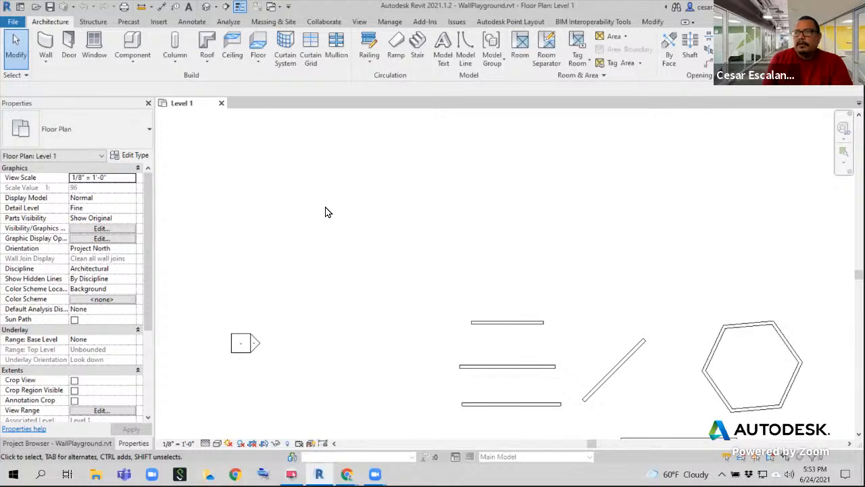
Examine the wall types available for the uppermost of the three horizontal walls, leaving its type as it is
scroll(541, 335, "up", 5)
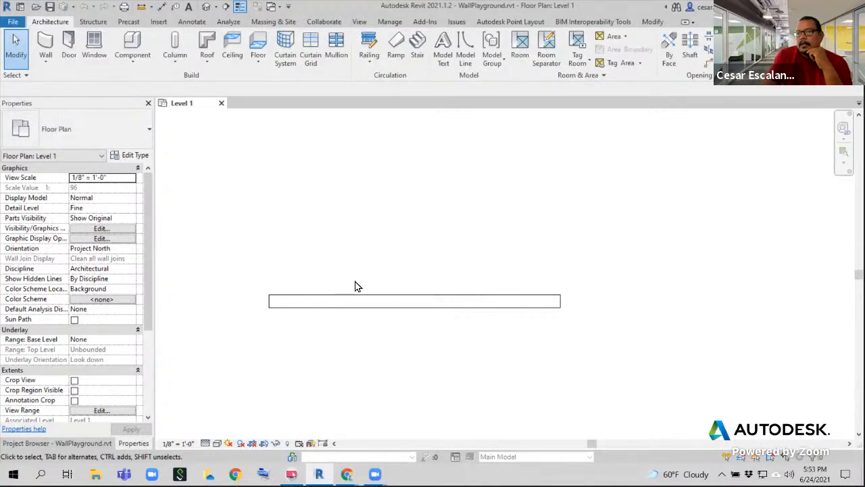
scroll(473, 286, "down", 6)
mouse_move(634, 246)
middle_mouse_down()
mouse_move(415, 191)
mouse_move(607, 287)
middle_mouse_up()
middle_click_drag(540, 234, 504, 179)
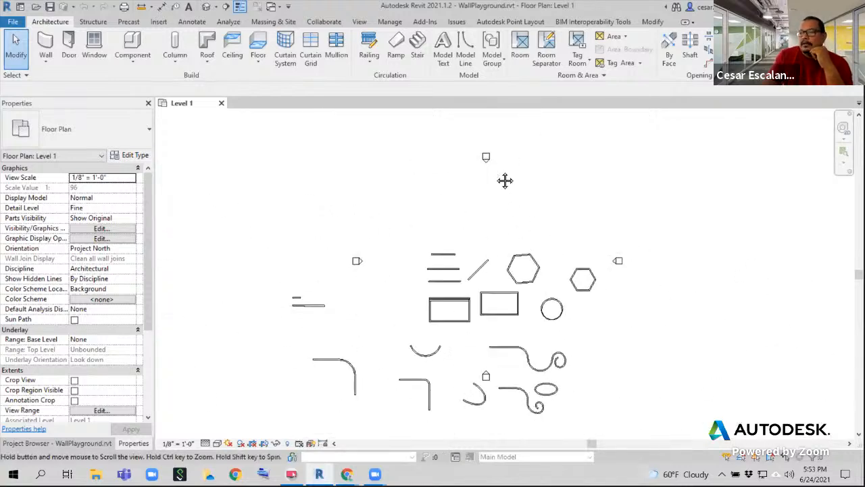
scroll(452, 261, "up", 4)
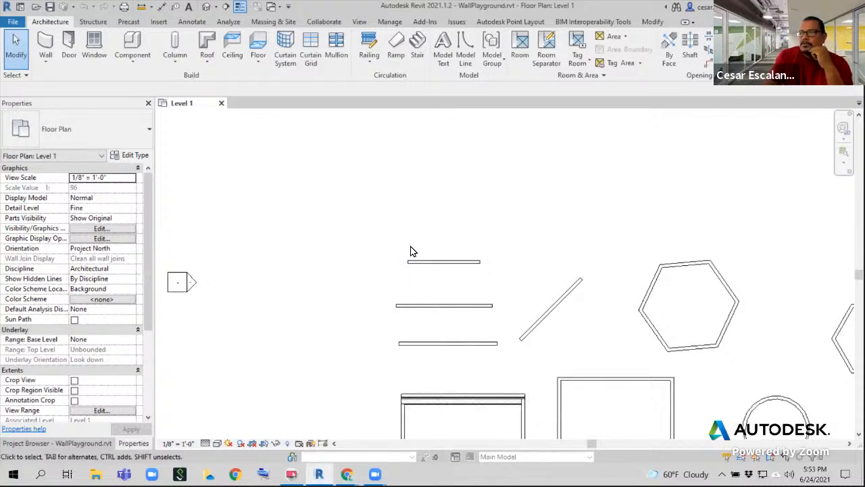
left_click(451, 263)
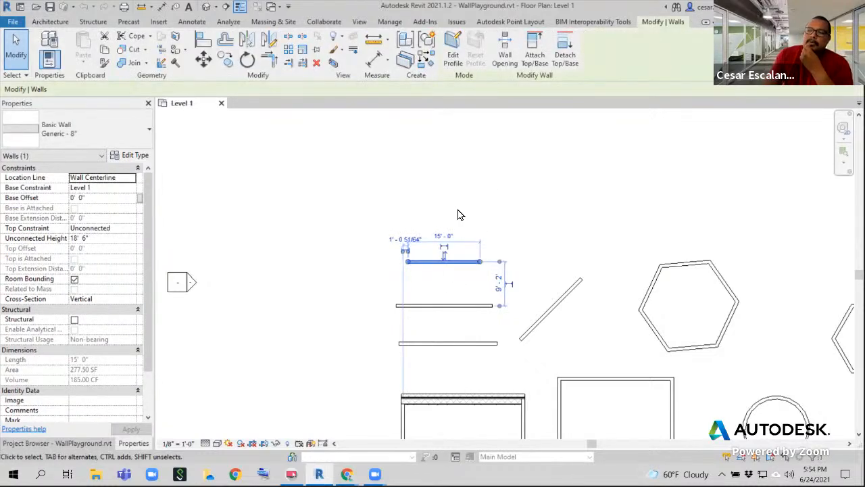
left_click(110, 132)
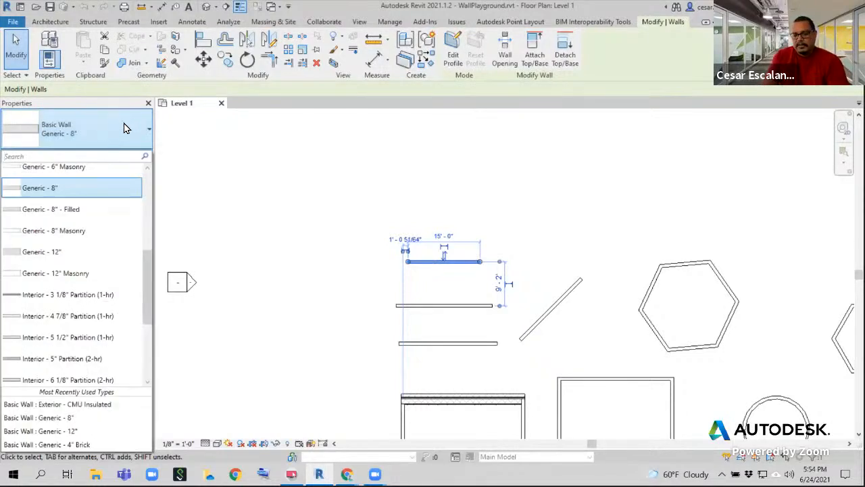
key("ctrl+f")
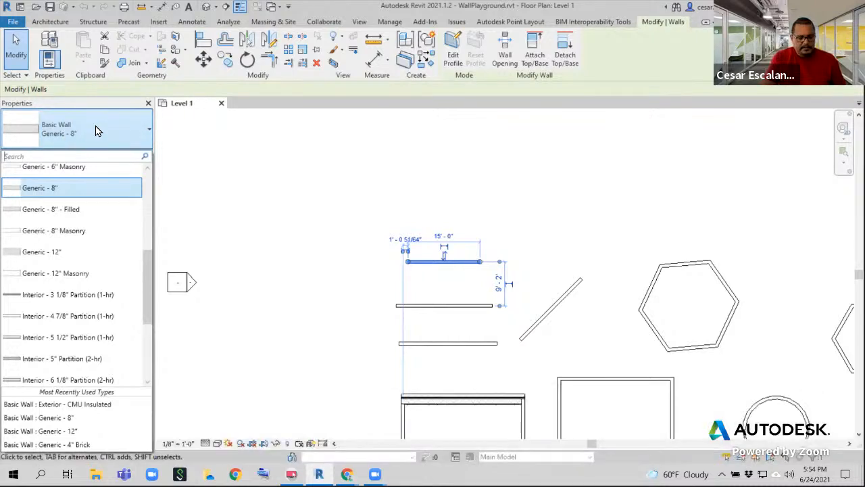
key("ctrl+d")
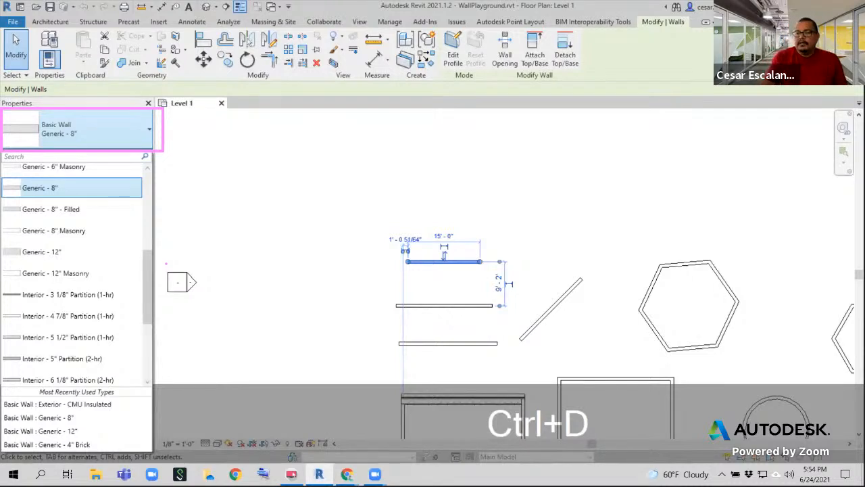
key("Escape")
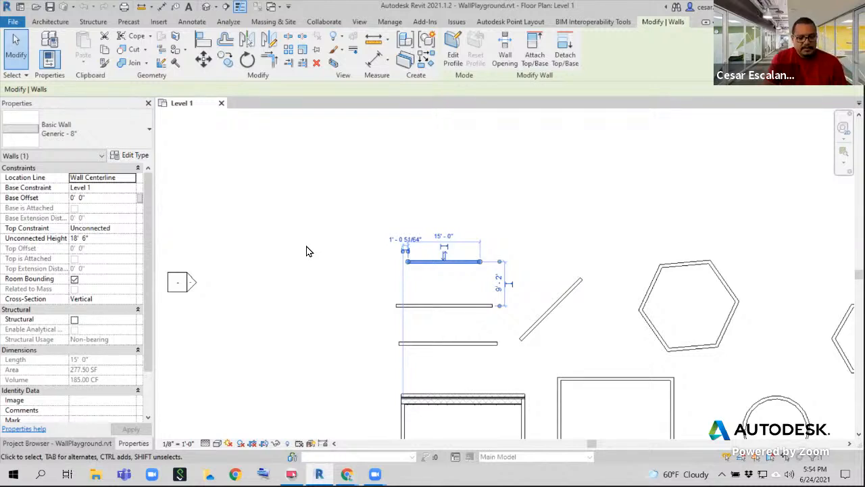
left_click(314, 219)
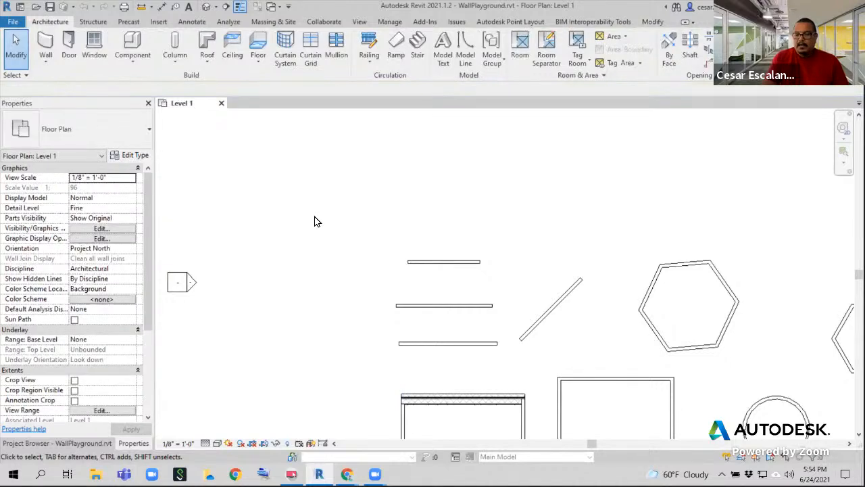
Open the default 3D view and look over the straight, curved and polygonal walls from an angle
key("w")
key("t")
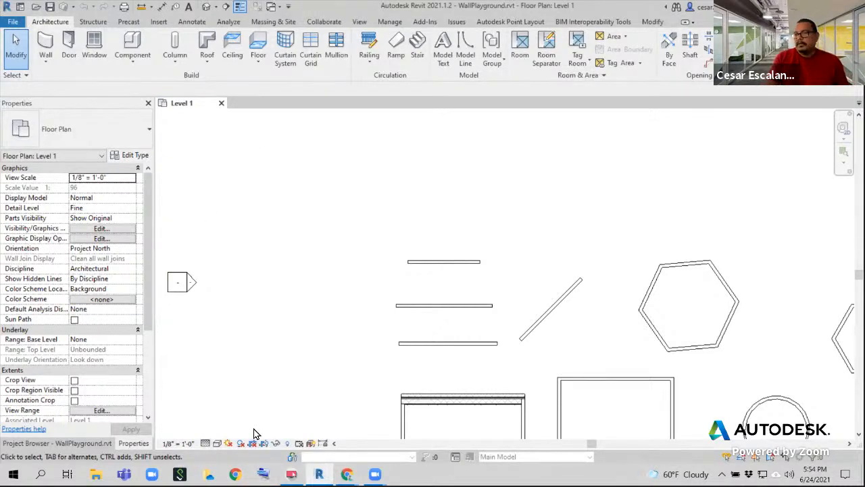
left_click(206, 7)
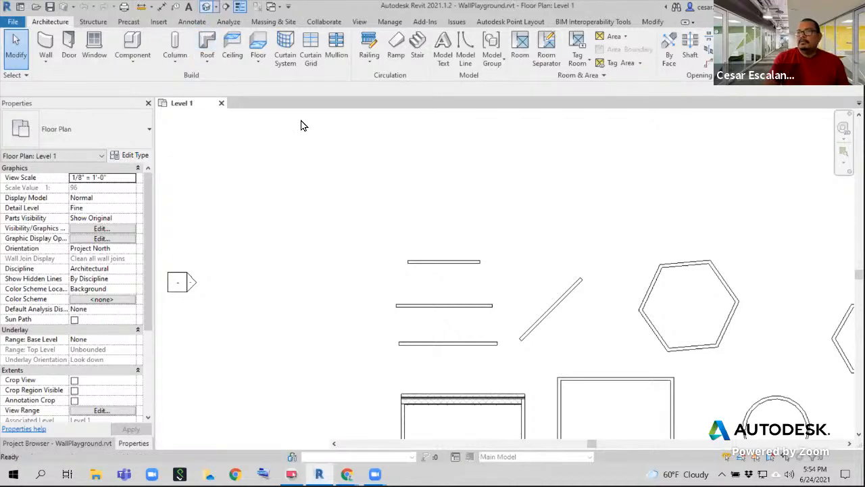
middle_click_drag(473, 352, 491, 356, "shift")
left_click(300, 315)
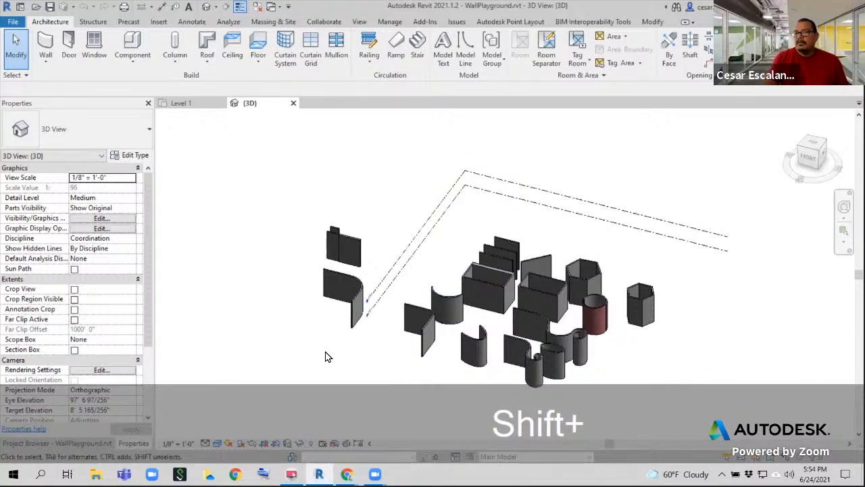
key("Escape")
key("Escape")
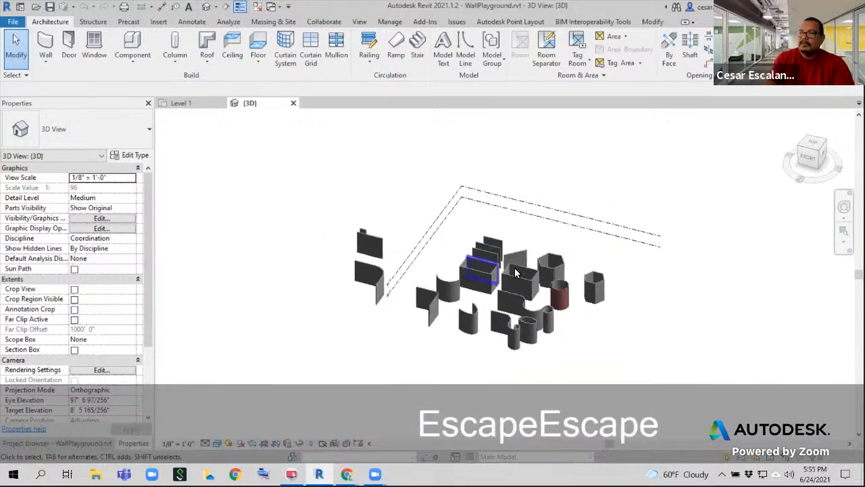
middle_click_drag(453, 235, 256, 196)
middle_click_drag(415, 326, 544, 361)
scroll(545, 361, "up", 2)
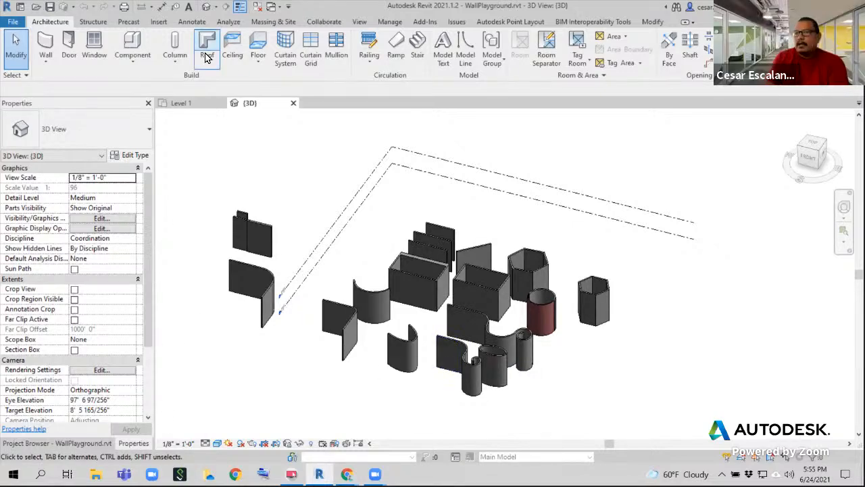
In the Level 1 plan, change the uppermost horizontal wall's type to Exterior - CMU Insulated
left_click(183, 103)
left_click(464, 262)
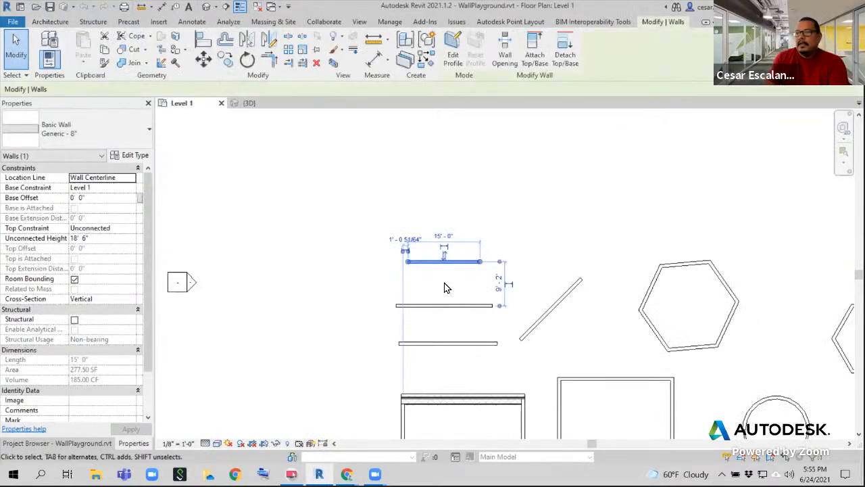
left_click(118, 129)
left_click_drag(146, 284, 142, 196)
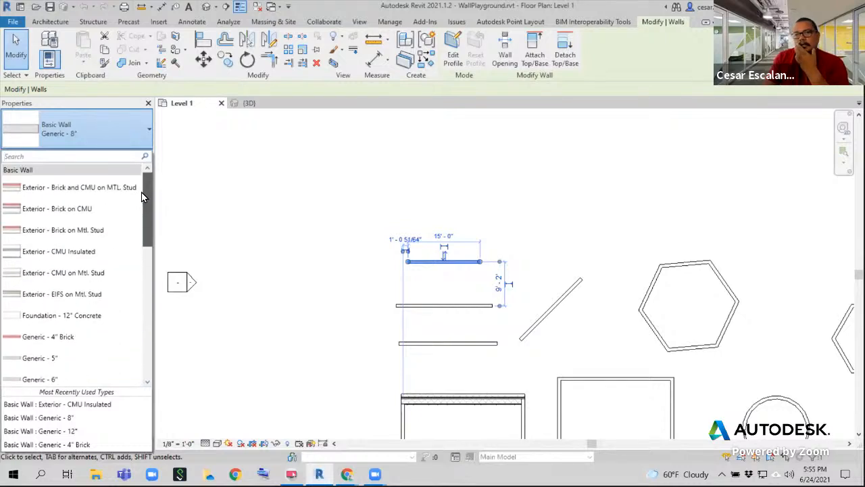
left_click(87, 260)
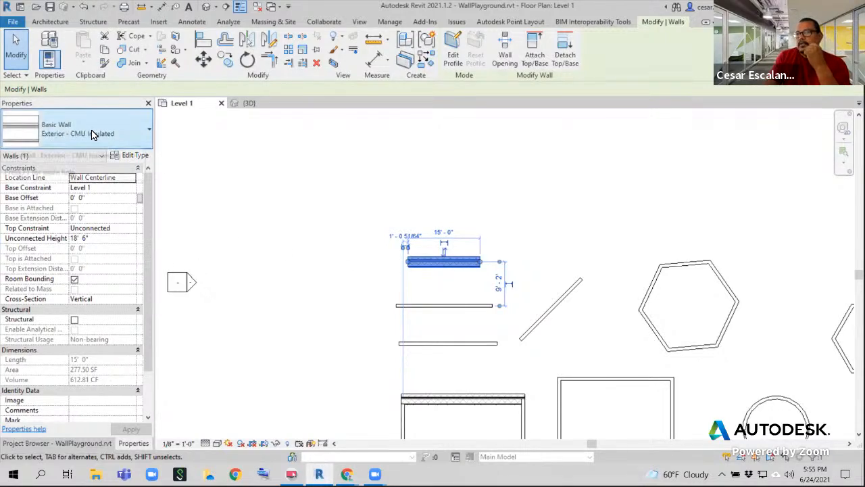
scroll(463, 277, "up", 6)
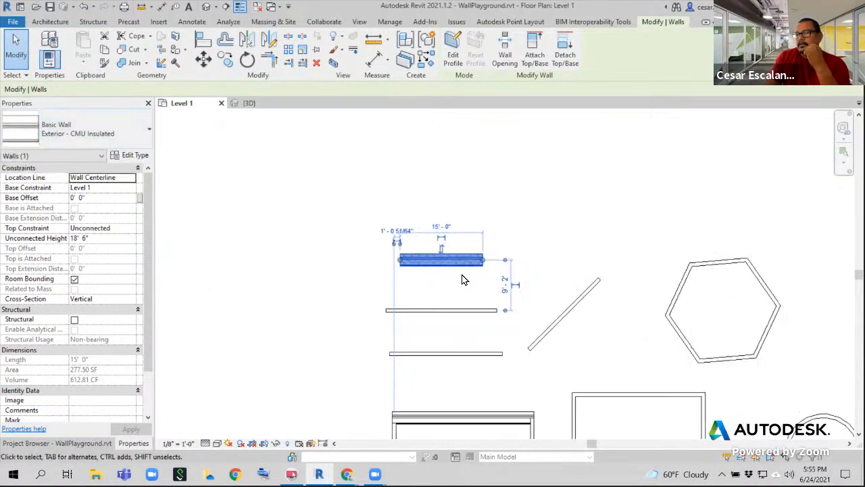
middle_click_drag(418, 257, 437, 293)
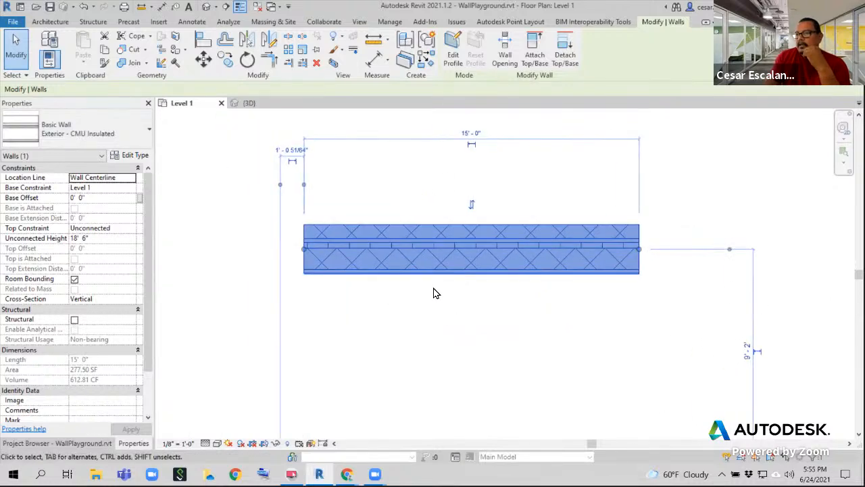
Check the detail level options of the Level 1 plan and examine the CMU insulated wall's layers
left_click(205, 444)
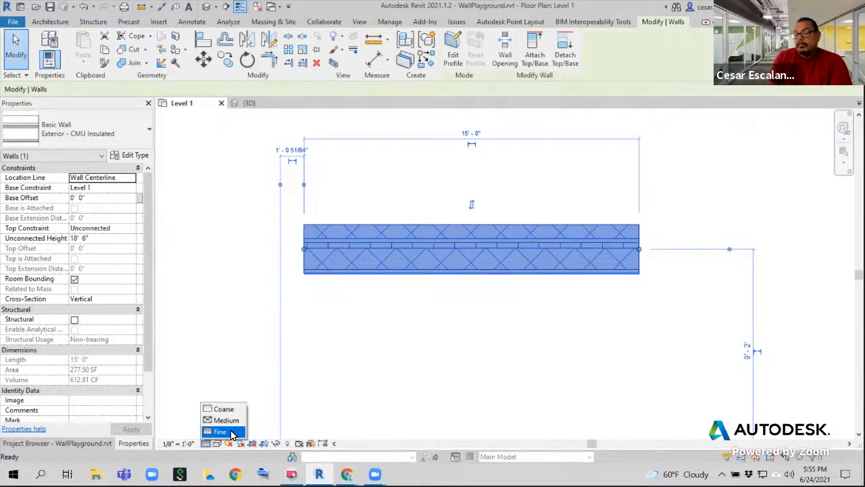
left_click(498, 316)
middle_click_drag(498, 316, 438, 324)
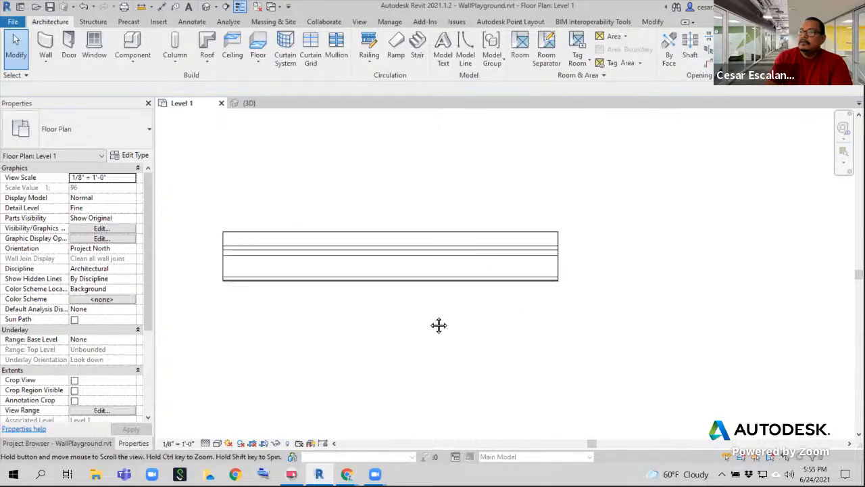
left_click(427, 285)
left_click(498, 354)
scroll(497, 352, "down", 2)
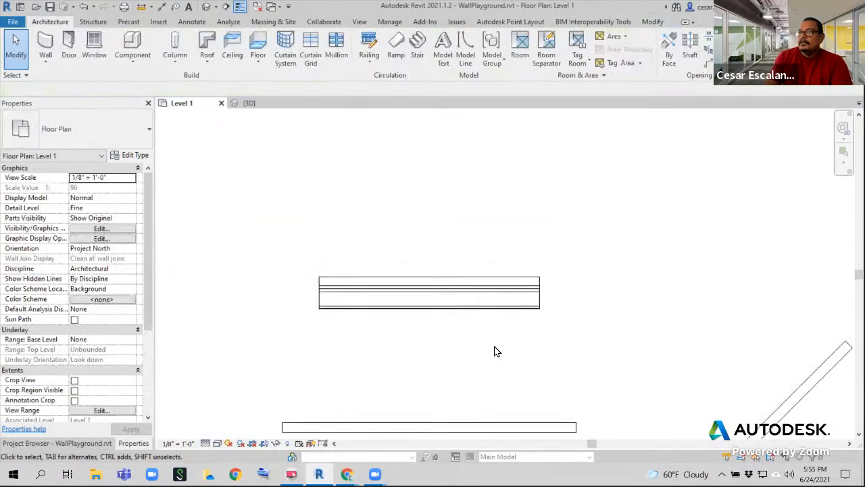
Move the CMU insulated wall up to about 13' - 3" from the horizontal wall below it
left_click(459, 288)
left_click_drag(459, 287, 446, 218)
Flip the CMU insulated wall's exterior and interior sides, and flip them back to the original orientation
key("ctrl+d")
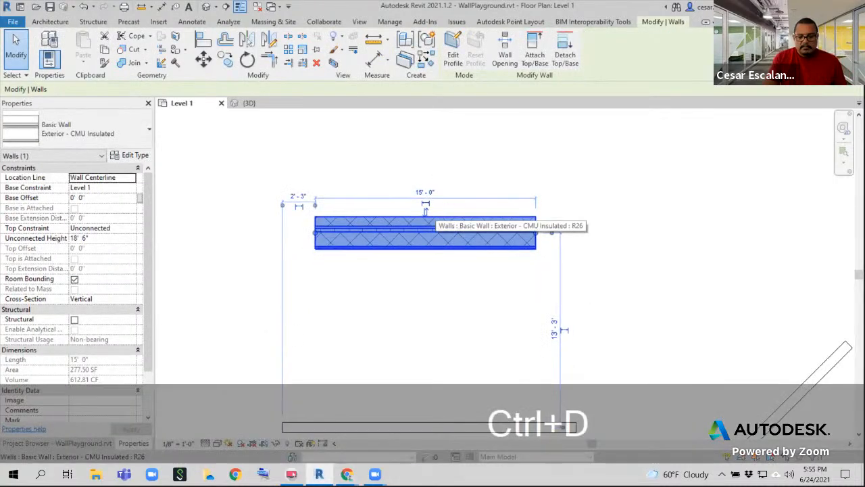
left_click(425, 211)
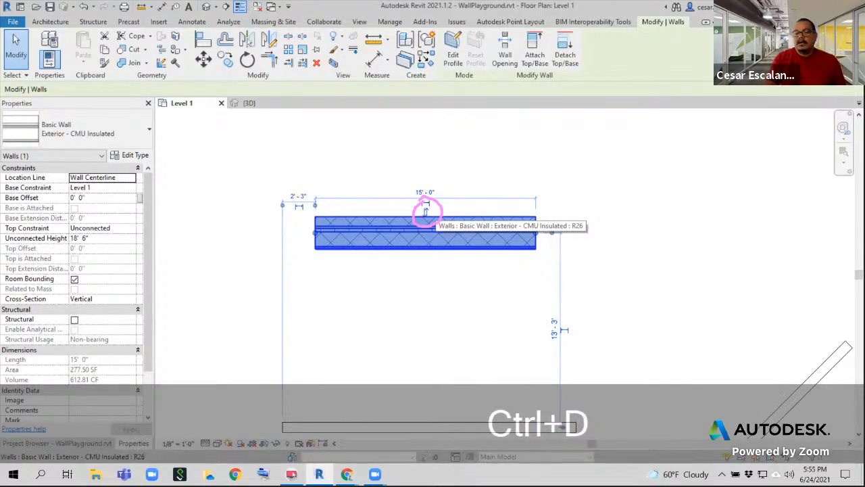
key("Escape")
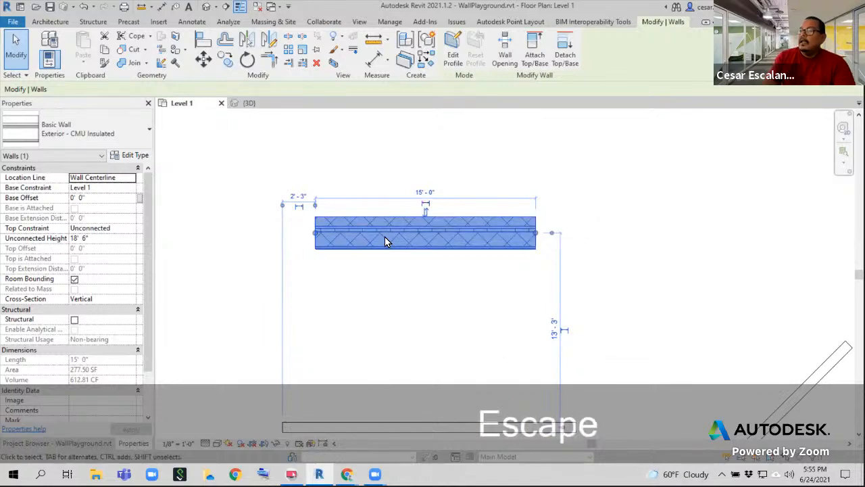
key("Escape")
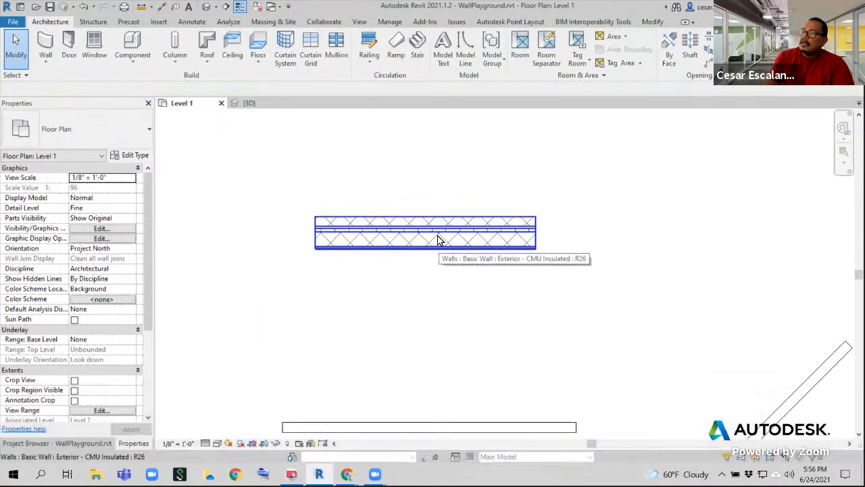
left_click(429, 220)
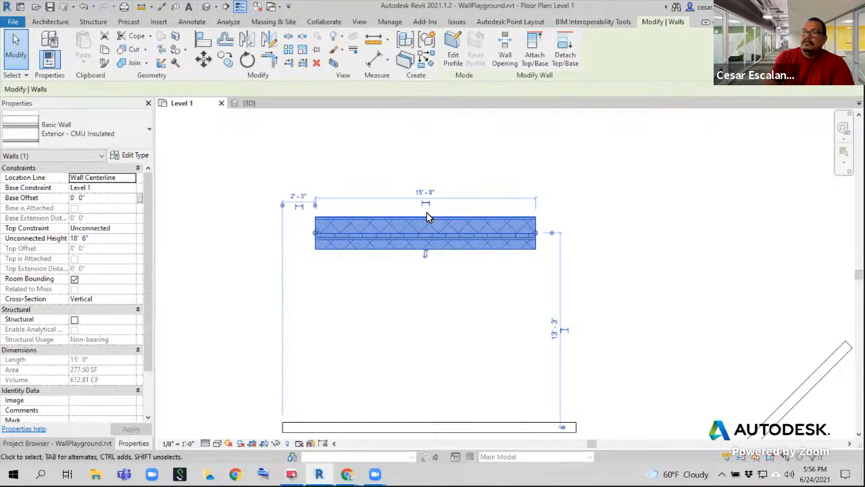
left_click(424, 254)
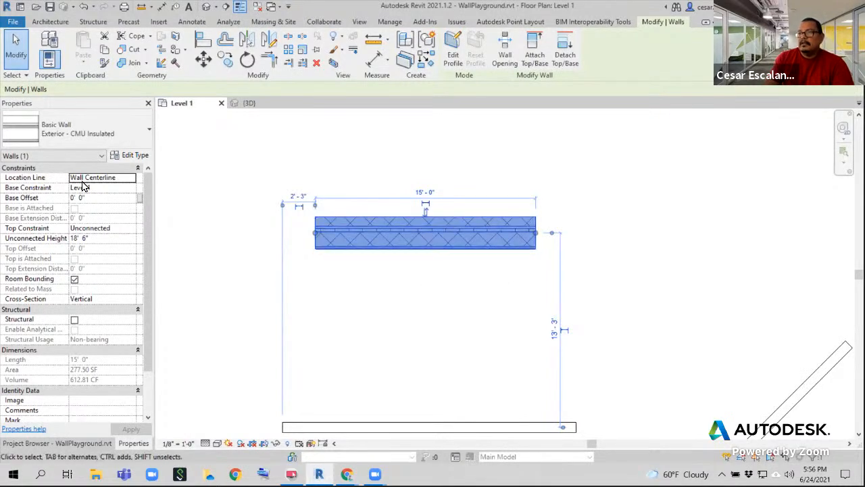
Create a vertical building section through the CMU insulated wall in the Level 1 plan, looking towards the wall's left end
left_click(431, 284)
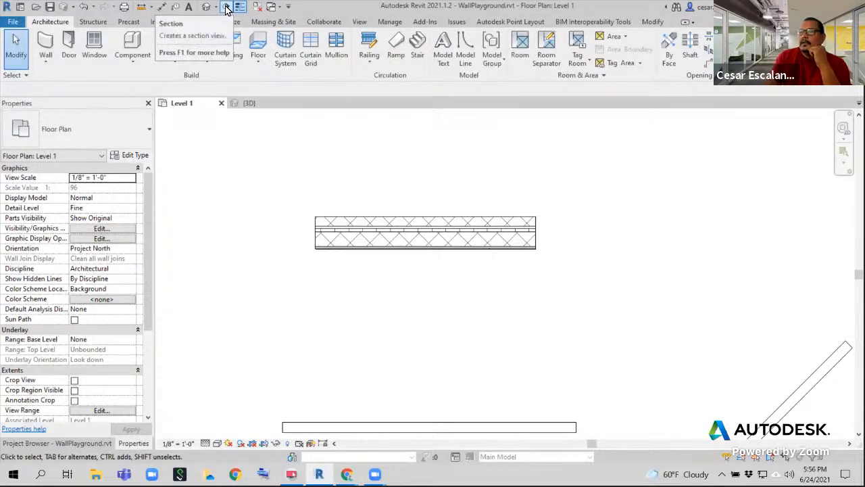
left_click(359, 21)
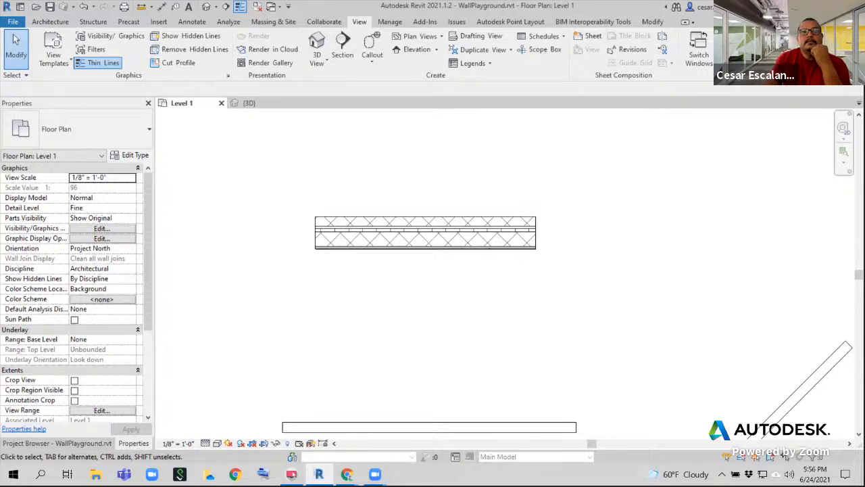
key("ctrl")
key("ctrl")
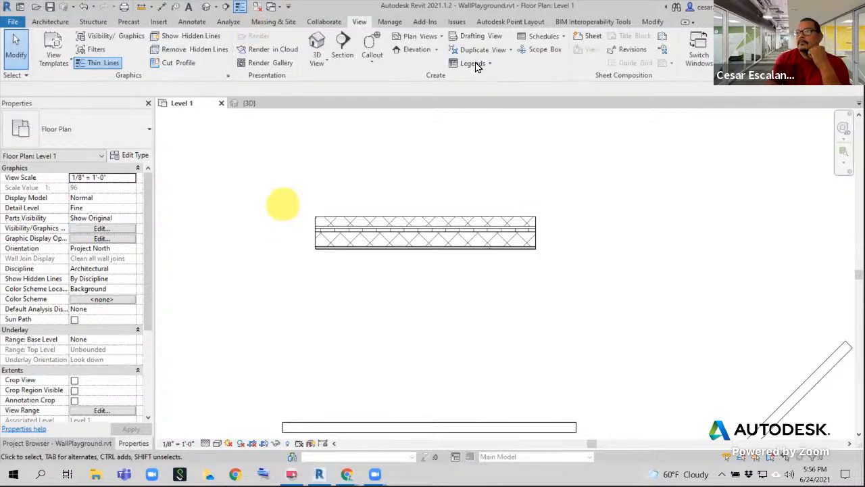
left_click(342, 49)
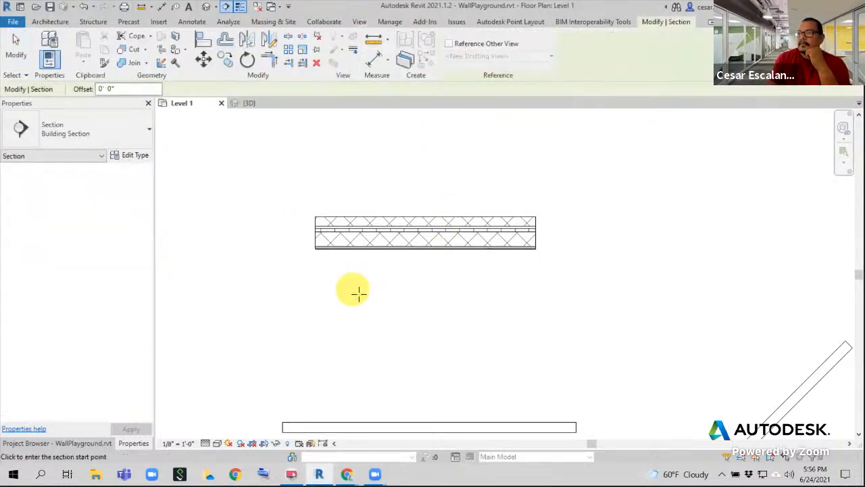
left_click(390, 296)
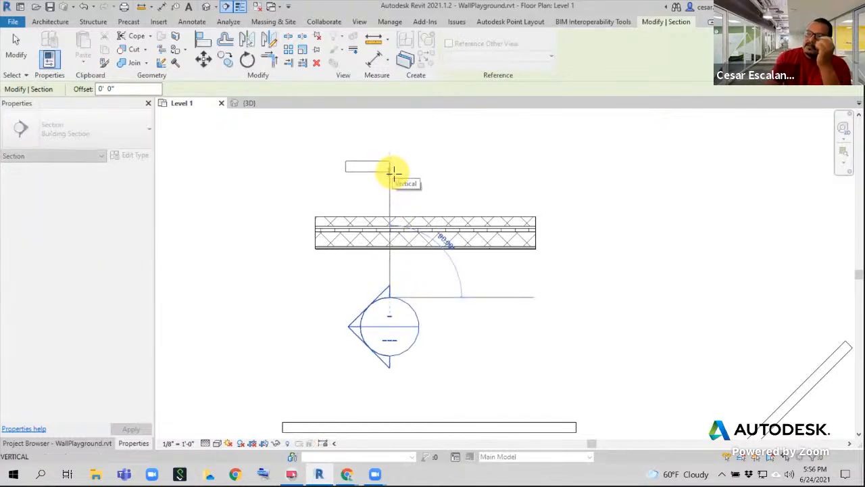
left_click(391, 174)
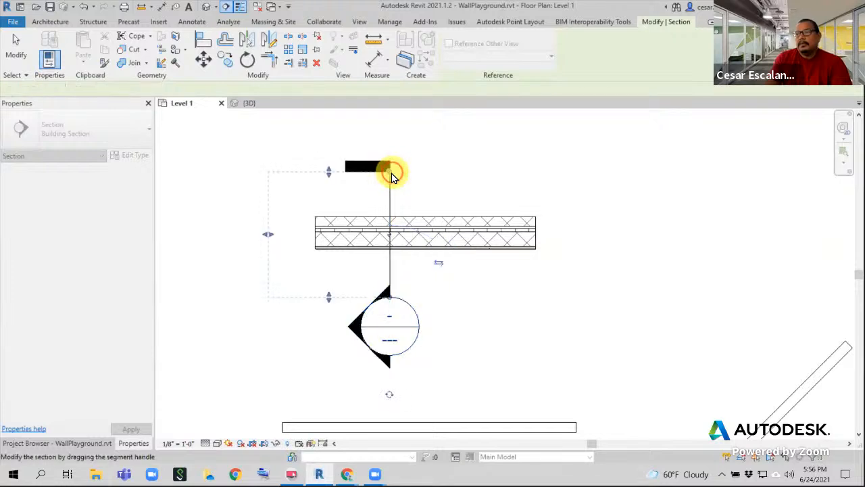
left_click(13, 53)
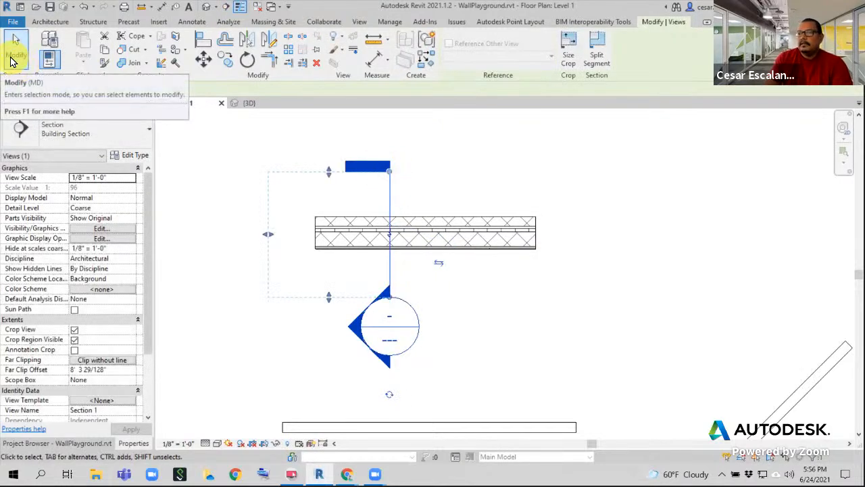
key("Escape")
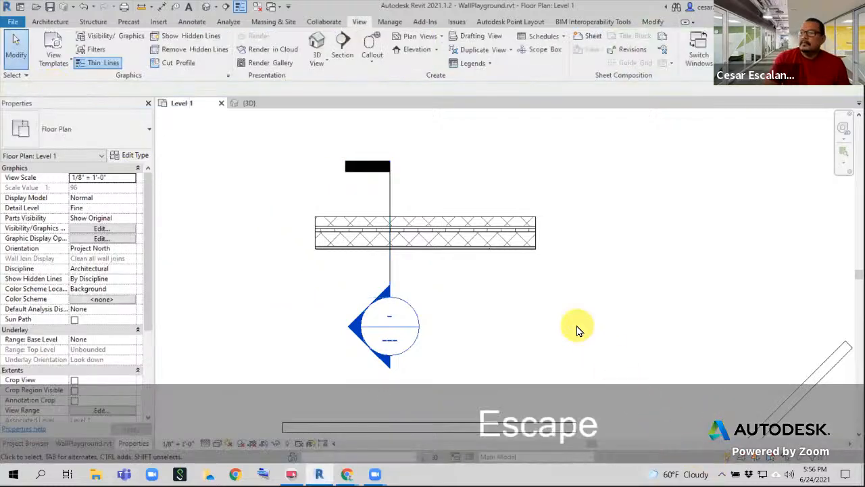
key("Escape")
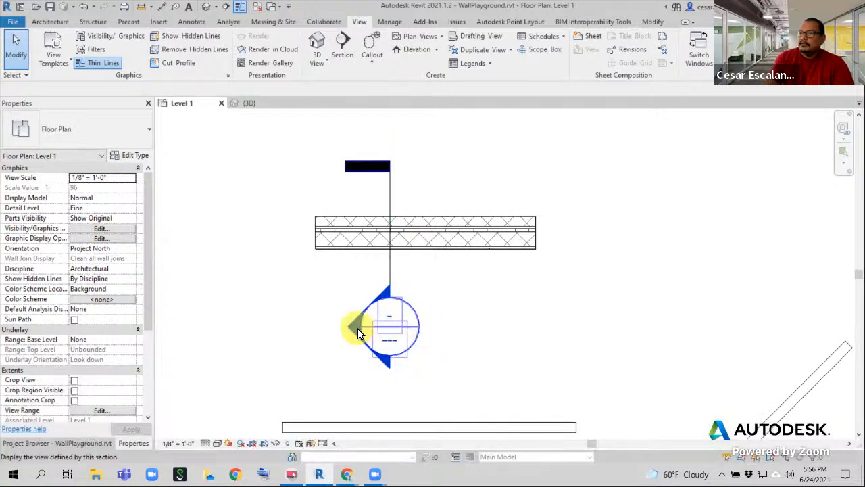
Open the new section's view and set its detail level to Fine to show the wall's layers
scroll(354, 316, "up", 2)
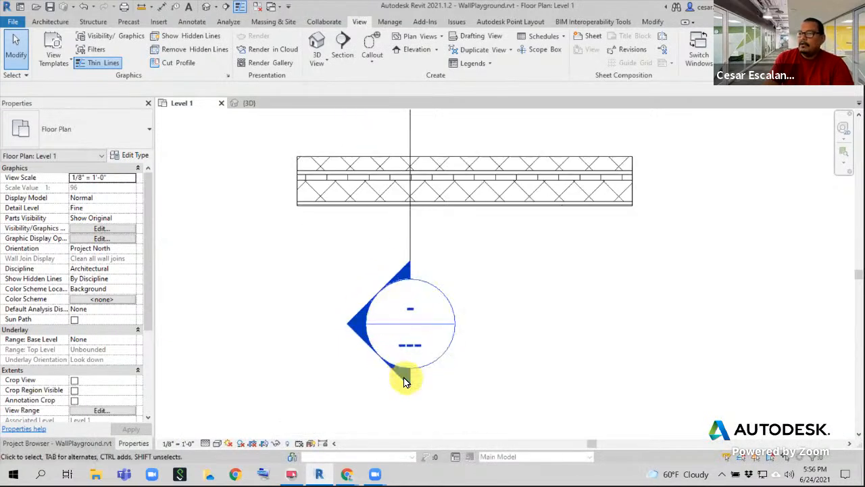
double_click(358, 326)
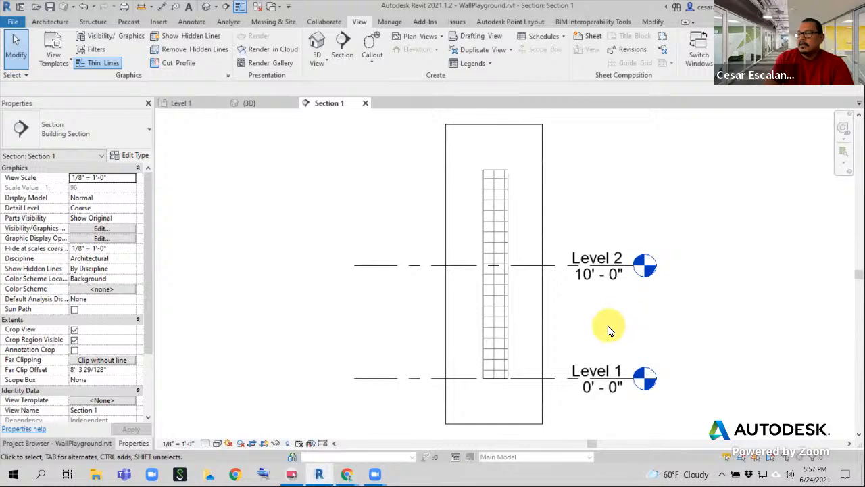
middle_click_drag(605, 379, 518, 334)
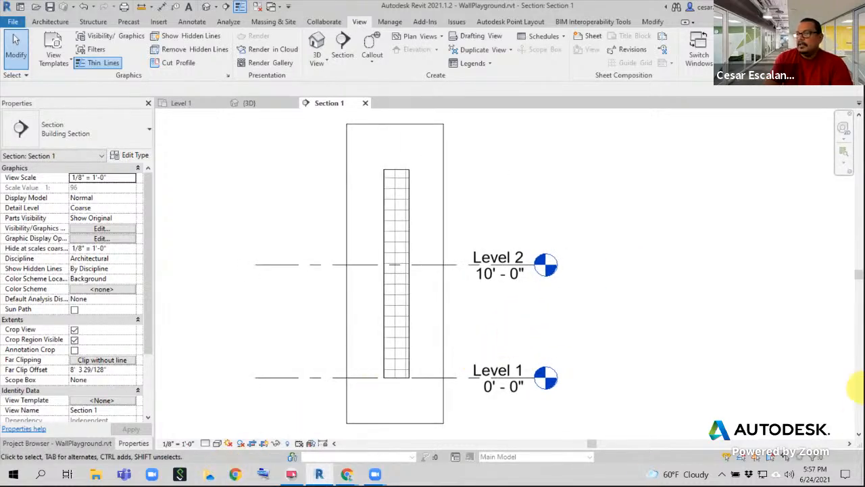
left_click(204, 442)
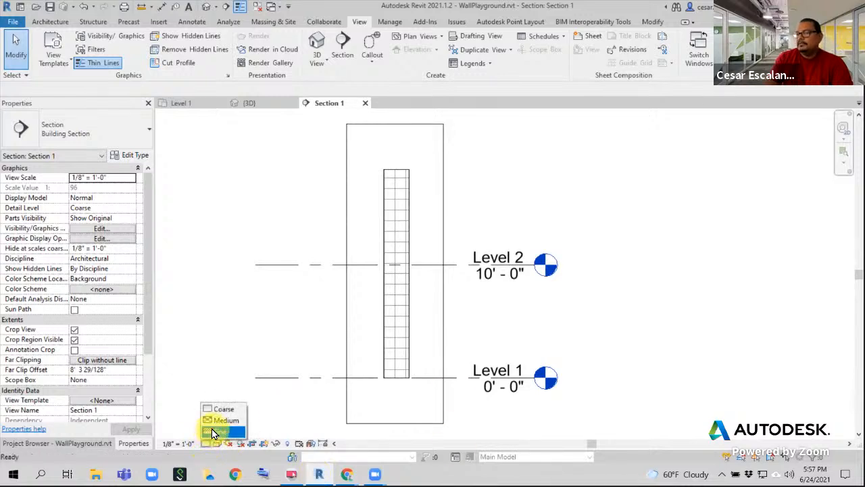
left_click(212, 430)
scroll(396, 162, "up", 2)
scroll(412, 183, "up", 4)
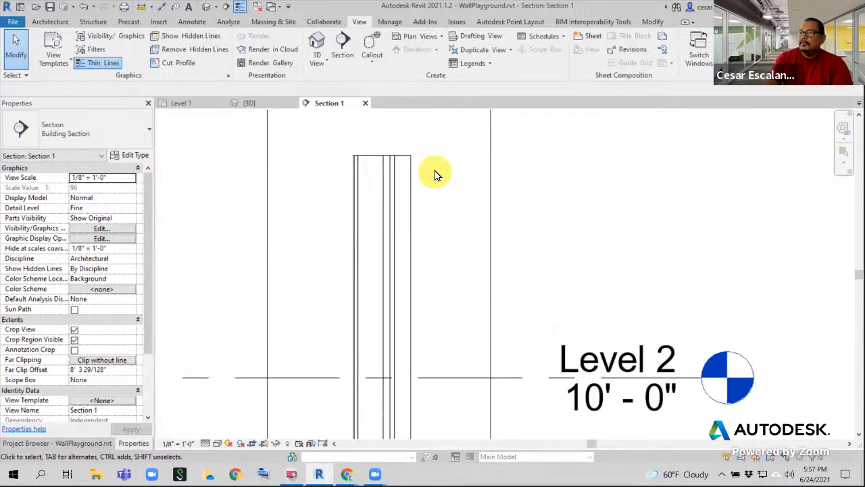
scroll(371, 194, "up", 1)
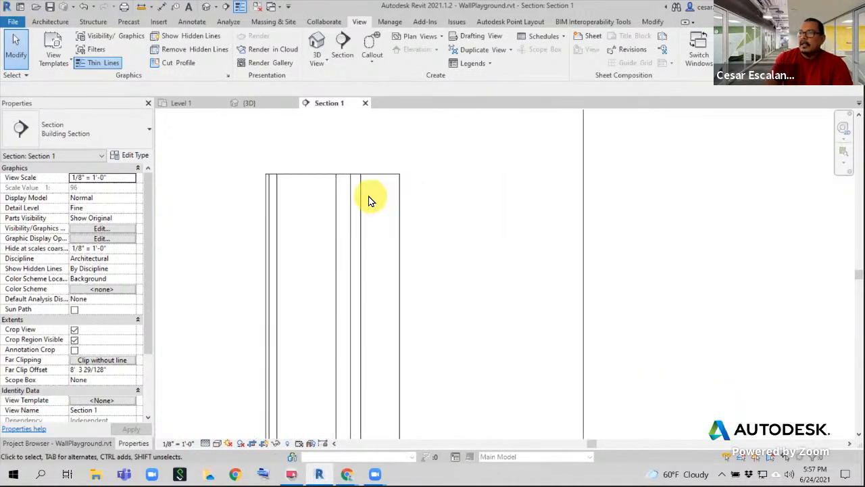
Examine the CMU insulated wall's layers, cut patterns and constraints in the section view
left_click(359, 198)
middle_click_drag(477, 310, 435, 167)
scroll(518, 247, "down", 2)
scroll(406, 242, "down", 3)
scroll(440, 176, "down", 2)
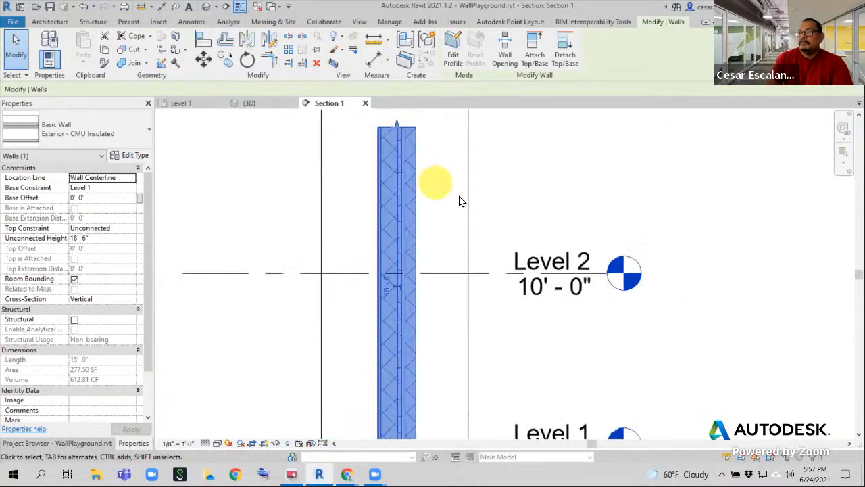
middle_click_drag(460, 198, 422, 228)
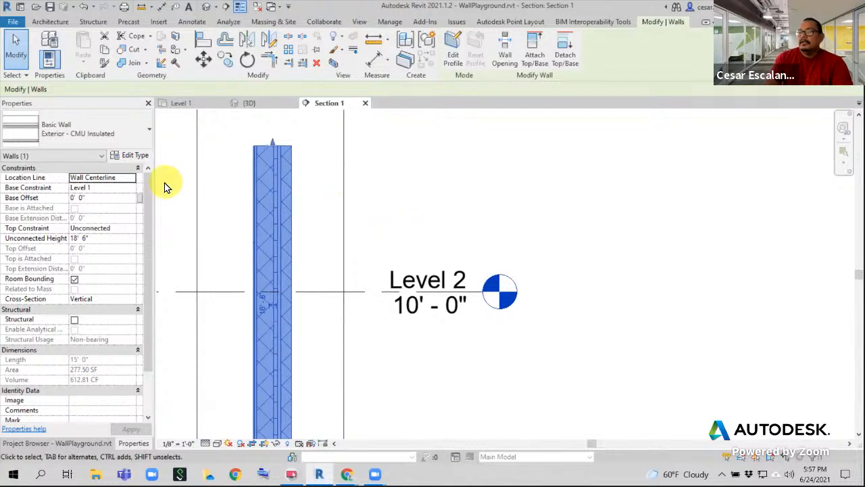
left_click(473, 210)
middle_click_drag(486, 220, 488, 222)
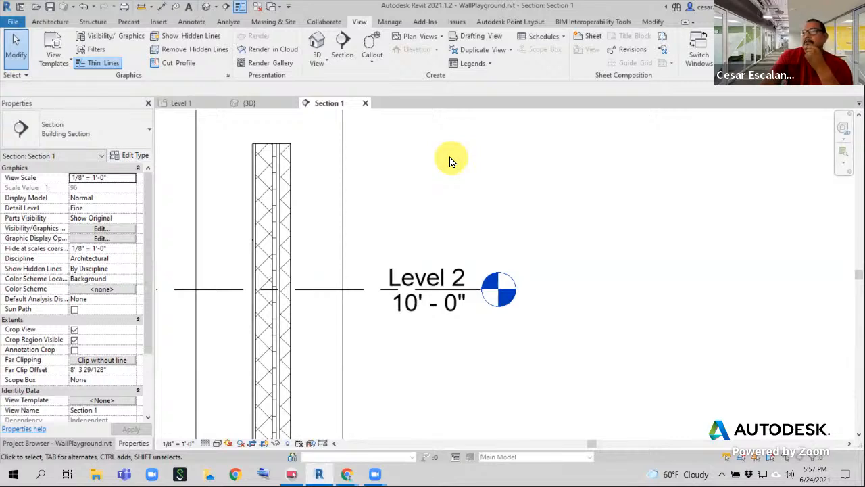
Open the project's Material Browser, enlarge it and widen the area showing the material details
left_click(391, 23)
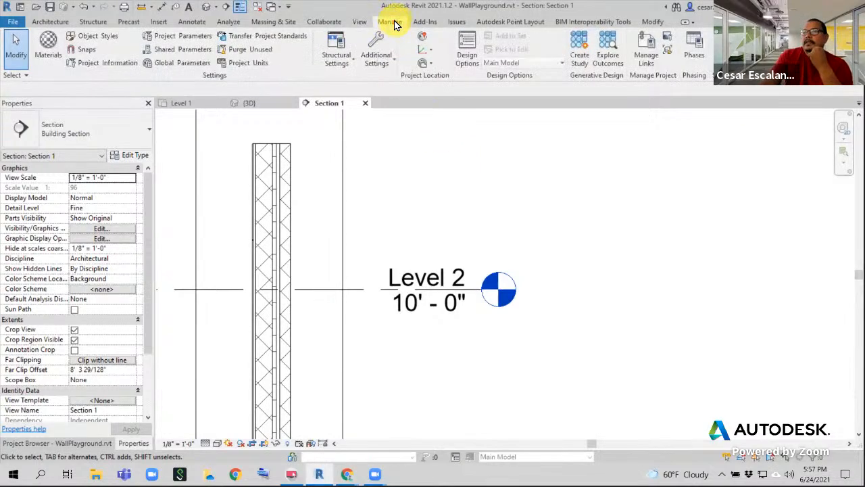
left_click(50, 44)
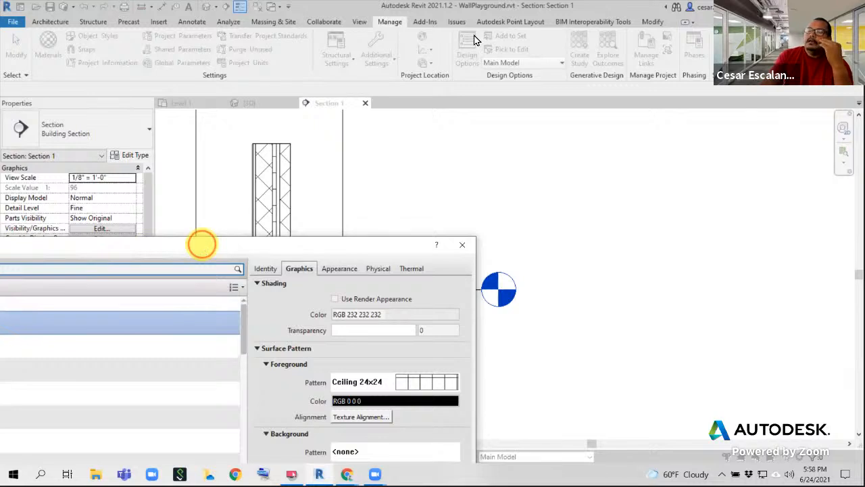
double_click(202, 244)
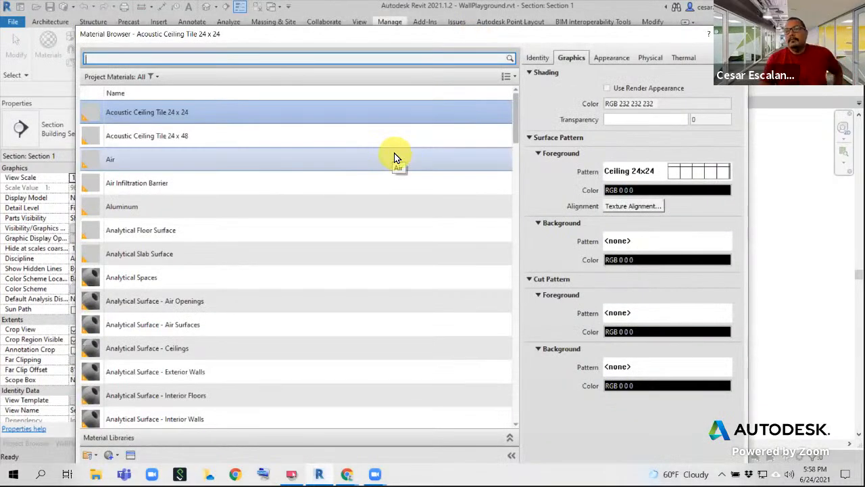
left_click(519, 117)
left_click_drag(519, 117, 515, 415)
left_click_drag(513, 367, 338, 111)
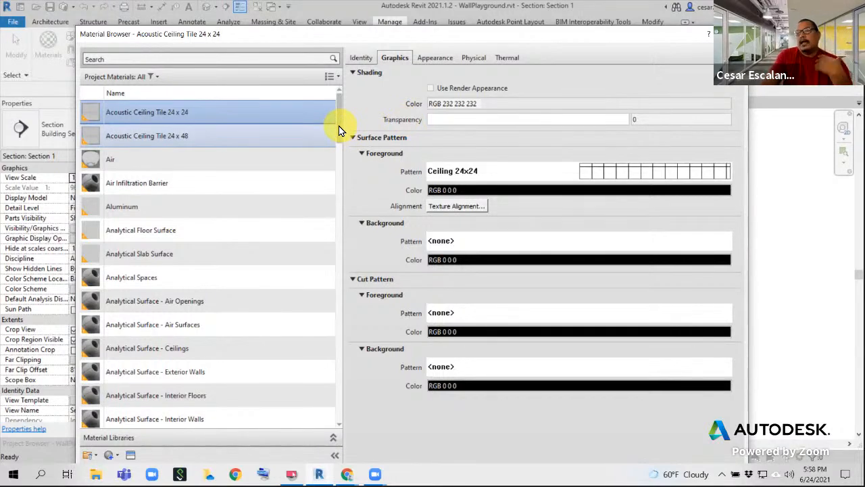
left_click(338, 210)
left_click_drag(331, 209, 337, 61)
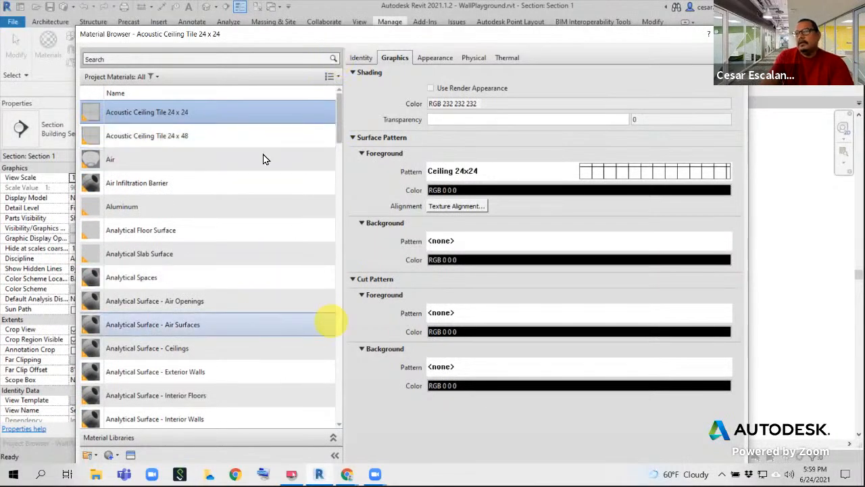
Examine the graphics and identity information of the Air Infiltration Barrier, Aluminum and Acoustic Ceiling Tile 24 x 24 materials
left_click(395, 57)
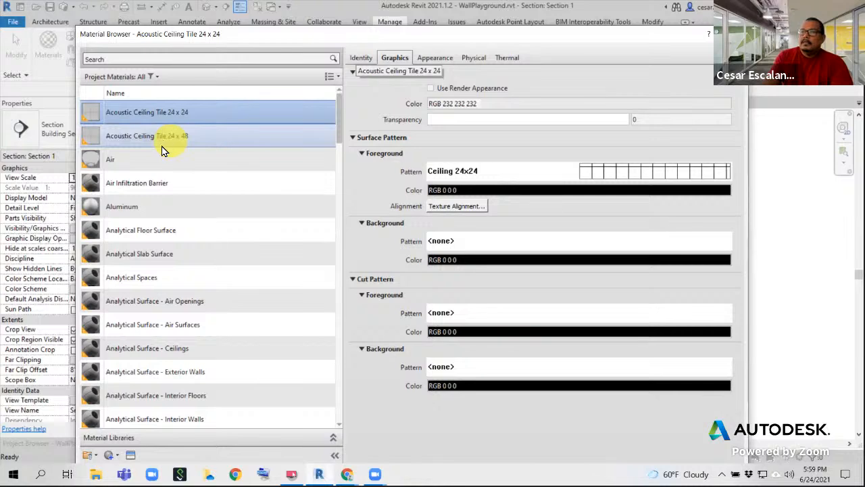
left_click(138, 183)
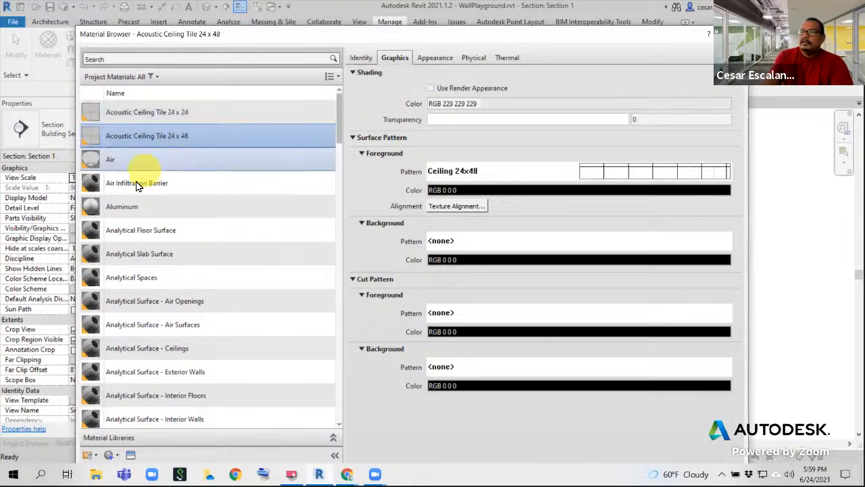
left_click(358, 58)
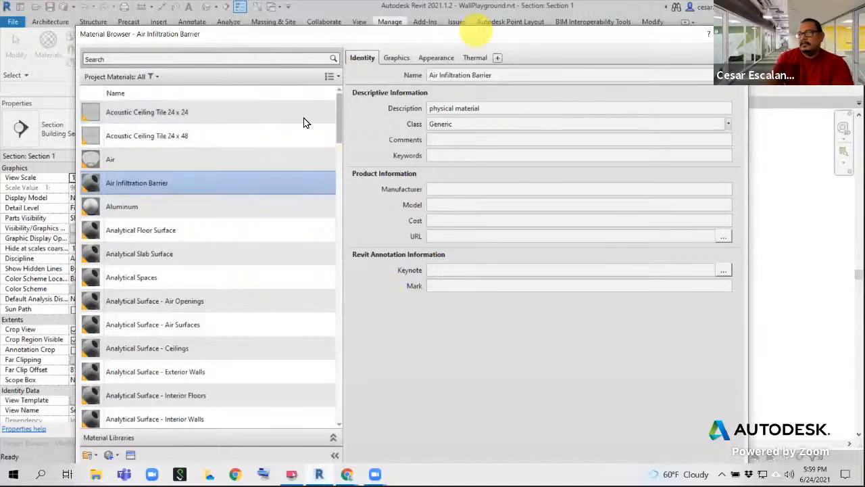
left_click(139, 208)
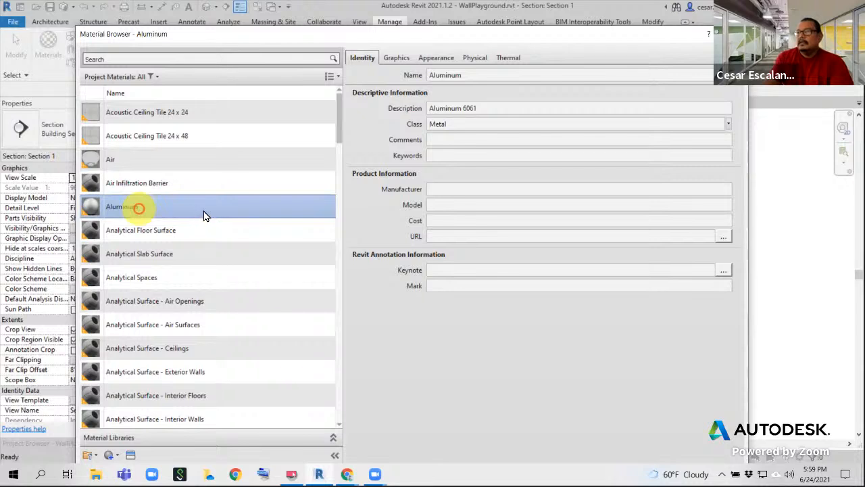
left_click(141, 114)
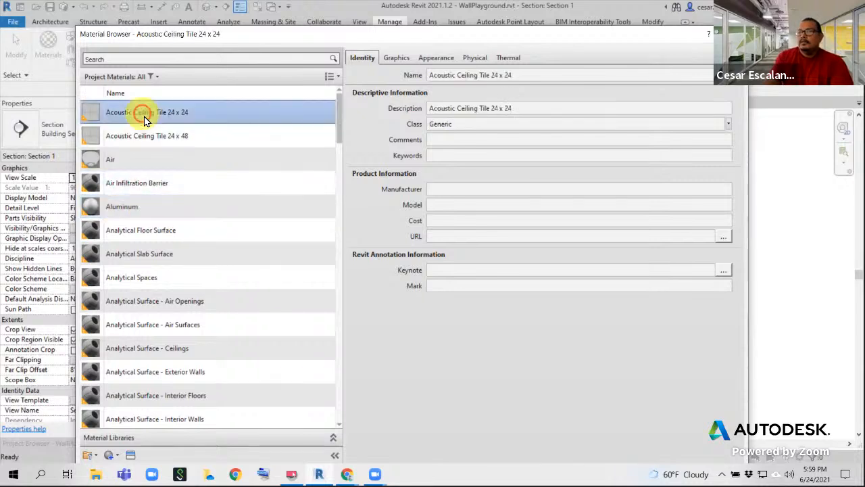
Examine the name, description and available class options of the Acoustic Ceiling Tile 24 x 48 material
left_click(166, 143)
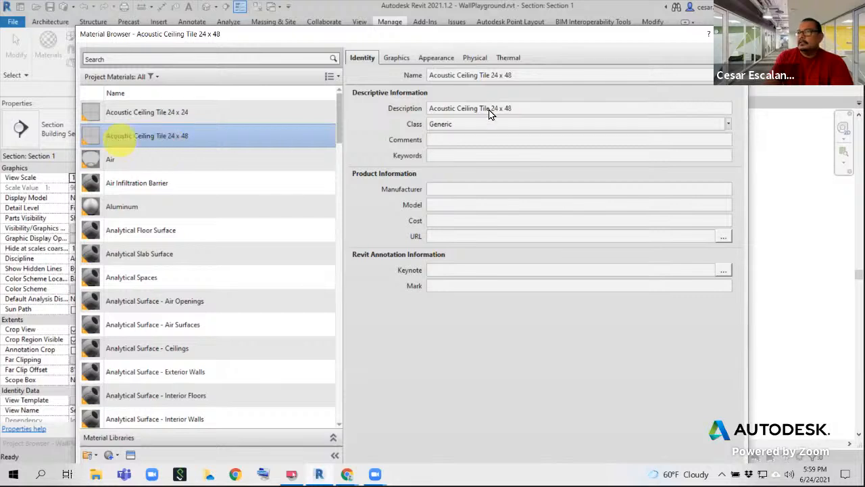
left_click(505, 75)
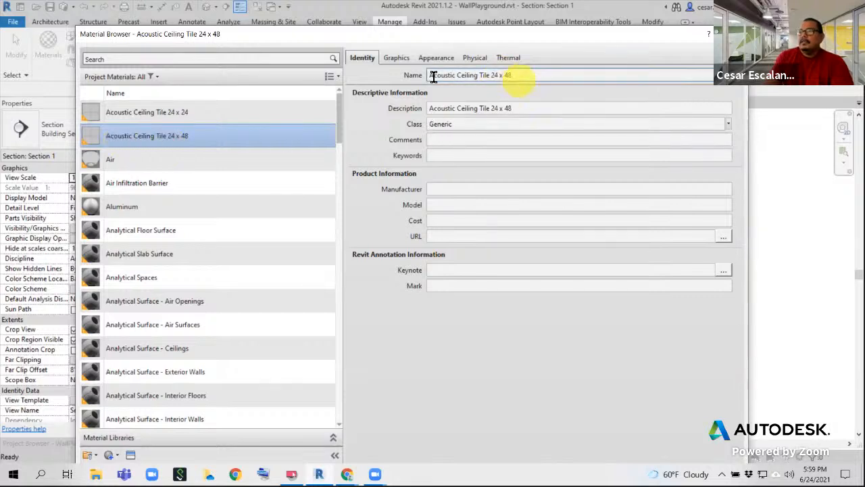
left_click(468, 108)
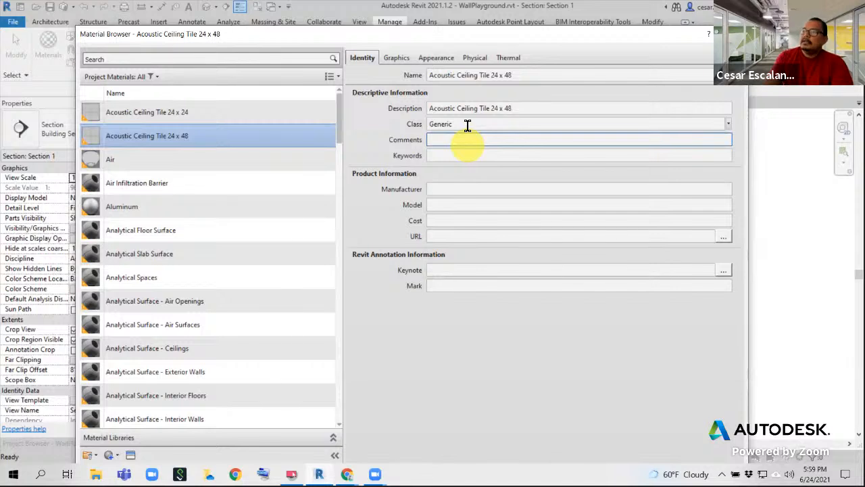
left_click(465, 123)
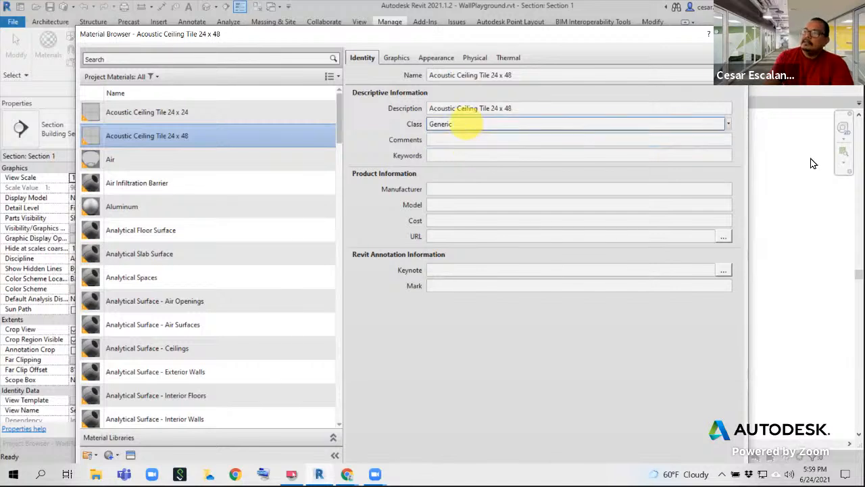
left_click(728, 124)
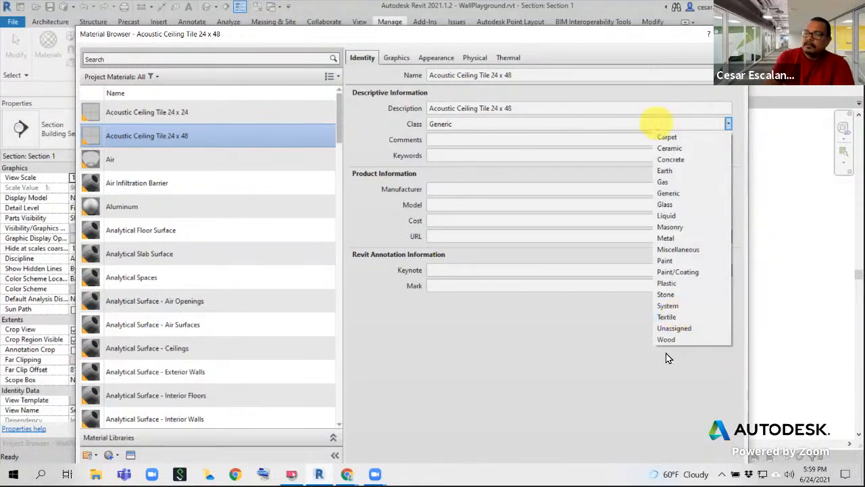
left_click(563, 361)
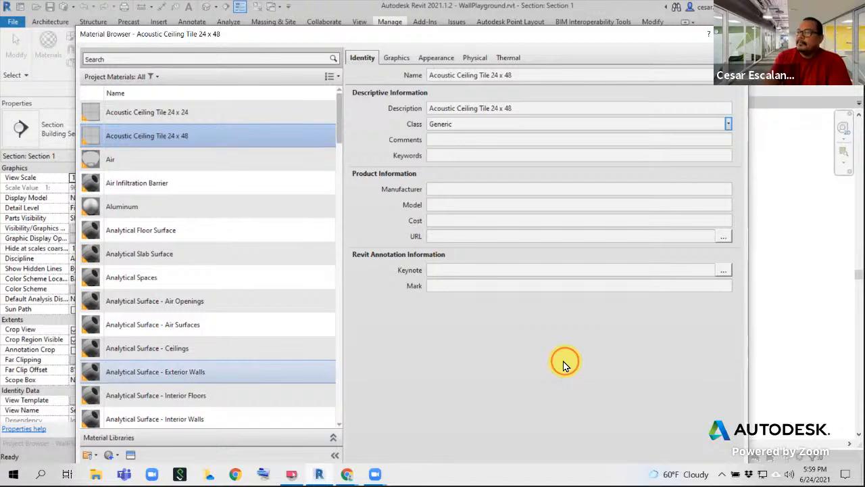
Review the comments, product information and Revit annotation fields of the Acoustic Ceiling Tile 24 x 48 material
left_click(457, 139)
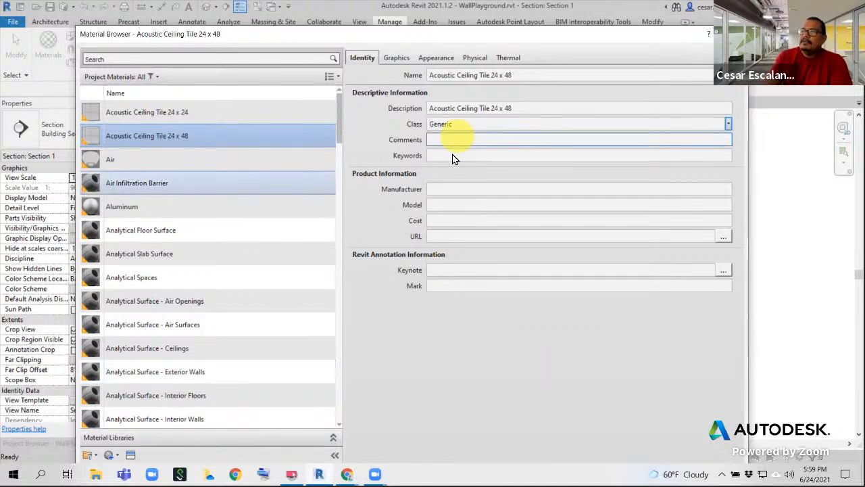
left_click(440, 190)
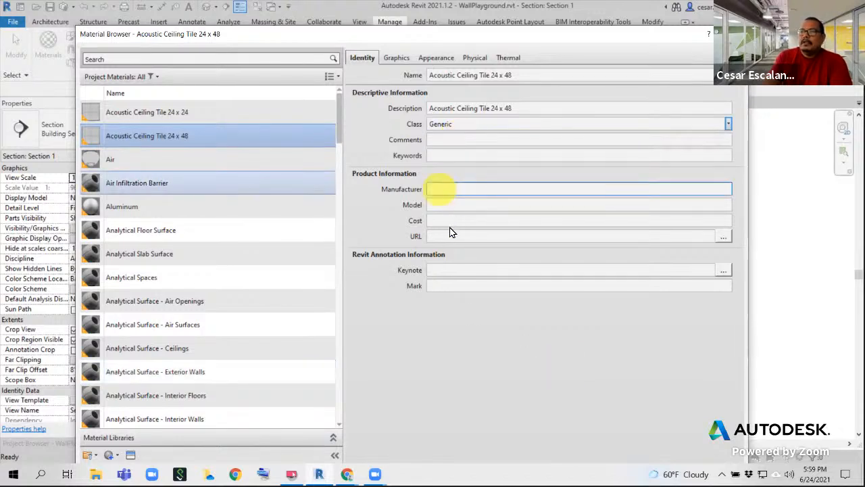
left_click(438, 255)
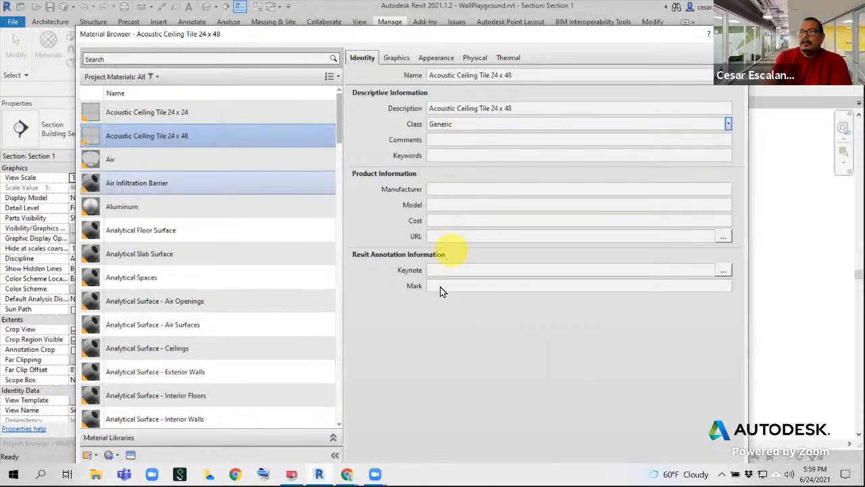
left_click(391, 124)
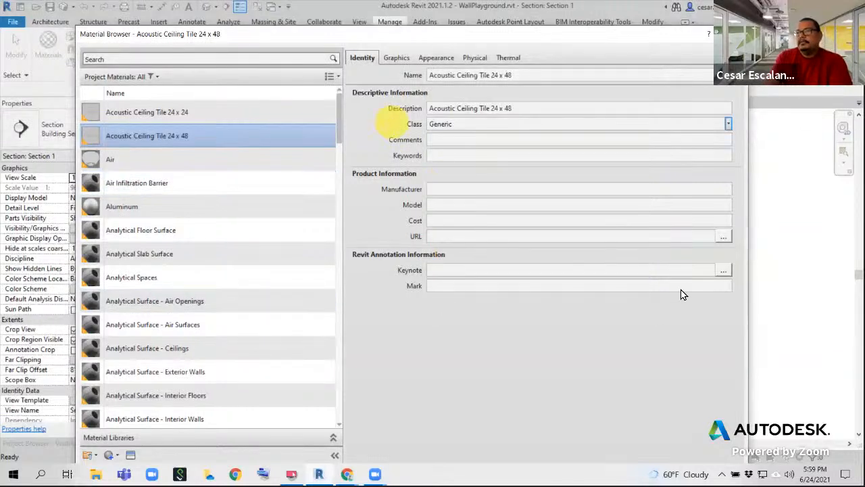
left_click(432, 188)
left_click(462, 220)
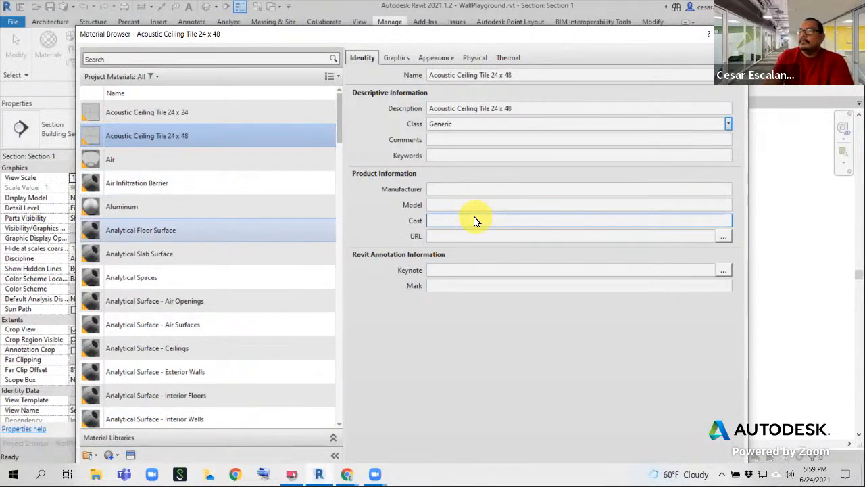
left_click(225, 179)
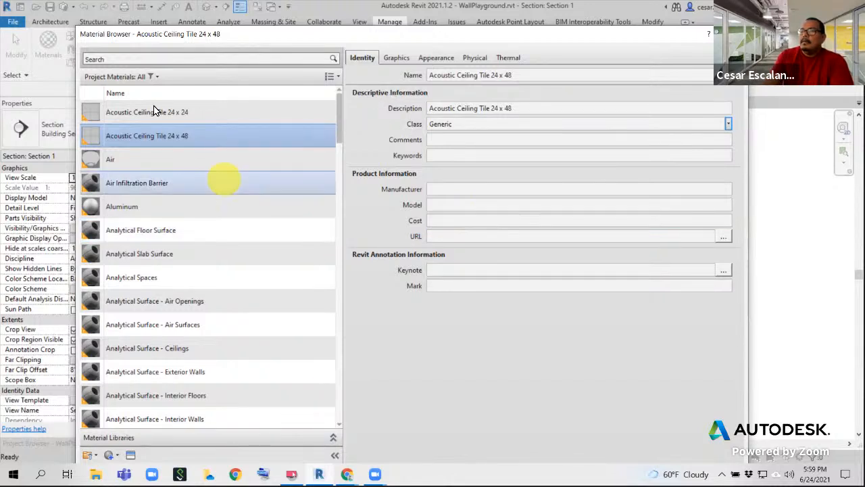
Search the project materials for "Concre" and select Concrete, Precast to view its identity information
left_click(70, 67)
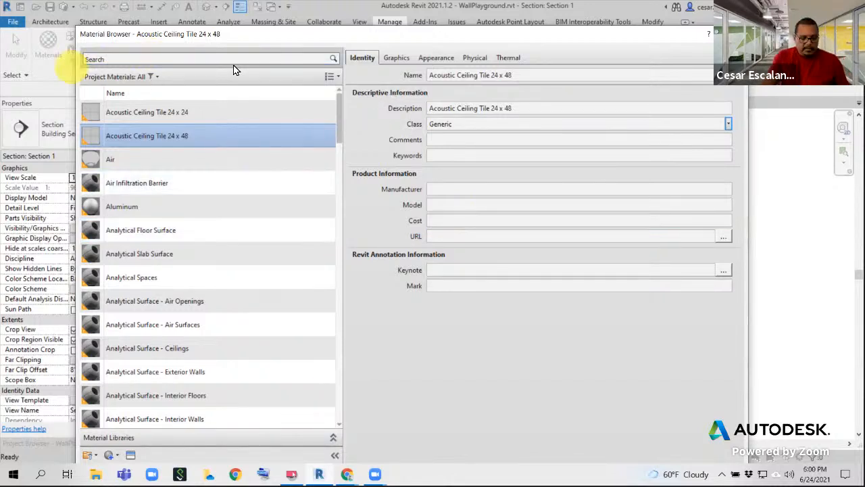
left_click(229, 77)
key("ctrl+d")
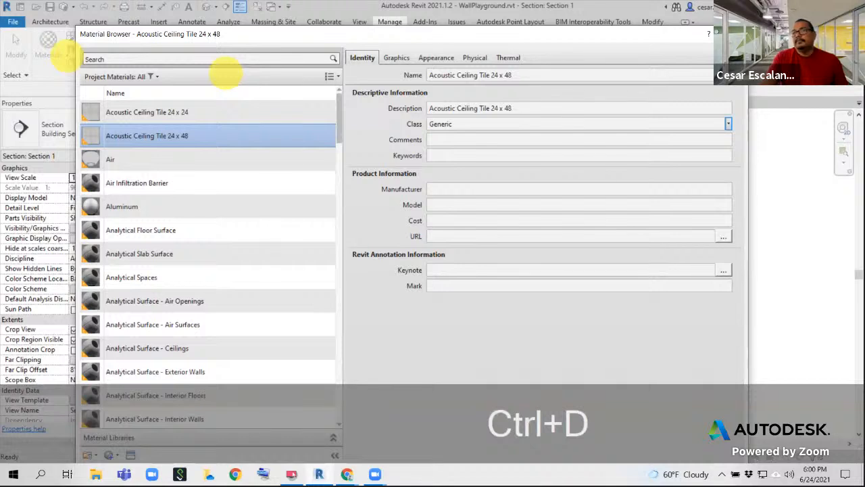
left_click_drag(79, 47, 346, 71)
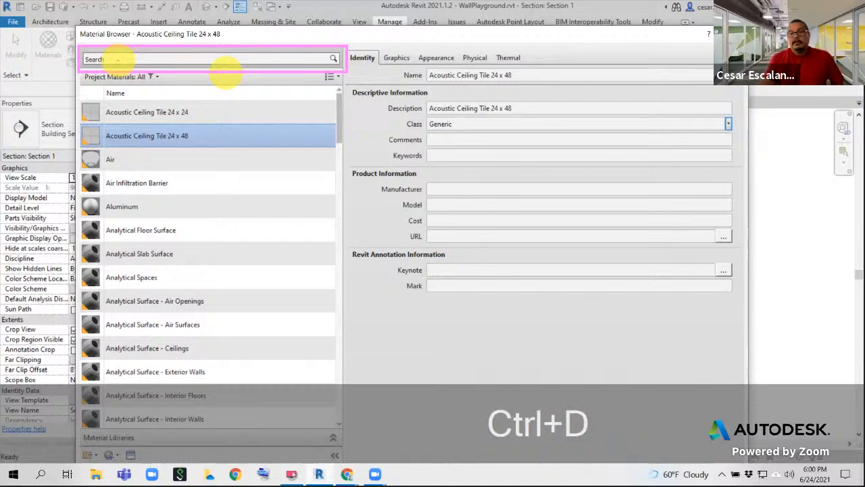
key("Escape")
left_click(97, 60)
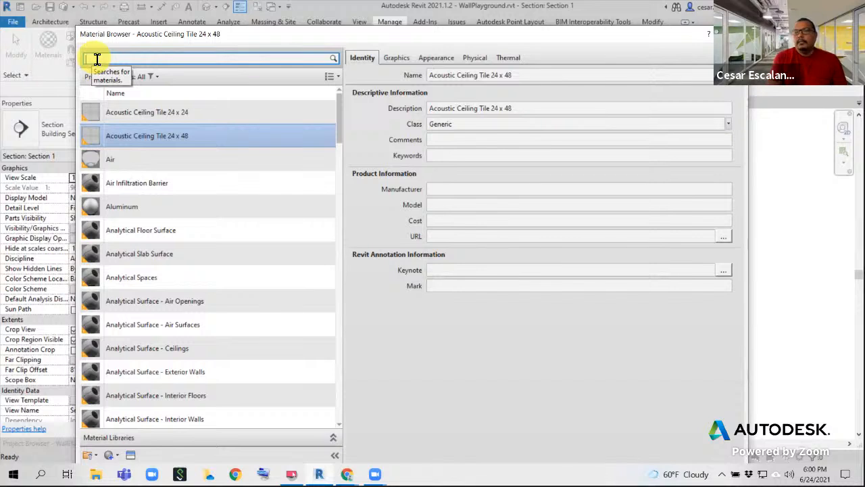
type("Concre")
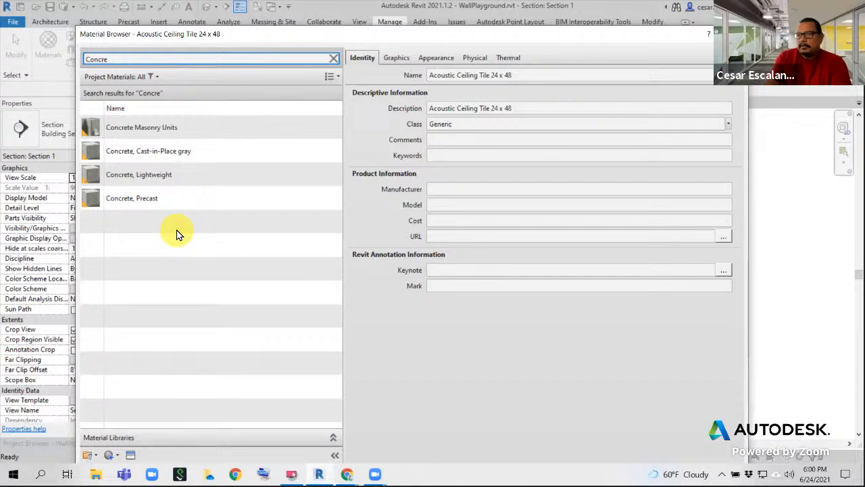
left_click(146, 201)
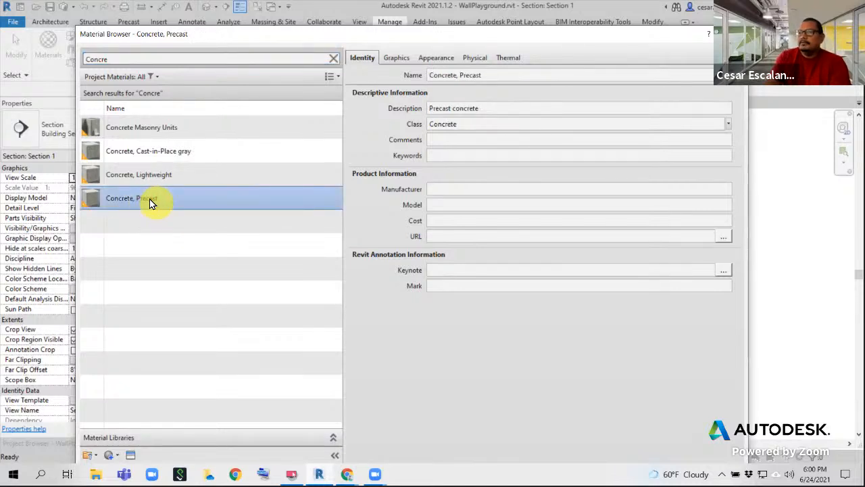
key("shift+Up")
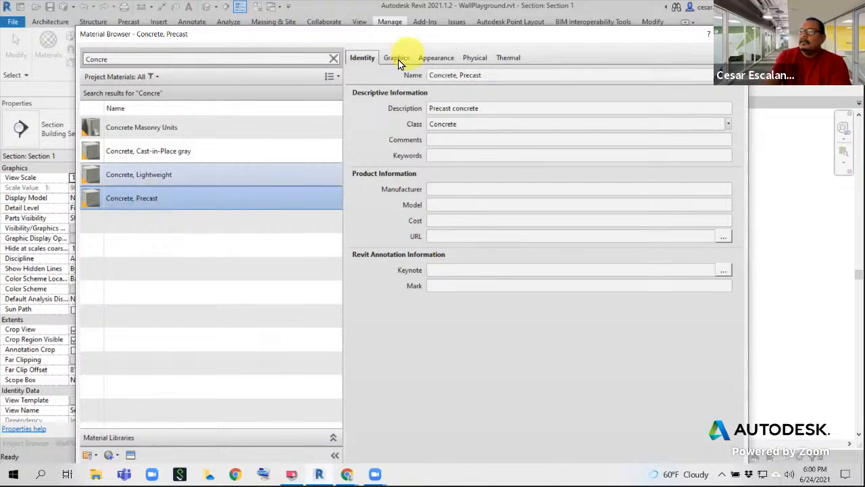
Set the surface background pattern of Concrete, Precast to Solid fill with the color RGB 128-128-128
left_click(397, 59)
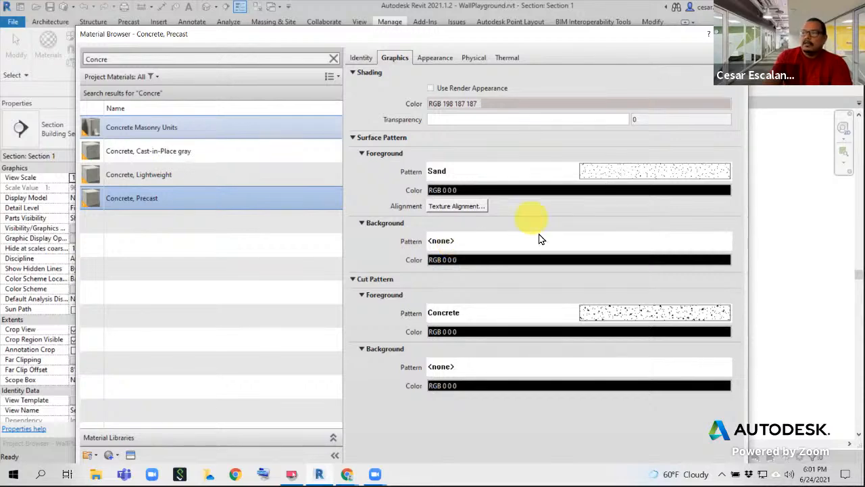
left_click(484, 242)
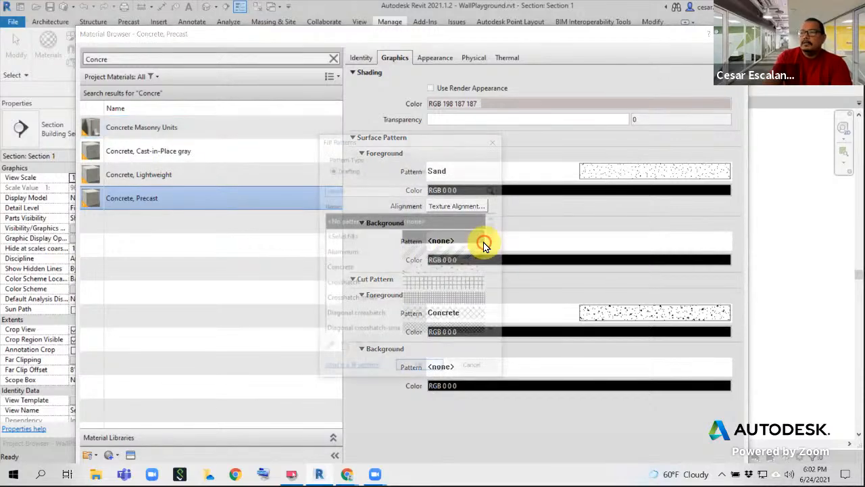
left_click(458, 238)
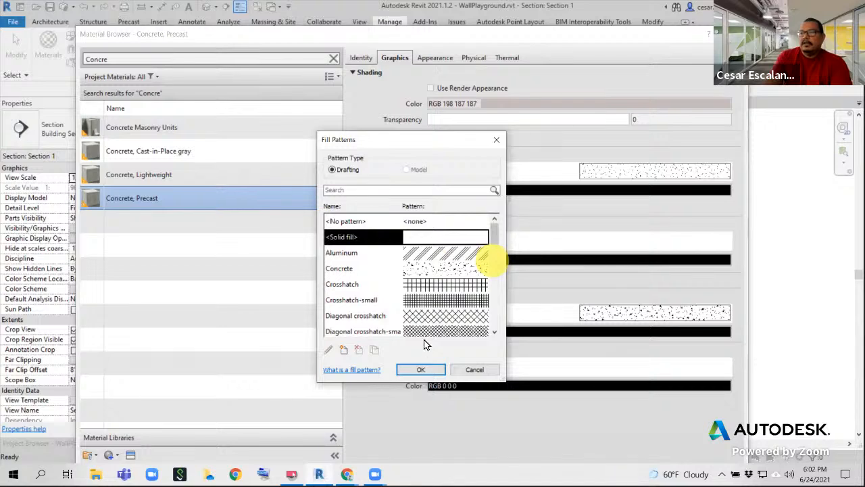
left_click(420, 369)
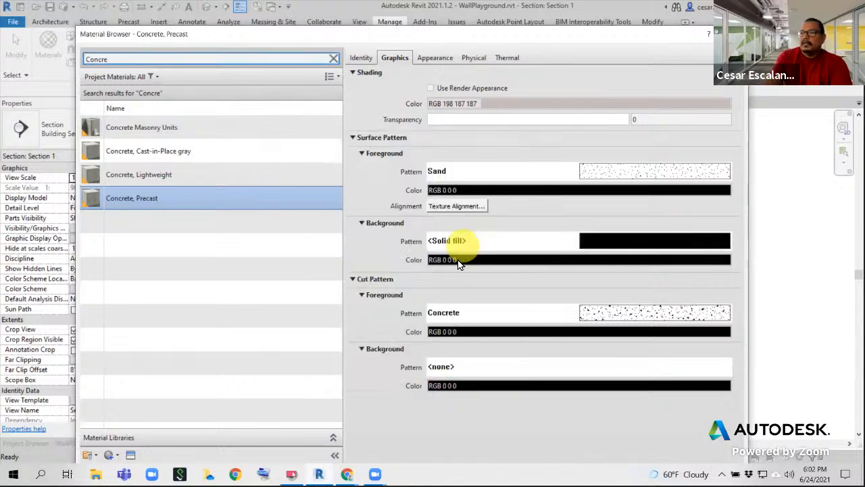
left_click(457, 260)
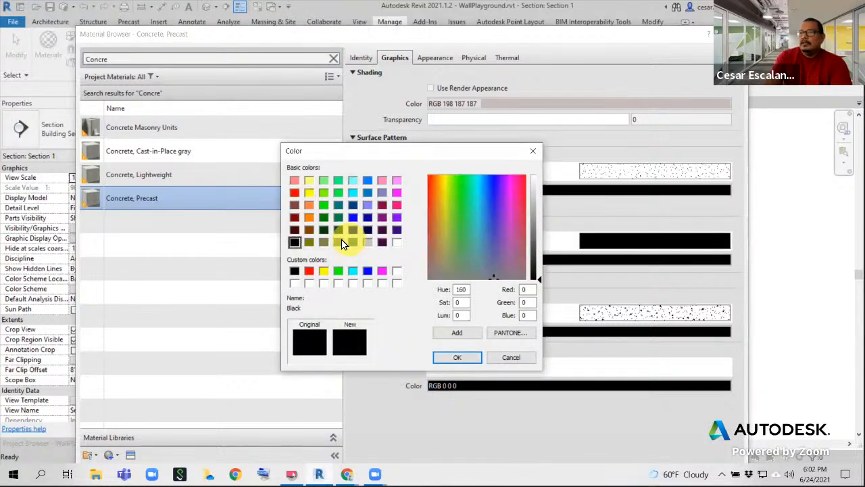
left_click(338, 242)
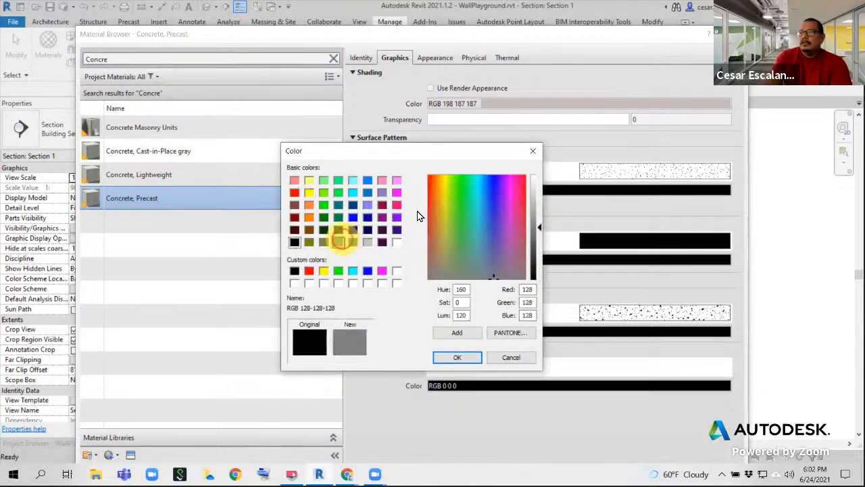
left_click(458, 358)
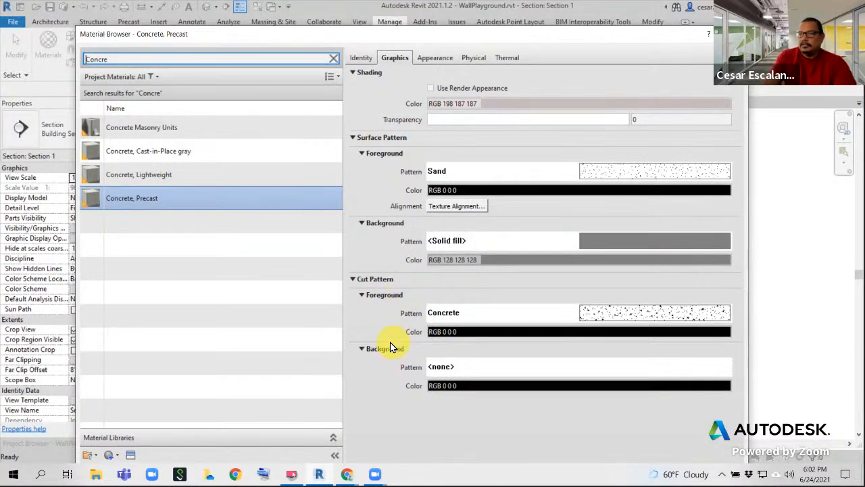
Review the commands available for the Concrete, Precast material and its surface and cut patterns
right_click(173, 205)
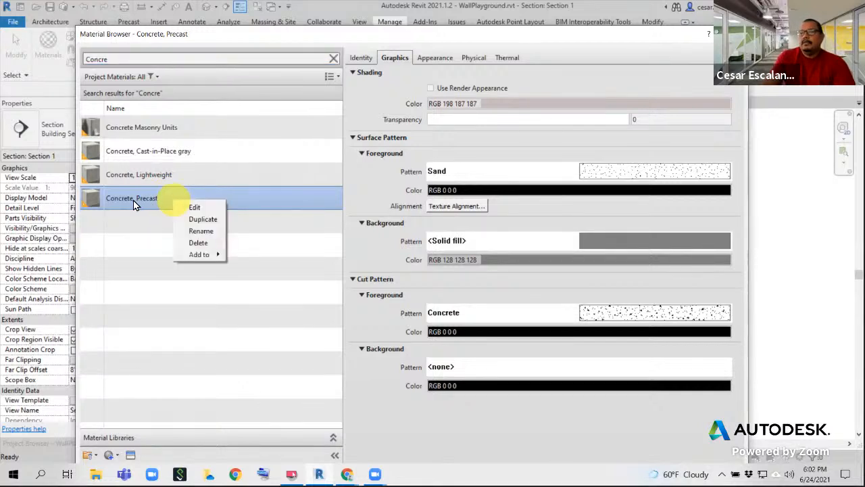
left_click(211, 234)
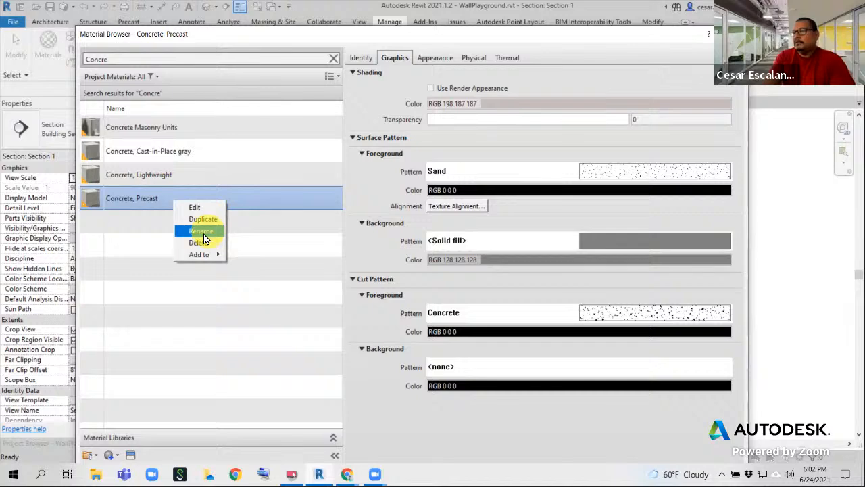
left_click(290, 368)
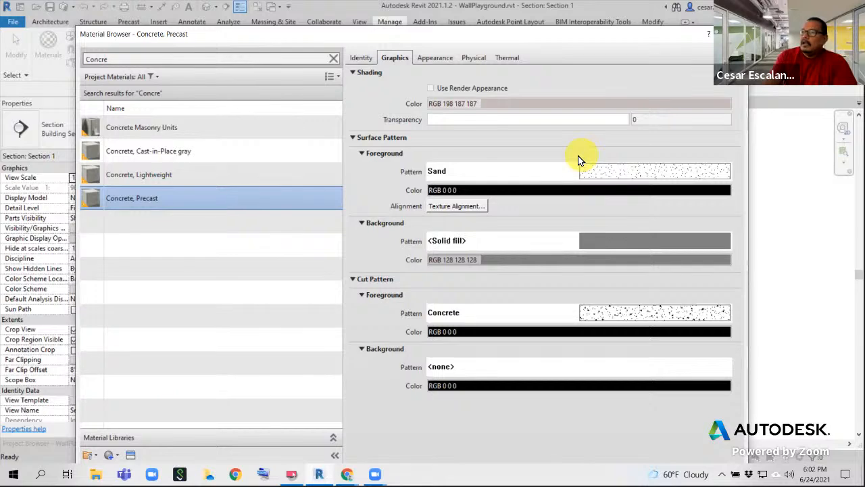
left_click(632, 317)
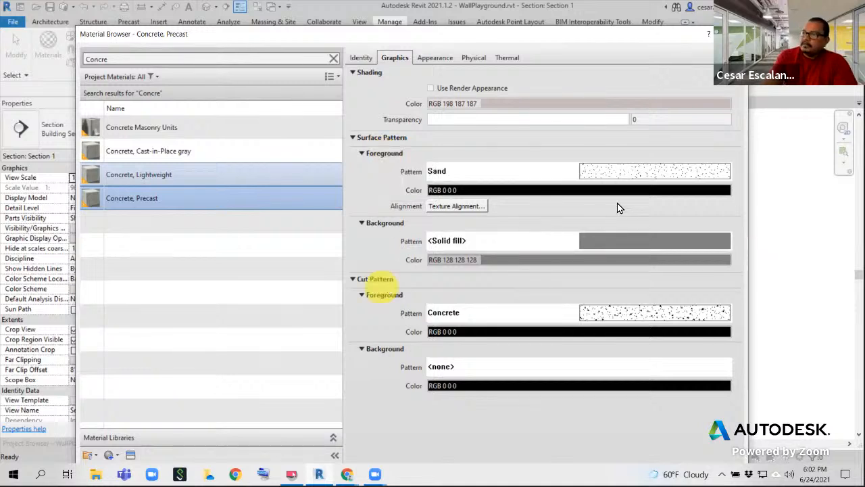
left_click(626, 175)
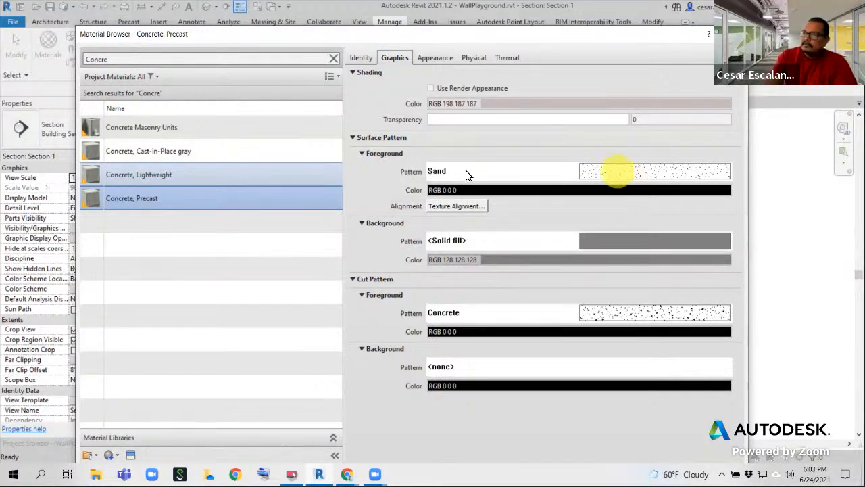
left_click(599, 177)
left_click(612, 100)
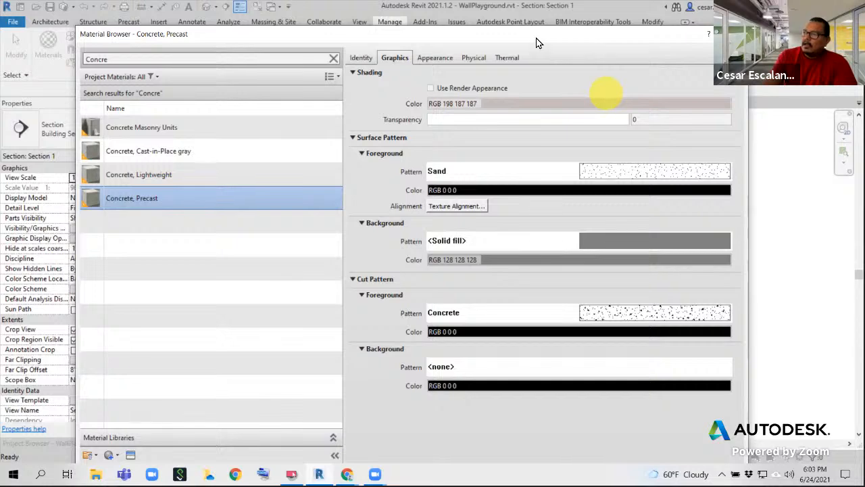
Discard the material changes, close the Material Browser and return to the Section 1 view
left_click(537, 40)
left_click(668, 472)
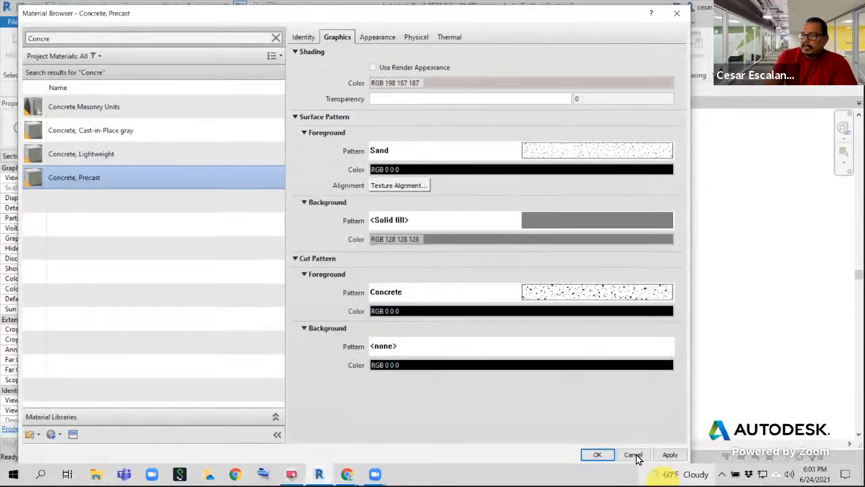
left_click(634, 456)
left_click(634, 456)
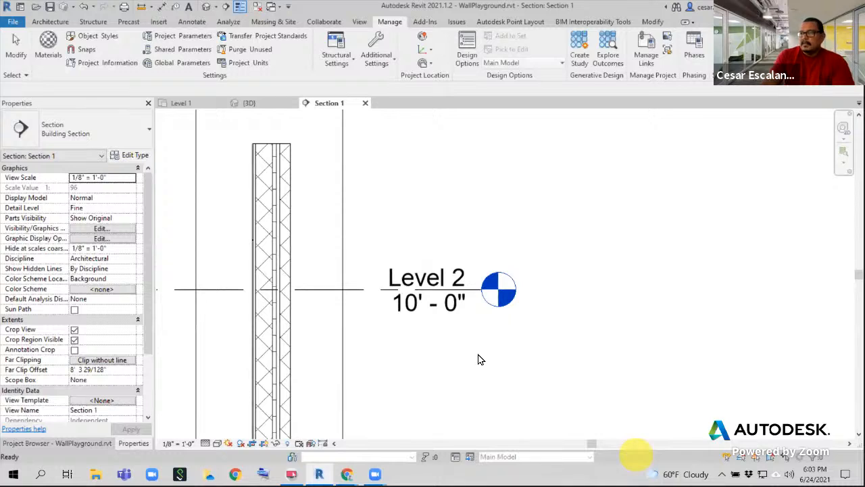
left_click(481, 352)
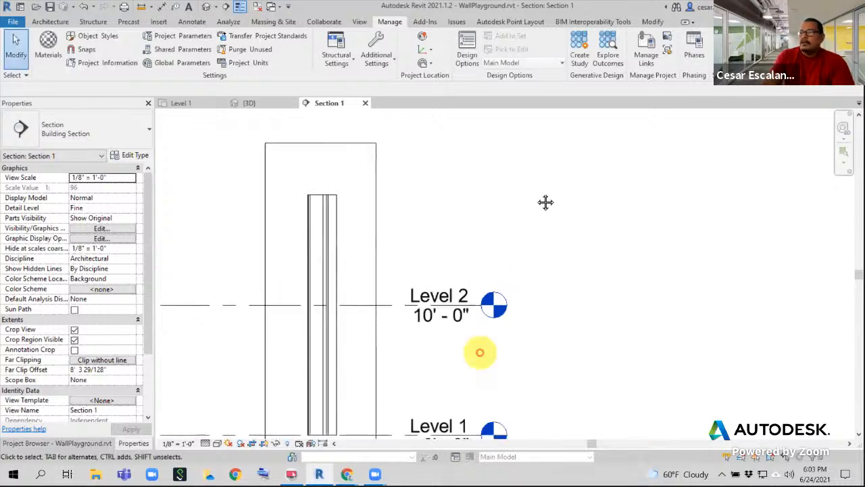
Select the Exterior - CMU Insulated wall in the Section 1 view to inspect its hatching and instance properties
left_click(384, 195)
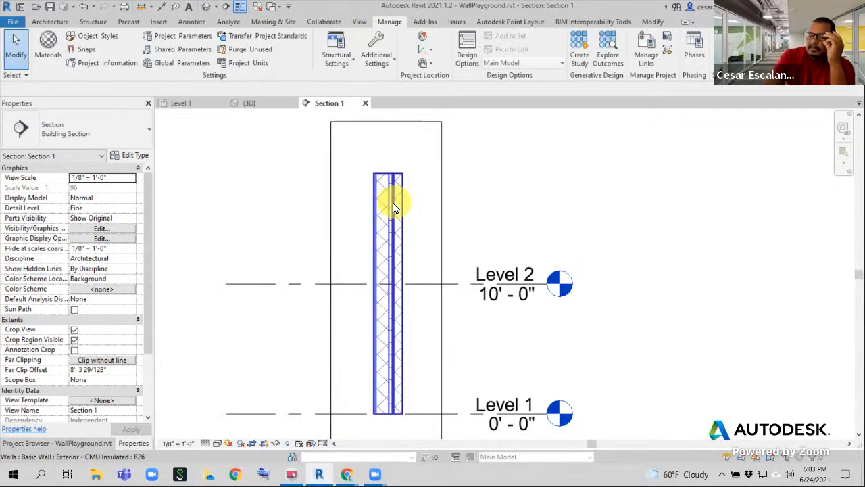
middle_click_drag(531, 216, 475, 199)
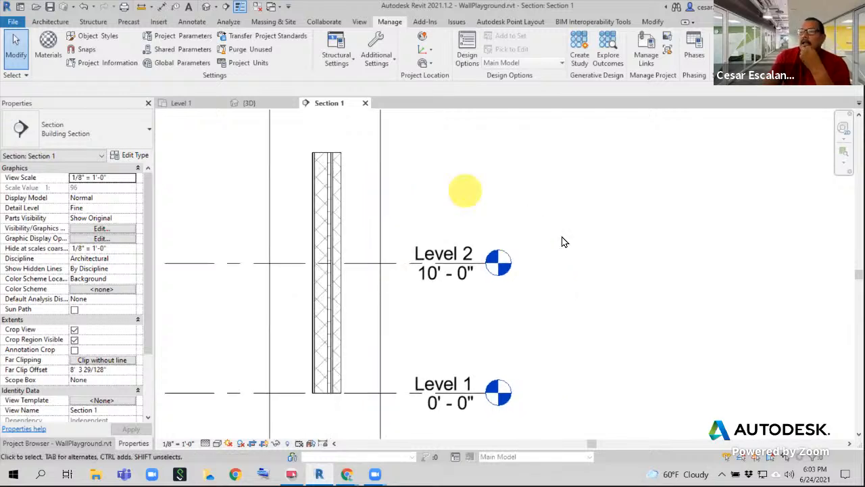
left_click(340, 225)
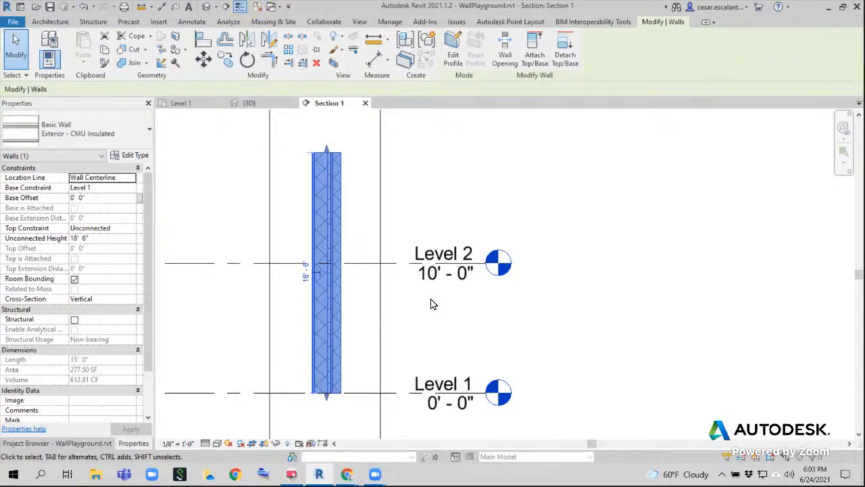
scroll(546, 329, "down", 2)
scroll(542, 313, "down", 1)
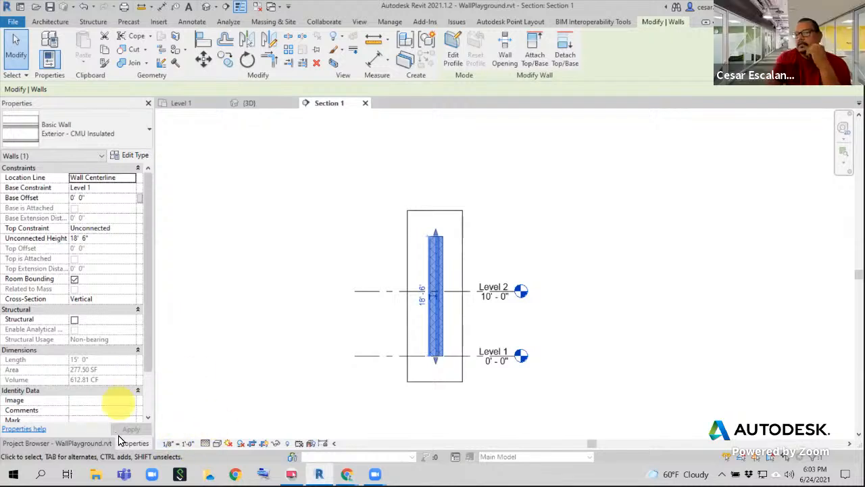
Open the Level 1 floor plan and locate the section marker crossing the selected CMU Insulated wall
left_click(82, 443)
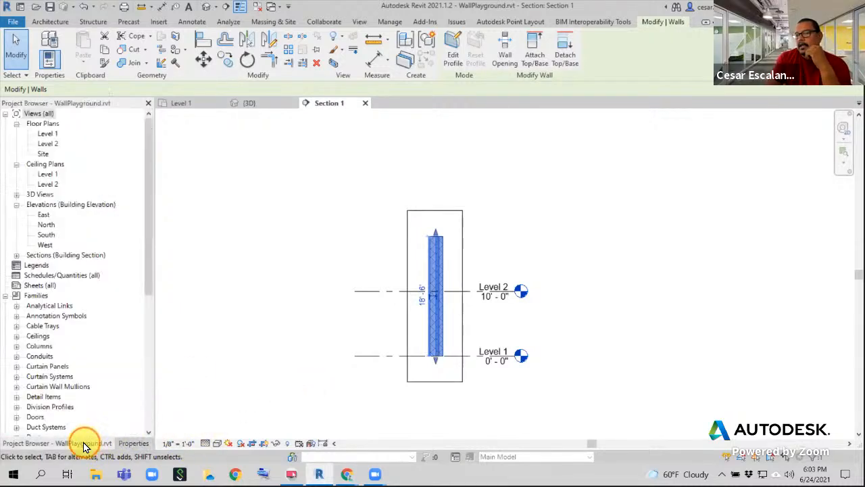
double_click(49, 133)
scroll(514, 242, "down", 6)
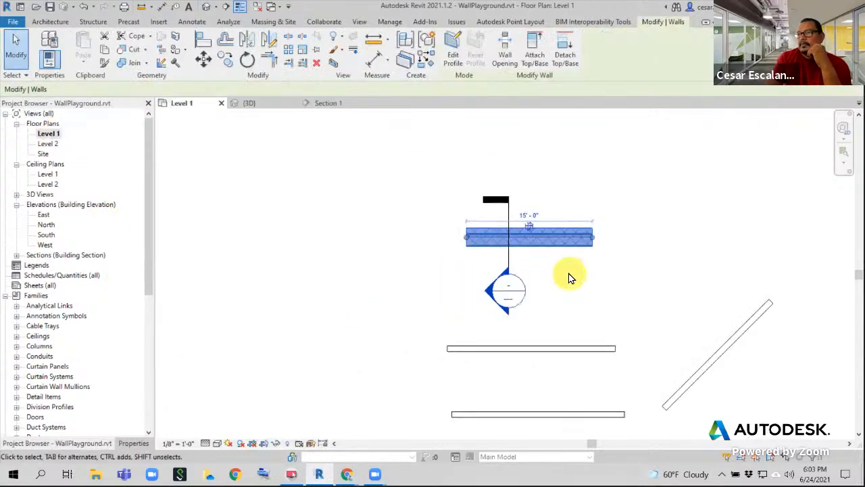
scroll(477, 248, "down", 4)
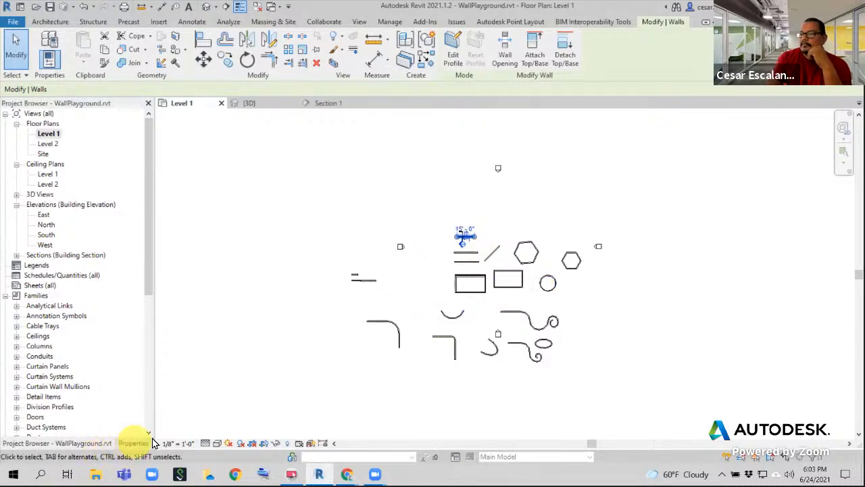
scroll(477, 245, "up", 8)
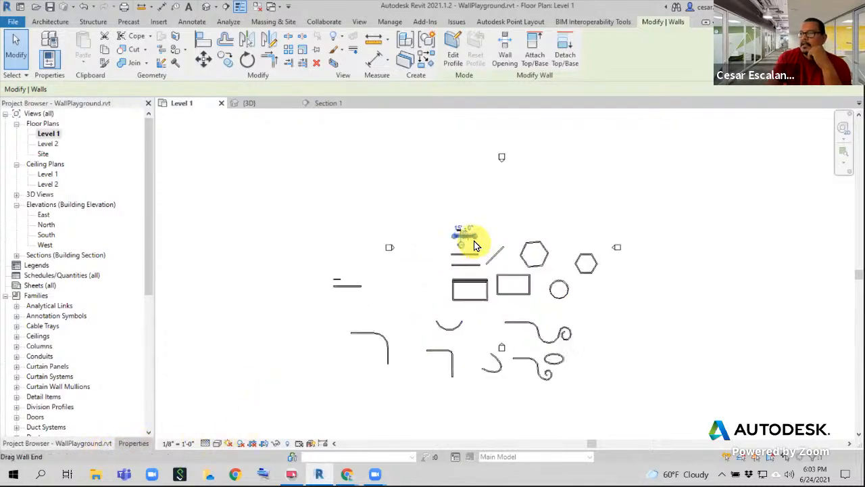
scroll(463, 263, "up", 2)
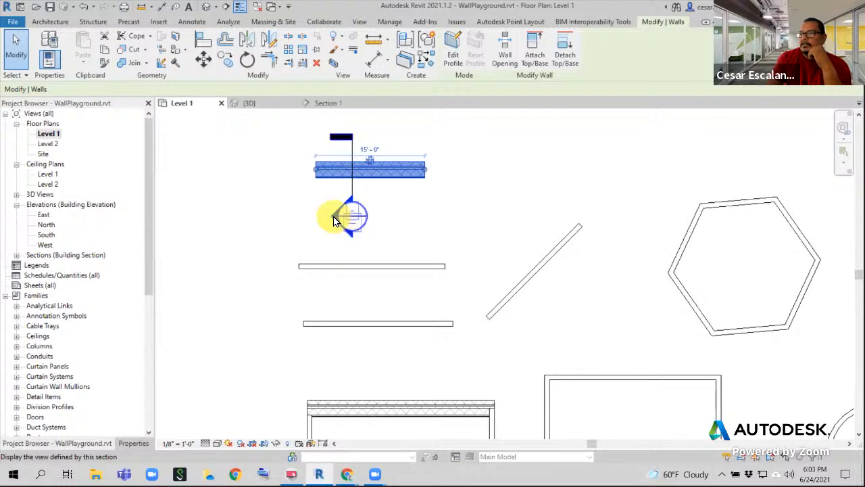
Open Section 1 from its marker and check it for hidden elements, turning the Reveal Hidden Elements mode on and off
double_click(336, 217)
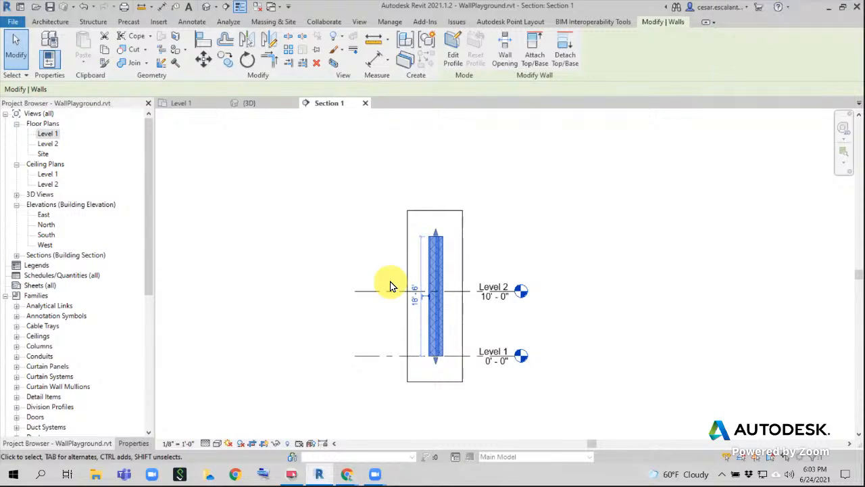
left_click(287, 445)
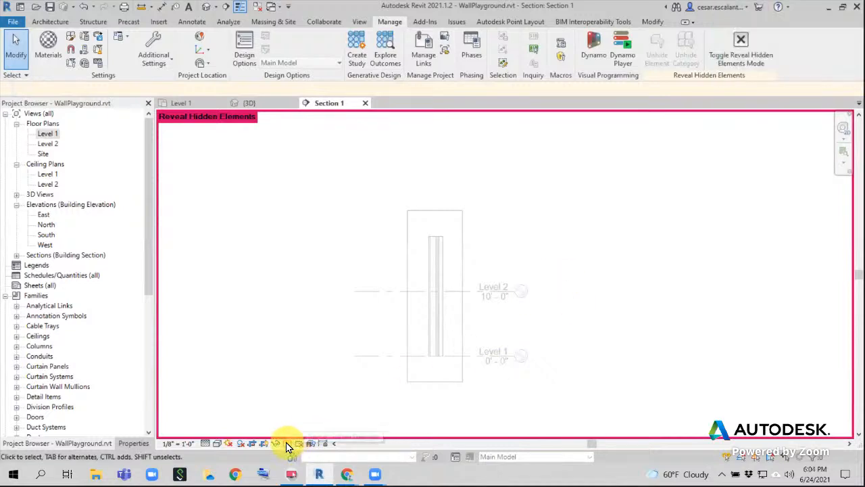
left_click(287, 443)
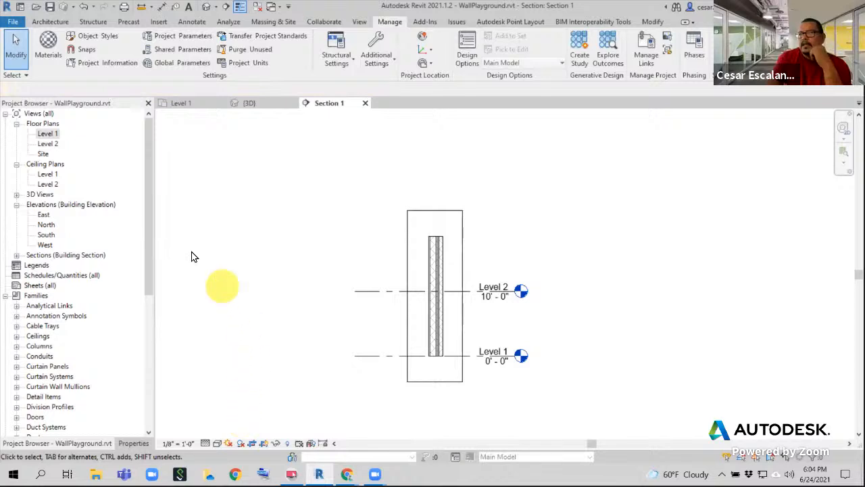
Move the CMU Insulated wall in the Level 1 plan far away from the section line and check the Section 1 view
left_click(52, 136)
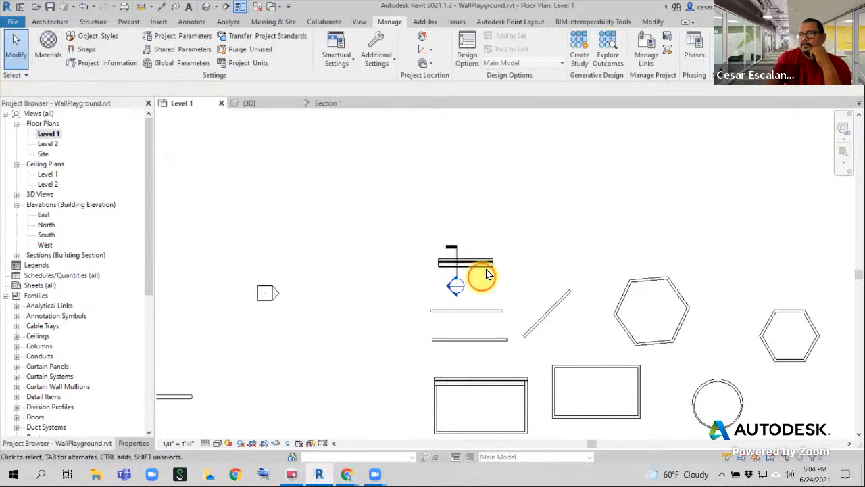
scroll(473, 288, "down", 3)
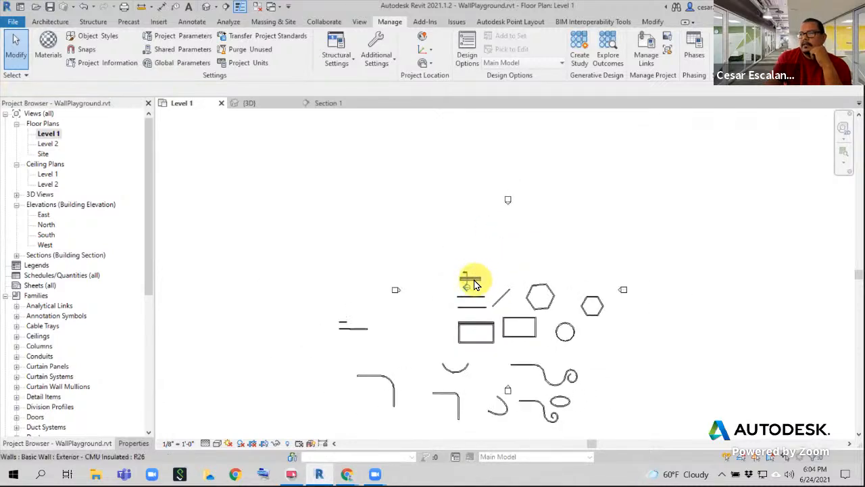
left_click(476, 285)
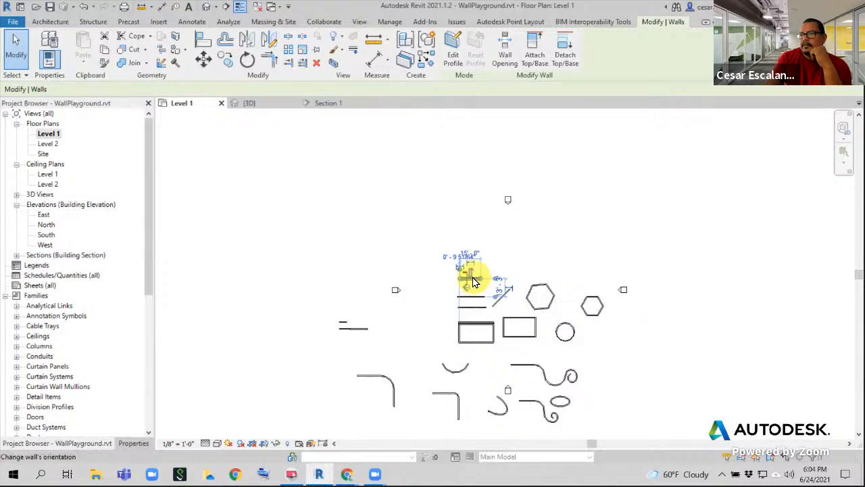
left_click(204, 59)
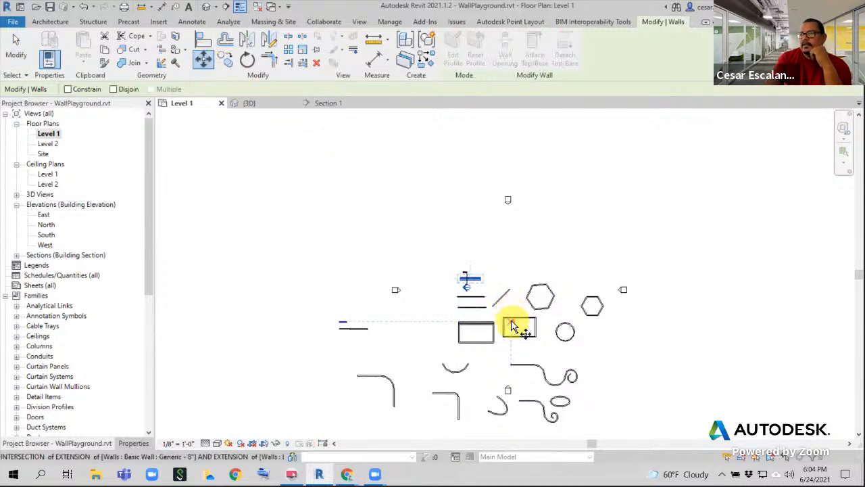
left_click(471, 278)
left_click(226, 174)
left_click(209, 290)
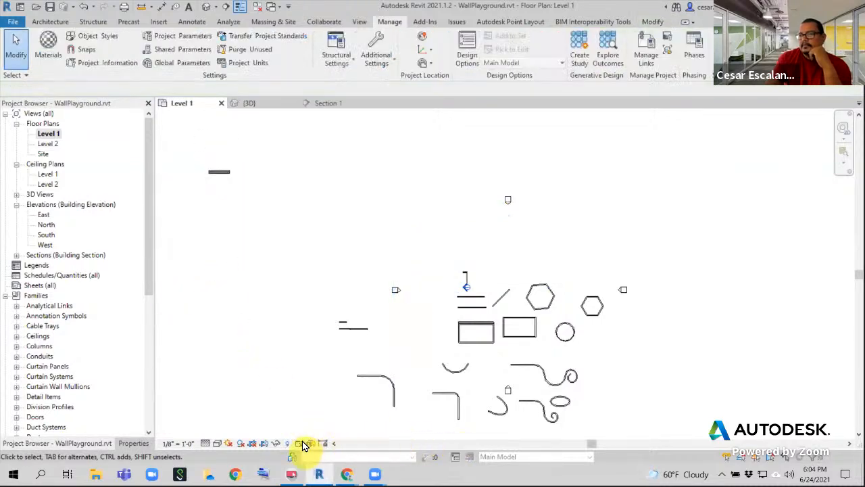
left_click(328, 105)
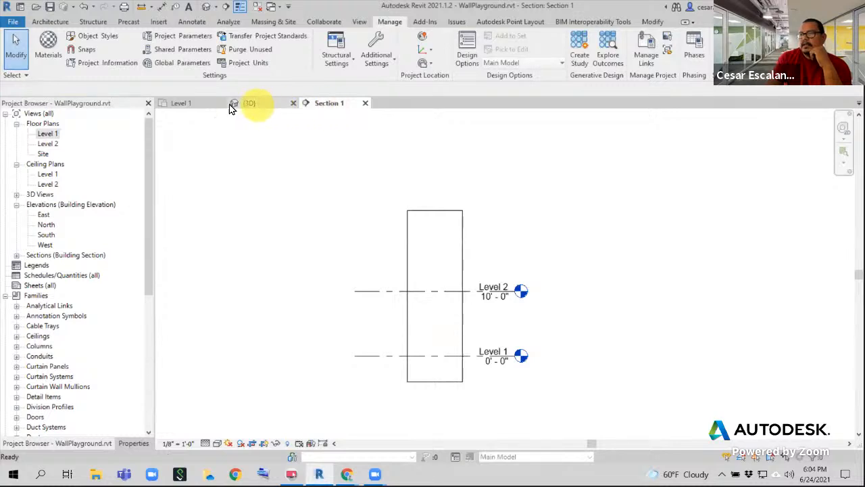
Undo the wall move and compare the wall in the Level 1 plan with the Section 1 view
left_click(83, 13)
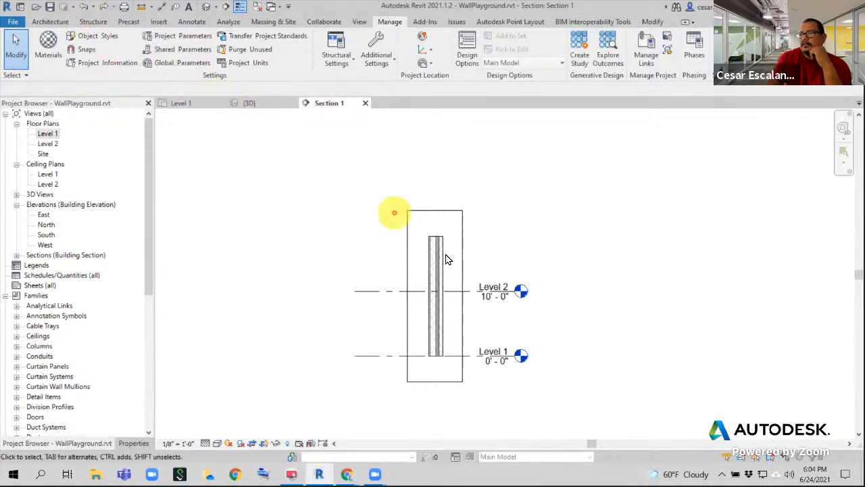
left_click(192, 104)
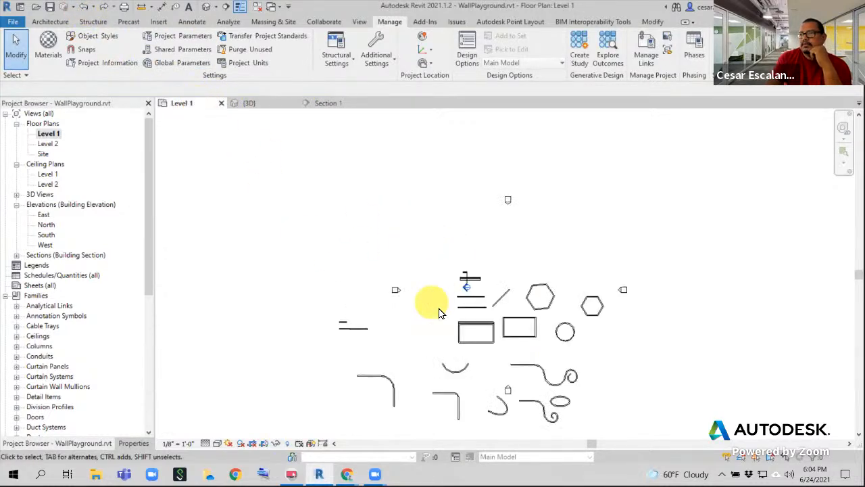
scroll(450, 296, "up", 5)
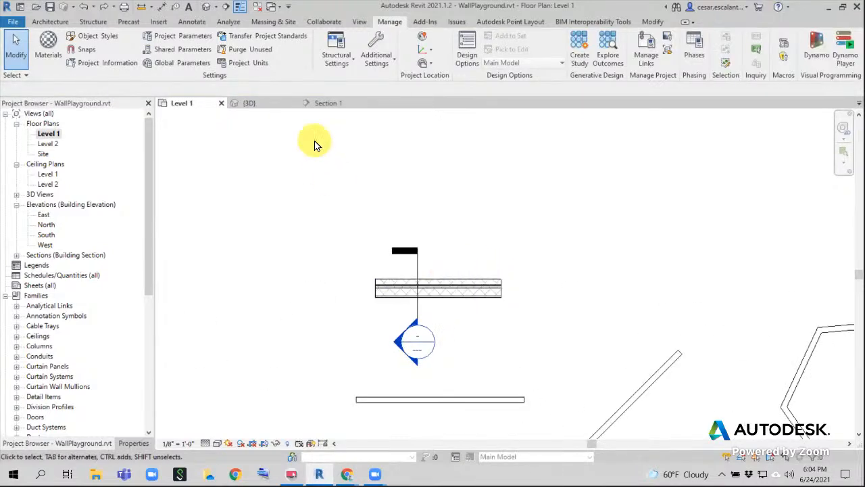
left_click(319, 103)
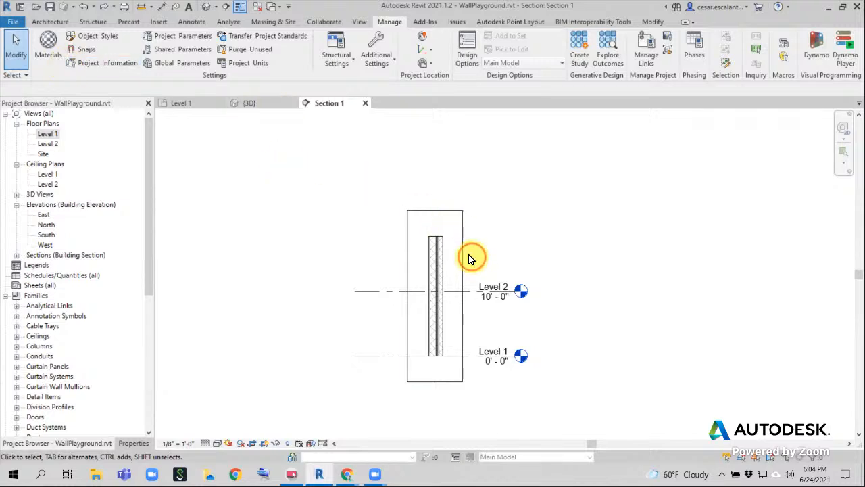
Select the CMU Insulated wall in Section 1 and display its instance properties
scroll(363, 250, "up", 3)
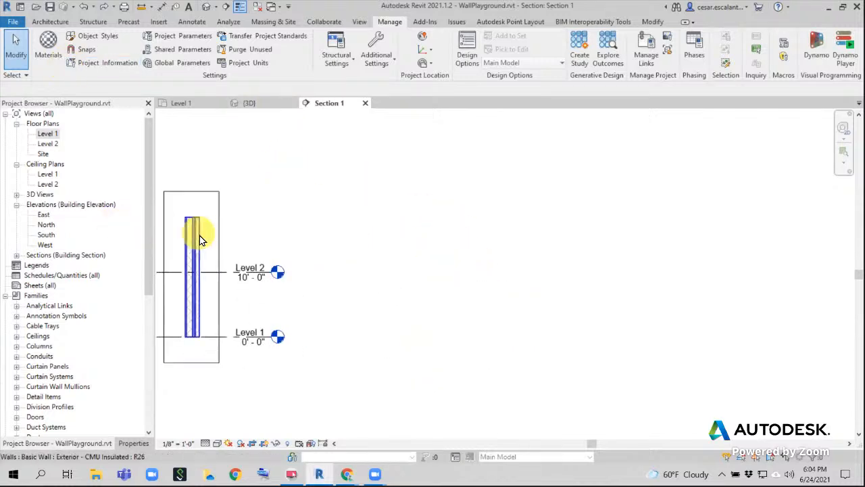
scroll(410, 183, "up", 2)
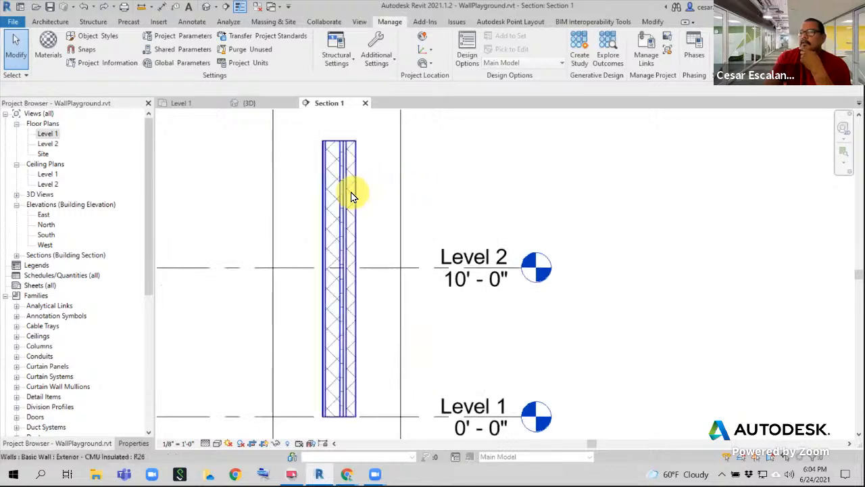
left_click(356, 193)
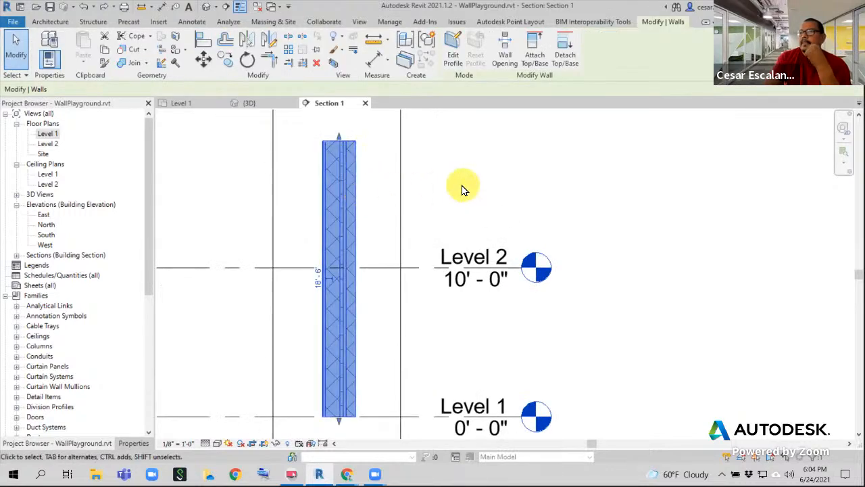
left_click(134, 443)
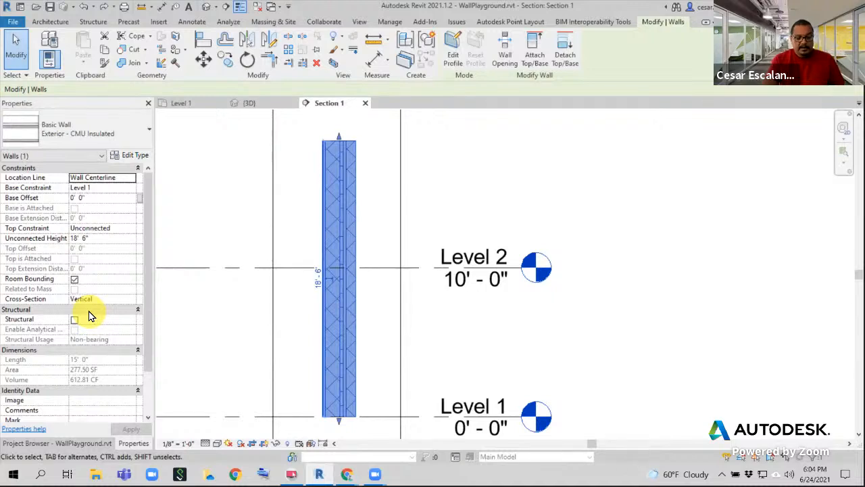
key("ctrl+d")
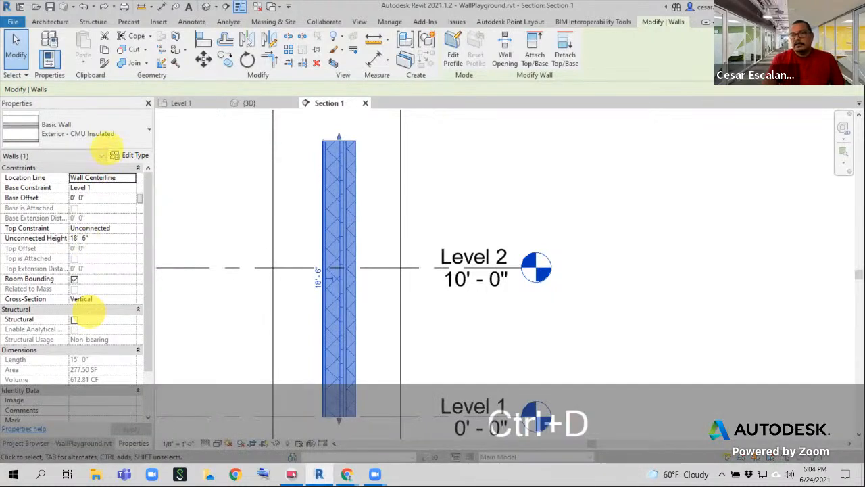
left_click(113, 154)
mouse_move(113, 153)
left_mouse_down()
mouse_move(228, 212)
mouse_move(172, 170)
left_mouse_up()
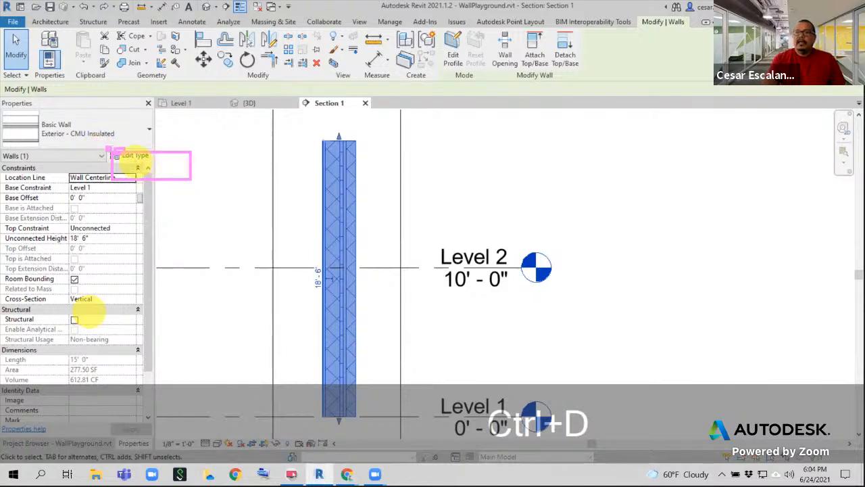
key("ctrl+Escape")
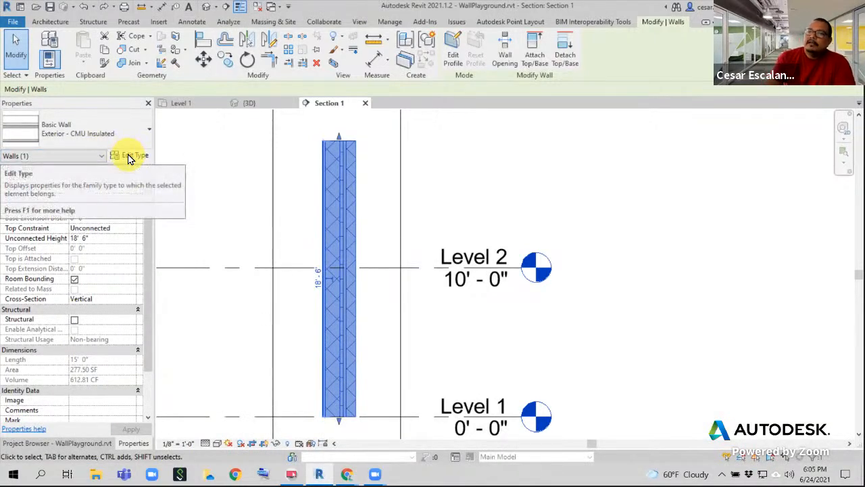
Open the type properties of the Exterior - CMU Insulated wall and examine its structure layers in Edit Assembly, keeping the wall section in sight
left_click(130, 156)
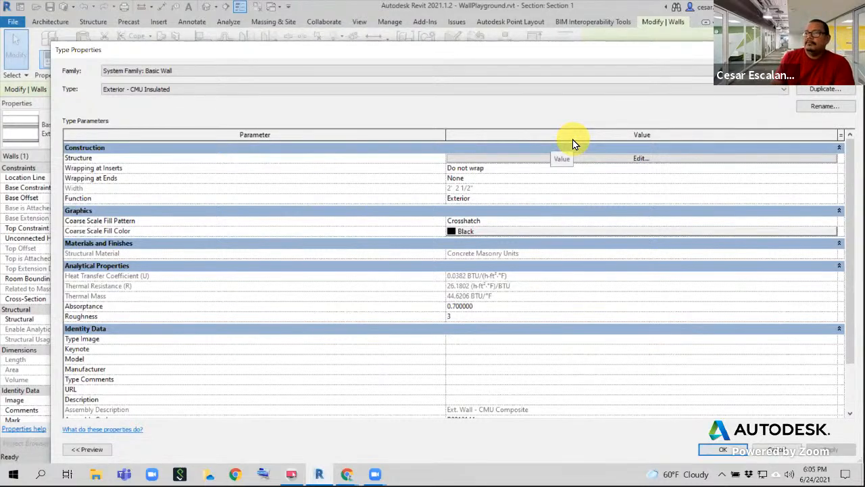
double_click(53, 44)
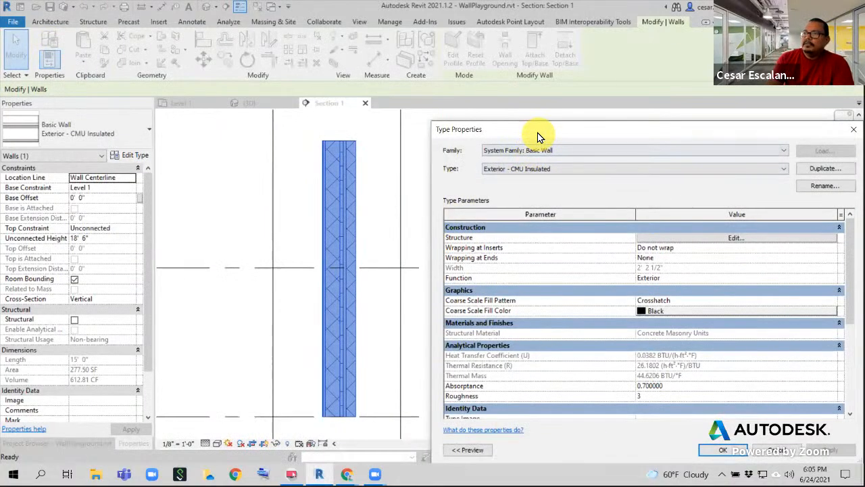
left_click_drag(538, 137, 471, 64)
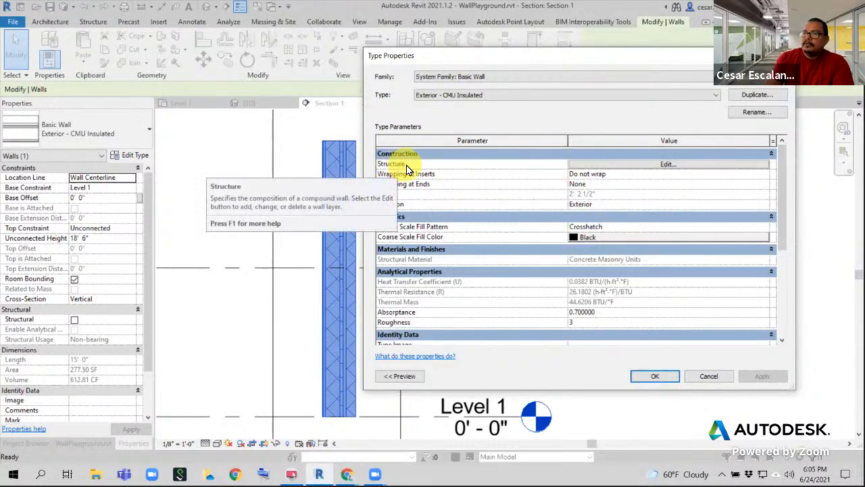
left_click(666, 164)
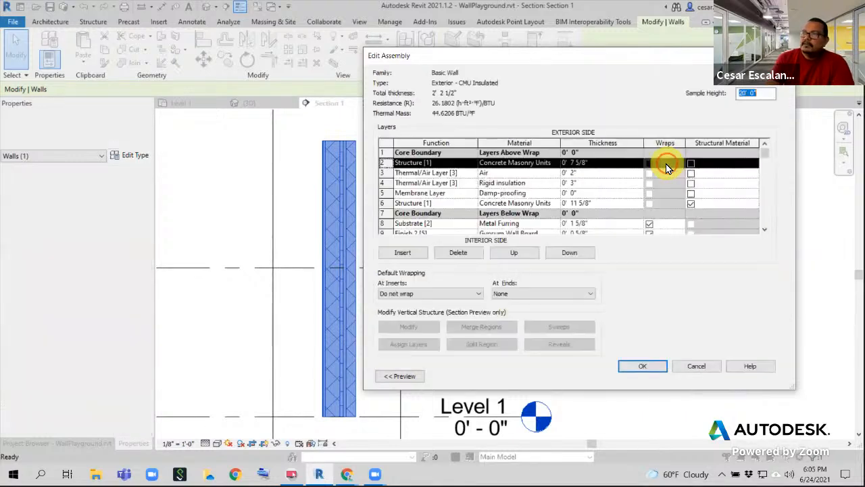
left_click(526, 63)
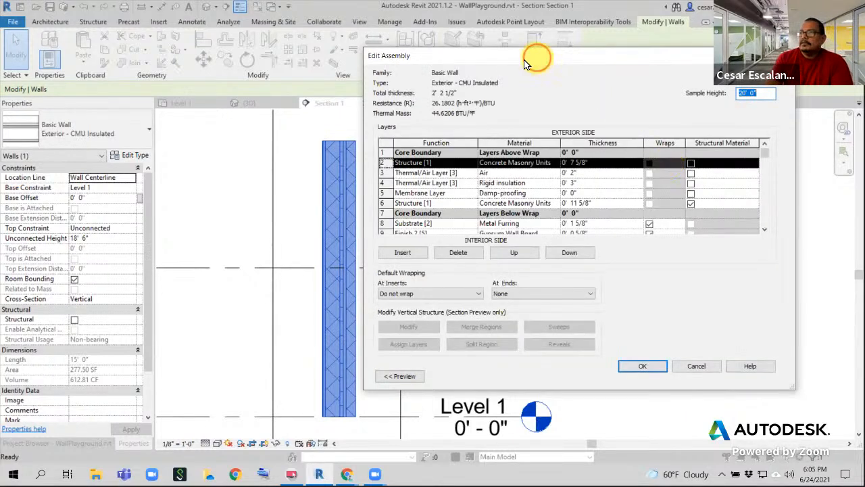
left_click_drag(526, 62, 605, 80)
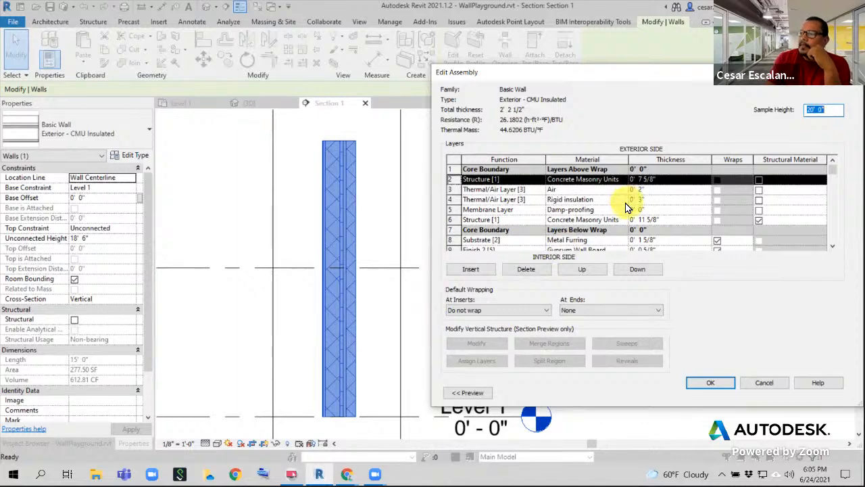
Review all the layer rows of the Exterior - CMU Insulated wall, keeping the whole Edit Assembly dialog in sight
scroll(626, 208, "down", 1)
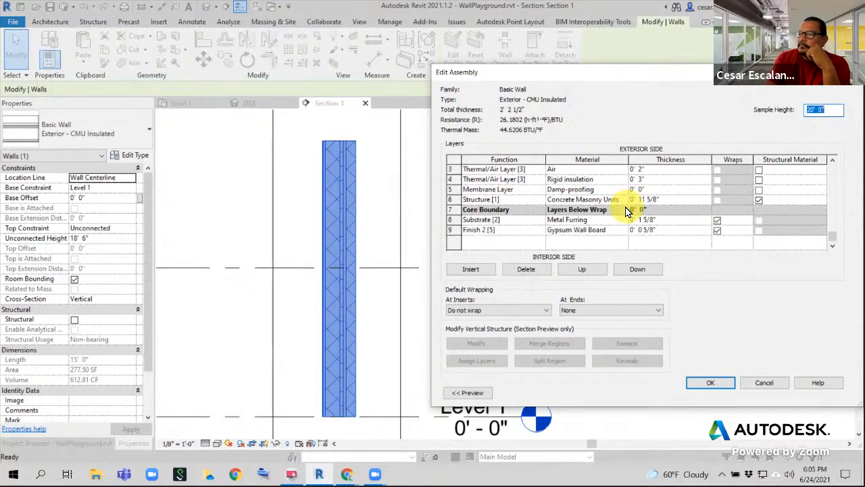
scroll(626, 210, "up", 1)
scroll(626, 211, "down", 1)
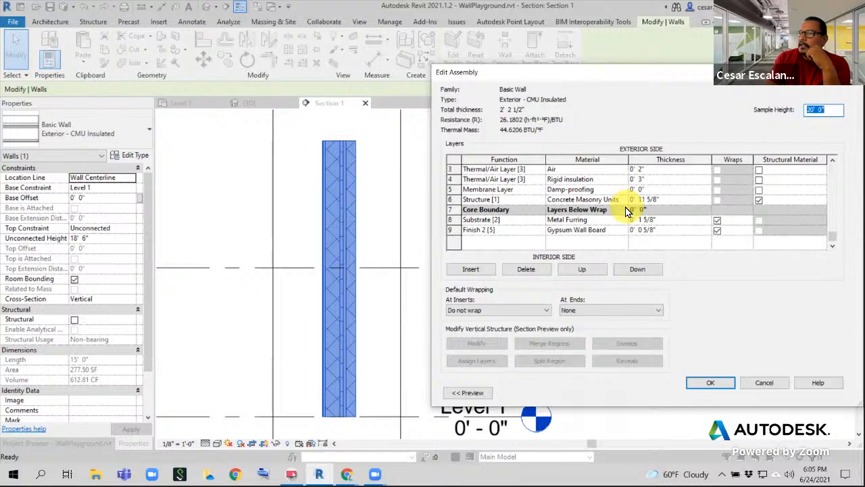
scroll(626, 211, "up", 1)
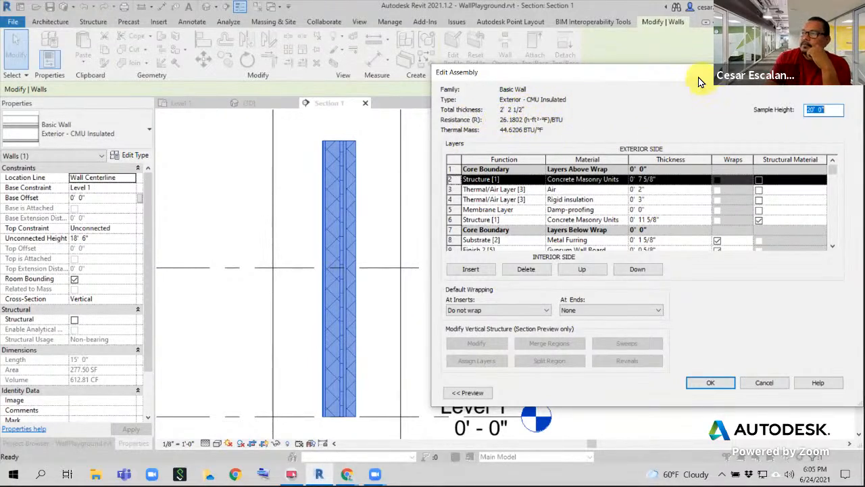
left_click_drag(693, 80, 646, 50)
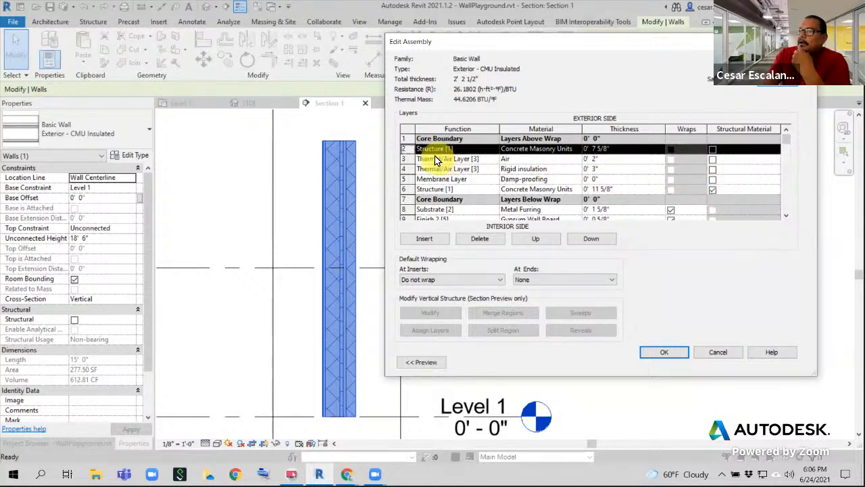
Highlight the two Core Boundary rows, Layers Above Wrap and Layers Below Wrap, in turn to point out the limits of the wall core
left_click(405, 138)
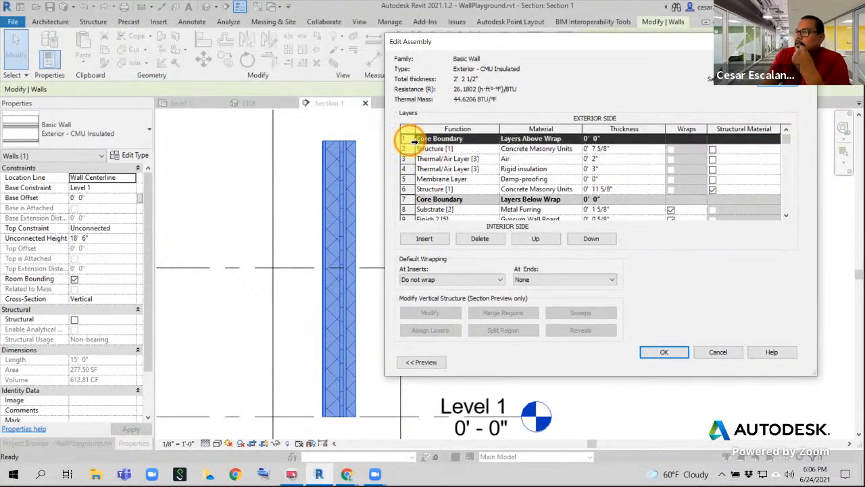
left_click(407, 200)
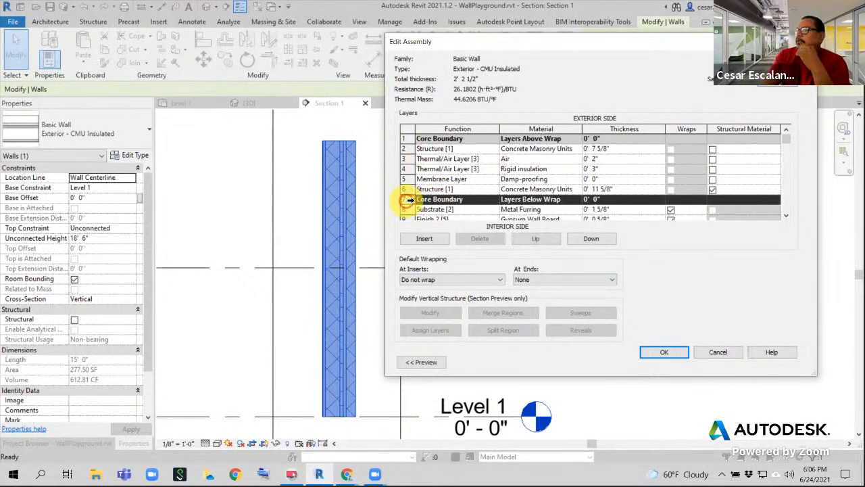
left_click(414, 139)
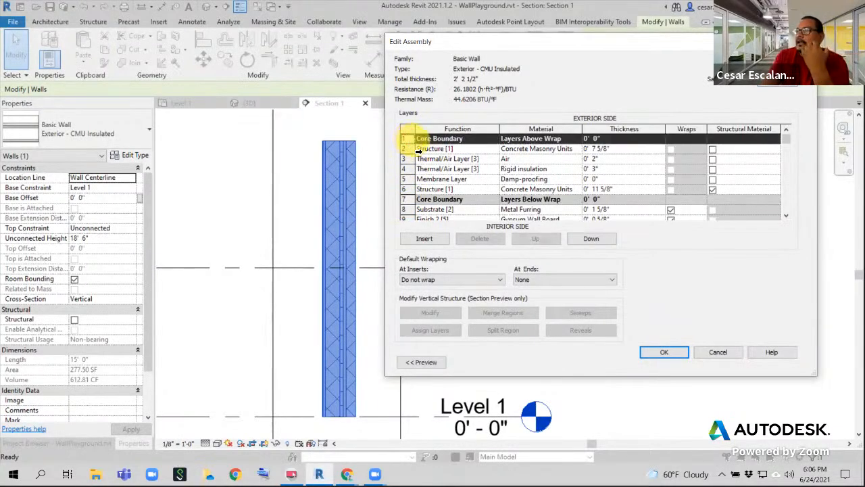
left_click(409, 201)
left_click(411, 139)
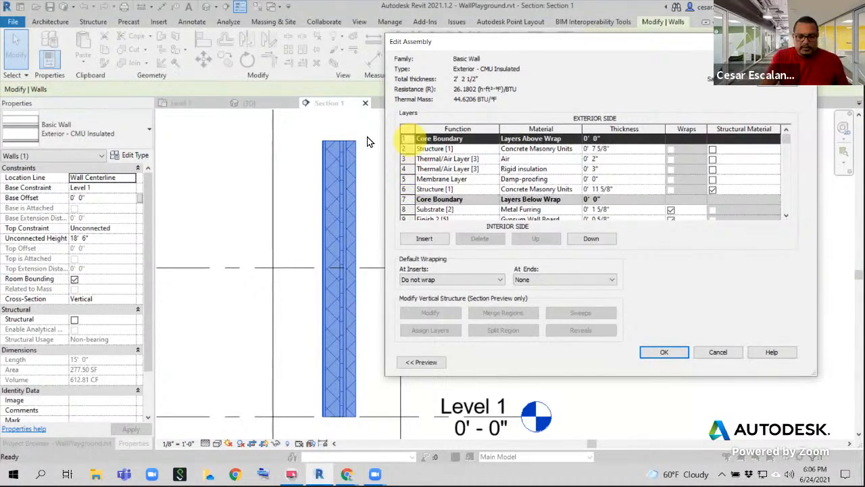
Start annotating the screen, box core layer rows 2 to 6, and circle the Exterior Side and Interior Side labels
key("ctrl+d")
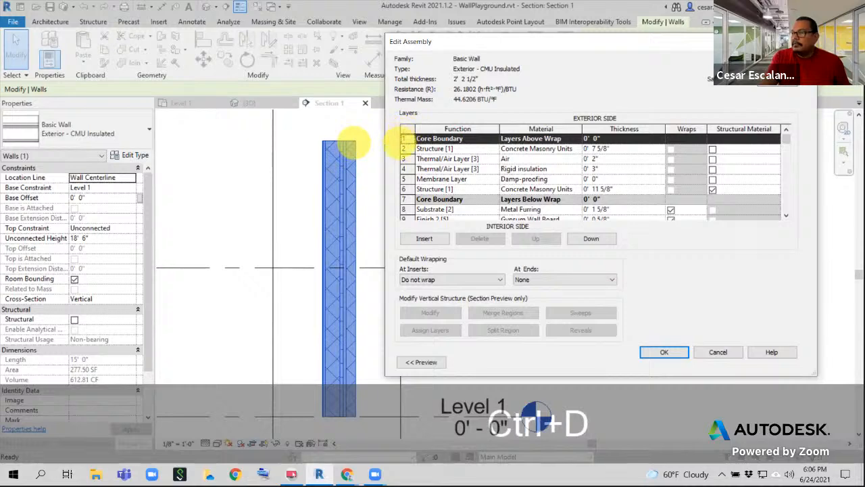
mouse_move(400, 143)
left_mouse_down()
mouse_move(488, 194)
mouse_move(663, 194)
left_mouse_up()
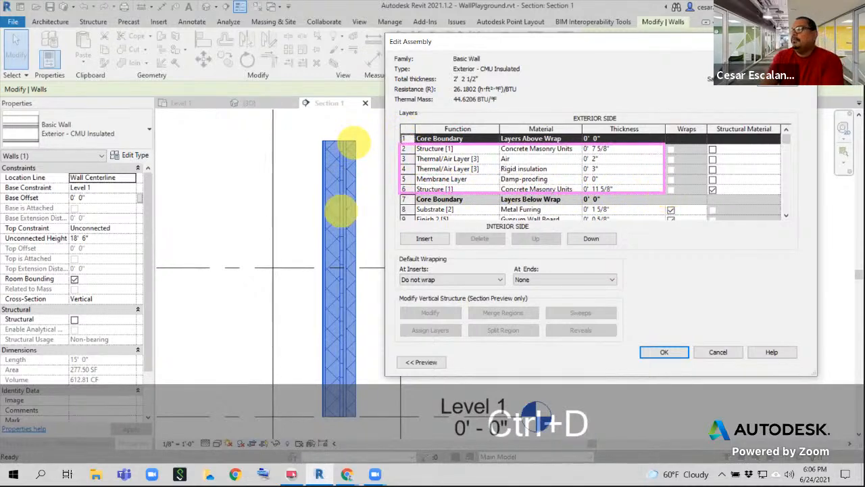
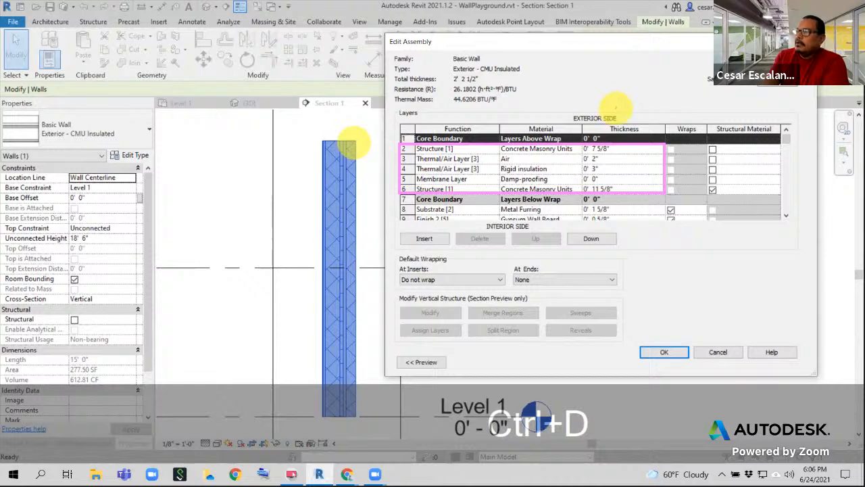
mouse_move(605, 111)
left_mouse_down()
mouse_move(568, 119)
mouse_move(609, 125)
mouse_move(619, 108)
left_mouse_up()
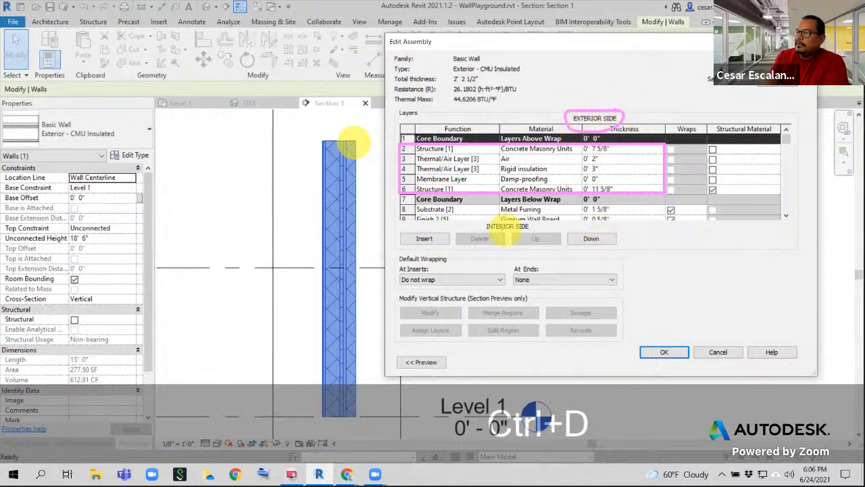
mouse_move(546, 219)
left_mouse_down()
mouse_move(492, 219)
mouse_move(545, 228)
left_mouse_up()
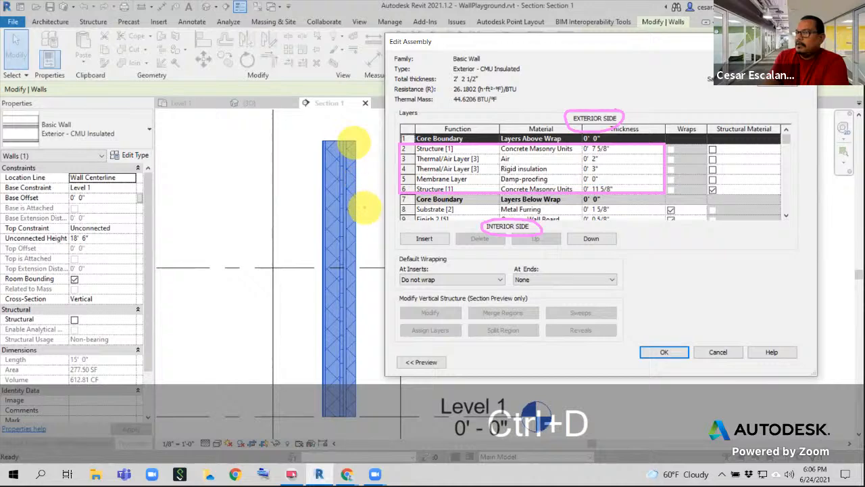
Label the section wall's exterior face E and interior face I, mark the layer reordering controls, and clear the annotations
mouse_move(363, 205)
left_mouse_down()
mouse_move(377, 205)
mouse_move(375, 215)
left_mouse_up()
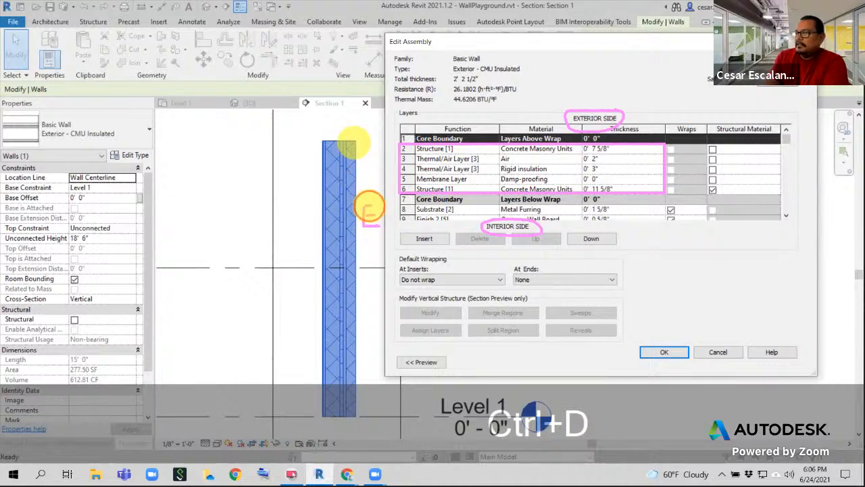
mouse_move(293, 200)
left_mouse_down()
mouse_move(293, 227)
mouse_move(304, 227)
left_mouse_up()
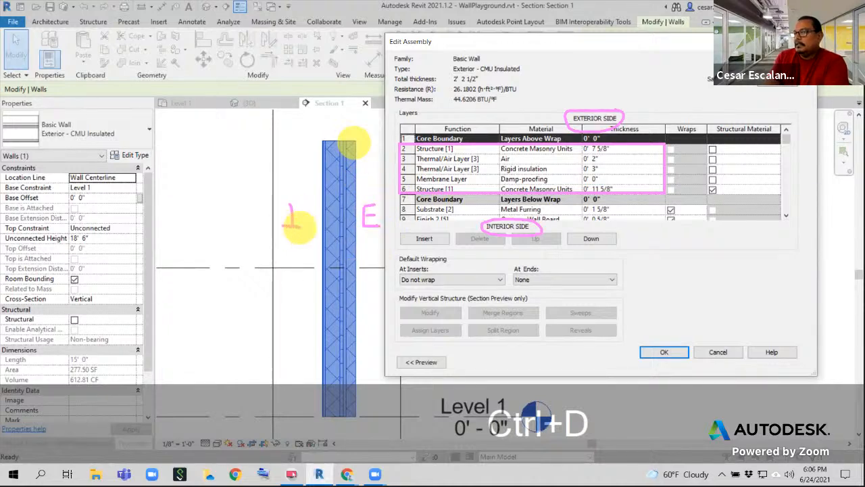
left_click_drag(284, 200, 303, 200)
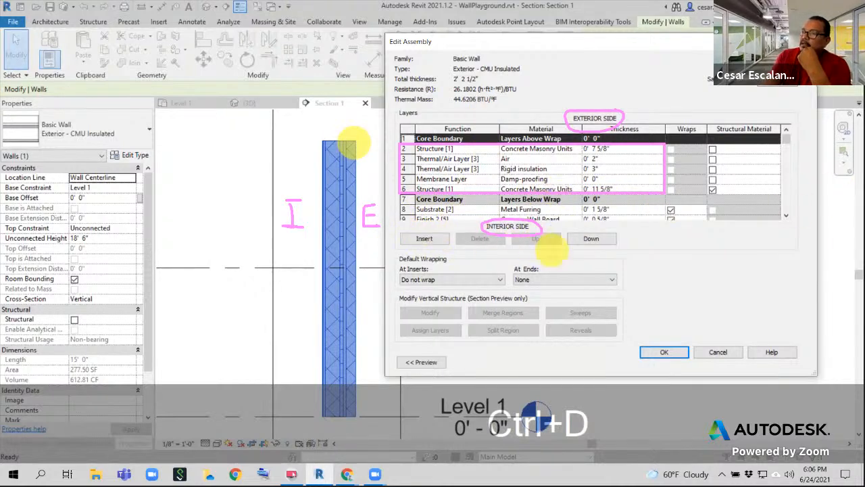
left_click_drag(539, 244, 539, 257)
left_click_drag(597, 245, 597, 267)
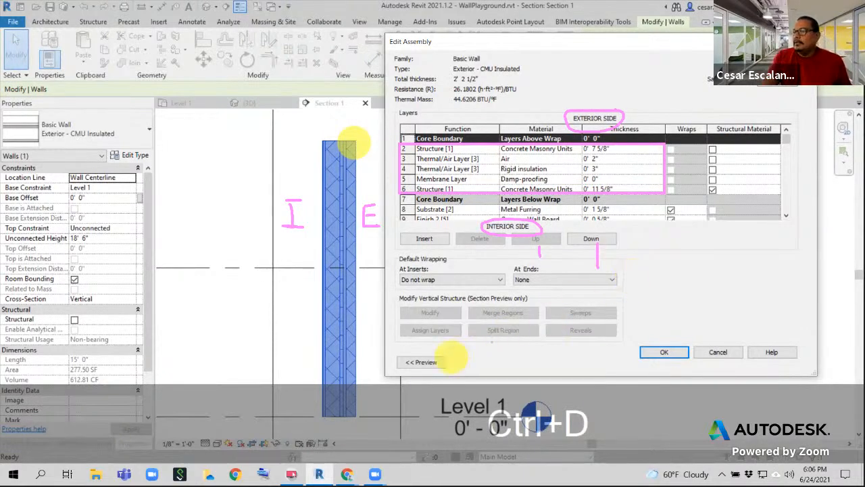
key("Escape")
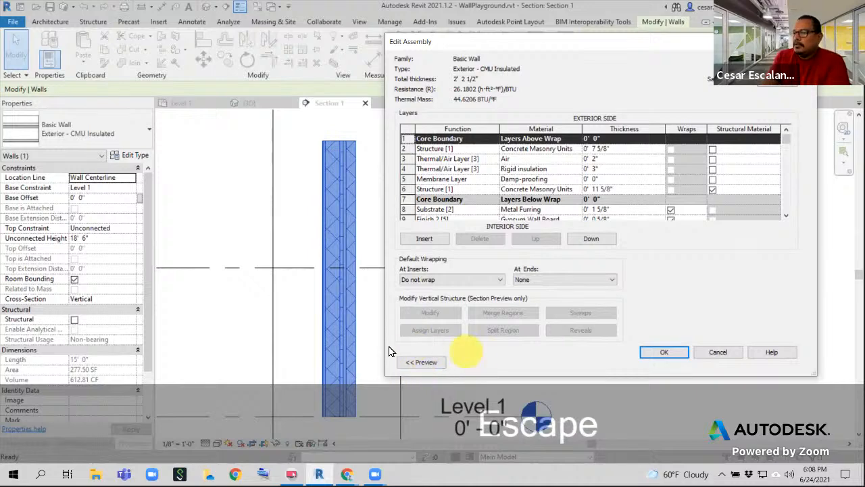
Show the wall assembly's floor plan preview and annotate its exterior side with E and its interior side with I
left_click(421, 362)
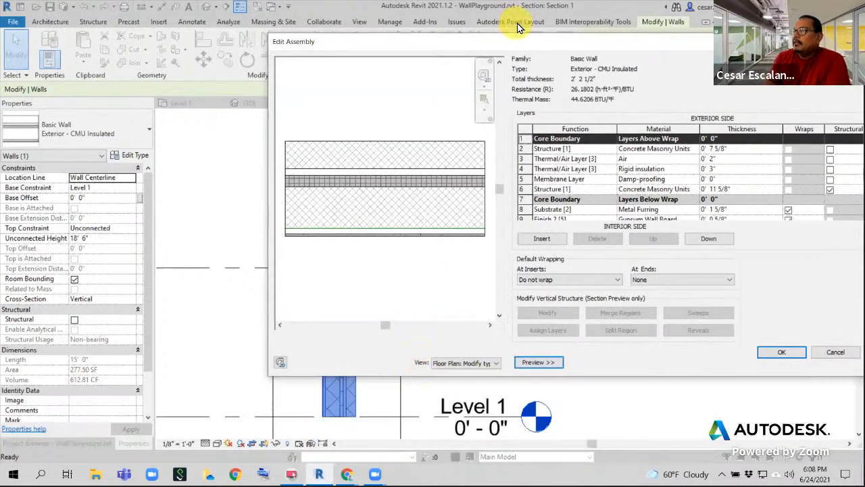
left_click_drag(407, 38, 290, 30)
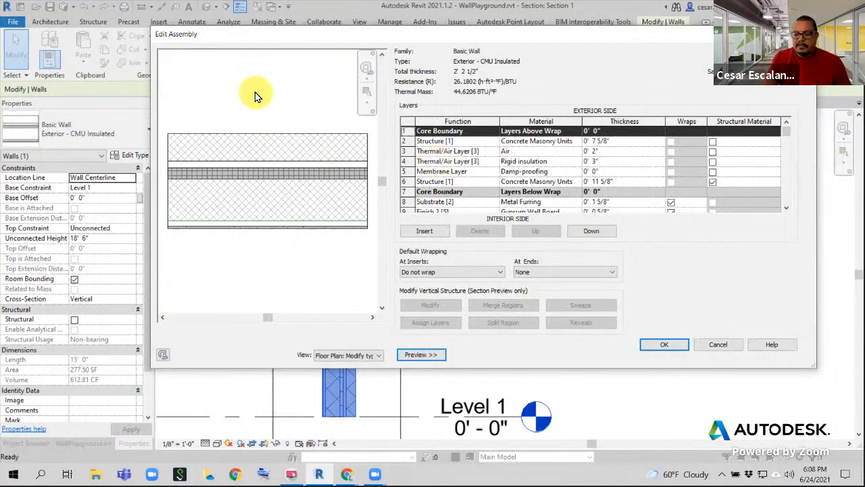
key("ctrl+d")
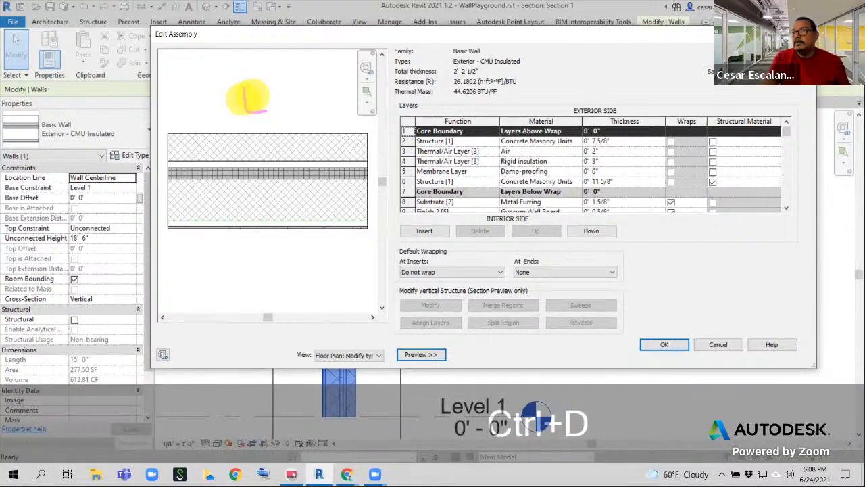
left_click_drag(243, 86, 264, 108)
mouse_move(257, 262)
left_mouse_down()
mouse_move(270, 269)
mouse_move(278, 246)
left_mouse_up()
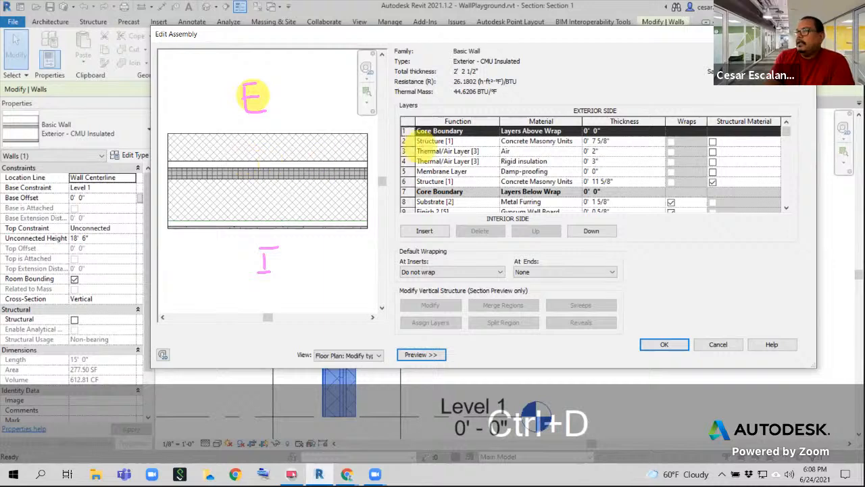
Draw lines linking the previewed core layers to rows 2 to 6, and bracket the core with the label Core
left_click_drag(352, 146, 391, 140)
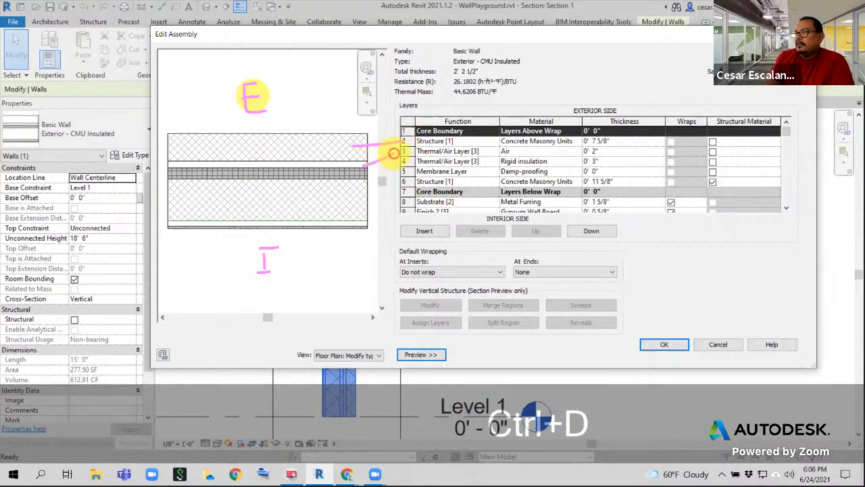
left_click_drag(360, 173, 398, 164)
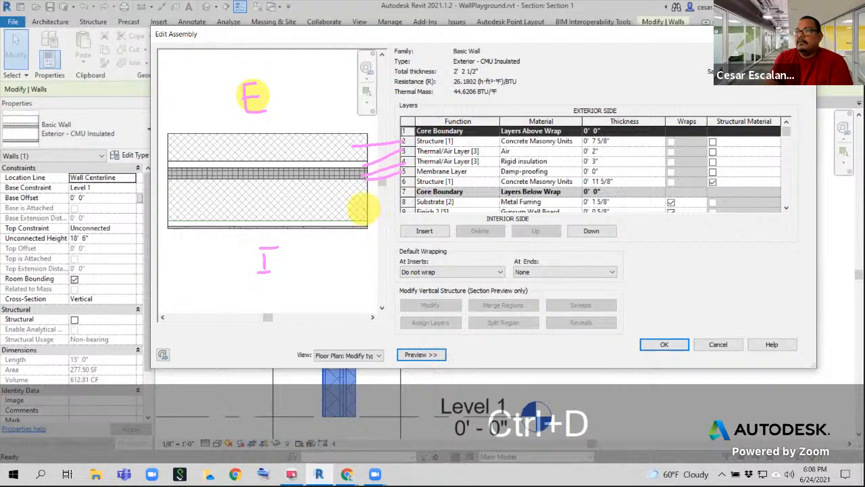
left_click_drag(351, 196, 402, 190)
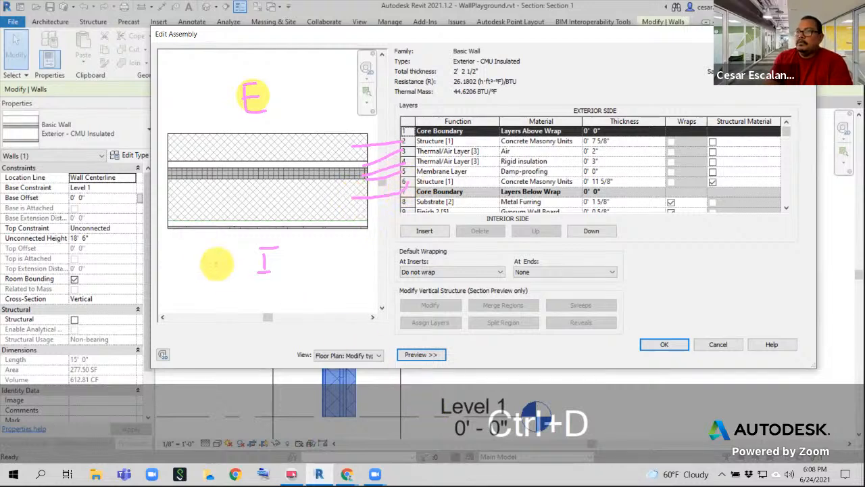
left_click_drag(167, 221, 159, 220)
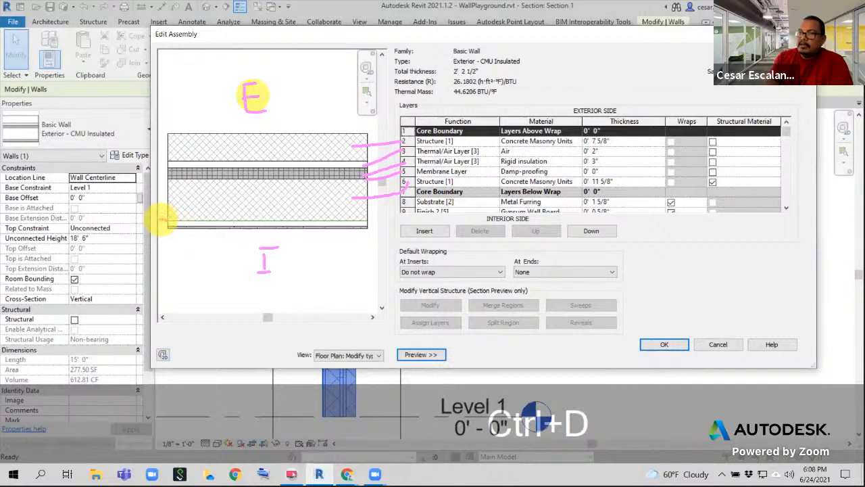
mouse_move(154, 131)
left_mouse_down()
mouse_move(160, 123)
mouse_move(162, 220)
left_mouse_up()
mouse_move(177, 181)
left_mouse_down()
mouse_move(199, 193)
mouse_move(222, 188)
left_mouse_up()
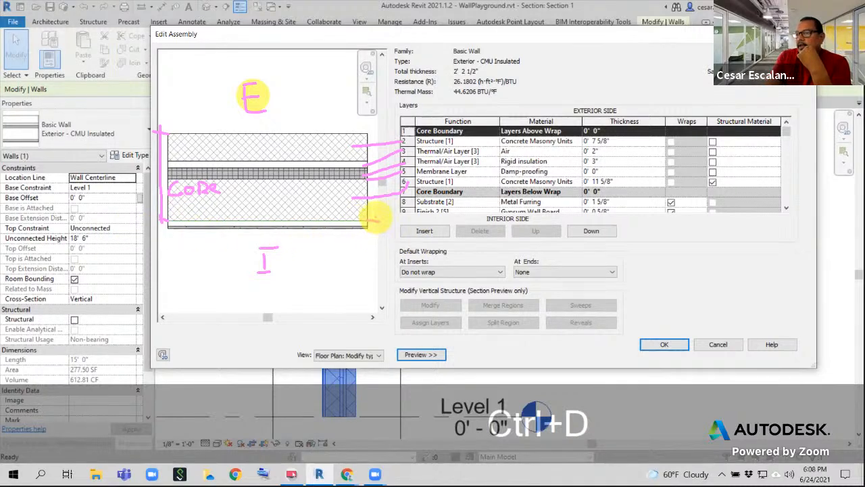
Mark the layers on the preview's interior side, link them to the Substrate and Finish rows, and clear the annotations
left_click(367, 232)
left_click_drag(358, 228, 376, 228)
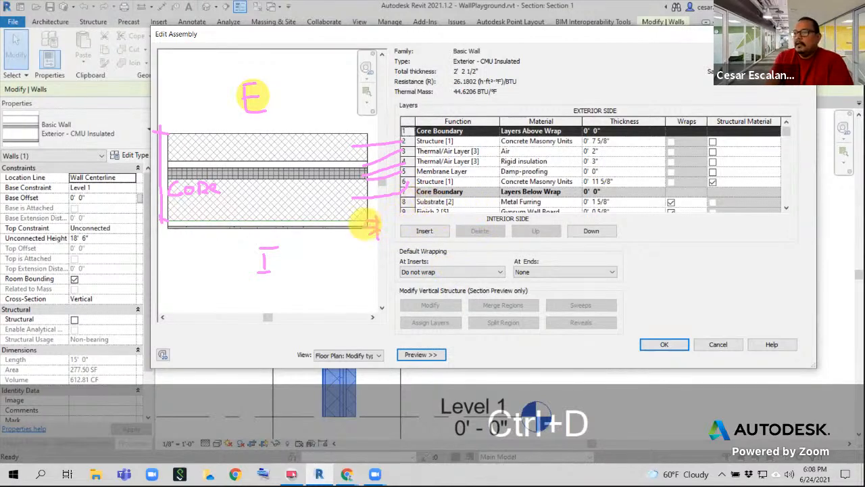
left_click_drag(369, 221, 401, 189)
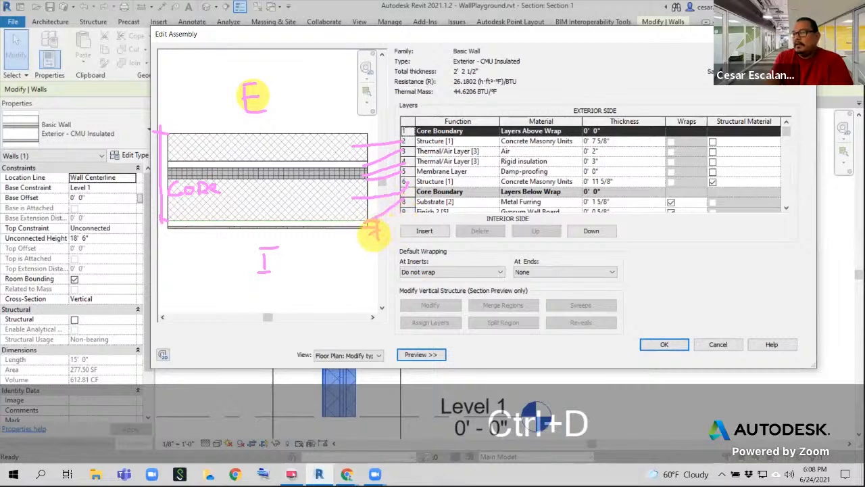
left_click_drag(354, 228, 406, 198)
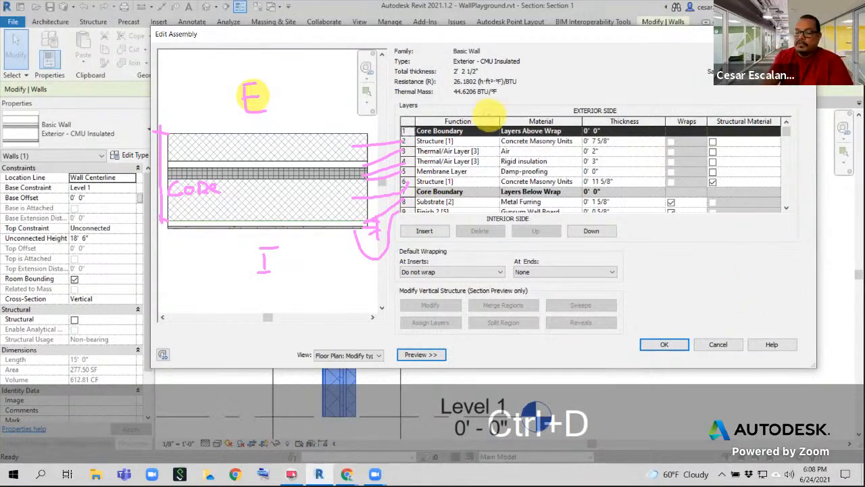
key("Escape")
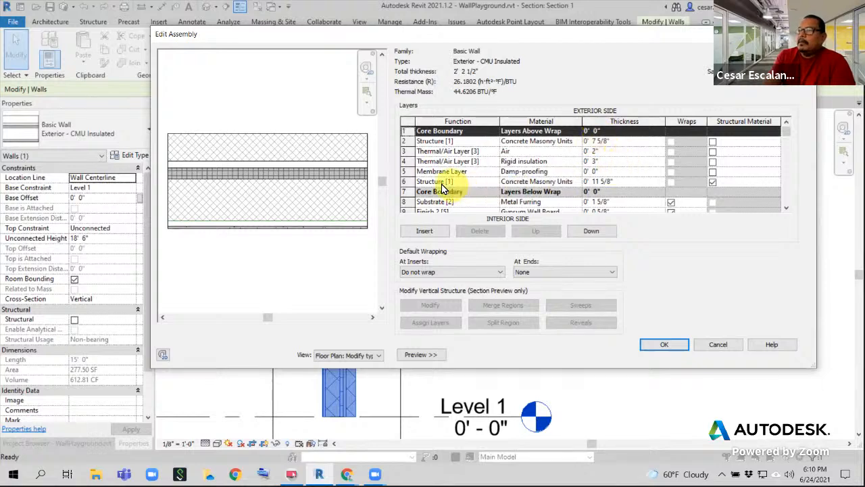
Try to set the thickness of the Damp-proofing Membrane Layer to 2" and apply the assembly
left_click(406, 171)
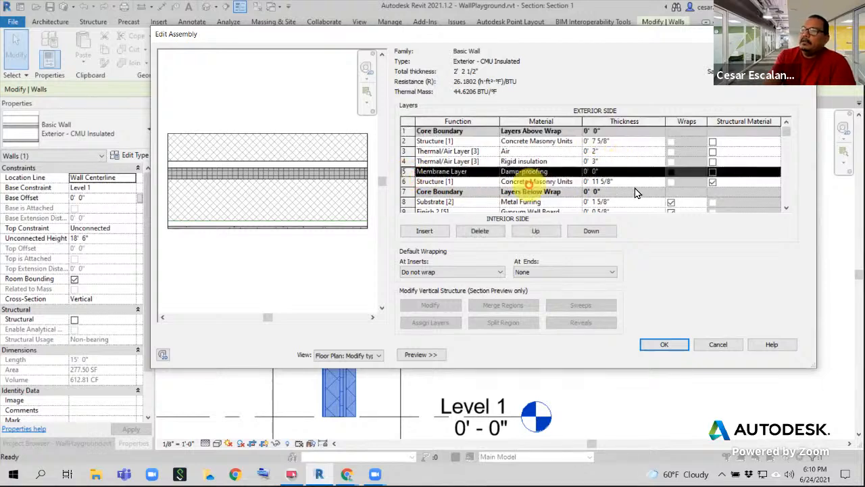
left_click(591, 171)
double_click(595, 171)
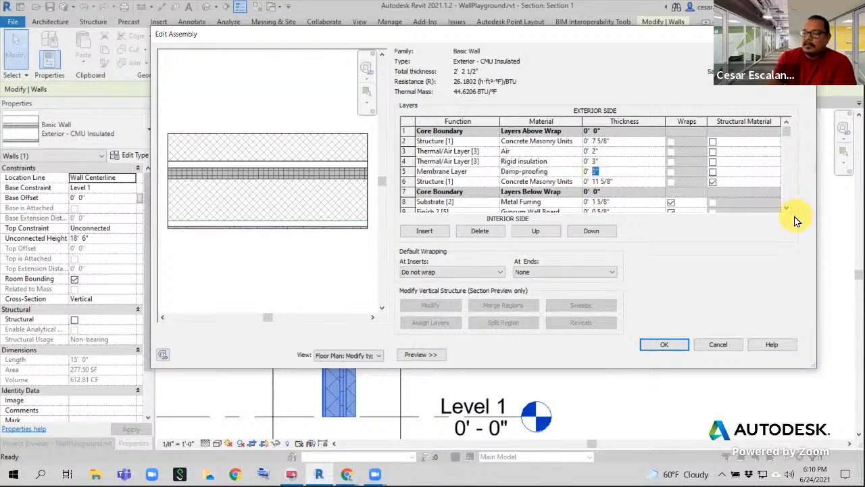
type("2")
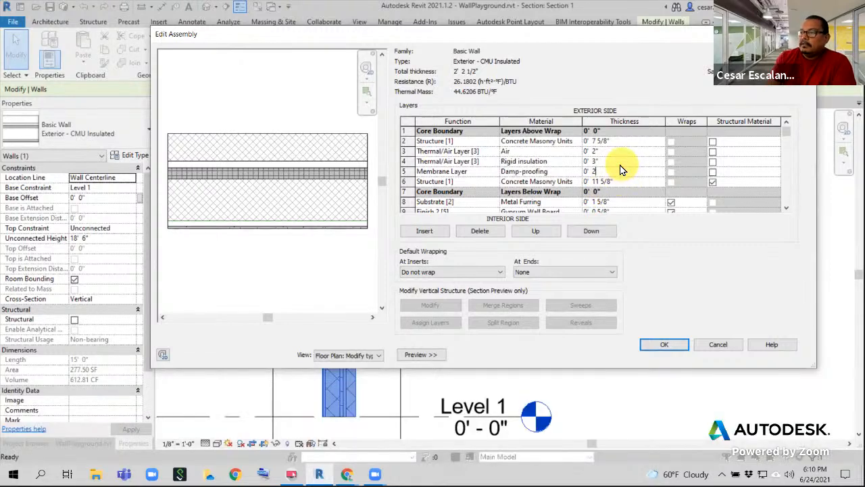
left_click(670, 346)
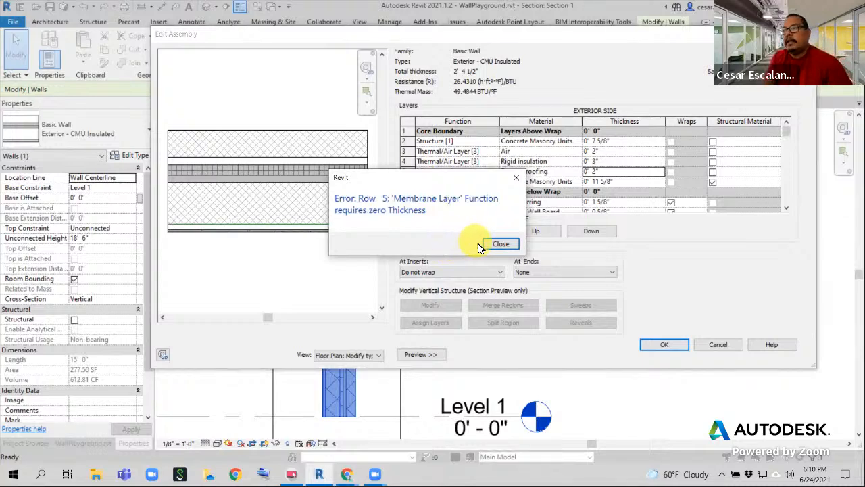
Dismiss the error and set the Damp-proofing Membrane Layer's thickness back to 0 in the wall assembly
left_click(500, 244)
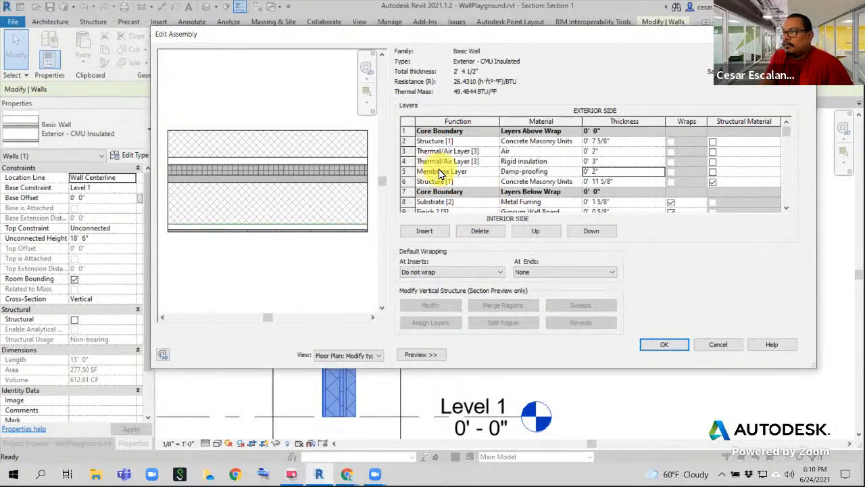
left_click(612, 177)
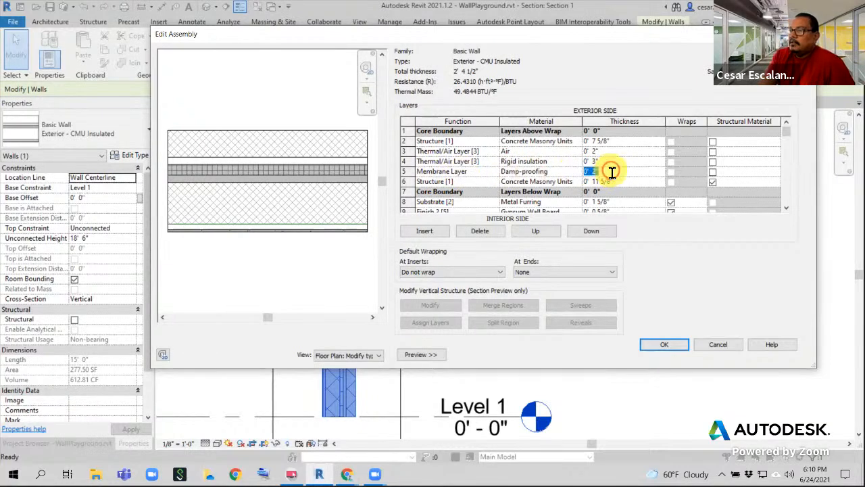
type("0")
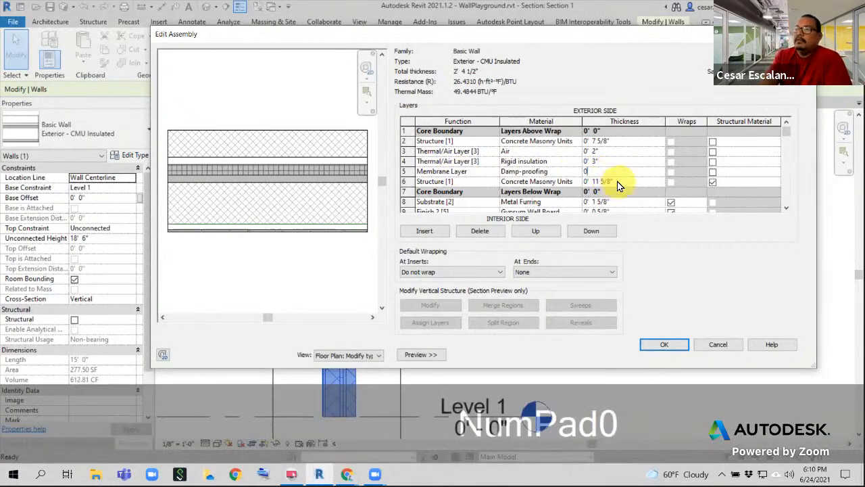
left_click(616, 181)
left_click(617, 171)
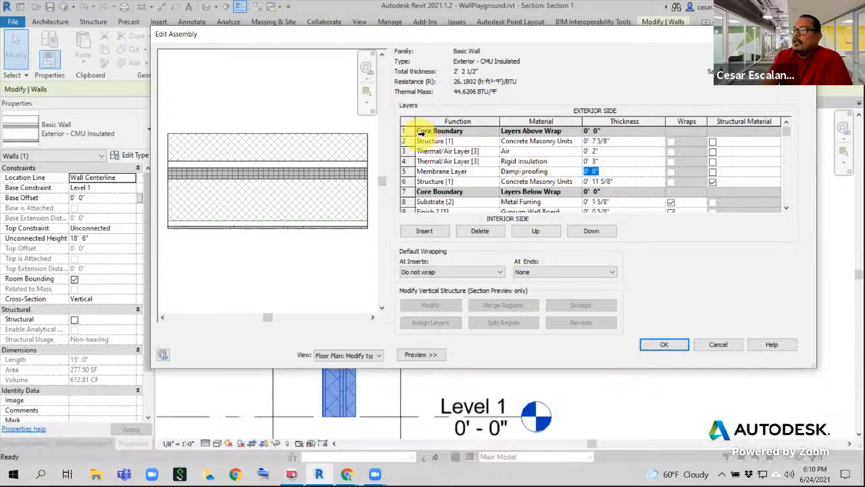
left_click(598, 130)
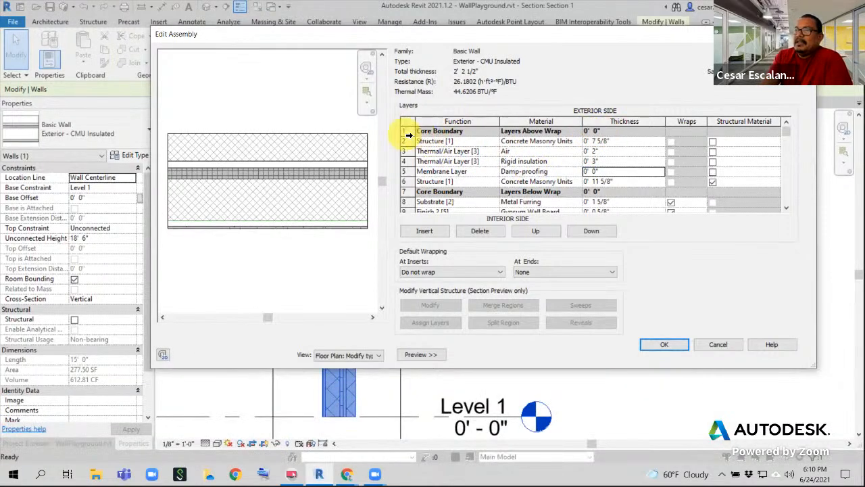
Highlight the upper and lower Core Boundary rows in turn to point out the limits of the wall's core
left_click(406, 131)
left_click(405, 191)
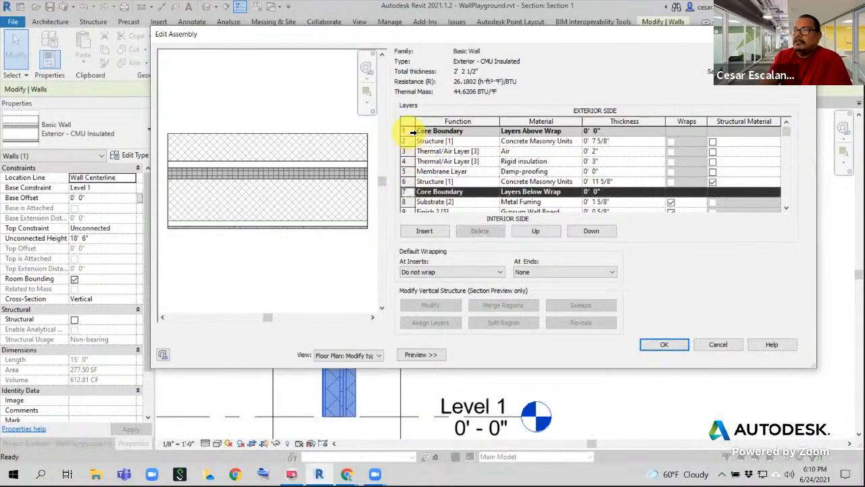
left_click(409, 131)
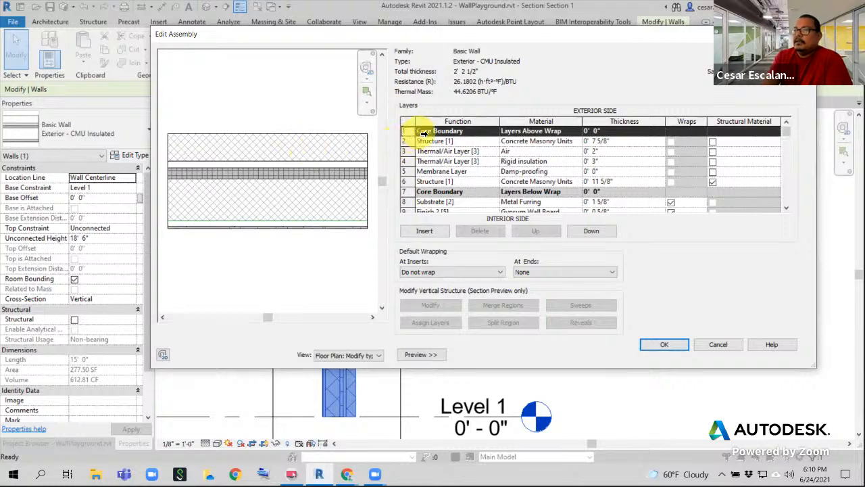
left_click(408, 192)
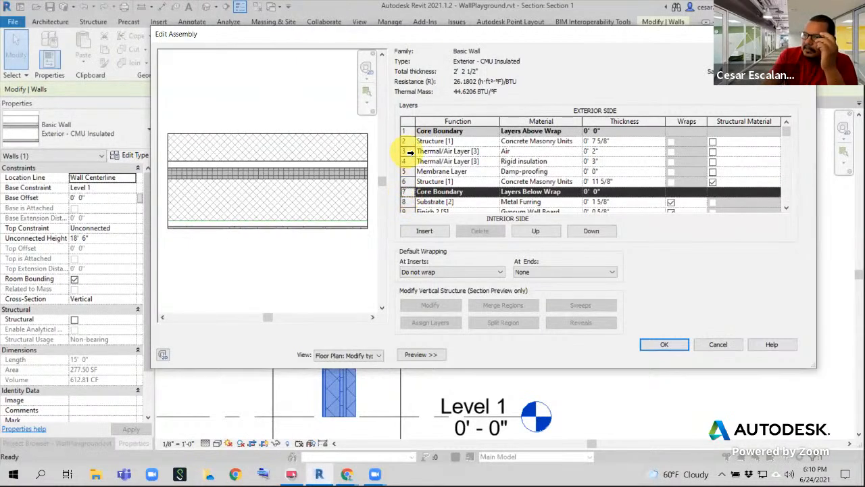
left_click(404, 131)
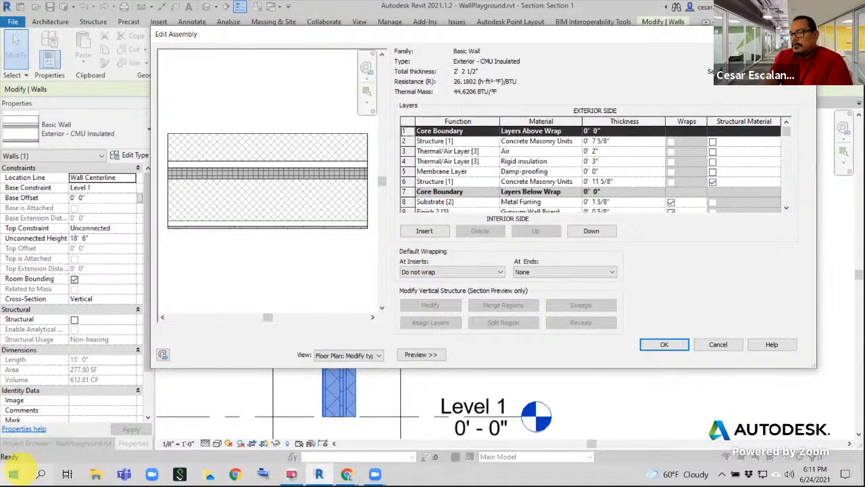
Switch to RF-Compiled.ppt in PowerPoint and show the Compound Walls slide in a maximized window
left_click(309, 274)
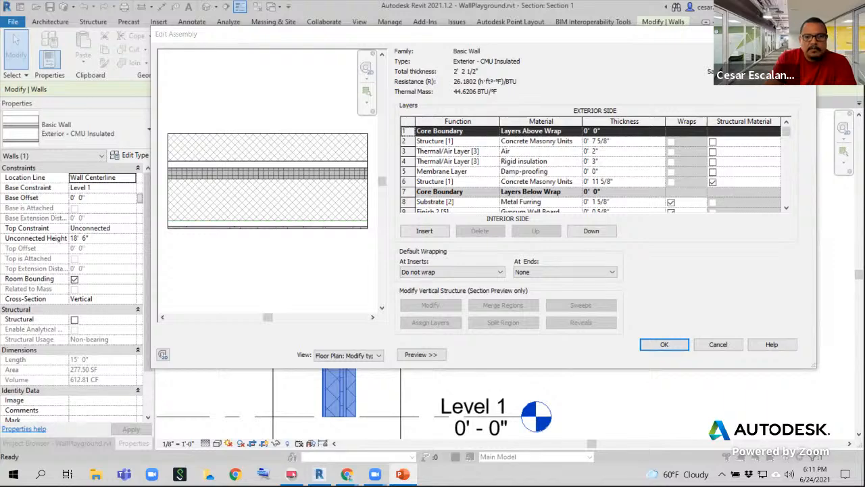
key("alt+Tab")
double_click(560, 88)
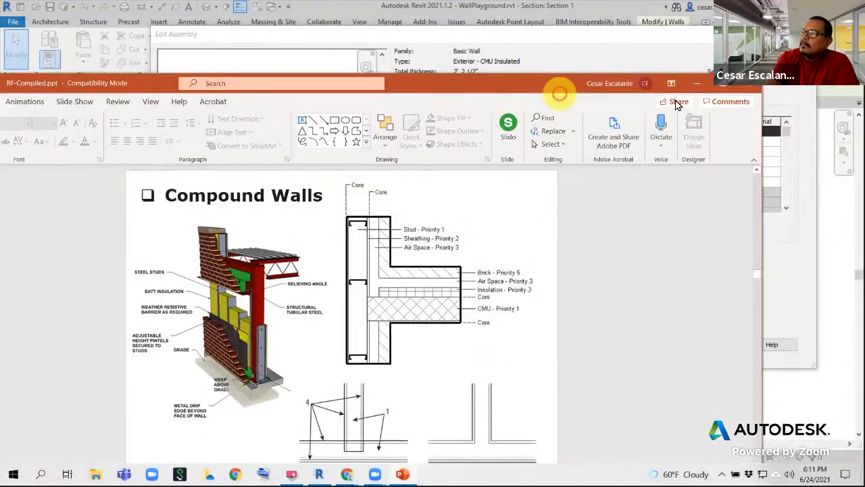
left_click(723, 91)
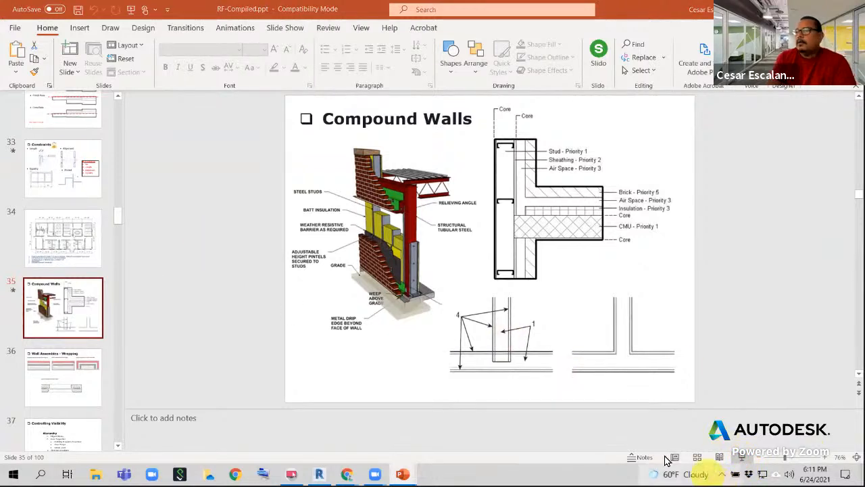
key("Escape")
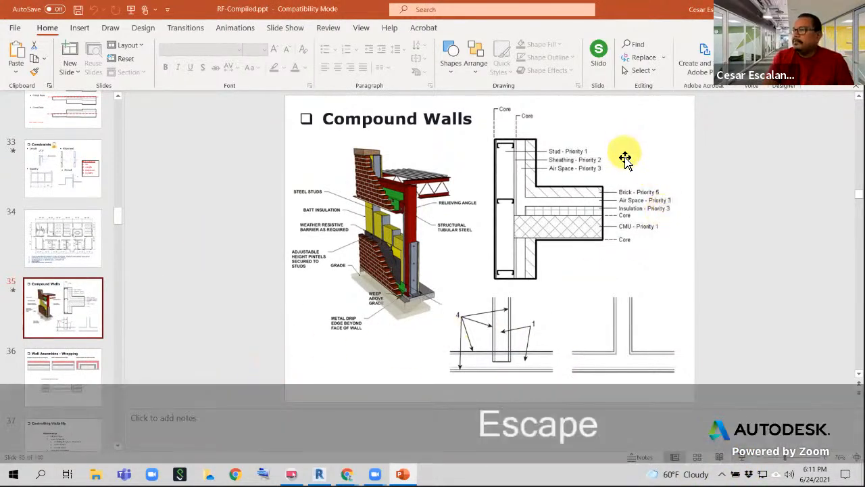
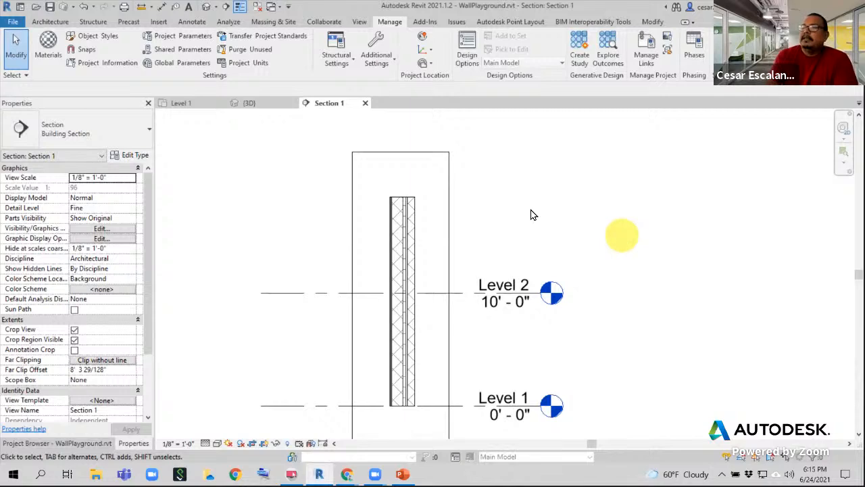
Change the wall in the Section 1 view to the Generic - 6" basic wall type and deselect it
left_click(411, 213)
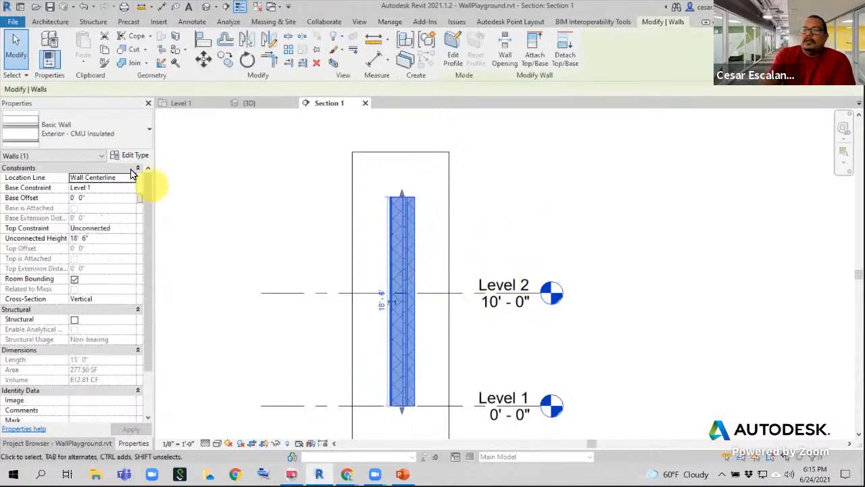
left_click(108, 132)
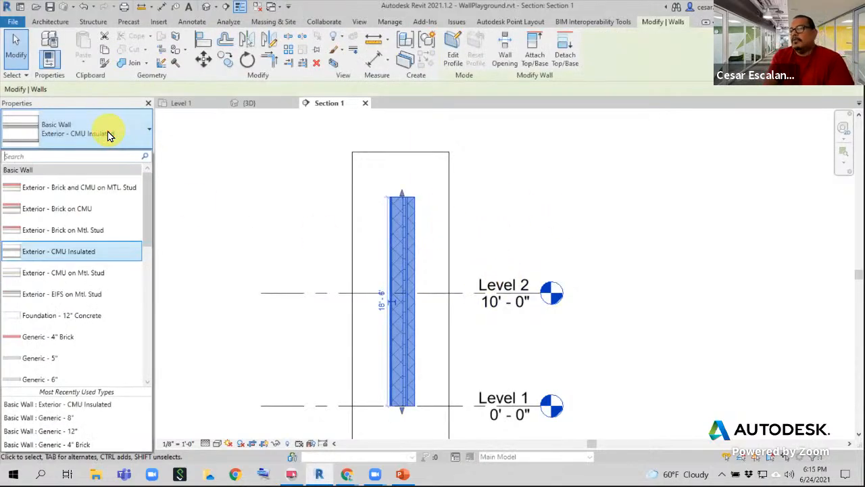
left_click_drag(148, 197, 148, 241)
left_click(179, 268)
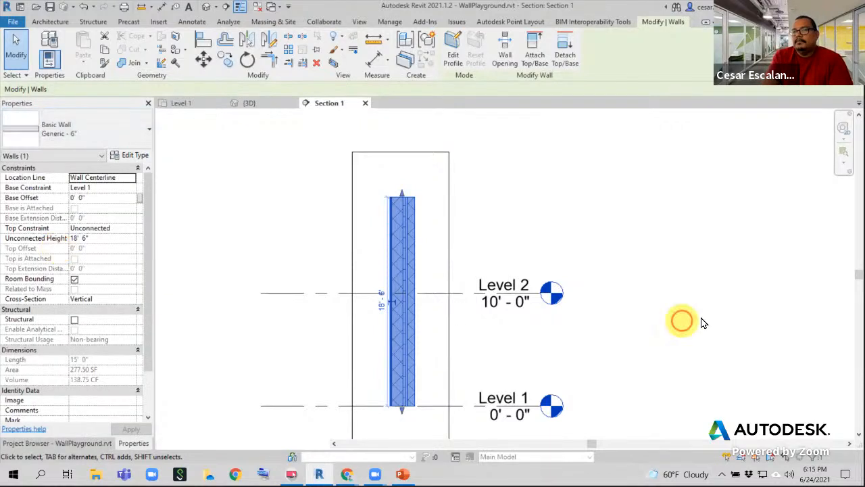
scroll(473, 216, "up", 2)
scroll(498, 211, "down", 1)
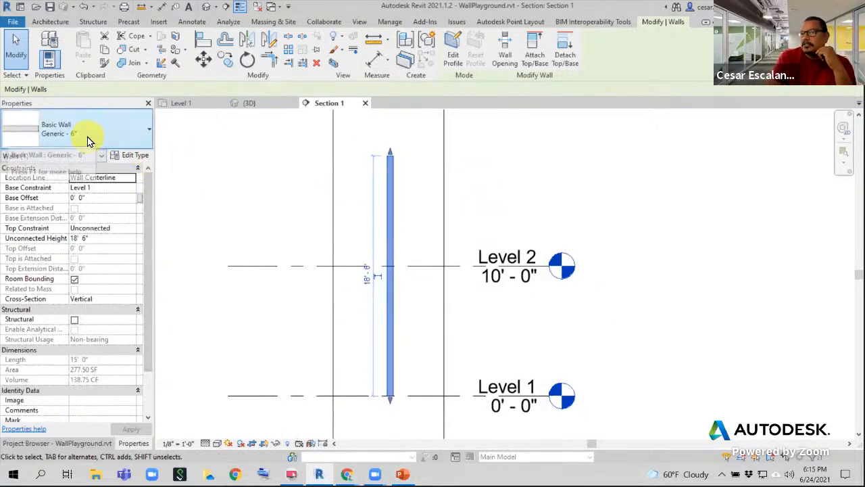
left_click(558, 214)
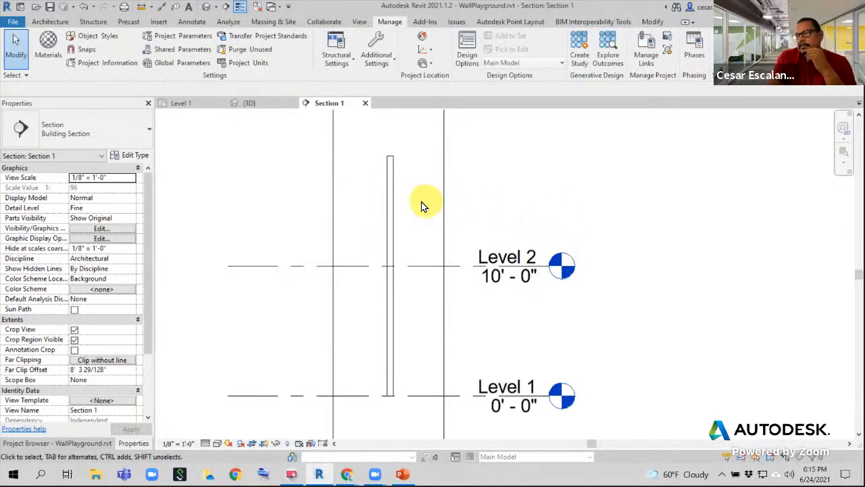
Select the wall and write a screen annotation beside it listing 1. Duplicate and 2. Rename
left_click(388, 211)
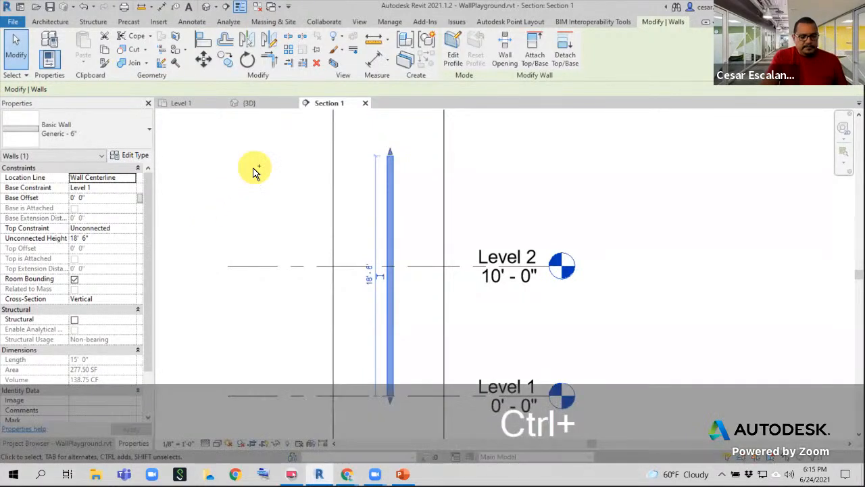
key("ctrl+d")
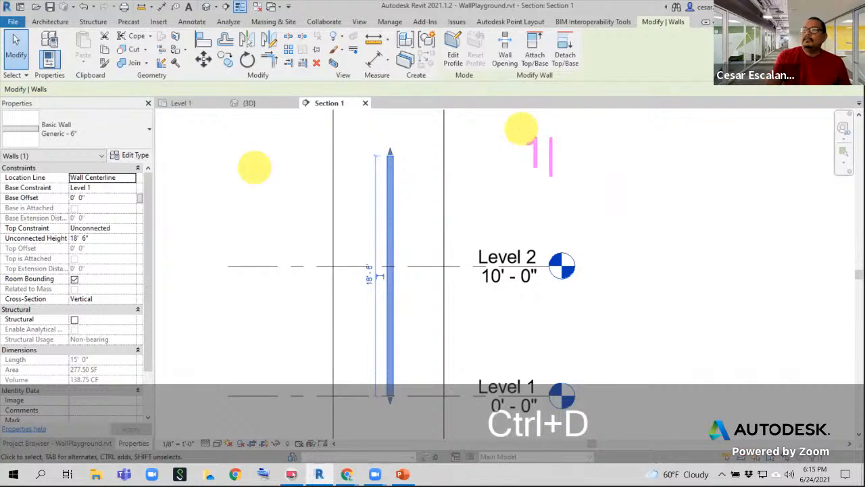
type(". Du")
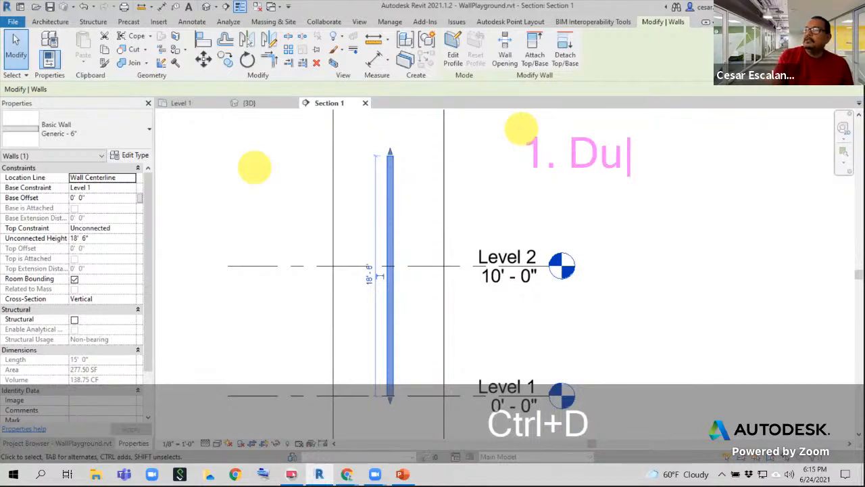
type("plicate")
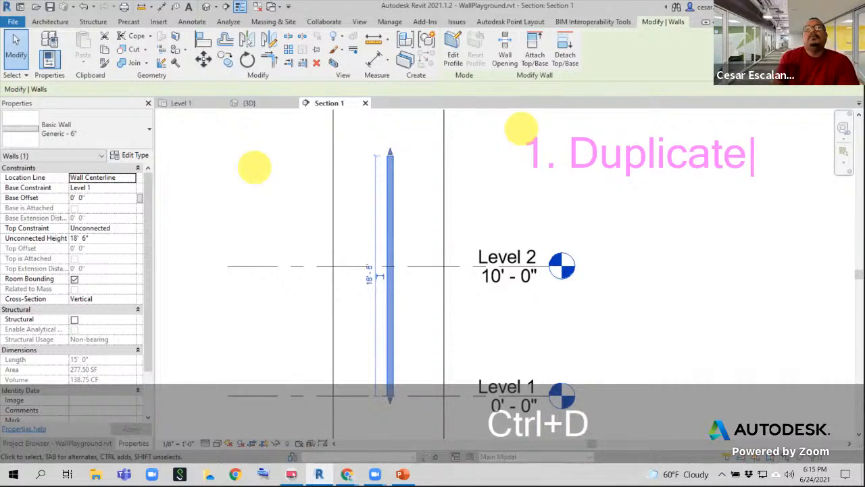
key("Return")
type("2.")
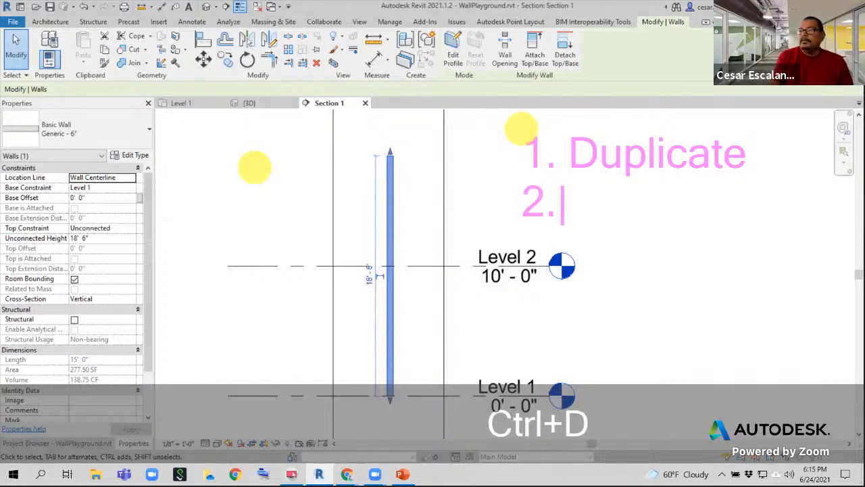
type(" Rename")
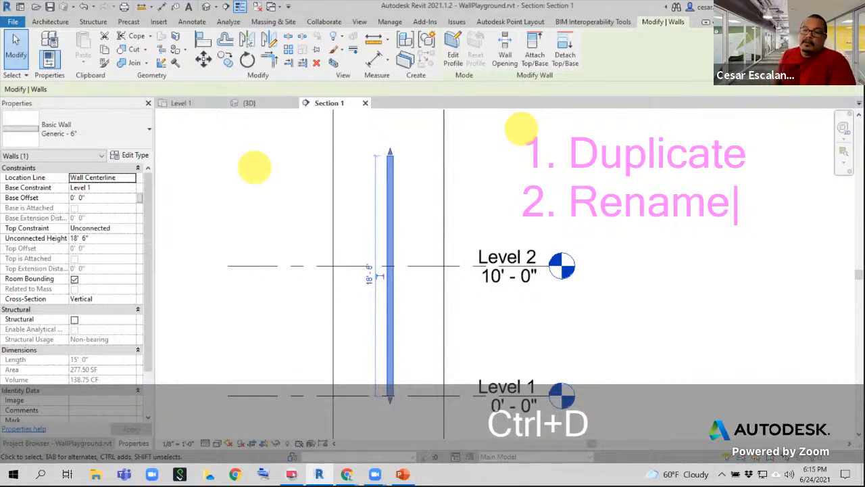
Add a third annotation line starting with "3. Change parame", and clear the annotations from the screen
key("Return")
type("3. ")
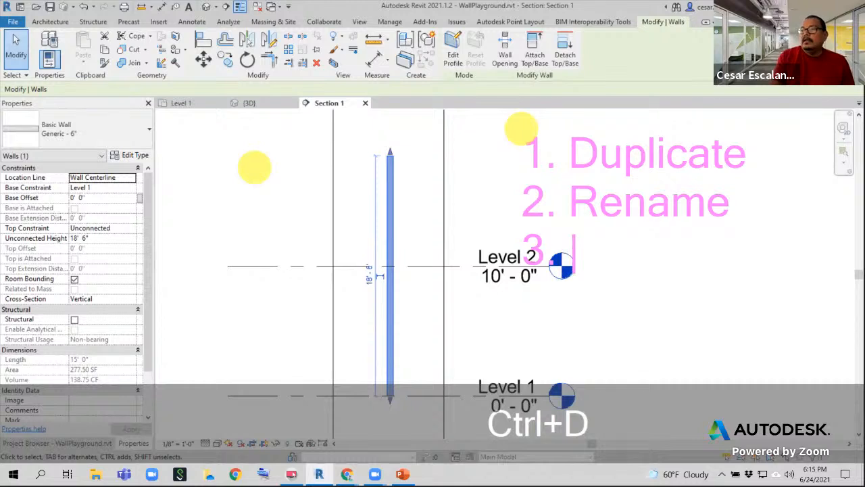
type("Change")
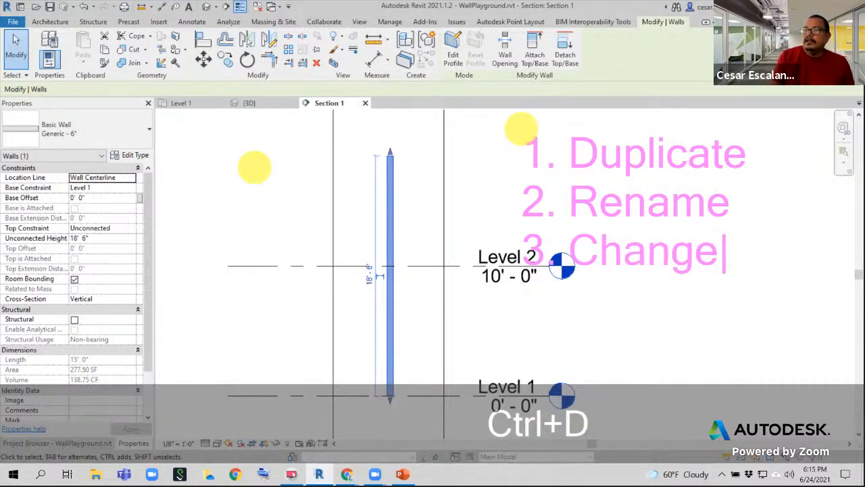
type(" parame")
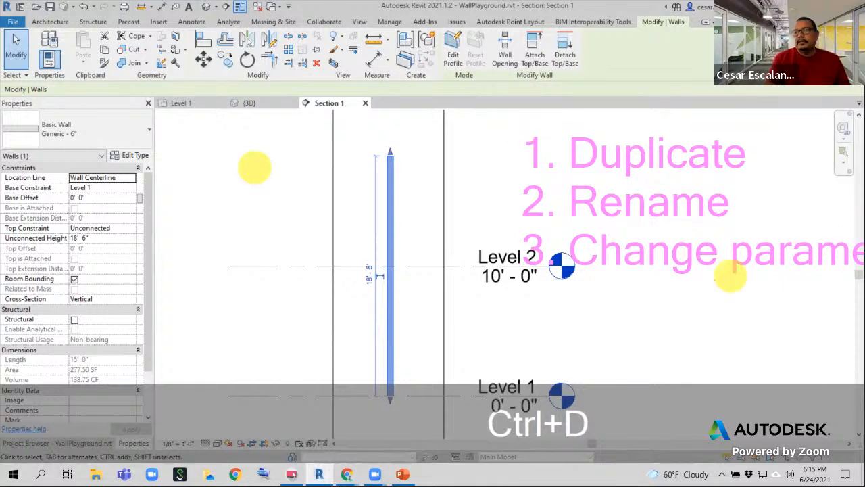
key("Escape")
key("Escape")
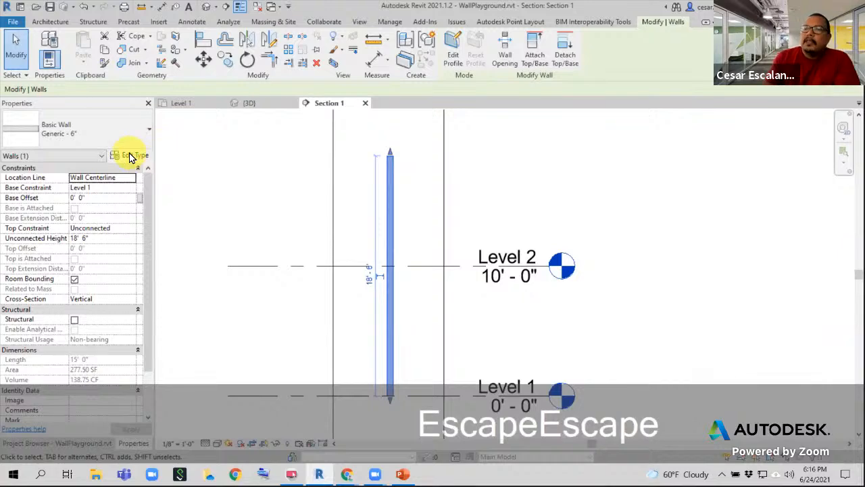
Reselect the wall and start duplicating its Generic - 6" type from the type properties
left_click(412, 216)
left_click(395, 217)
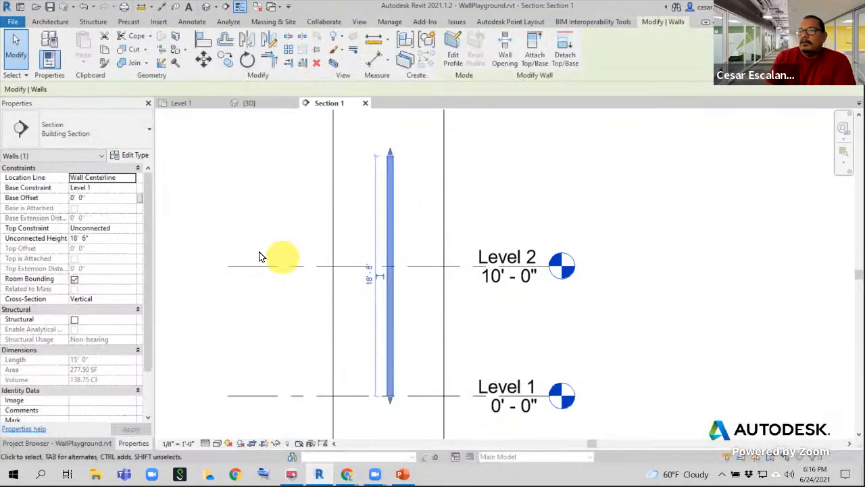
left_click(140, 157)
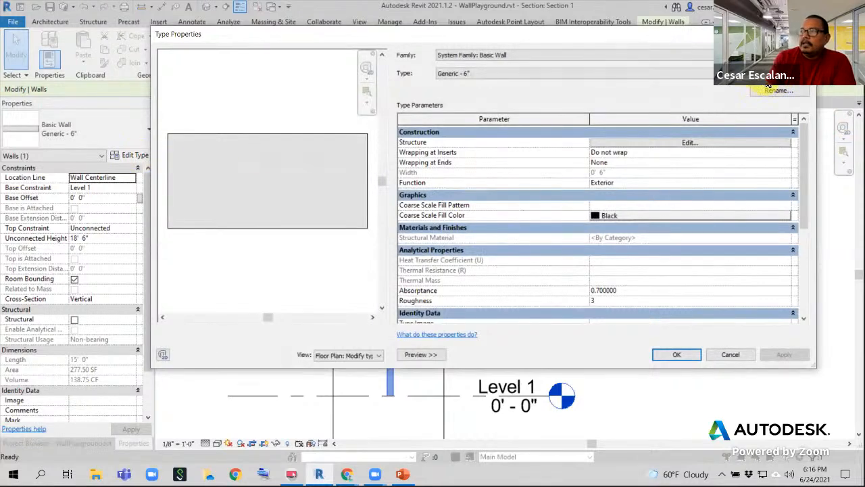
left_click(778, 90)
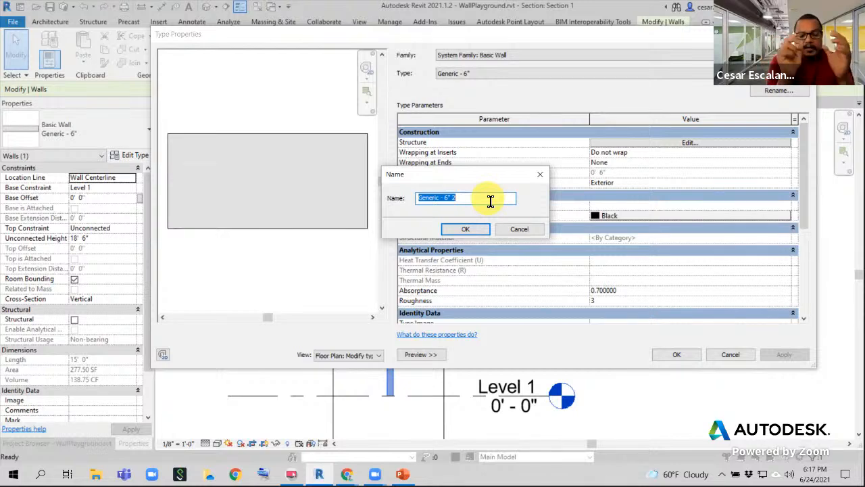
Enter A1B2 as an example name for the duplicated wall type, and clear the name again
type("A")
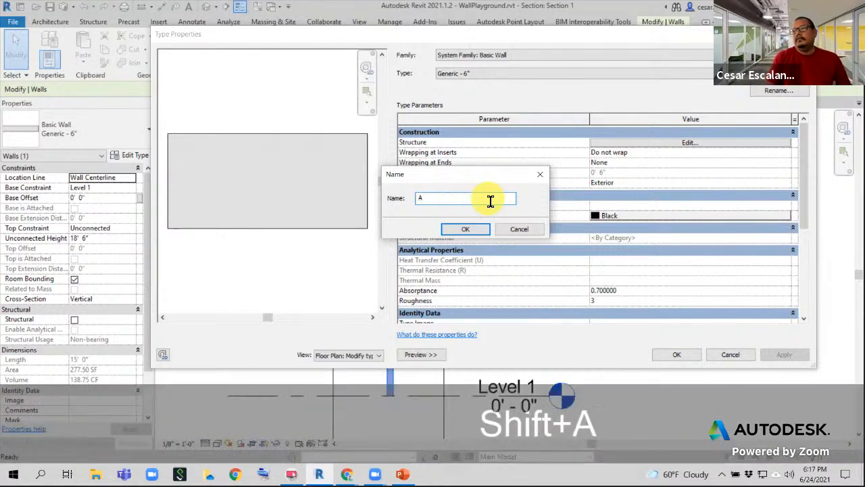
type("1B2")
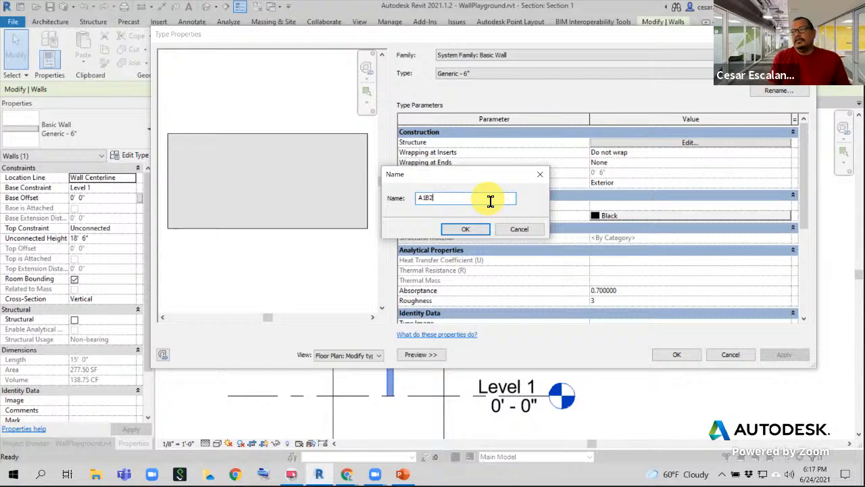
key("BackSpace")
key("BackSpace")
key("BackSpace")
key("BackSpace")
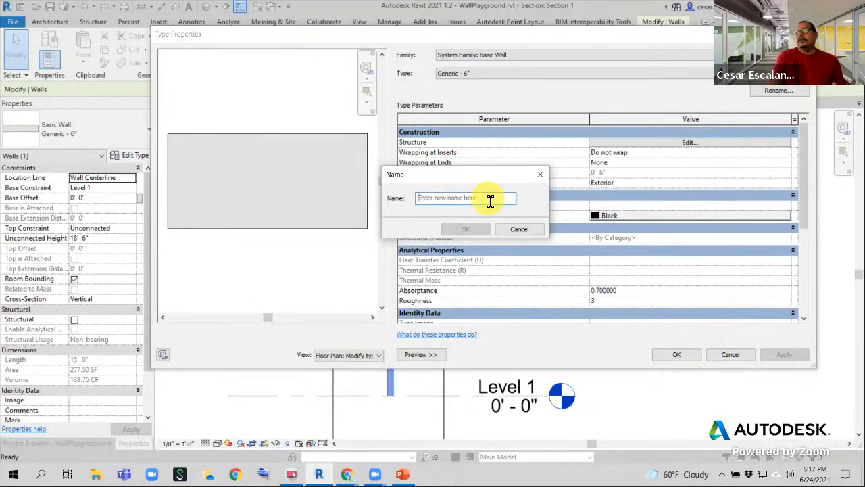
Name the duplicated wall type CustomGypBdWall and confirm the name
type("Cus")
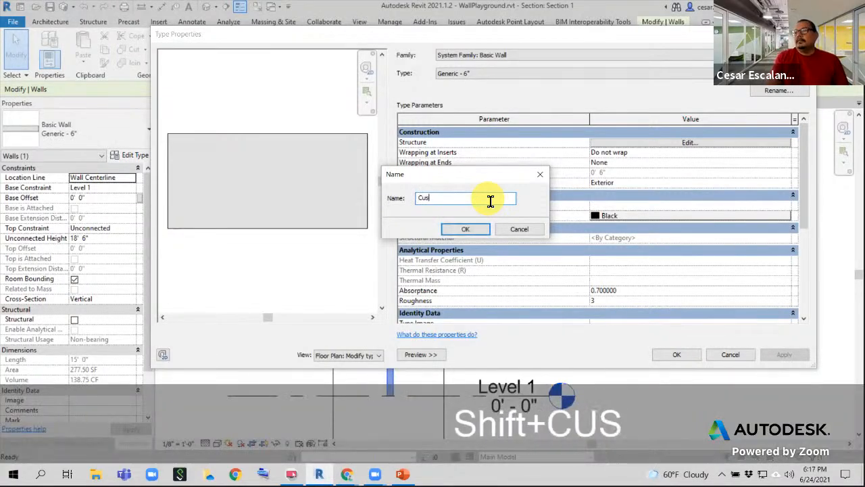
type("tomG")
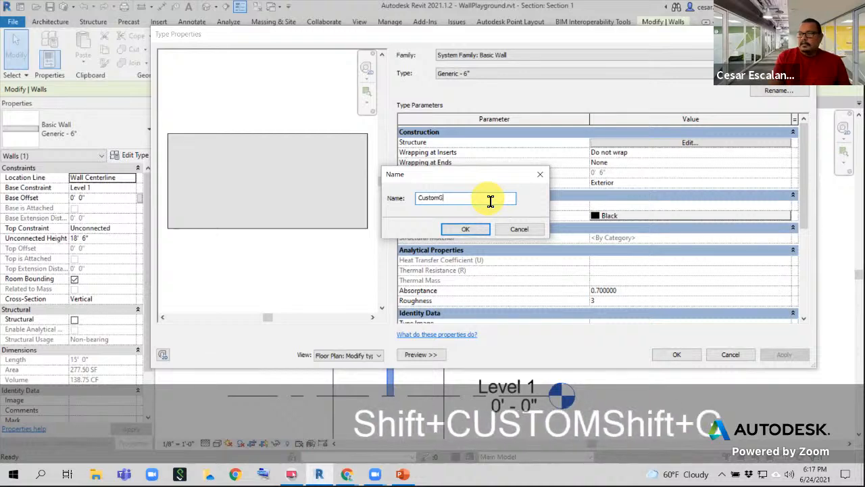
type("ypBdWall")
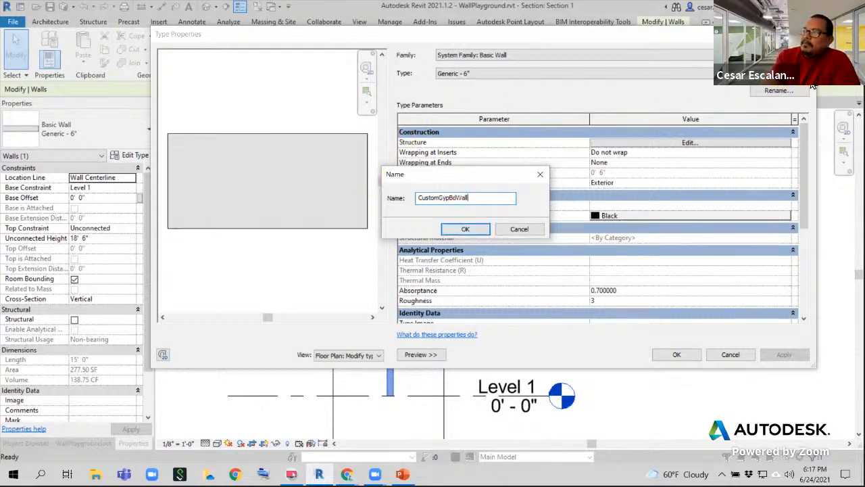
left_click(466, 229)
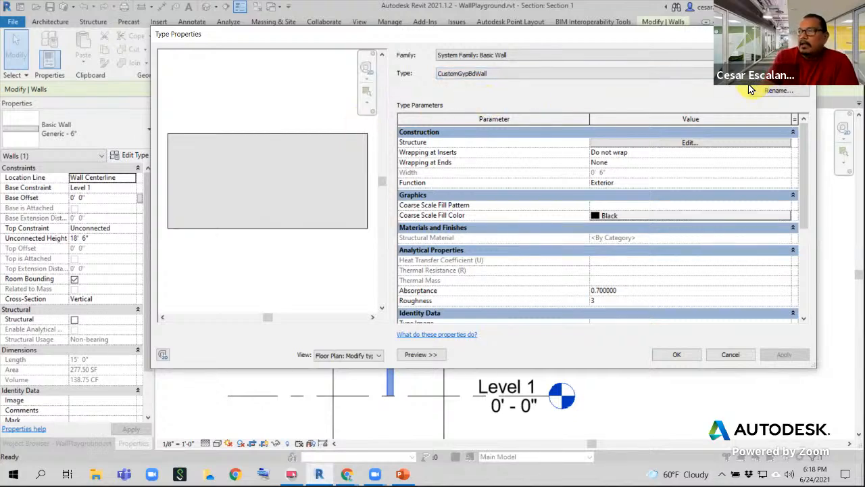
Open the new wall type's structure for editing, circle the structure layer's <By Category> material with a screen annotation, and clear the annotation
left_click(696, 147)
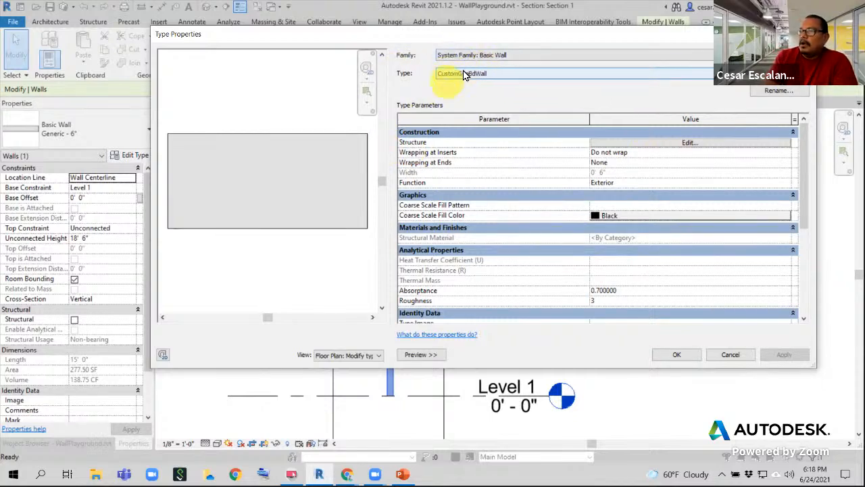
left_click(669, 144)
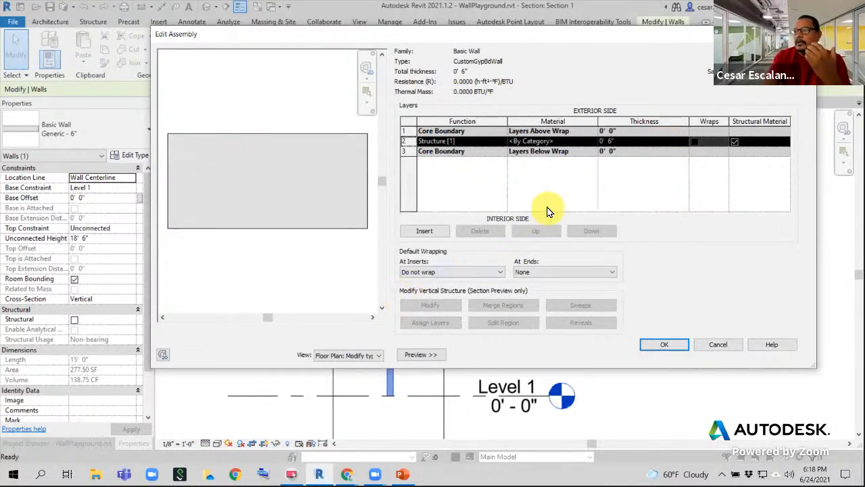
key("ctrl+d")
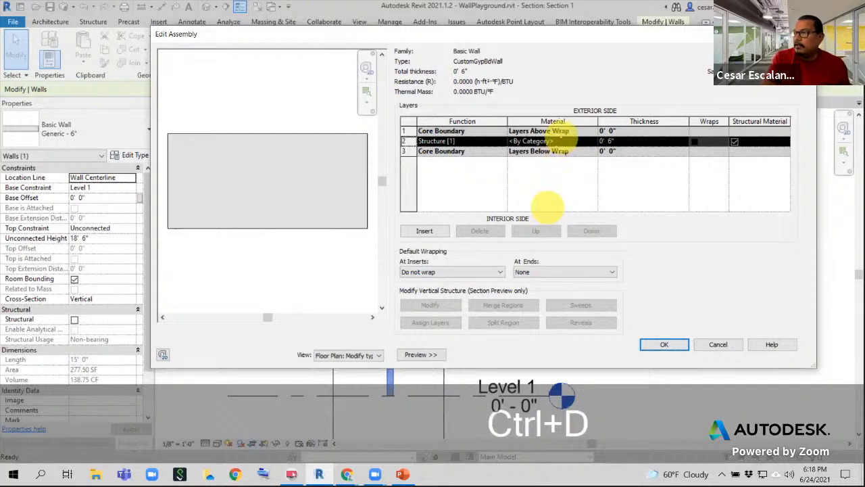
left_click_drag(503, 137, 569, 139)
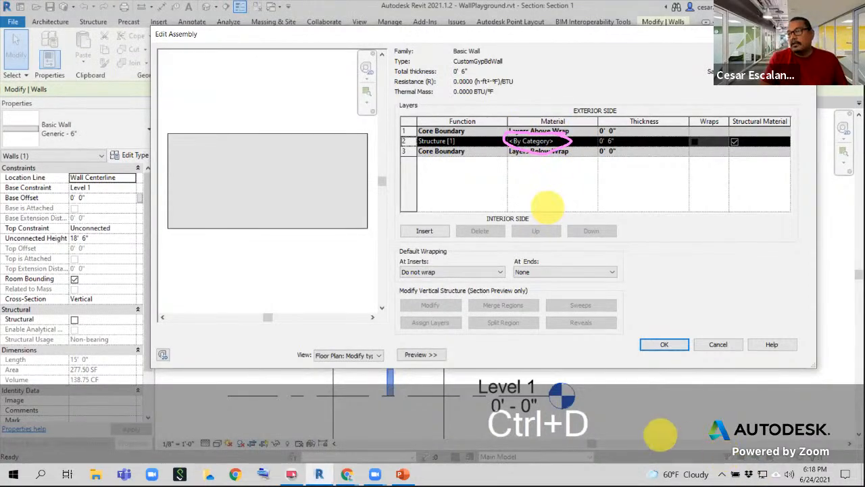
key("Escape")
key("Escape")
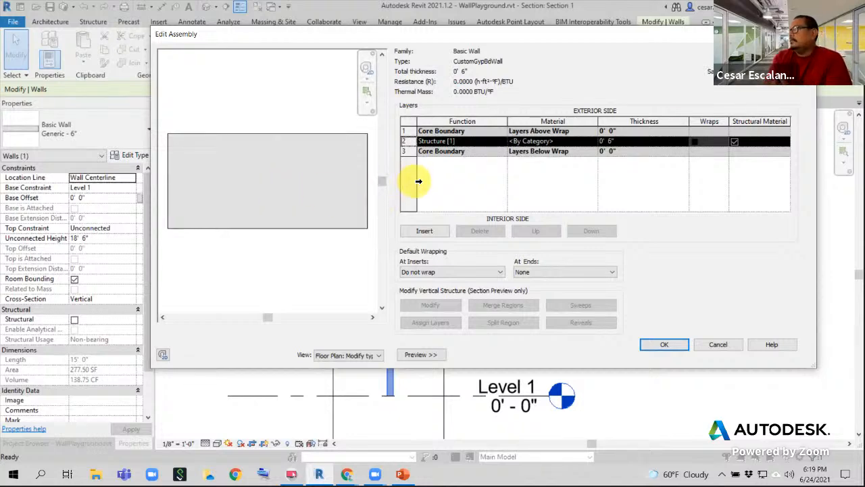
Set the Structure [1] layer's thickness to 0' 3 5/8"
left_click(622, 141)
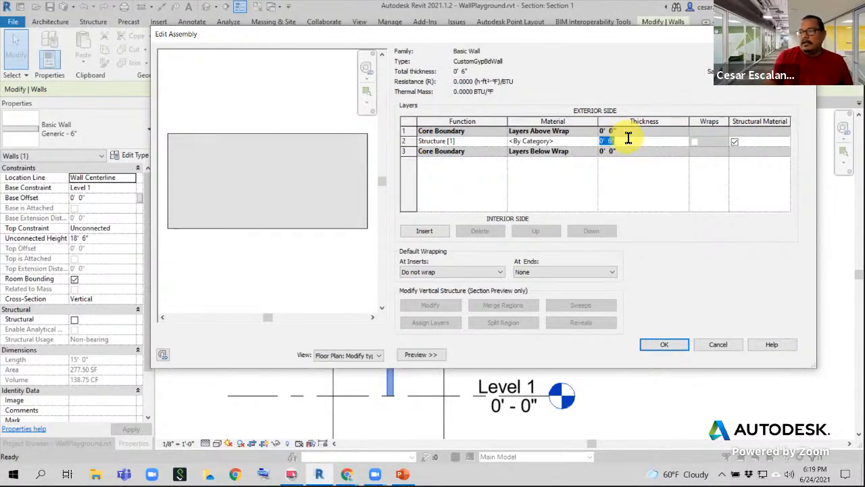
type("0 3 ")
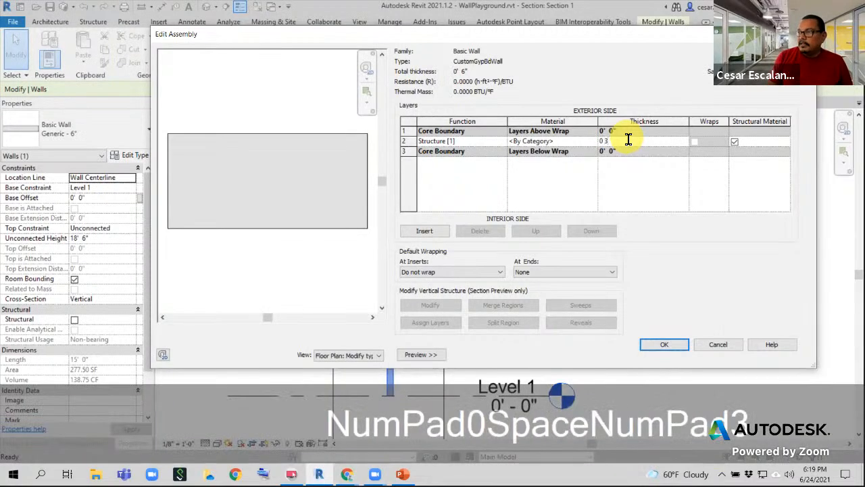
type("5/8")
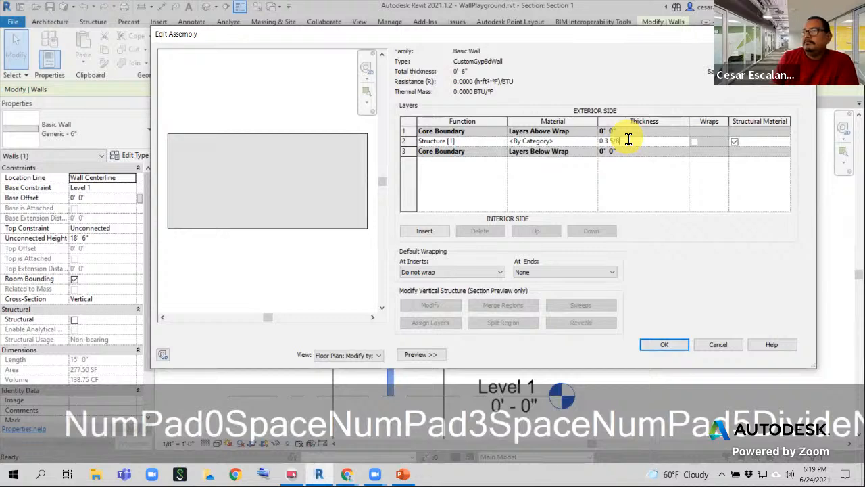
key("Return")
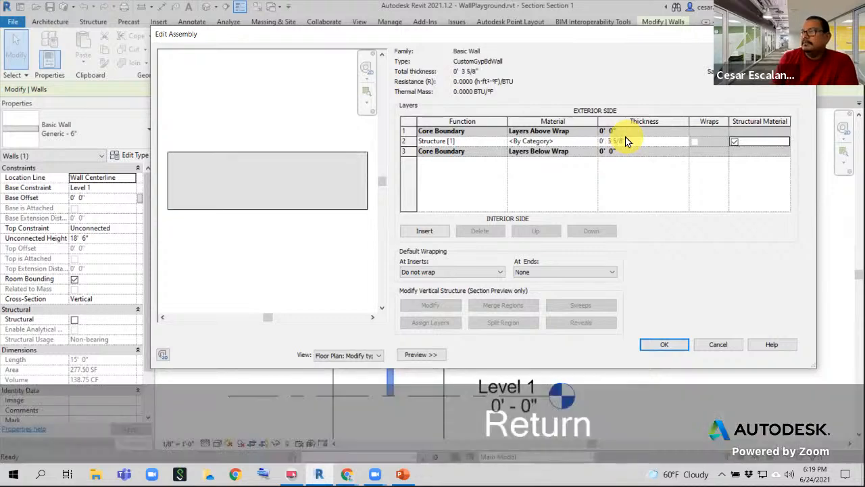
Review the function options available for the structure layer and leave it as Structure [1]
left_click(207, 237)
left_click(473, 176)
left_click(447, 140)
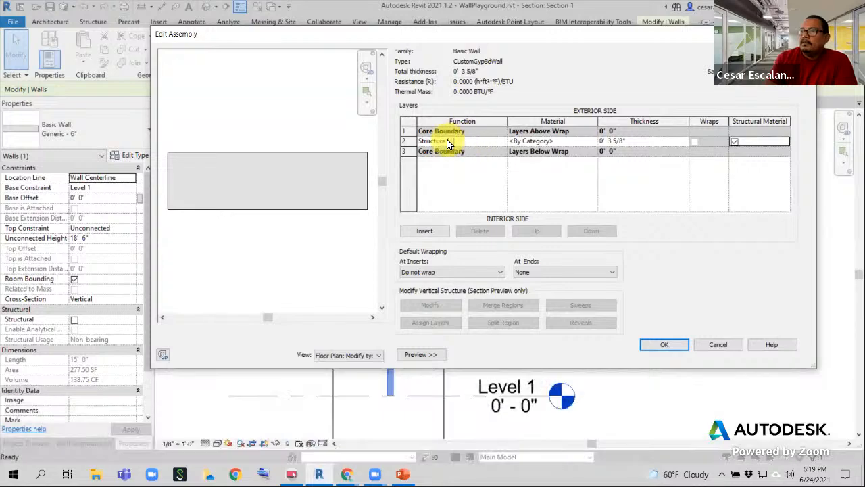
left_click(501, 142)
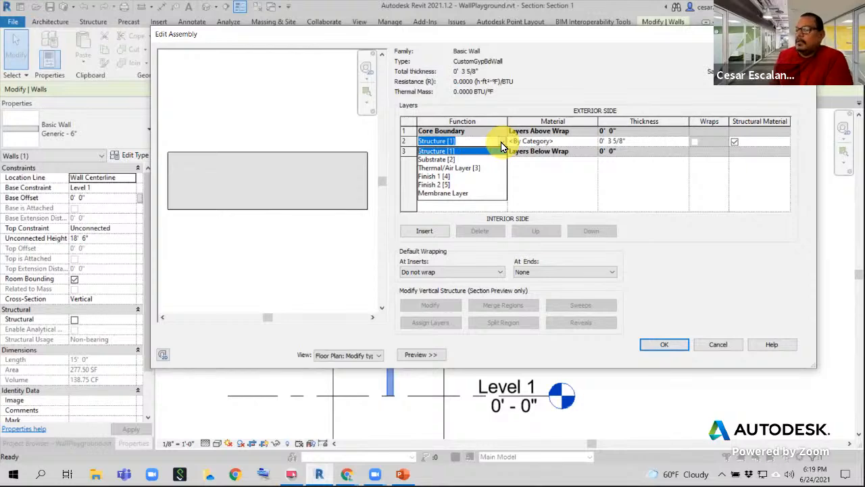
left_click(501, 142)
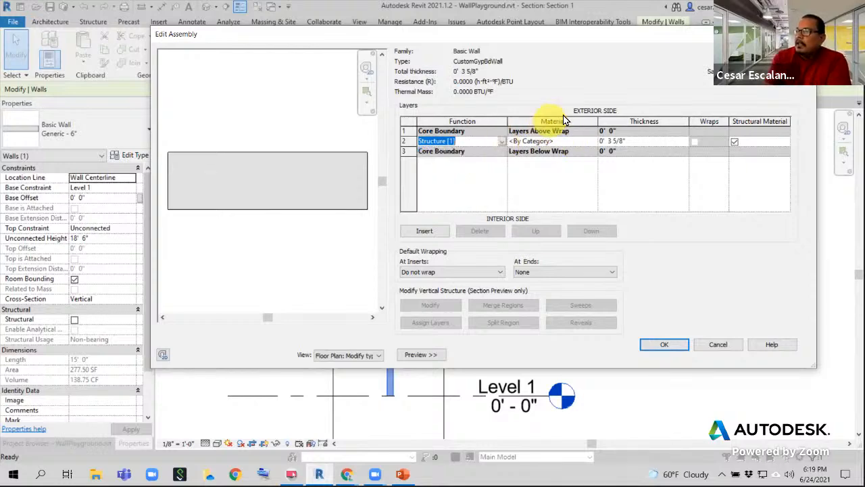
Open the material choices for the structure layer, search for "Stud" and select Metal Stud Layer
left_click(537, 140)
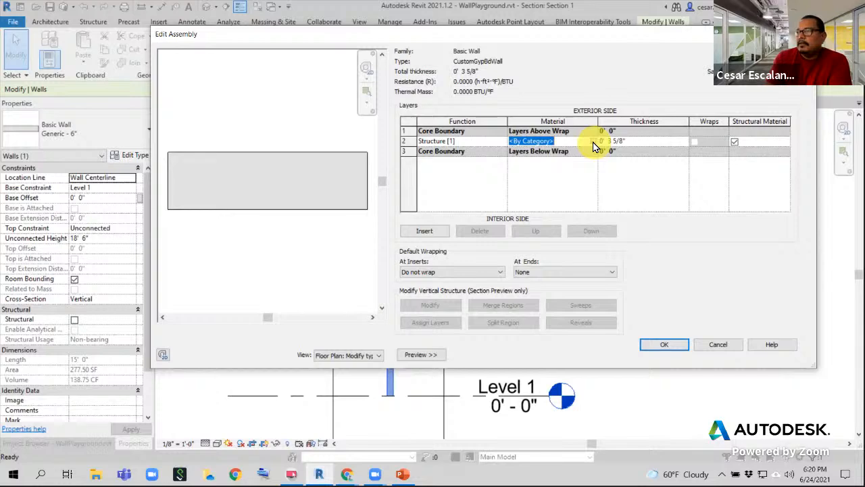
left_click(593, 141)
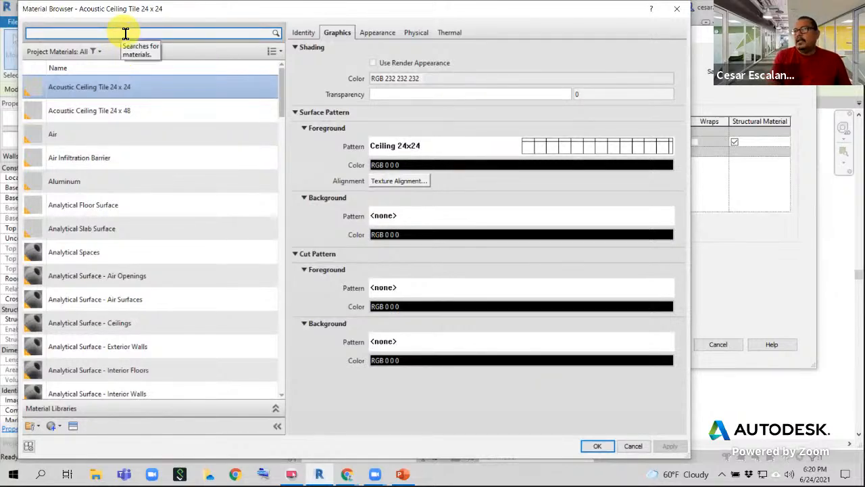
type("Stud")
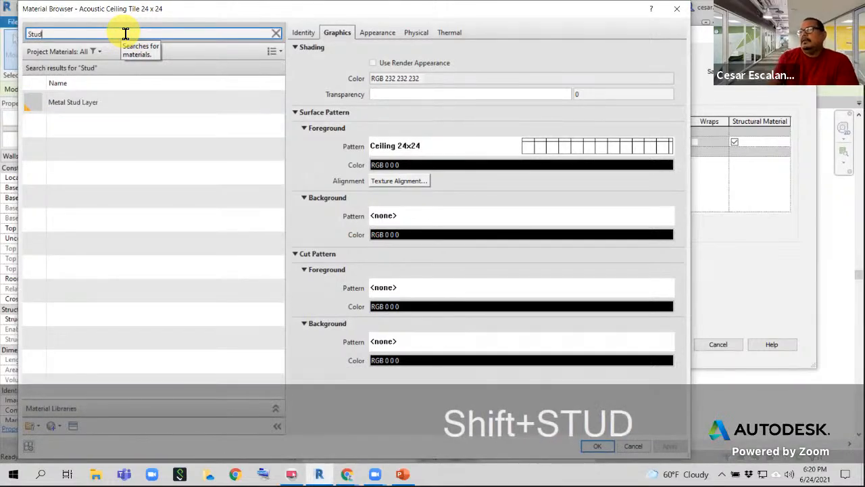
left_click(96, 105)
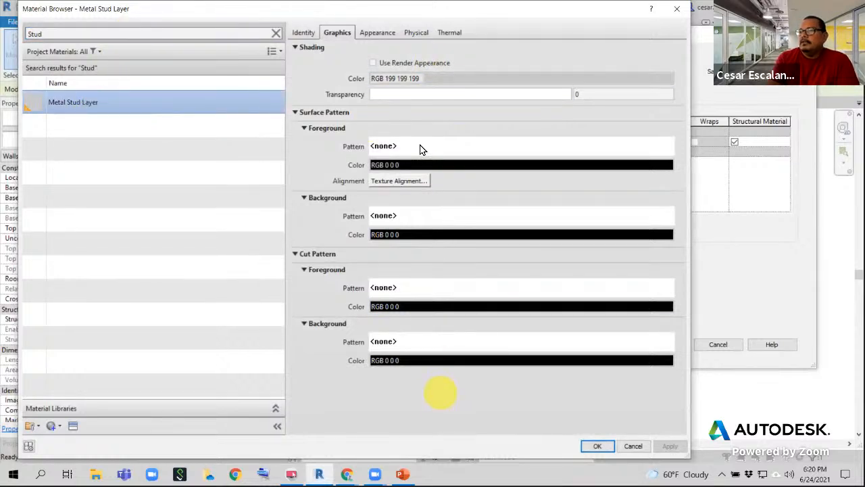
Review the Metal Stud Layer's physical, thermal, appearance and graphics properties, and accept it as the structure layer's material
left_click(415, 33)
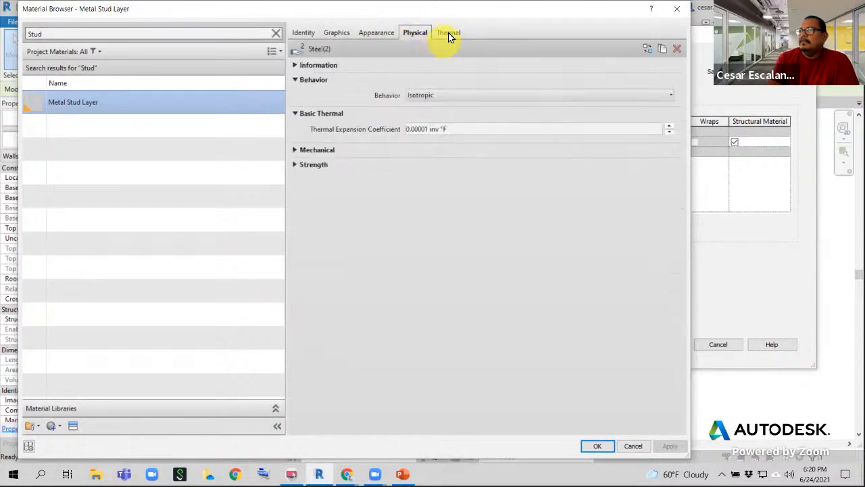
left_click(449, 33)
left_click(410, 35)
left_click(451, 32)
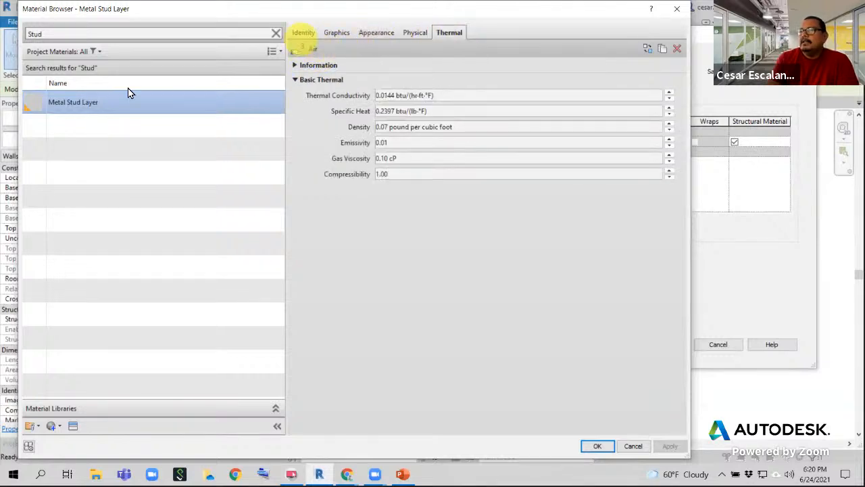
left_click(361, 35)
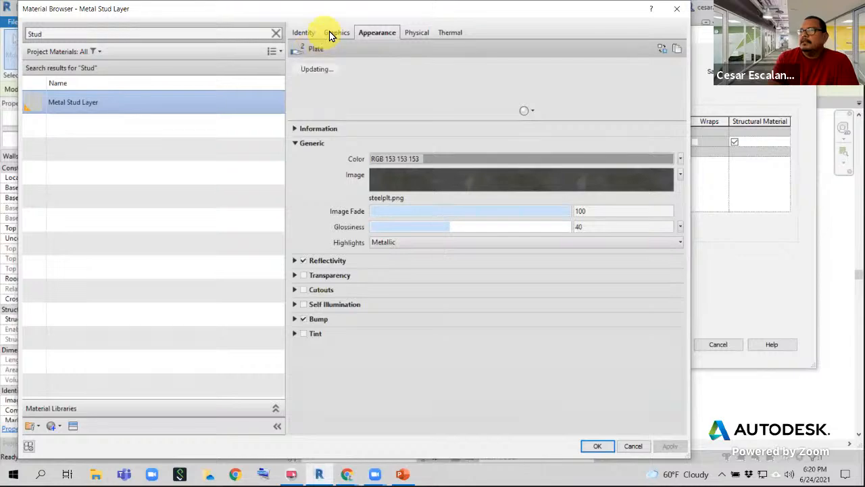
left_click(334, 32)
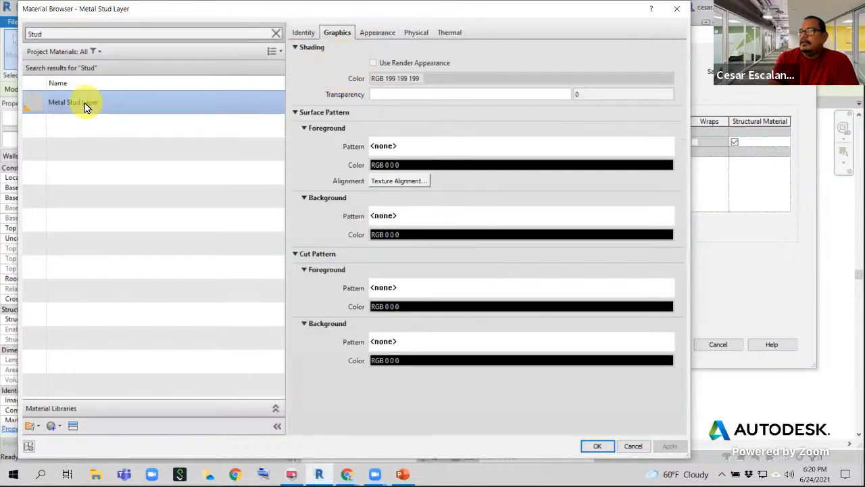
left_click(596, 445)
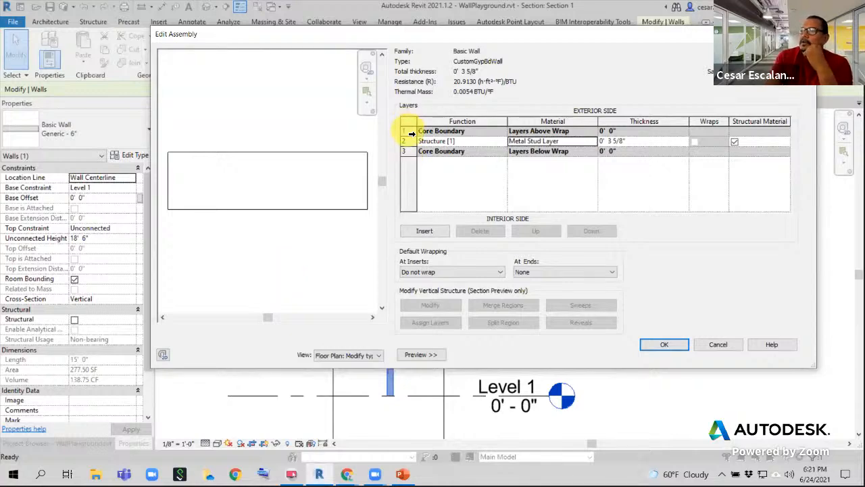
Insert a new layer outside the core boundary on the exterior side of the wall assembly
left_click(406, 131)
left_click(406, 152)
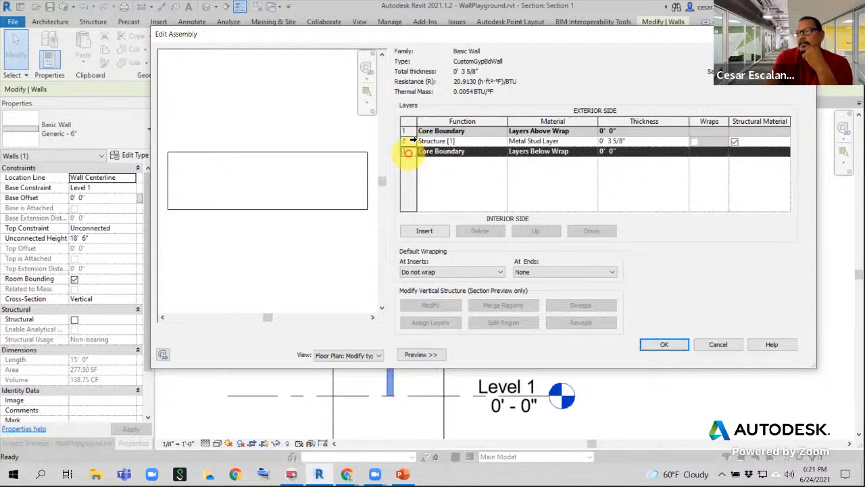
left_click(409, 131)
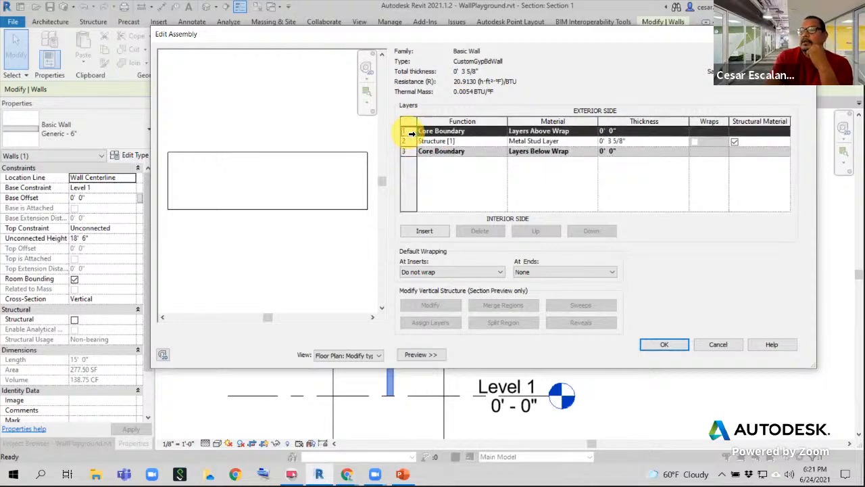
left_click(410, 152)
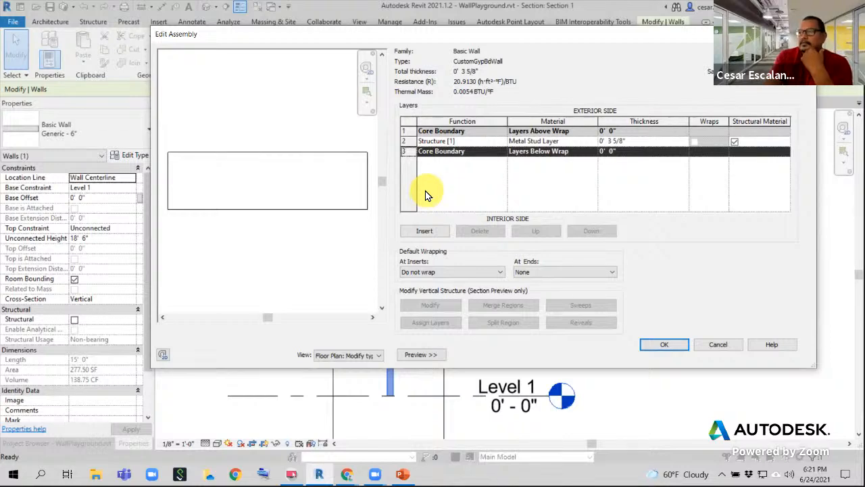
left_click(408, 134)
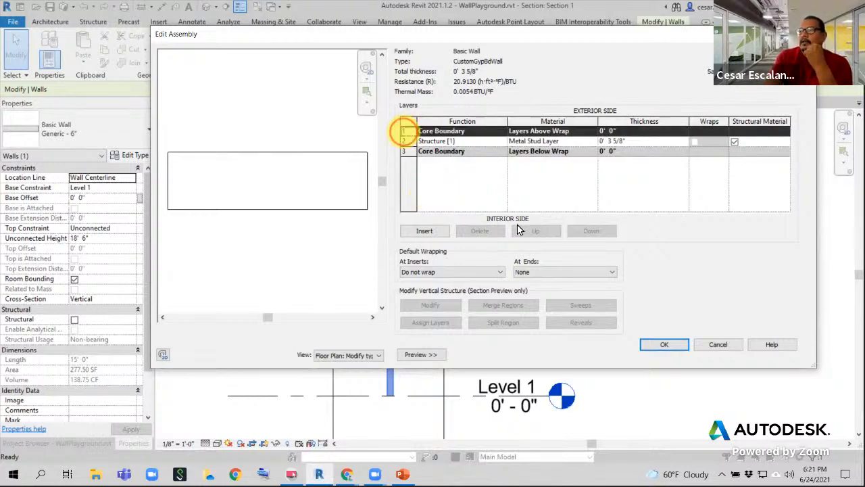
left_click(424, 231)
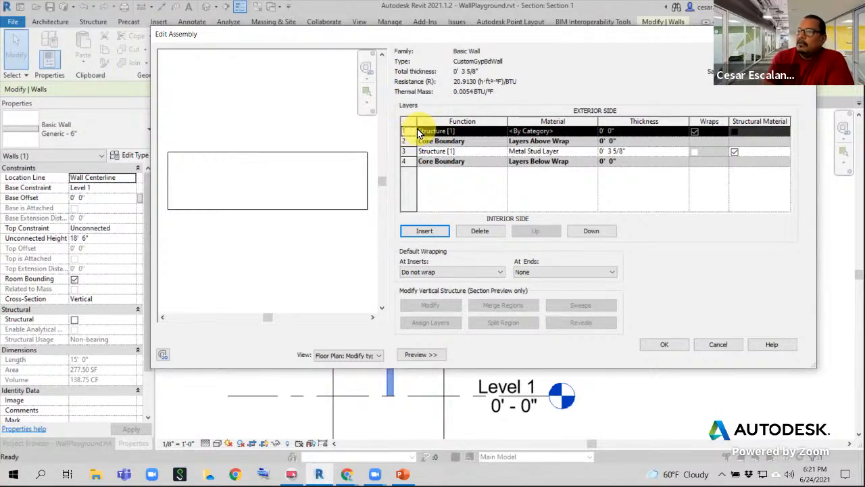
Insert two new layers directly above the interior-side core boundary
left_click(404, 165)
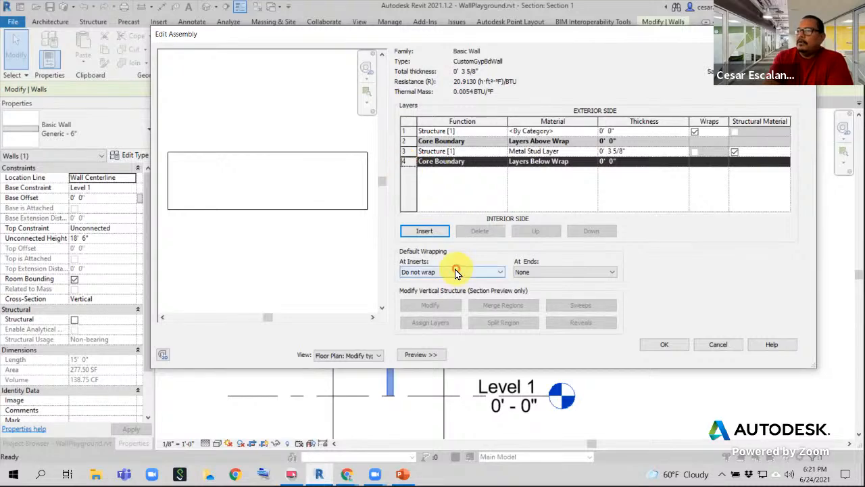
left_click(431, 232)
left_click(431, 233)
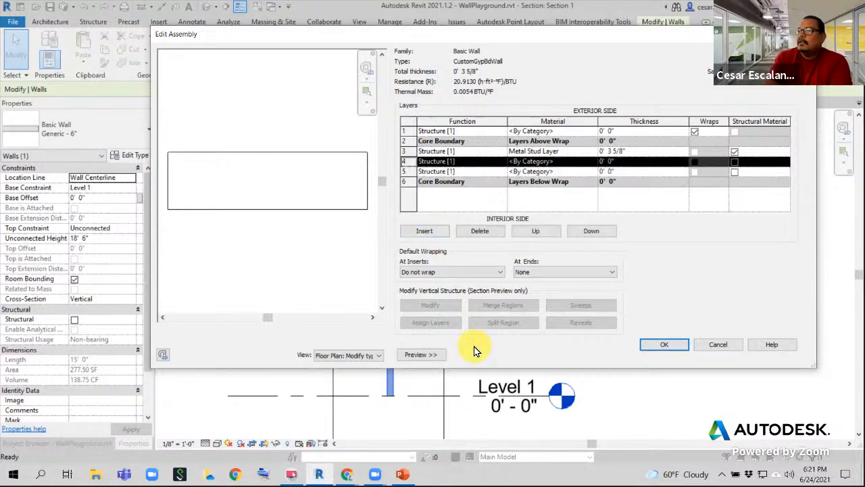
Move both new layers below the Layers Below Wrap core boundary, onto the interior side of the wall
left_click(592, 230)
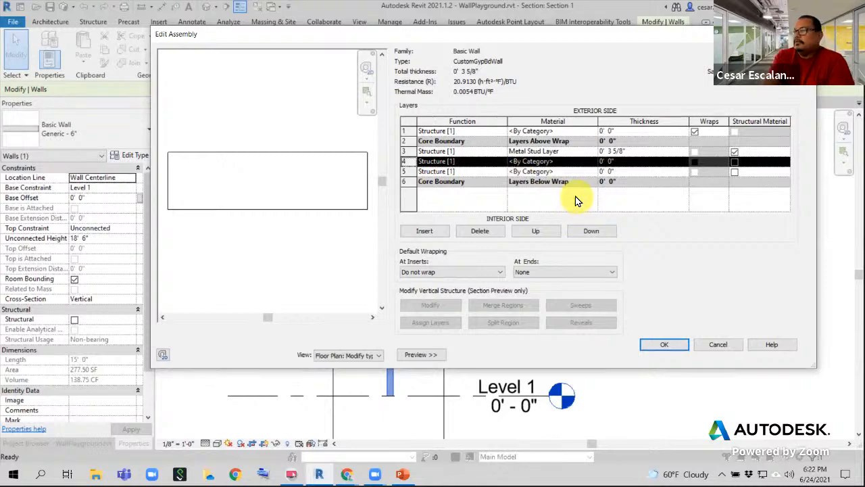
left_click(590, 231)
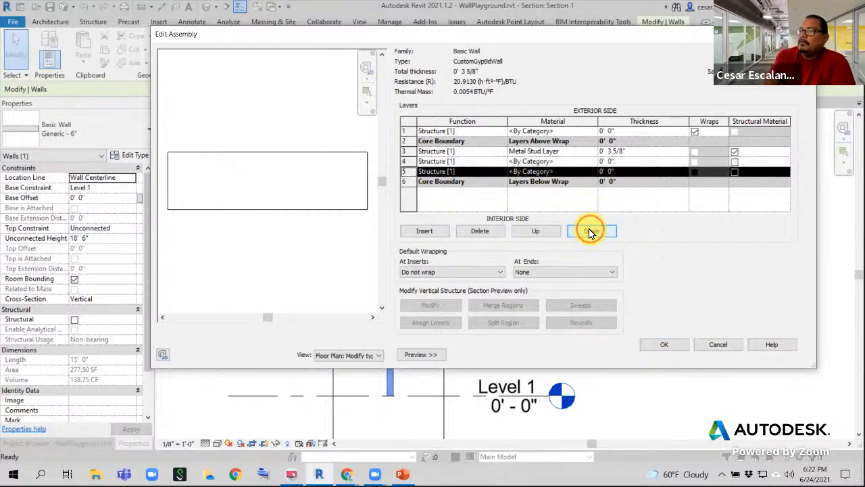
left_click(589, 232)
left_click(415, 168)
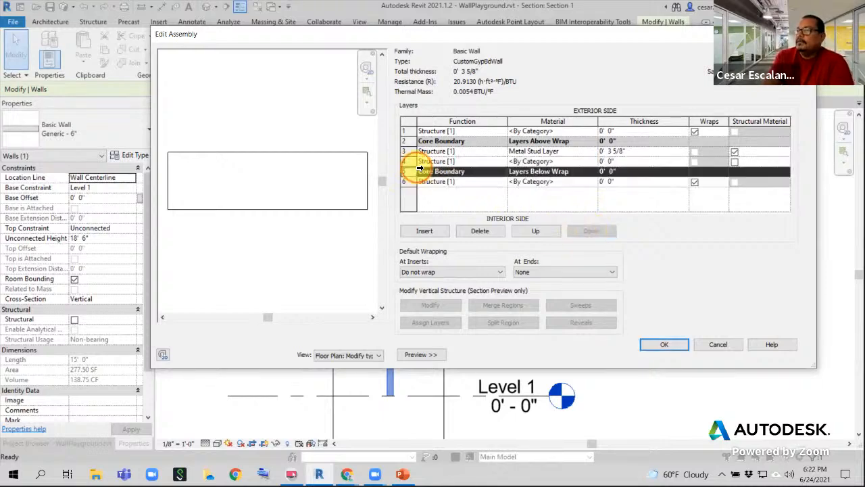
left_click(416, 162)
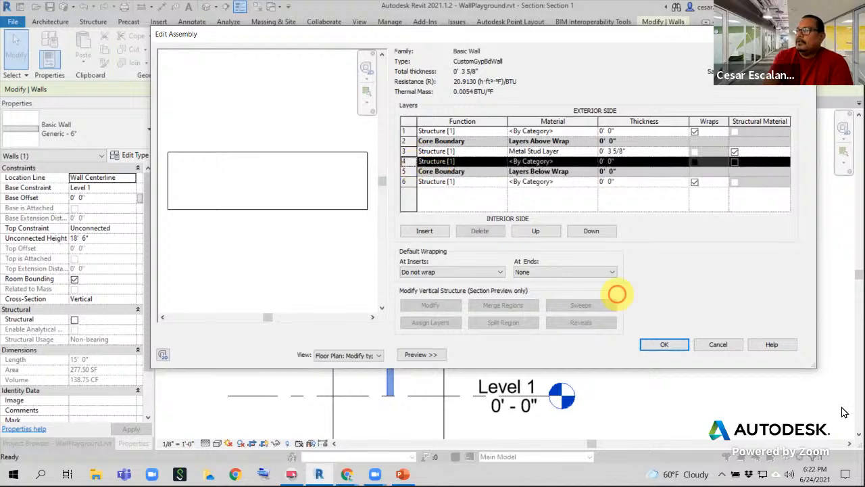
left_click(599, 233)
left_click(601, 234)
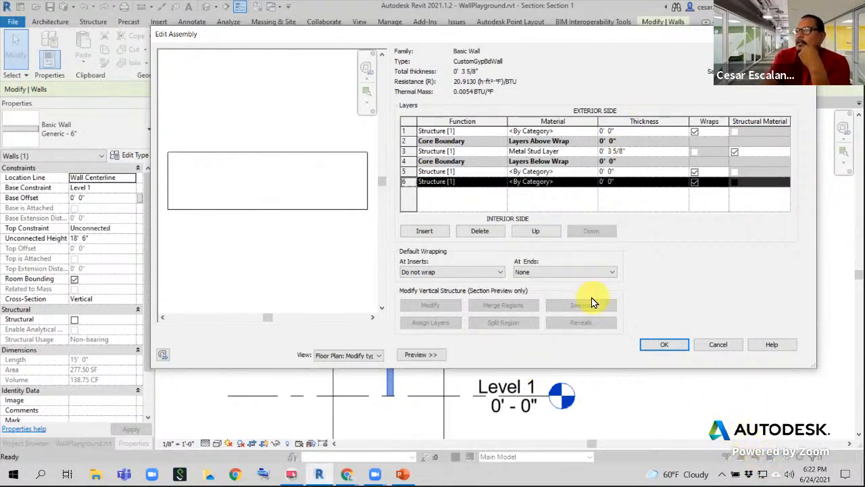
Set the exterior layer's function to Finish 1 [4] and its thickness to 1/2"
left_click(412, 132)
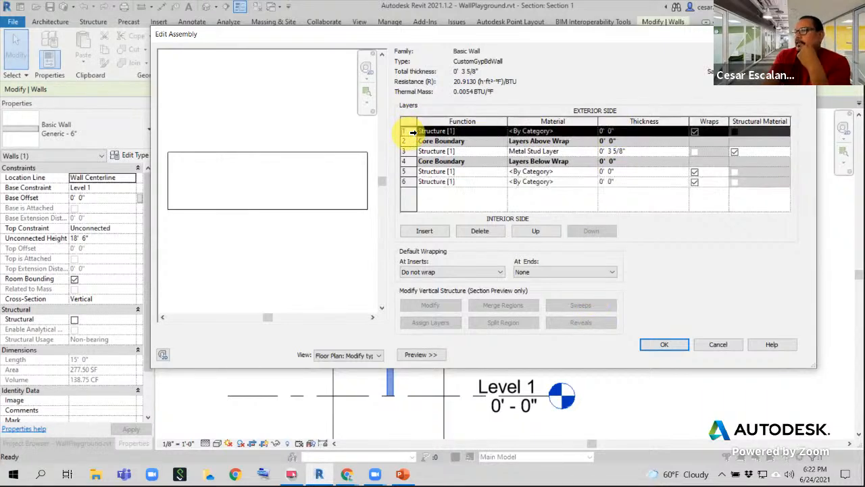
left_click(501, 131)
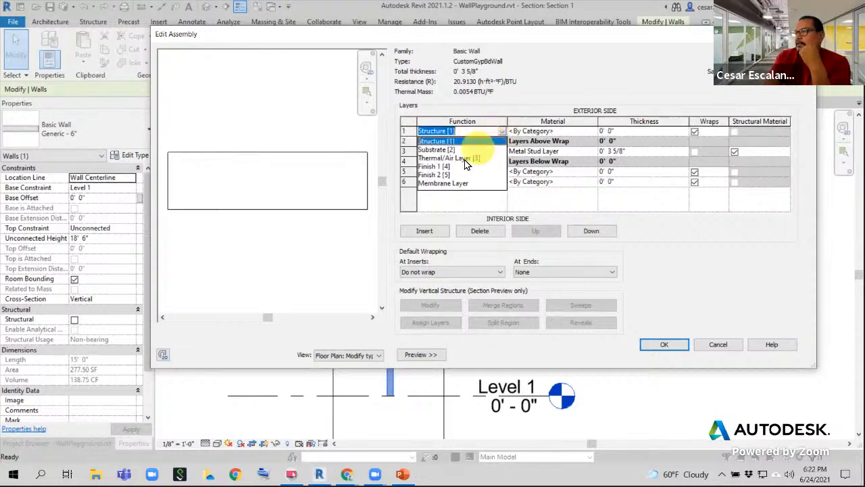
left_click(440, 166)
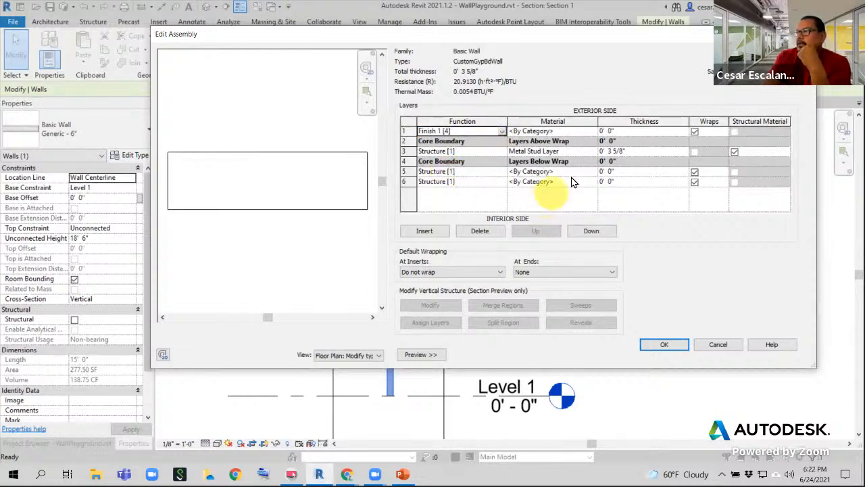
left_click(625, 132)
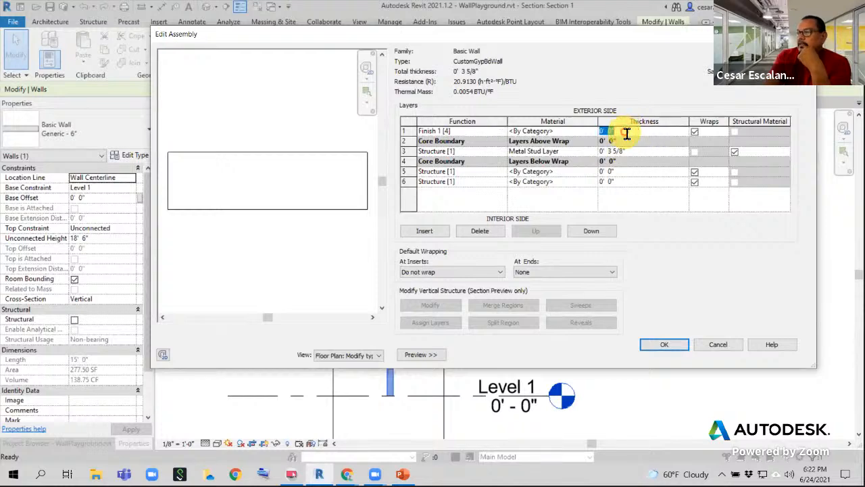
type("1/2")
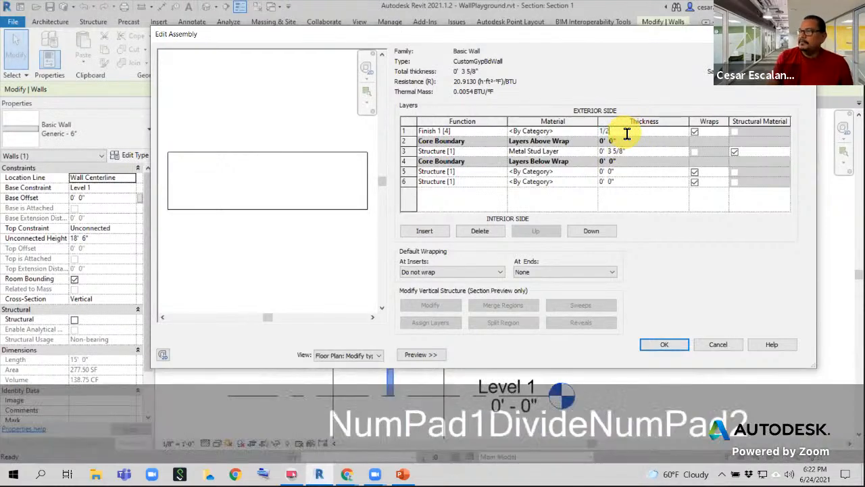
type("\"")
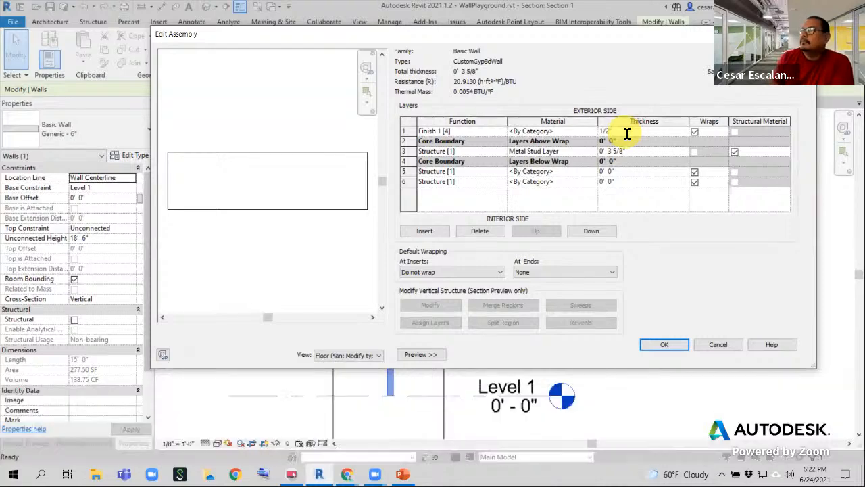
key("Return")
left_click(620, 152)
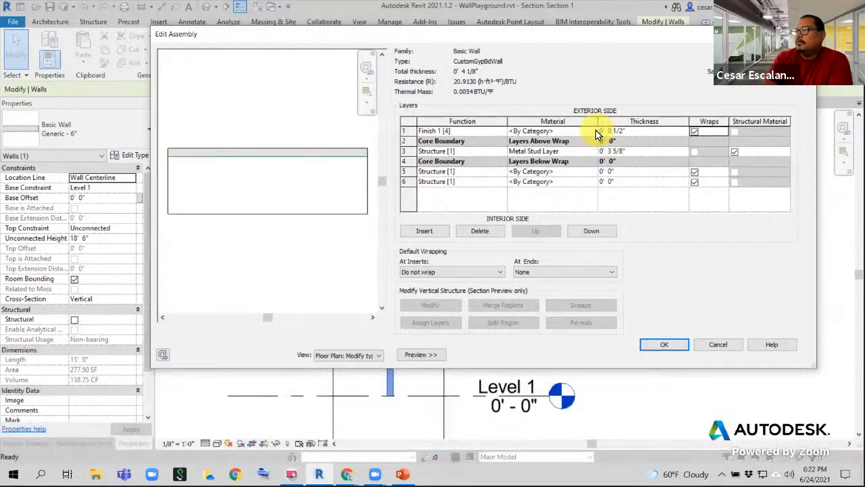
Find Gypsum Wall Board with the search term "Gyp" and assign it to the exterior Finish 1 layer
left_click(593, 131)
left_click(593, 131)
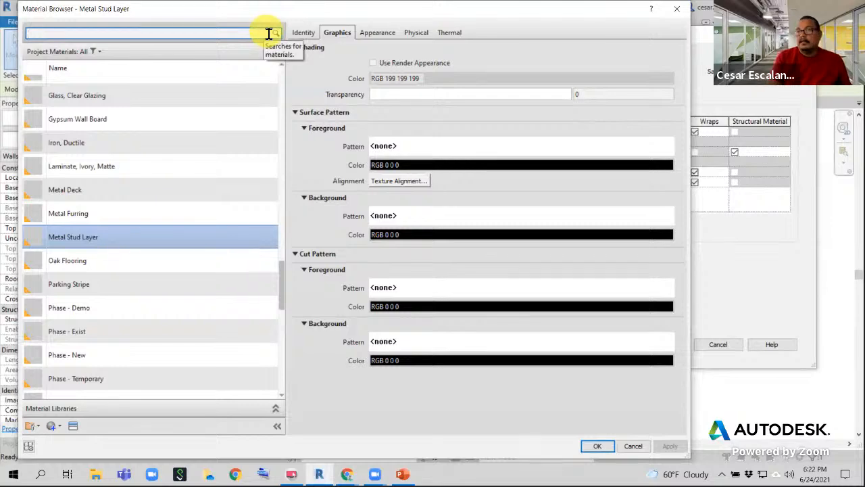
type("Gyp")
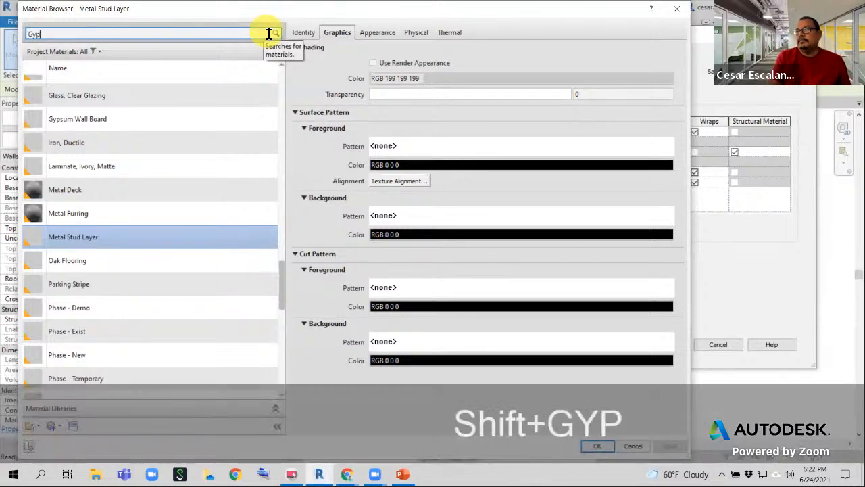
left_click(101, 105)
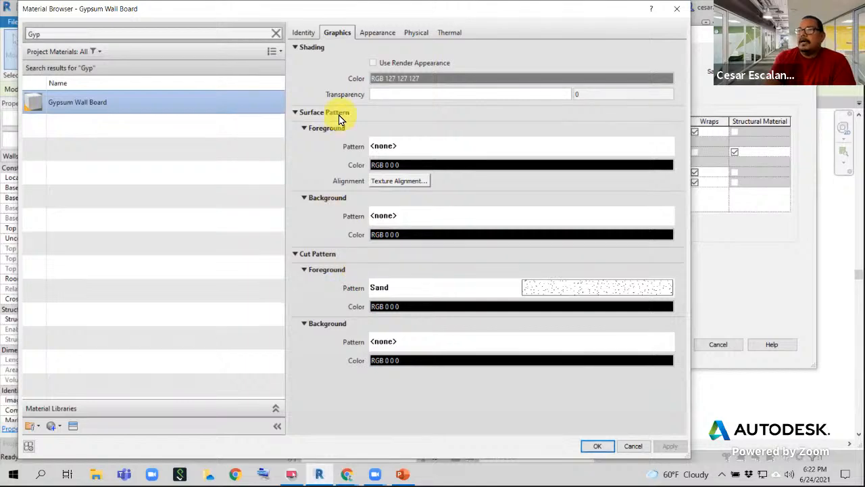
left_click(598, 446)
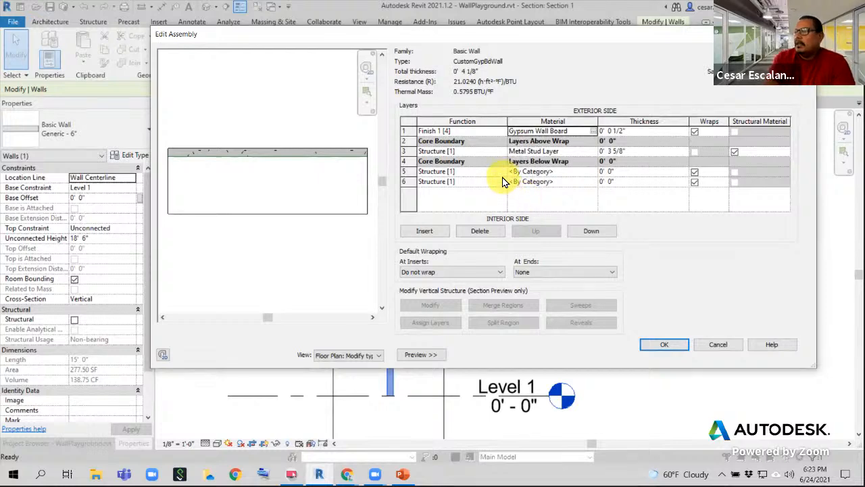
left_click(346, 157)
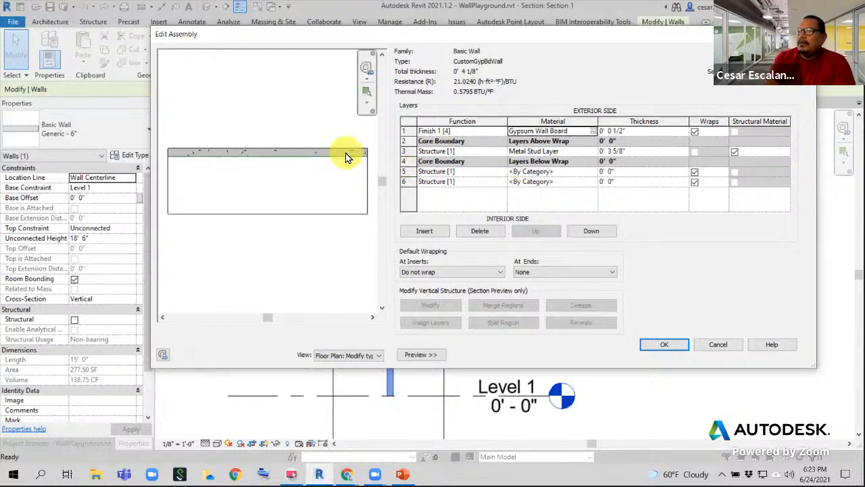
left_click(592, 125)
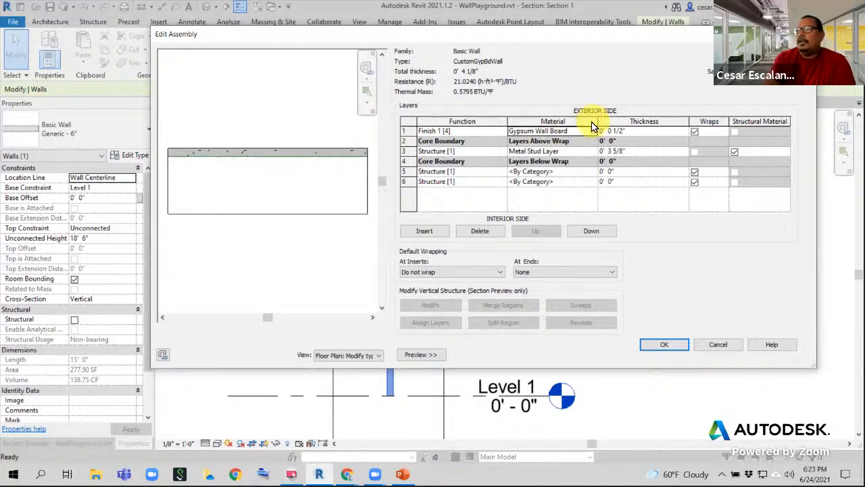
Set layer 5, just inside the interior core boundary, to Finish 1 [4] with a thickness of 5/8"
left_click(501, 172)
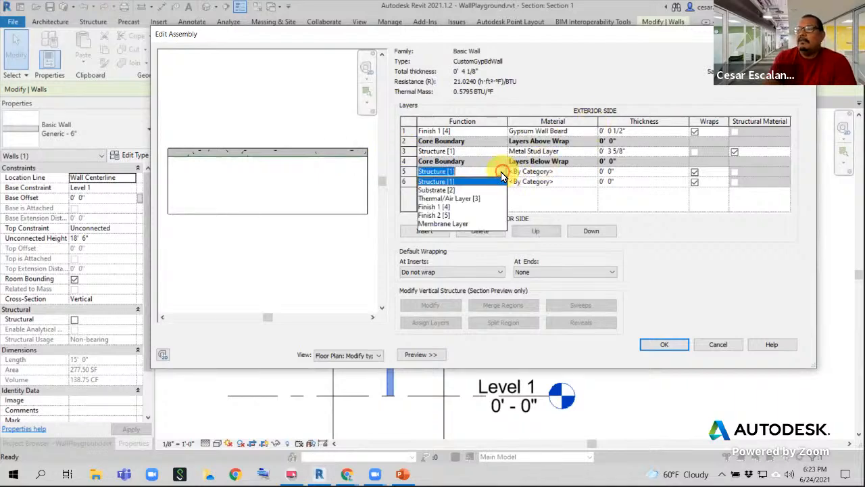
left_click(441, 206)
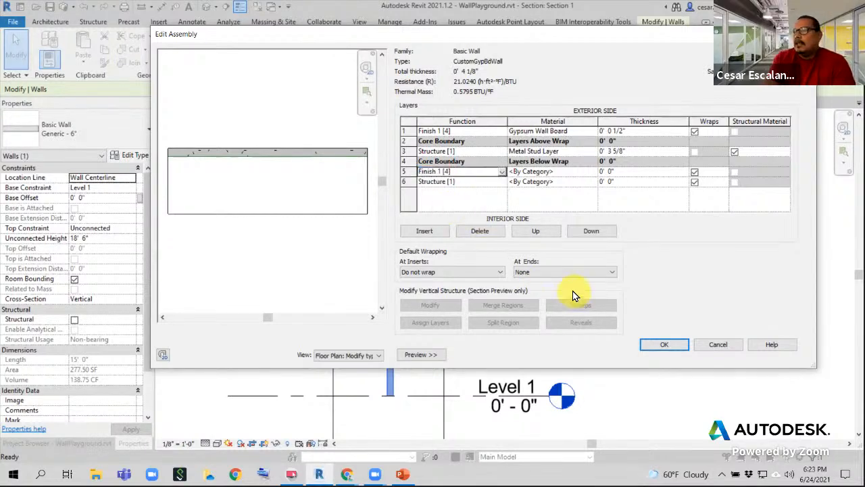
left_click(626, 174)
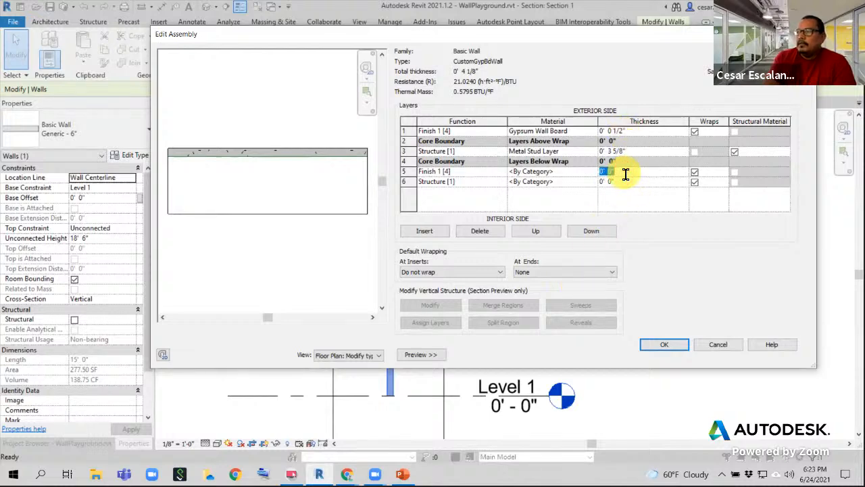
type("5/8")
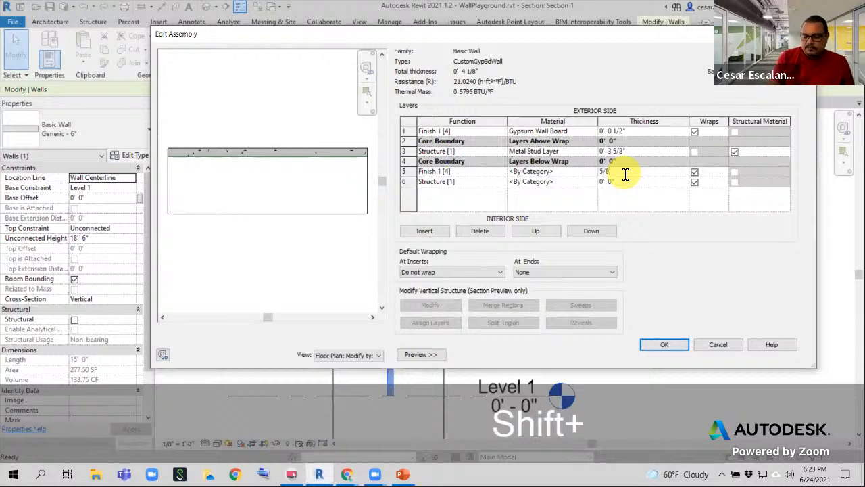
type("\"")
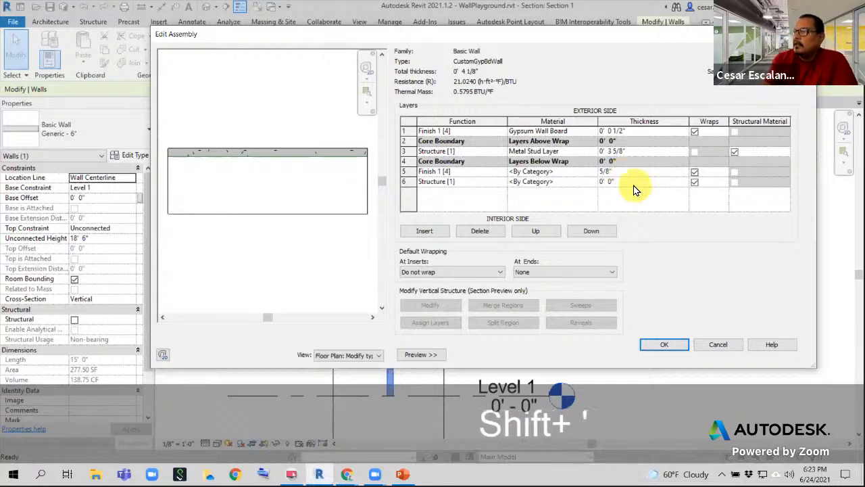
Set layer 6, the innermost interior layer, to Finish 1 [4] with a thickness of 5/8"
left_click(638, 183)
type("5/8\"")
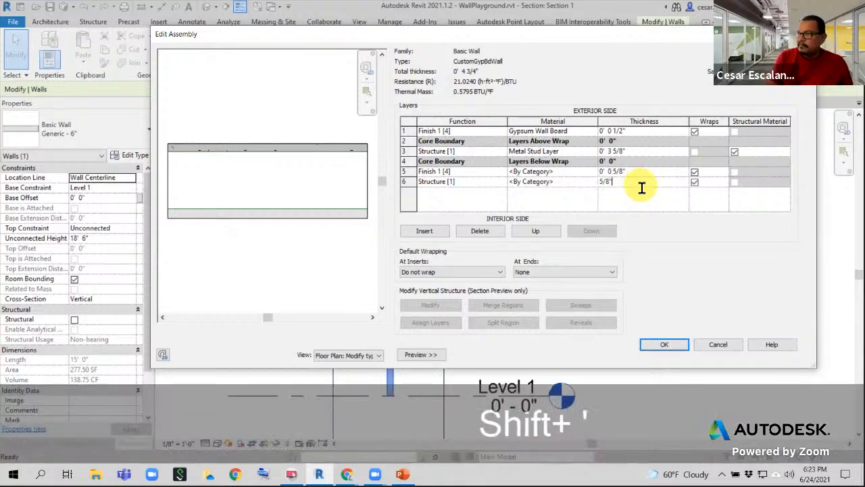
key("Return")
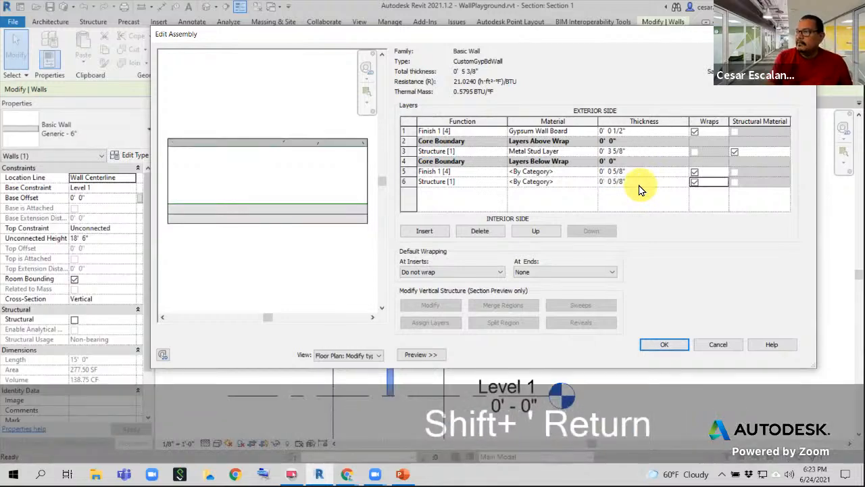
left_click(501, 181)
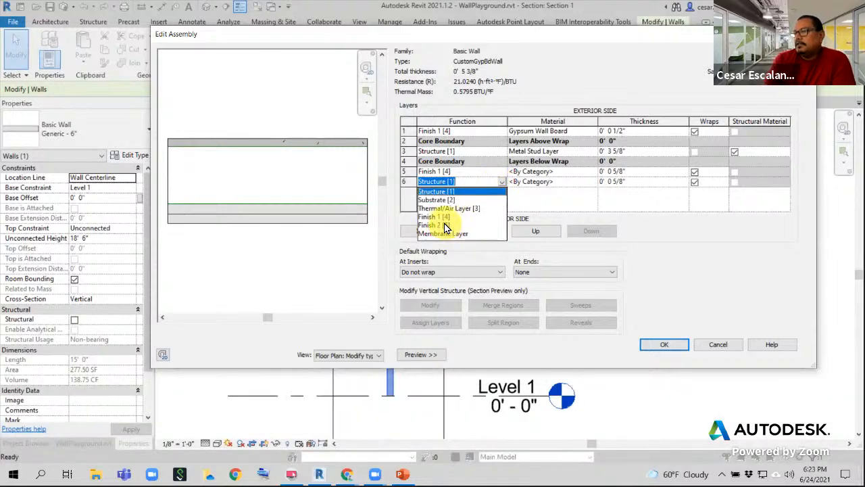
left_click(440, 216)
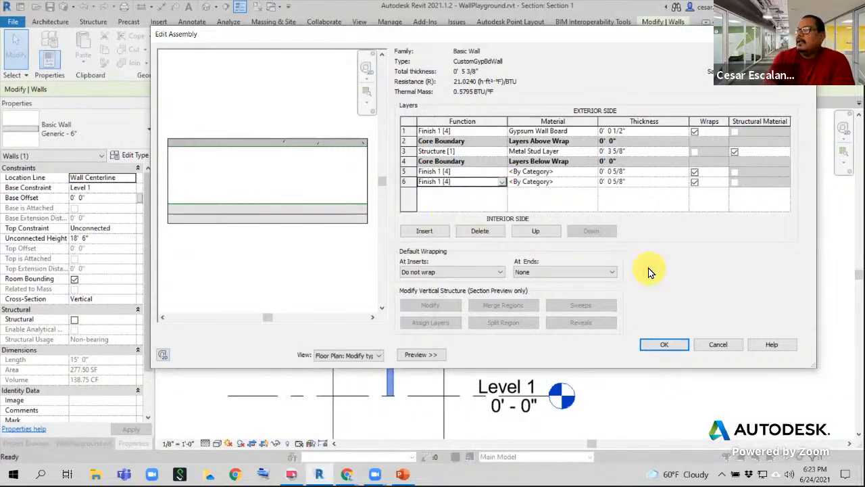
Copy the Gypsum Wall Board material from the exterior finish layer to interior layers 5 and 6
left_click(579, 134)
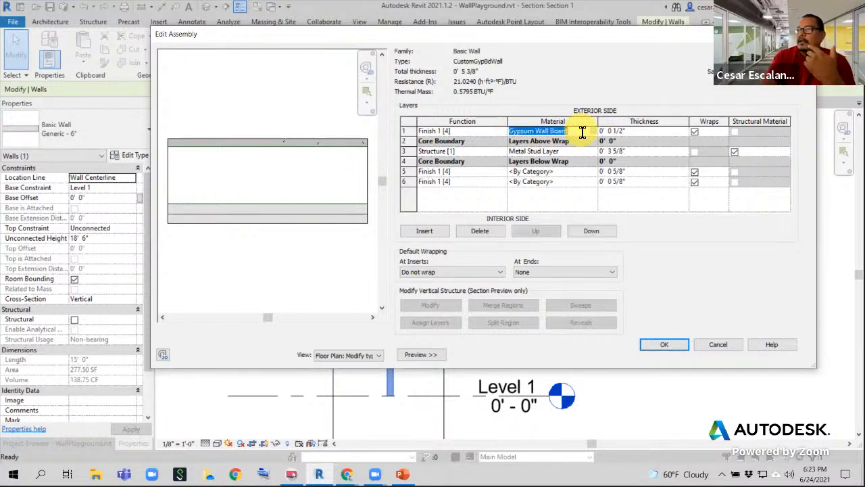
key("ctrl+c")
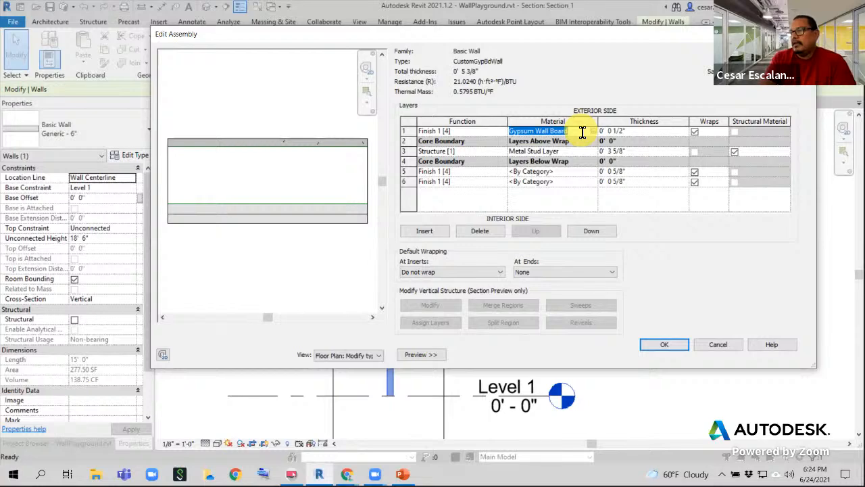
left_click(573, 173)
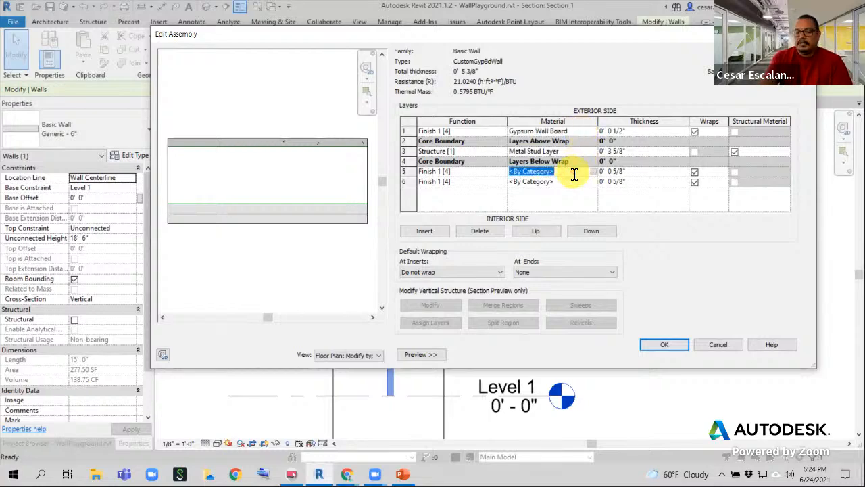
key("ctrl+v")
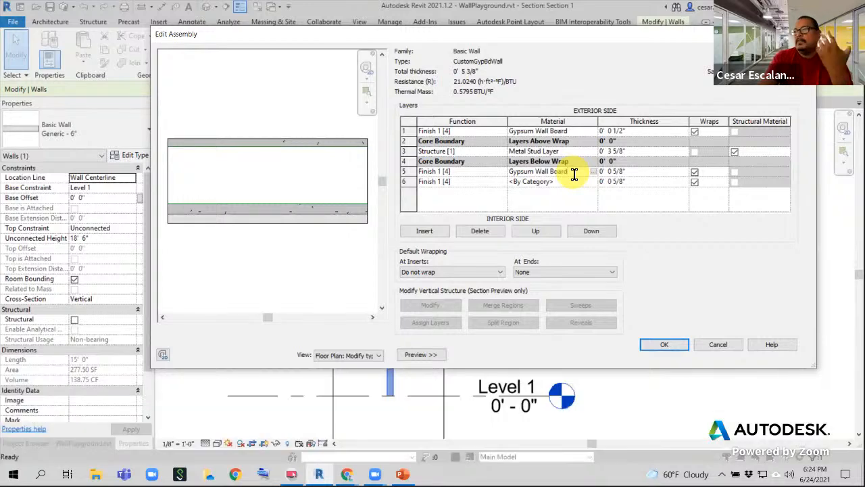
left_click(564, 183)
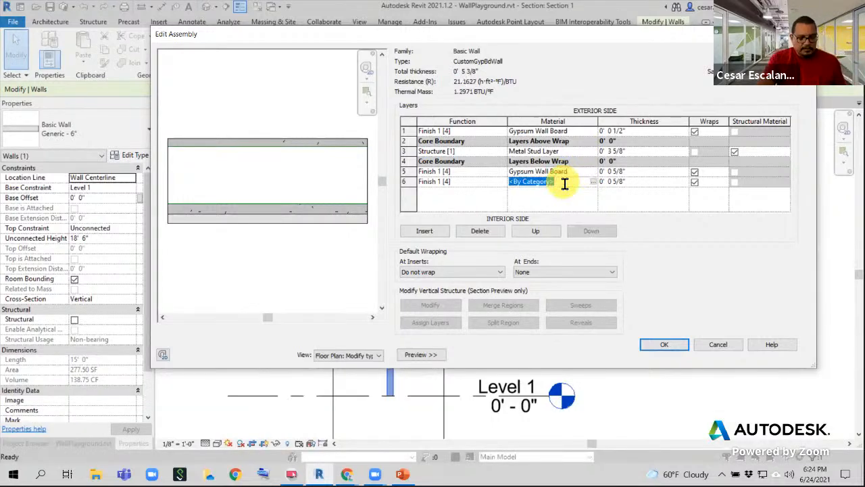
key("ctrl+v")
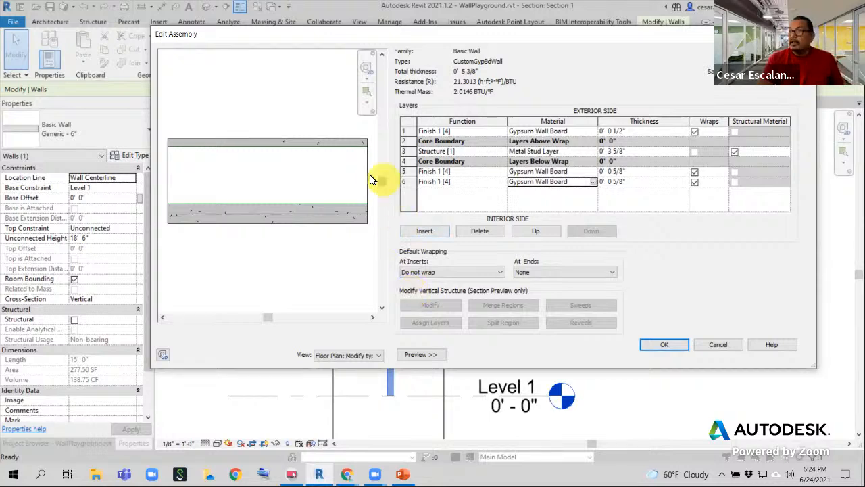
Draw temporary annotation lines linking core boundary rows 2 and 4 to their edges in the wall preview, and clear them
key("ctrl+d")
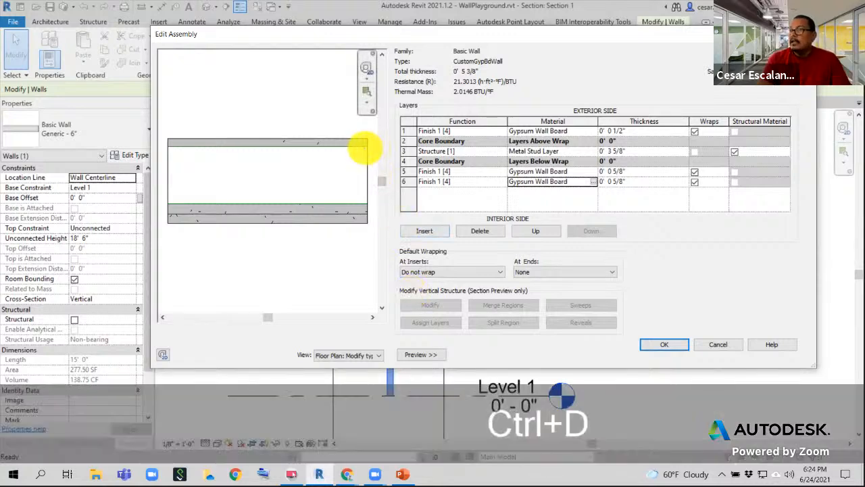
left_click(379, 146)
left_click_drag(401, 141, 366, 150)
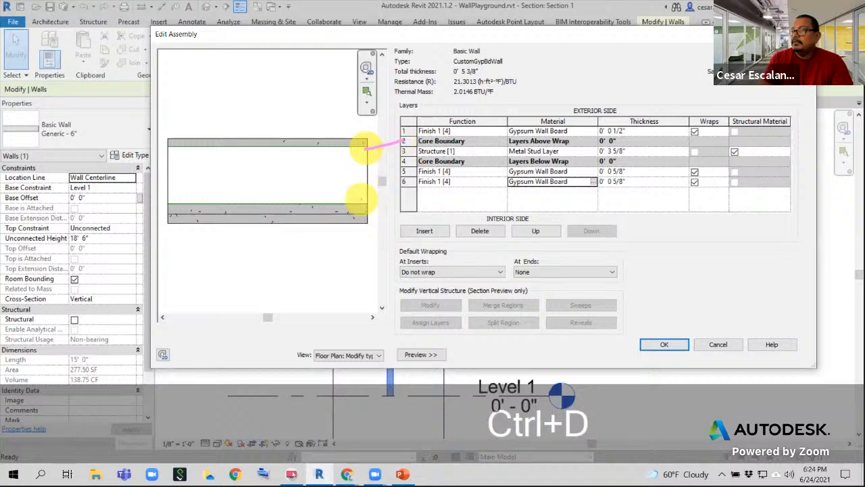
left_click_drag(366, 203, 404, 161)
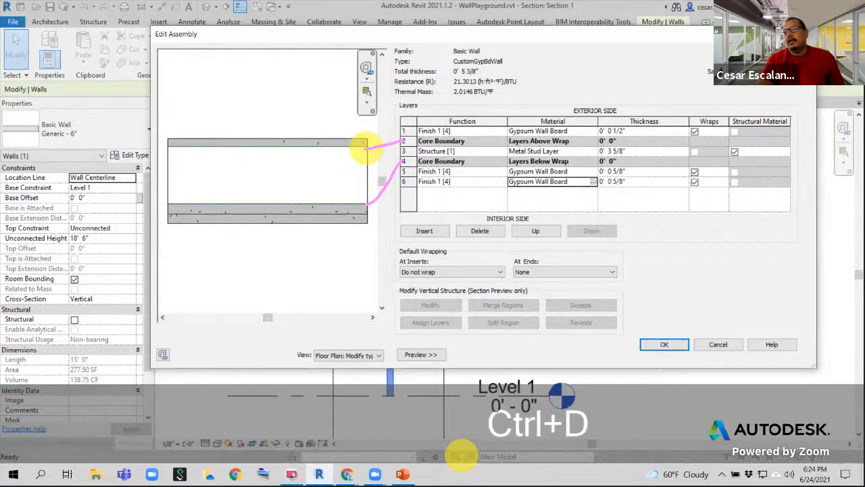
key("Escape")
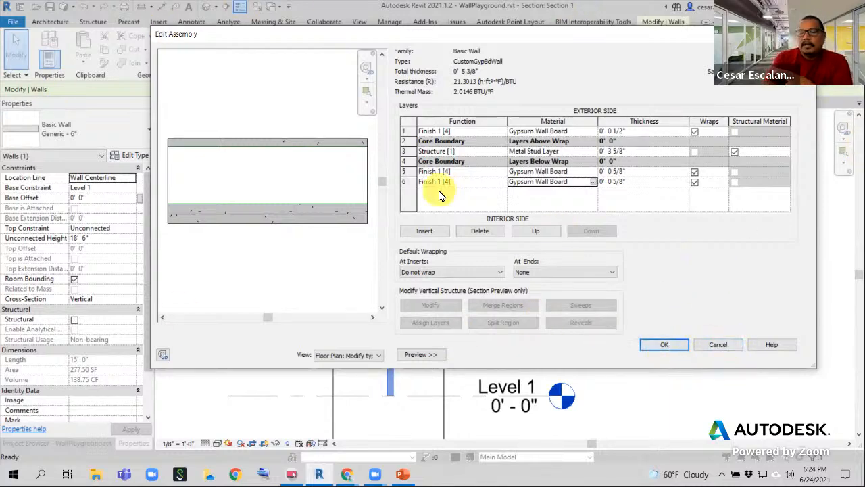
Accept the layer assembly and the type properties to apply CustomGypBdWall to the wall, and clear the selection
left_click(667, 347)
left_click(675, 354)
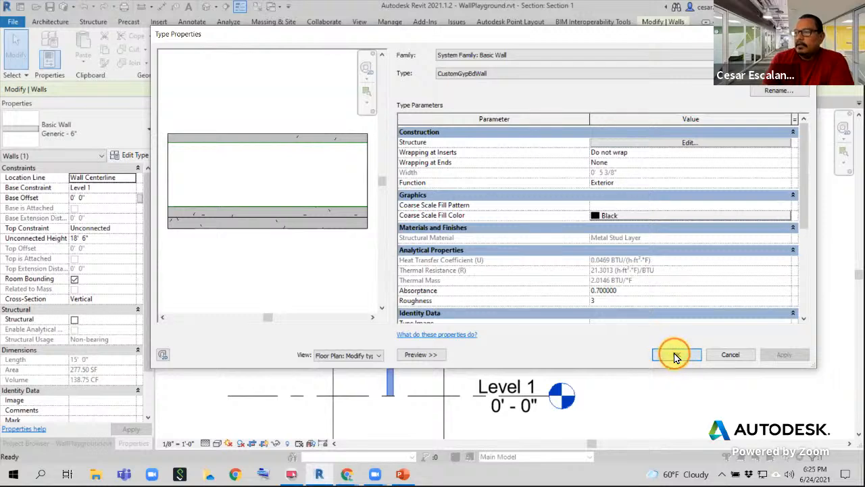
left_click(432, 189)
Examine the wall's layers in Section 1 from the top of the wall down to Level 1
scroll(393, 155, "up", 5)
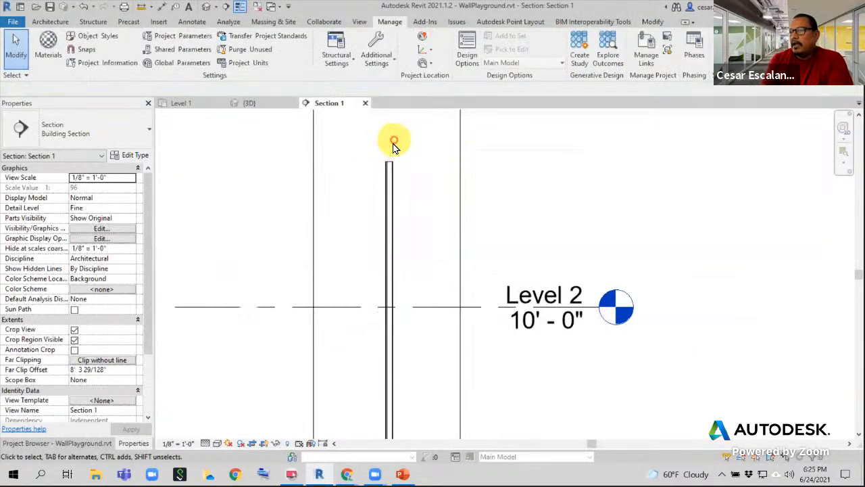
left_click(394, 196)
scroll(460, 267, "down", 5)
scroll(405, 145, "down", 3)
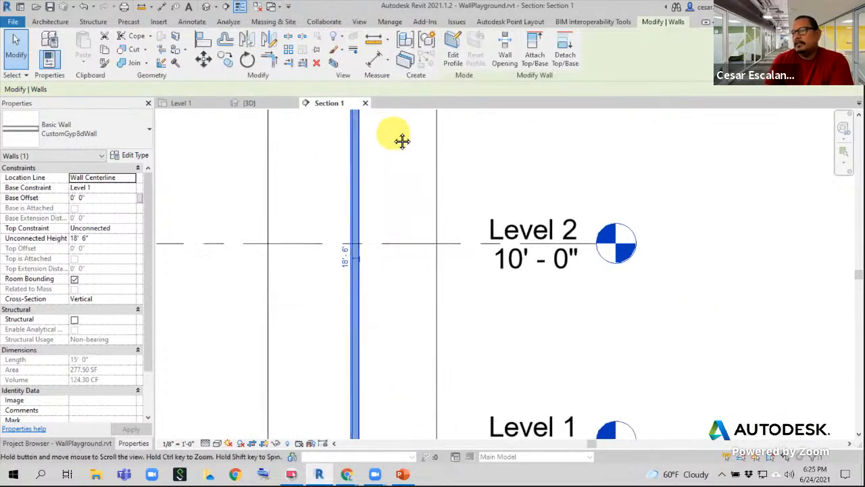
scroll(379, 257, "up", 1)
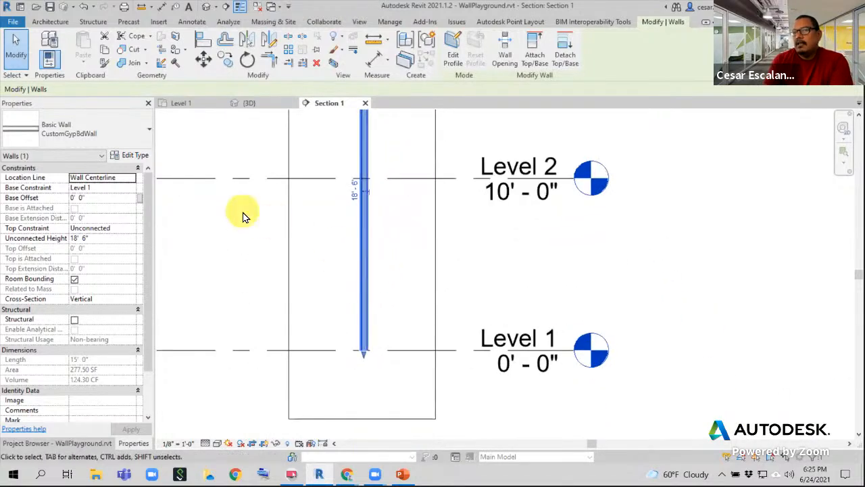
middle_click_drag(408, 201, 368, 342)
scroll(338, 190, "up", 2)
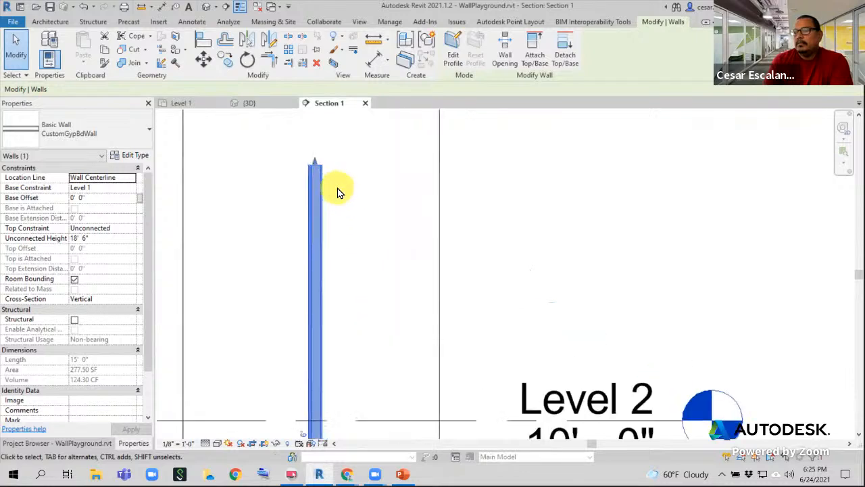
middle_click_drag(363, 193, 408, 145)
scroll(403, 144, "down", 2)
scroll(437, 187, "down", 1)
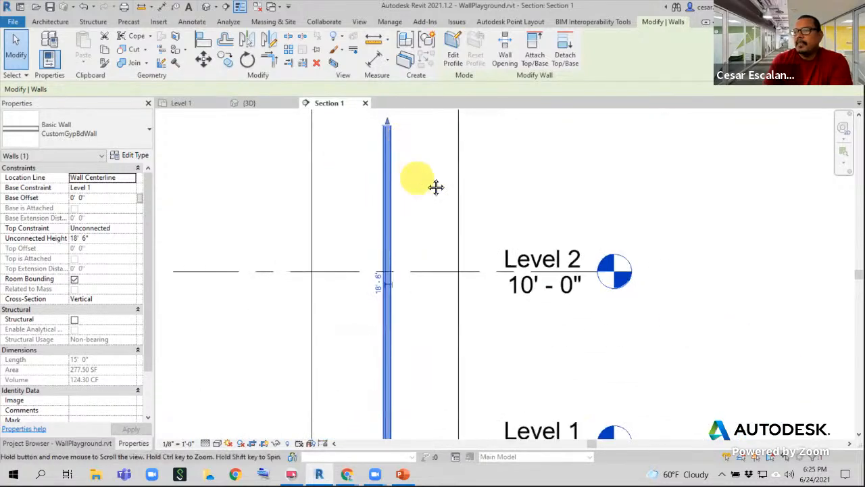
left_click(433, 187)
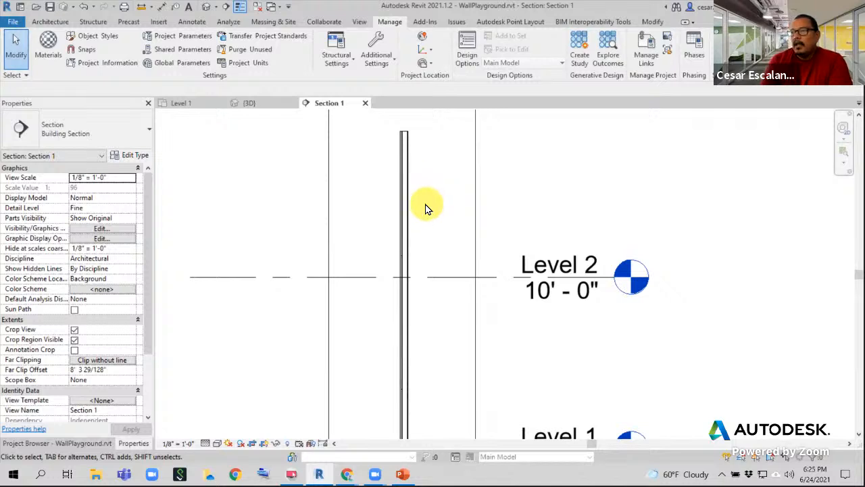
Review the wall's instance properties from its constraints down to the phasing data
scroll(426, 204, "up", 2)
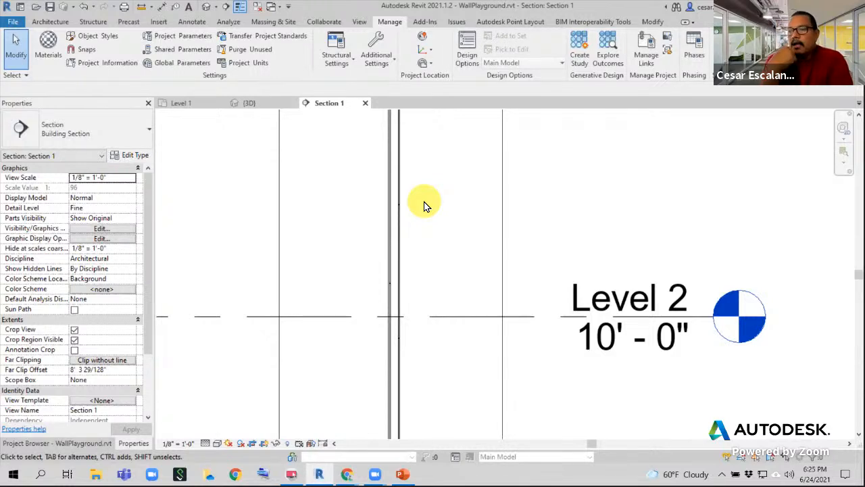
left_click(400, 216)
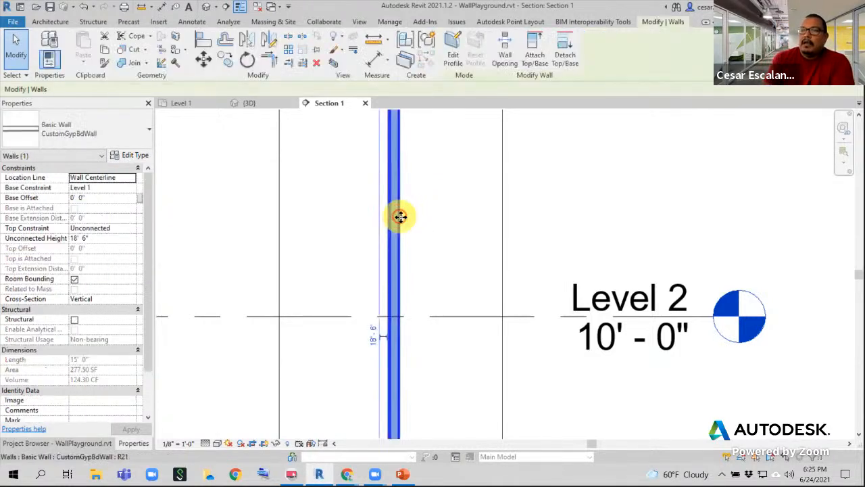
left_click_drag(152, 254, 151, 324)
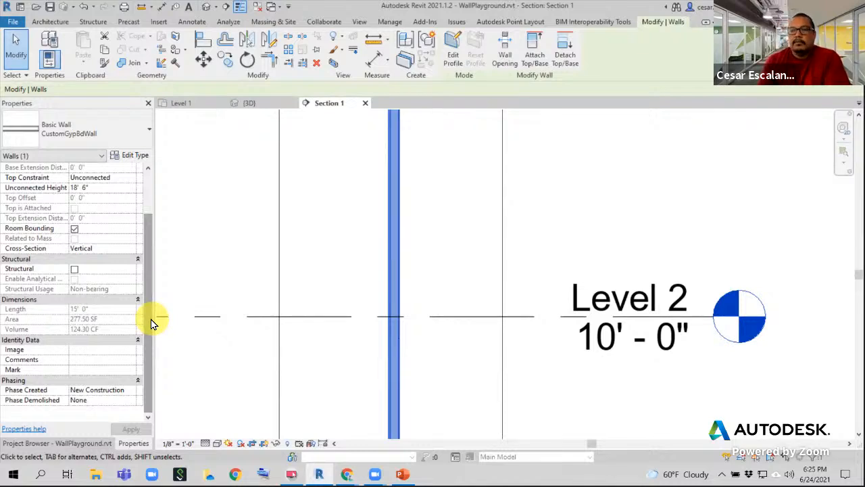
left_click(473, 212)
middle_click_drag(473, 213, 443, 295)
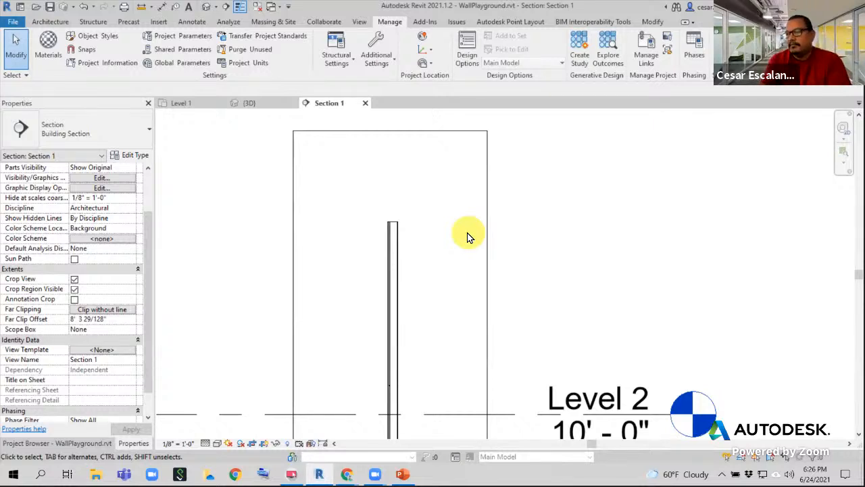
Set the Type Mark of the CustomGypBdWall type to 3A2B and apply the change
left_click(396, 238)
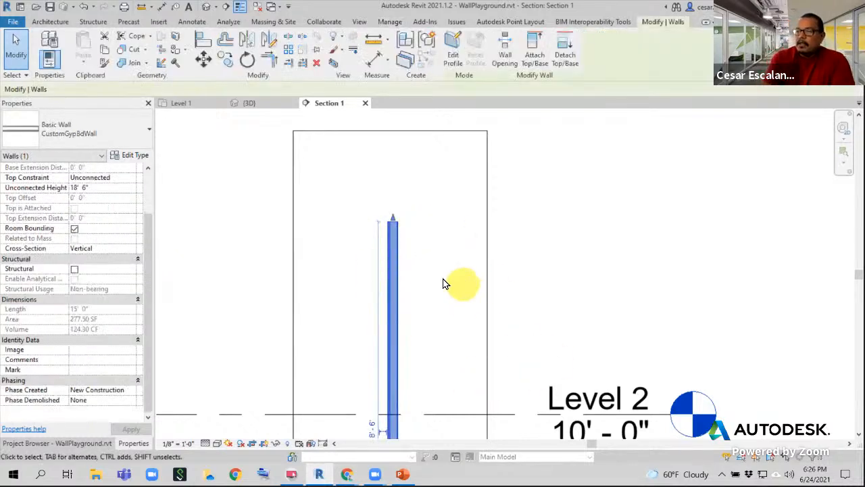
left_click(135, 156)
scroll(530, 192, "down", 5)
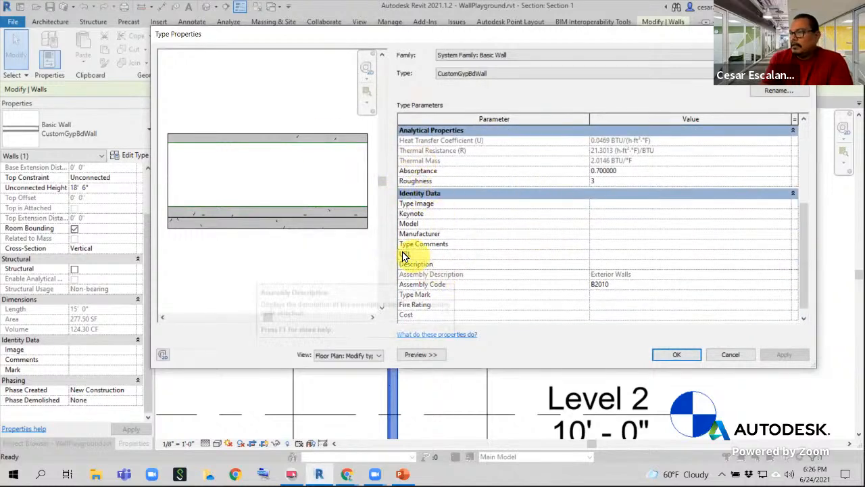
left_click(617, 296)
left_click(655, 302)
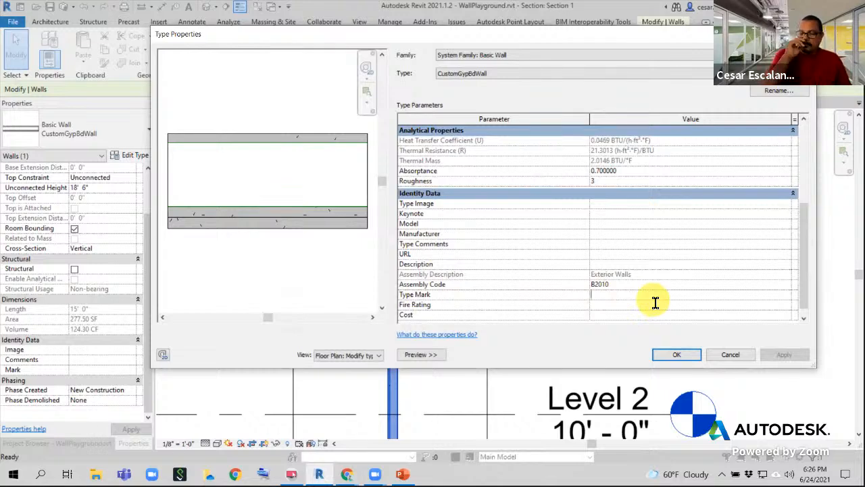
type("3")
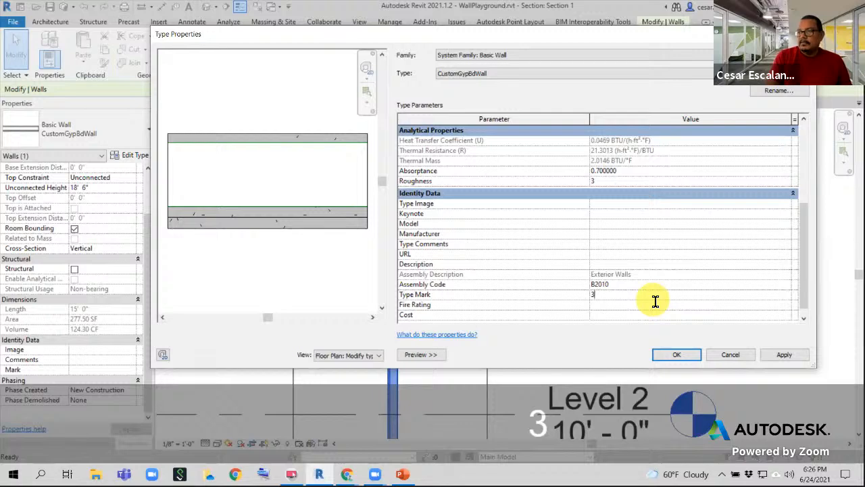
type("A2B")
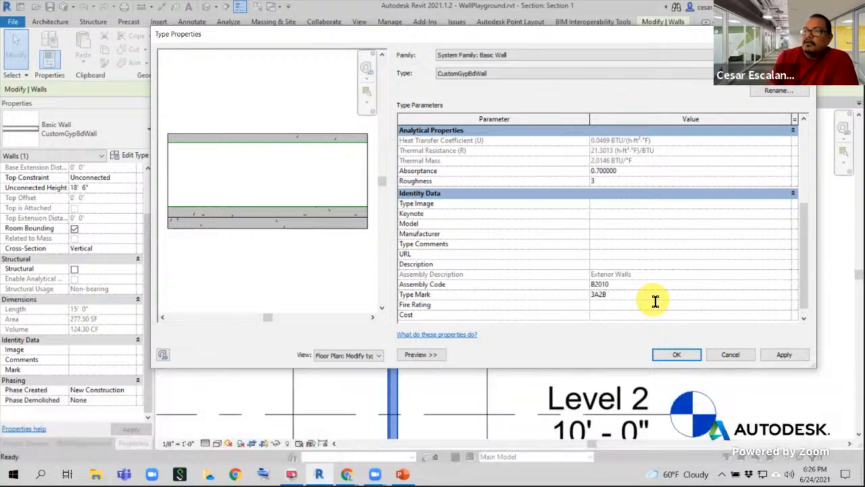
key("BackSpace")
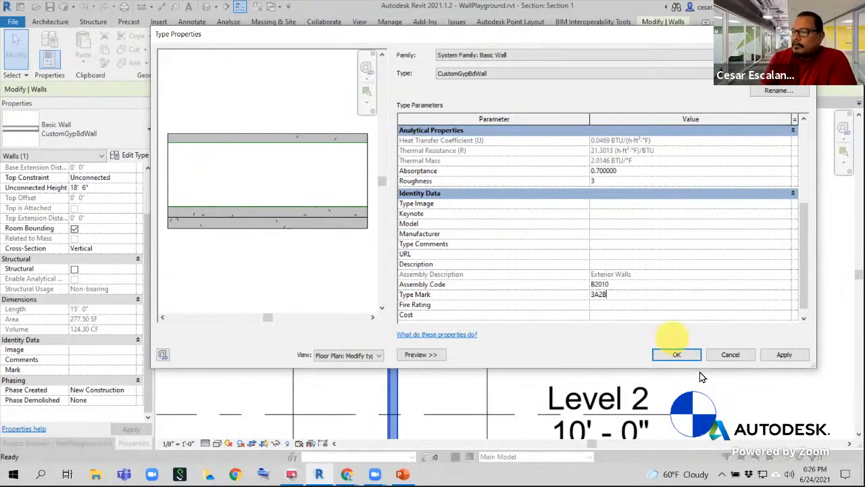
left_click(785, 354)
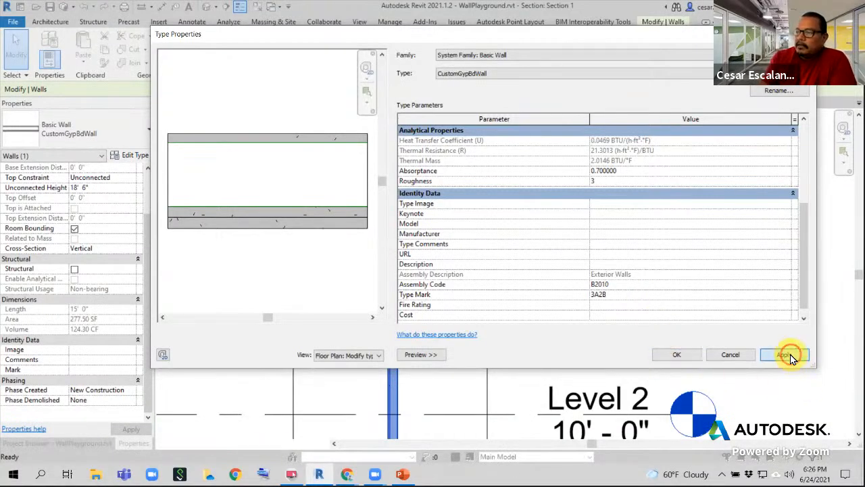
left_click(672, 355)
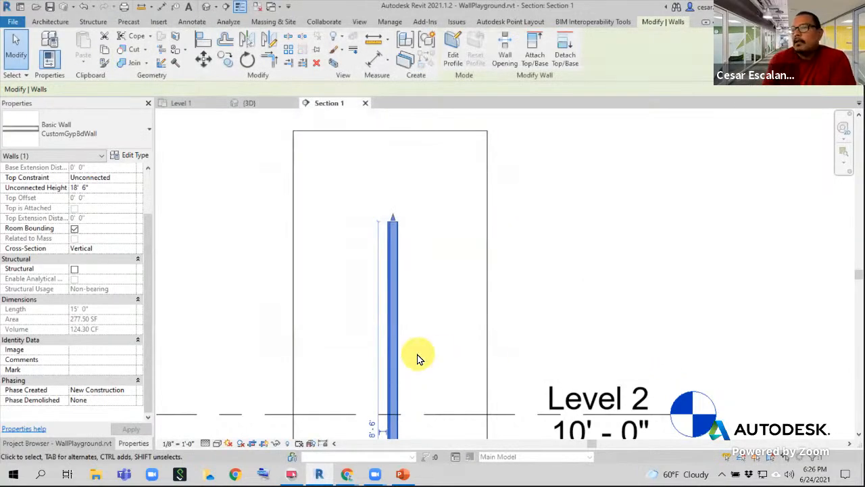
Check the Type Mark in the CustomGypBdWall type's identity data, accept the type properties, and clear the selection
left_click(578, 288)
left_click(394, 268)
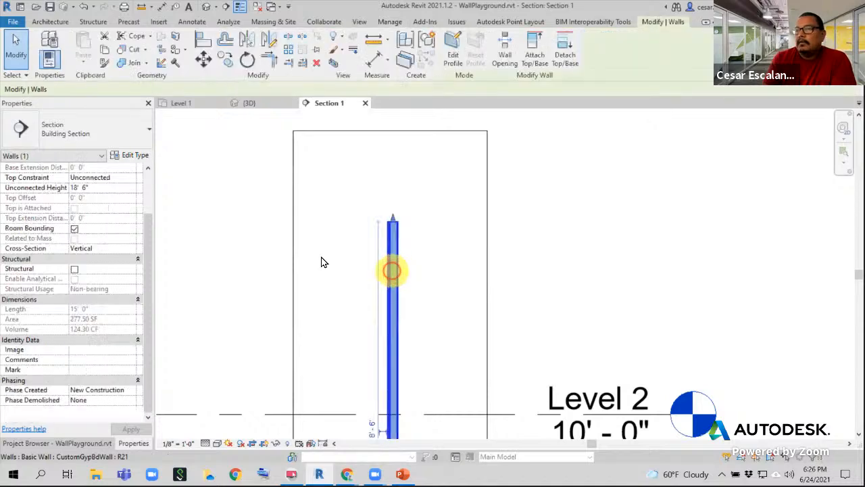
left_click(129, 155)
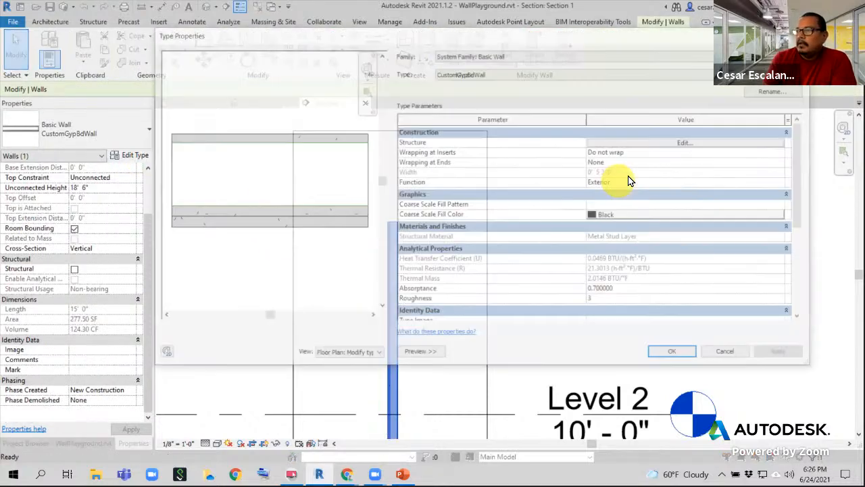
scroll(625, 210, "down", 5)
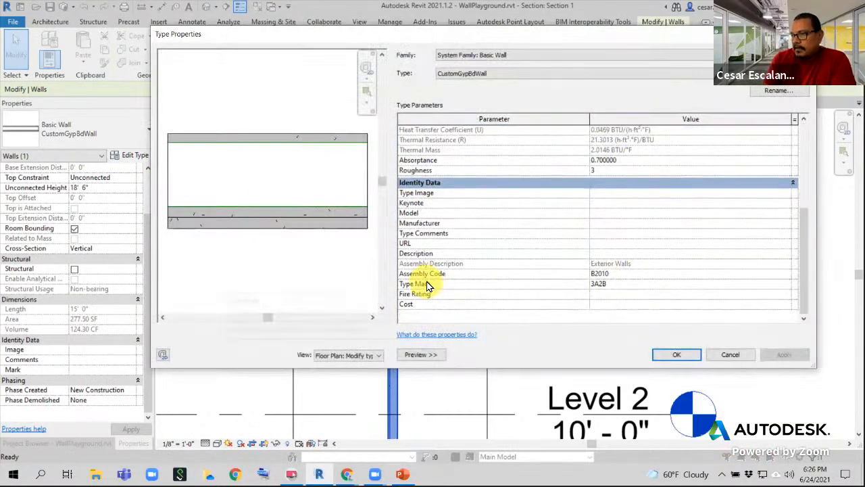
left_click(701, 284)
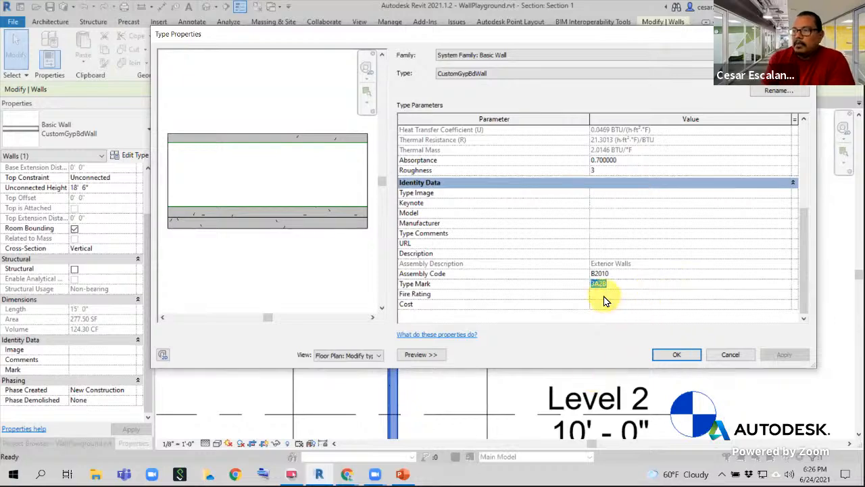
left_click(682, 353)
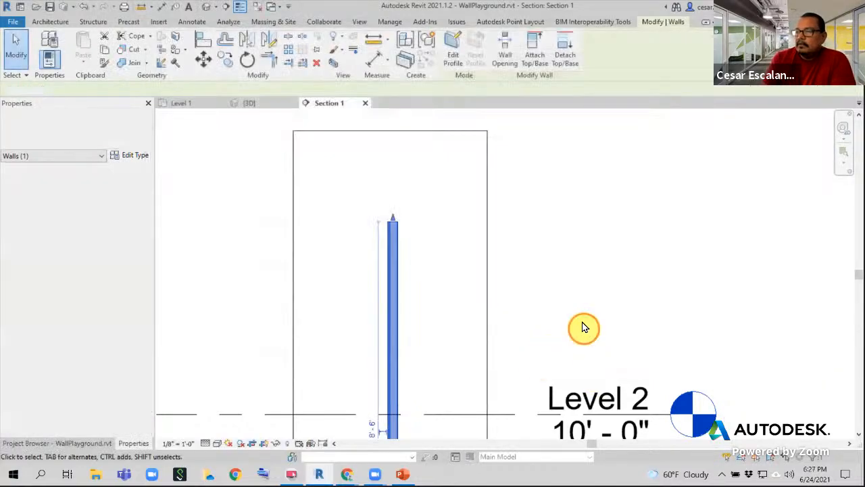
left_click(584, 330)
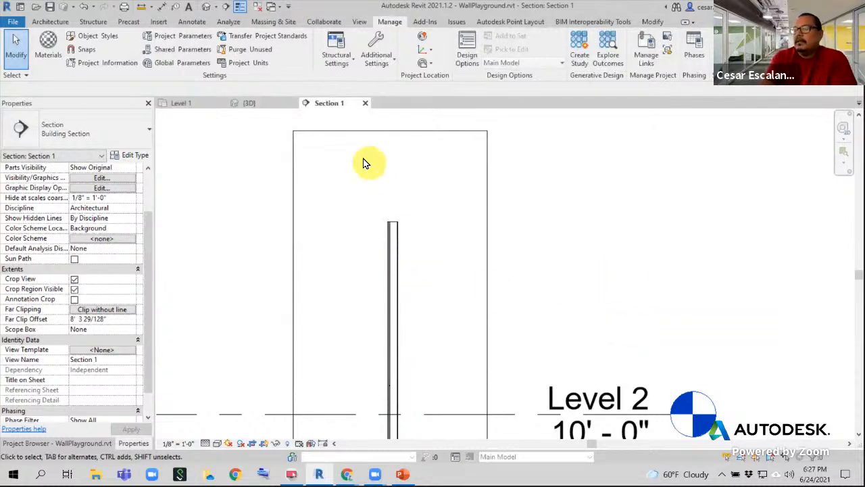
Tag the CustomGypBdWall wall by category in Section 1, using a horizontal tag with an attached leader
left_click(190, 25)
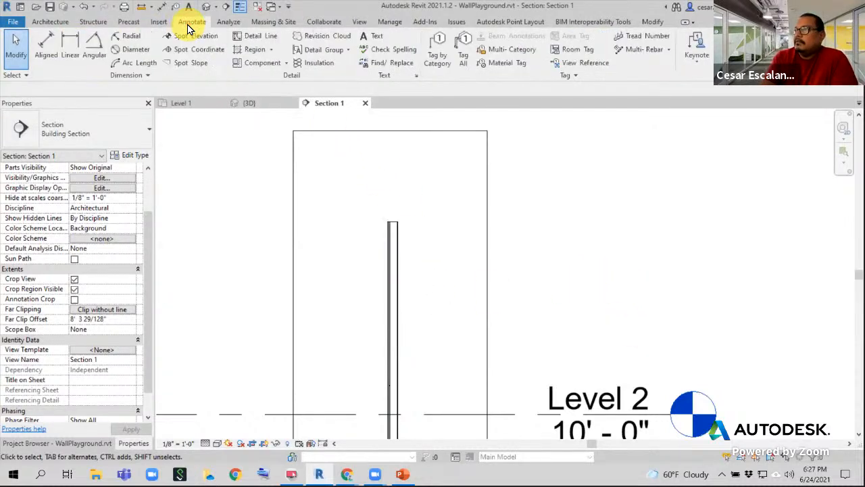
left_click(438, 51)
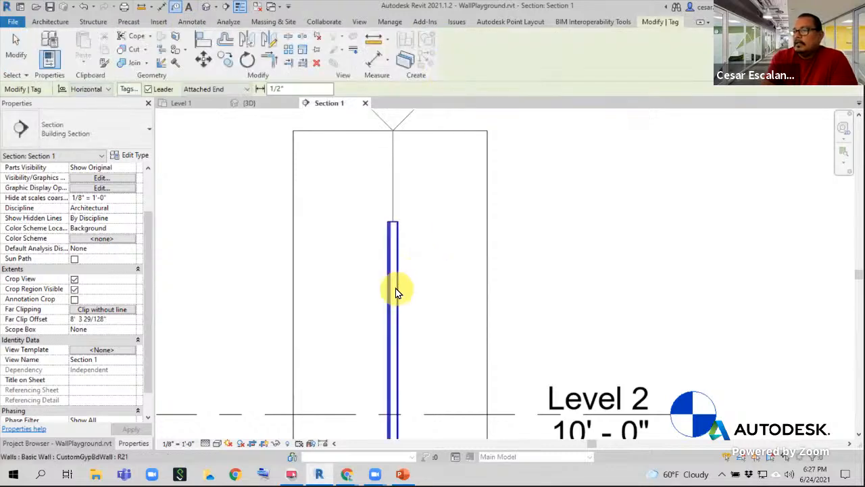
scroll(398, 289, "down", 2)
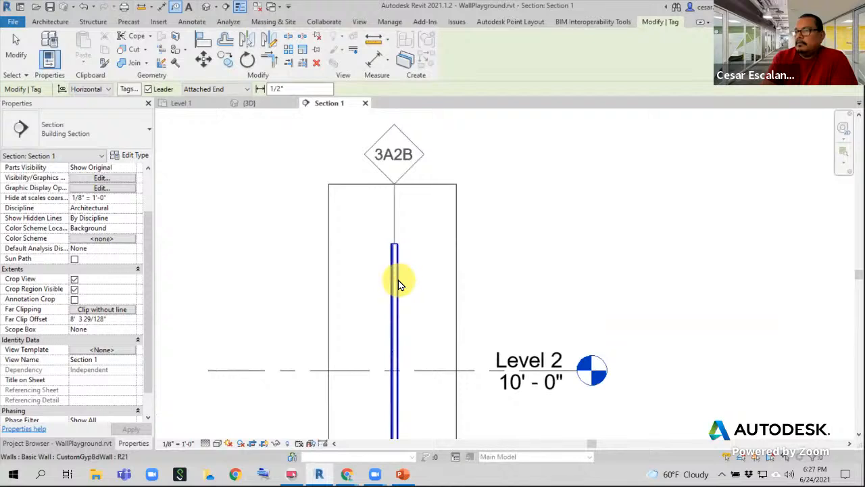
left_click(399, 281)
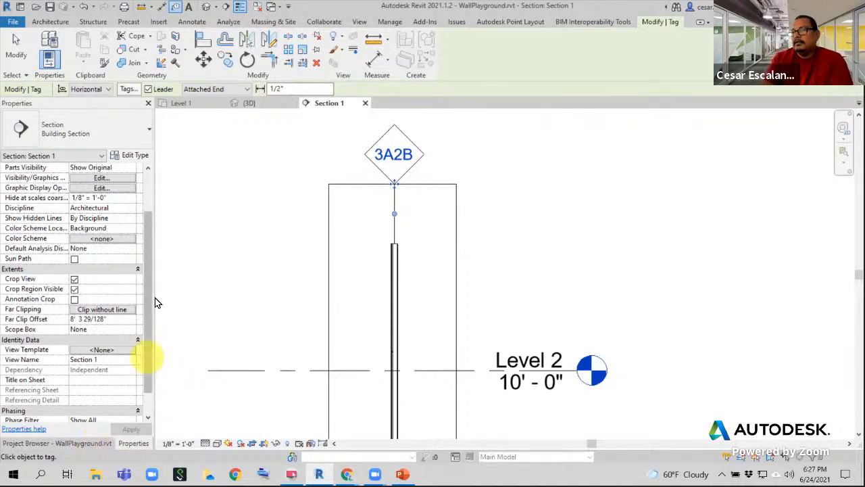
Tag the CustomGypBdWall wall and the generic wall directly below it in the Level 1 plan, and end the tagging
left_click(186, 103)
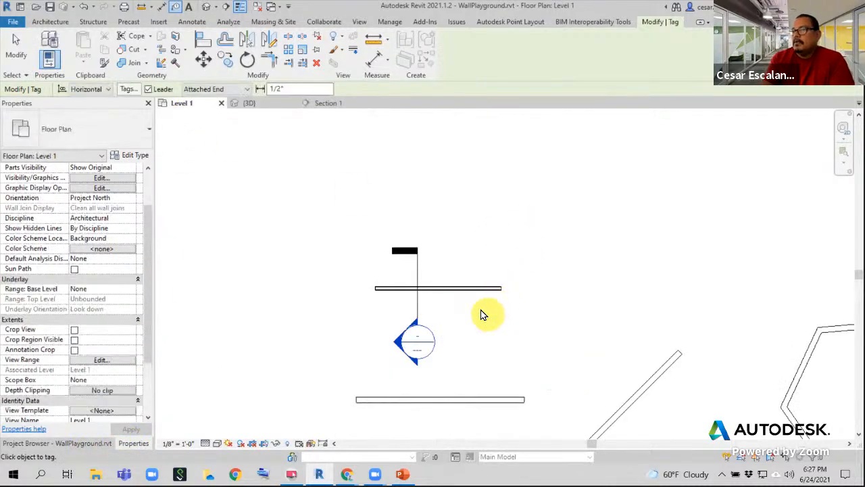
left_click(442, 288)
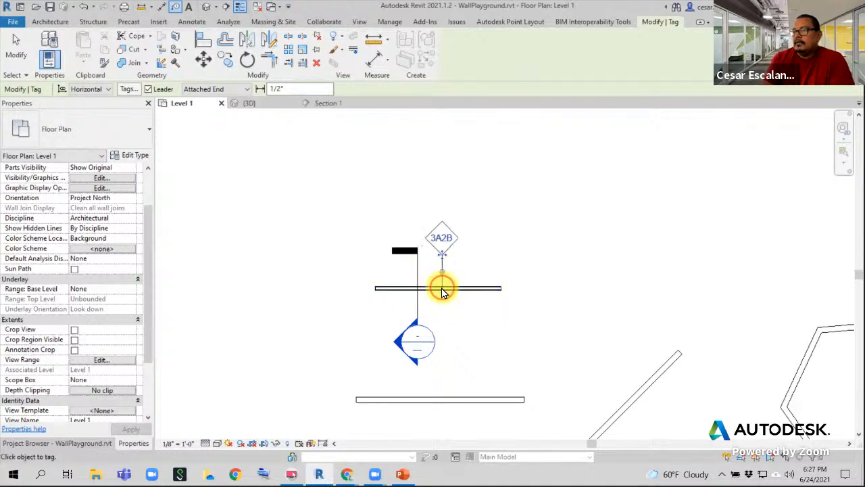
left_click(469, 398)
middle_click_drag(561, 338, 474, 271)
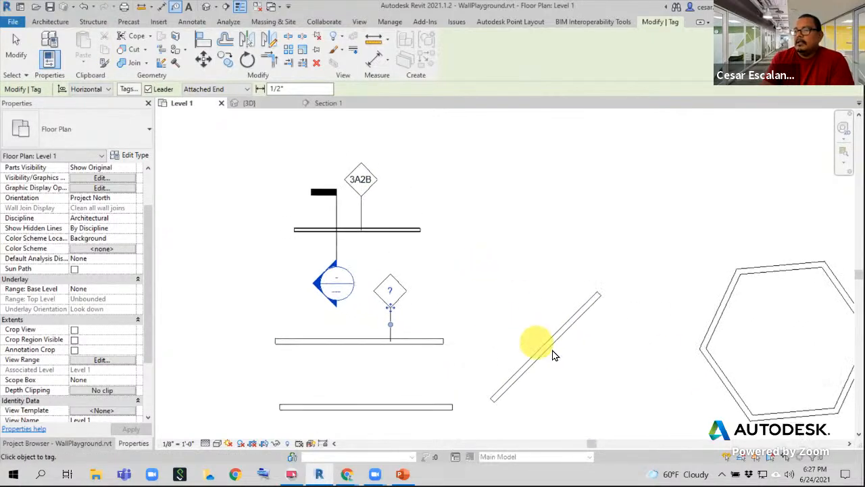
left_click(15, 50)
left_click(344, 292)
scroll(382, 333, "up", 2)
scroll(465, 286, "down", 2)
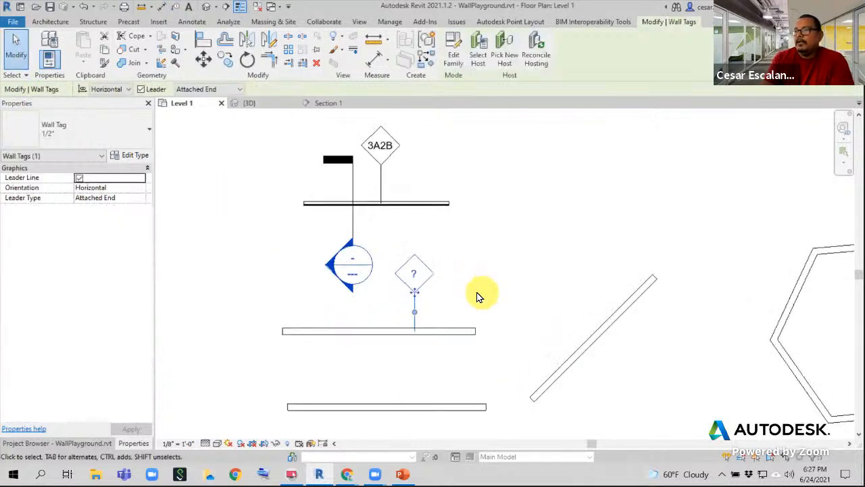
left_click(15, 50)
left_click(463, 315)
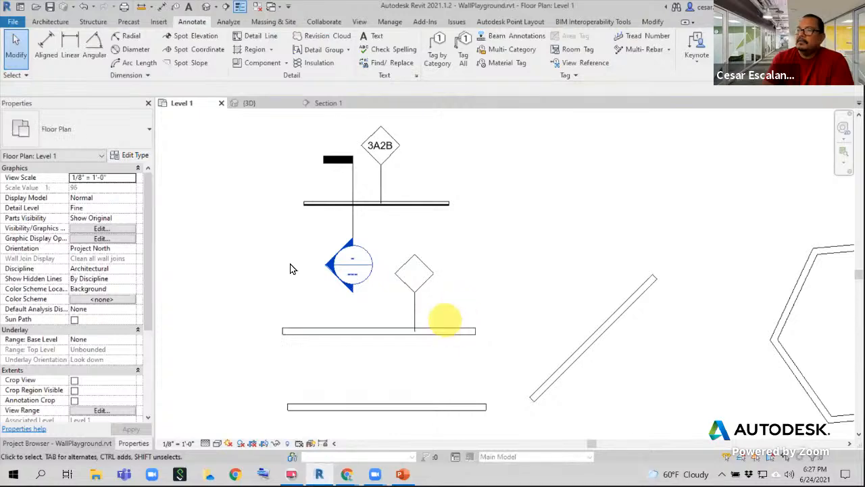
Set the Type Mark of the Generic - 8" wall type to BB and clear the selection
left_click(468, 334)
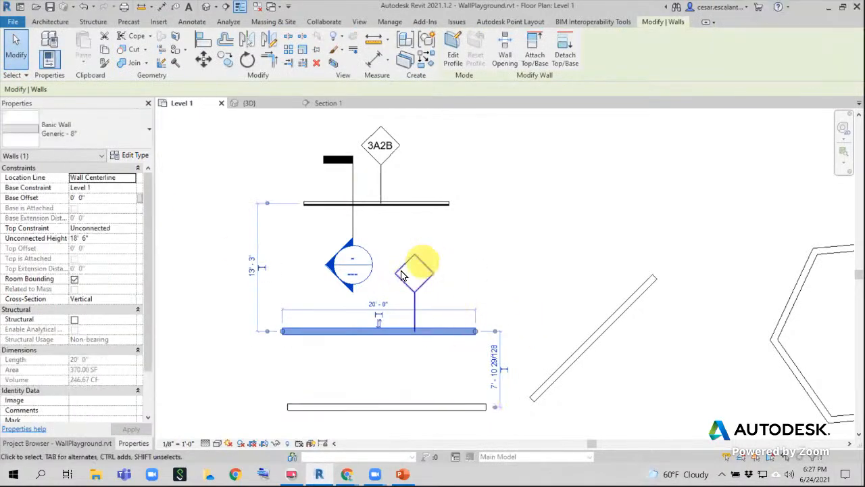
left_click(132, 156)
scroll(741, 288, "down", 4)
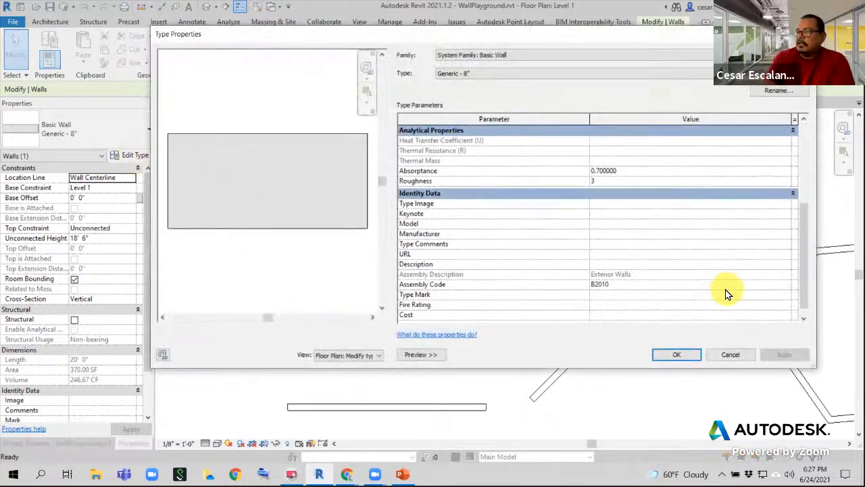
left_click(614, 295)
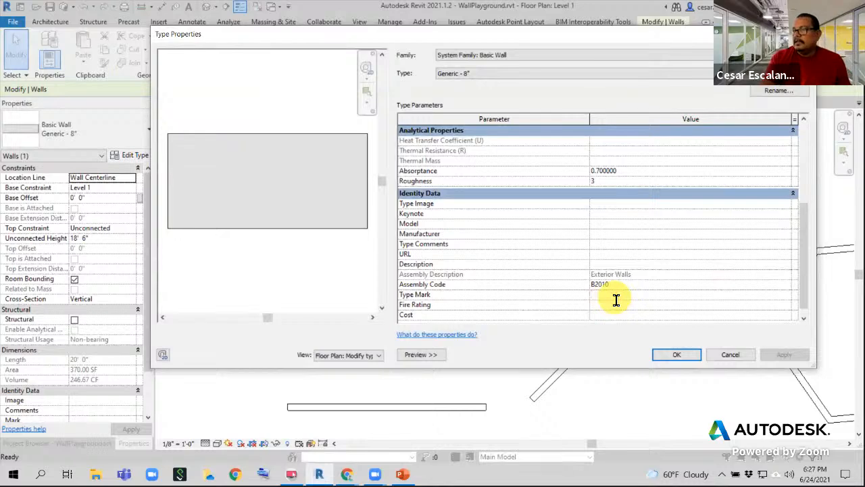
type("BB")
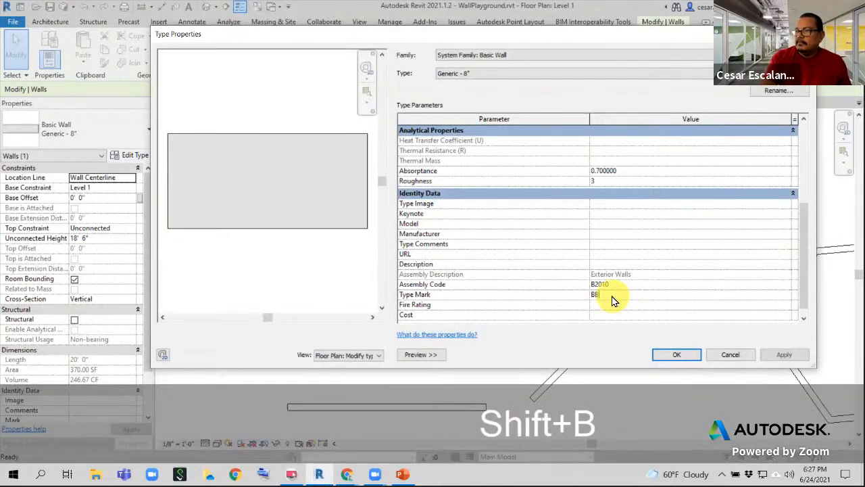
left_click(677, 355)
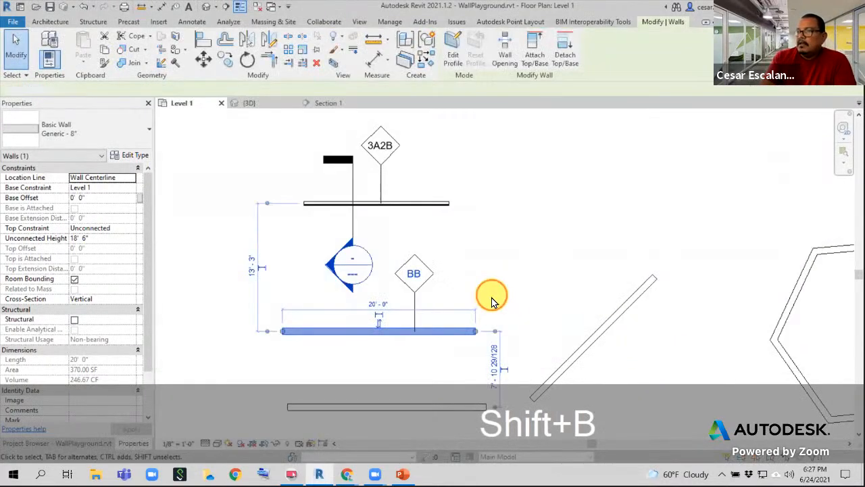
left_click(490, 300)
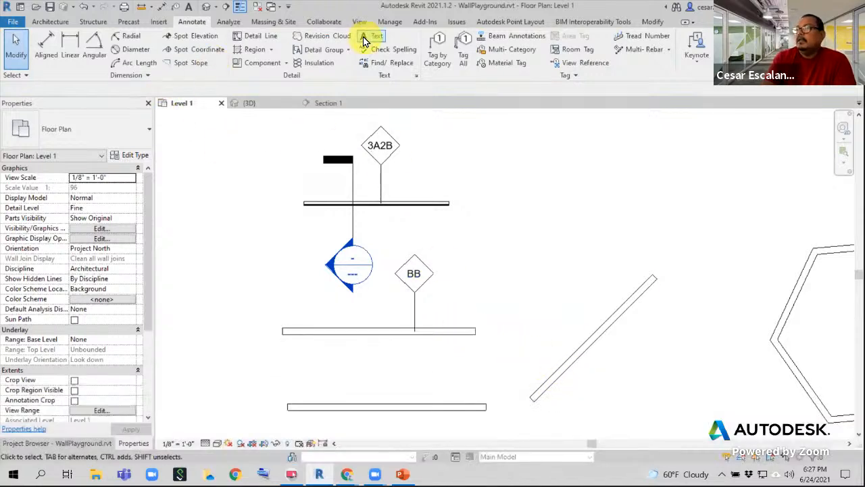
Tag the lowest horizontal wall by category with a leader, and end the tagging
left_click(436, 54)
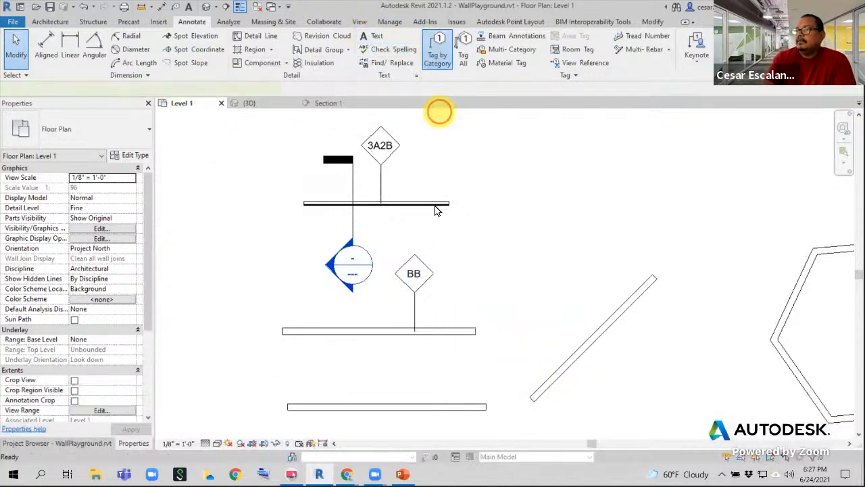
left_click(443, 405)
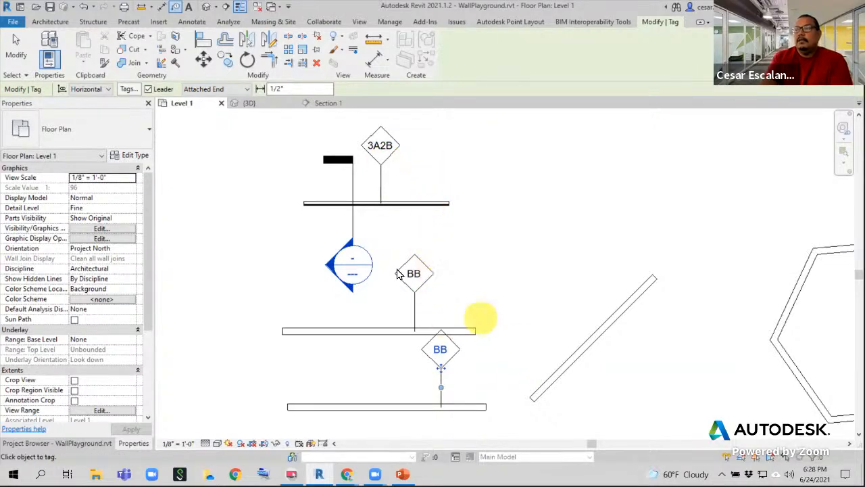
left_click(15, 51)
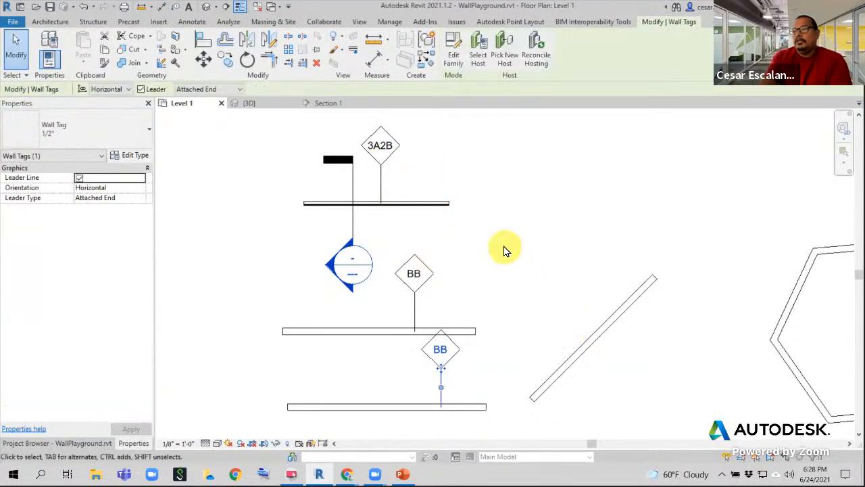
key("Escape")
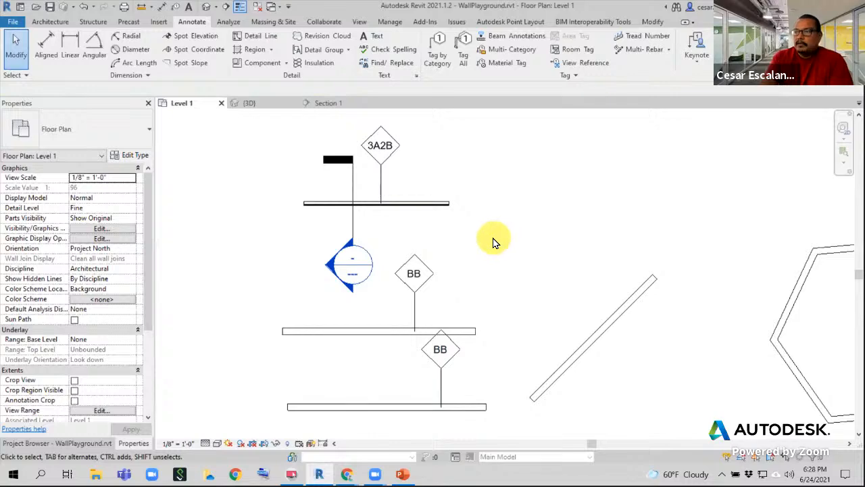
Set the Type Mark of the CustomGypBdWall type to 3A2C, accept it, and clear the selection
scroll(493, 242, "up", 1)
middle_click_drag(473, 228, 367, 311)
left_click(354, 277)
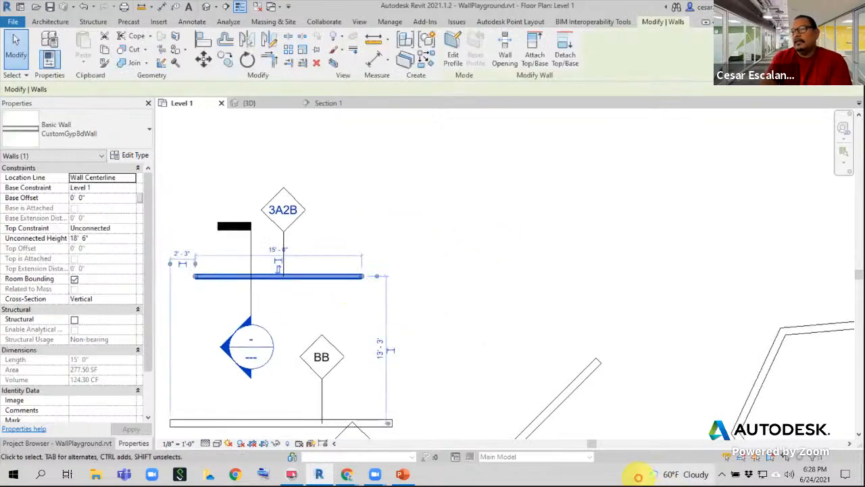
left_click(129, 155)
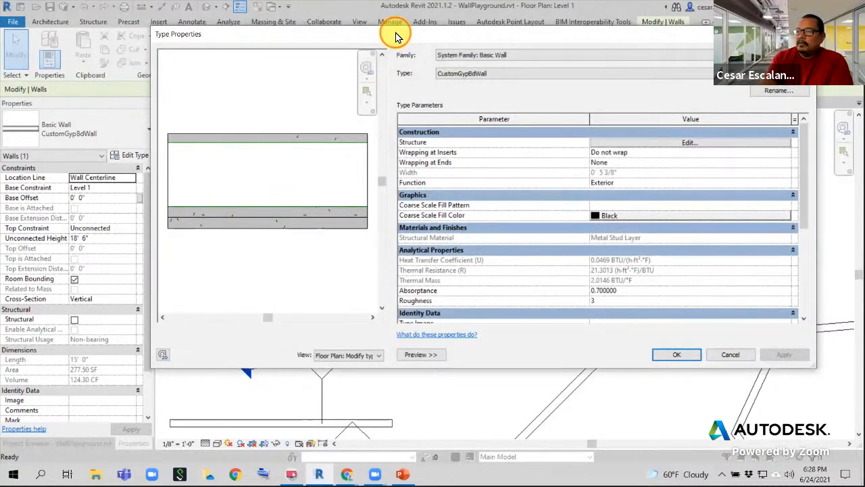
left_click_drag(398, 37, 563, 41)
scroll(716, 245, "down", 3)
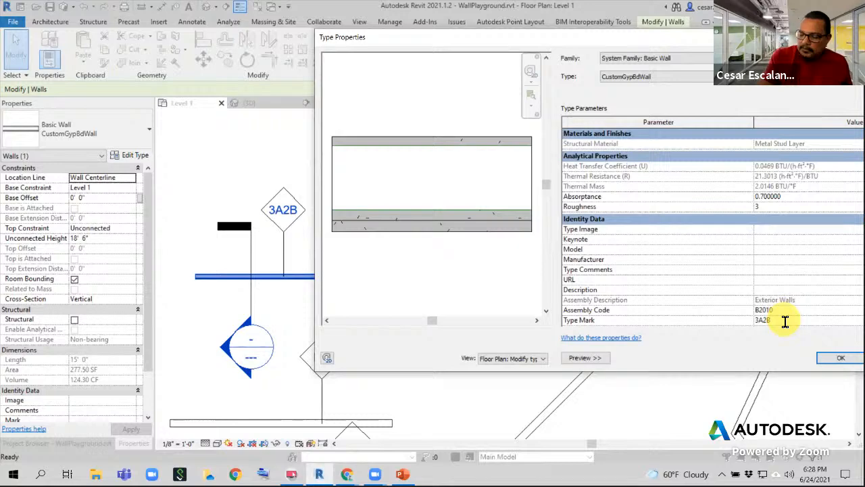
key("BackSpace")
type("C")
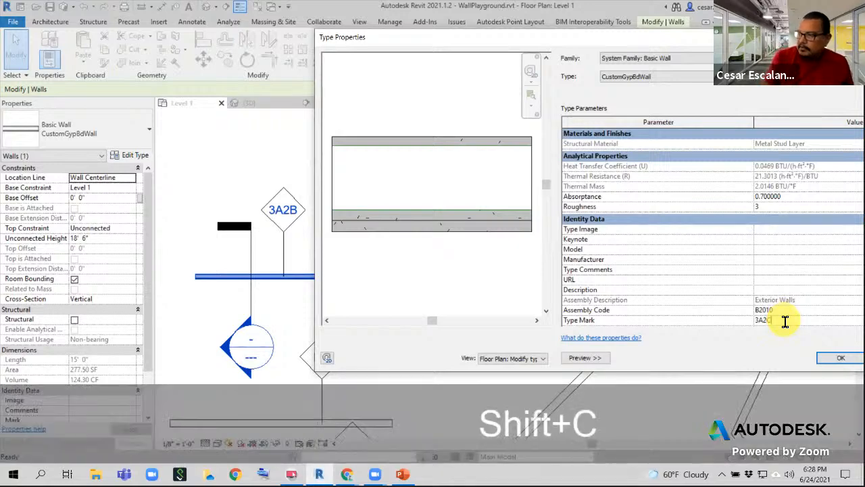
left_click(824, 356)
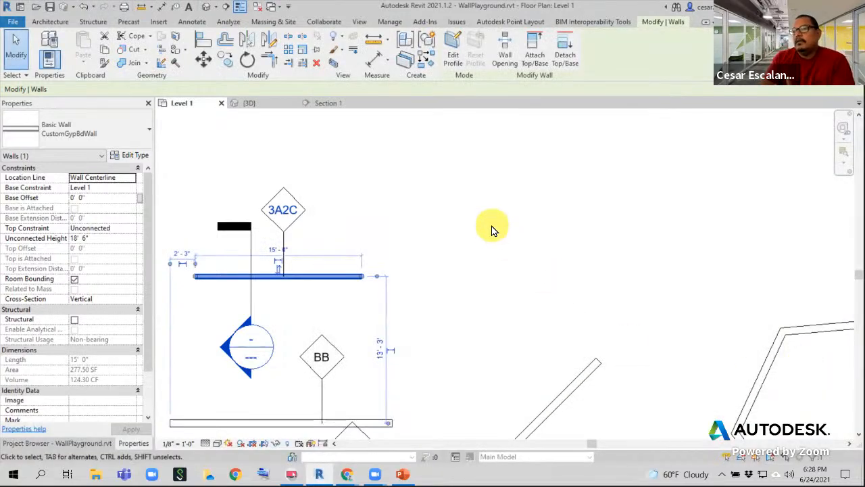
left_click(450, 237)
Examine the wall tags in the Level 1 plan and the layers of the CustomGypBdWall wall up close
scroll(459, 240, "down", 2)
mouse_move(483, 244)
middle_mouse_down()
mouse_move(386, 223)
mouse_move(565, 228)
middle_mouse_up()
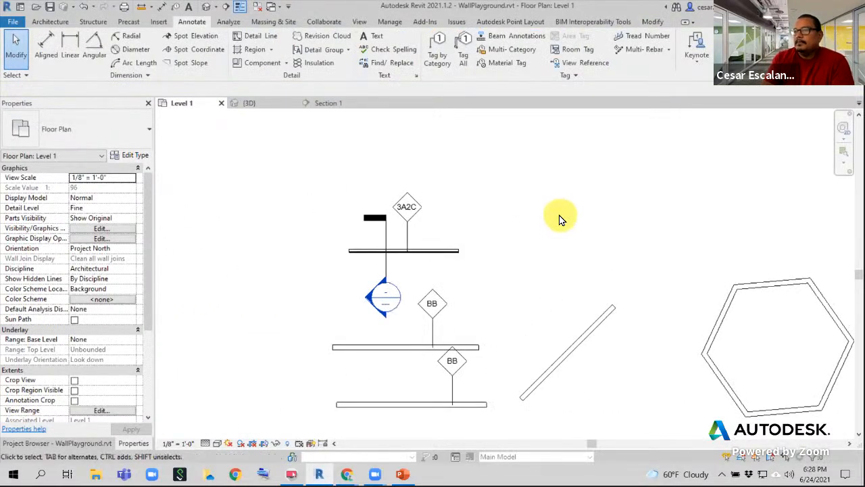
scroll(565, 222, "up", 2)
middle_click_drag(575, 232, 491, 225)
scroll(230, 284, "up", 2)
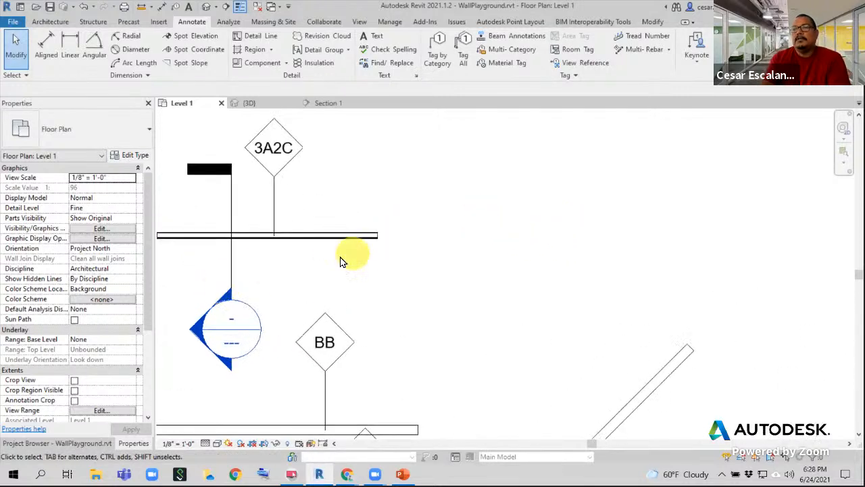
scroll(322, 256, "up", 2)
middle_click_drag(321, 255, 485, 264)
scroll(485, 265, "down", 2)
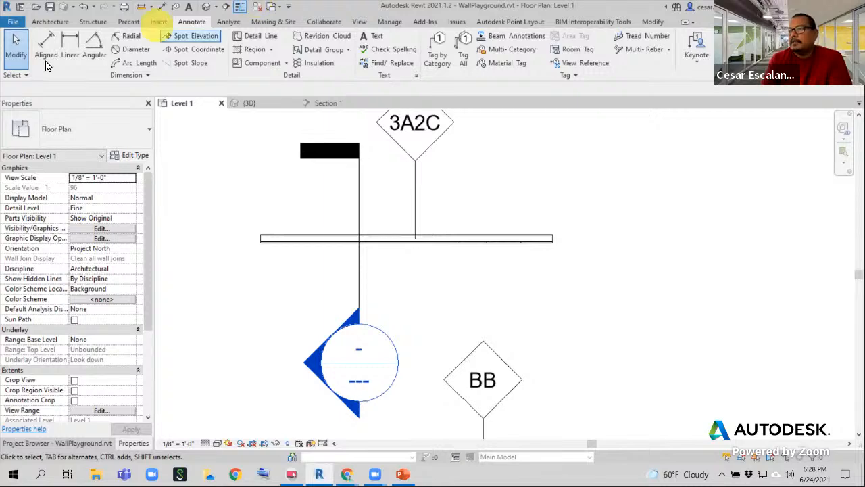
Open the layer assembly of the CustomGypBdWall type and examine which finish layers wrap
left_click(284, 241)
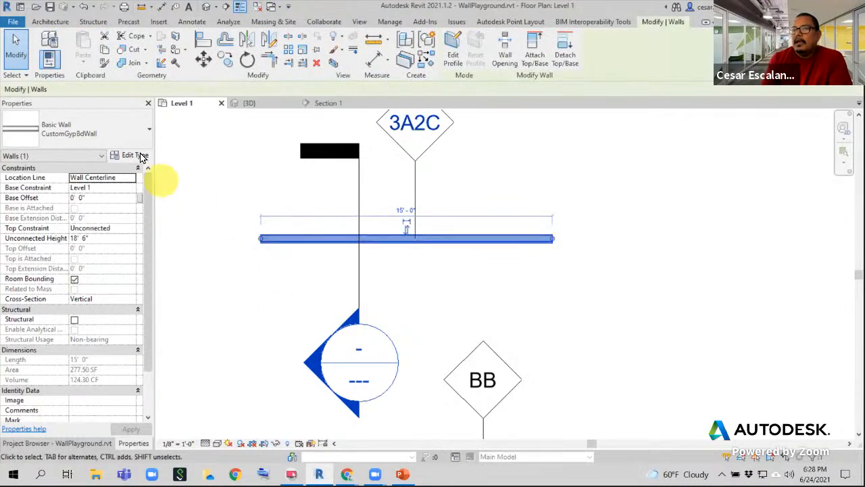
double_click(394, 200)
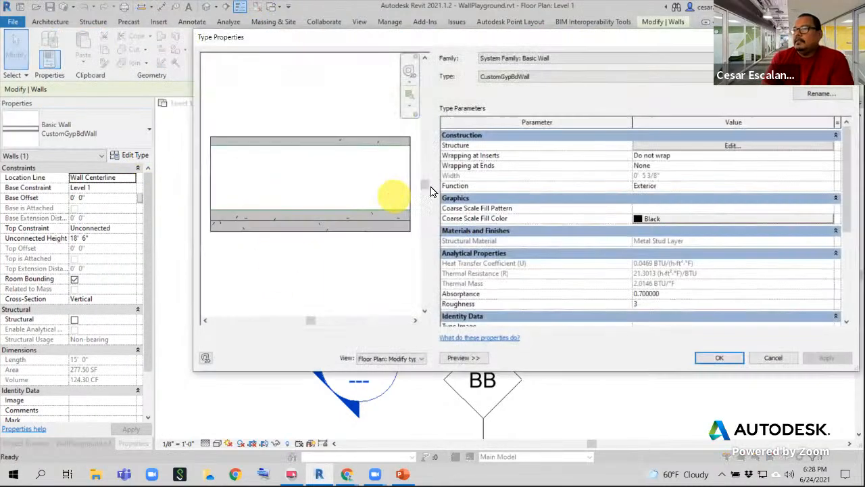
left_click(730, 146)
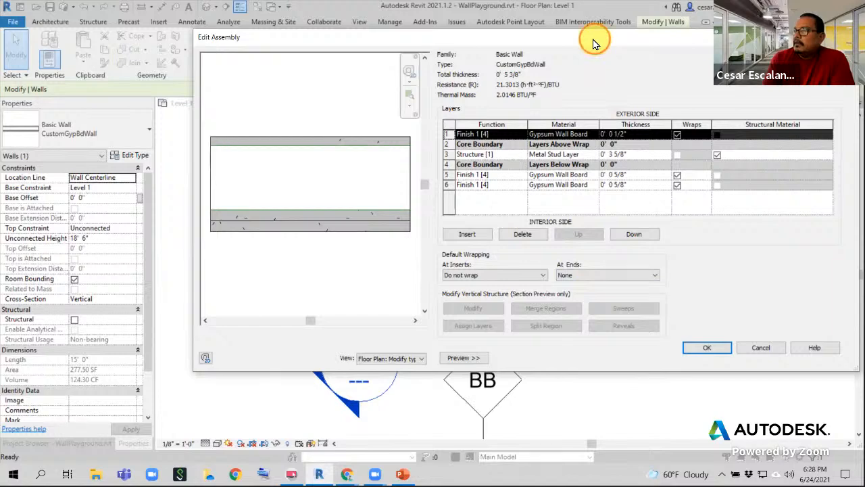
left_click_drag(595, 38, 438, 47)
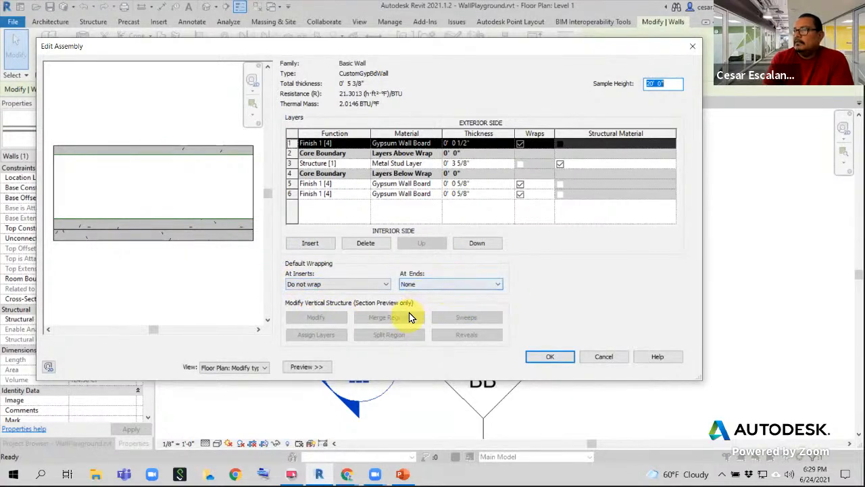
left_click(520, 194)
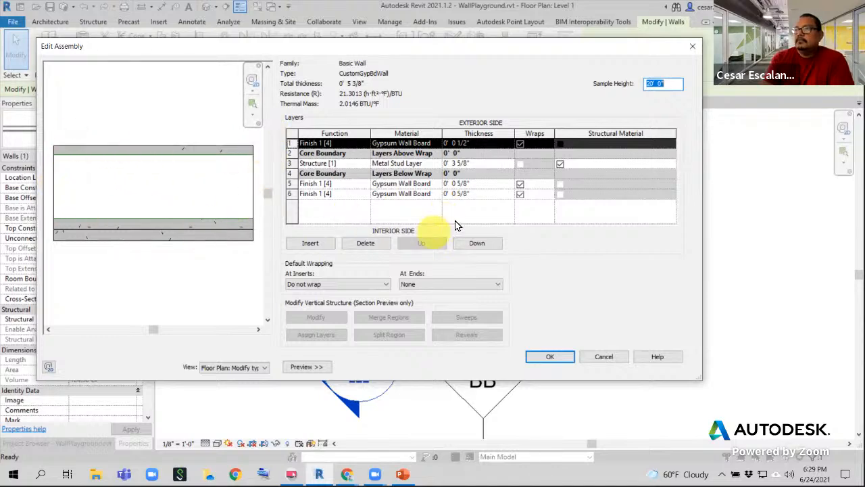
left_click(521, 144)
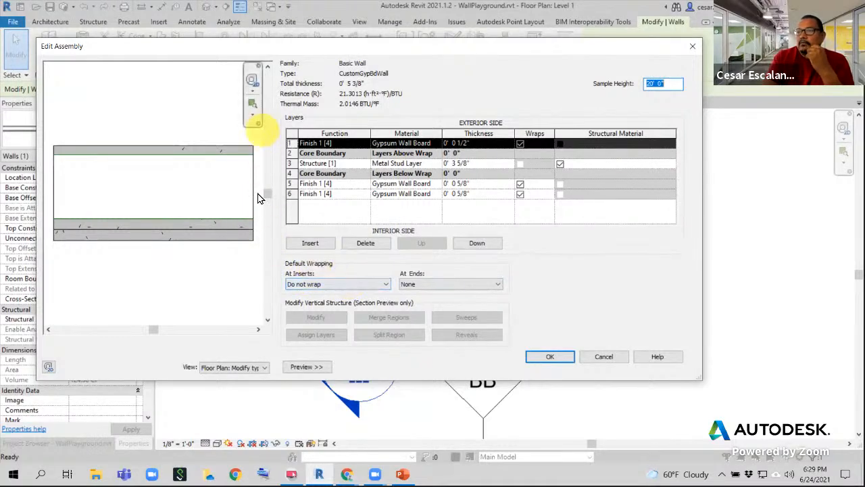
Try Interior and Exterior as the default wrapping at the wall ends, comparing both in the preview
left_click(416, 283)
left_click(422, 287)
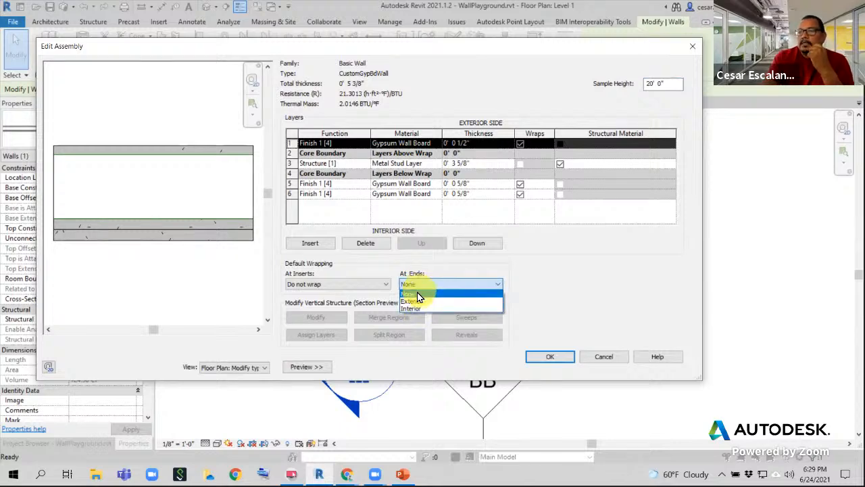
left_click(417, 305)
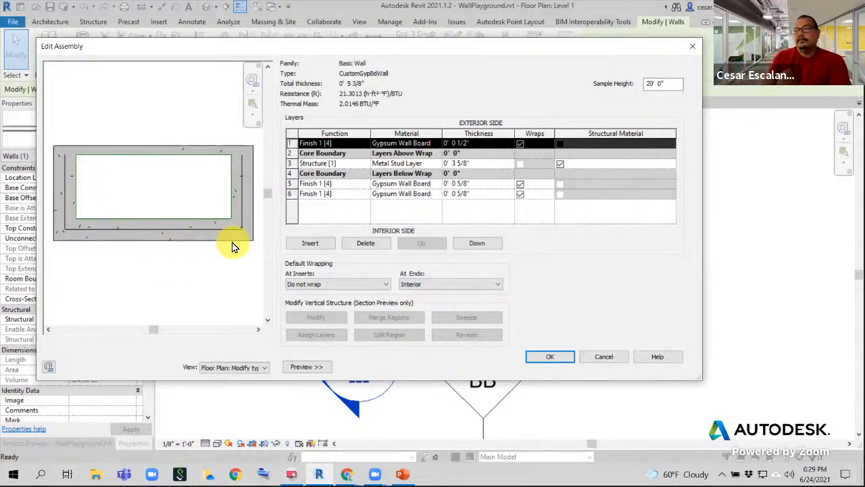
left_click(414, 284)
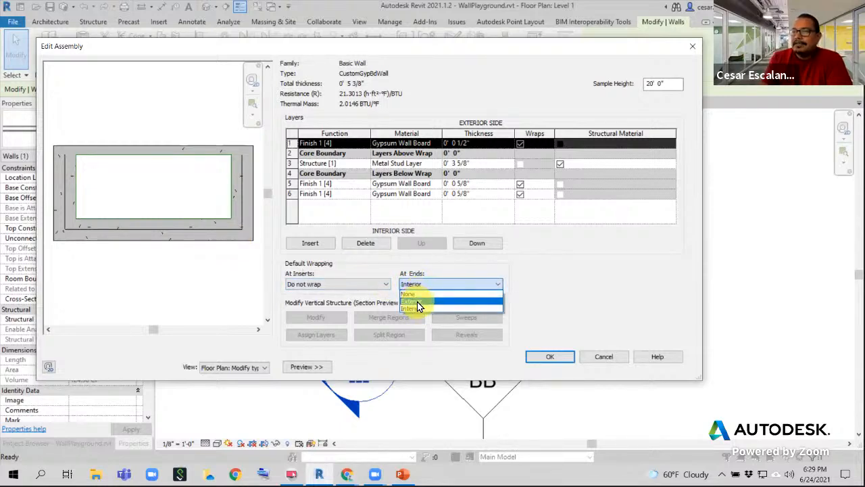
left_click(417, 301)
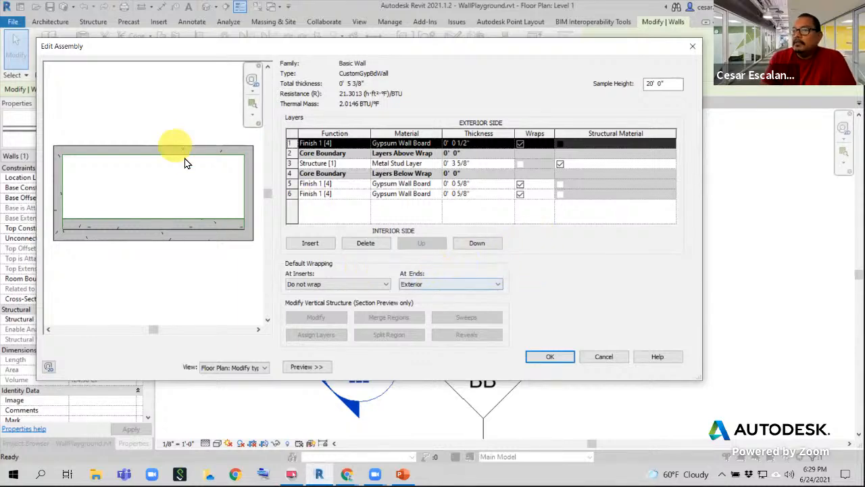
Turn wrapping off and back on for the exterior finish layer and for both interior finish layers
left_click(522, 144)
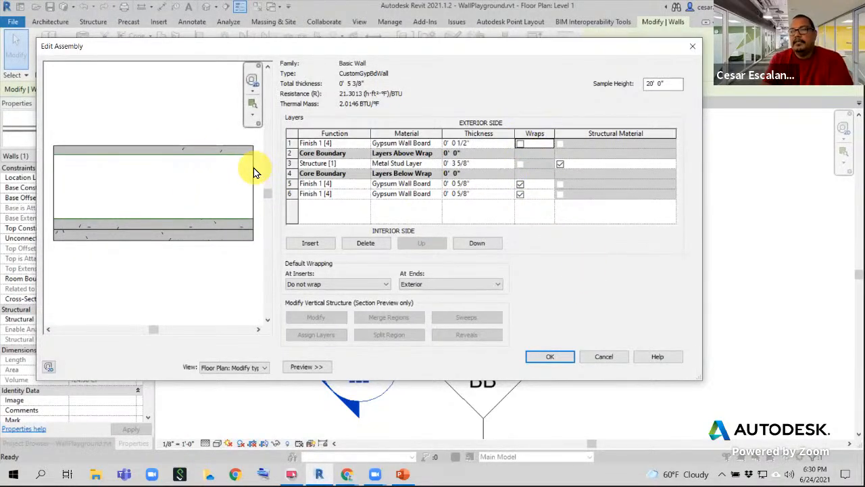
left_click(520, 144)
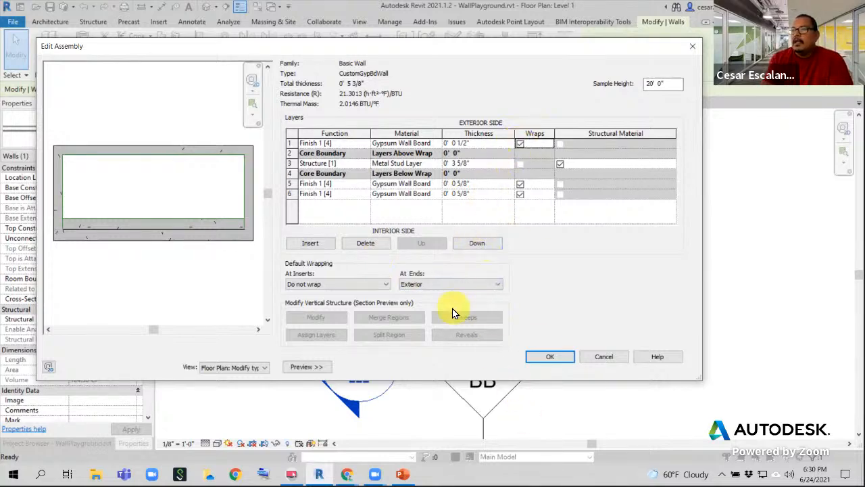
left_click(520, 184)
left_click(521, 194)
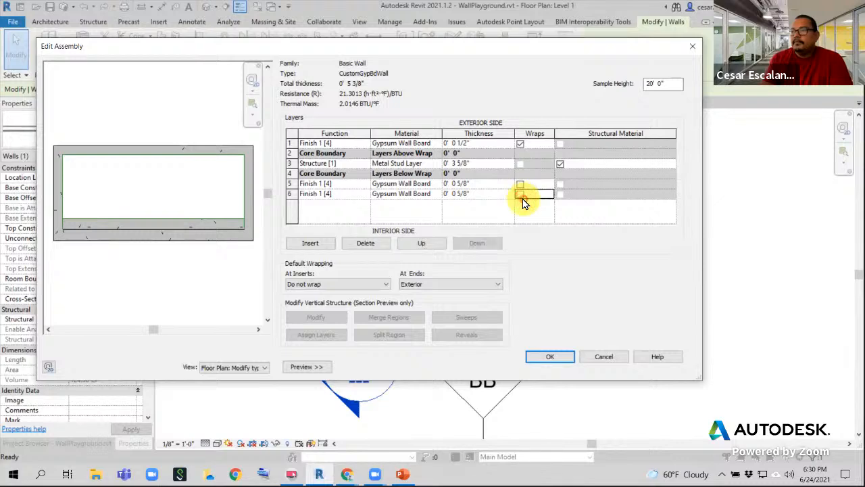
left_click(520, 194)
left_click(520, 184)
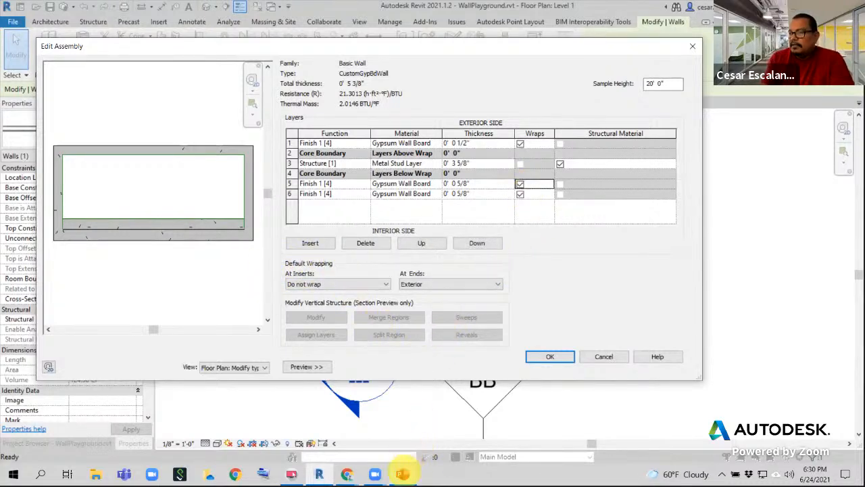
Switch to PowerPoint, circle both jambs of the window insert diagram on wrapping slide 36, clear the markup, and return to Revit
left_click(402, 474)
left_click(74, 353)
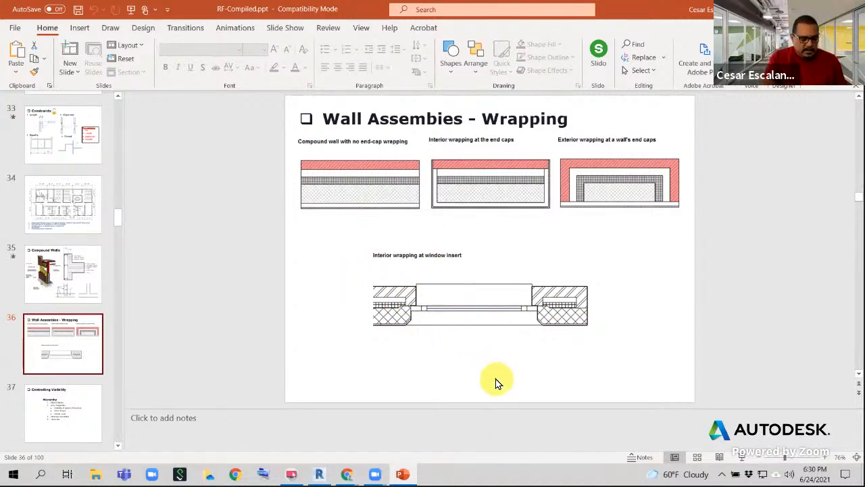
key("ctrl+d")
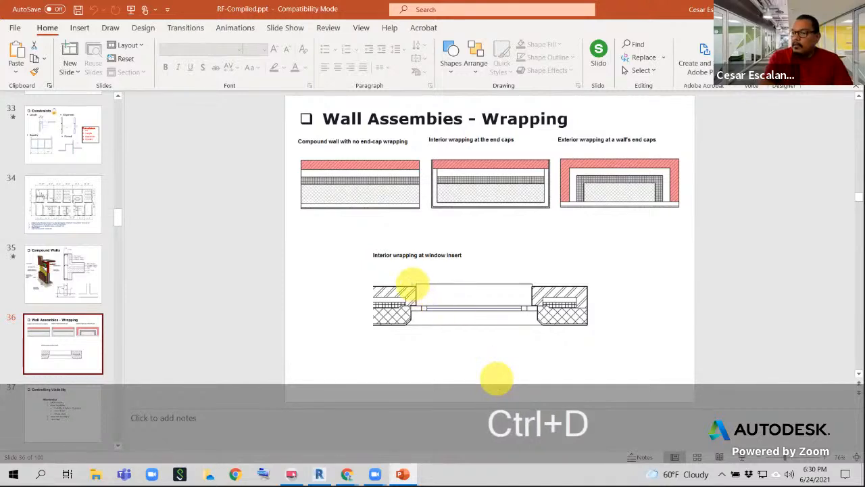
mouse_move(411, 281)
left_mouse_down()
mouse_move(392, 291)
mouse_move(399, 334)
mouse_move(421, 294)
mouse_move(414, 283)
left_mouse_up()
mouse_move(537, 277)
left_mouse_down()
mouse_move(521, 296)
mouse_move(546, 332)
mouse_move(539, 273)
left_mouse_up()
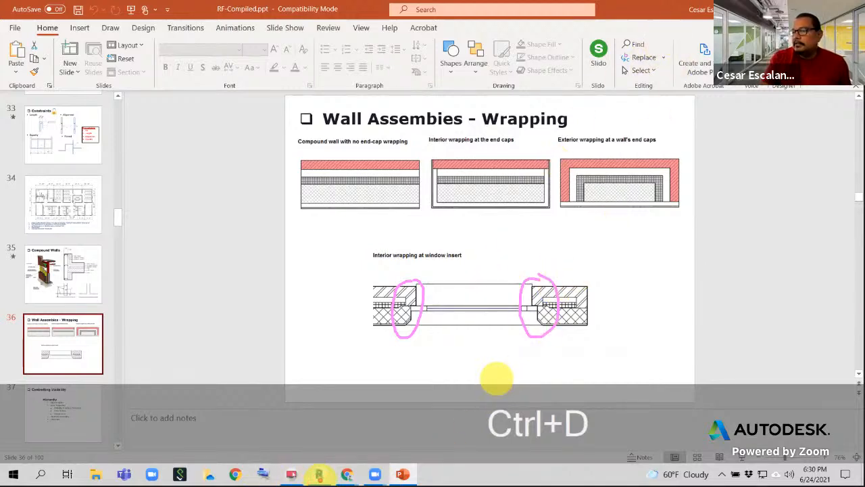
key("Escape")
key("Escape")
left_click(319, 474)
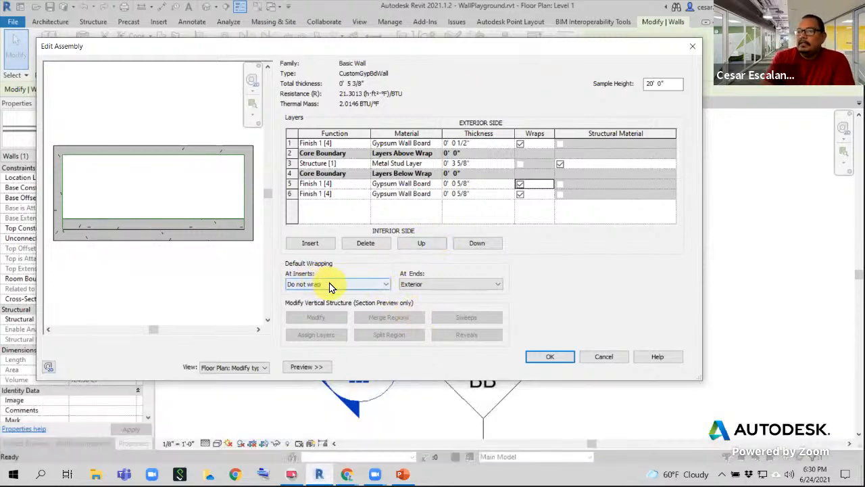
Try Both as the default wrapping at inserts
left_click(330, 283)
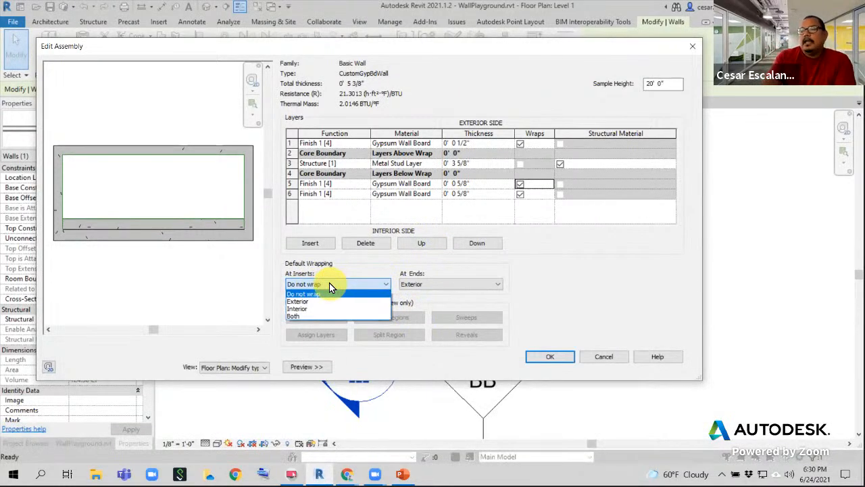
left_click(302, 315)
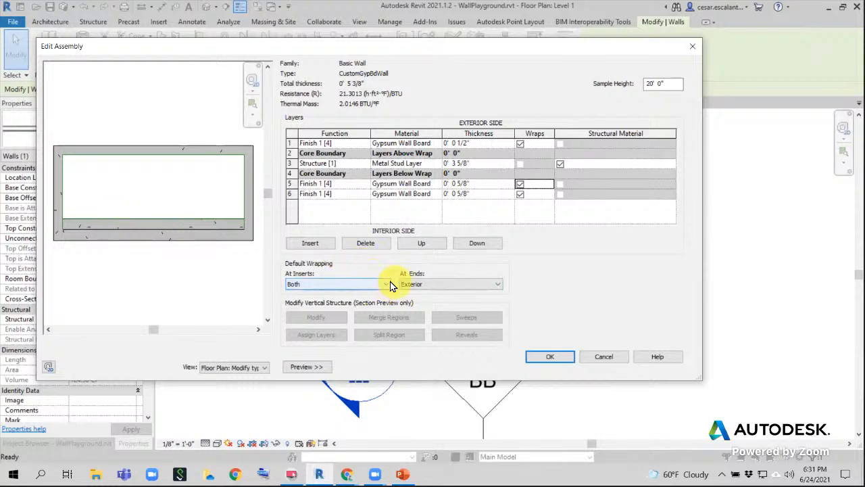
Set the default wrapping to None at ends and Do not wrap at inserts, and accept the assembly
left_click(437, 284)
left_click(420, 293)
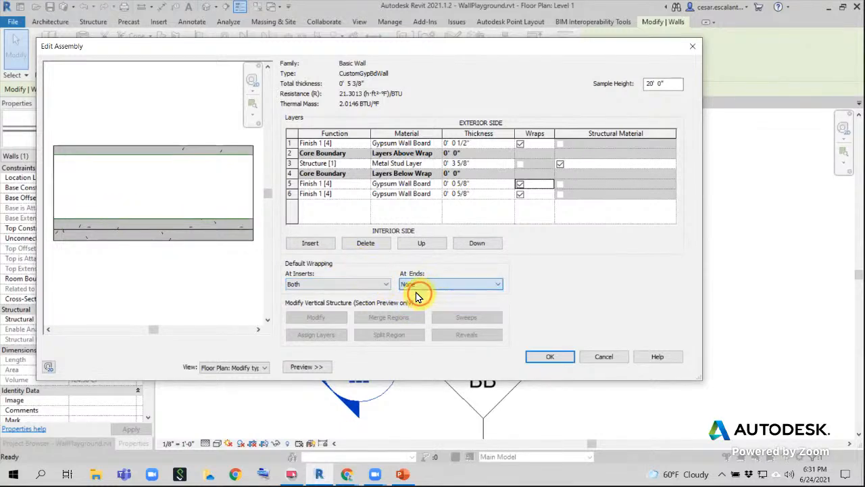
left_click(369, 286)
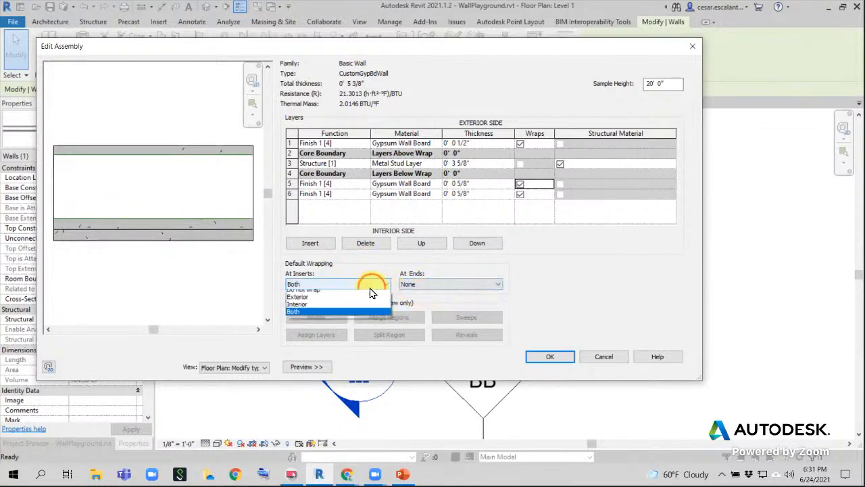
left_click(330, 290)
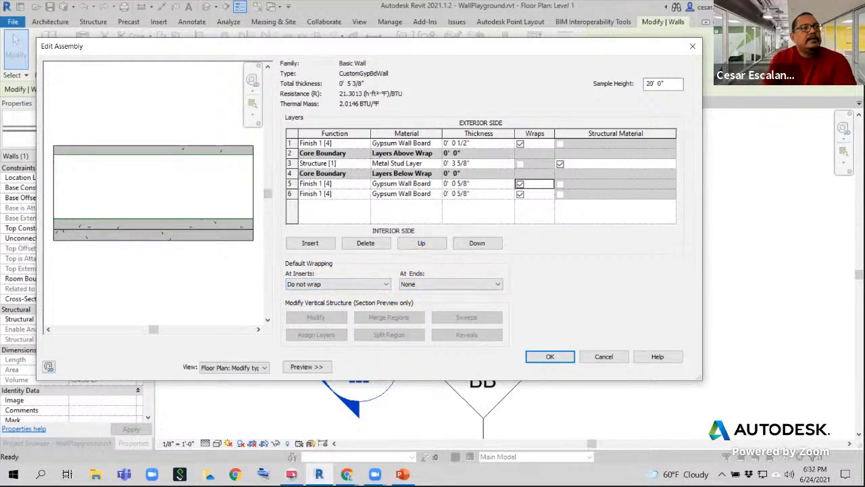
left_click(548, 359)
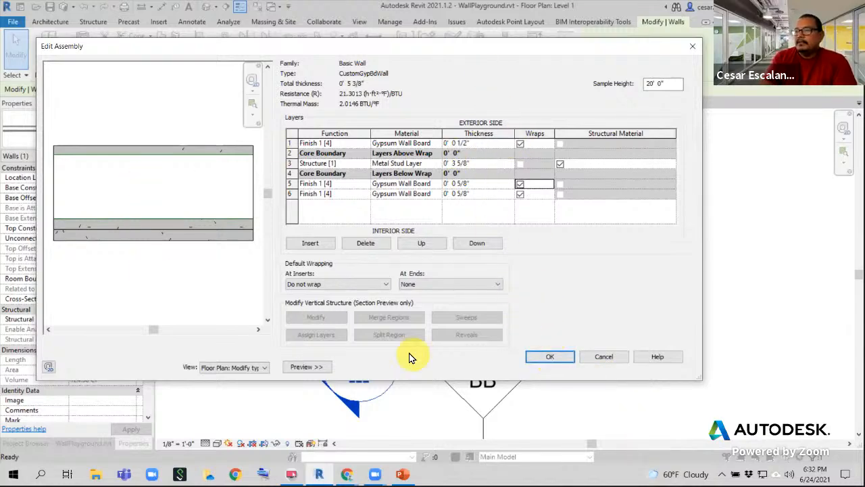
left_click(534, 359)
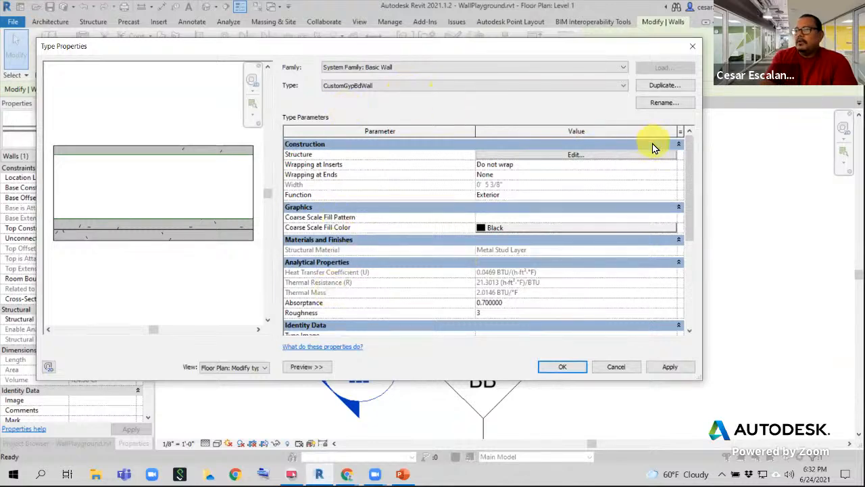
Recheck the wall type's layer assembly, accept the type properties, and clear the selection
left_click(558, 154)
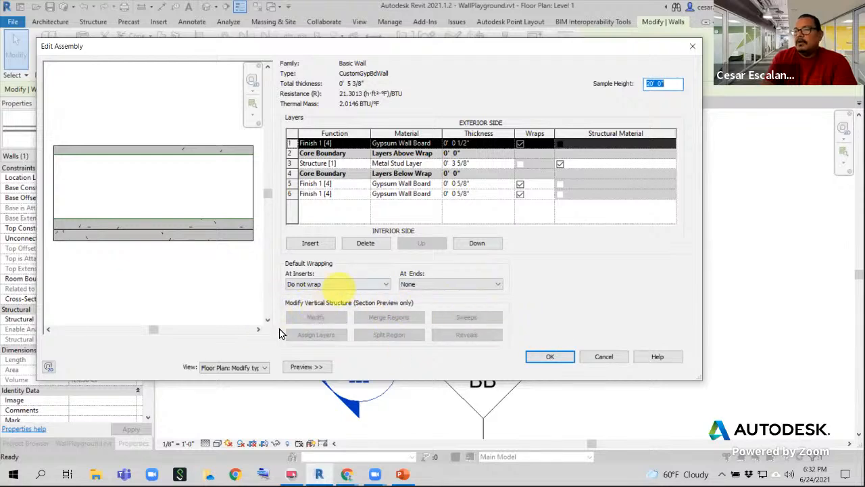
left_click(548, 357)
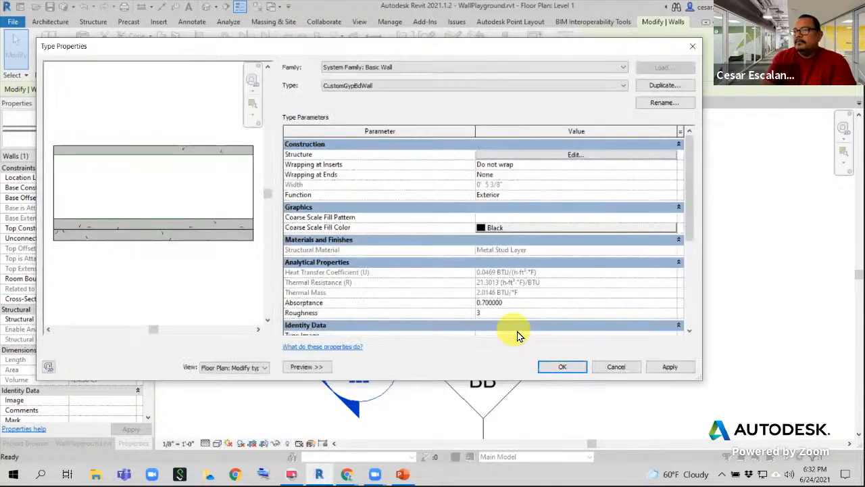
left_click(564, 368)
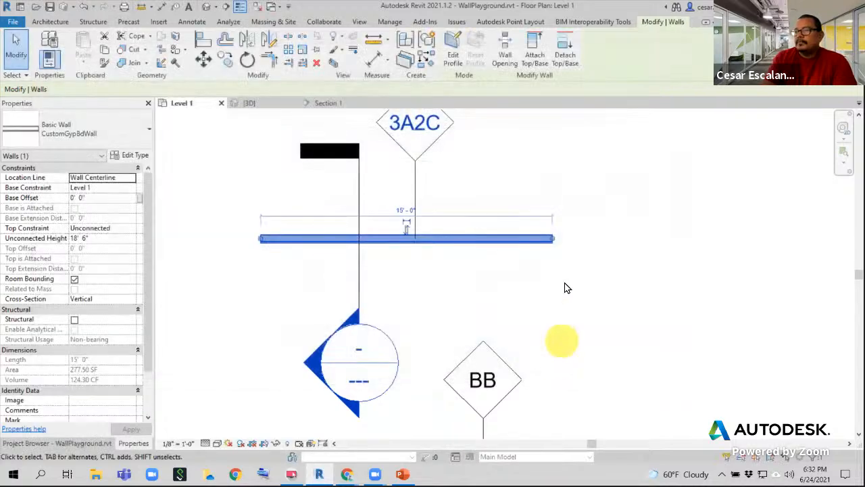
left_click(566, 286)
Open the type properties of the 3A2C wall, mark its System Family: Basic Wall entry with an on-screen annotation, and close the dialog
middle_click_drag(568, 289, 533, 272)
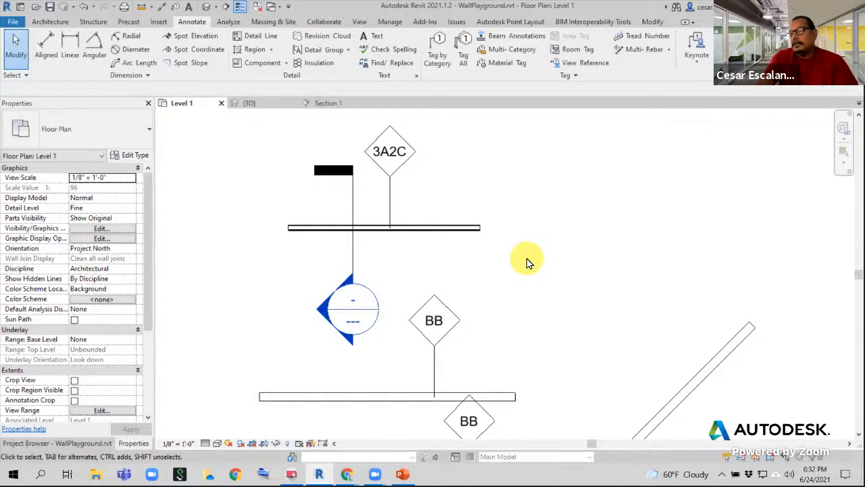
middle_click_drag(535, 251, 512, 256)
scroll(451, 259, "up", 2)
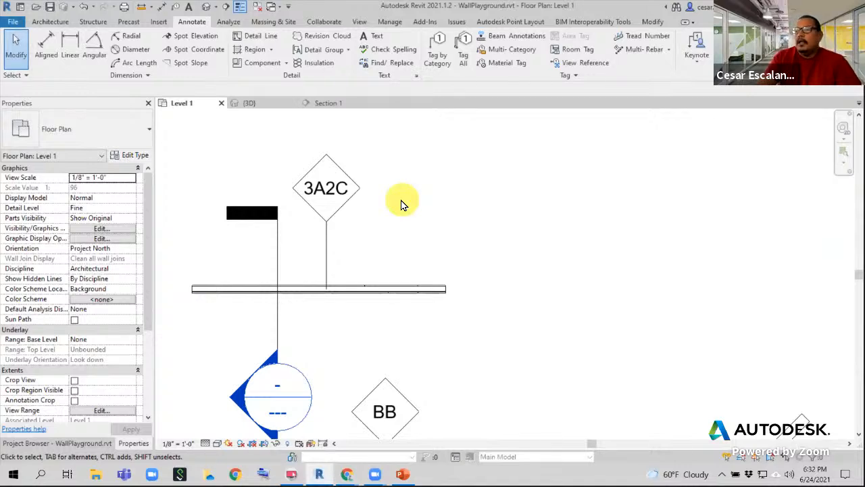
left_click(408, 289)
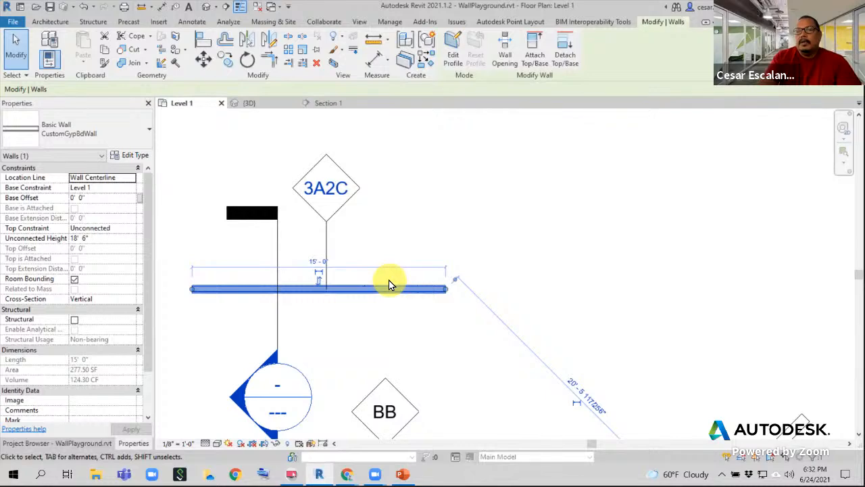
left_click(131, 155)
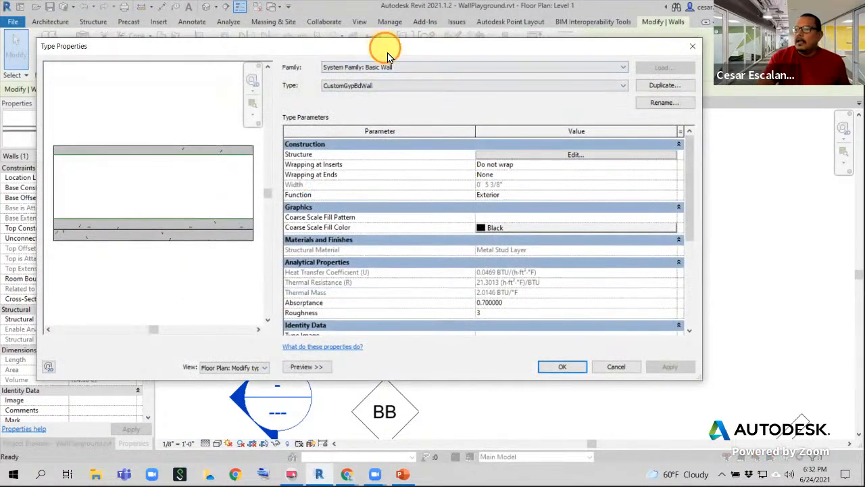
left_click_drag(367, 329, 367, 328)
key("ctrl+d")
left_click_drag(297, 336, 391, 351)
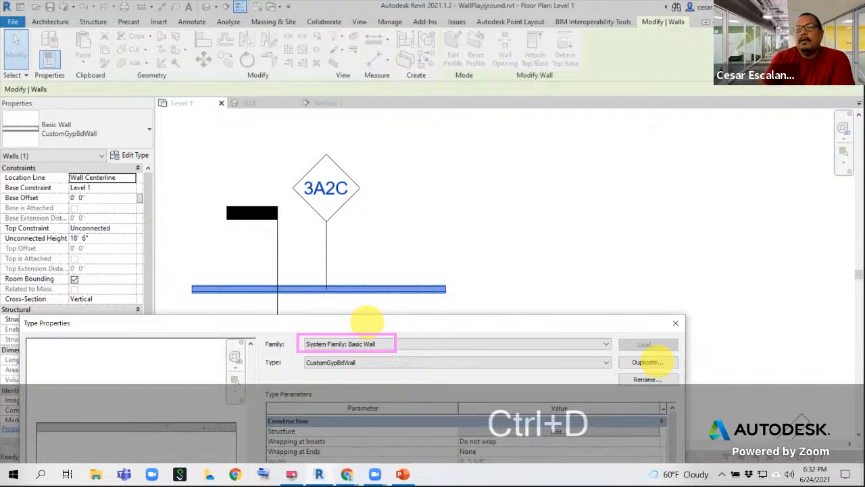
left_click_drag(319, 336, 298, 273)
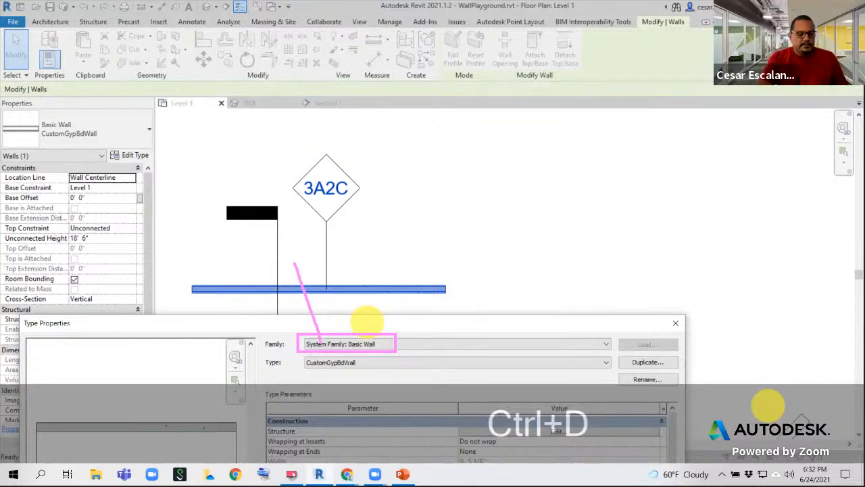
key("Escape")
key("Escape")
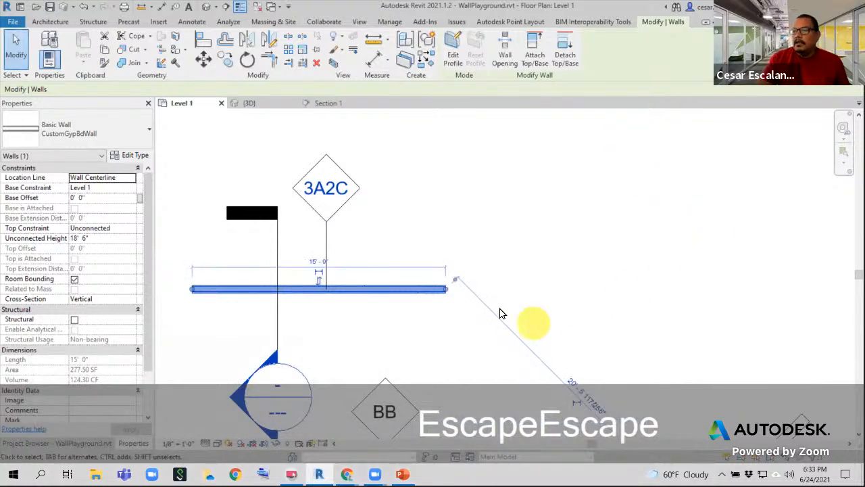
Create a new project, choosing its template in the New Project dialog
scroll(474, 233, "down", 2)
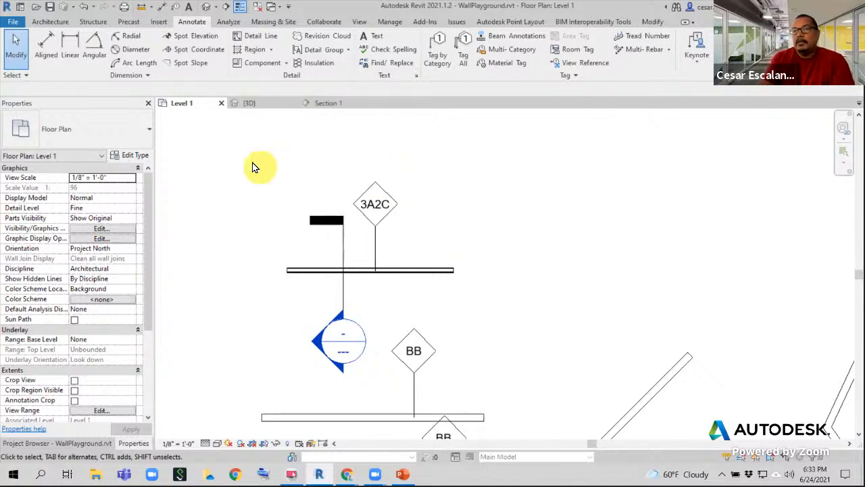
left_click(14, 25)
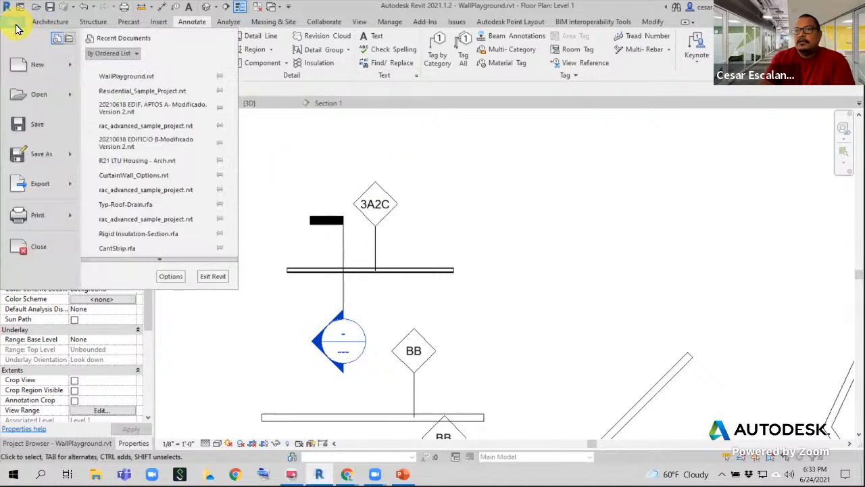
mouse_move(67, 64)
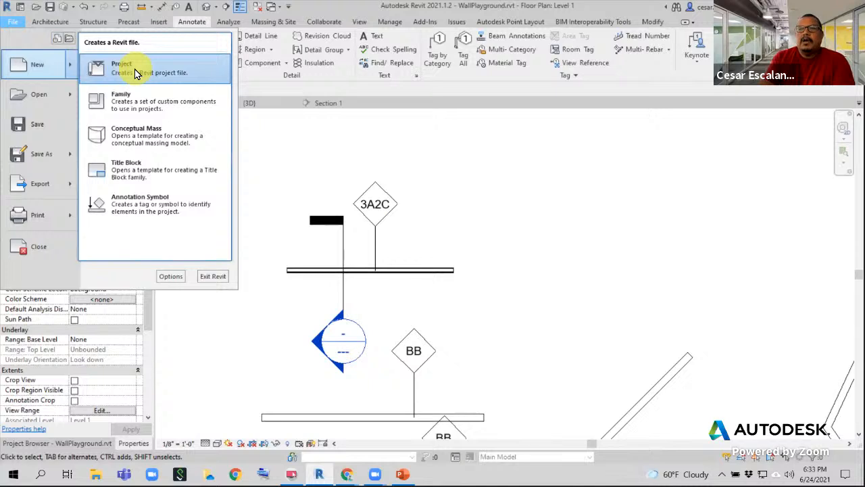
left_click(135, 69)
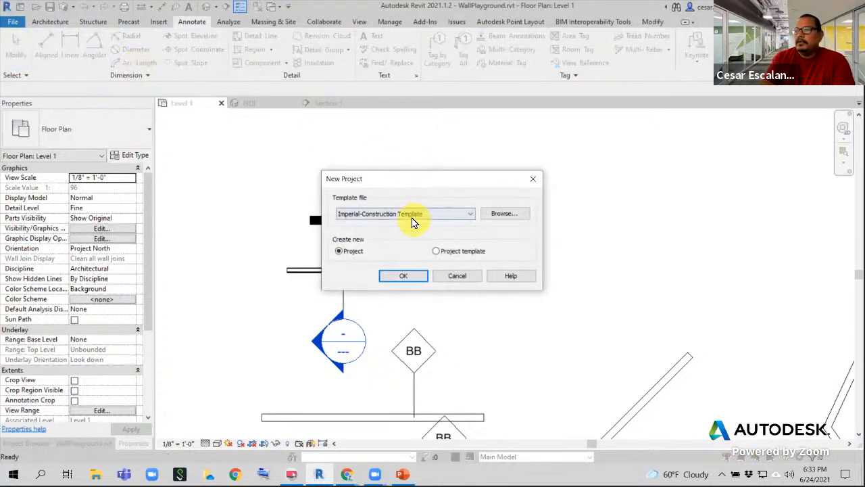
left_click(414, 225)
left_click(396, 235)
left_click(402, 275)
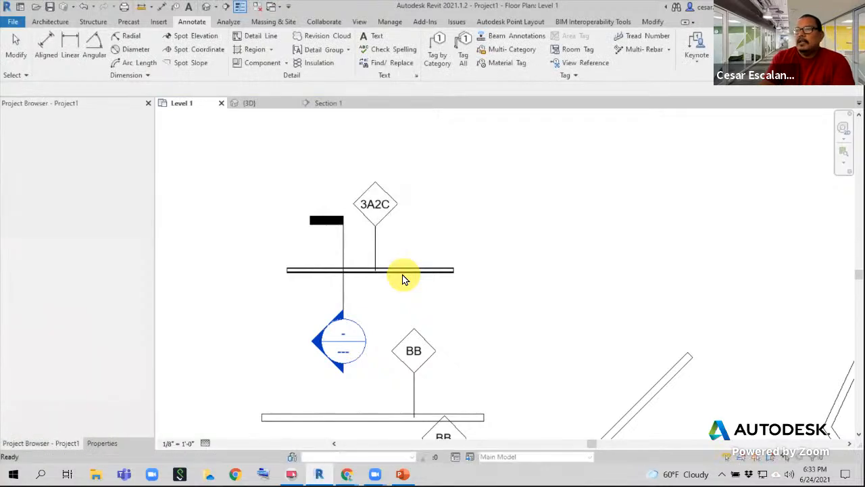
Return to the WallPlayground Level 1 plan and copy the 3A2C wall to the clipboard
left_click(178, 102)
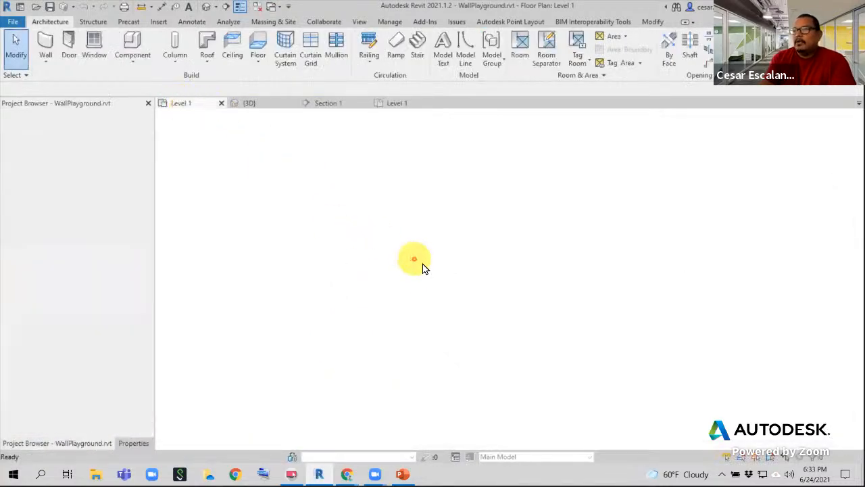
left_click(401, 271)
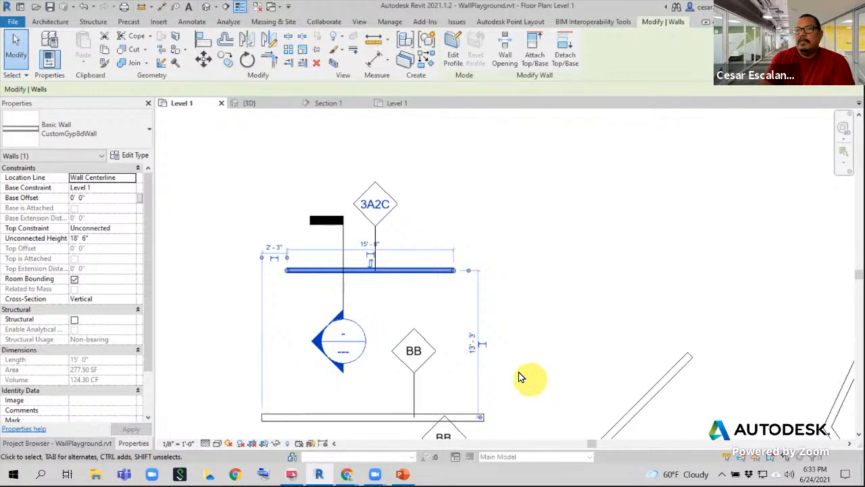
left_click(105, 54)
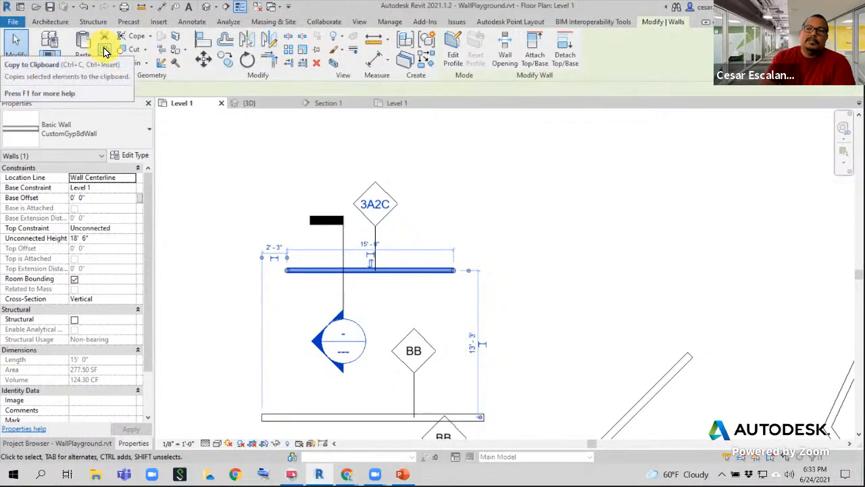
Paste the copied CustomGypBdWall wall into the new project's Level 1 plan and select it to check its type
left_click(397, 104)
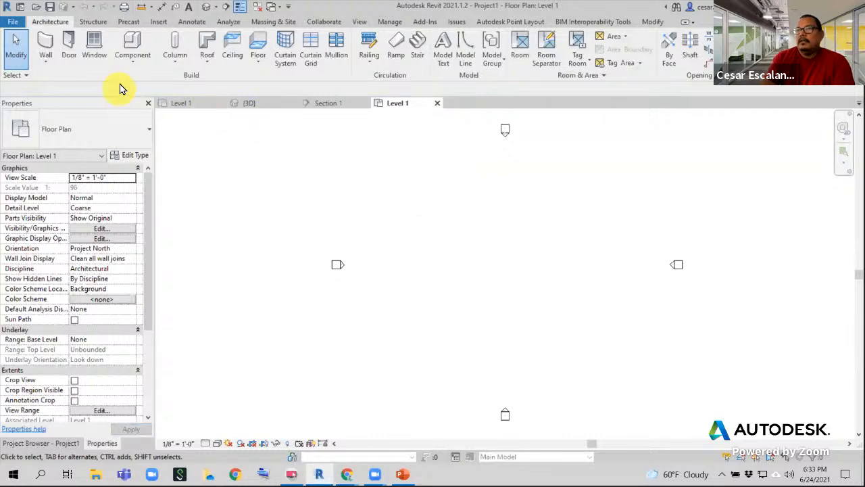
key("ctrl+v")
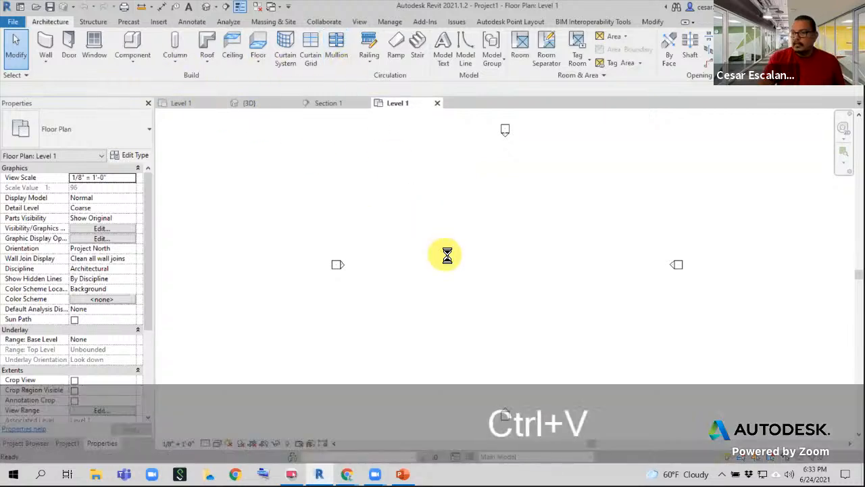
left_click(495, 271)
left_click(539, 309)
scroll(512, 277, "up", 5)
left_click(509, 262)
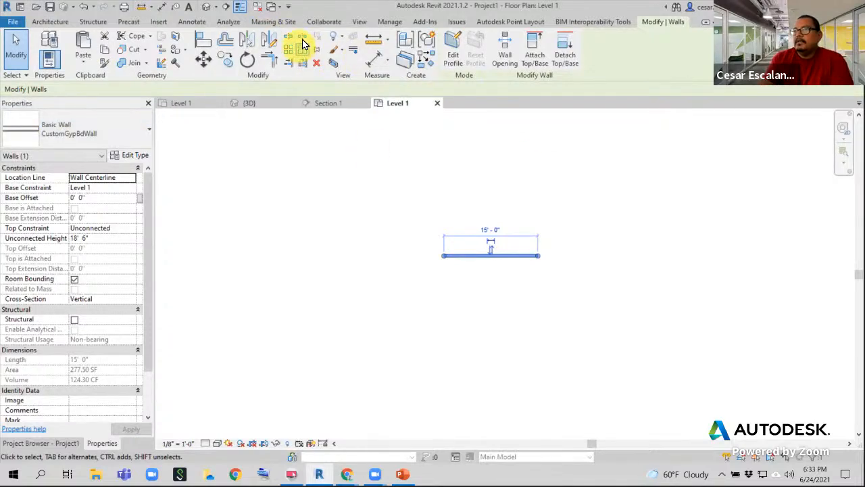
Tag the pasted wall by category with its type mark and end the tagging command
left_click(192, 21)
left_click(447, 54)
left_click(498, 254)
left_click(66, 127)
left_click(16, 41)
left_click(387, 288)
key("Escape")
key("Escape")
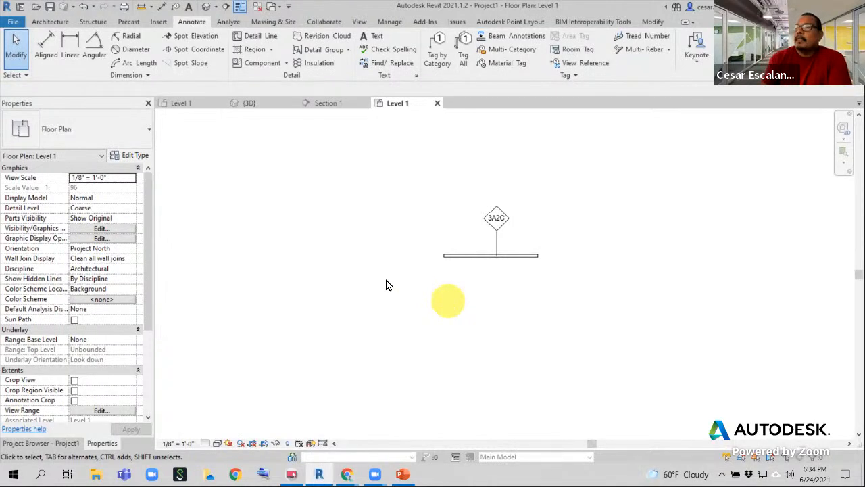
Close the new project without saving and return to Section 1 of WallPlayground
left_click(331, 105)
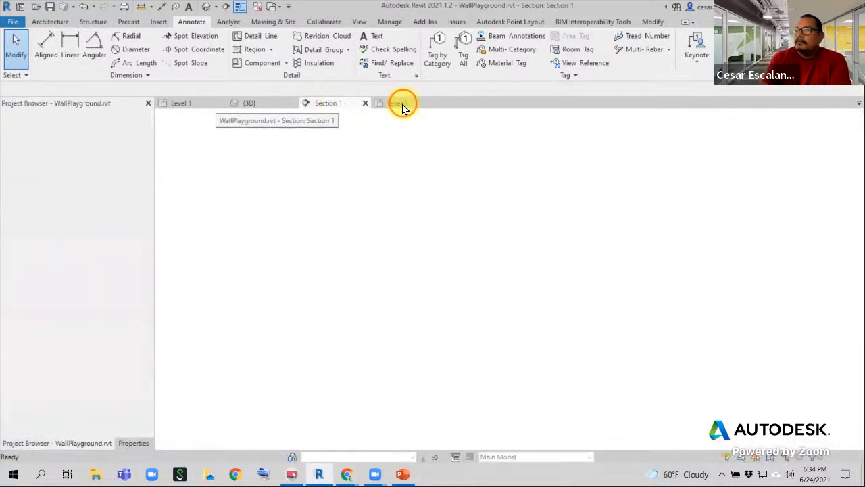
left_click(400, 104)
left_click(437, 103)
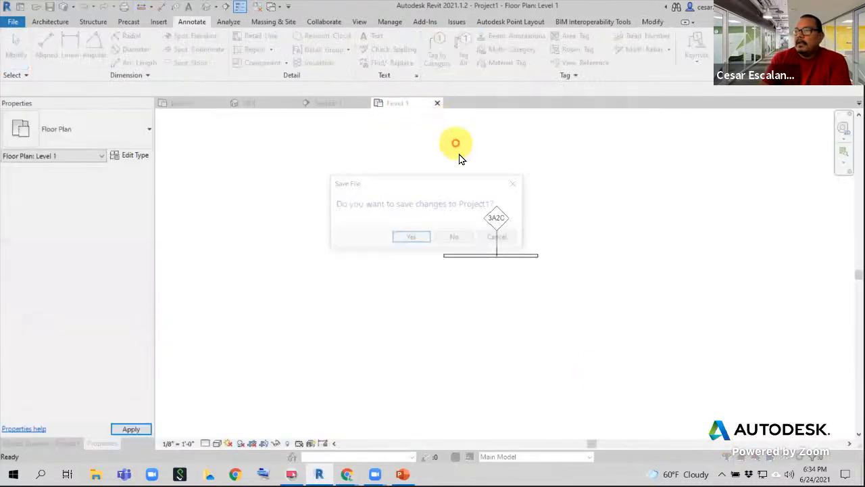
left_click(458, 237)
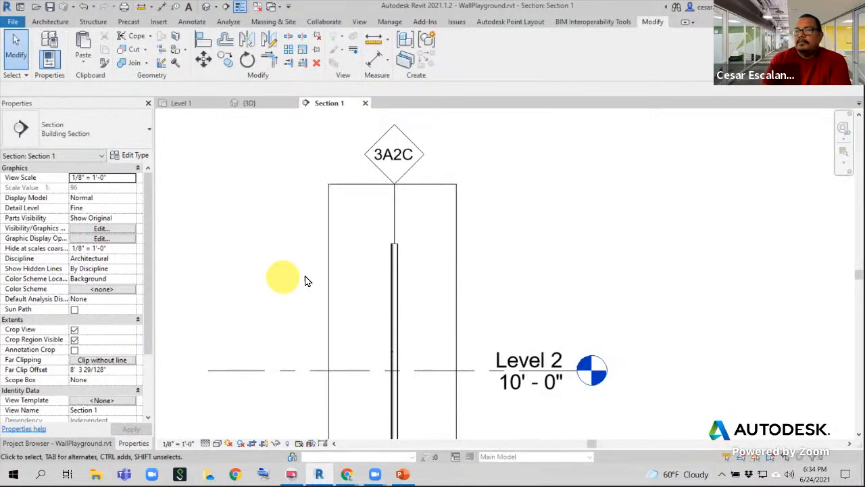
Open the layer assembly of the 3A2C wall from the Section 1 view
left_click(390, 316)
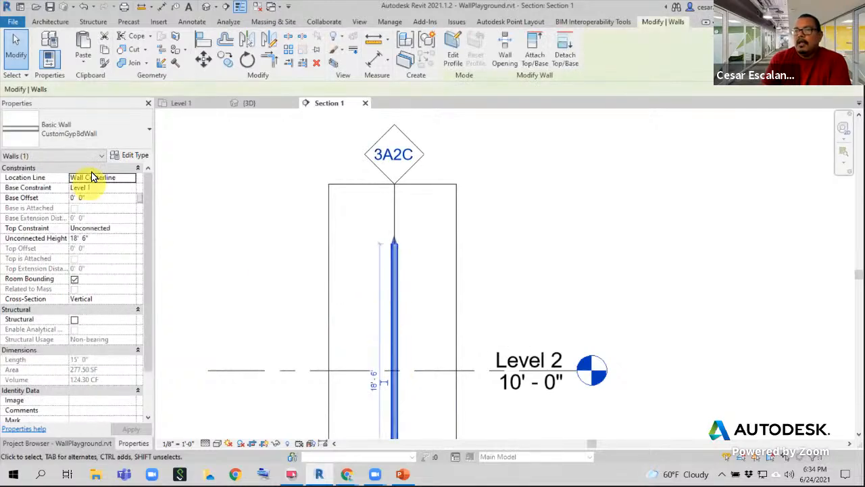
left_click(138, 157)
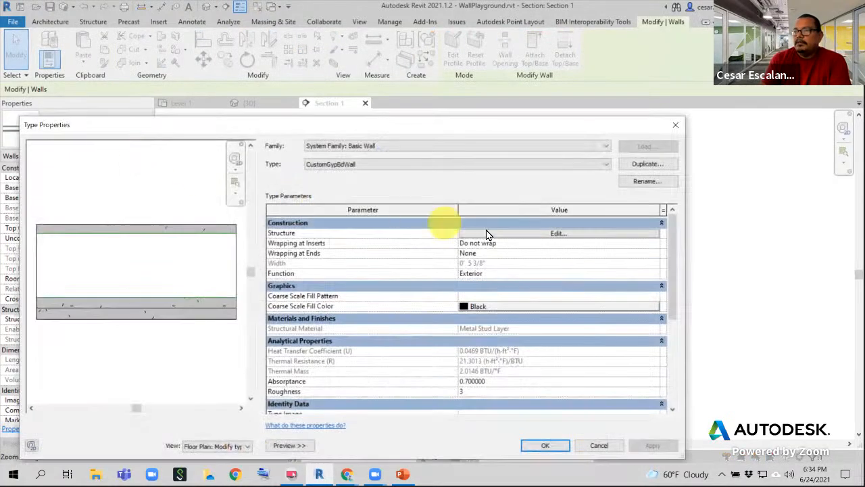
left_click(543, 234)
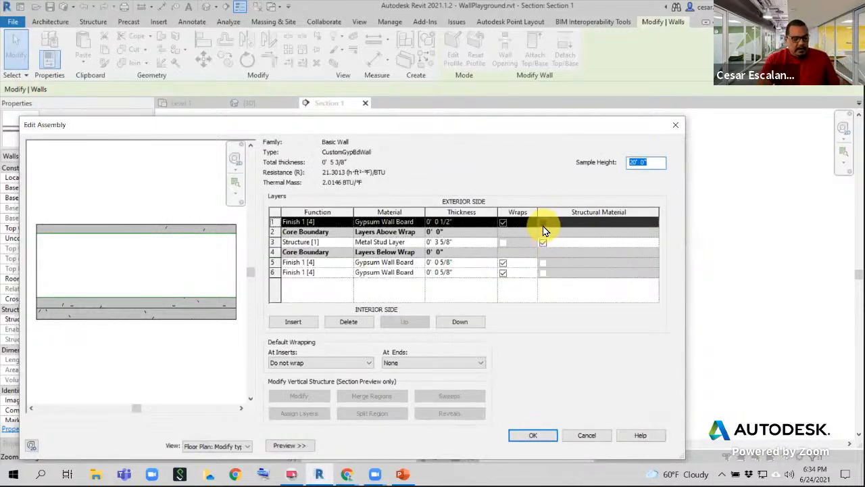
Draw an on-screen annotation rectangle around the Function column of the layers table
key("ctrl+d")
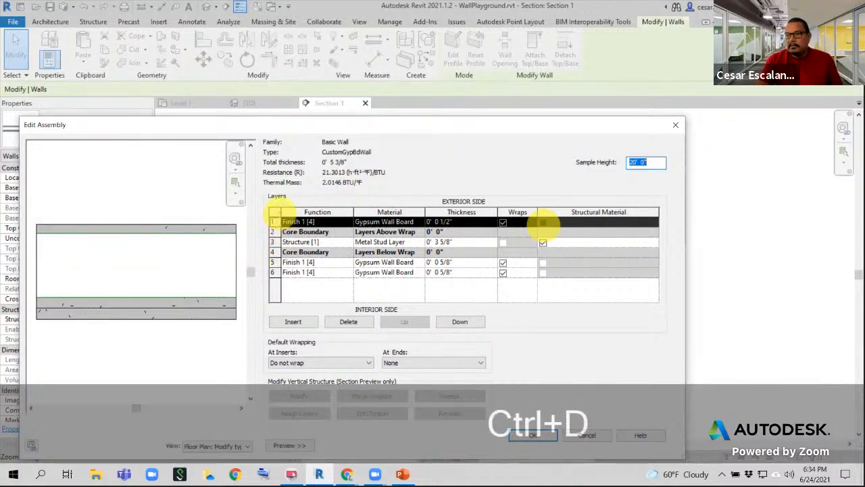
key("Escape")
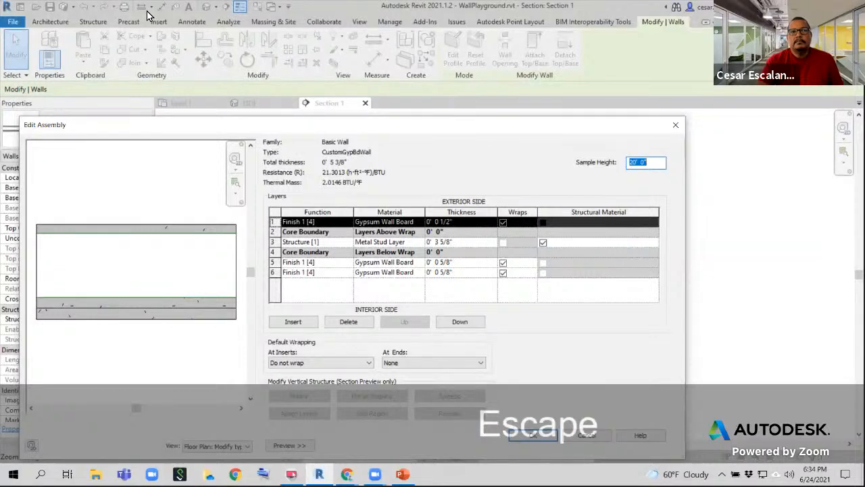
key("ctrl+d")
mouse_move(264, 198)
left_mouse_down()
mouse_move(321, 242)
mouse_move(356, 295)
left_mouse_up()
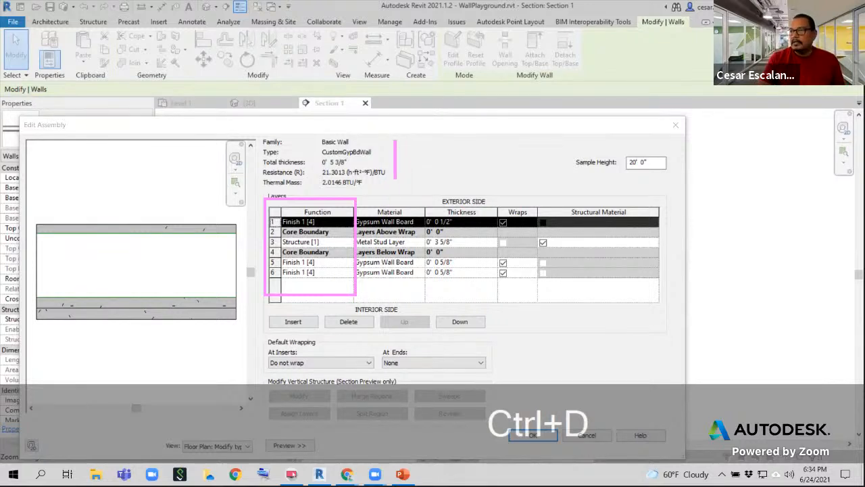
Write the on-screen annotation "Priority numbers grow from the COre{1] to the finishes [4] incremental" beside the framed Function column
type("Priot")
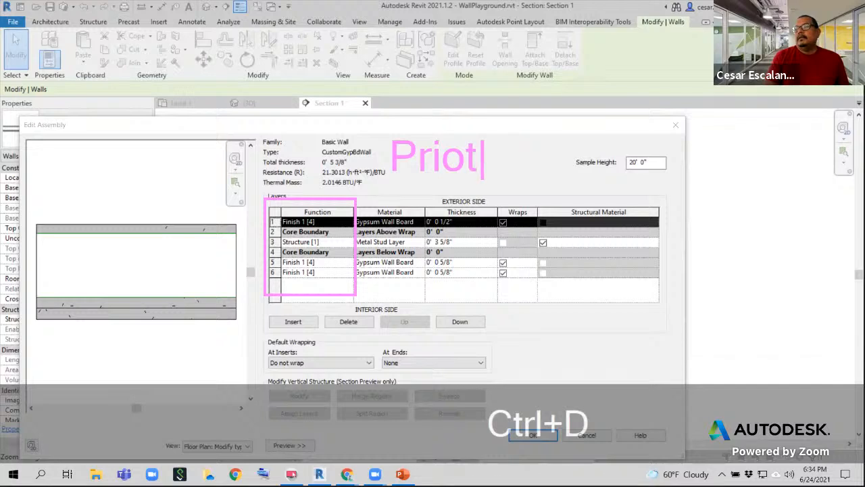
key("BackSpace")
type("ri")
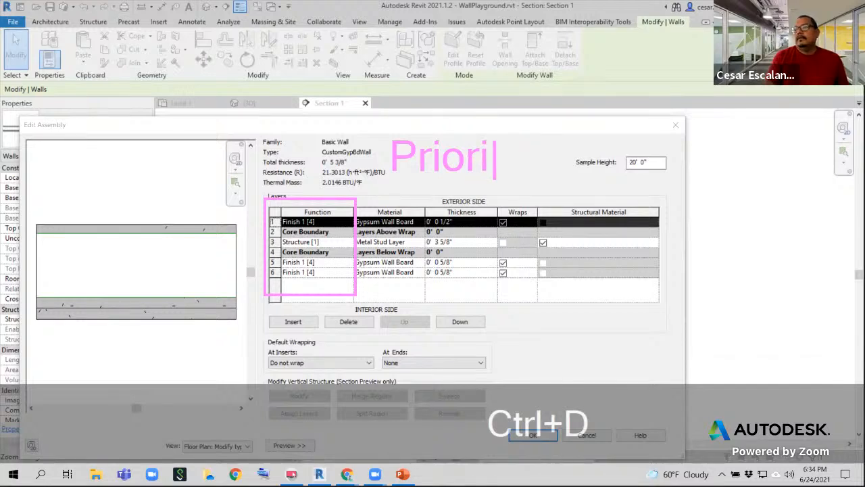
type("ty numbers grow")
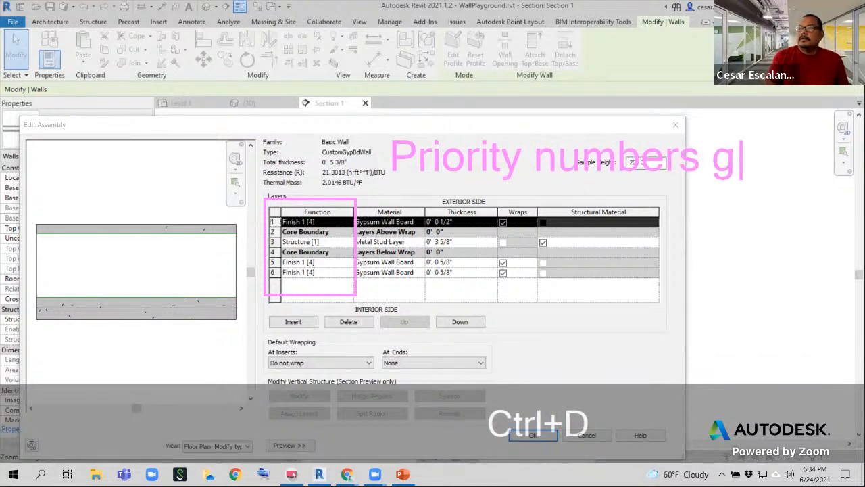
key("Return")
type("from ")
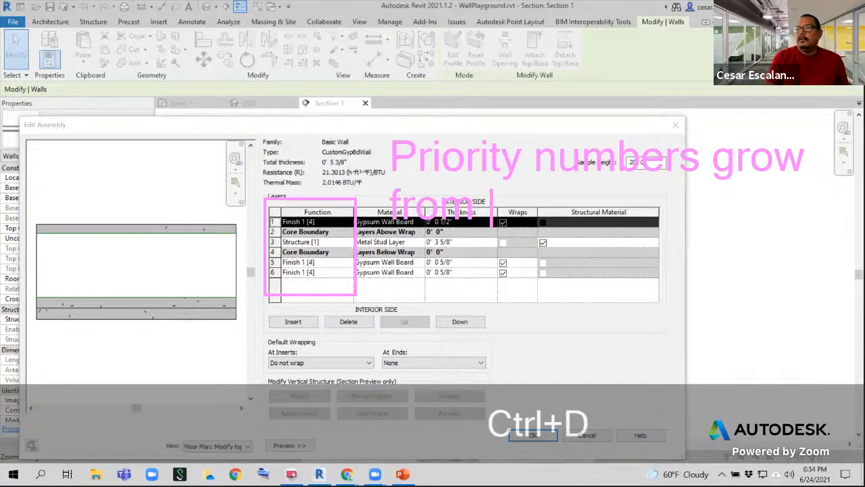
type("th")
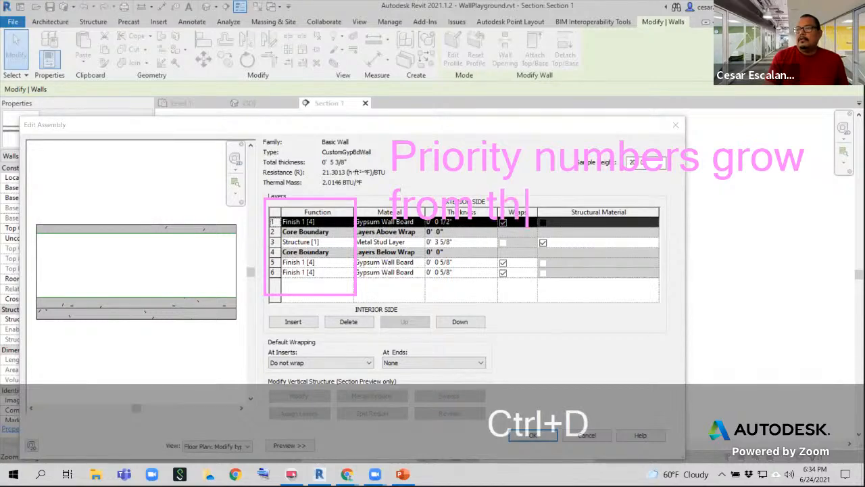
type("e COre(")
key("BackSpace")
type("{1")
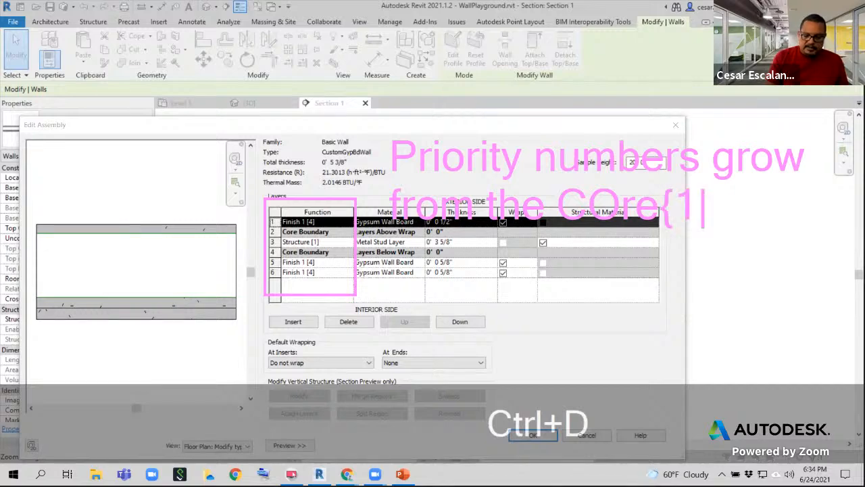
type("]")
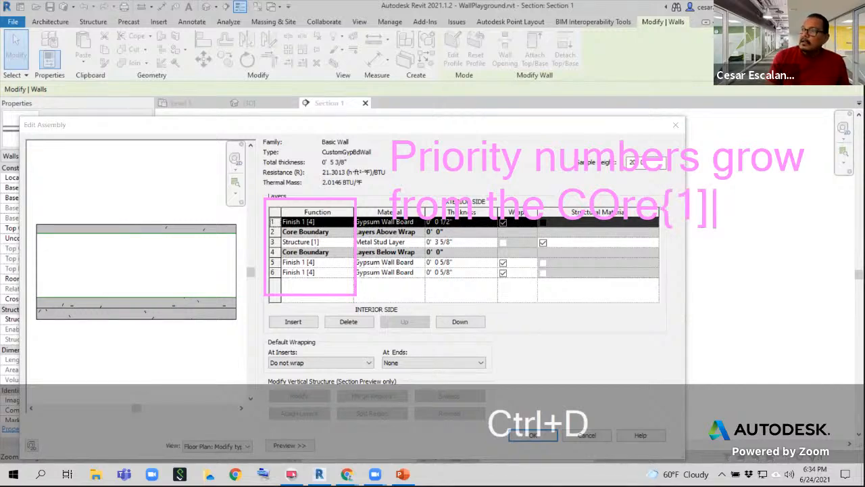
key("Return")
type("to")
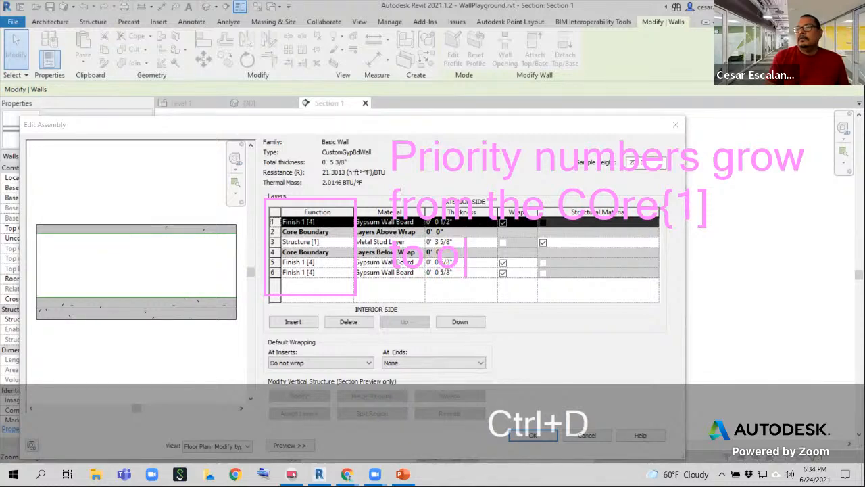
type(" the fini")
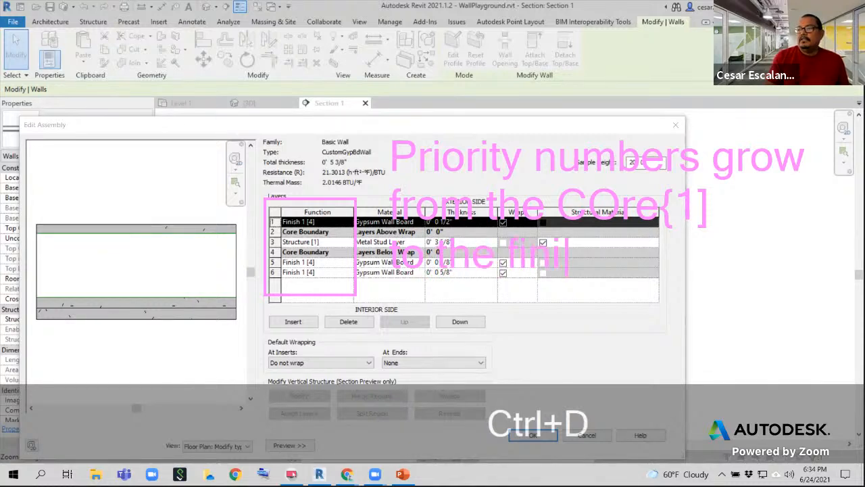
type("shes ")
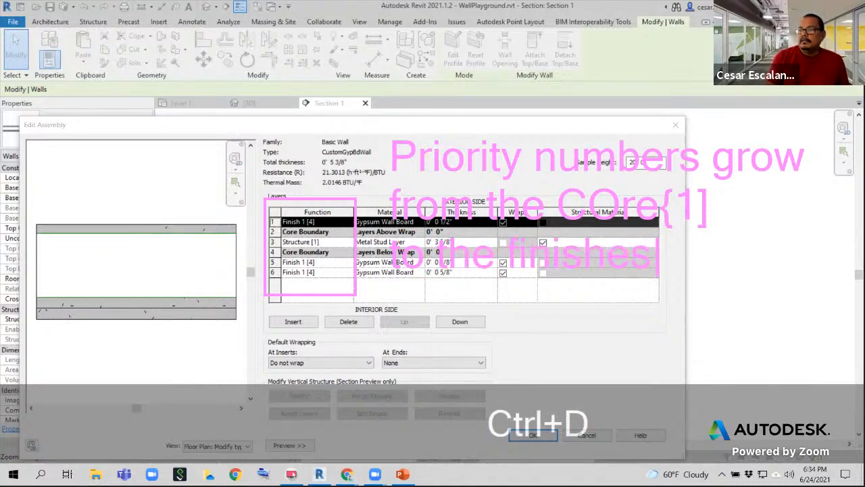
type("[")
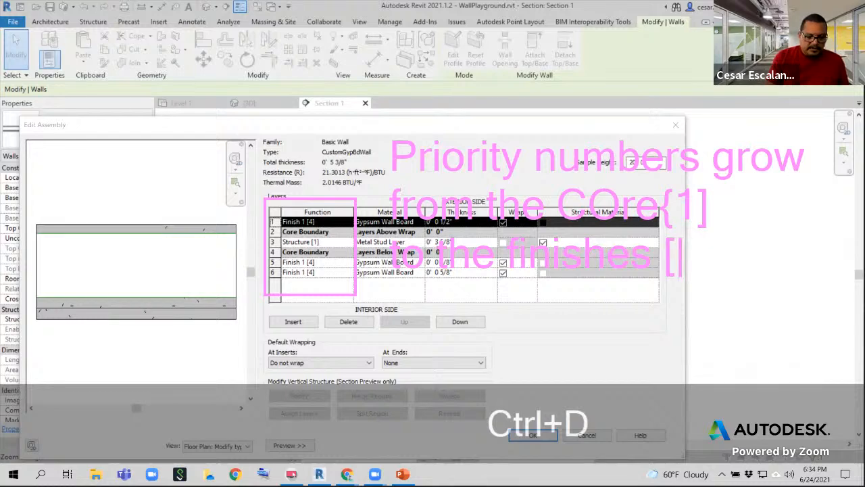
type("4")
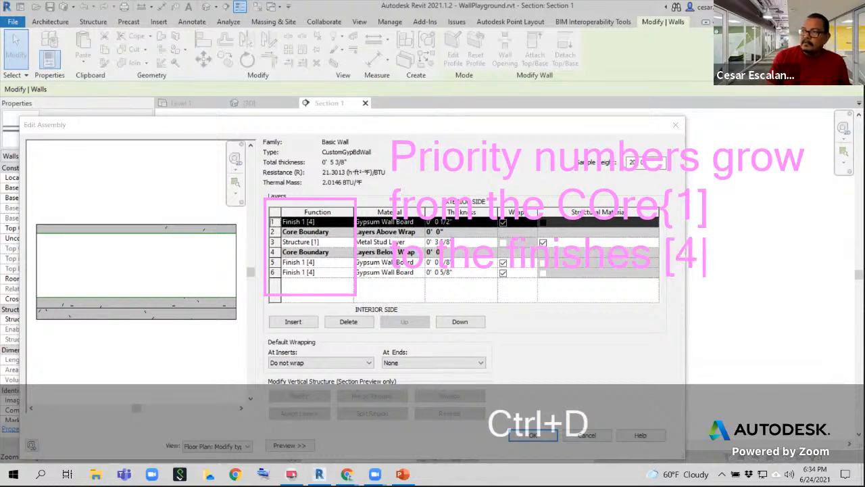
type("]")
key("Return")
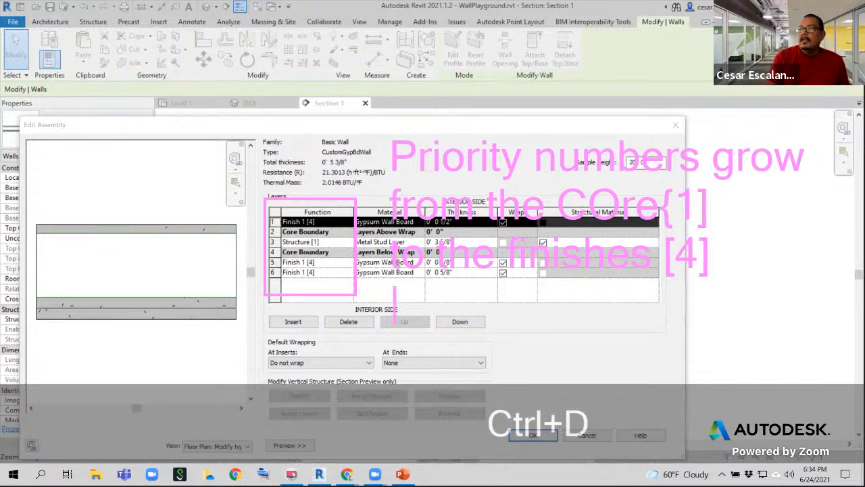
type("incremental")
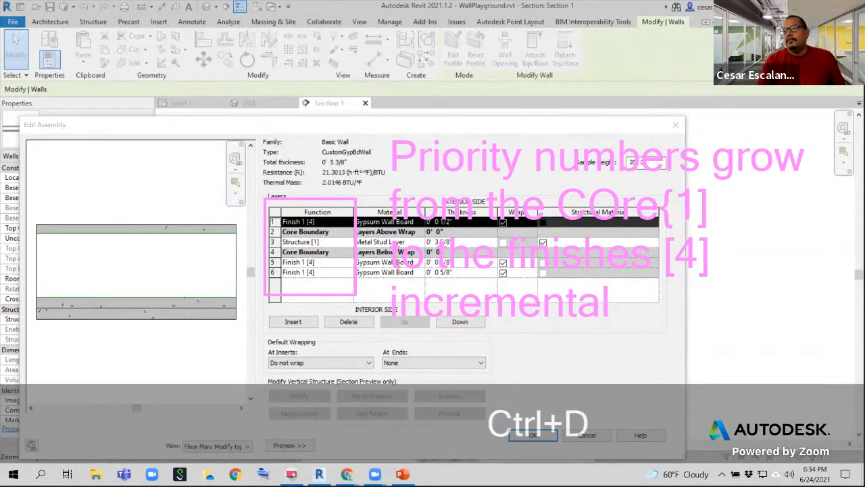
Clear the on-screen note, sketch arrows from the Structure row toward both wall faces with priority numbers 1, 2, 3 and 5, and clear the sketch
key("Escape")
key("Escape")
key("ctrl+d")
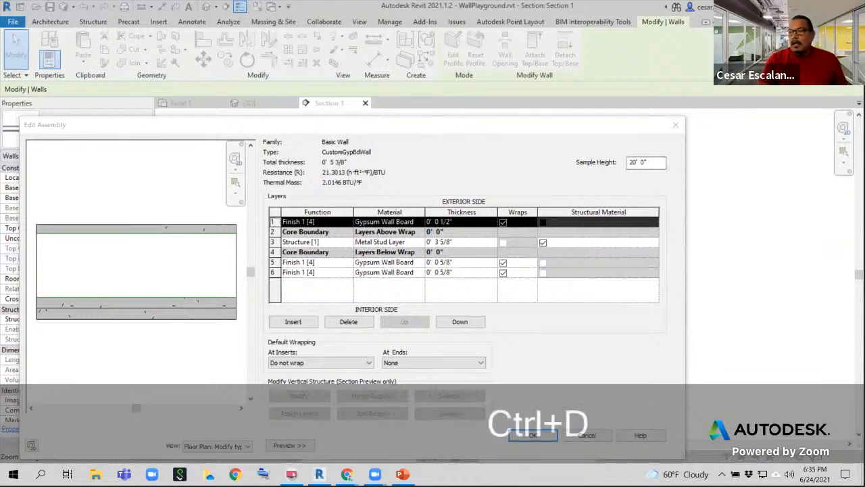
mouse_move(240, 242)
left_mouse_down()
mouse_move(269, 242)
mouse_move(225, 233)
mouse_move(232, 250)
mouse_move(254, 196)
mouse_move(248, 202)
mouse_move(262, 198)
left_mouse_up()
mouse_move(232, 163)
left_mouse_down()
mouse_move(219, 171)
mouse_move(220, 186)
left_mouse_up()
mouse_move(256, 243)
left_mouse_down()
mouse_move(259, 304)
mouse_move(253, 294)
mouse_move(233, 318)
left_mouse_up()
left_click_drag(215, 209, 228, 224)
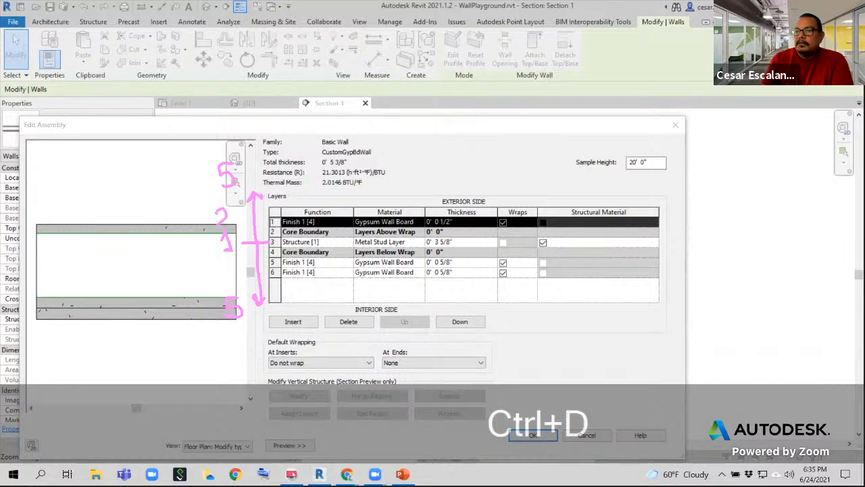
mouse_move(204, 186)
left_mouse_down()
mouse_move(215, 189)
mouse_move(210, 207)
left_mouse_up()
mouse_move(225, 259)
left_mouse_down()
mouse_move(238, 275)
mouse_move(217, 292)
left_mouse_up()
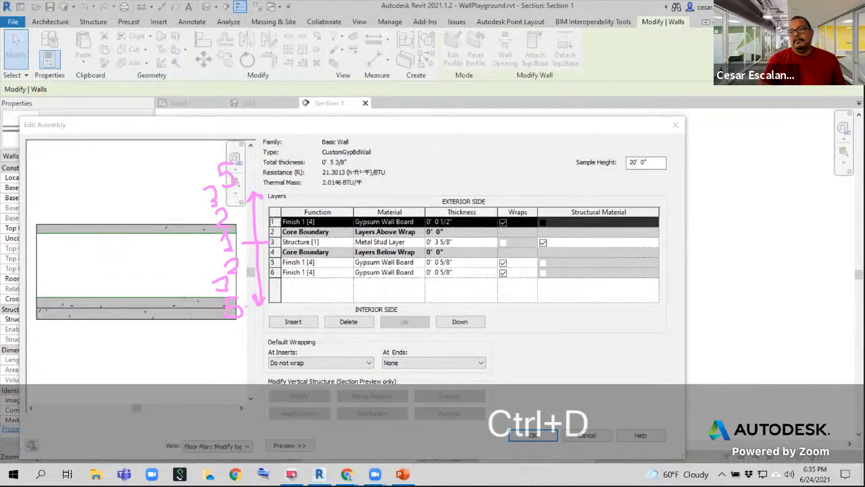
key("Escape")
key("Escape")
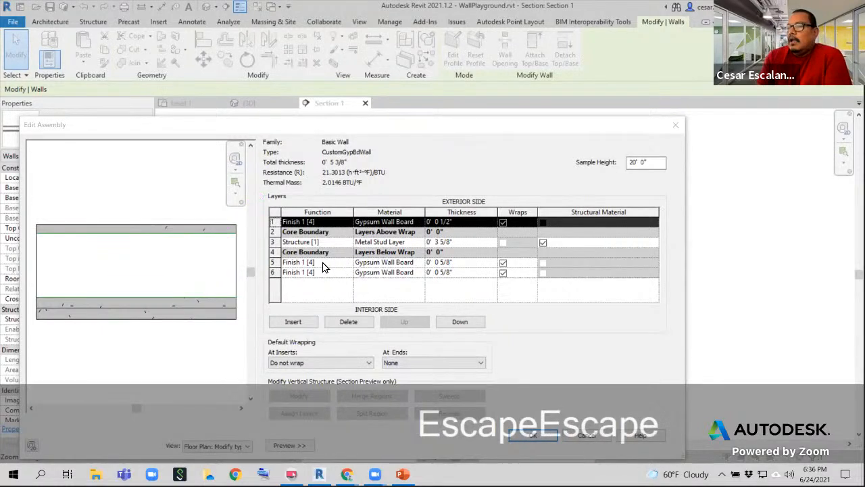
Try to apply Finish 2 [5] as the function of layer 5 and Substrate [2] as the function of layer 6
left_click(348, 264)
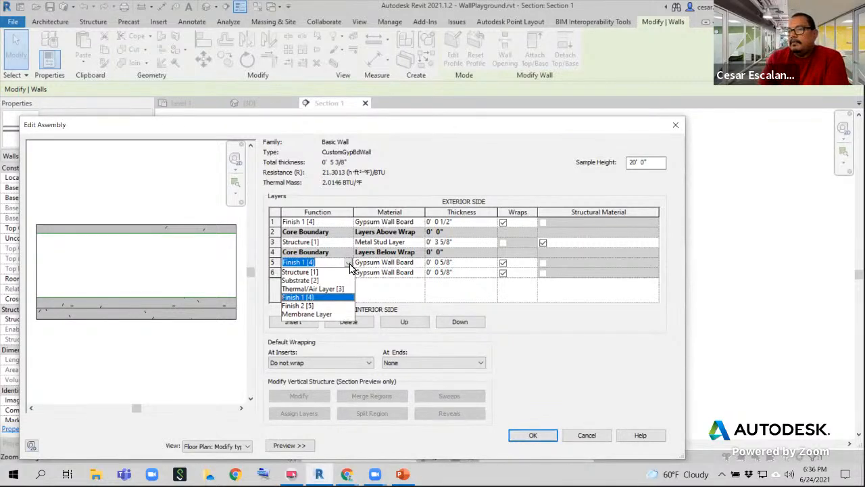
left_click(309, 306)
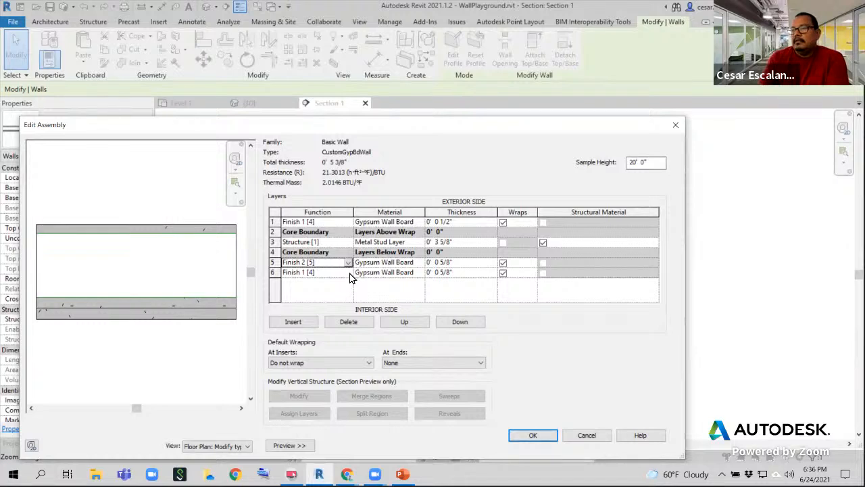
left_click(348, 272)
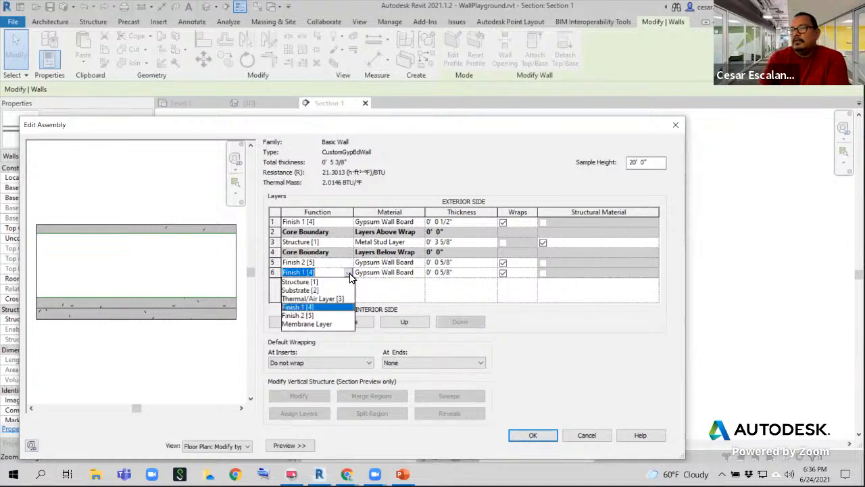
left_click(317, 290)
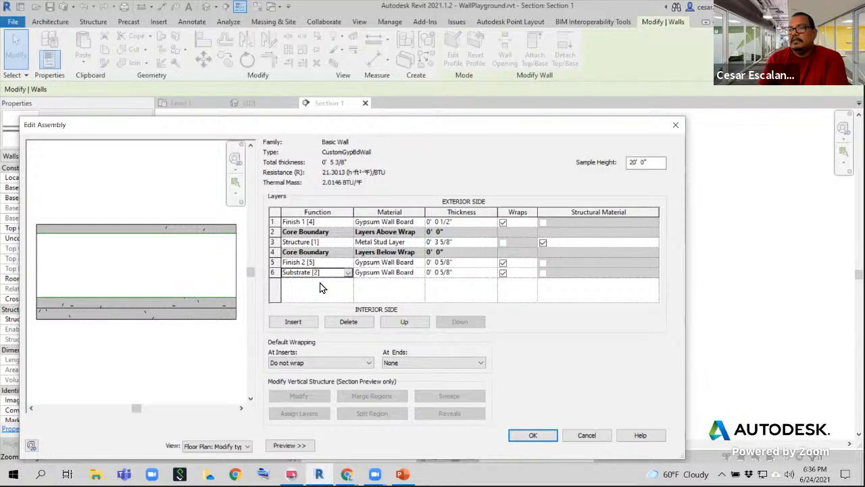
left_click(534, 435)
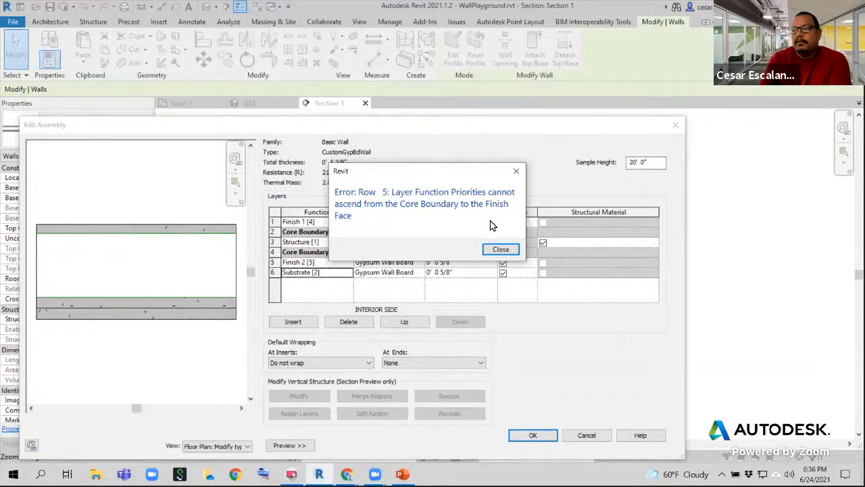
left_click(499, 248)
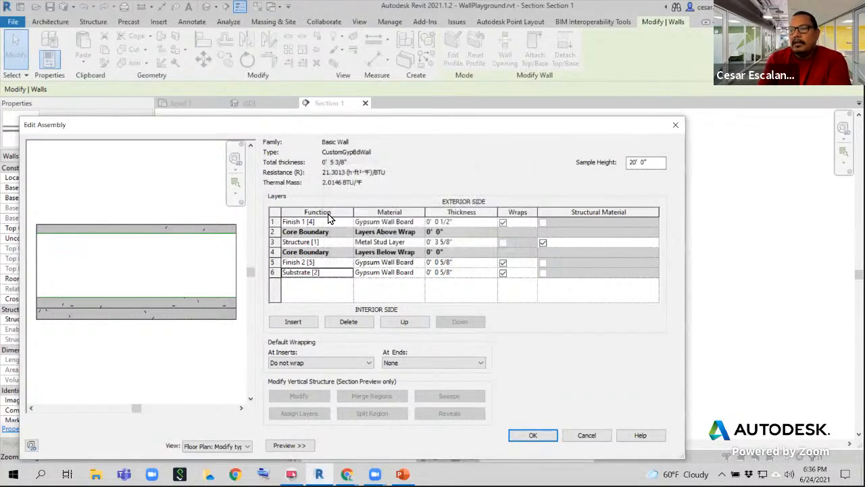
Set the functions of layers 5 and 6 back to Finish 1 [4]
left_click(349, 263)
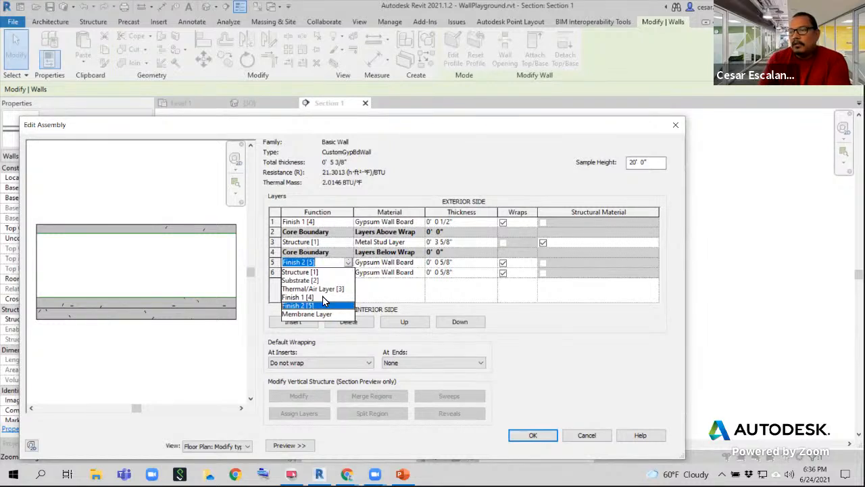
left_click(312, 297)
left_click(347, 272)
left_click(315, 308)
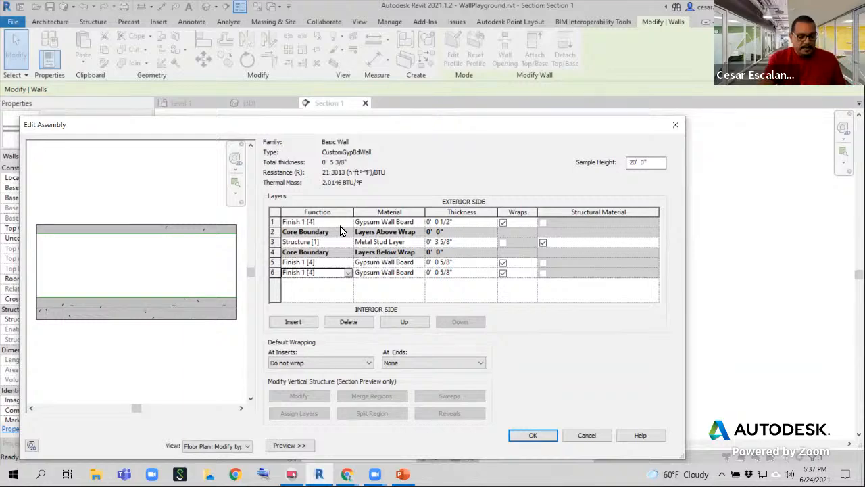
Mark the gypsum wall board and Structure rows with freehand on-screen strokes, clear them, and close the layer assembly
key("ctrl+d")
left_click_drag(284, 272, 480, 267)
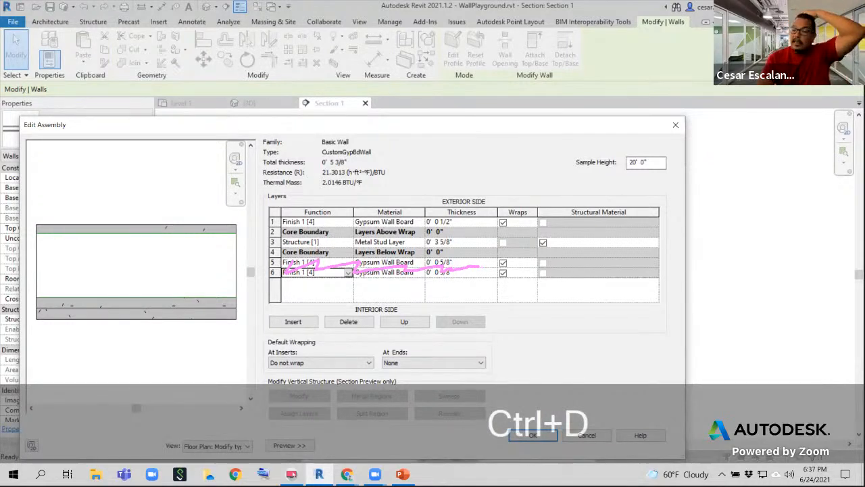
left_click_drag(254, 242, 281, 242)
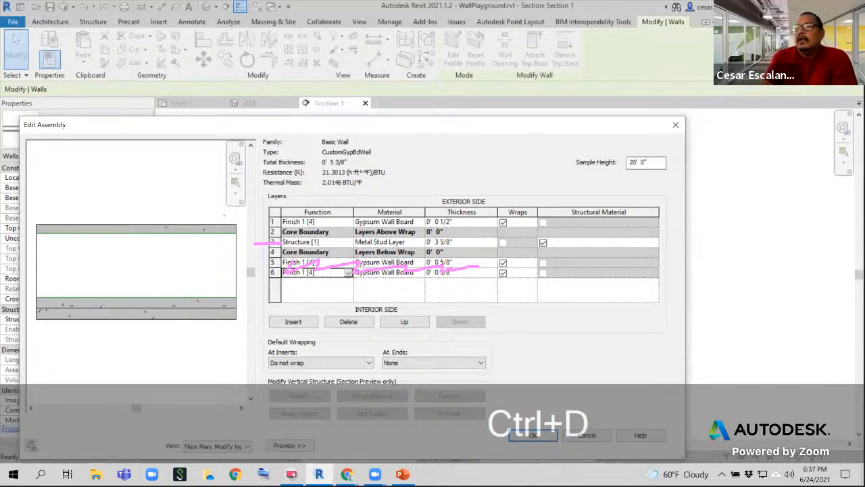
left_click_drag(283, 223, 379, 220)
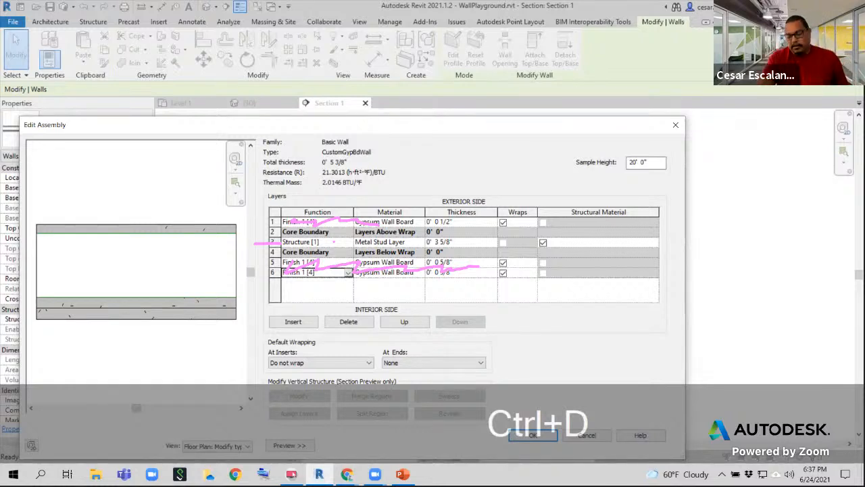
key("XF86AudioRaiseVolume")
key("Escape")
key("Escape")
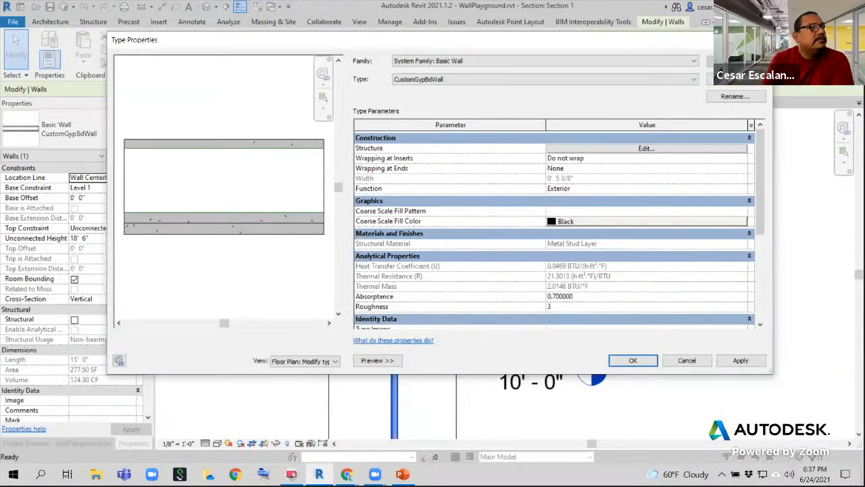
Accept the CustomGypBdWall type properties and return to the Level 1 floor plan with the wall deselected
scroll(238, 261, "down", 2)
scroll(240, 260, "up", 3)
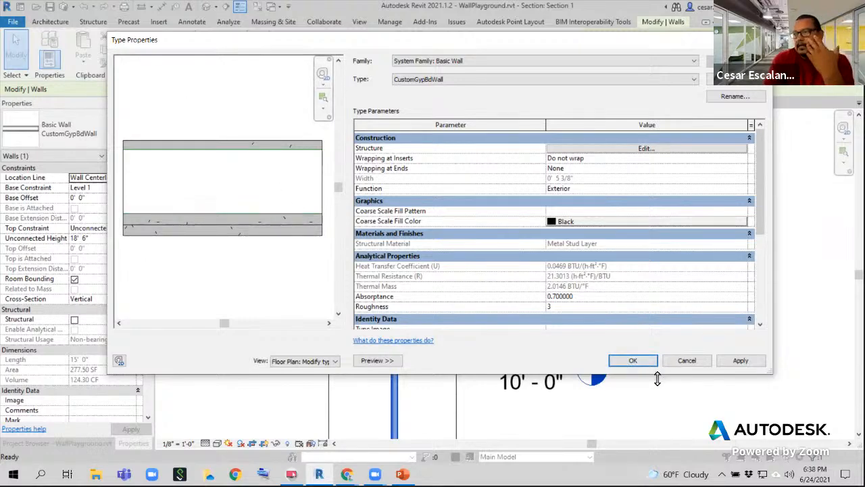
left_click(639, 362)
scroll(493, 270, "down", 4)
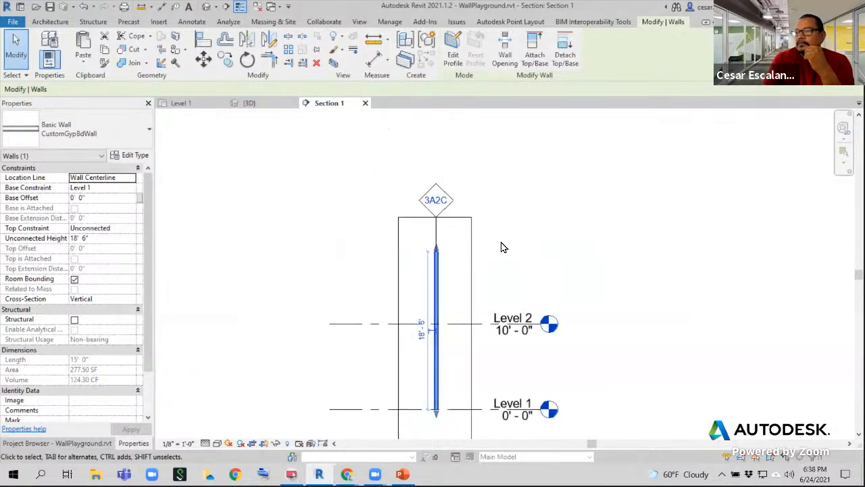
left_click(96, 443)
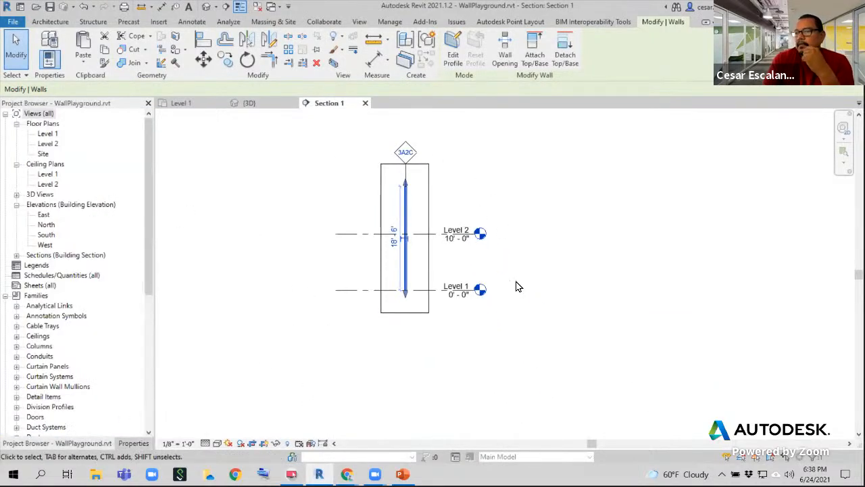
left_click(133, 443)
left_click(251, 105)
left_click(196, 105)
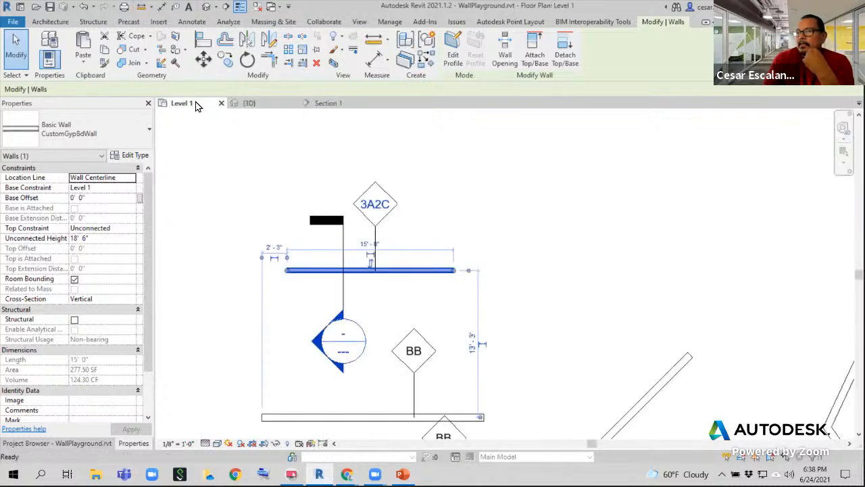
left_click(526, 313)
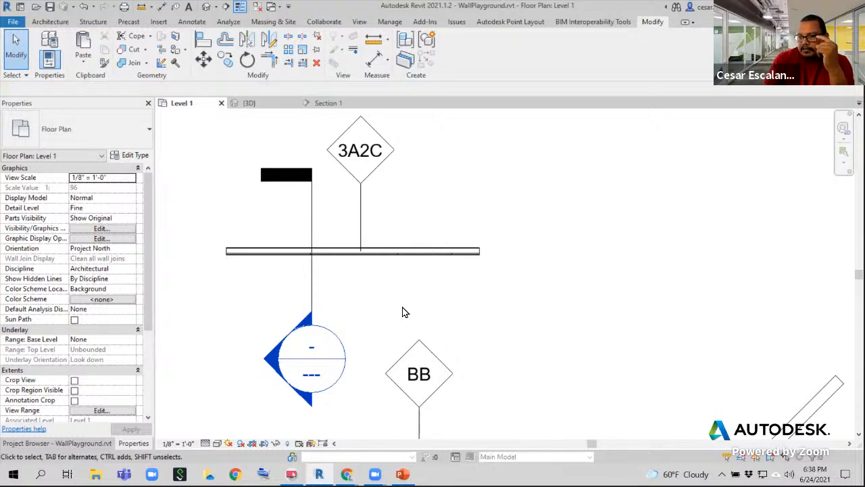
Switch to the RF-Compiled.ppt presentation in PowerPoint and look up the custom exterior wall requirements and Diagram 1 on mid-term exam slide 81
left_click(403, 474)
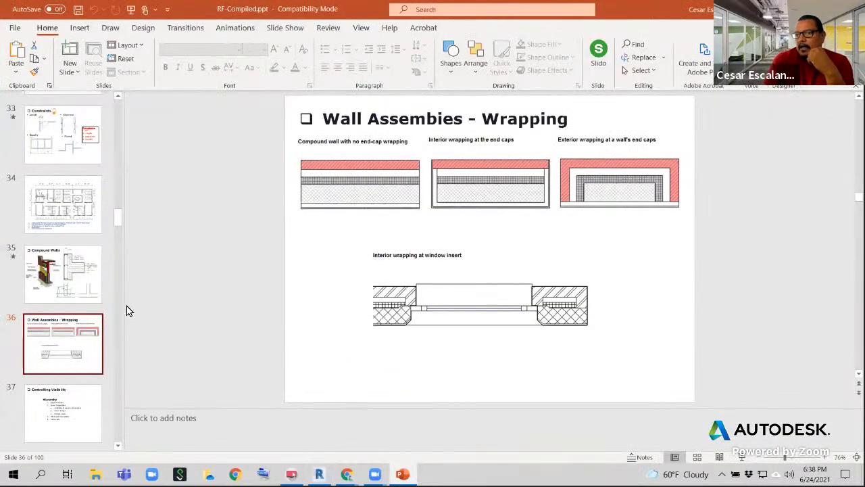
scroll(87, 297, "down", 5)
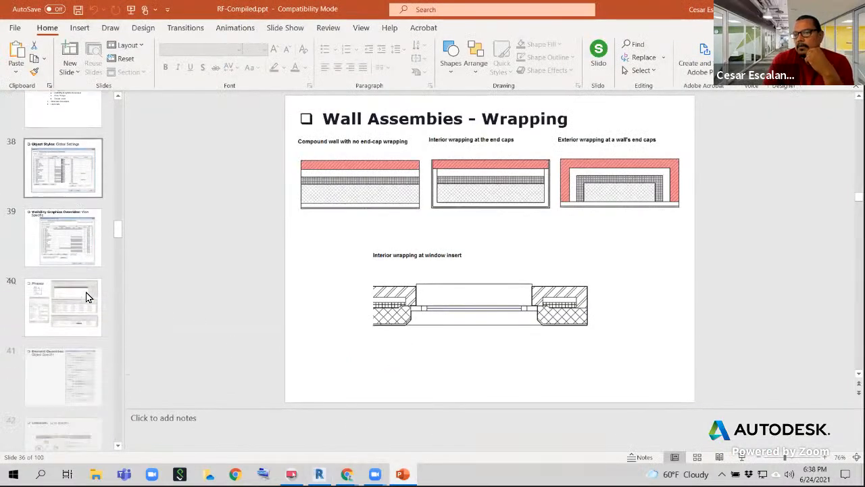
scroll(87, 297, "down", 5)
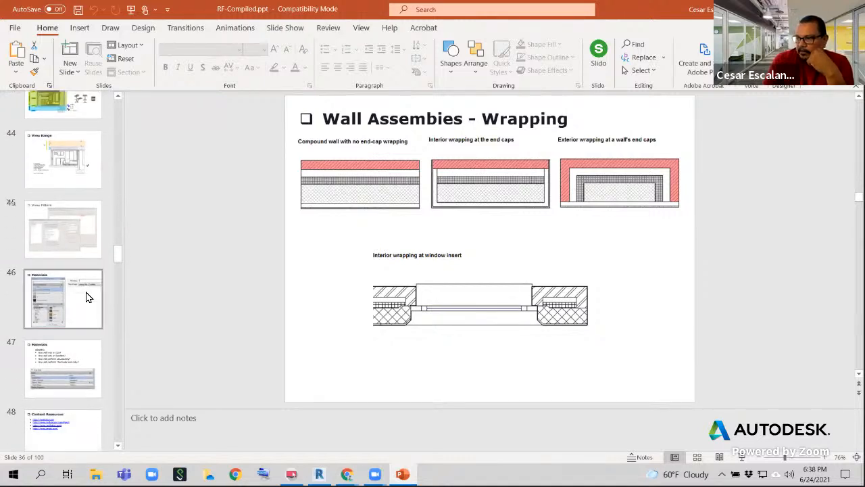
scroll(86, 296, "down", 5)
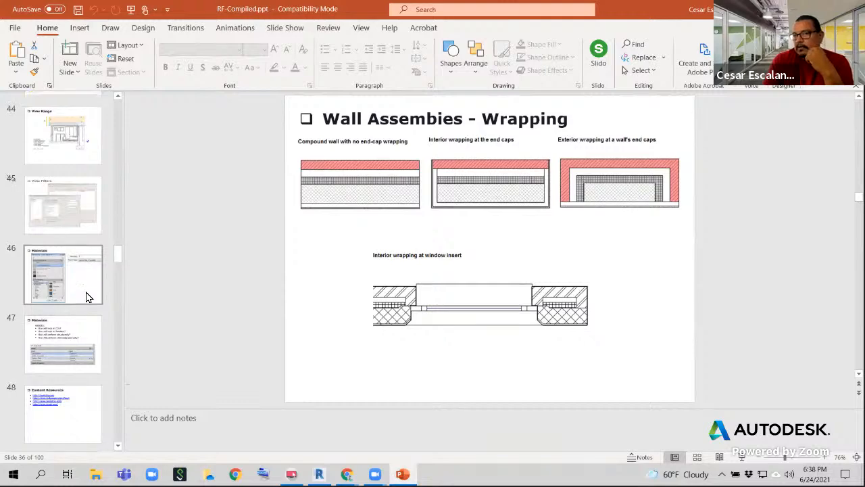
scroll(86, 296, "down", 10)
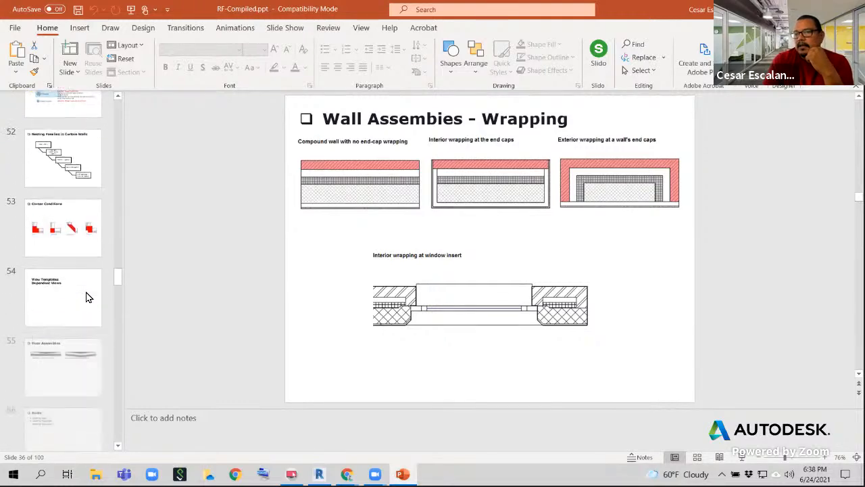
scroll(87, 296, "down", 7)
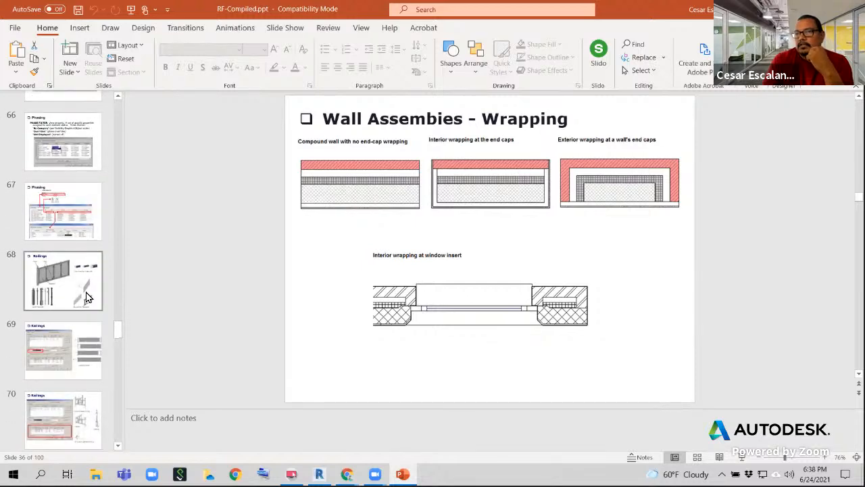
scroll(86, 296, "down", 5)
scroll(87, 296, "down", 7)
scroll(87, 296, "down", 2)
left_click(92, 240)
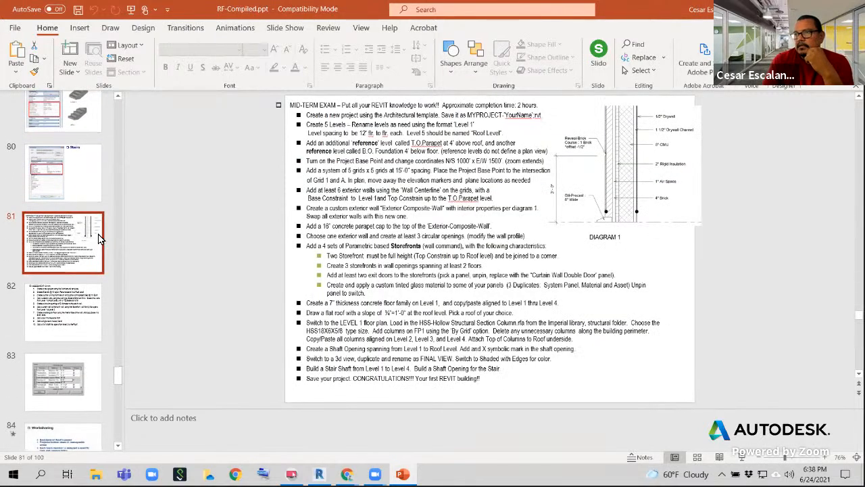
left_click(639, 156)
left_click(437, 238)
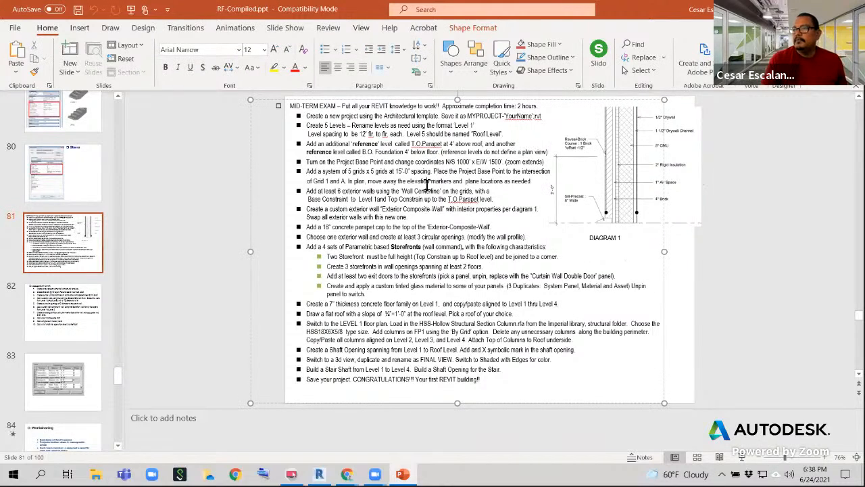
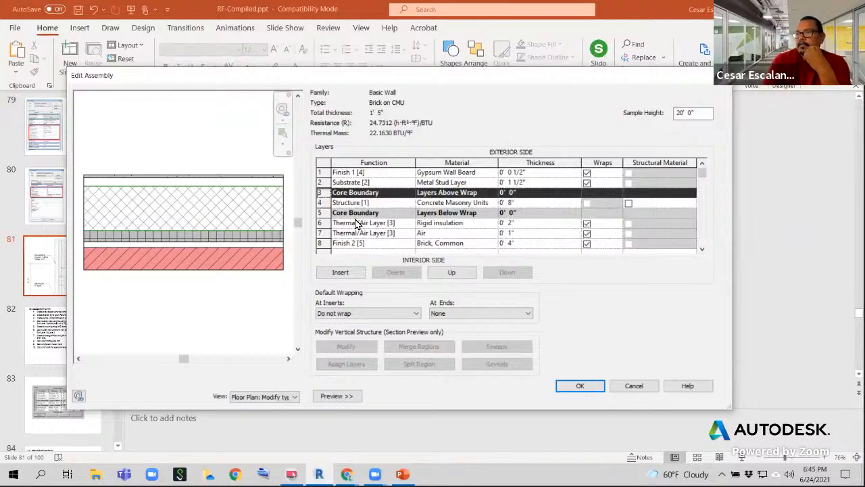
Move the Metal Stud Layer substrate of the Brick on CMU assembly below the lower core boundary, directly above the rigid insulation
left_click(325, 223)
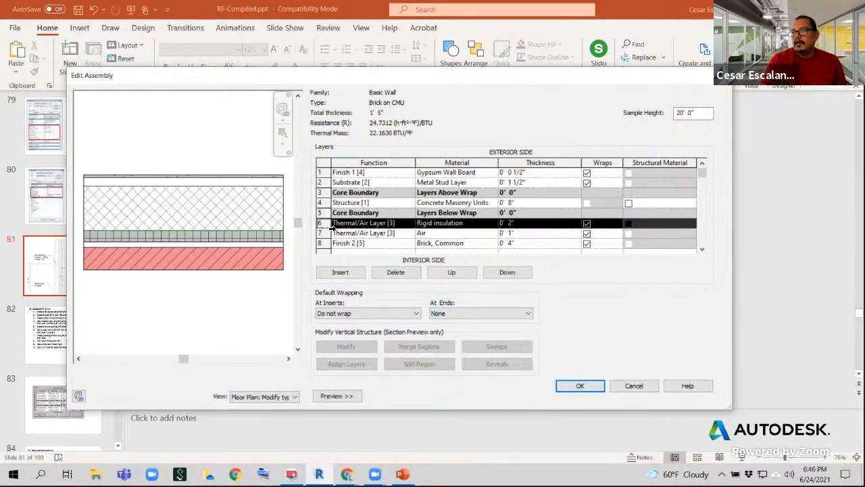
left_click(325, 182)
left_click(325, 173)
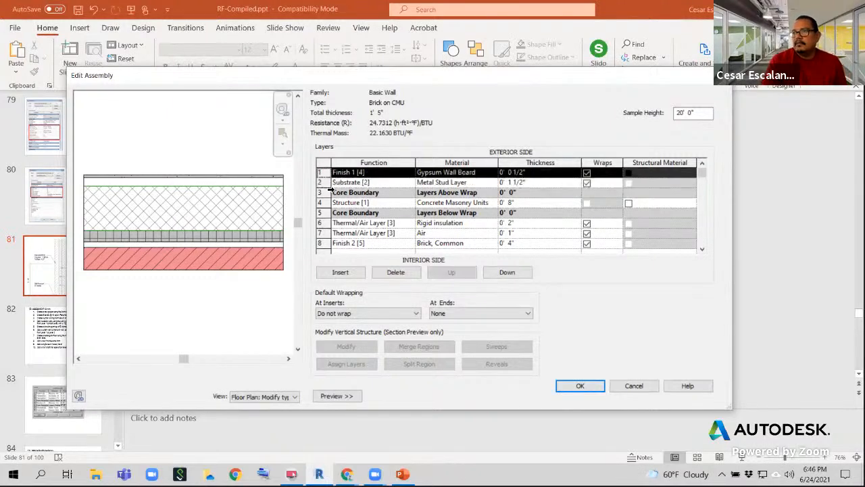
left_click(325, 182)
left_click(325, 174)
left_click(325, 183)
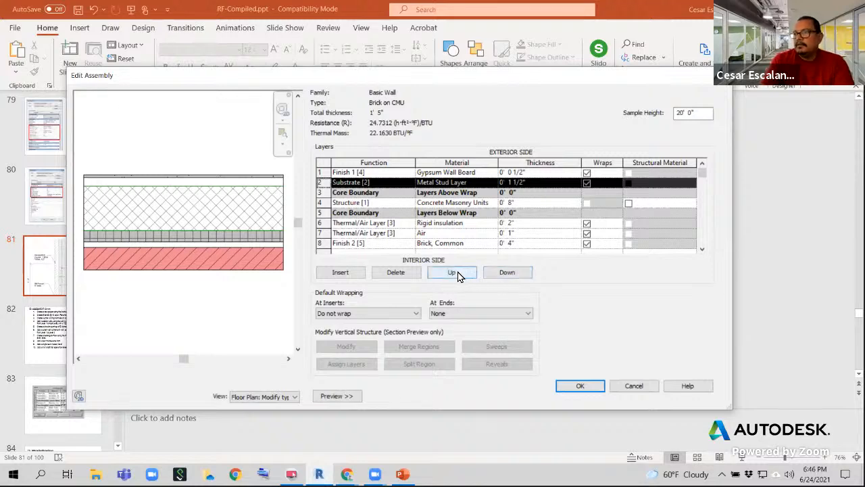
left_click(505, 273)
left_click(505, 273)
left_click(506, 273)
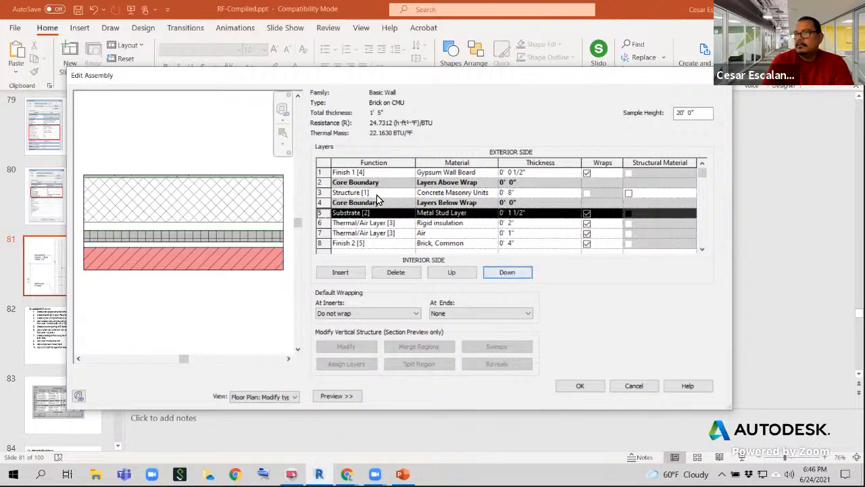
Move the Gypsum Wall Board finish layer below the core, placing it between the metal stud and rigid insulation layers
left_click(338, 173)
left_click(518, 272)
left_click(518, 272)
left_click(518, 273)
left_click(518, 273)
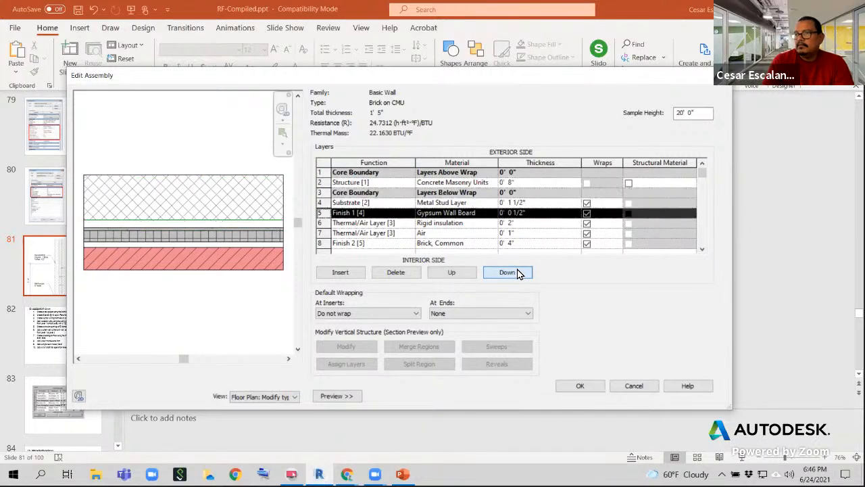
Move the Rigid insulation thermal layer above the upper core boundary, to the exterior side of the Brick on CMU assembly
left_click(325, 224)
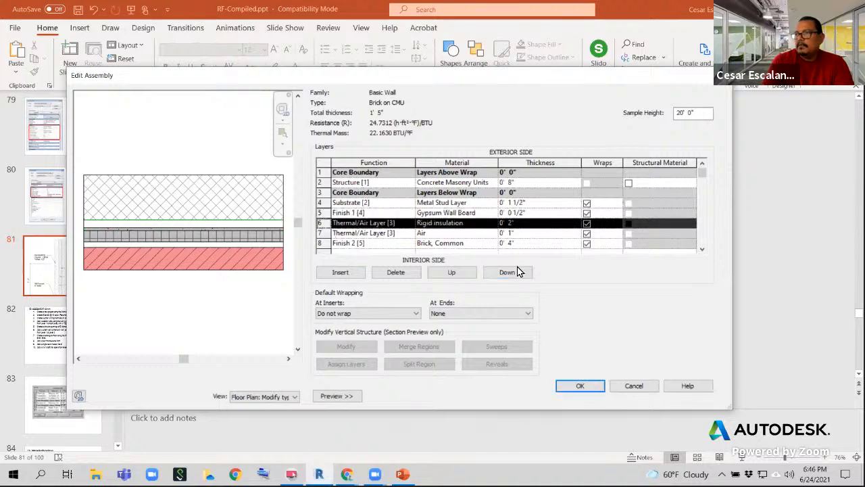
left_click(454, 273)
left_click(455, 273)
left_click(454, 274)
left_click(454, 273)
left_click(454, 273)
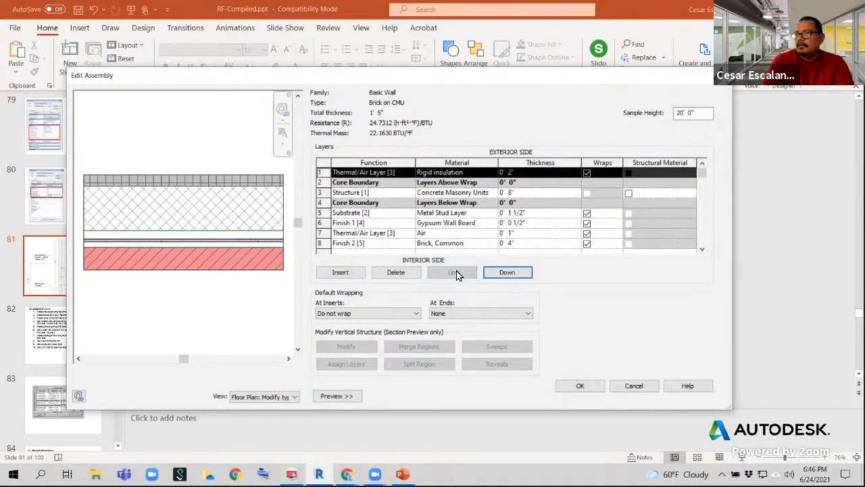
Move the Air thermal layer above the core, placing it on the exterior side of the rigid insulation
left_click(334, 233)
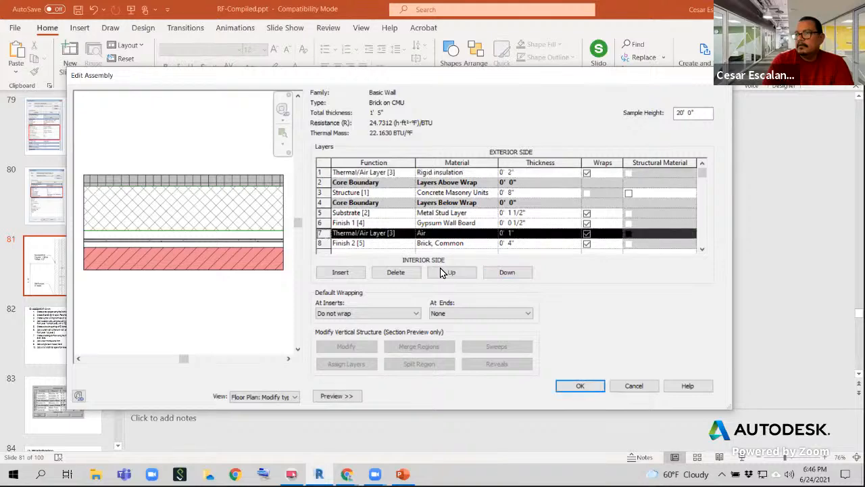
left_click(450, 273)
left_click(450, 273)
left_click(450, 274)
left_click(451, 274)
left_click(451, 275)
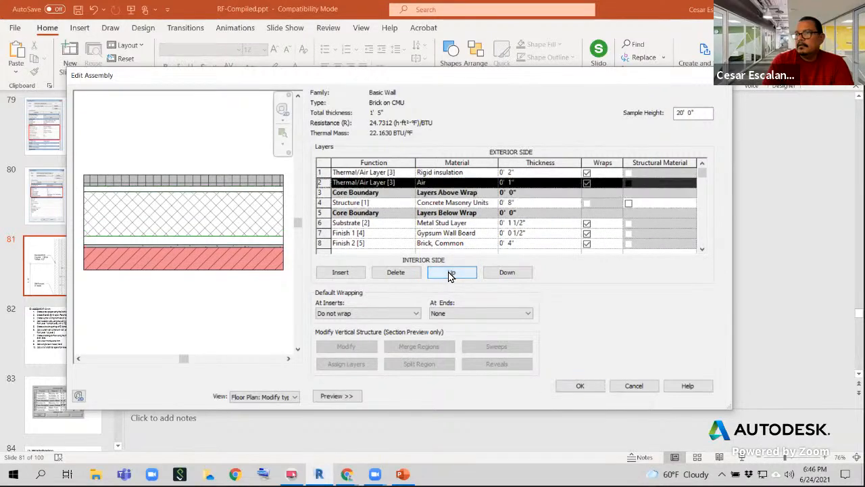
left_click(451, 275)
Move the Brick, Common finish layer above the air layer so it is the outermost exterior layer
left_click(334, 243)
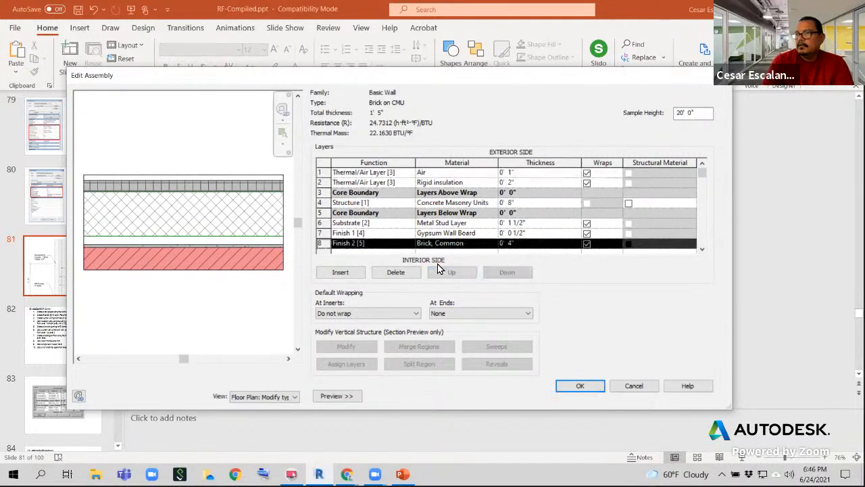
left_click(451, 273)
left_click(451, 273)
left_click(452, 274)
left_click(451, 274)
left_click(453, 274)
left_click(455, 275)
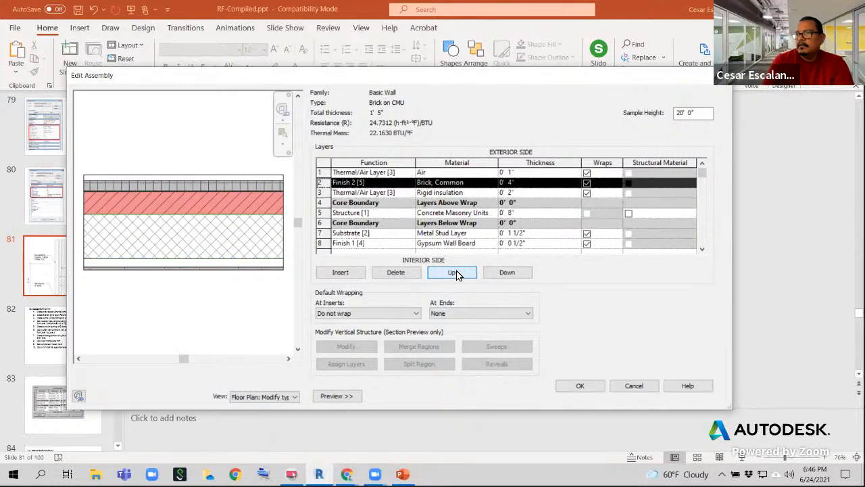
left_click(454, 274)
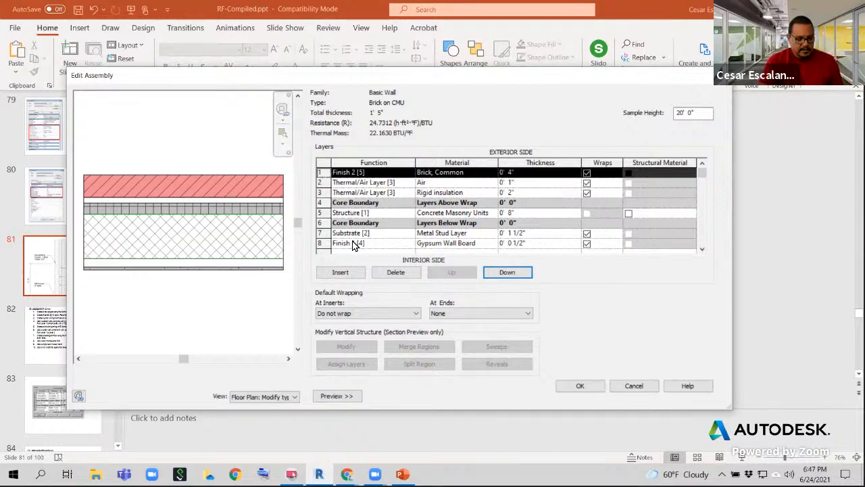
left_click_drag(281, 182, 315, 172)
left_click_drag(280, 202, 318, 181)
left_click_drag(281, 212, 320, 193)
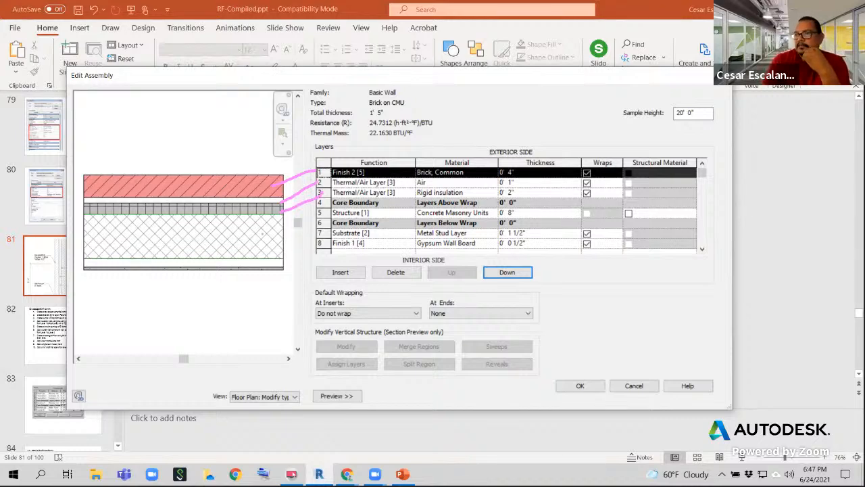
left_click_drag(271, 234, 313, 213)
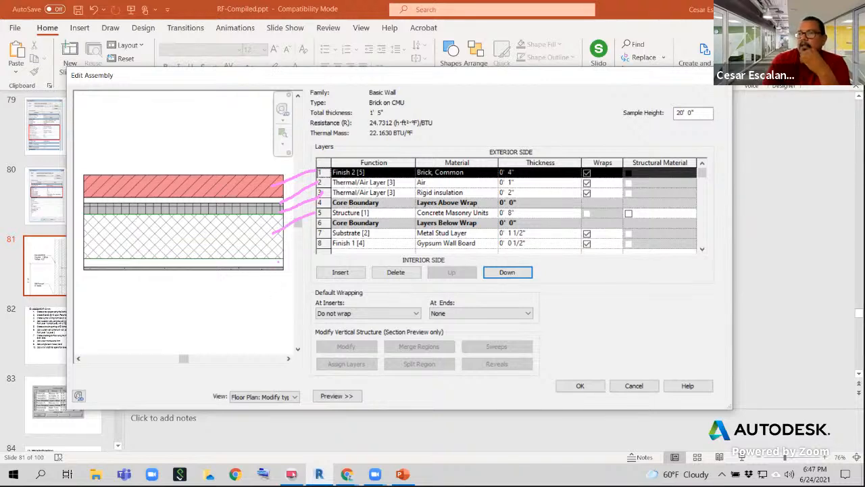
left_click_drag(277, 262, 313, 234)
left_click_drag(282, 269, 316, 244)
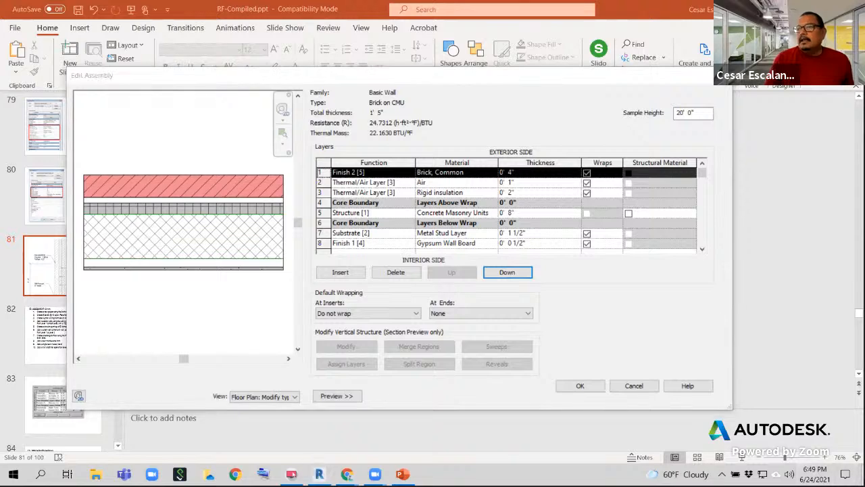
Accept the reordered Brick on CMU assembly and its type properties
key("super+alt+d")
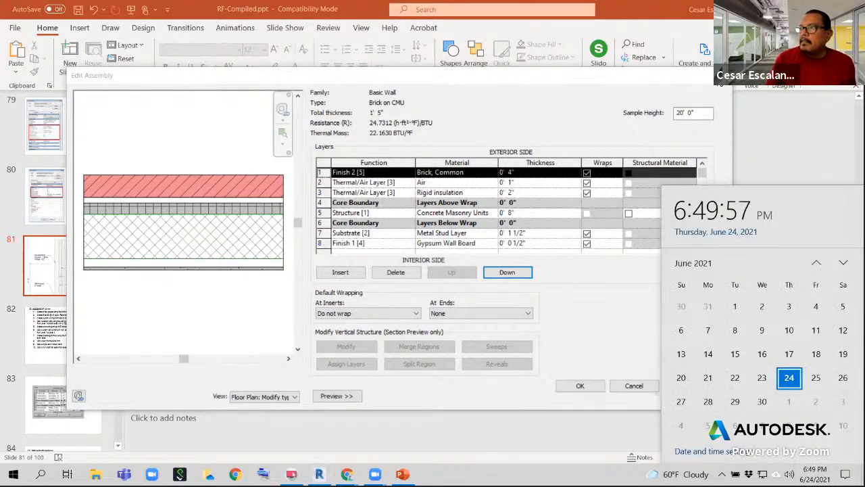
left_click(586, 385)
left_click(589, 394)
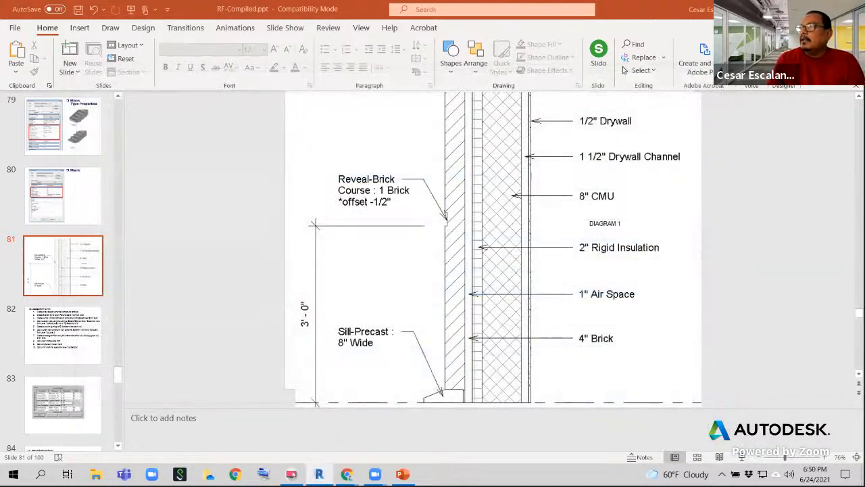
Close the RF-Compiled.ppt presentation without saving and switch back to the Level 1 floor plan in Revit
key("alt+F4")
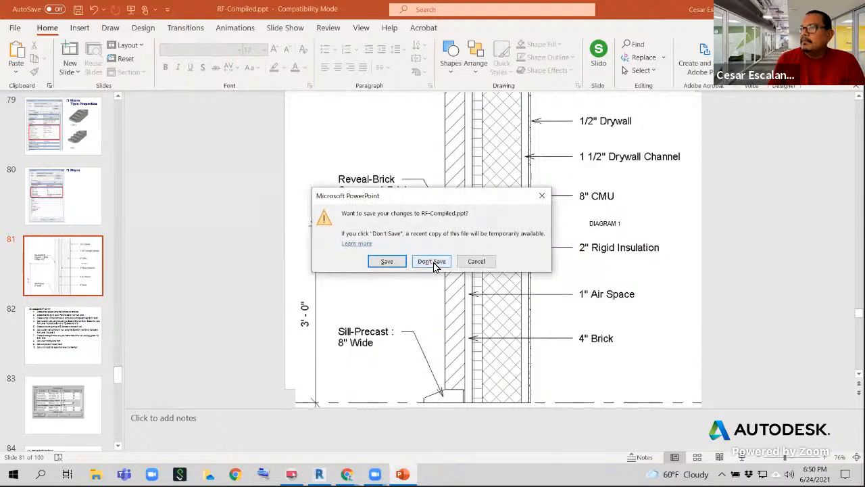
left_click(433, 260)
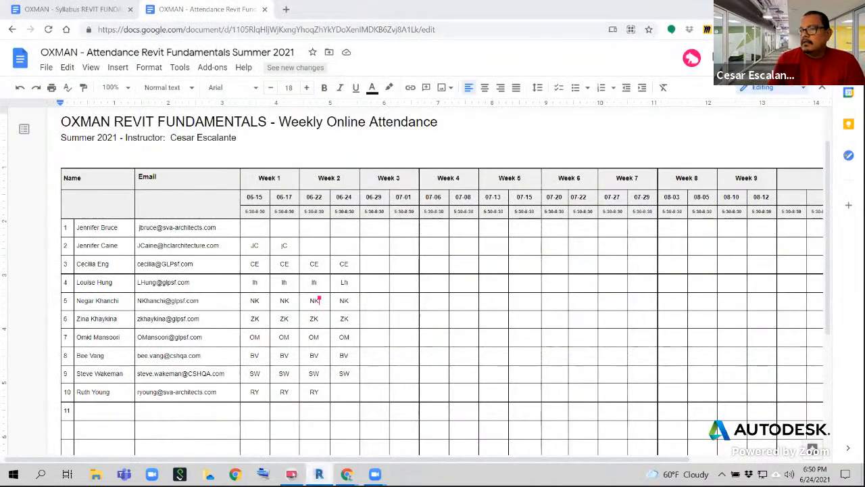
key("ctrl+l")
left_click(319, 473)
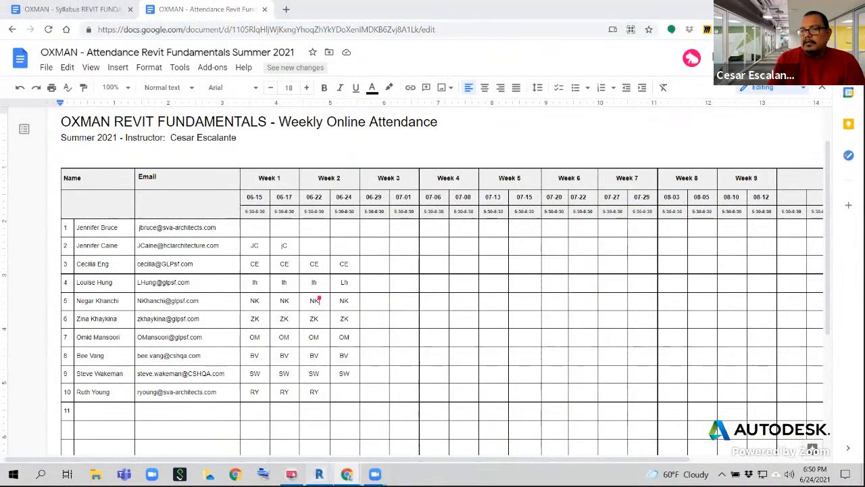
left_click(291, 473)
left_click(449, 81)
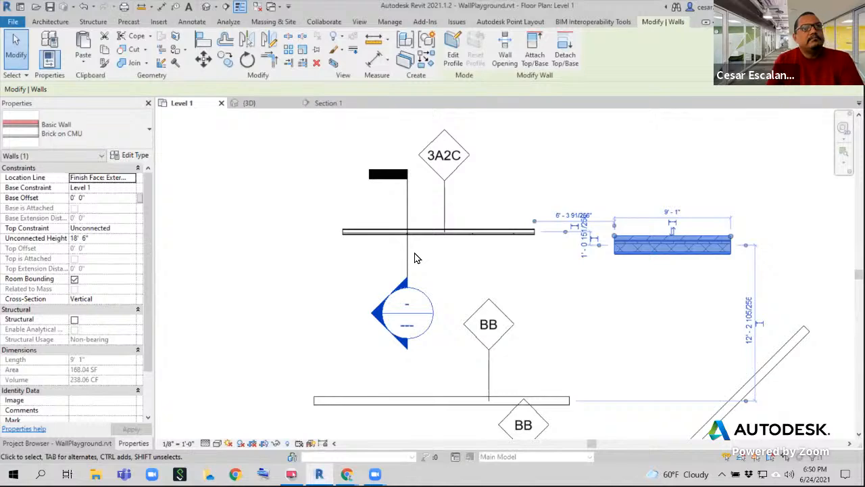
Deselect the wall, then close WallPlayground.rvt by closing the Level 1, {3D} and Section 1 views, saving the changes
scroll(305, 294, "down", 2)
left_click(606, 311)
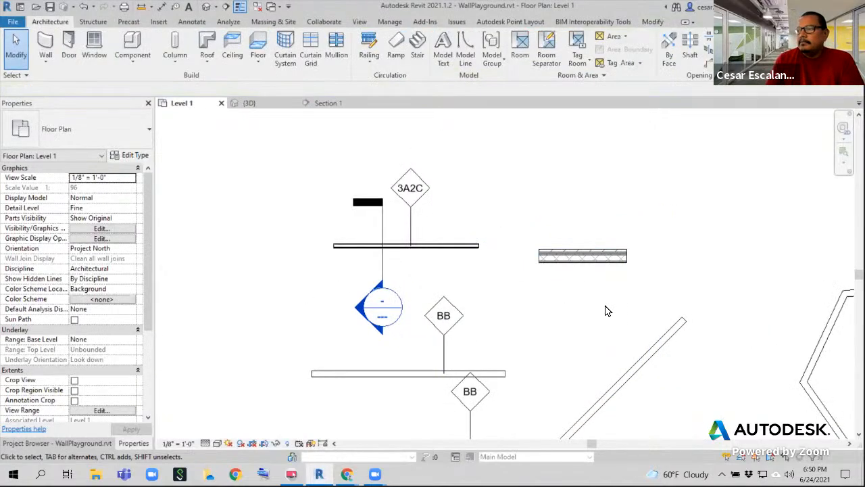
scroll(547, 280, "down", 3)
middle_click_drag(574, 261, 498, 255)
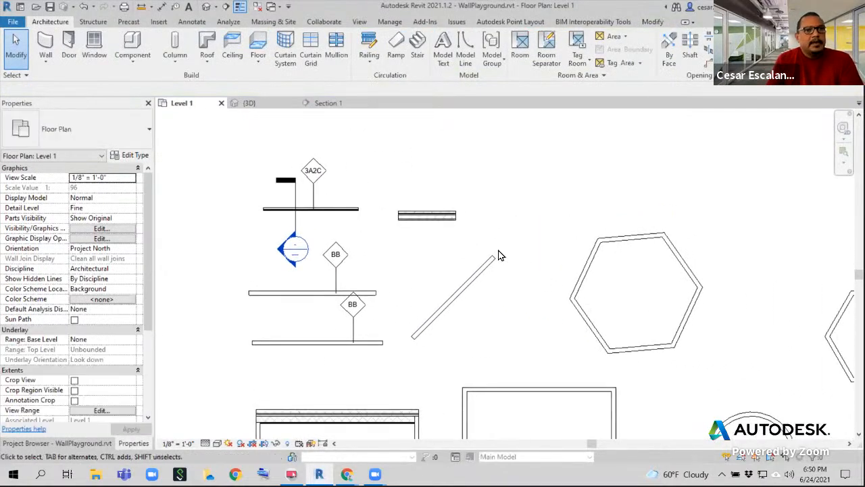
scroll(498, 255, "down", 2)
middle_click_drag(558, 221, 481, 177)
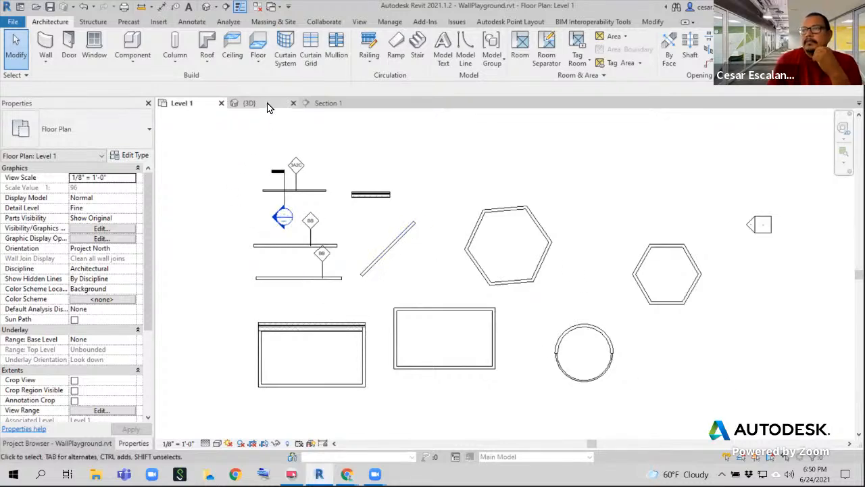
left_click(220, 103)
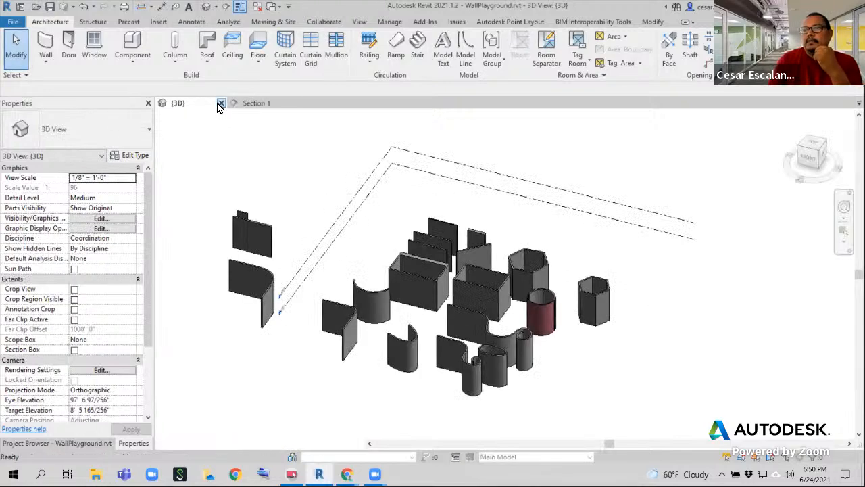
left_click(221, 104)
left_click(221, 102)
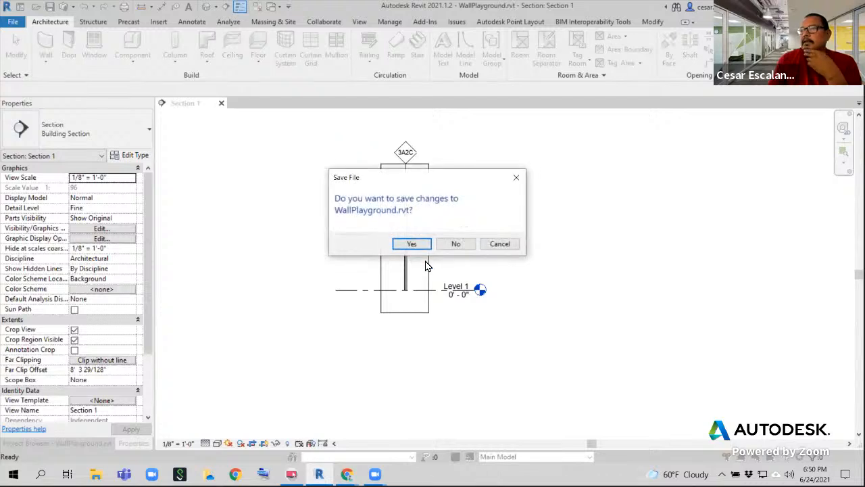
left_click(412, 245)
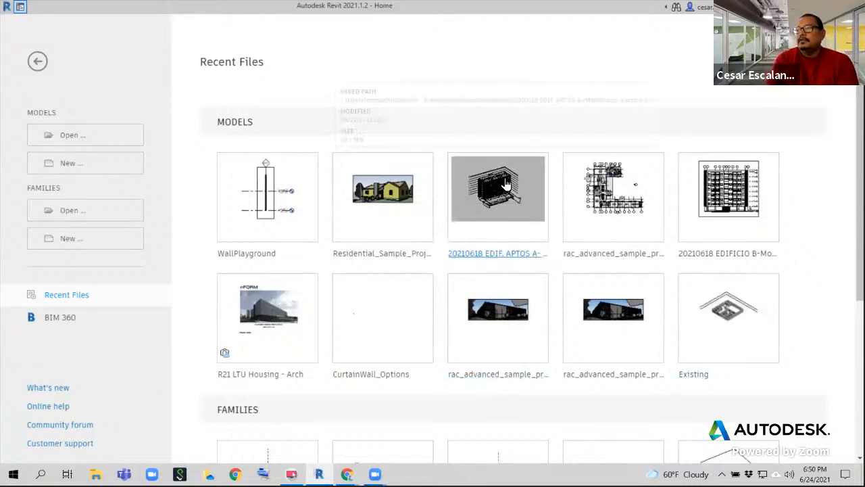
Open the recent model rac_advanced_sample_project and display its default 3D view
left_click(504, 312)
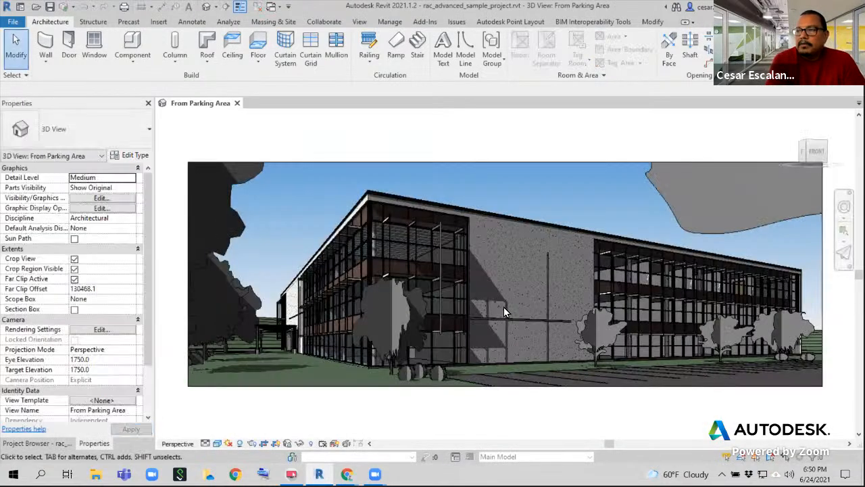
left_click(209, 7)
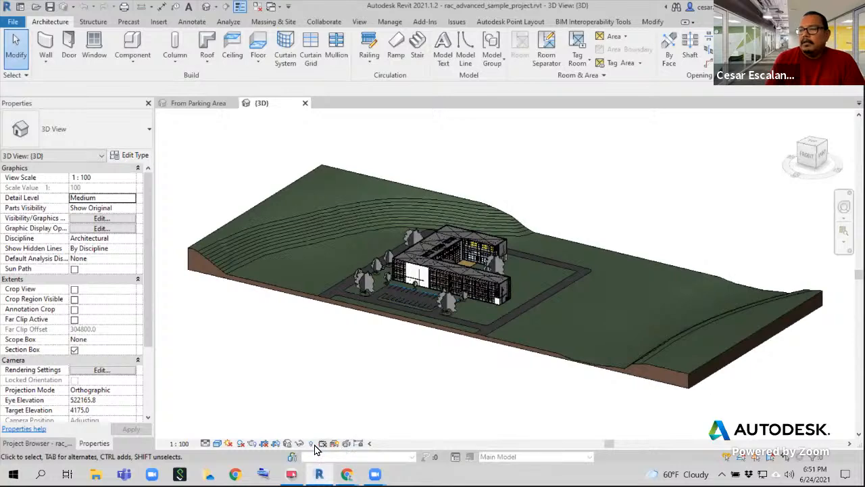
Hide the Topography category in the default 3D view
left_click(521, 353)
right_click(522, 349)
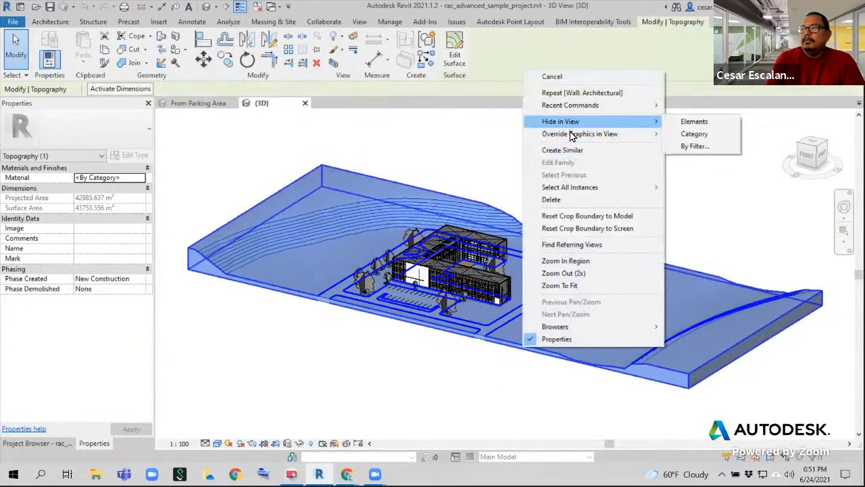
mouse_move(572, 135)
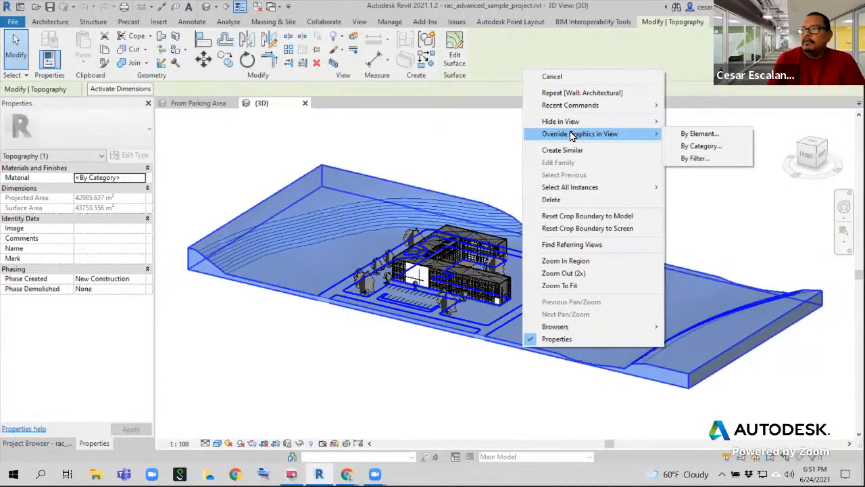
mouse_move(585, 121)
left_click(697, 133)
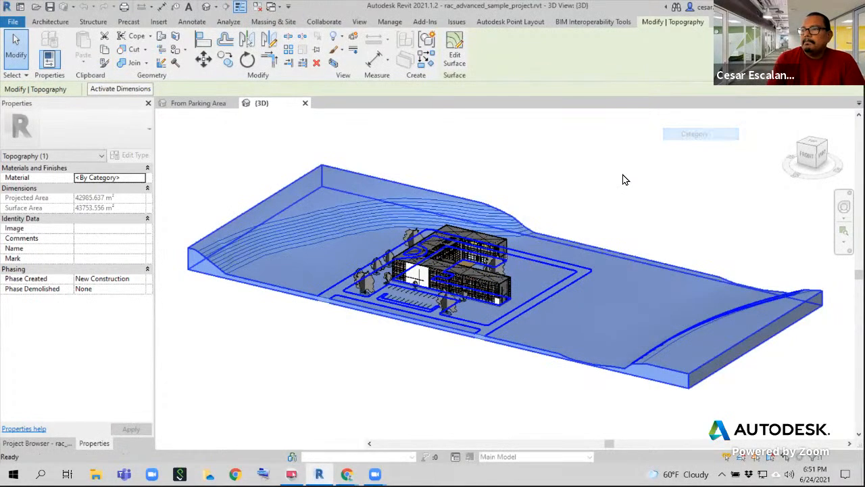
left_click(315, 411)
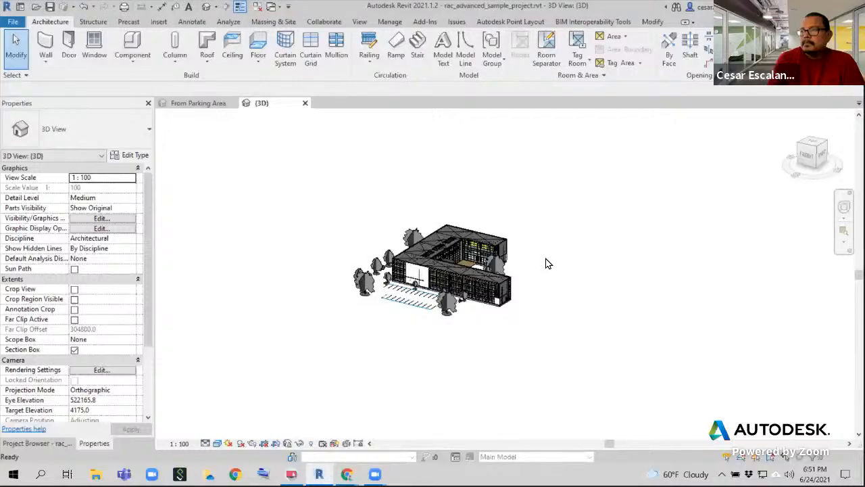
Reveal the hidden elements in the 3D view, examine them around the building and site, and leave the reveal mode
key("r")
key("h")
scroll(548, 263, "up", 5)
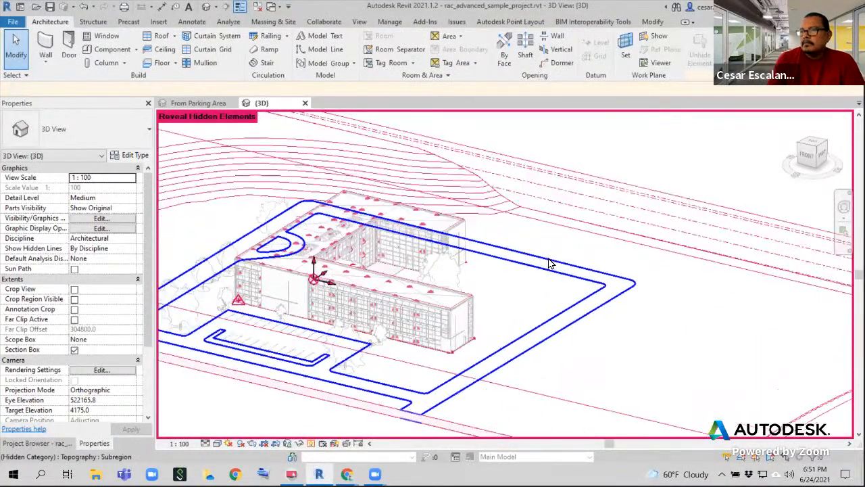
scroll(548, 264, "down", 3)
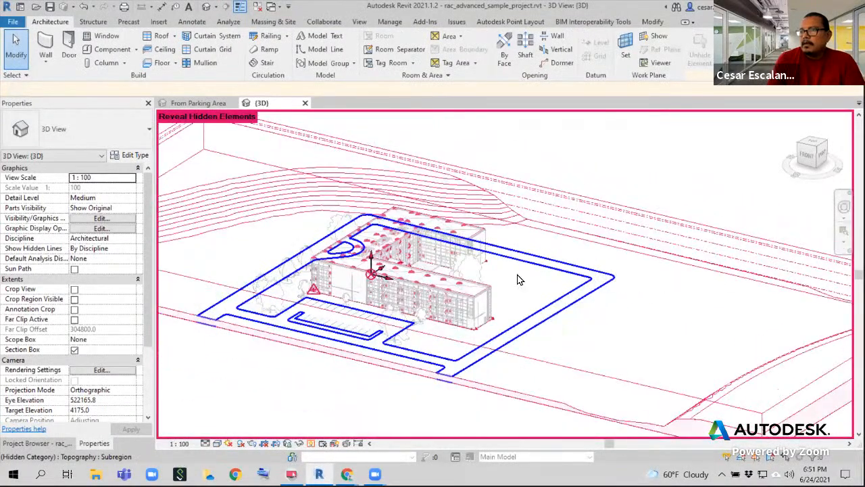
scroll(498, 289, "up", 3)
scroll(498, 289, "down", 3)
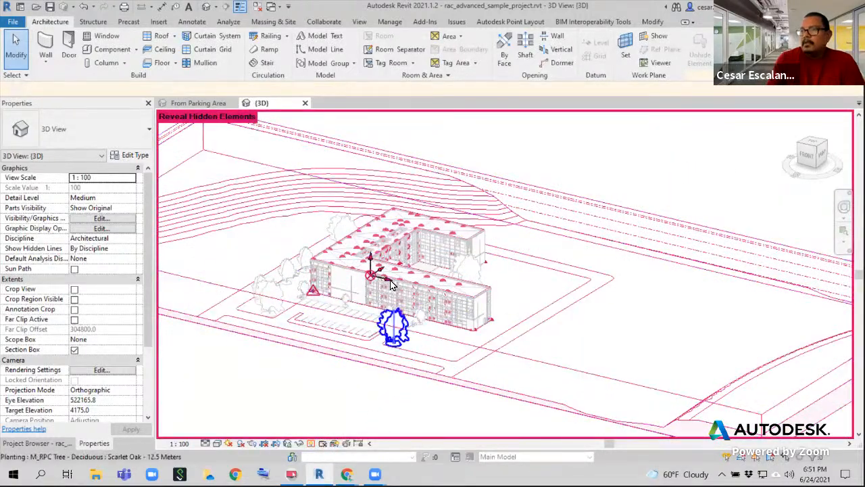
scroll(389, 277, "up", 1)
scroll(389, 277, "up", 2)
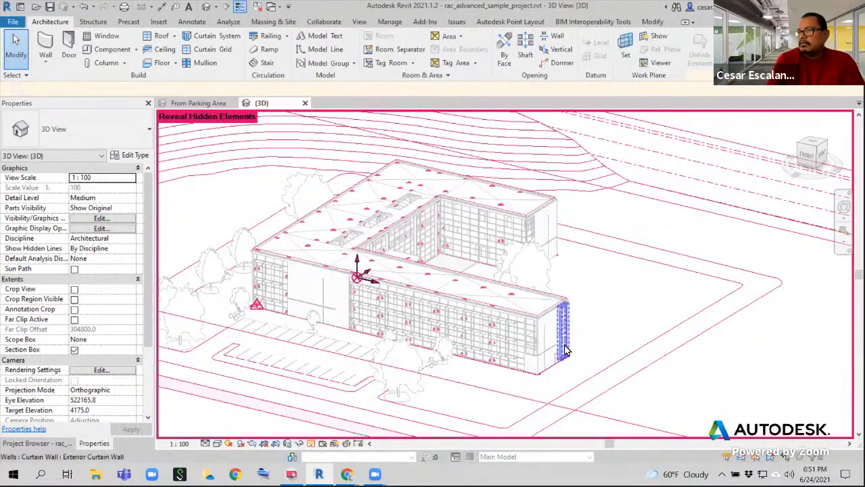
scroll(586, 335, "up", 3)
scroll(586, 335, "down", 6)
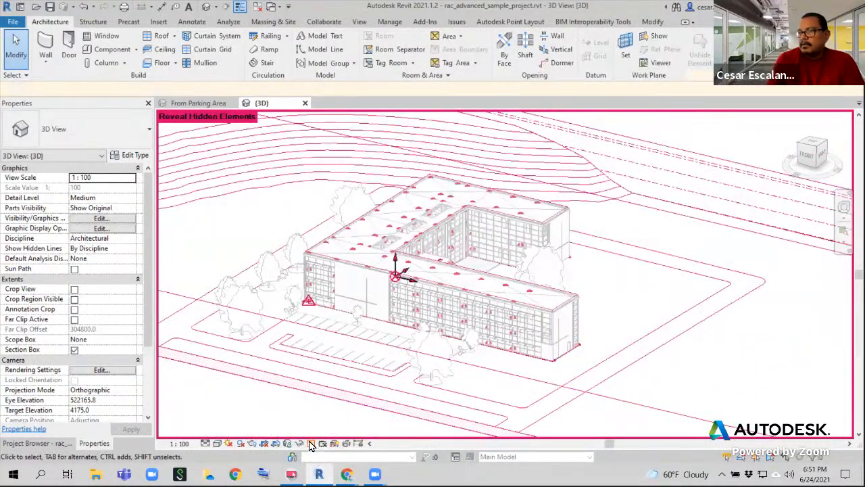
left_click(310, 442)
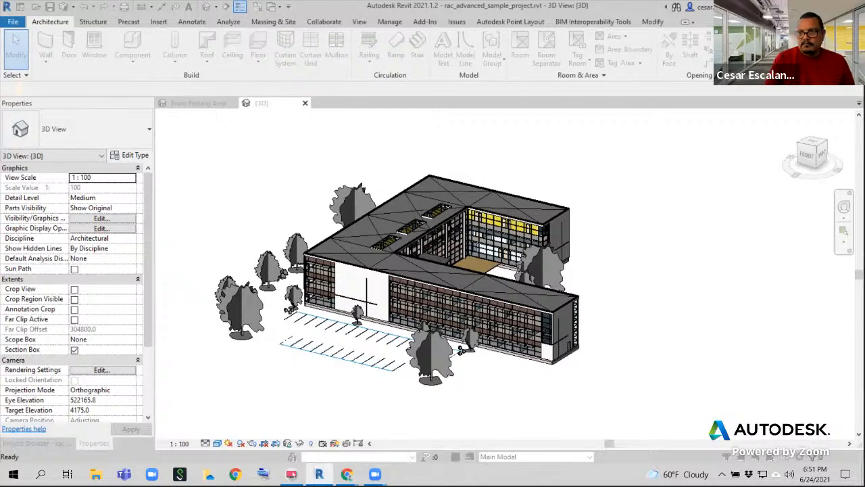
scroll(481, 240, "down", 5)
middle_click_drag(481, 240, 421, 237)
middle_click_drag(509, 273, 647, 255)
scroll(646, 256, "down", 2)
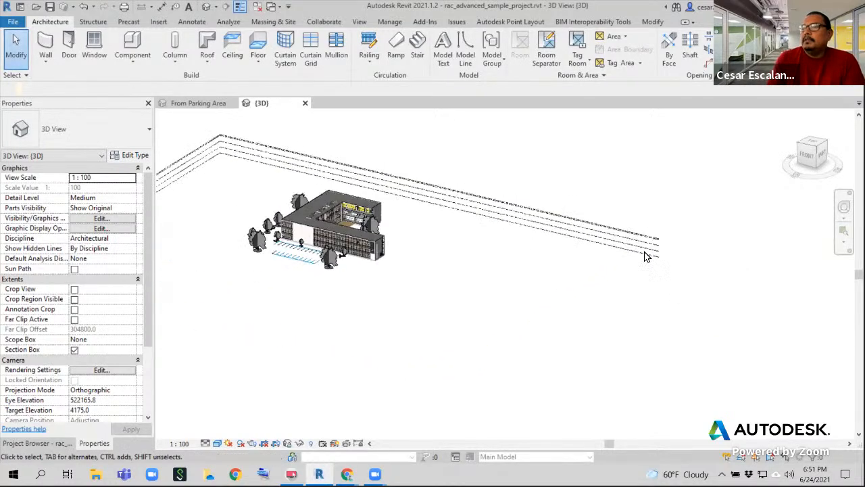
Select the 01 - Entry Level, 02 - Floor and 03 - Floor levels in turn in the 3D view to inspect them
left_click(646, 258)
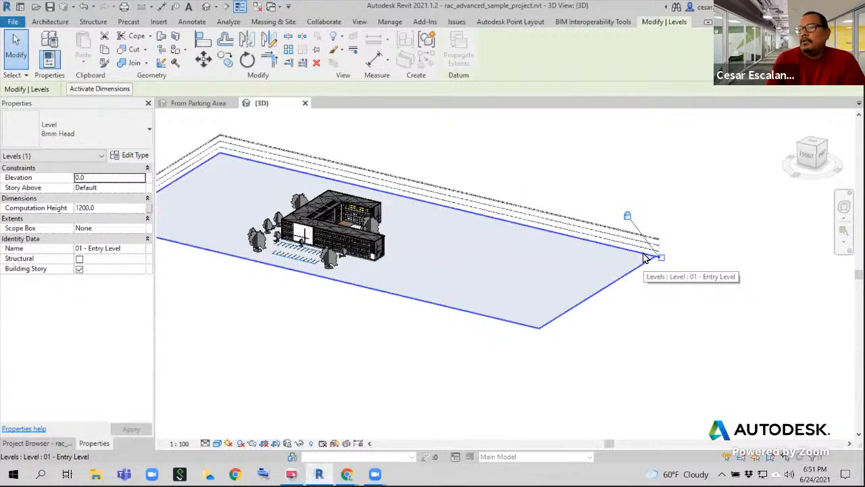
left_click(634, 249)
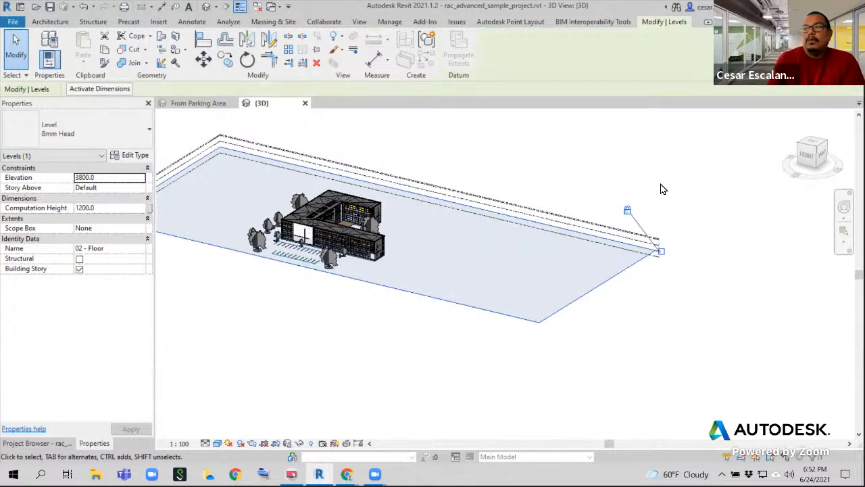
scroll(664, 244, "up", 1)
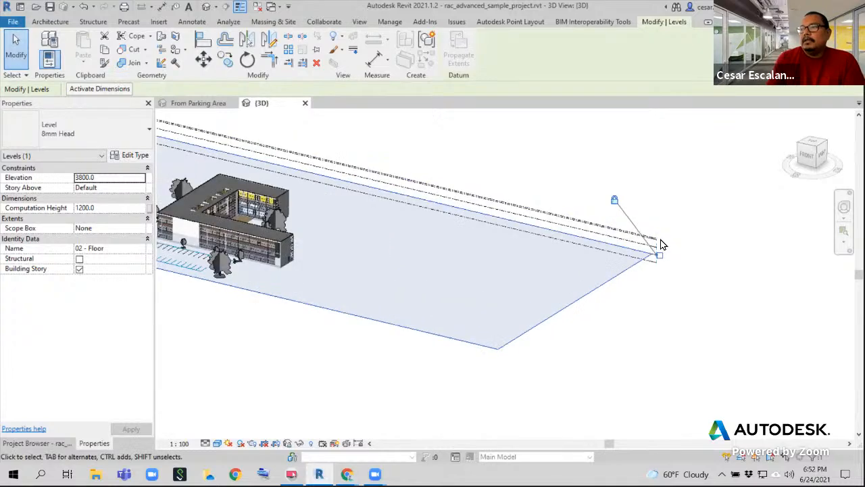
scroll(664, 244, "up", 1)
left_click(598, 242)
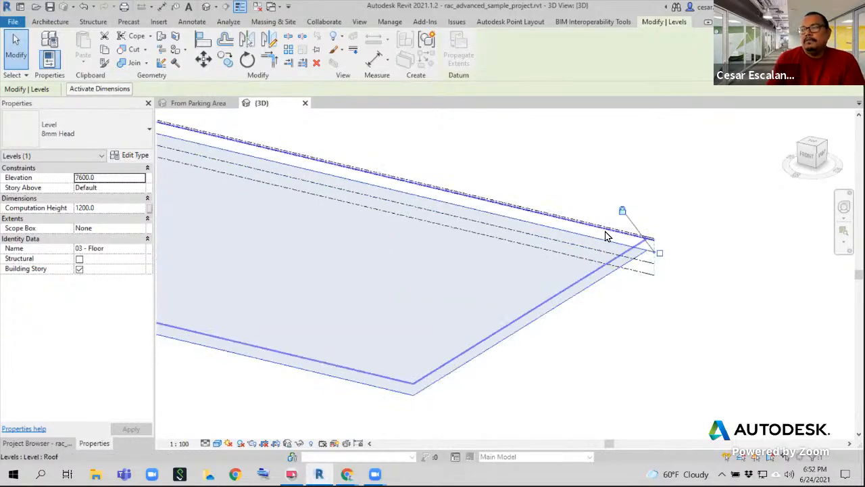
middle_click_drag(624, 282, 712, 270)
scroll(429, 226, "down", 3)
Examine the level heads at the opposite end of the 3D view, selecting 01 - Entry Level and 02 - Floor in turn
middle_click_drag(428, 226, 340, 240, "shift")
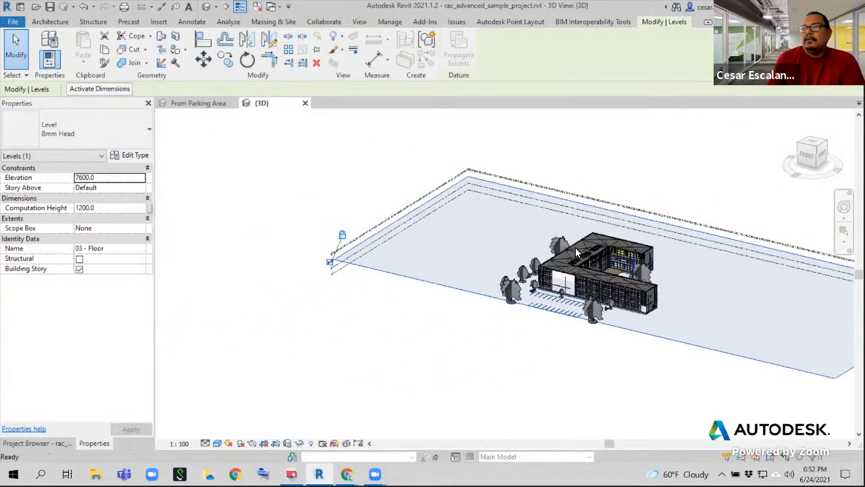
scroll(315, 304, "up", 2)
scroll(315, 305, "up", 3)
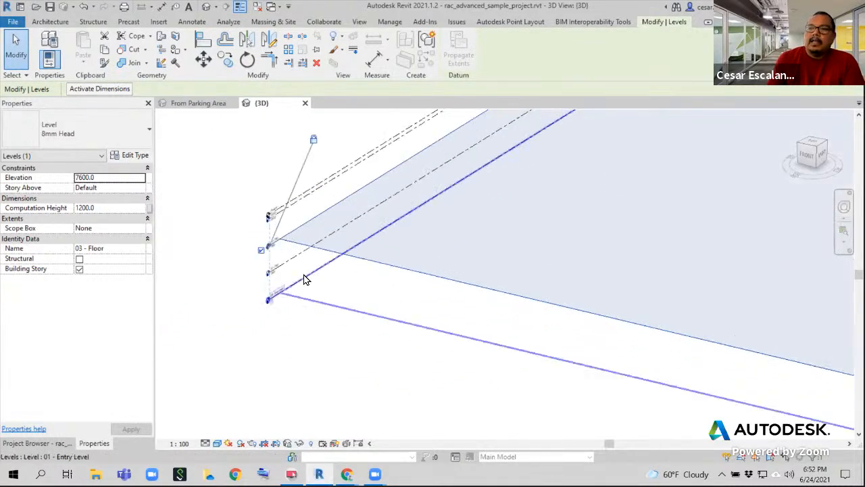
left_click(308, 254)
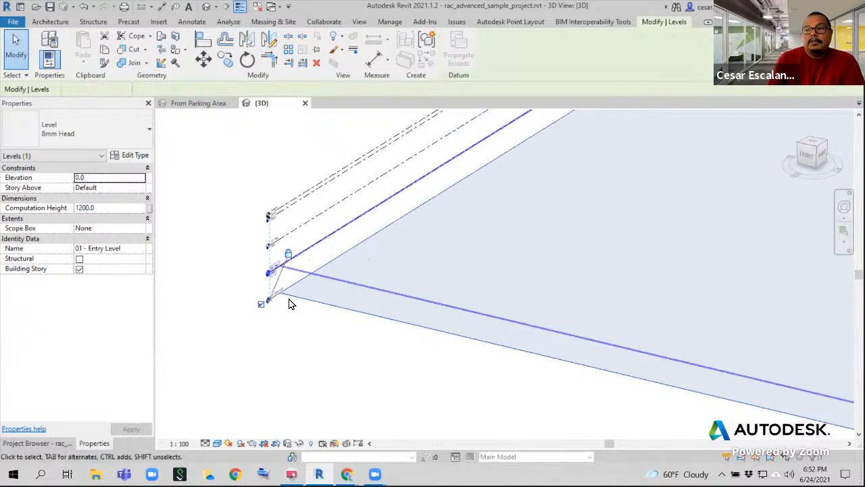
scroll(295, 298, "up", 3)
middle_click_drag(296, 282, 358, 319)
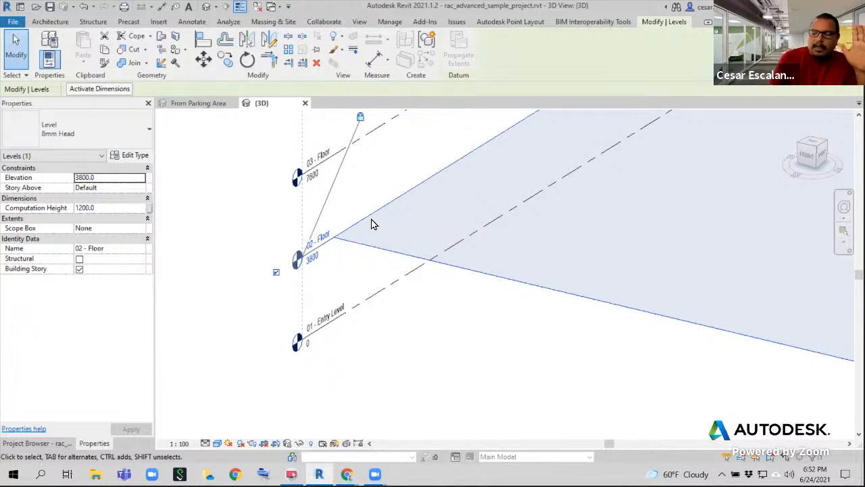
scroll(372, 224, "down", 3)
middle_click_drag(487, 300, 214, 371)
scroll(304, 361, "down", 4)
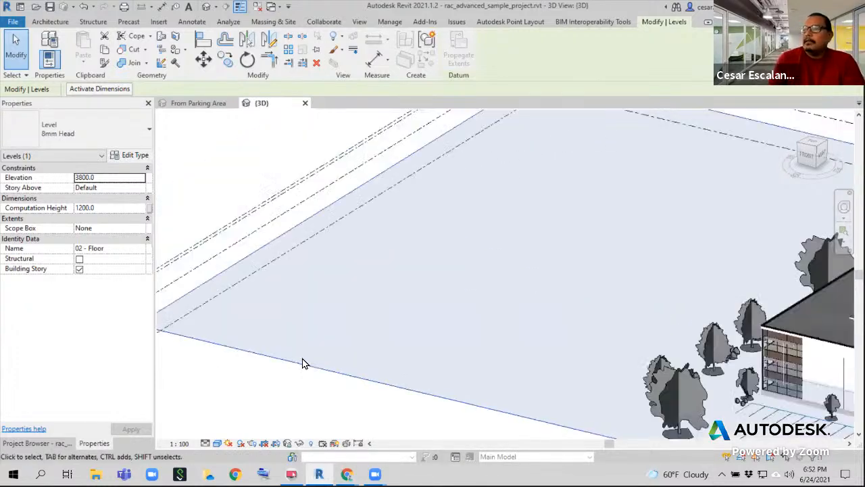
middle_click_drag(526, 278, 674, 263, "shift")
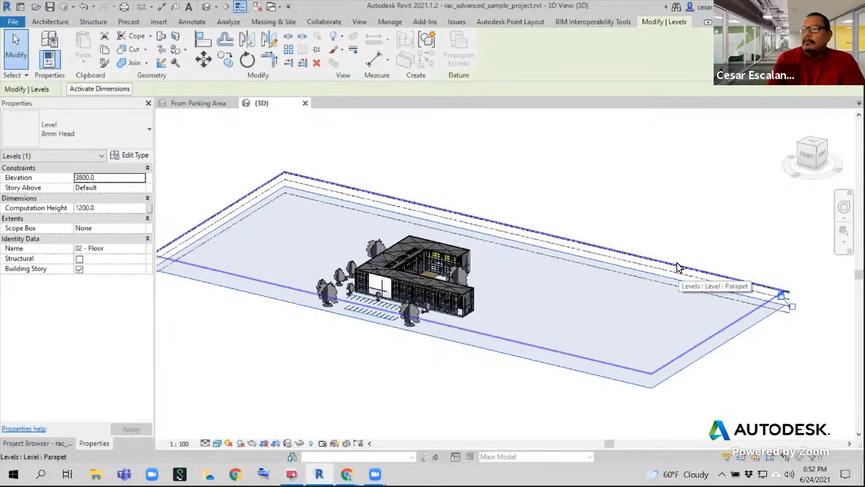
Select the Parapet level, then the 03 - Floor level, and inspect its plane around the building
left_click(679, 267)
middle_click_drag(680, 269, 671, 215)
scroll(672, 215, "down", 3)
left_click(679, 270)
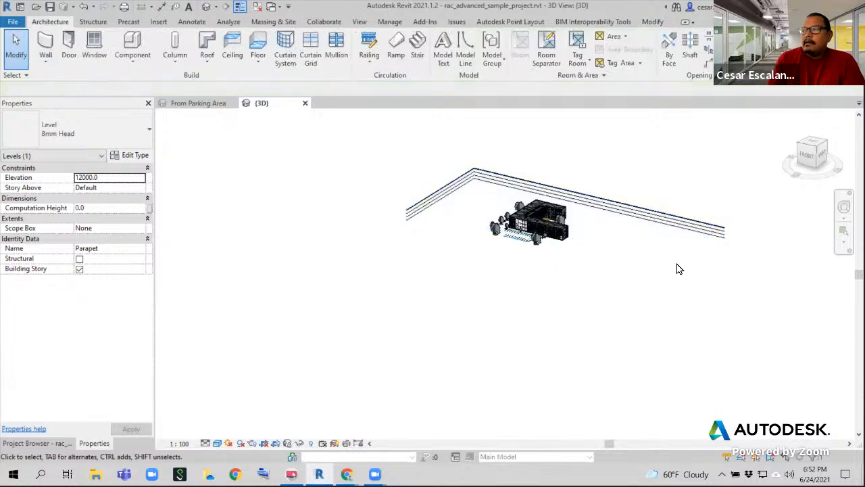
left_click(688, 227)
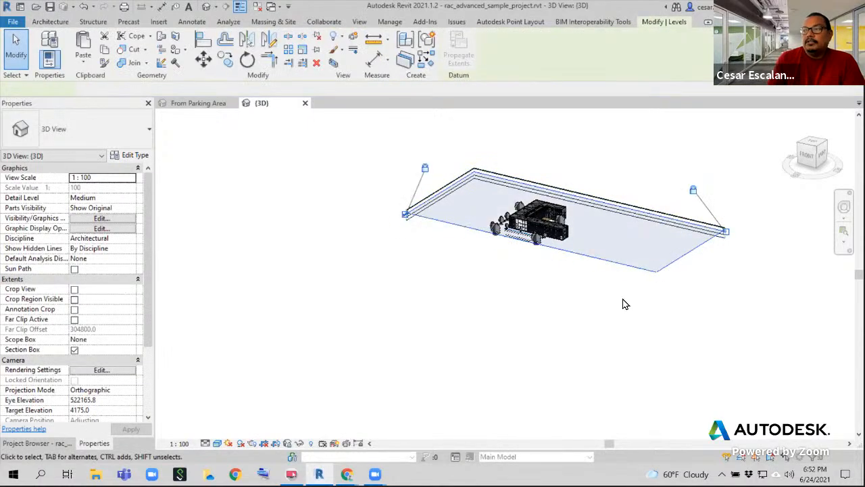
middle_click_drag(549, 280, 363, 293)
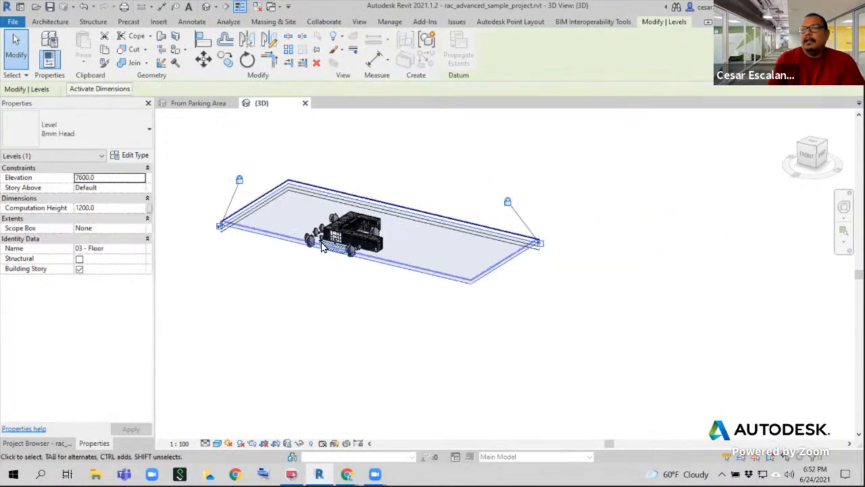
scroll(525, 259, "up", 4)
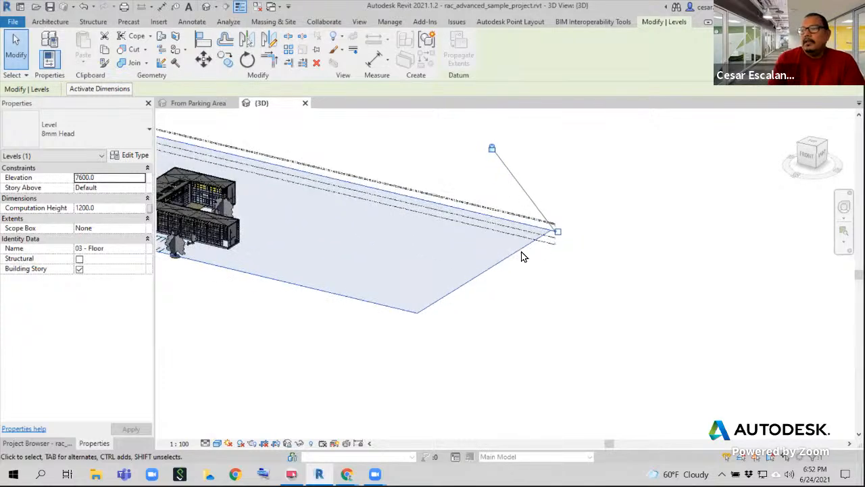
middle_click_drag(526, 268, 678, 284)
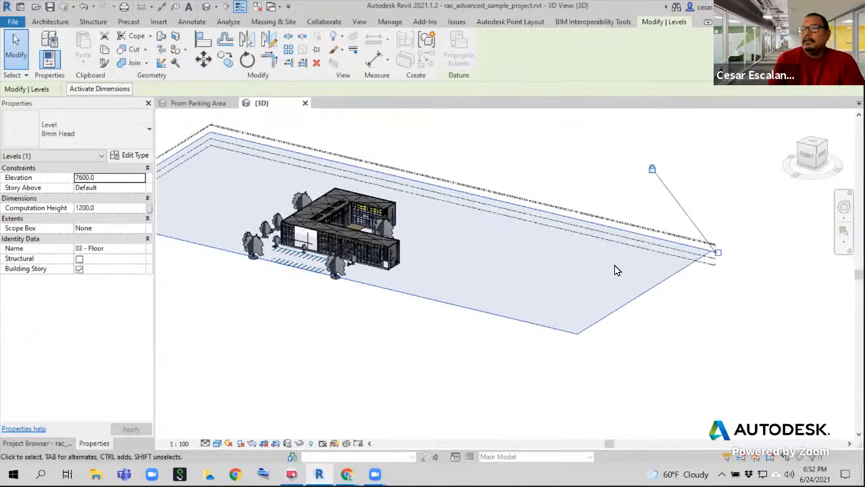
scroll(618, 270, "down", 3)
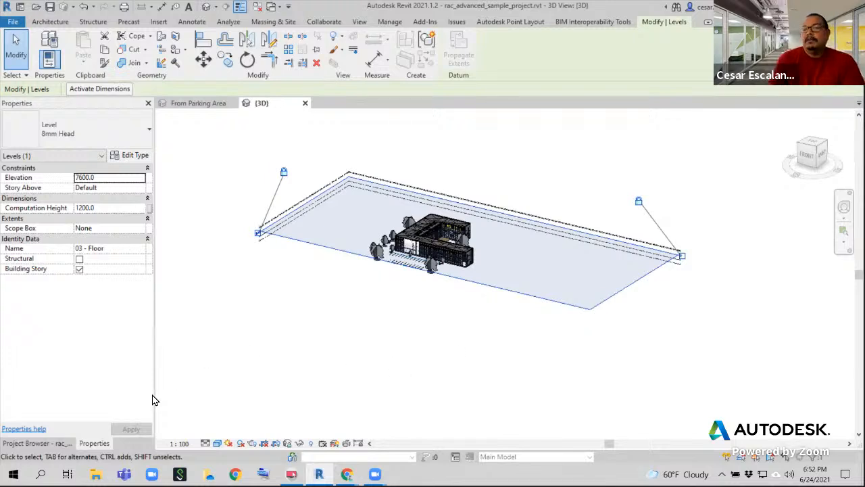
Open the North elevation, examine its level heads and select the 03 - Floor level
left_click(59, 446)
scroll(97, 288, "down", 2)
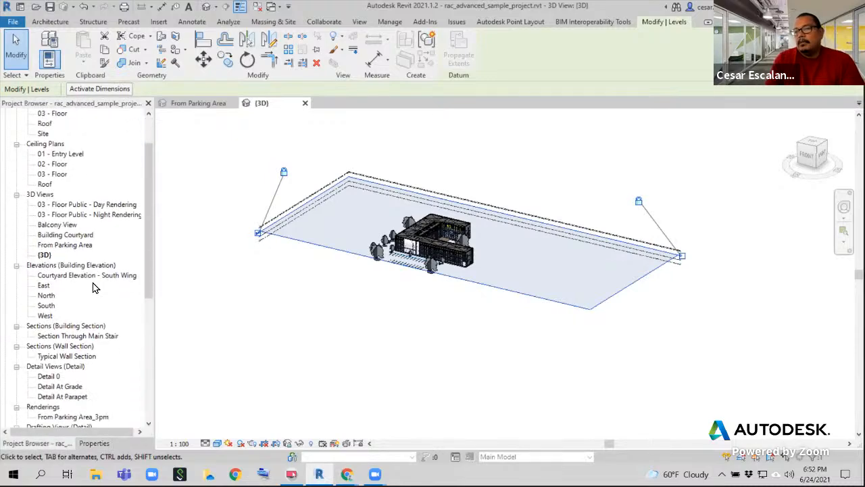
left_click(43, 299)
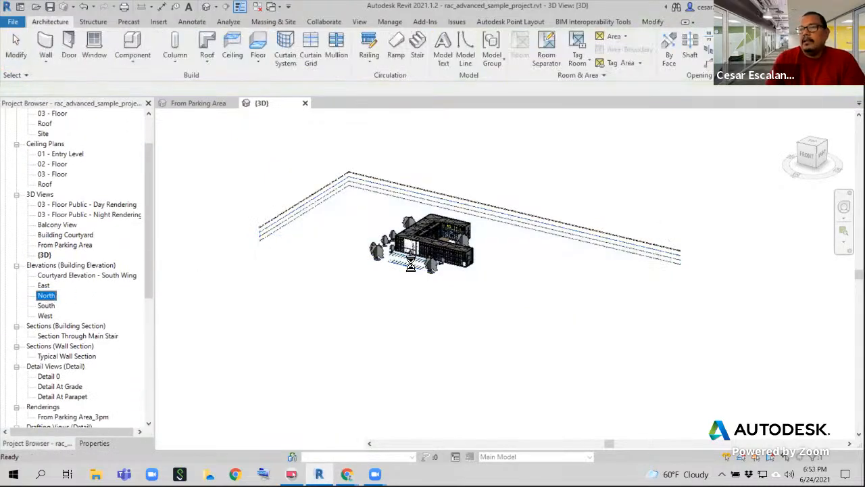
key("Return")
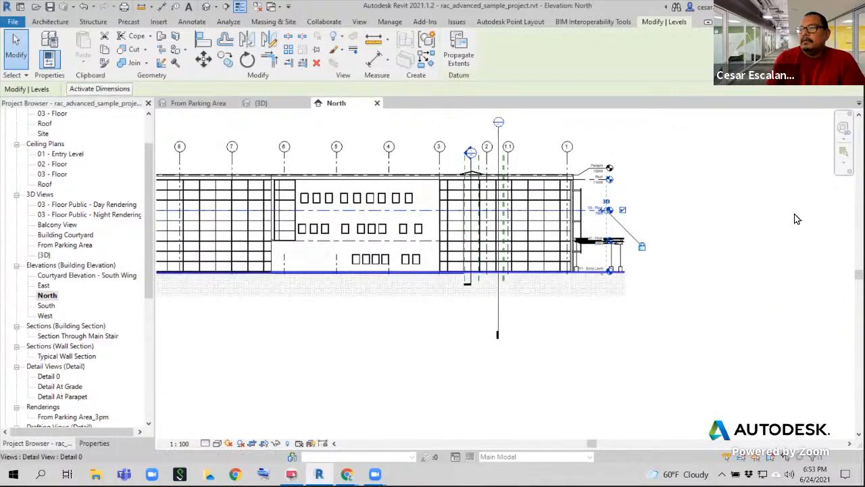
left_click(649, 215)
scroll(639, 224, "up", 3)
middle_click_drag(531, 202, 522, 272)
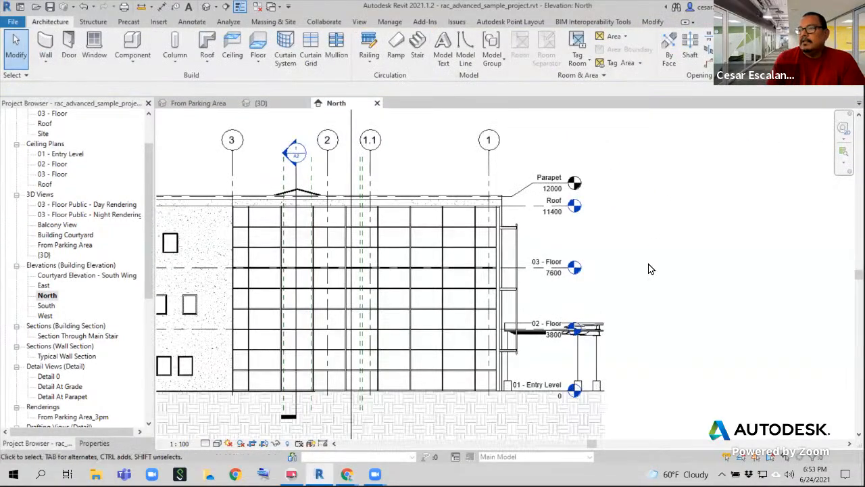
left_click(606, 313)
scroll(805, 315, "down", 4)
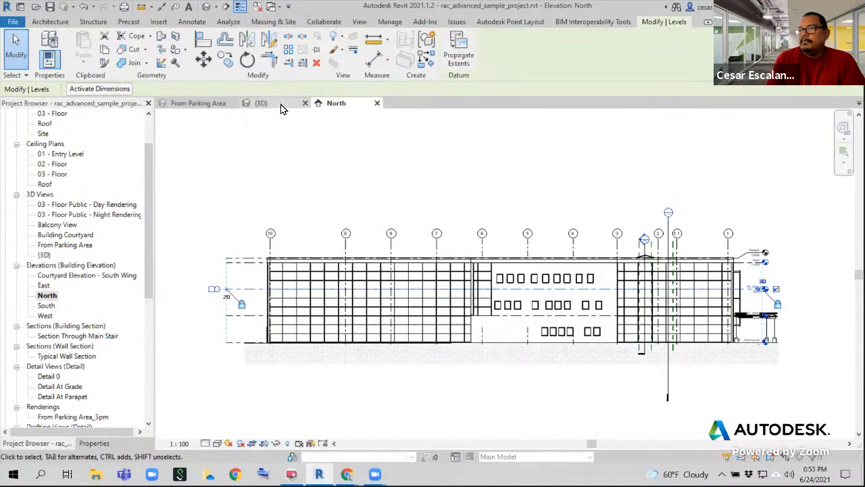
Return to the {3D} view, close the From Parking Area view and tile the {3D} and North views side by side
left_click(275, 106)
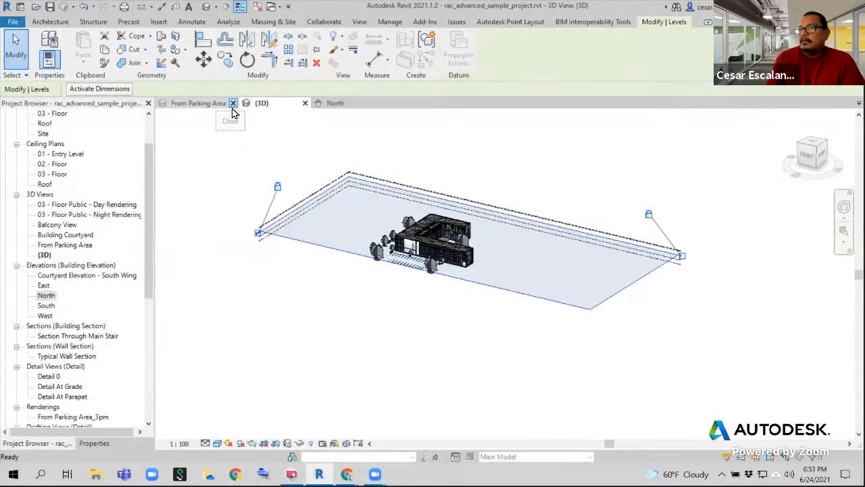
left_click(234, 103)
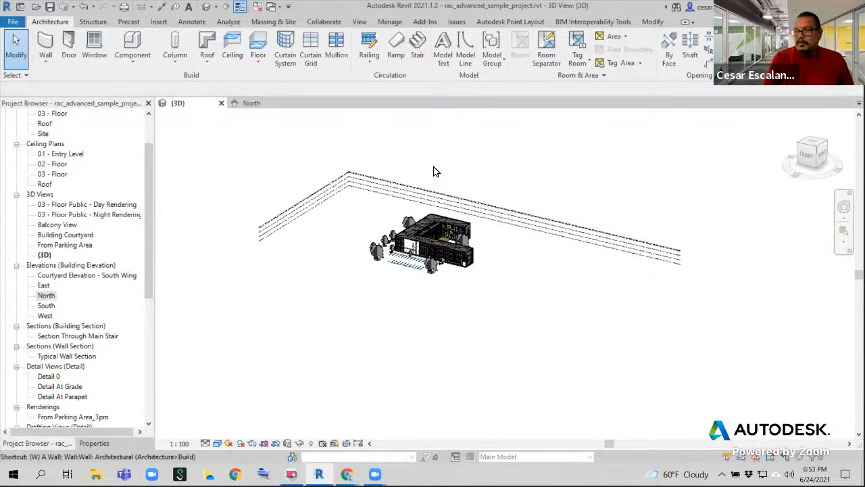
key("w")
key("t")
middle_click_drag(432, 267, 307, 282)
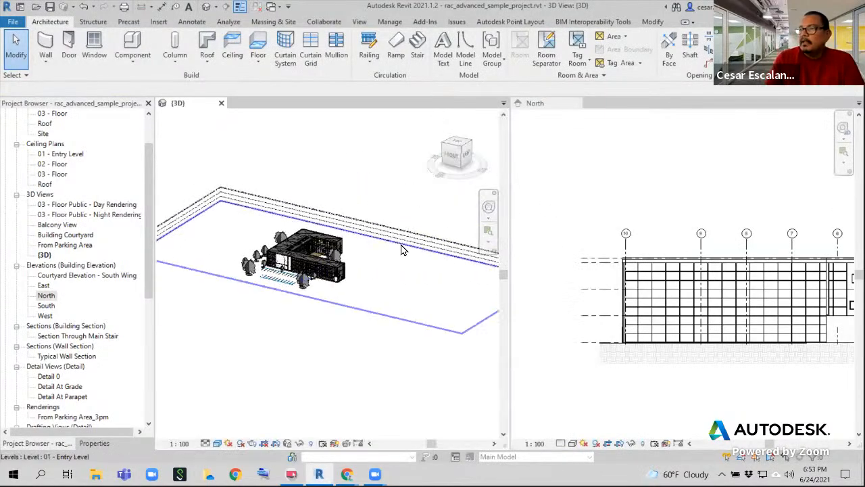
Select the 01 - Entry Level in the 3D view and locate the same level head in the North elevation
left_click(415, 268)
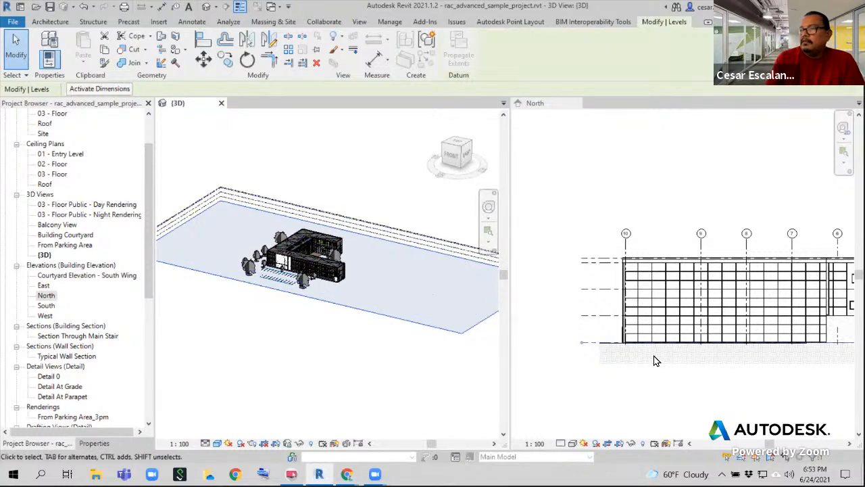
left_click(732, 358)
middle_click_drag(732, 357, 607, 340)
scroll(707, 349, "down", 2)
scroll(703, 342, "up", 5)
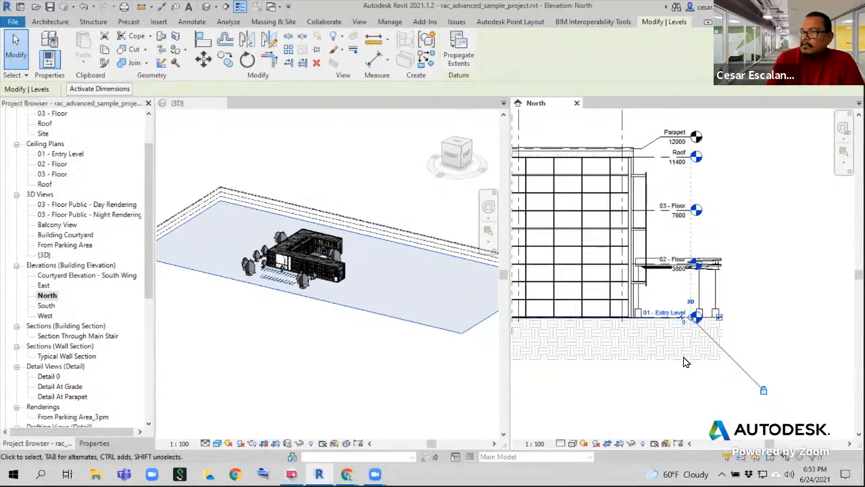
Select 02 - Floor and 03 - Floor in turn in the 3D view, compare them with the North elevation, and clear the selection
left_click(445, 254)
left_click(446, 255)
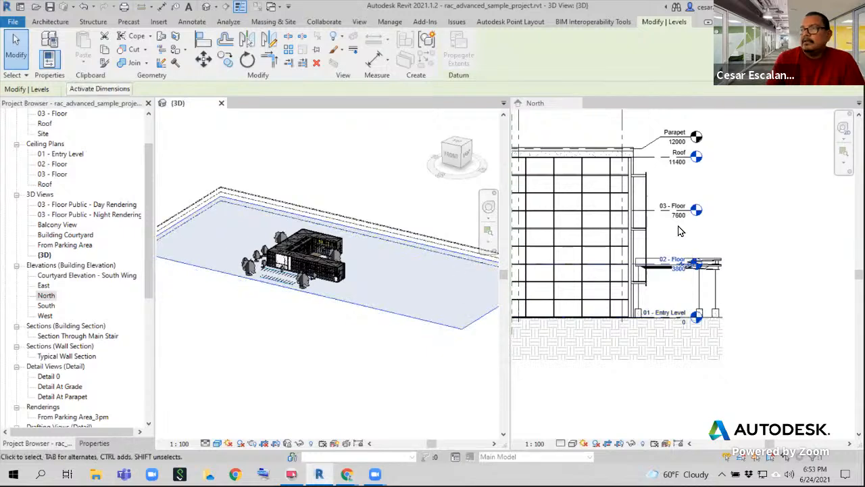
left_click(426, 241)
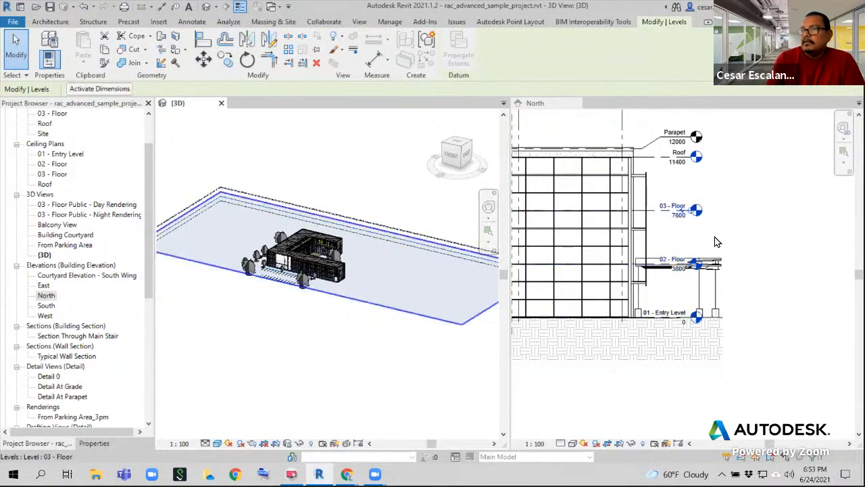
key("Escape")
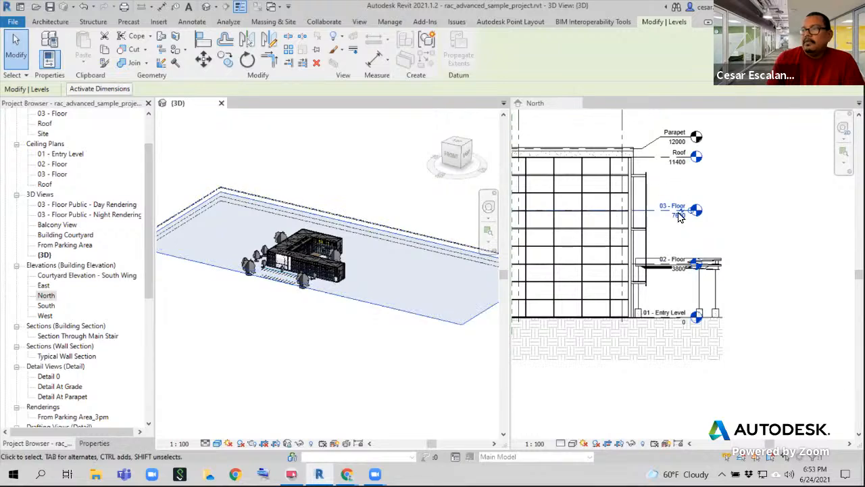
left_click(403, 365)
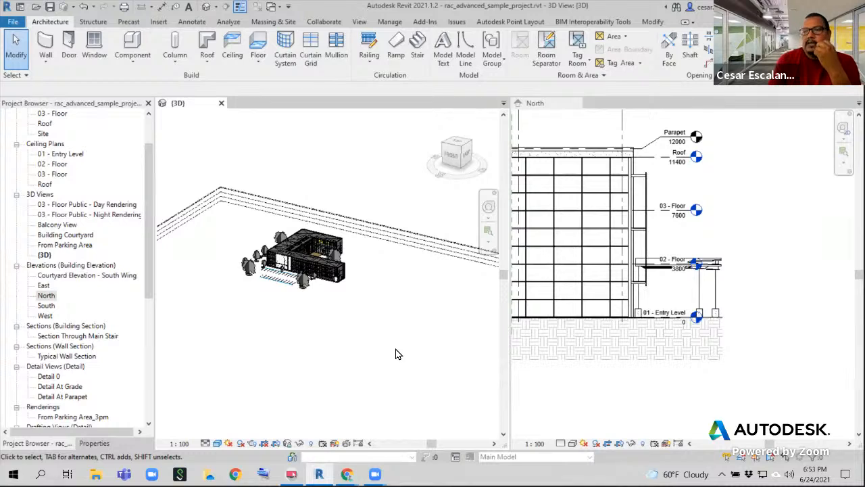
Close the {3D} and North views to close the rac_advanced_sample_project model
left_click(220, 104)
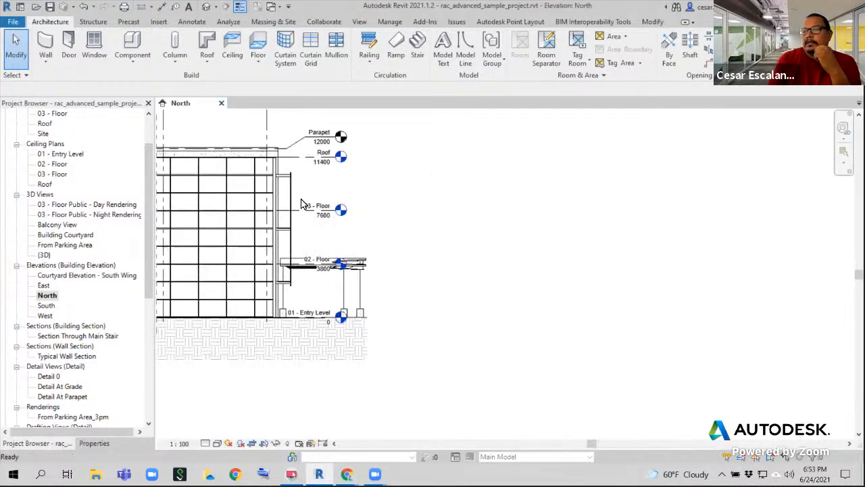
left_click(223, 105)
left_click(455, 245)
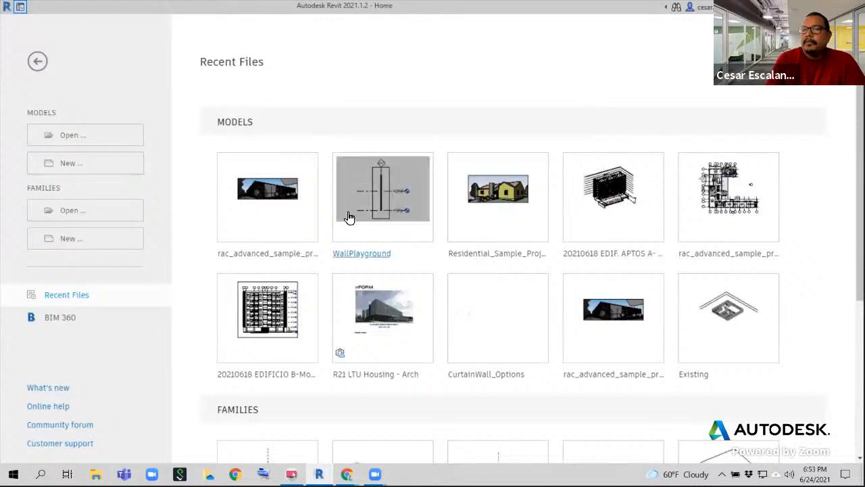
Create a new project from the Imperial-Architectural Template
left_click(76, 166)
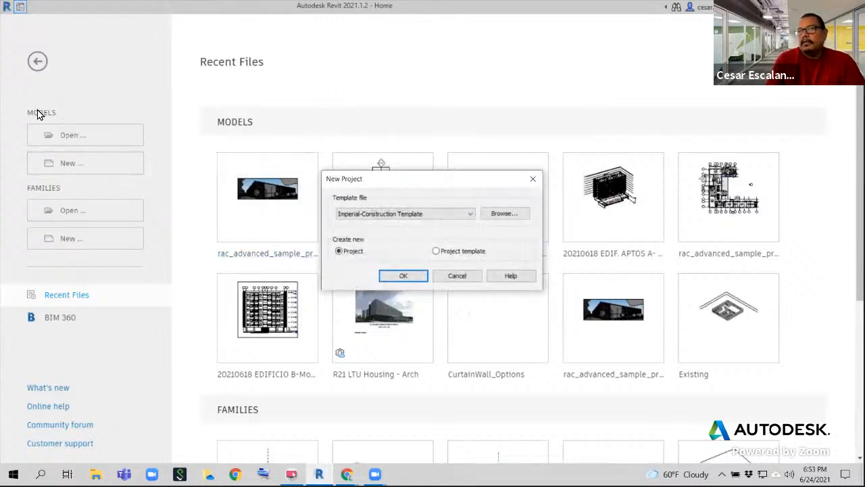
left_click(422, 212)
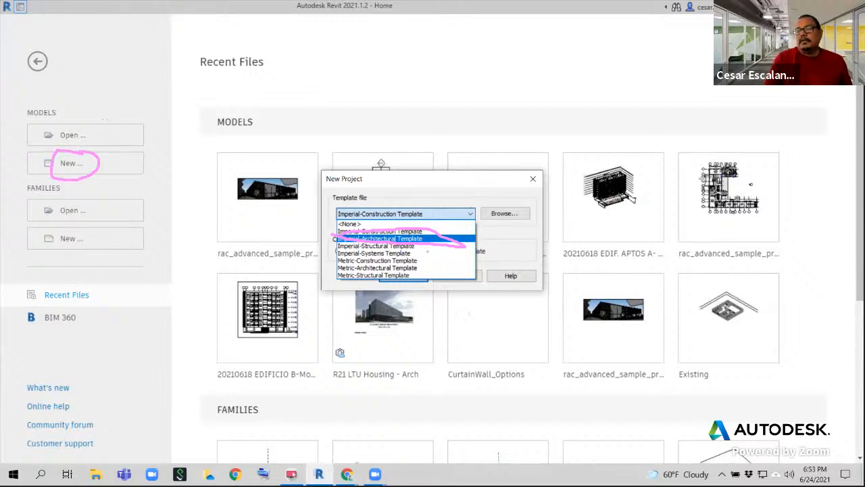
left_click(615, 232)
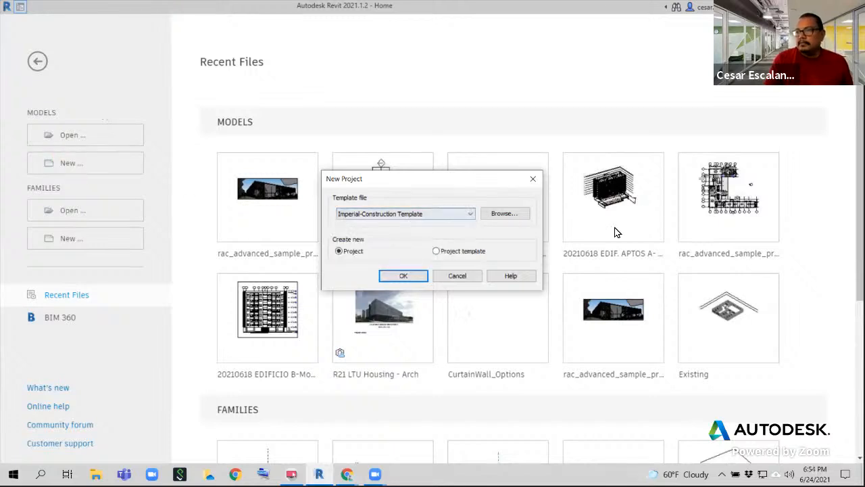
left_click(470, 214)
left_click(373, 246)
left_click(470, 214)
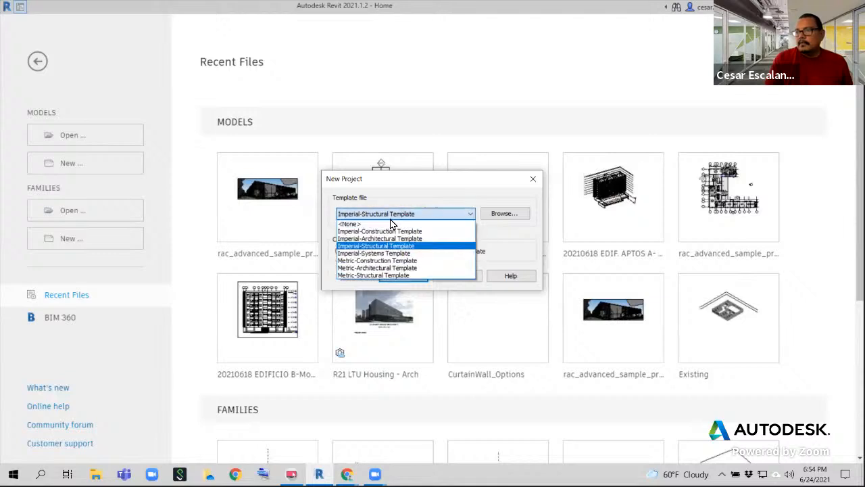
left_click(379, 239)
left_click(411, 275)
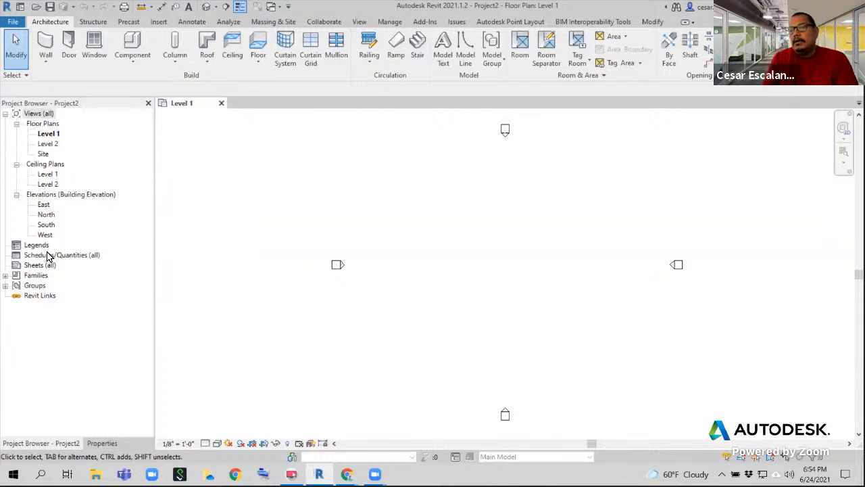
Open the South elevation and examine the Level 1 and Level 2 lines and their heads
double_click(49, 225)
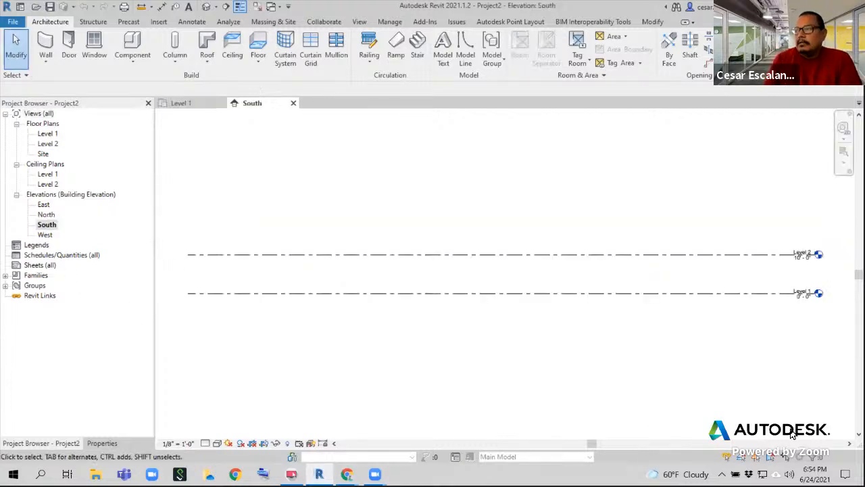
middle_click_drag(812, 376, 440, 379)
scroll(336, 305, "up", 2)
scroll(405, 342, "up", 1)
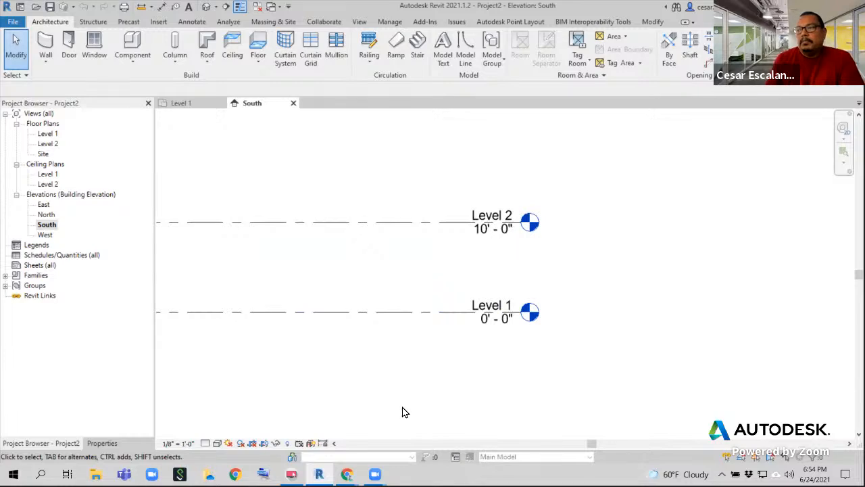
scroll(416, 404, "down", 2)
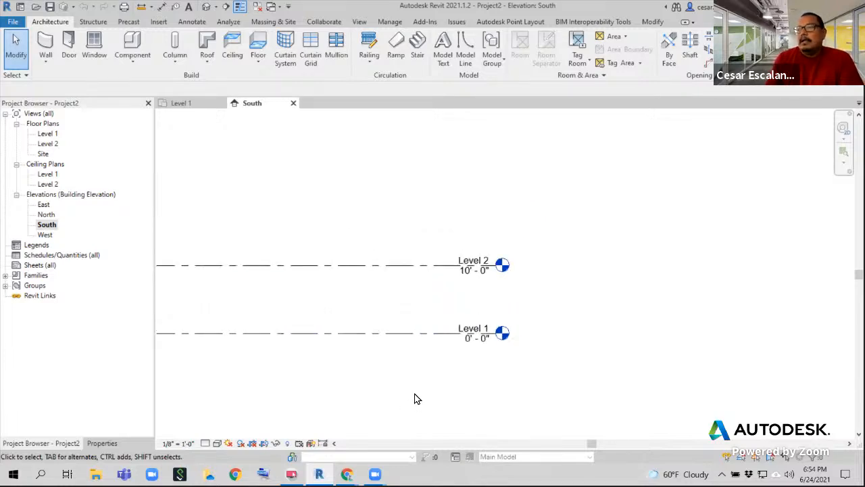
middle_click_drag(415, 399, 640, 383)
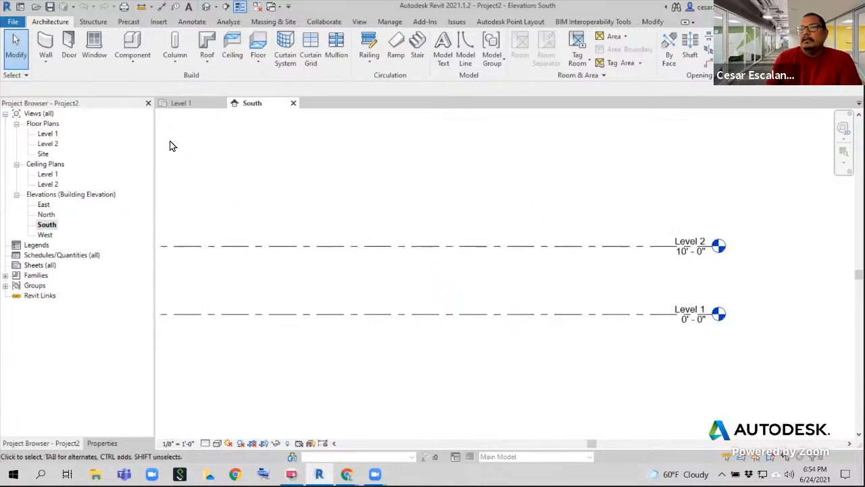
Open the West elevation and tile it with the South elevation and Level 1 floor plan
double_click(45, 234)
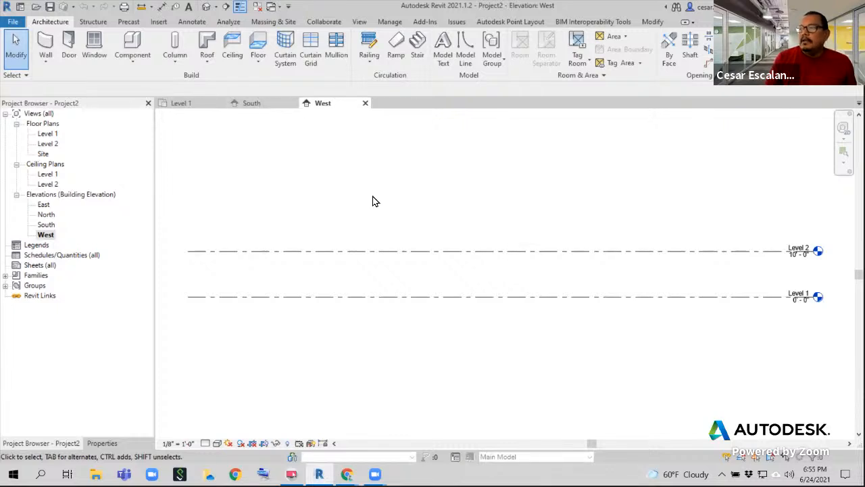
key("w")
key("t")
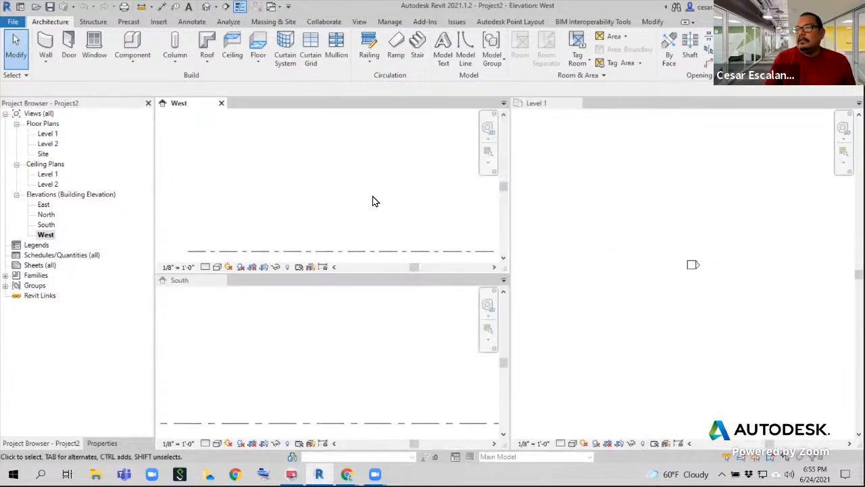
Zoom all the tiled views so their full contents fit in each one
left_click(377, 351)
scroll(326, 215, "down", 2)
left_click(291, 193)
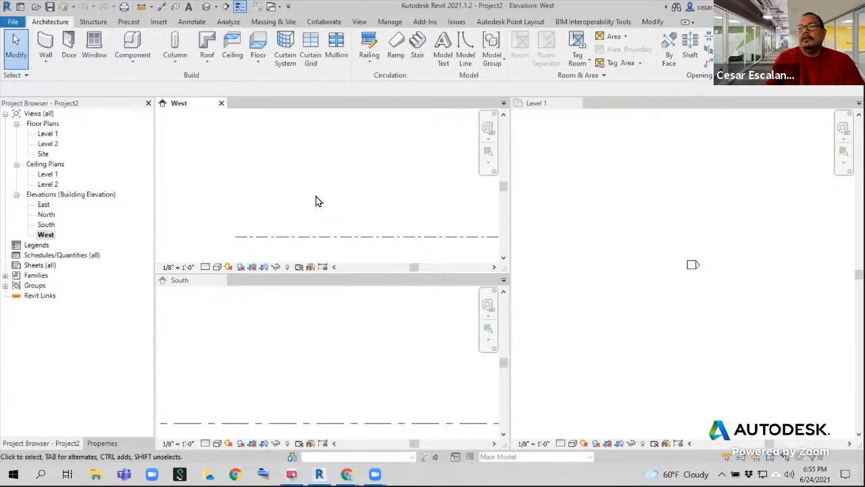
key("w")
key("t")
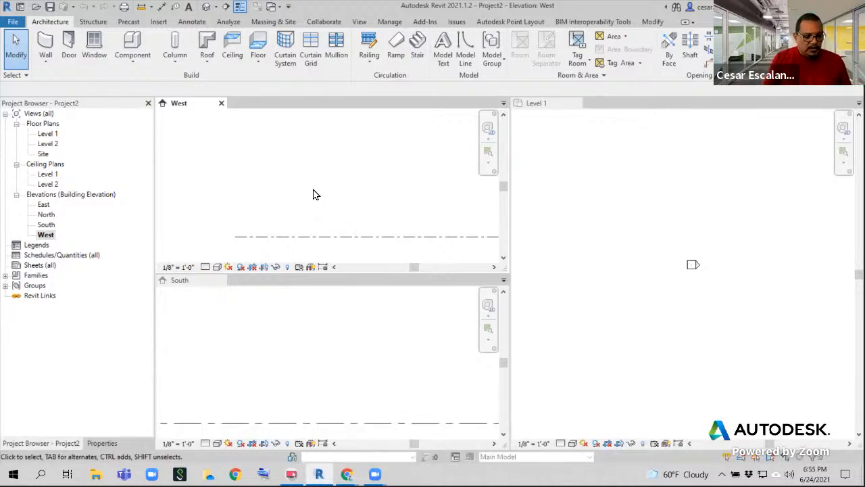
key("z")
key("a")
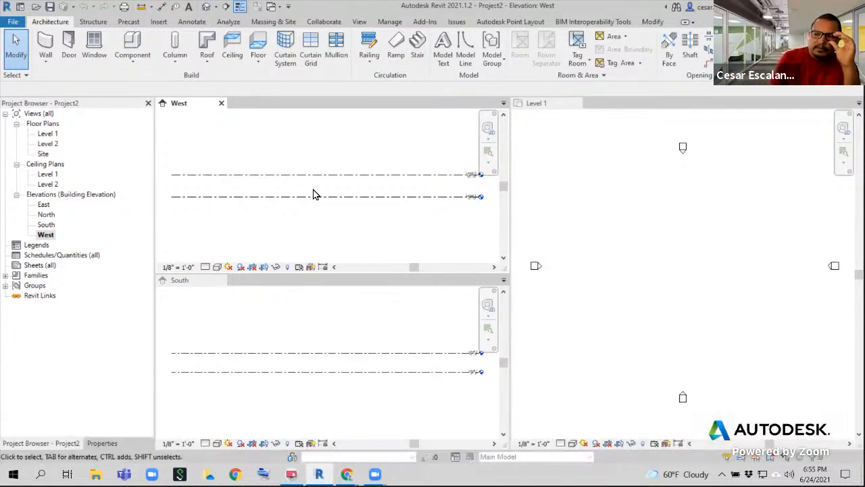
Select the lower level line in the West elevation, compare it with the South elevation and floor plan, and clear the selection
left_click(751, 320)
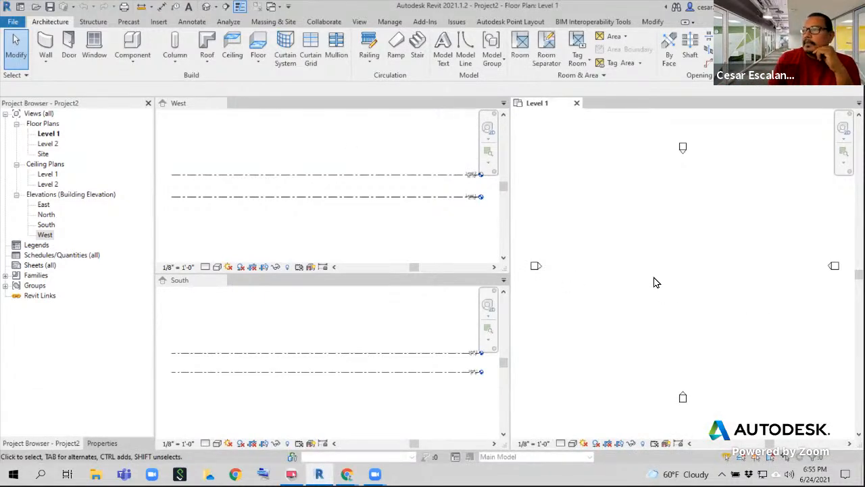
left_click(363, 198)
left_click(363, 198)
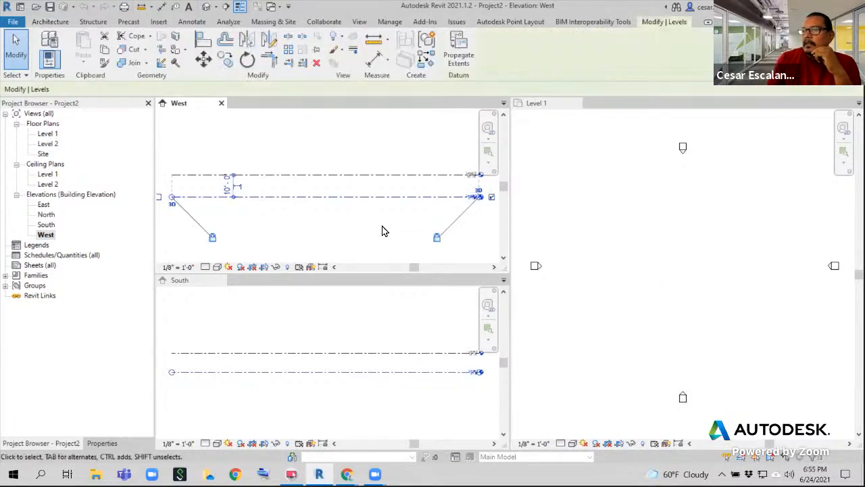
left_click(337, 237)
Make the West elevation active and open the default 3D view in the same tile
left_click(606, 205)
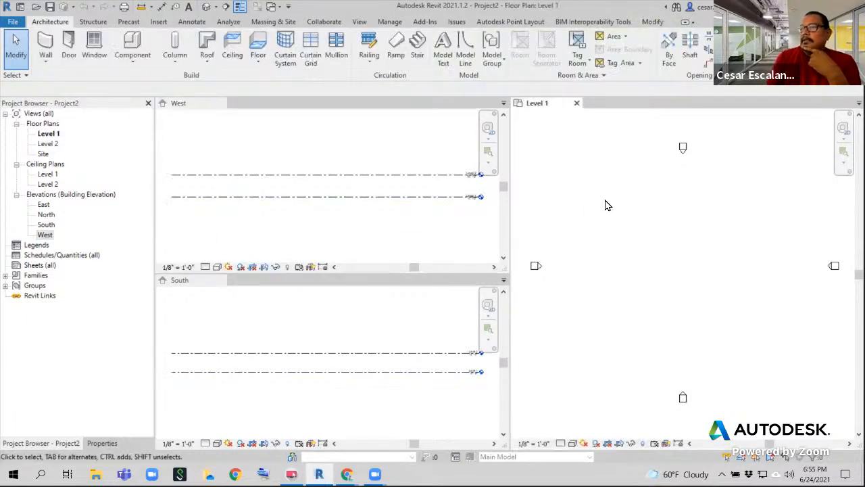
left_click(391, 222)
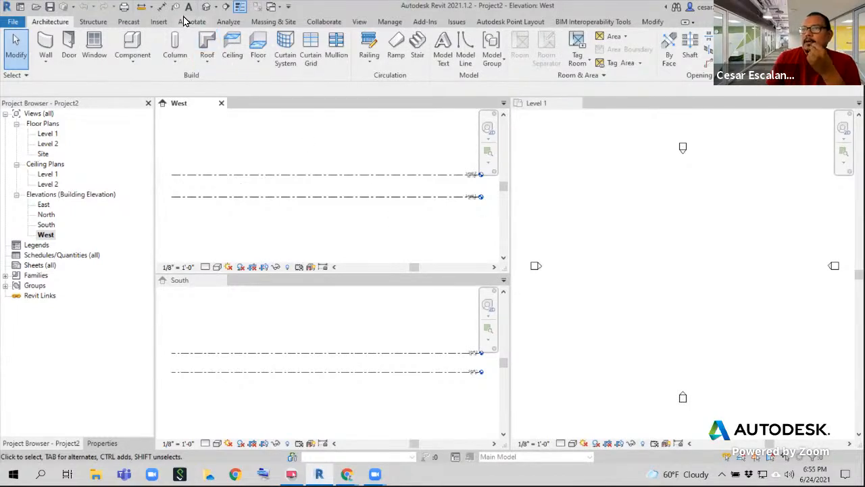
left_click(208, 10)
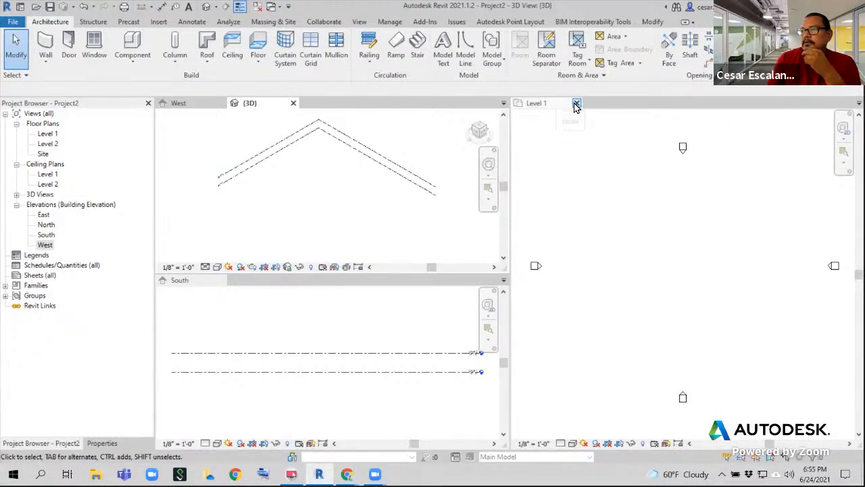
Undock the 3D view as a floating window over the Level 1 plan, alongside the West and South elevations
left_click(293, 103)
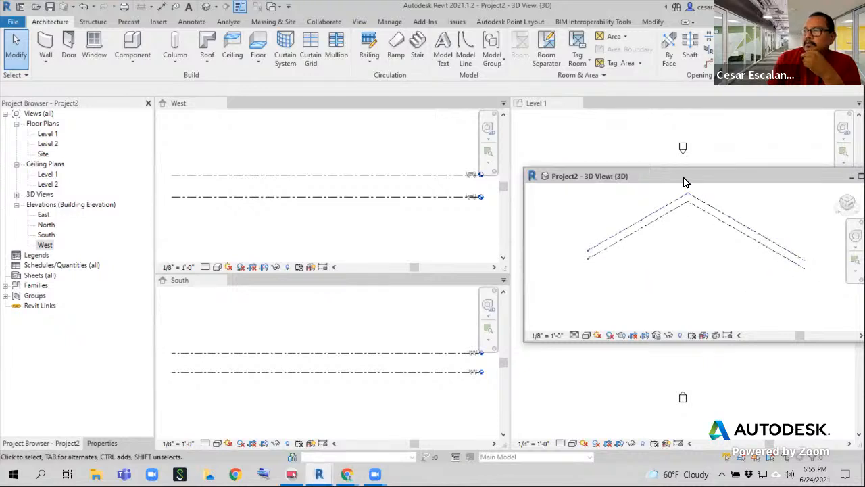
mouse_move(681, 176)
left_mouse_down()
mouse_move(658, 178)
mouse_move(672, 166)
left_mouse_up()
scroll(345, 233, "down", 2)
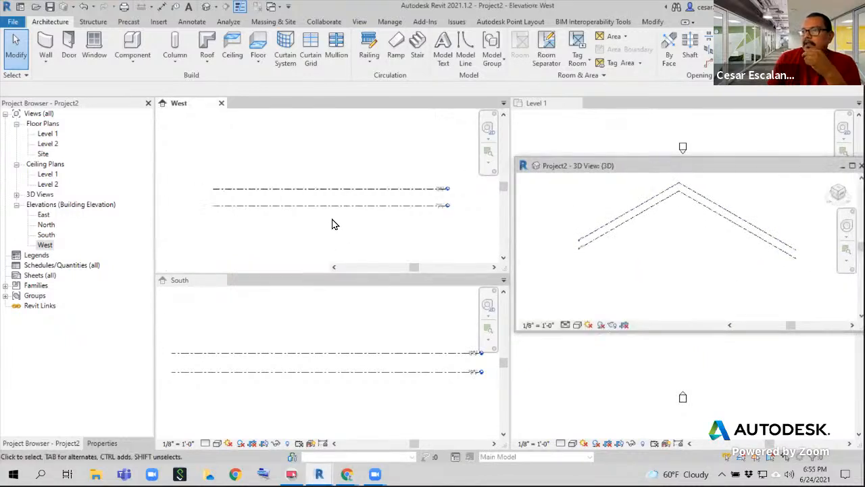
scroll(678, 267, "up", 3)
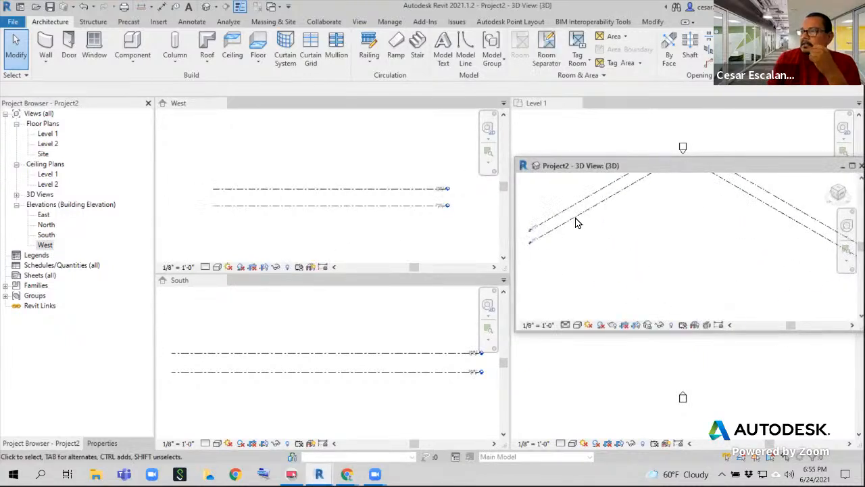
Select the lower and upper levels in the 3D view and examine the upper level's properties and its head in the West elevation
left_click(592, 233)
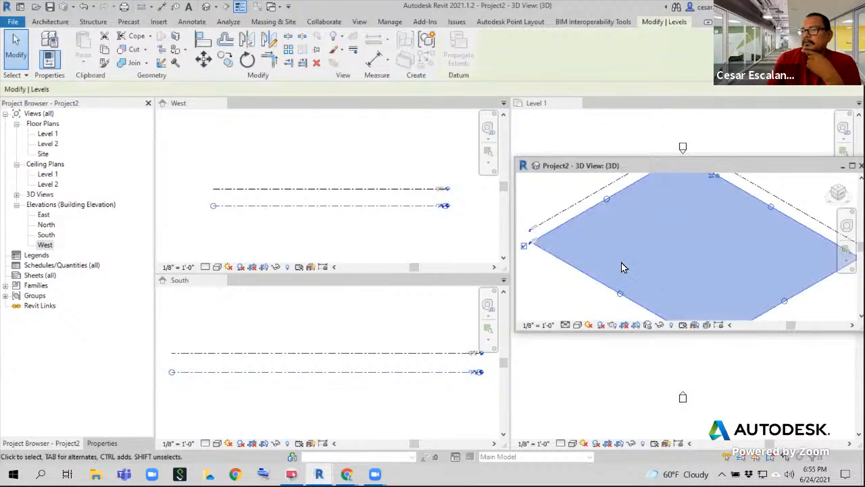
left_click(560, 217)
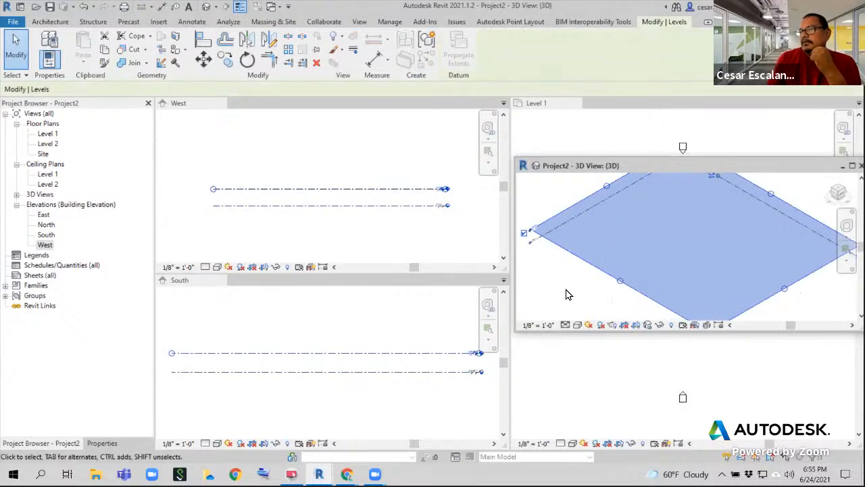
scroll(446, 234, "up", 5)
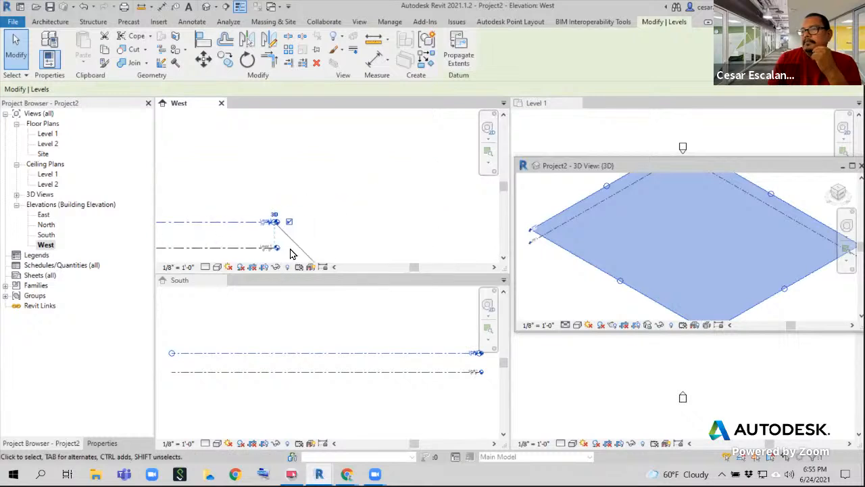
middle_click_drag(292, 249, 410, 201)
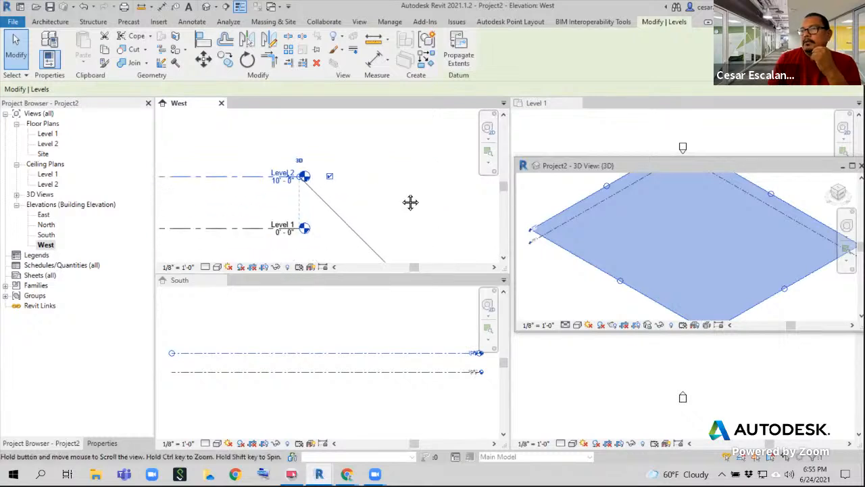
left_click(102, 443)
scroll(290, 228, "up", 2)
middle_click_drag(323, 247, 321, 250)
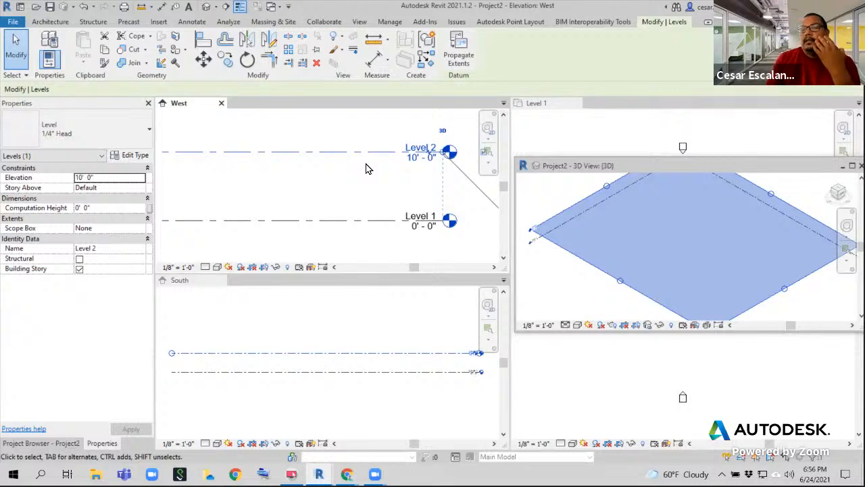
key("ctrl+d")
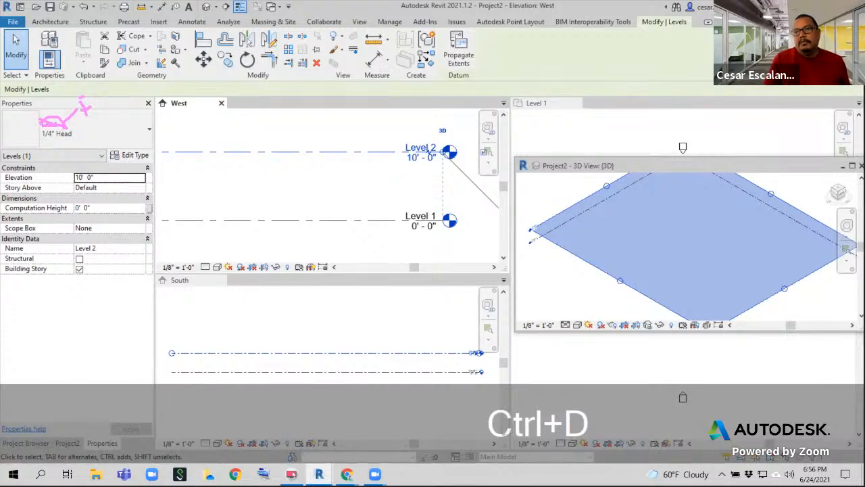
key("ctrl+grave")
key("Escape")
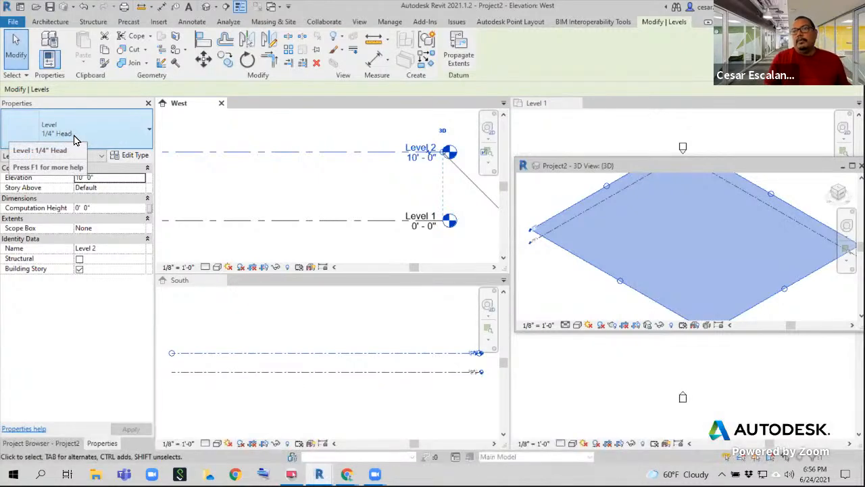
key("ctrl+d")
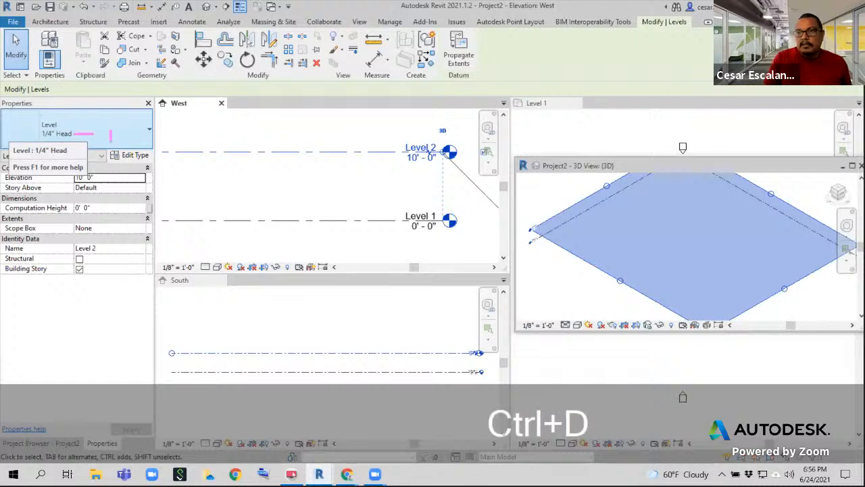
left_click_drag(101, 100, 98, 115)
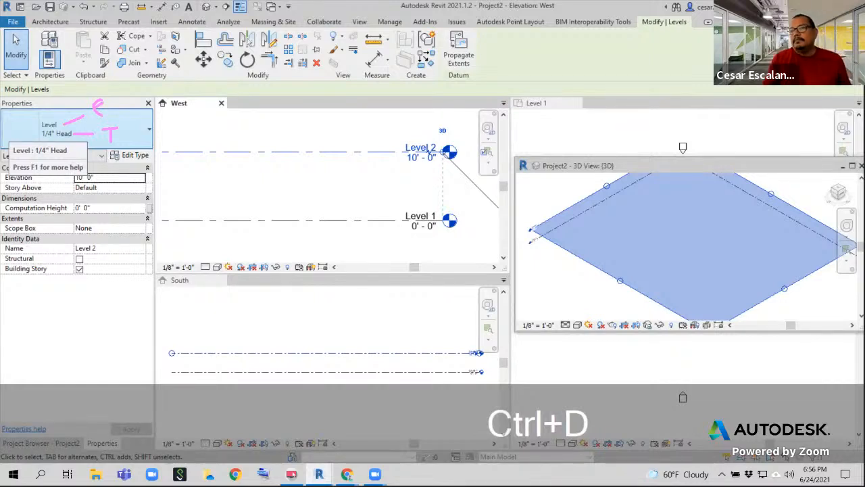
key("Escape")
key("Escape")
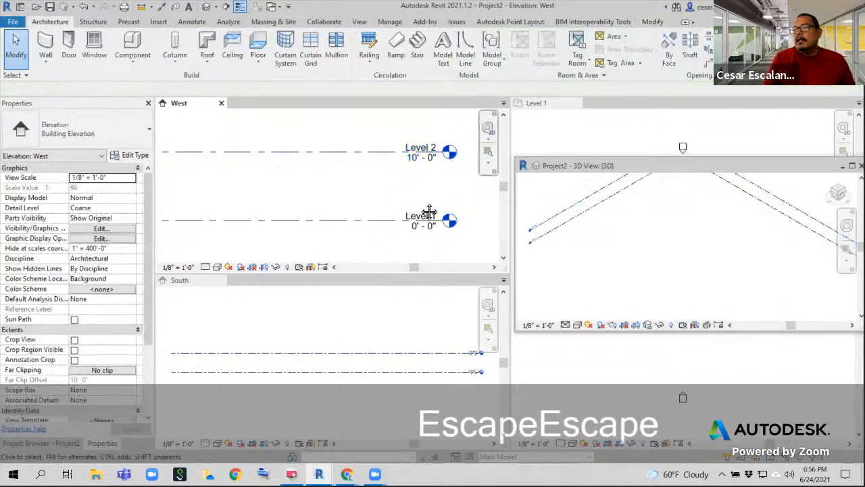
Set the elevation of Level 2 to 15' in the West elevation
middle_click_drag(423, 209, 354, 219)
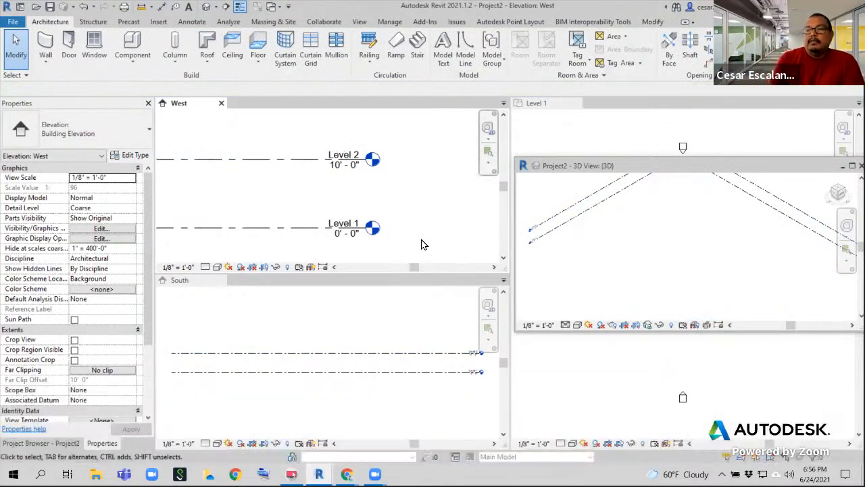
left_click(334, 169)
left_click(342, 166)
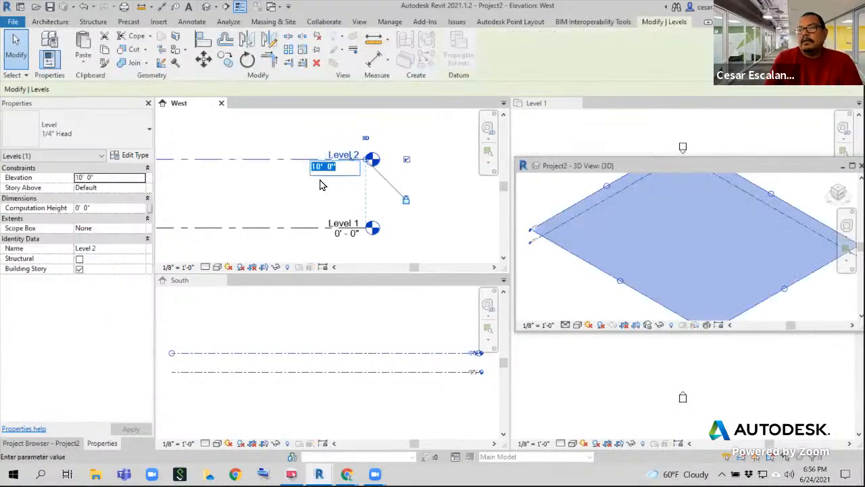
type("15")
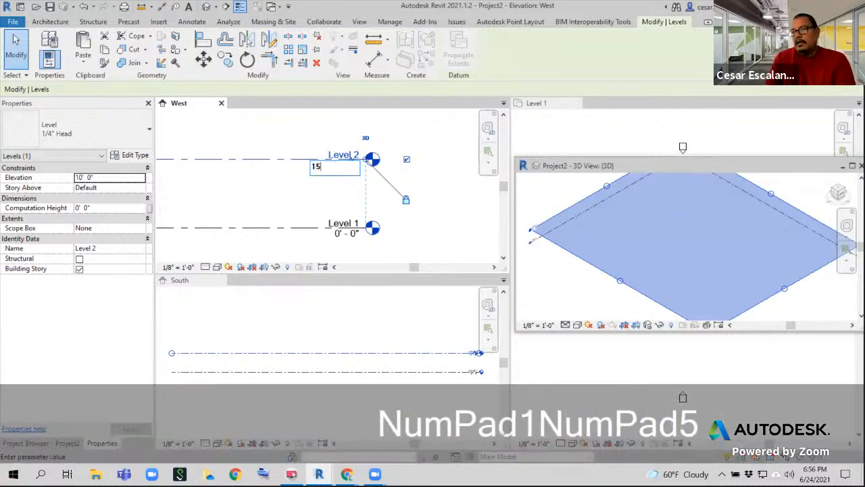
key("Return")
left_click(391, 194)
middle_click_drag(391, 195, 396, 232)
scroll(400, 189, "down", 1)
middle_click_drag(400, 189, 439, 168)
scroll(440, 169, "up", 1)
scroll(439, 169, "down", 2)
Switch the head symbols at the right ends of Level 2 and Level 1 off and back on in the West elevation
left_click(372, 157)
scroll(433, 181, "up", 1)
middle_click_drag(432, 181, 347, 193)
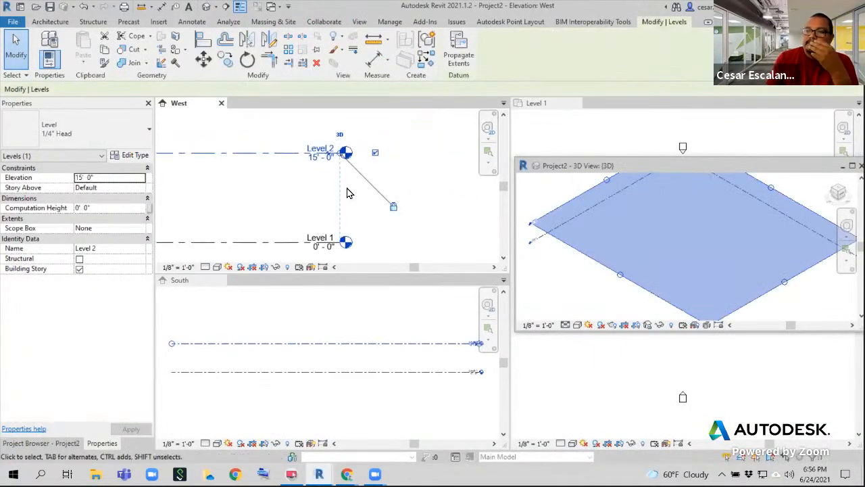
left_click(375, 152)
left_click(376, 152)
middle_click_drag(386, 219, 424, 192)
left_click(359, 228)
left_click(417, 227)
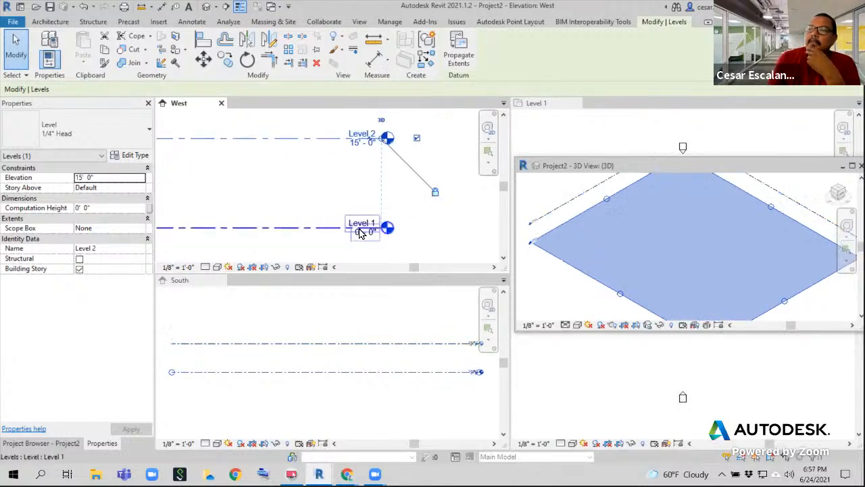
left_click(417, 227)
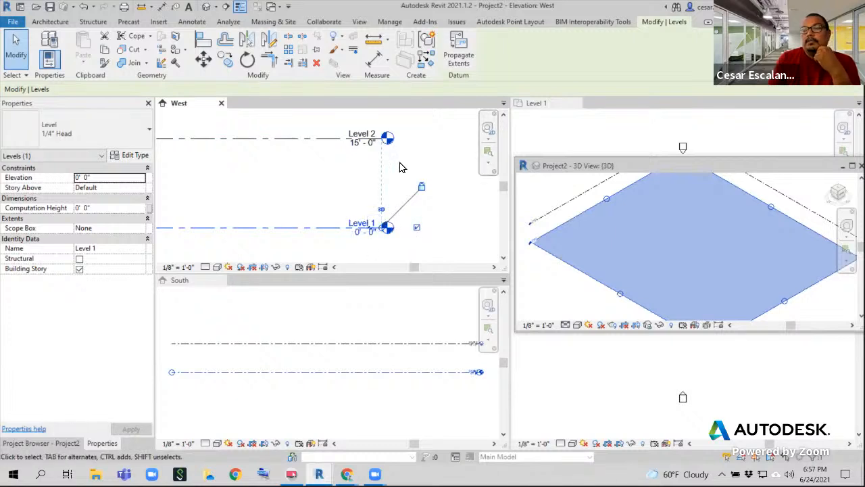
Show the head symbols at the left ends of Level 1 and Level 2 in the West elevation
middle_click_drag(415, 178, 409, 208)
scroll(332, 217, "down", 2)
middle_click_drag(332, 216, 417, 216)
scroll(227, 218, "down", 2)
middle_click_drag(228, 219, 275, 207)
scroll(284, 213, "up", 2)
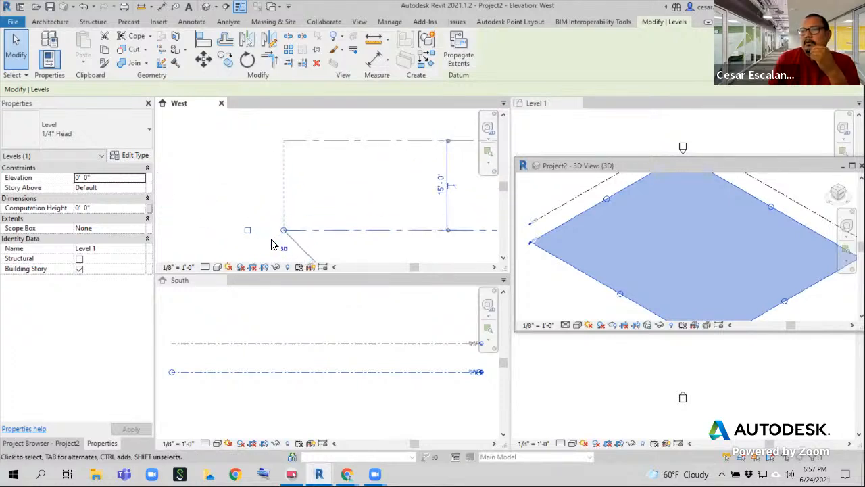
left_click(245, 234)
left_click(294, 232)
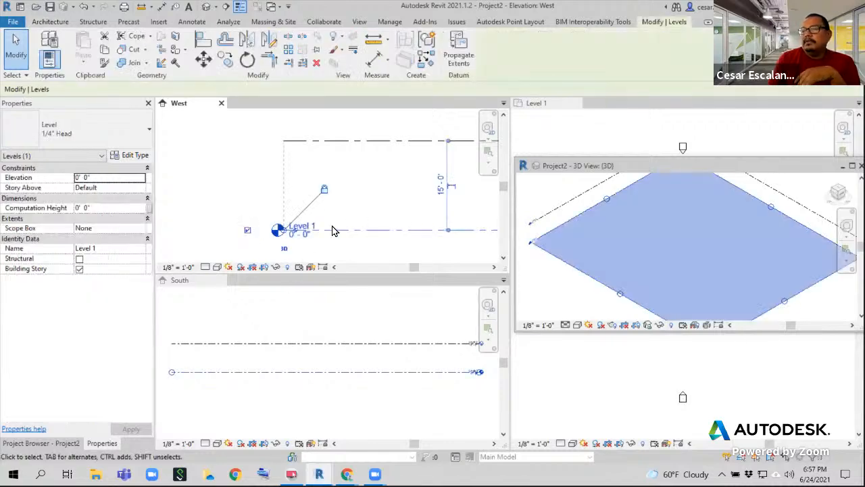
left_click(310, 144)
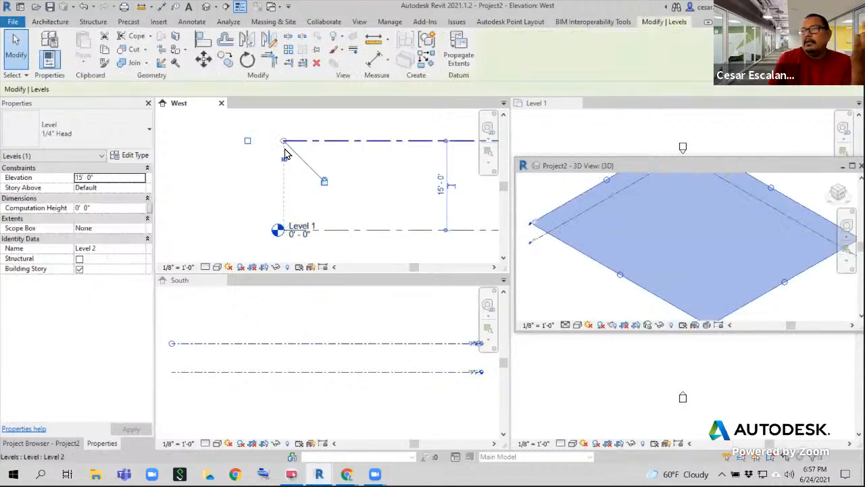
left_click(244, 144)
left_click(301, 140)
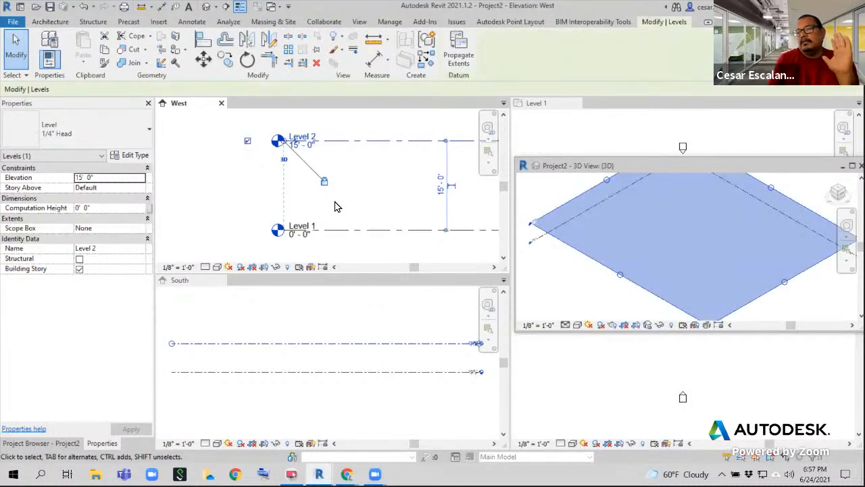
Hide the head symbols at the left ends of Level 2 and Level 1, and clear the selection
left_click(247, 141)
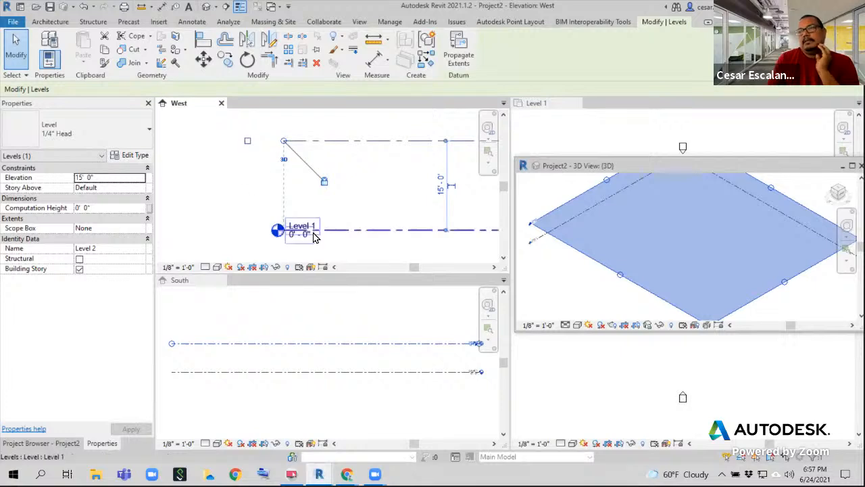
left_click(314, 231)
left_click(247, 231)
middle_click_drag(247, 230, 179, 201)
scroll(309, 207, "down", 3)
middle_click_drag(308, 207, 359, 230)
scroll(257, 232, "up", 5)
scroll(332, 230, "down", 5)
left_click(419, 195)
scroll(398, 196, "up", 2)
scroll(385, 195, "down", 3)
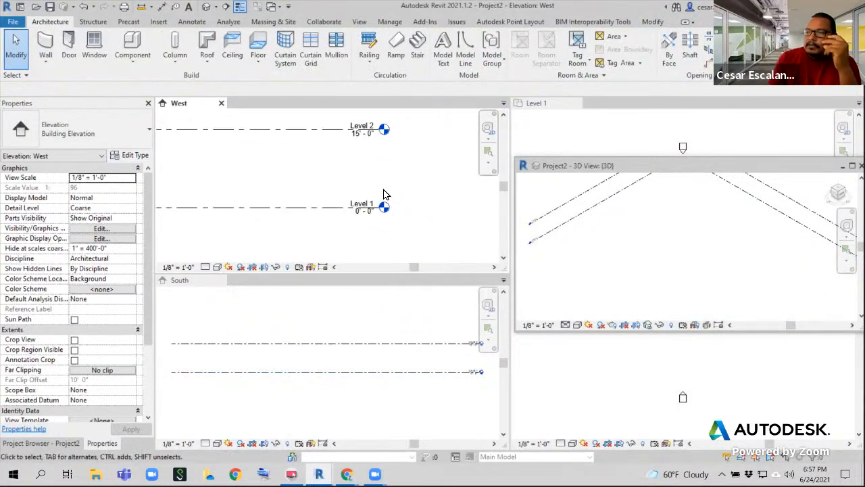
Adjust the locked right-end extents of Level 1 and Level 2 together in the West elevation, ending with shorter level lines
left_click(306, 210)
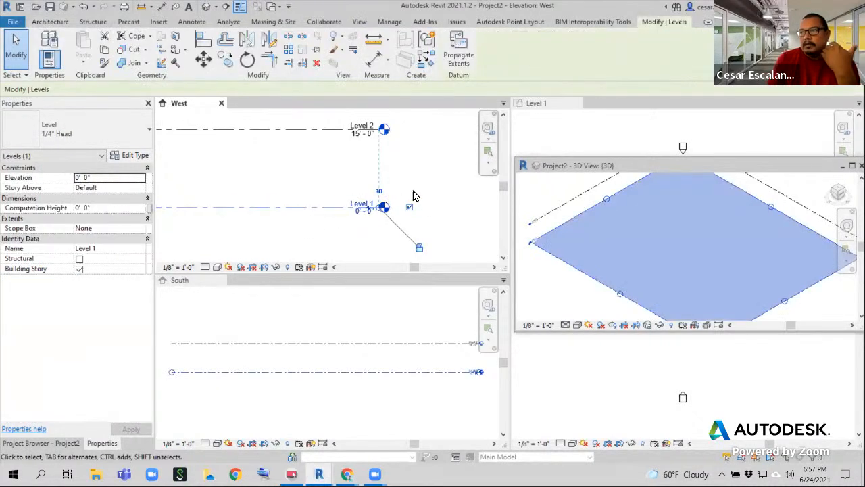
middle_click_drag(415, 196, 386, 226)
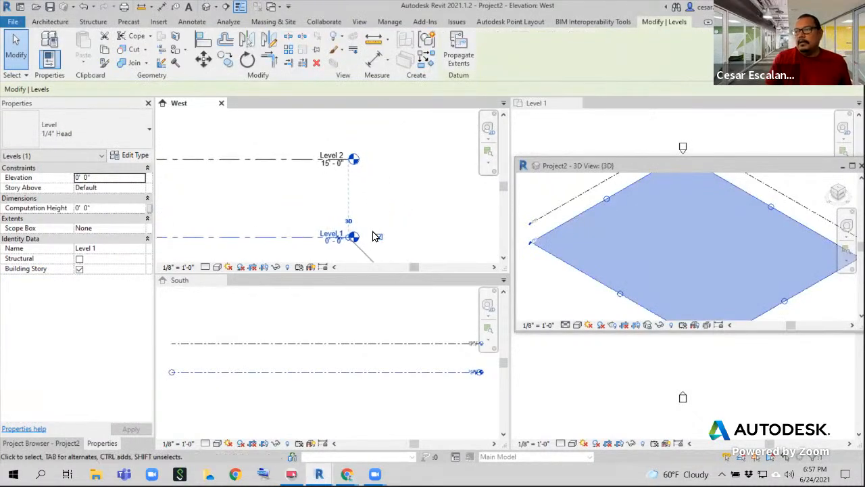
scroll(389, 217, "up", 1)
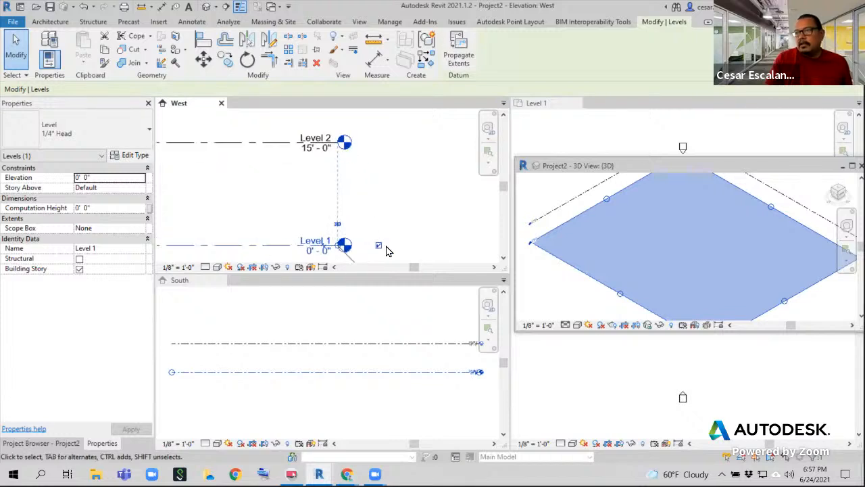
middle_click_drag(404, 230, 427, 222)
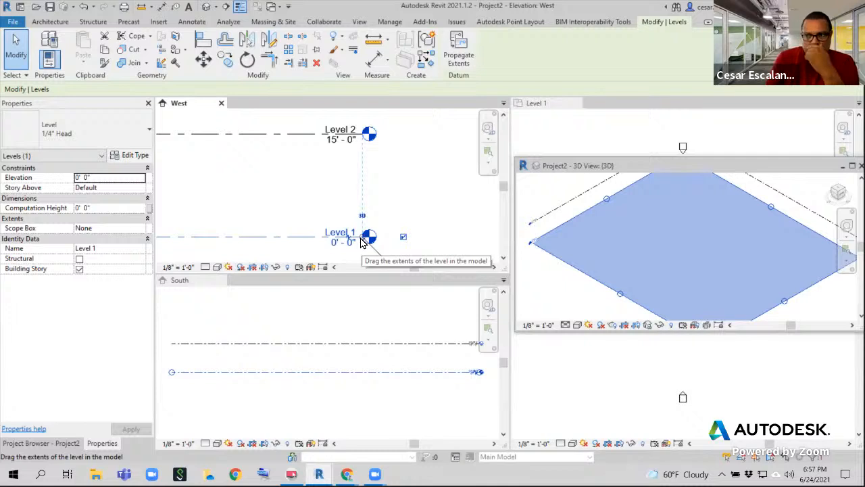
left_click_drag(362, 242, 240, 250)
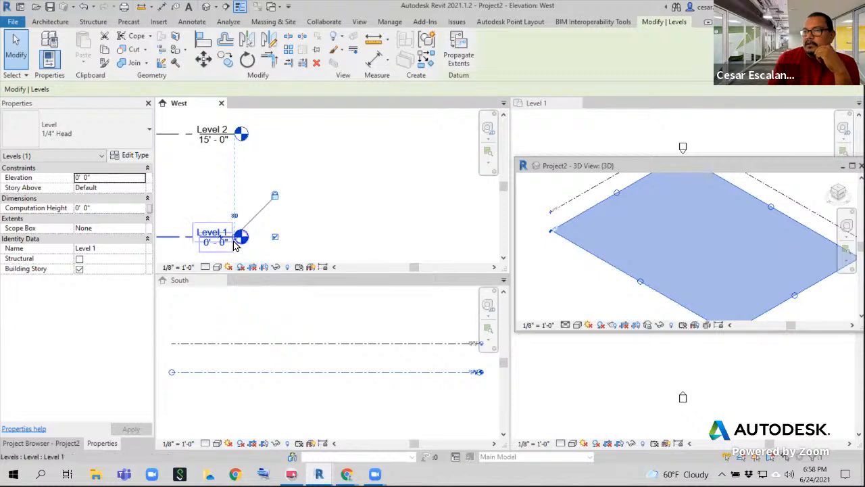
left_click_drag(238, 236, 462, 242)
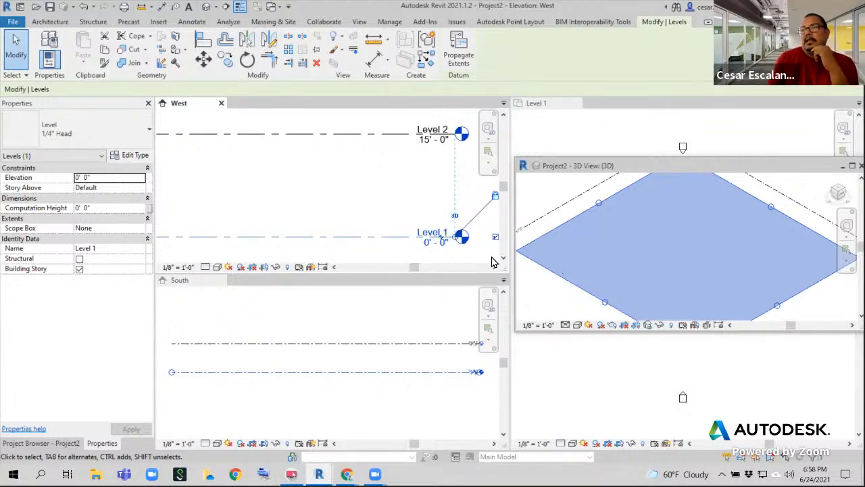
left_click_drag(457, 238, 276, 236)
scroll(473, 241, "down", 1)
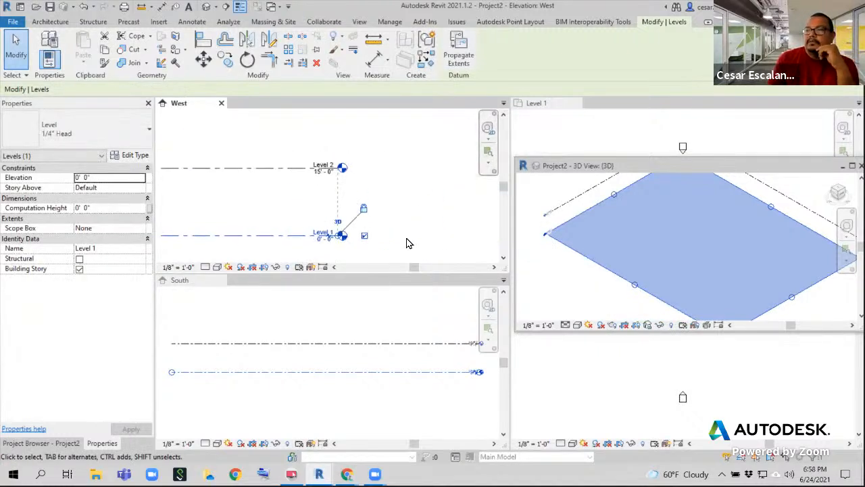
scroll(323, 230, "up", 1)
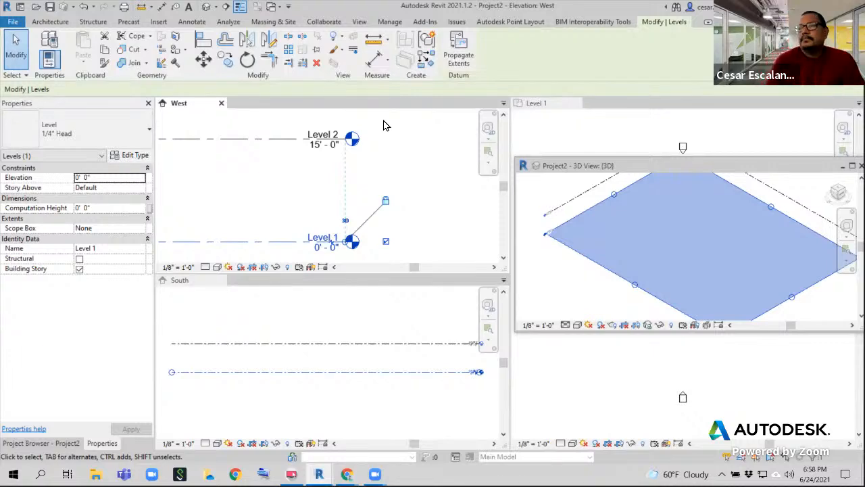
left_click(439, 228)
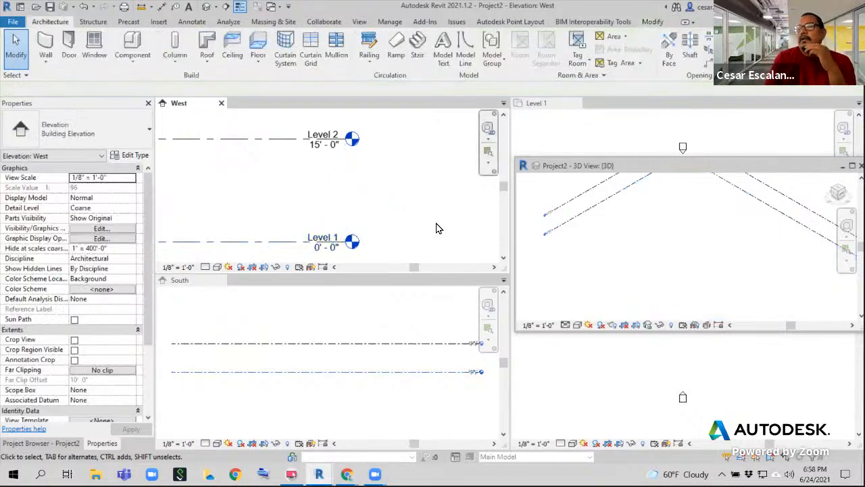
middle_click_drag(429, 214, 445, 187)
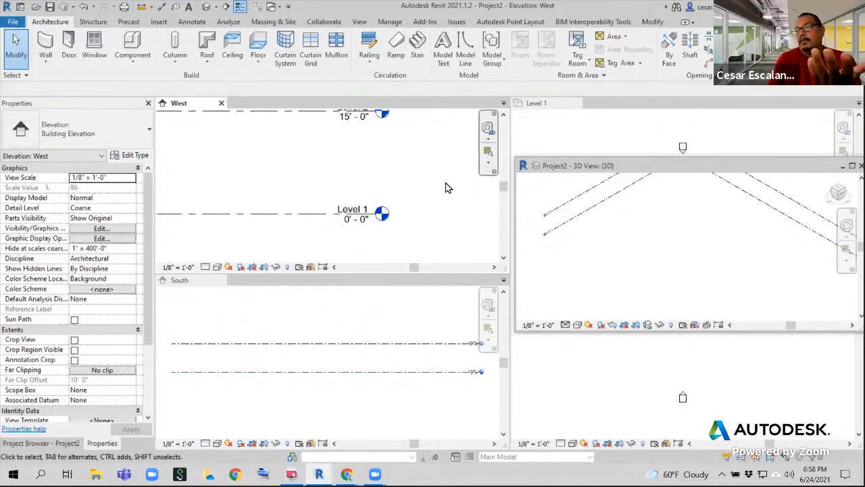
middle_click_drag(428, 188, 464, 187)
scroll(456, 187, "down", 3)
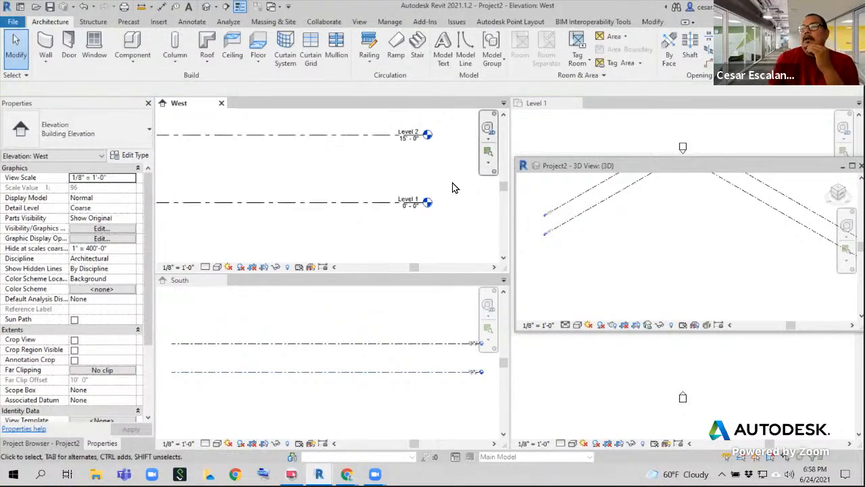
scroll(438, 197, "down", 3)
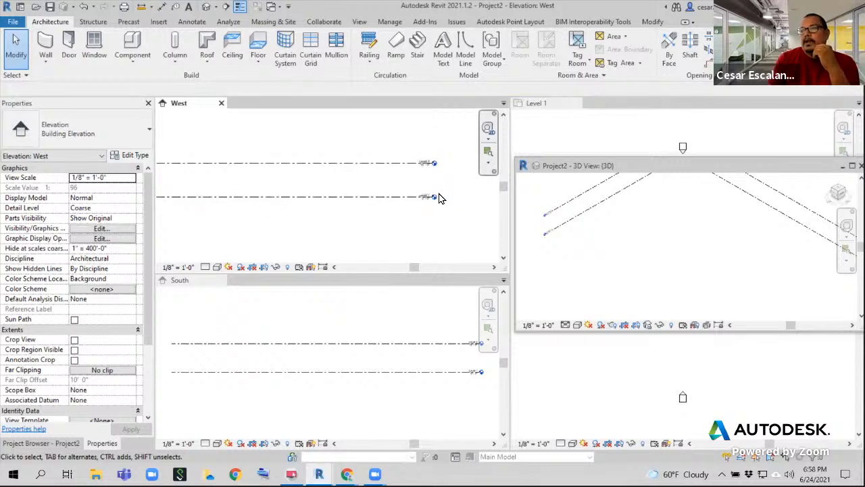
scroll(284, 236, "up", 5)
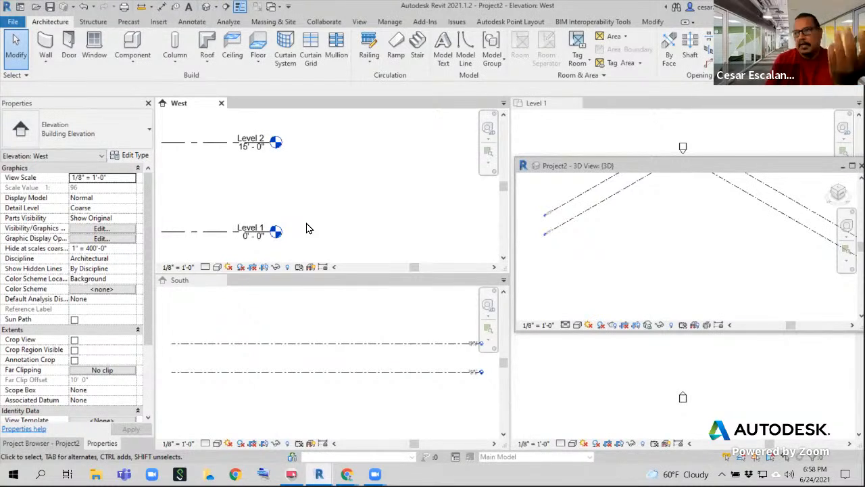
middle_click_drag(312, 205, 409, 236)
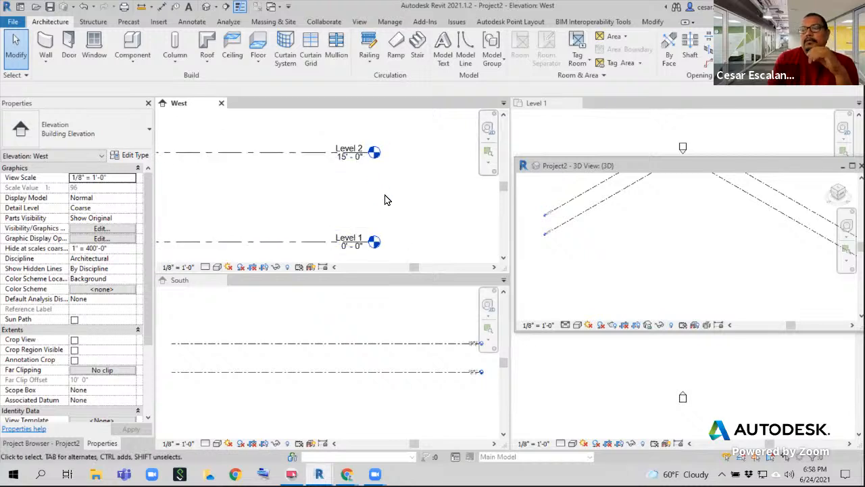
scroll(385, 216, "down", 2)
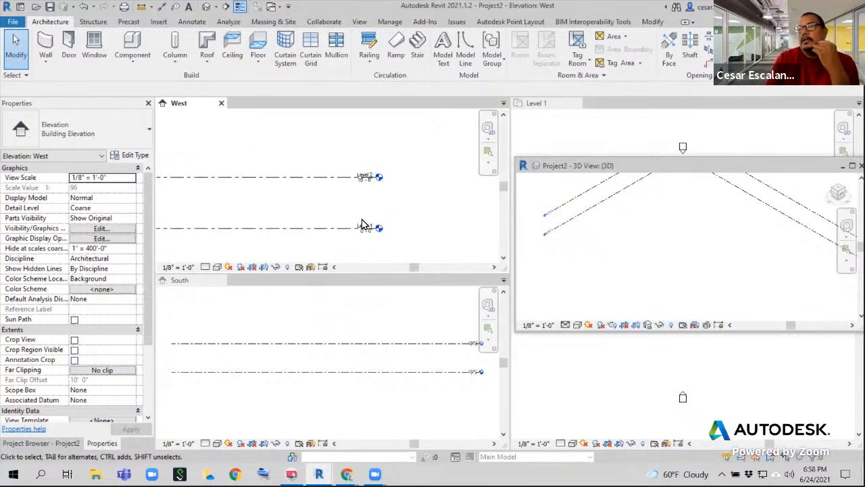
scroll(365, 223, "up", 4)
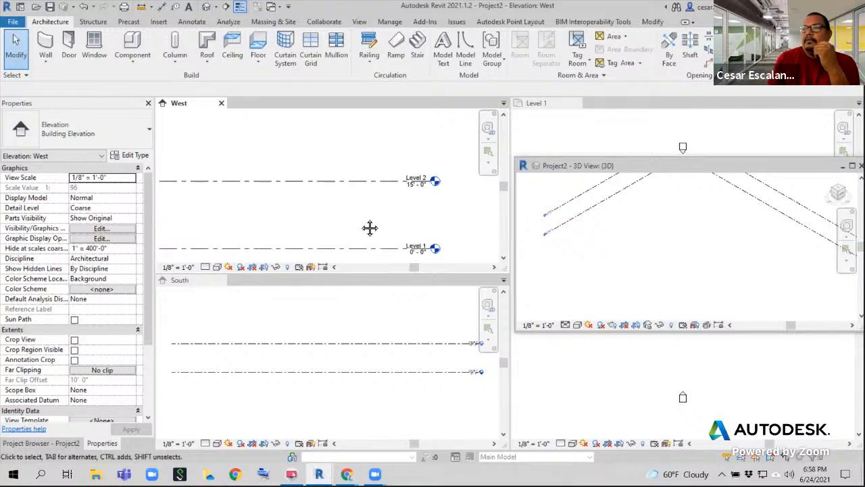
middle_click_drag(293, 201, 377, 242)
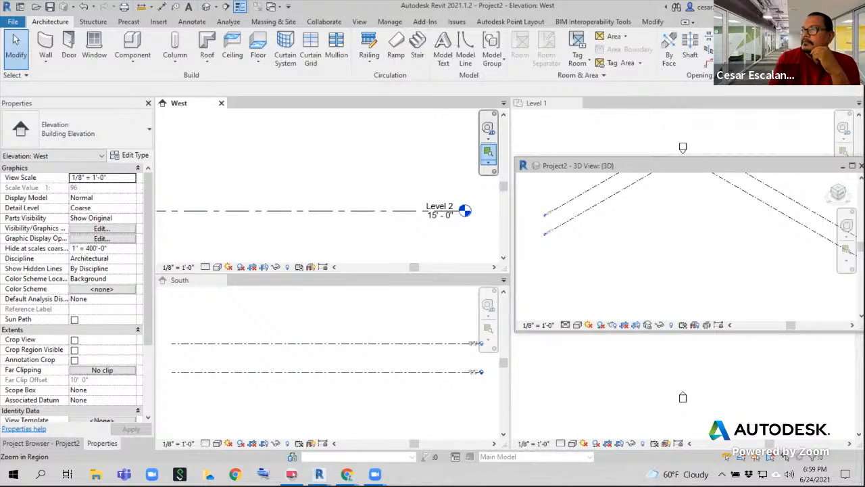
key("g")
key("r")
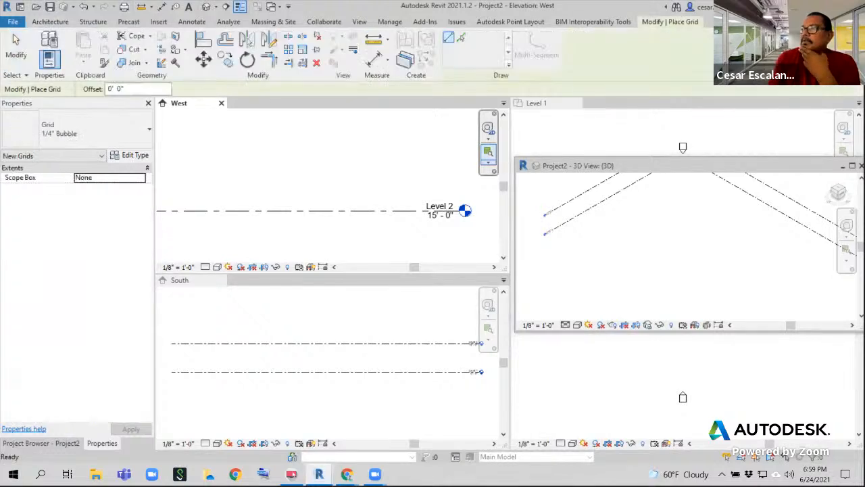
left_click(448, 40)
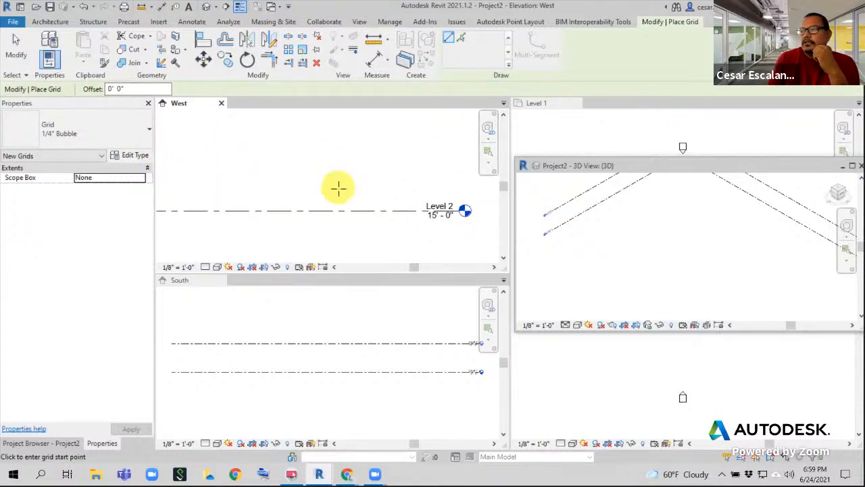
left_click(267, 173)
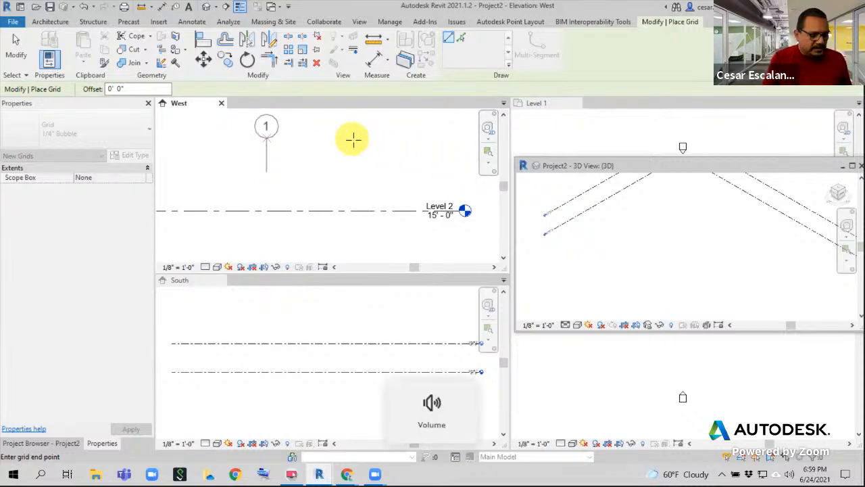
key("Escape")
key("Escape")
key("Escape")
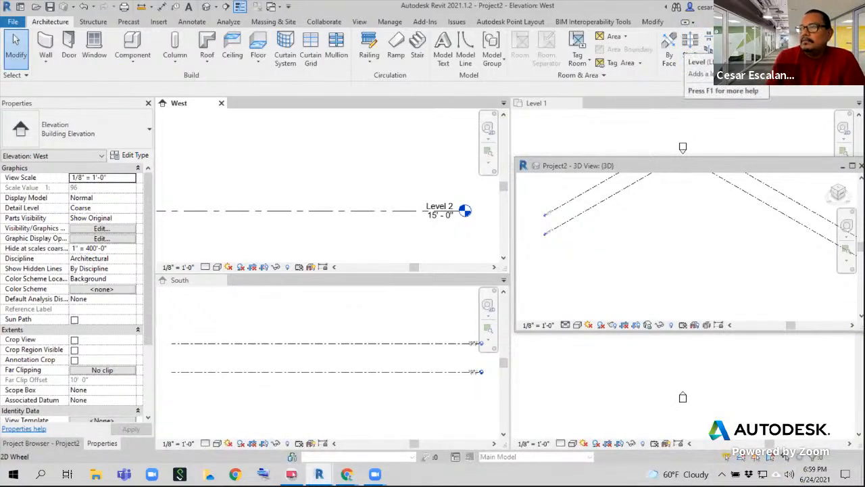
Draw a level with plan views 6' above Level 2 in the West elevation, aligning its right end with the levels below
left_click(704, 44)
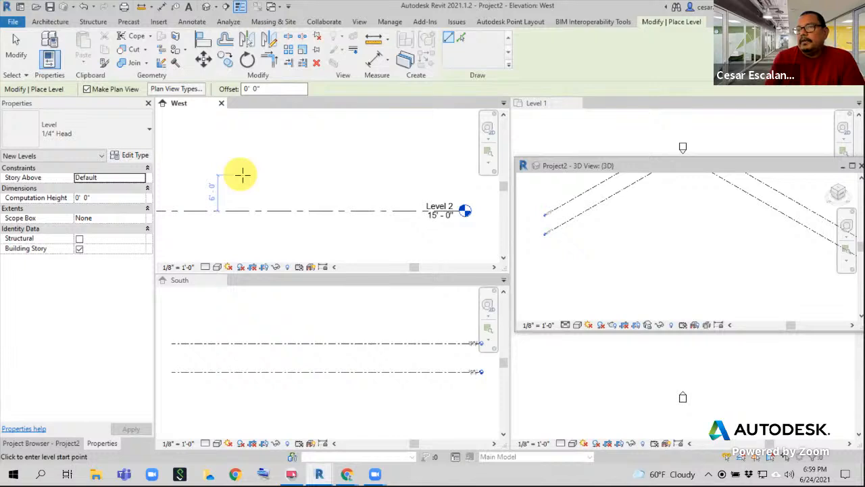
left_click(241, 174)
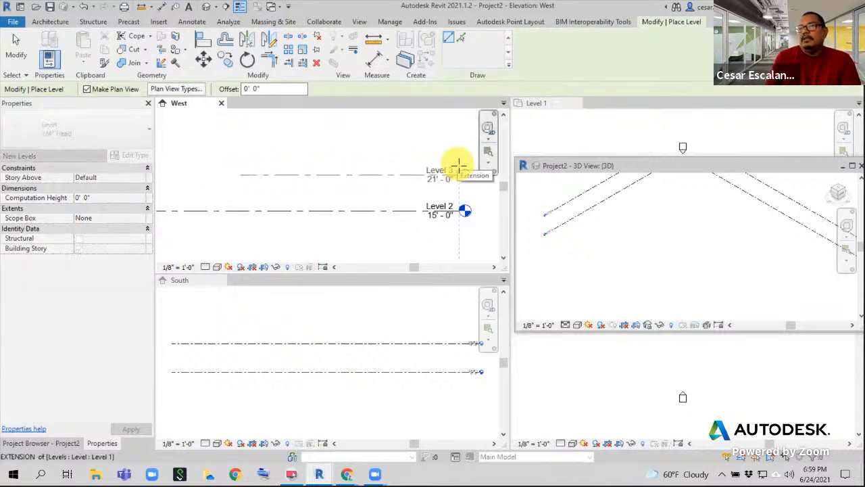
key("ctrl+d")
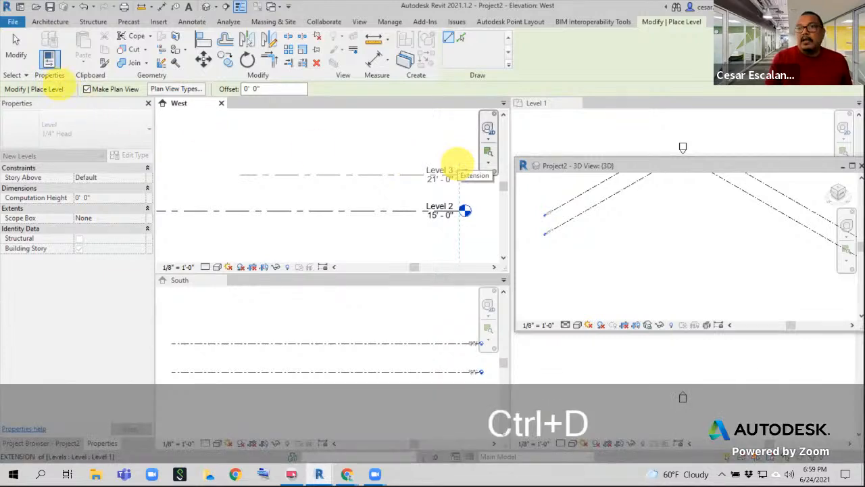
mouse_move(73, 78)
left_mouse_down()
mouse_move(332, 92)
mouse_move(335, 102)
left_mouse_up()
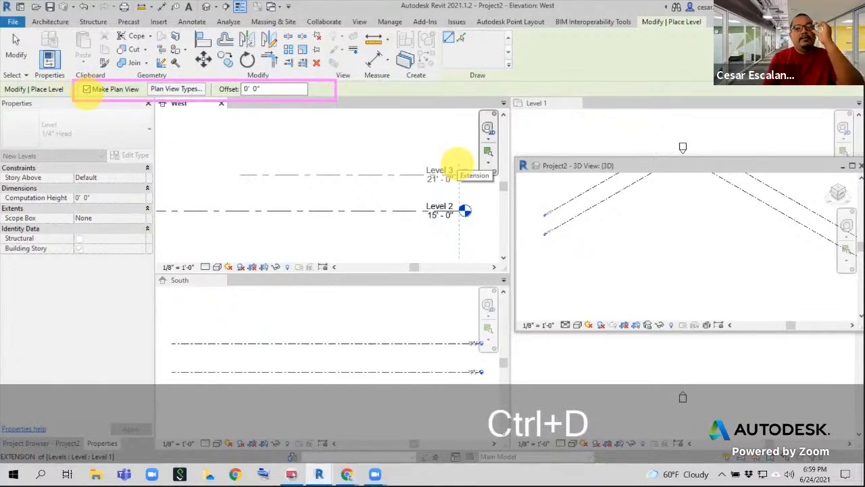
left_click_drag(84, 108, 88, 156)
mouse_move(85, 101)
left_mouse_down()
mouse_move(76, 110)
mouse_move(95, 109)
left_mouse_up()
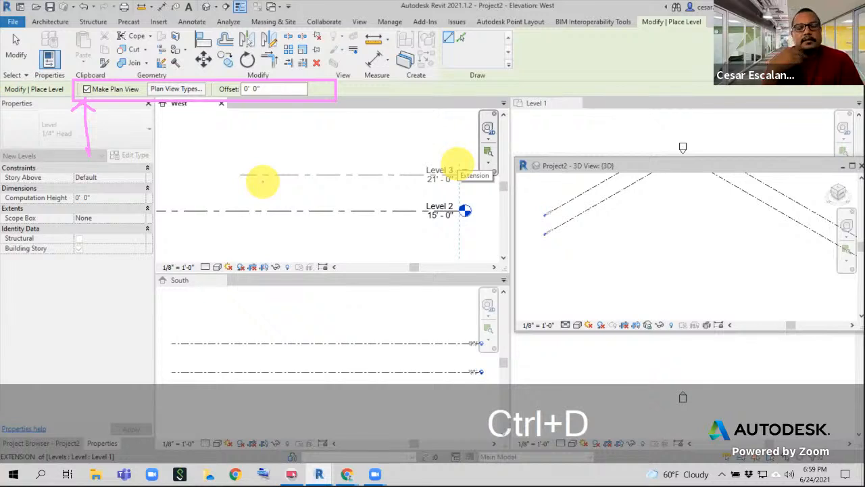
key("Escape")
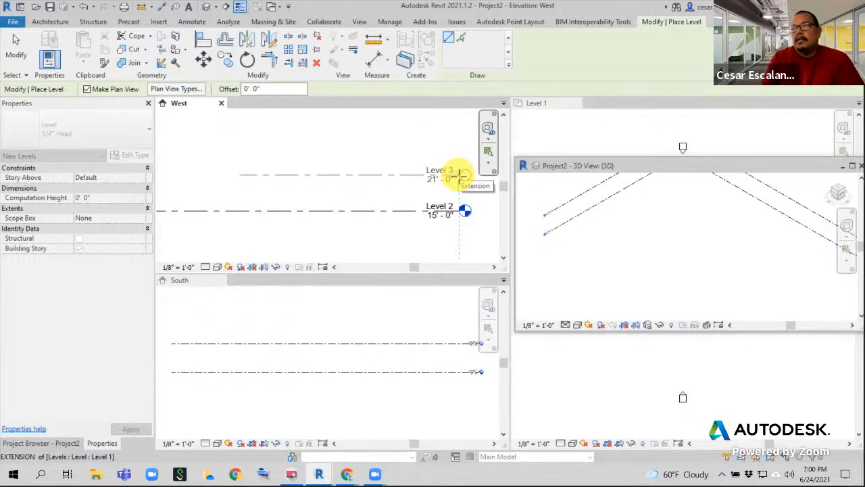
left_click(460, 174)
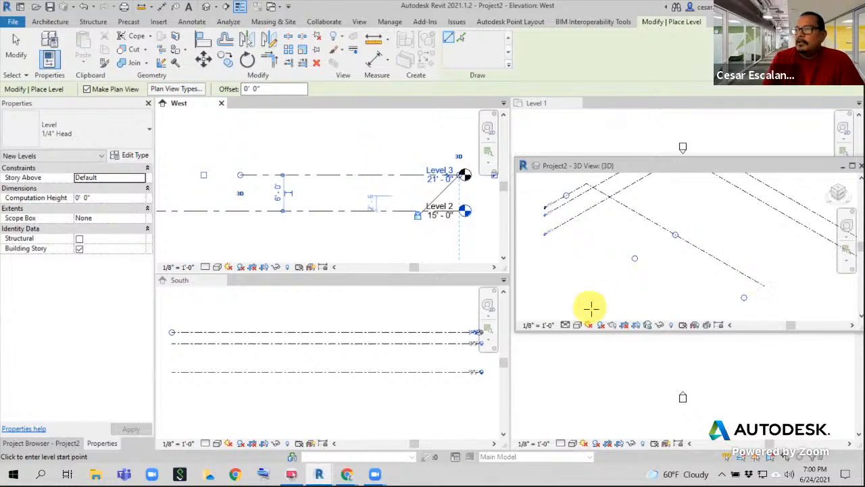
scroll(595, 295, "down", 2)
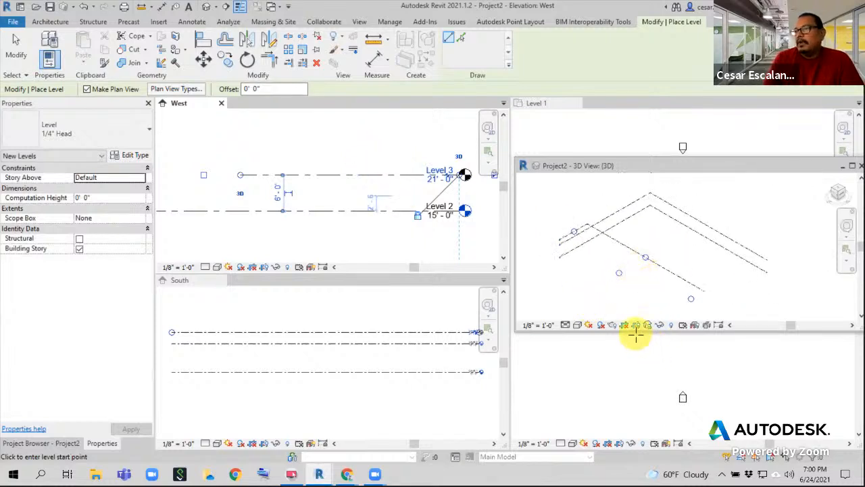
key("Escape")
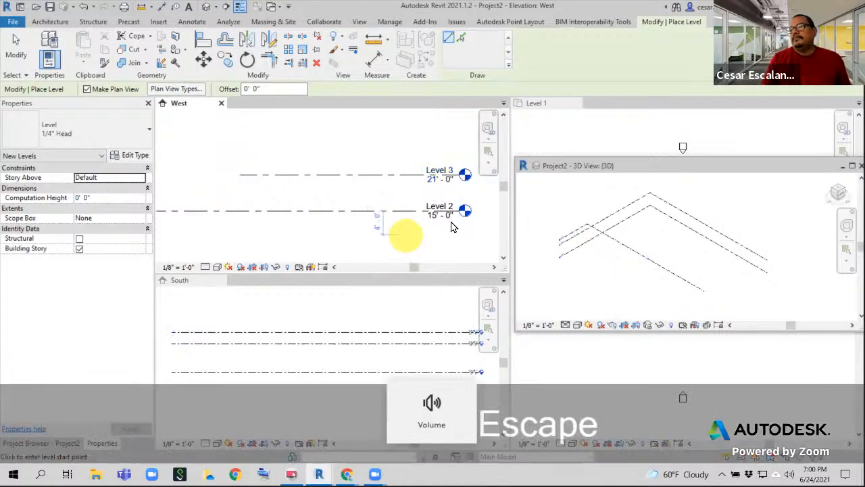
key("Escape")
Inspect the new level's head in the West elevation and its floor and ceiling plans in the project's view list
scroll(412, 243, "up", 4)
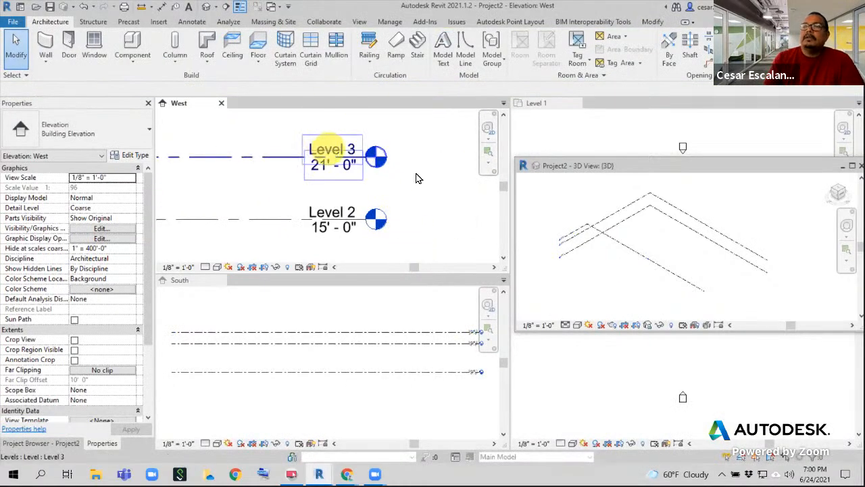
scroll(440, 186, "down", 5)
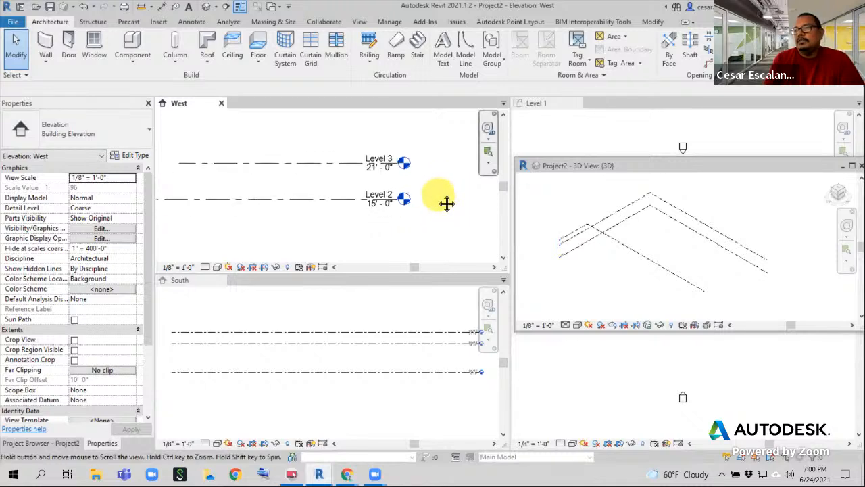
scroll(362, 156, "up", 3)
left_click(405, 163)
key("Escape")
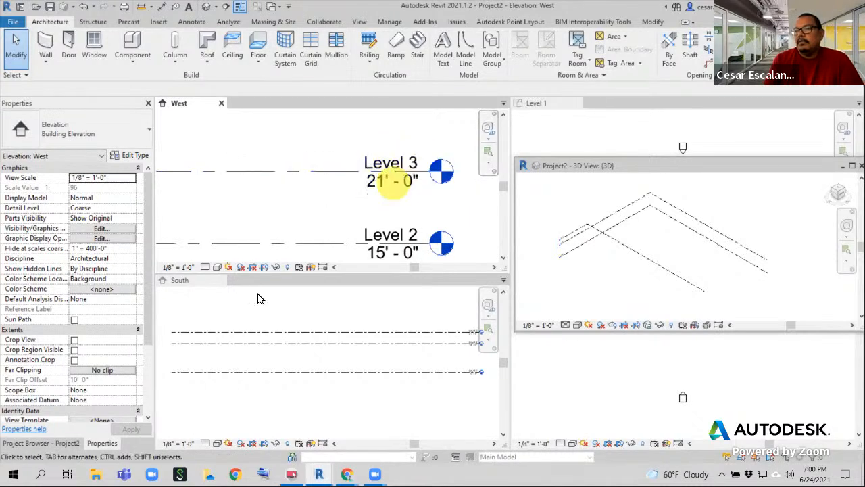
left_click(41, 443)
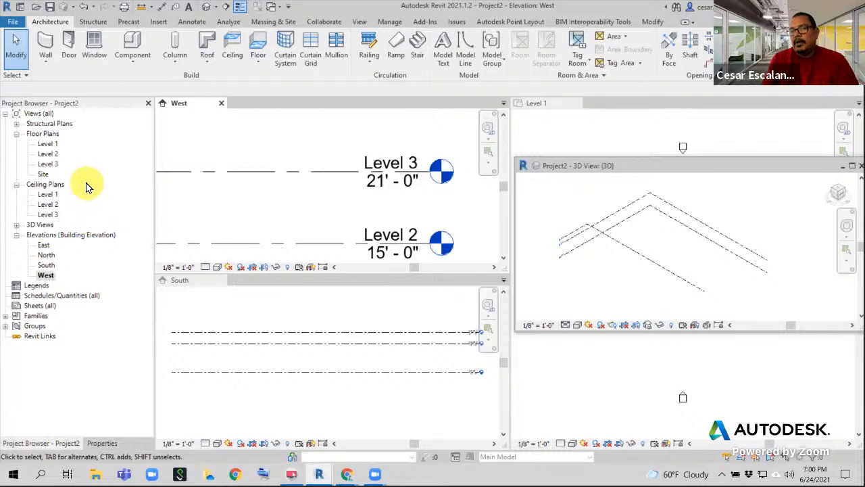
key("ctrl+d")
left_click(44, 163)
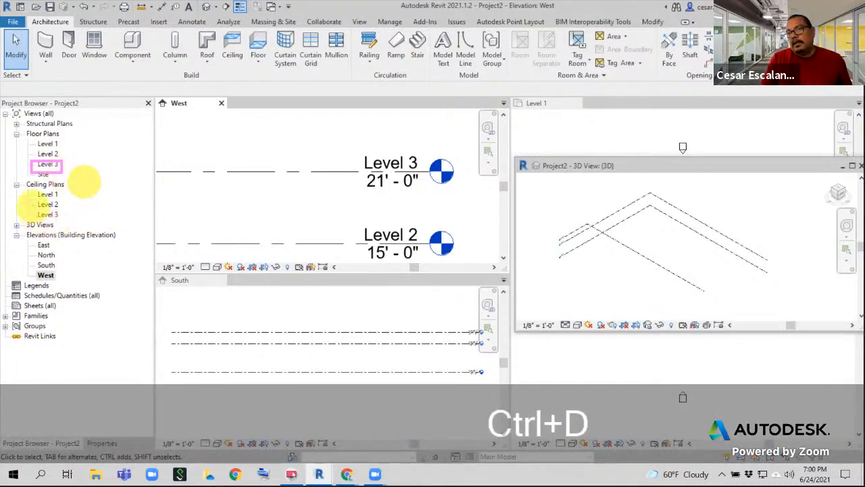
left_click(68, 216, "ctrl")
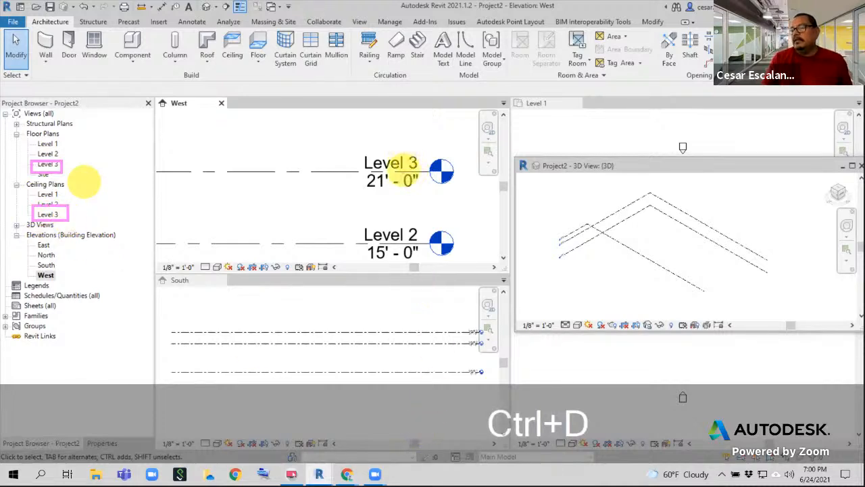
key("ctrl+Escape")
Extend the left end of Level 3 in the West elevation until it aligns with the left ends of Levels 1 and 2
scroll(411, 223, "down", 2)
middle_click_drag(412, 223, 435, 203)
scroll(434, 203, "down", 2)
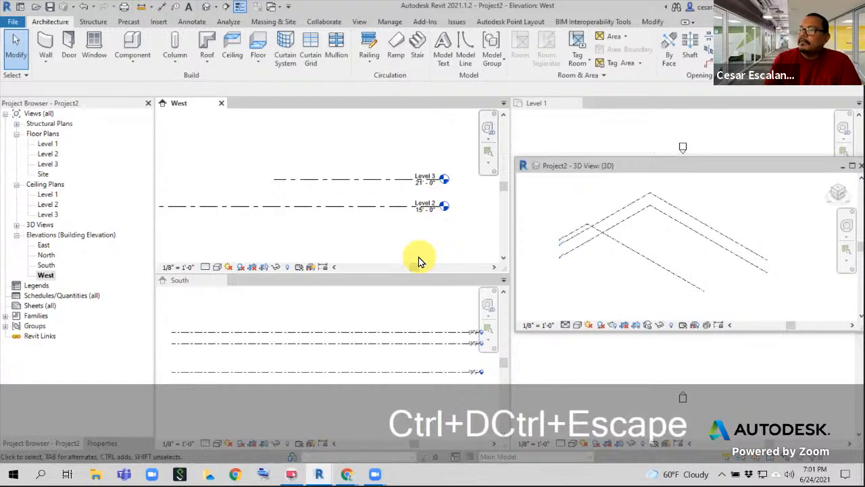
scroll(420, 261, "down", 2)
scroll(395, 222, "up", 2)
left_click(376, 198)
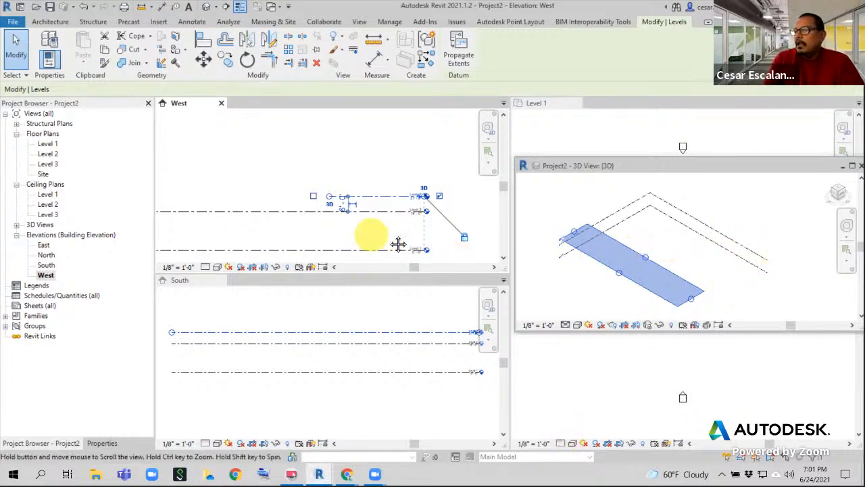
middle_click_drag(380, 243, 405, 216)
scroll(390, 196, "up", 3)
mouse_move(390, 196)
left_mouse_down()
mouse_move(261, 205)
mouse_move(413, 194)
mouse_move(238, 191)
left_mouse_up()
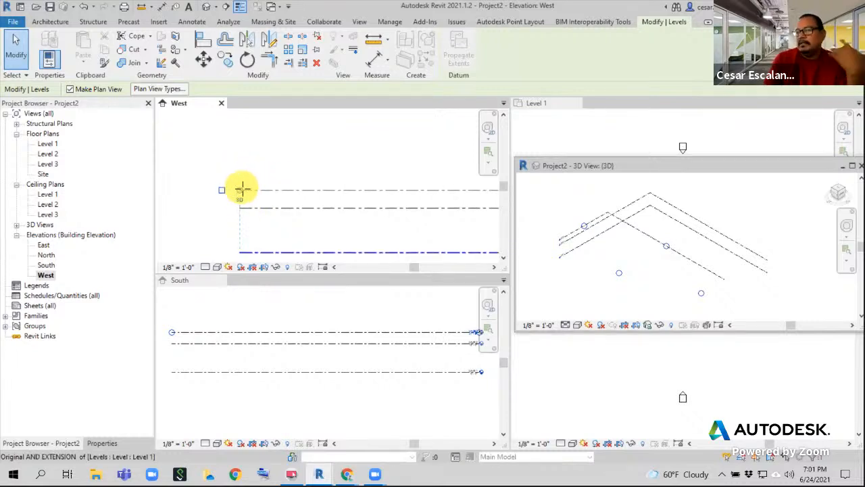
left_click(378, 157)
scroll(226, 176, "down", 2)
Delete Level 3 in the West elevation together with its floor, ceiling and structural plan views
scroll(335, 210, "up", 5)
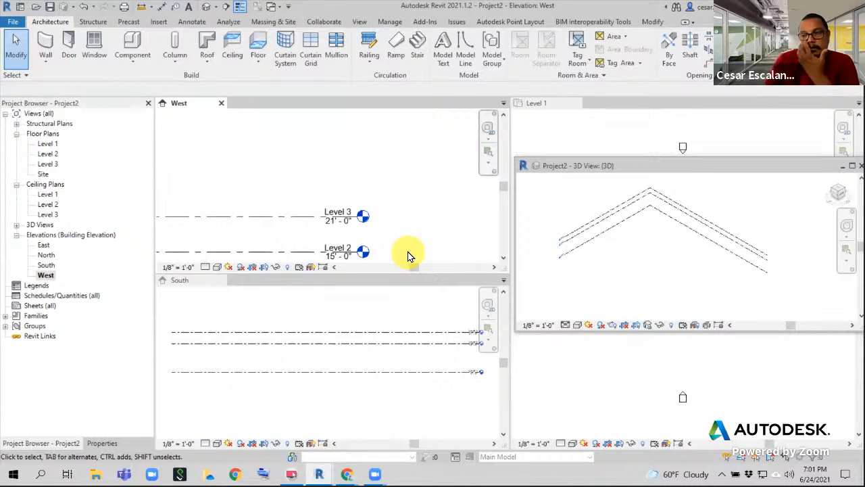
middle_click_drag(406, 249, 483, 201)
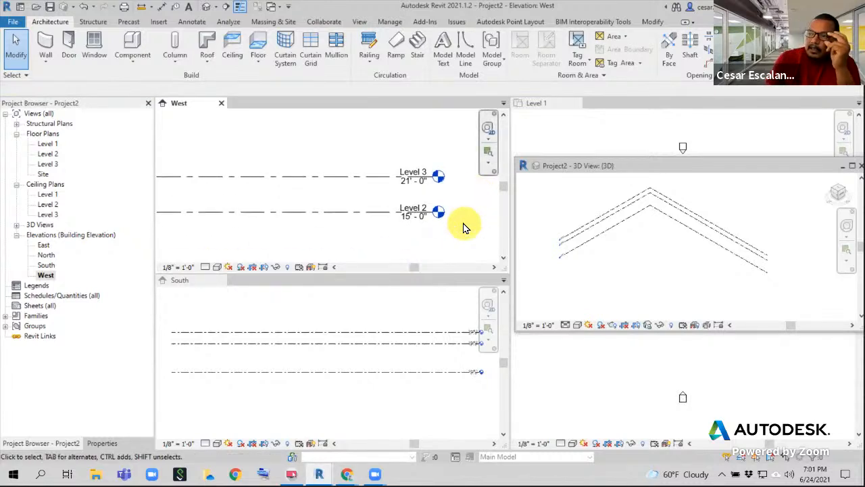
left_click(329, 181)
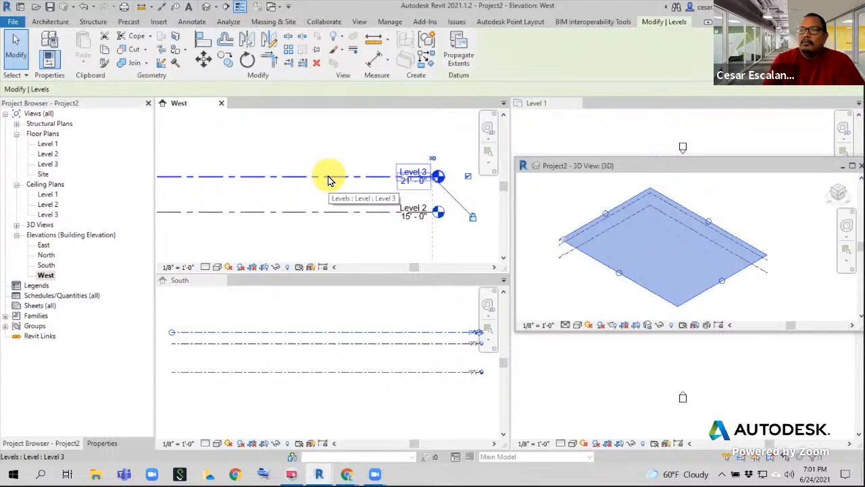
key("Delete")
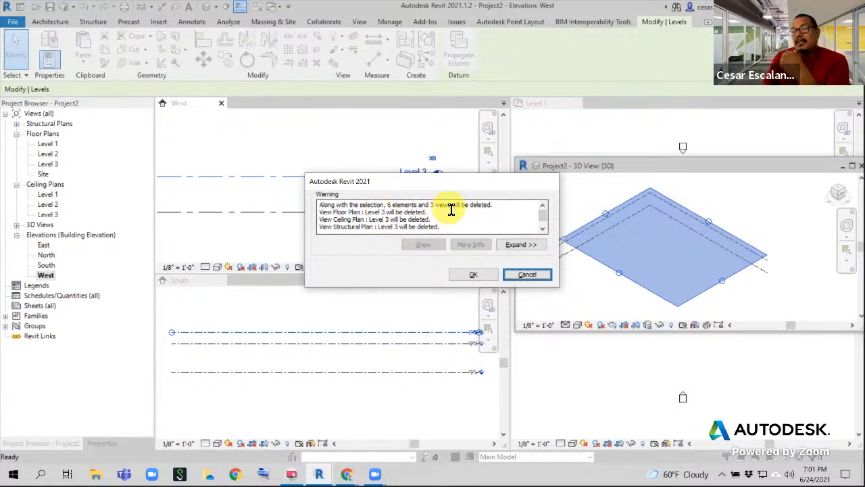
left_click(474, 274)
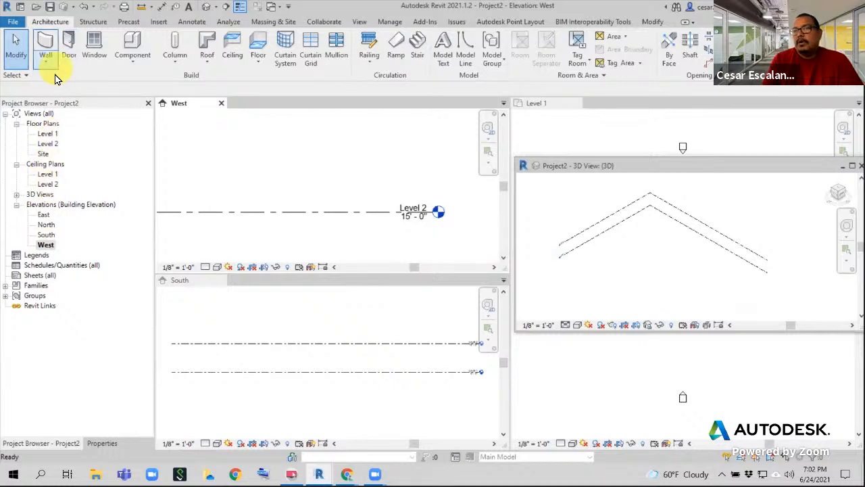
scroll(408, 248, "down", 3)
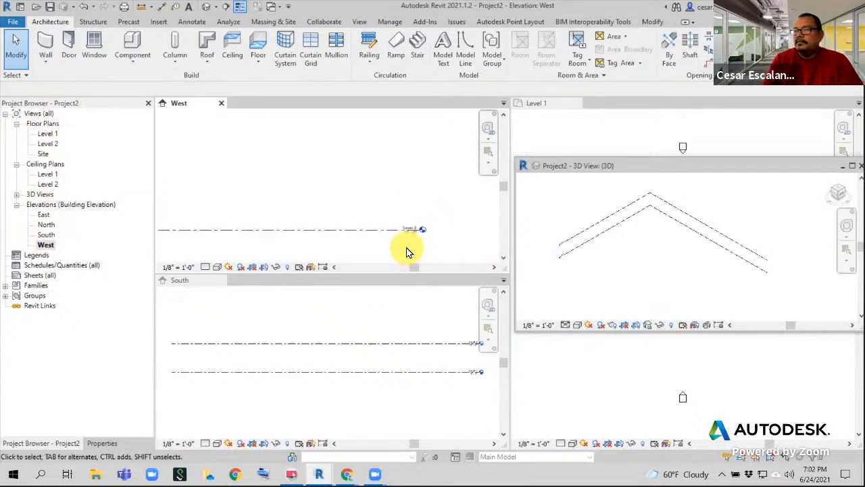
Set up a new level using Pick Lines with a 15' offset, keeping plan view creation enabled
middle_click_drag(413, 247, 348, 269)
scroll(313, 223, "up", 2)
scroll(312, 221, "up", 3)
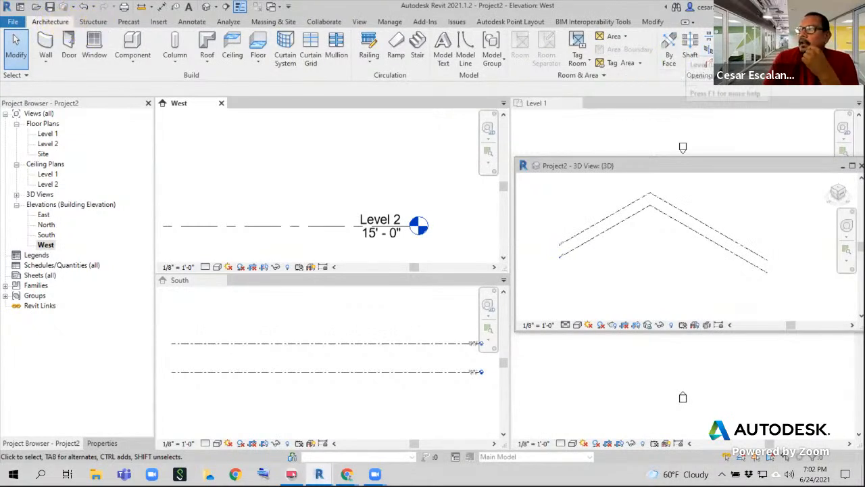
left_click(812, 47)
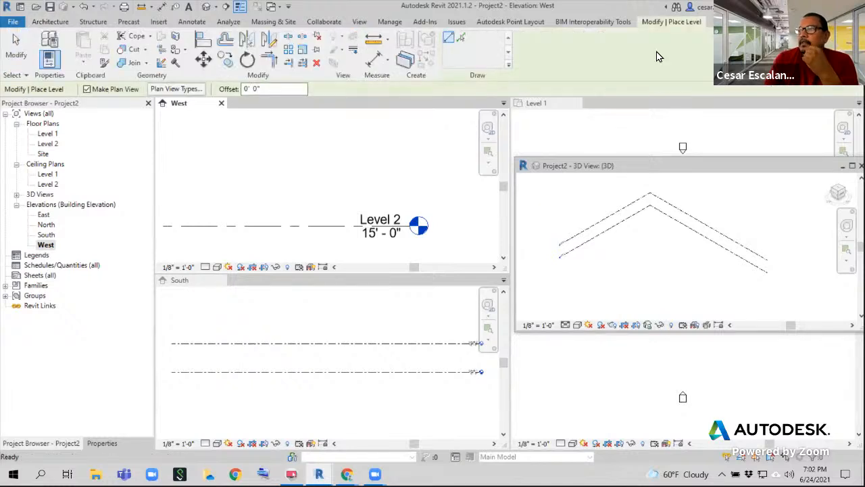
left_click(461, 40)
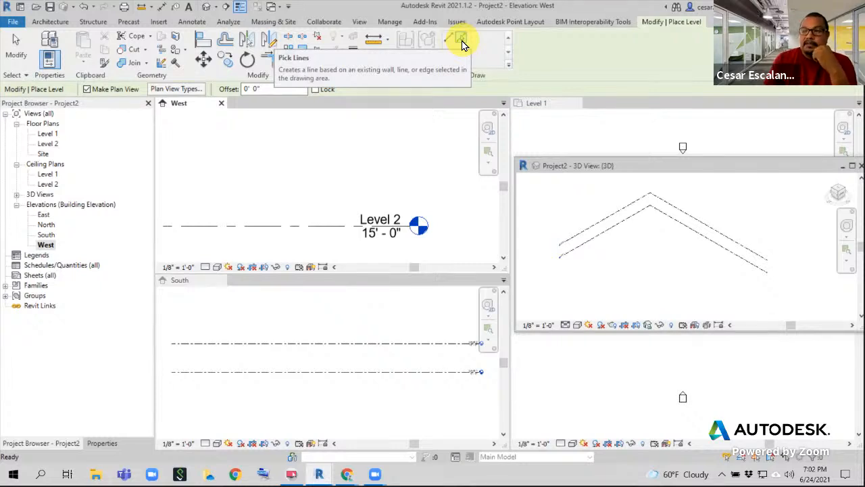
left_click(461, 41)
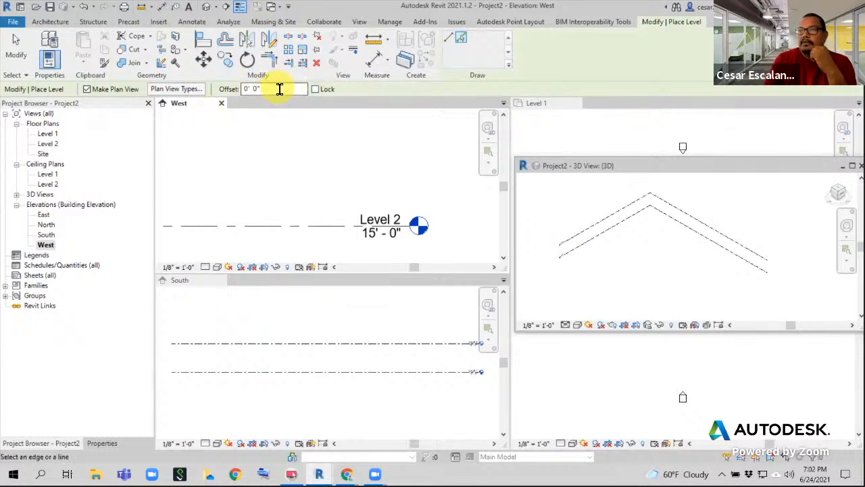
left_click_drag(279, 90, 224, 86)
type("15")
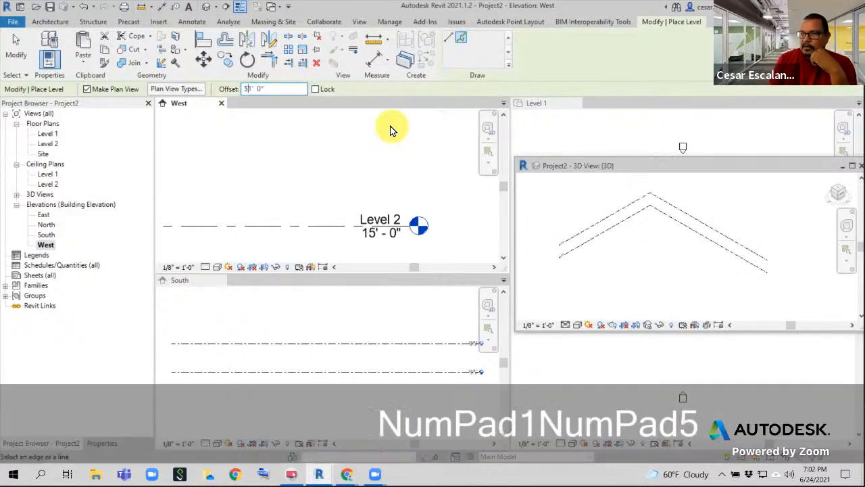
left_click_drag(277, 89, 233, 90)
type("15")
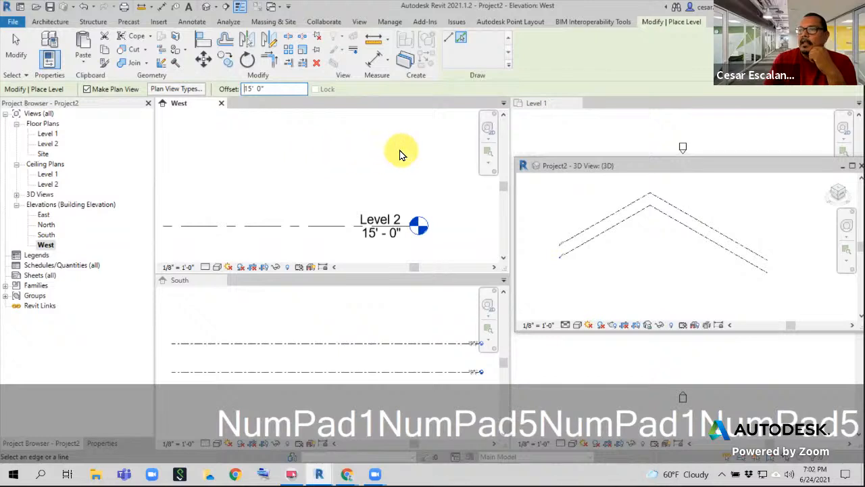
Create a level 15' above Level 2 by offsetting from its line in the West elevation, and finish placing levels
scroll(402, 154, "down", 2)
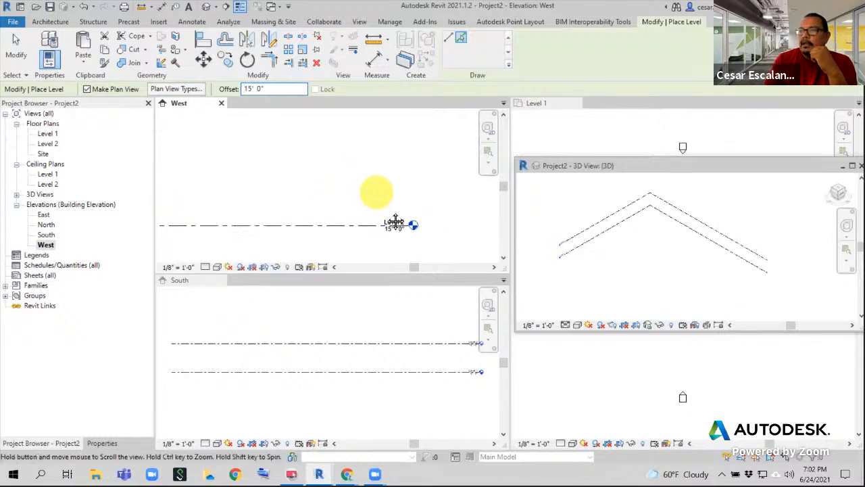
middle_click_drag(367, 239, 389, 213)
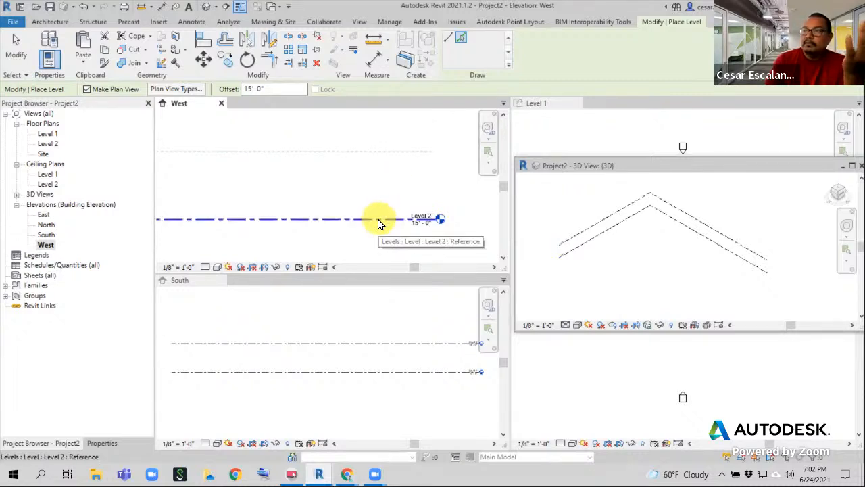
middle_click_drag(388, 207, 388, 167)
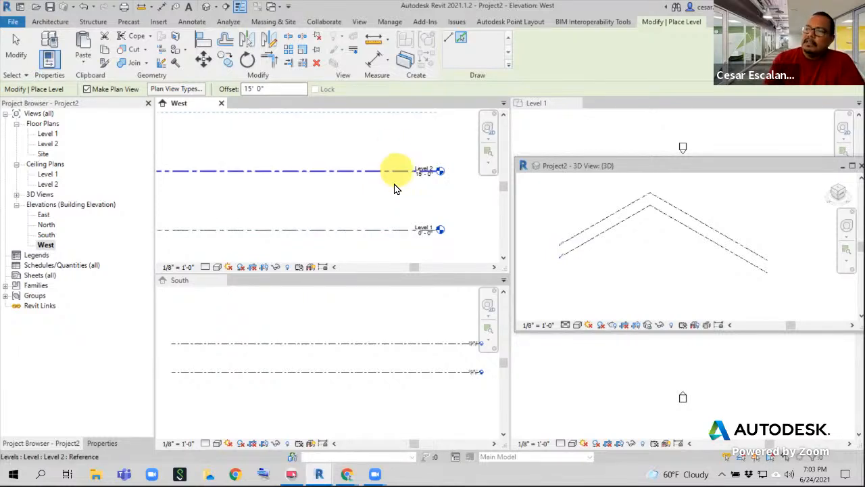
middle_click_drag(396, 187, 367, 248)
scroll(378, 183, "up", 2)
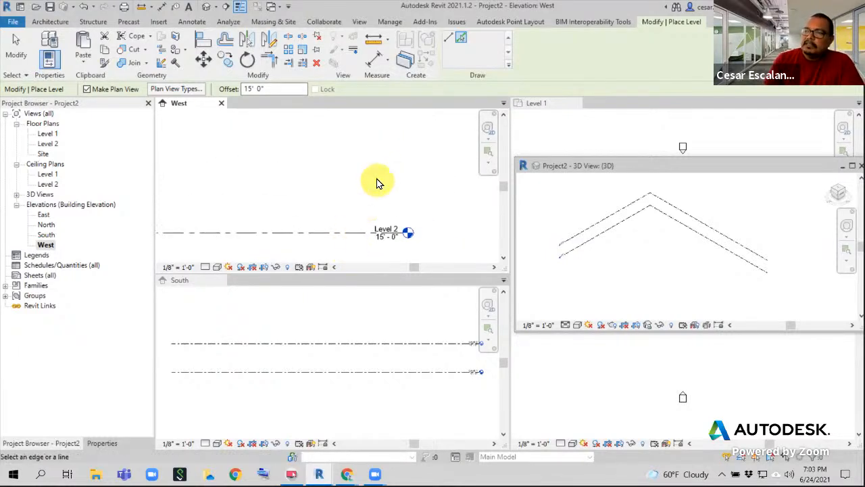
left_click(355, 237)
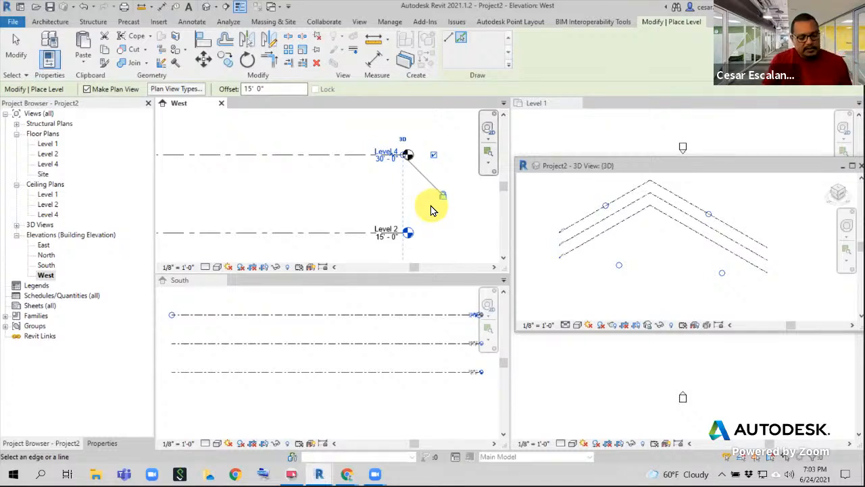
key("Escape")
key("Escape")
scroll(411, 169, "up", 2)
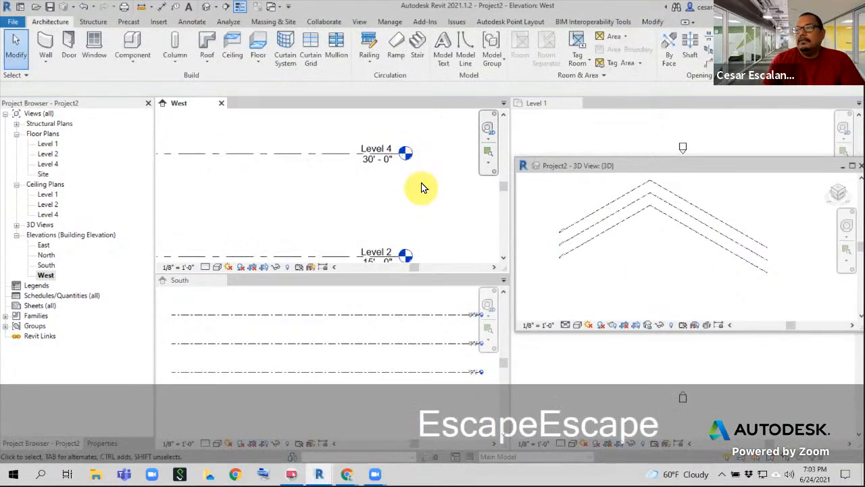
Rename the 30' level in the West elevation as Level 3, renaming its corresponding views as well
left_click(387, 149)
left_click(386, 149)
left_click_drag(369, 147, 399, 153)
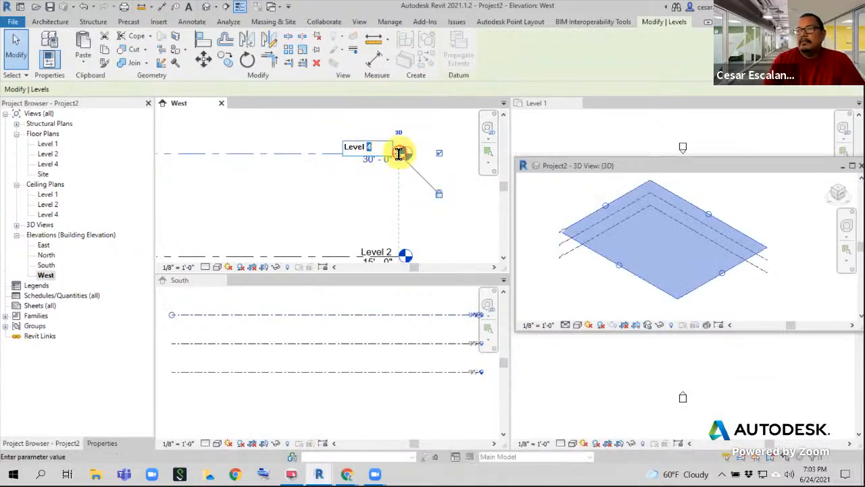
type("3")
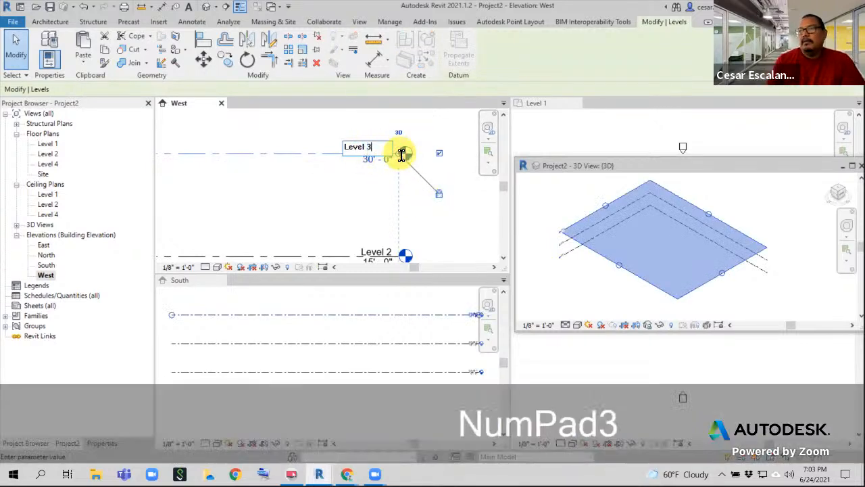
left_click(361, 206)
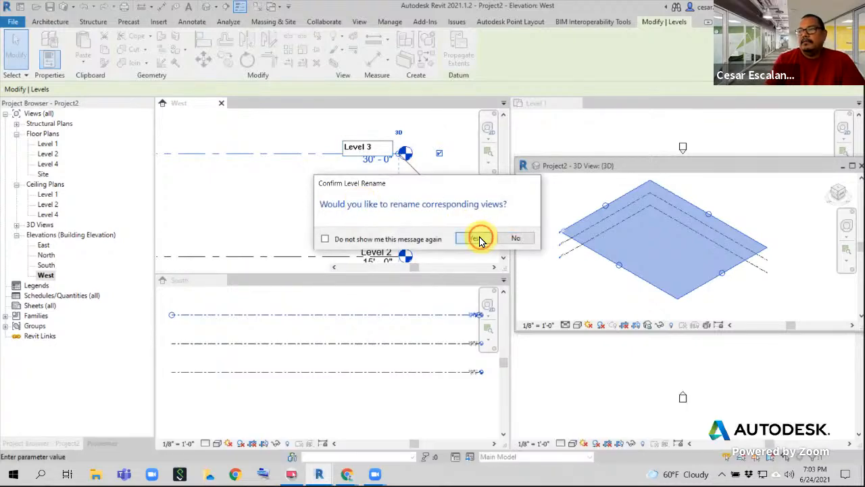
left_click(477, 238)
left_click(275, 197)
scroll(280, 191, "down", 2)
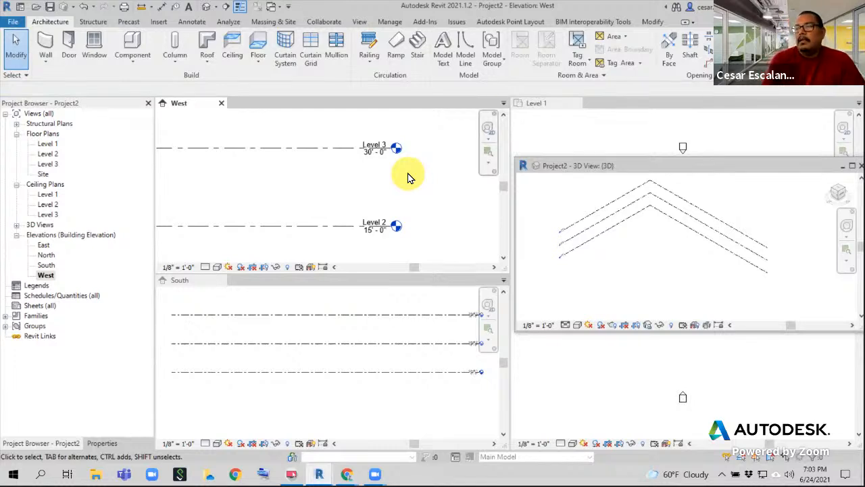
left_click(367, 142)
left_click(381, 148)
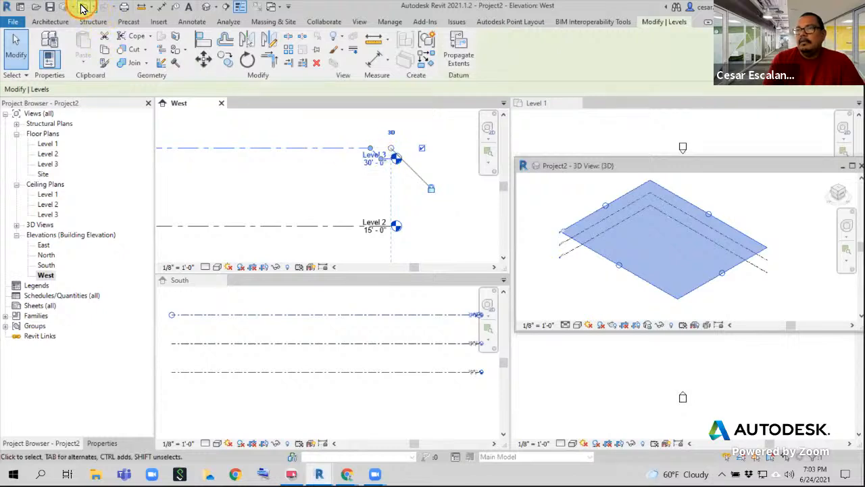
left_click(81, 7)
Try to give Level 3 in the West elevation the name already used by Level 2, and cancel the rename
left_click(384, 147)
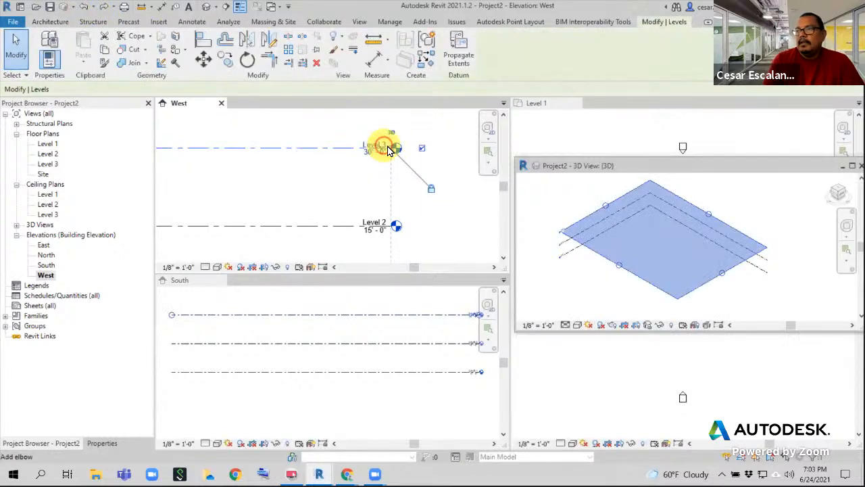
scroll(389, 150, "up", 2)
left_click(373, 146)
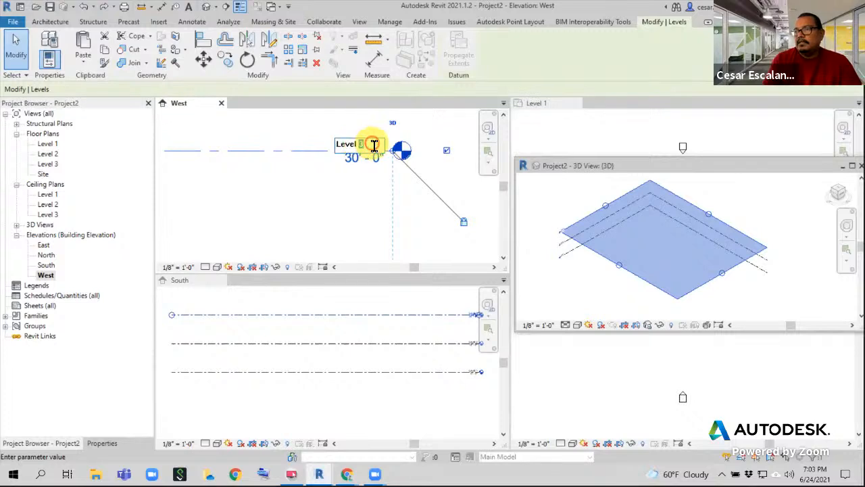
left_click(313, 216)
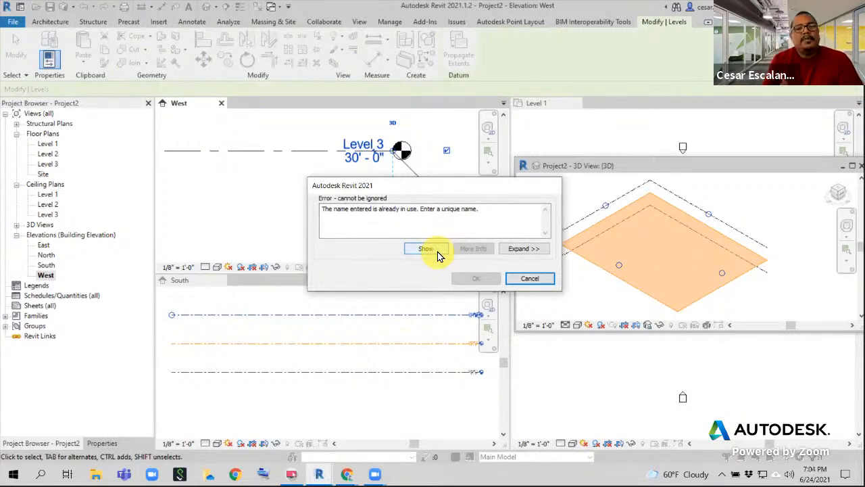
left_click(530, 279)
scroll(363, 201, "down", 1)
mouse_move(364, 201)
middle_mouse_down()
mouse_move(401, 144)
mouse_move(374, 220)
mouse_move(367, 188)
middle_mouse_up()
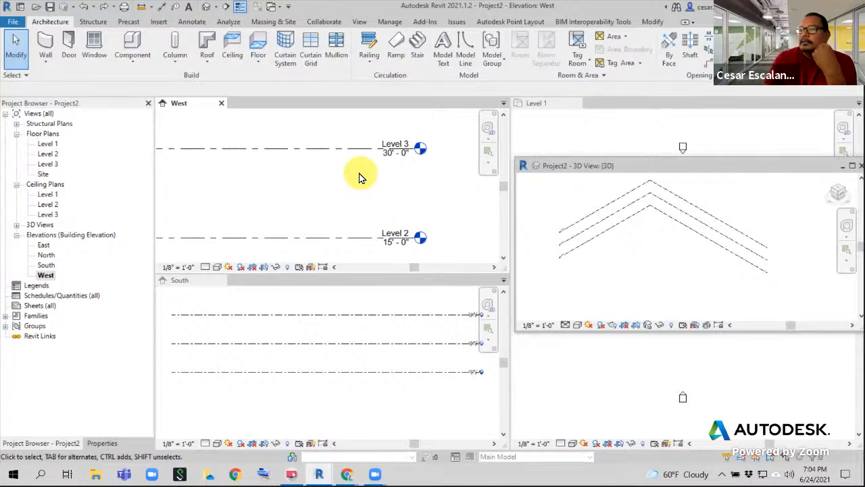
Set Level 3's elevation to 25' in its level head in the West elevation
scroll(386, 184, "up", 1)
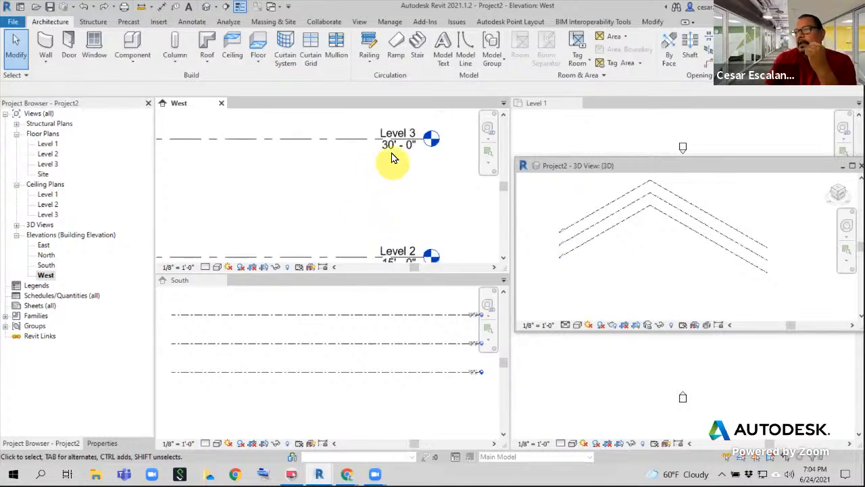
left_click(392, 150)
left_click(392, 150)
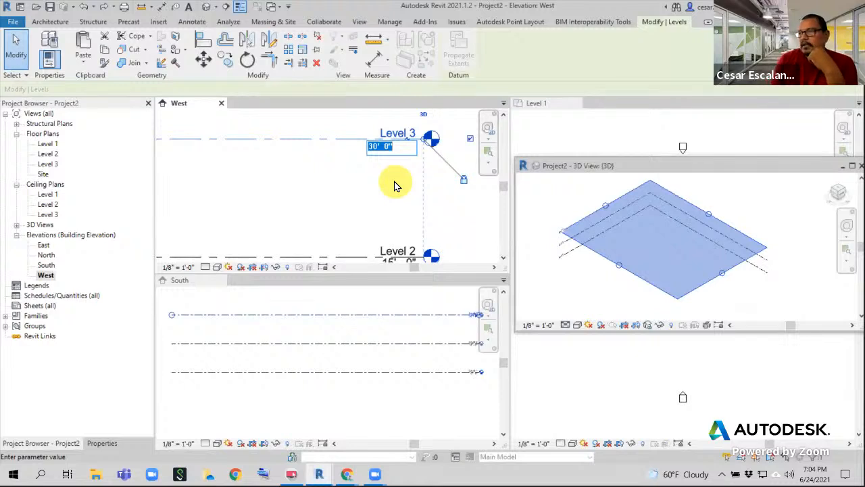
type("25")
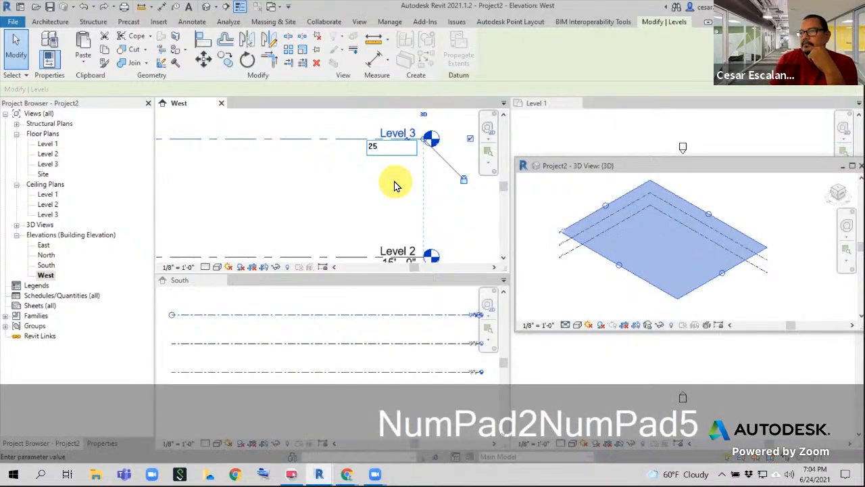
left_click(386, 219)
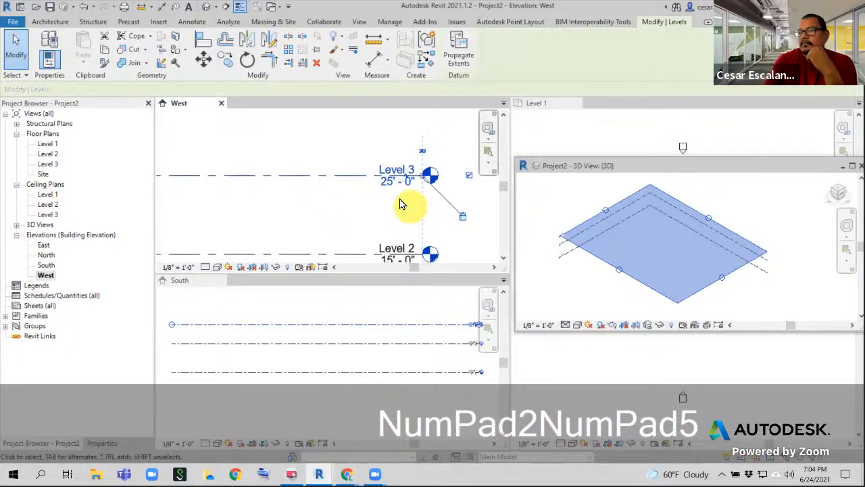
Set Level 3's elevation to 18' in the West elevation
scroll(368, 213, "down", 3)
scroll(383, 214, "up", 1)
left_click(383, 192)
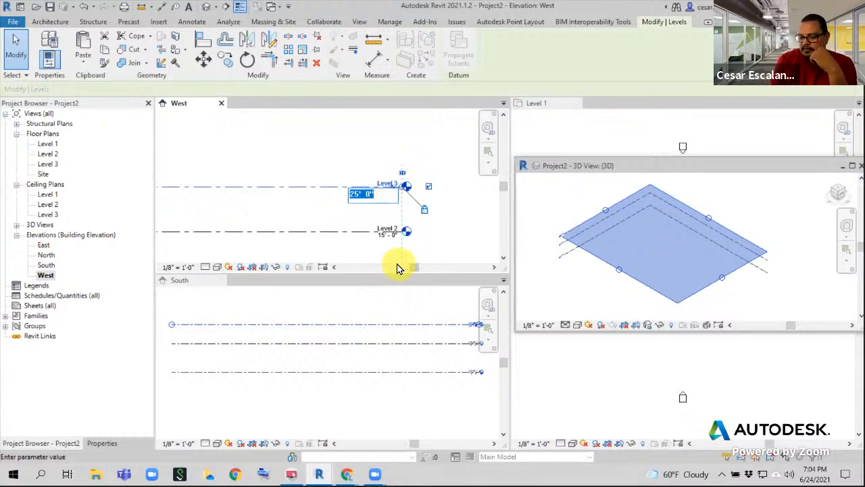
type("18")
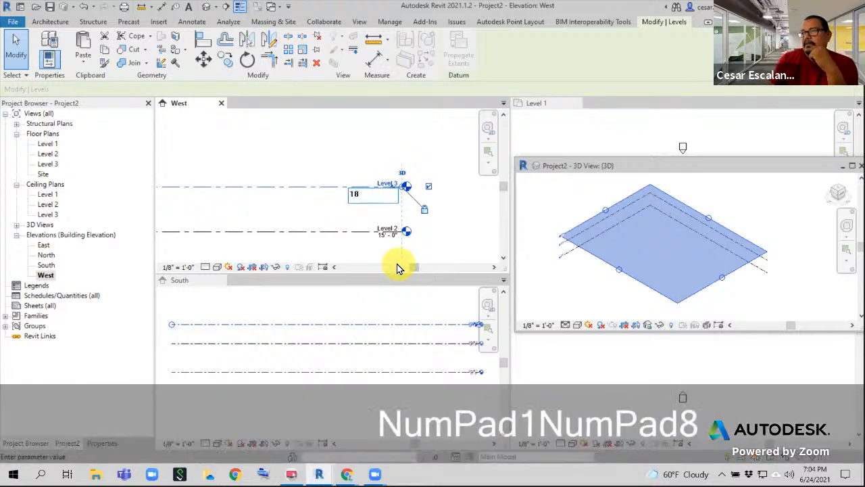
left_click(435, 248)
scroll(392, 219, "up", 1)
scroll(392, 218, "up", 1)
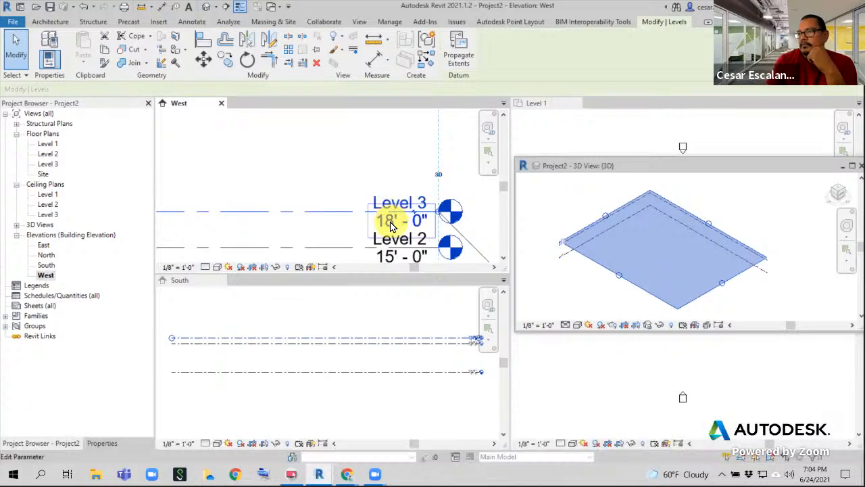
middle_click_drag(497, 249, 528, 229)
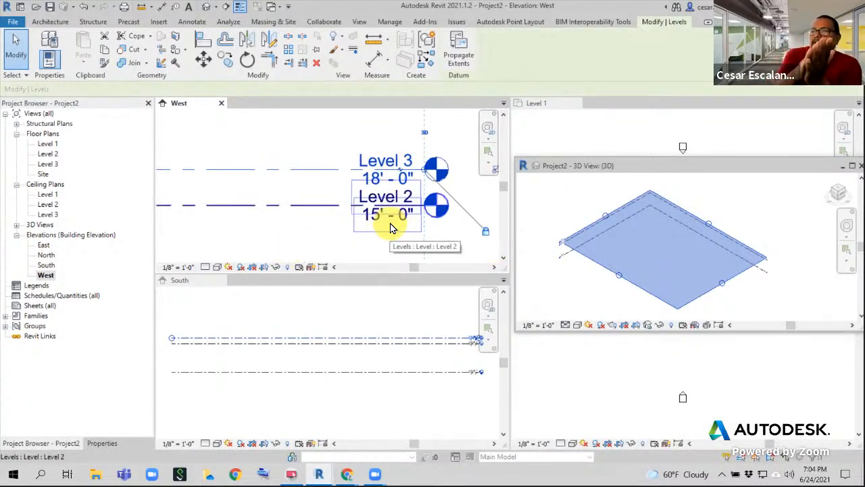
Set Level 3's elevation to 16' in the West elevation and deselect the level
left_click(382, 178)
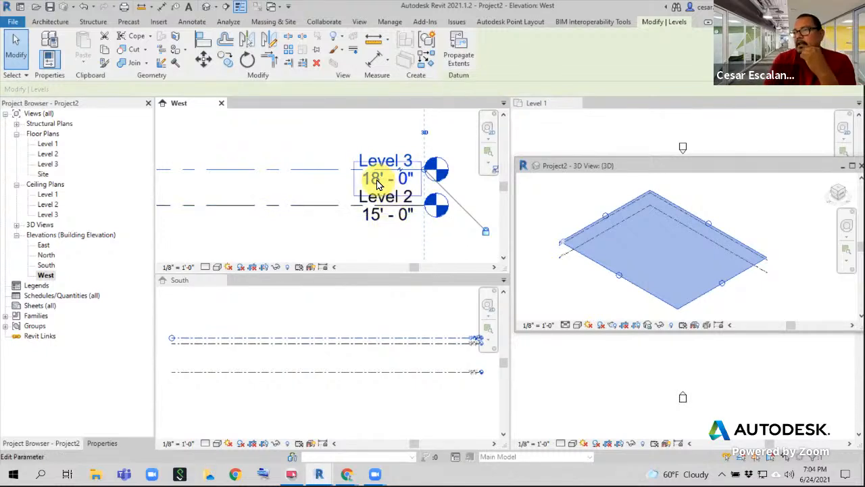
left_click(382, 180)
type("16")
key("Return")
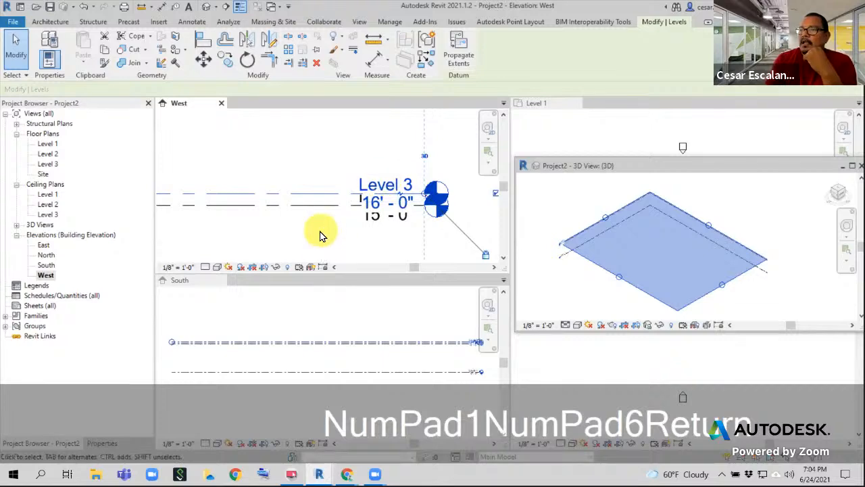
left_click(321, 234)
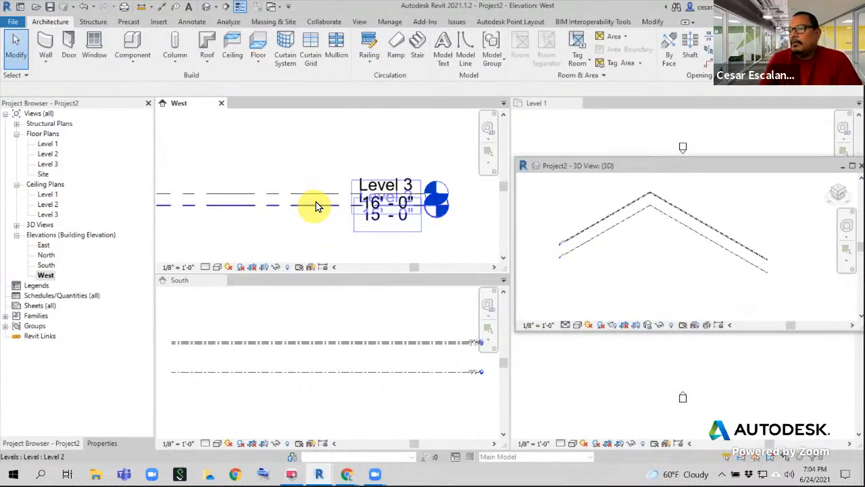
Add an elbow to Level 3's head in the West elevation and raise the head clear of the Level 2 label
left_click(314, 202)
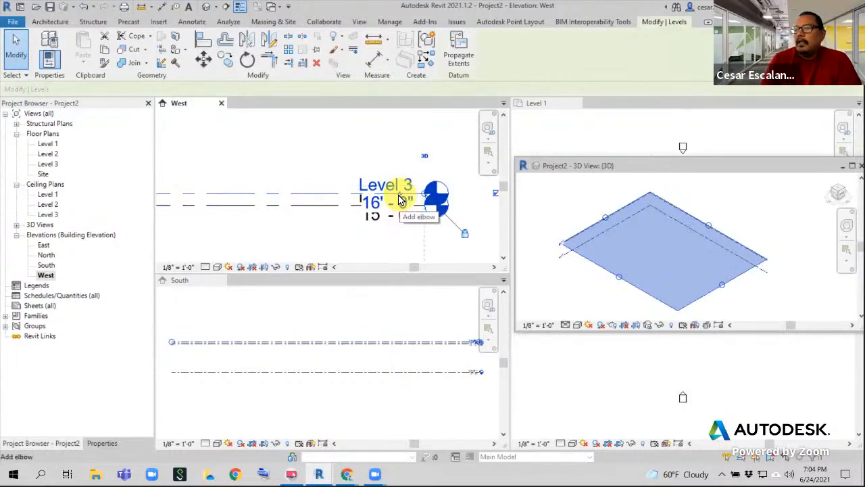
middle_click_drag(361, 218, 254, 239)
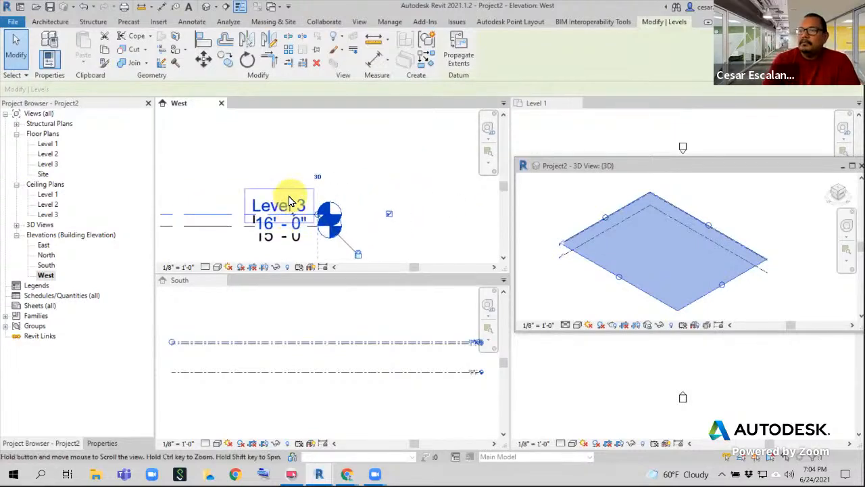
left_click_drag(295, 220, 305, 187)
middle_click_drag(340, 212, 464, 185)
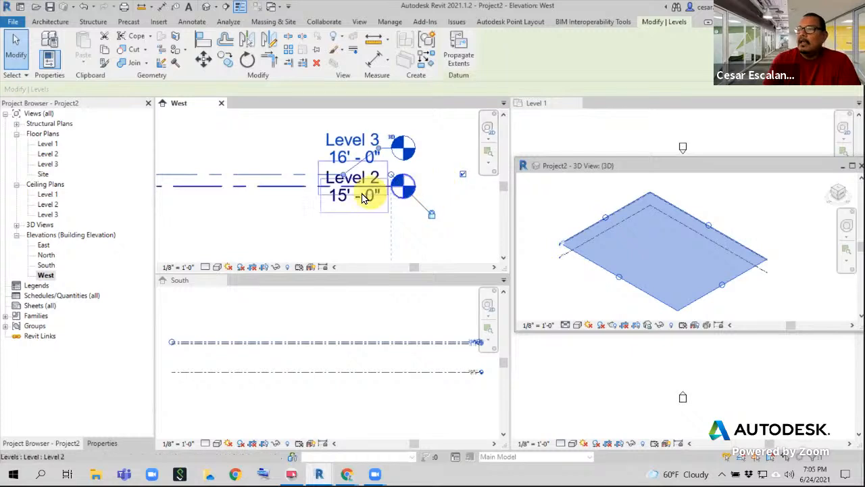
Stretch the elbow on Level 3's head in the West elevation by moving both bends away from the label, and deselect the level
left_click_drag(344, 177, 299, 170)
left_click_drag(385, 146, 318, 141)
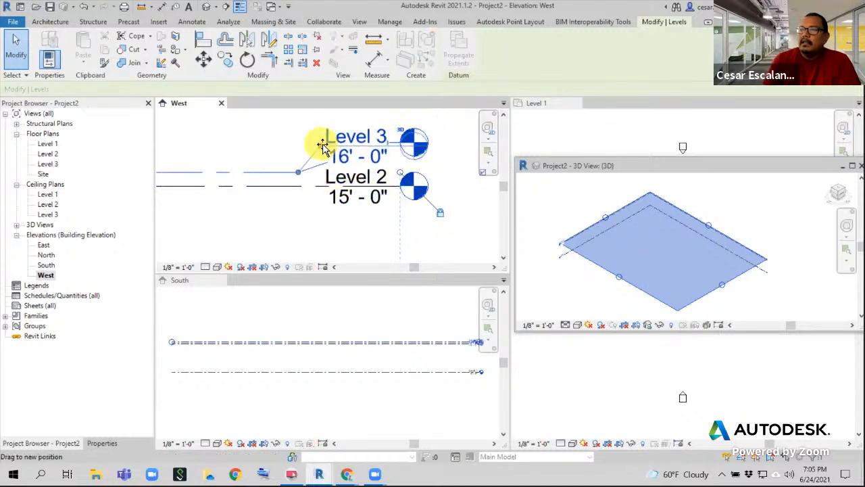
middle_click_drag(406, 170, 439, 159)
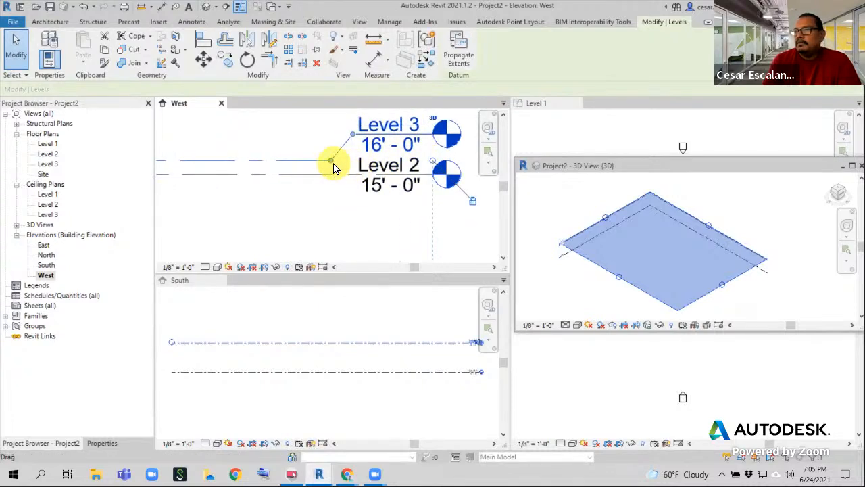
left_click_drag(332, 165, 349, 135)
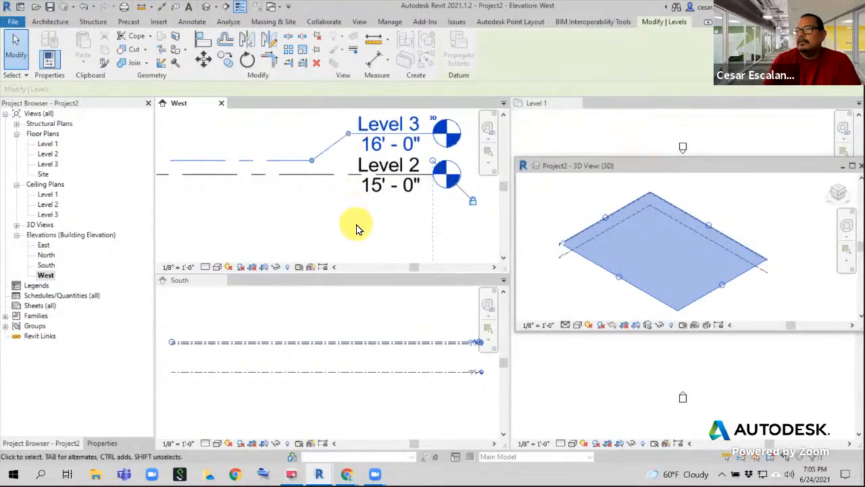
middle_click_drag(344, 221, 276, 229)
left_click(311, 145)
Undo the last adjustments and the elbow on Level 3's head in the West elevation
left_click(83, 7)
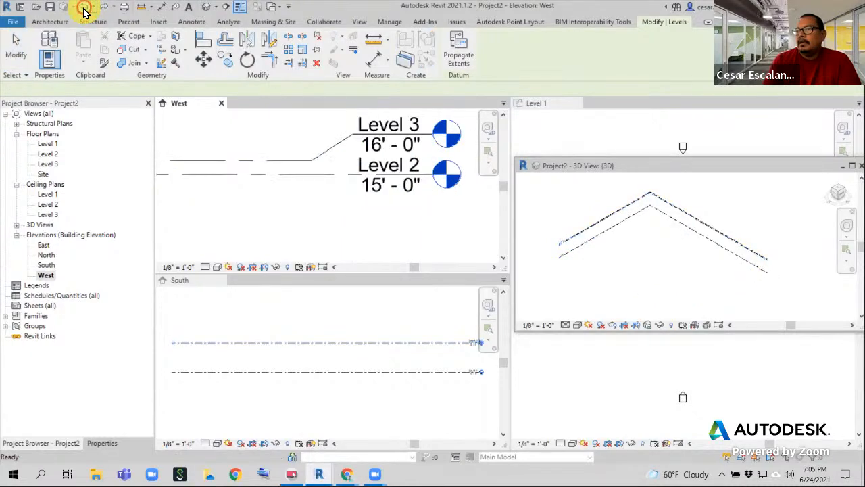
left_click(83, 7)
left_click(84, 7)
left_click(84, 7)
left_click(83, 7)
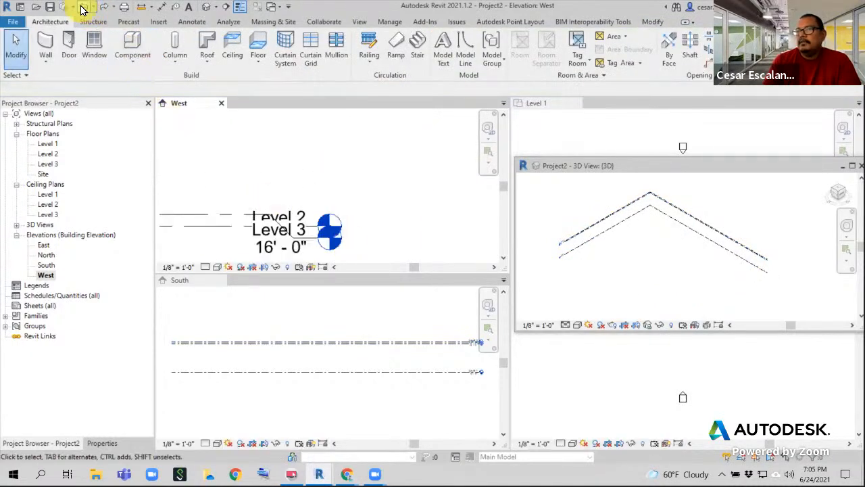
Select Level 3 in the West elevation and add an elbow to its head
middle_click_drag(295, 267, 209, 253)
left_click(253, 196)
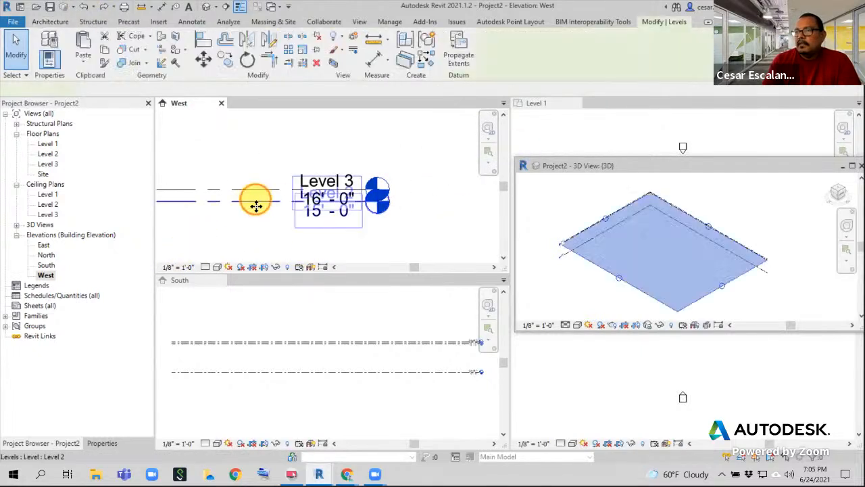
scroll(392, 240, "up", 2)
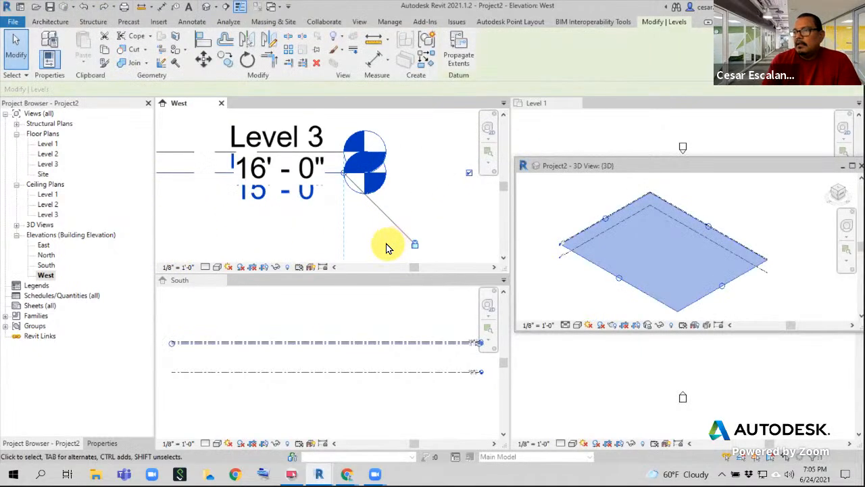
left_click(281, 163)
key("Escape")
left_click(203, 155)
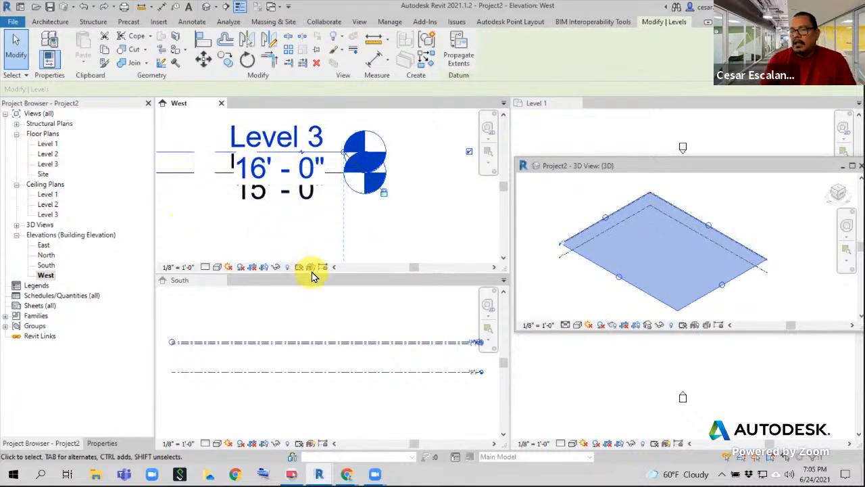
key("ctrl+d")
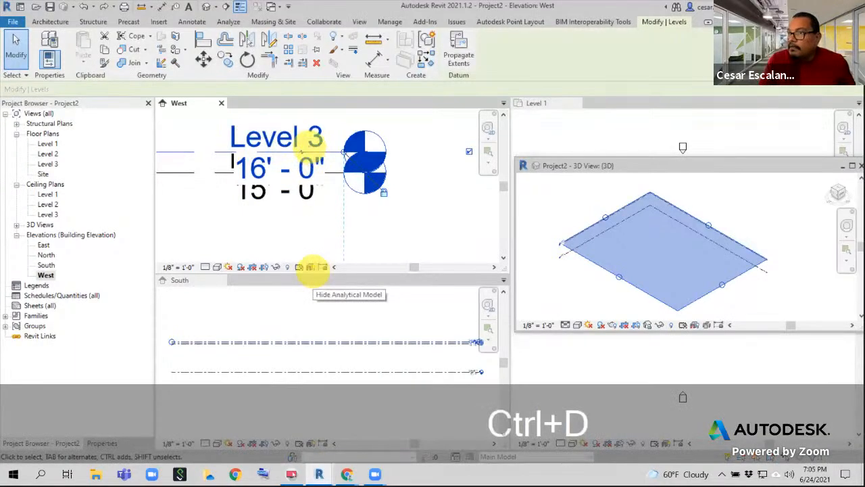
left_click_drag(287, 147, 317, 154)
mouse_move(406, 225)
left_mouse_down()
mouse_move(424, 186)
mouse_move(439, 267)
left_mouse_up()
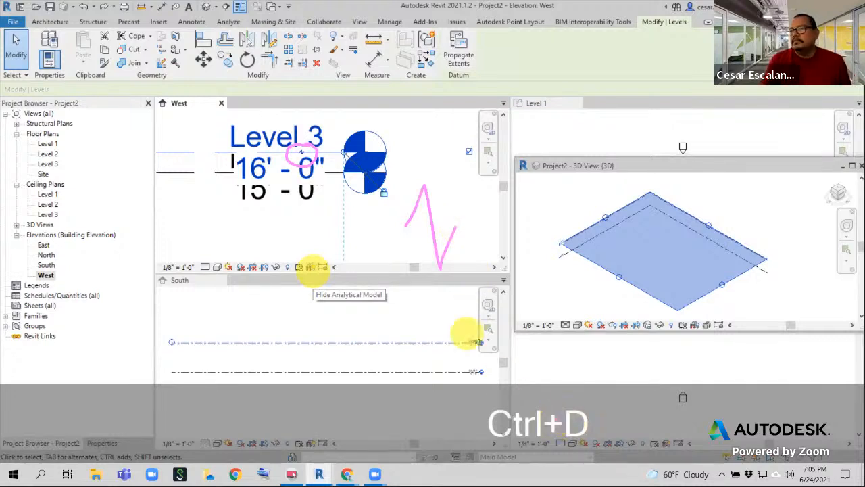
key("Escape")
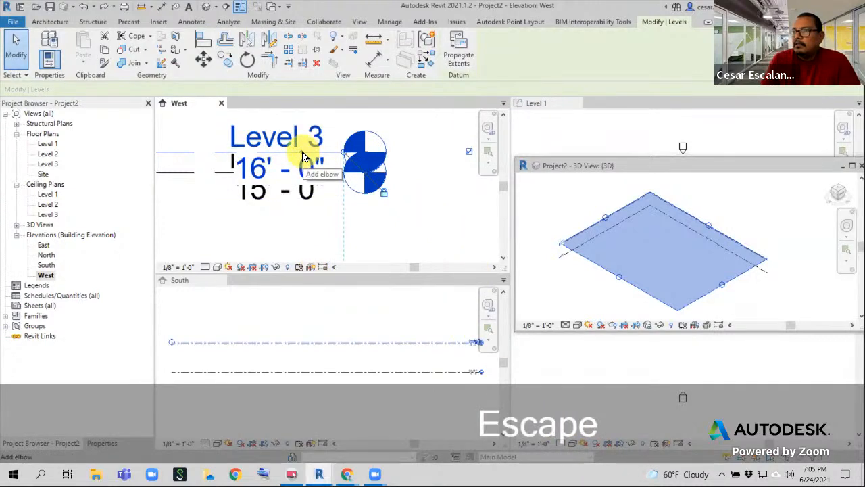
left_click(303, 153)
middle_click_drag(404, 229, 462, 271)
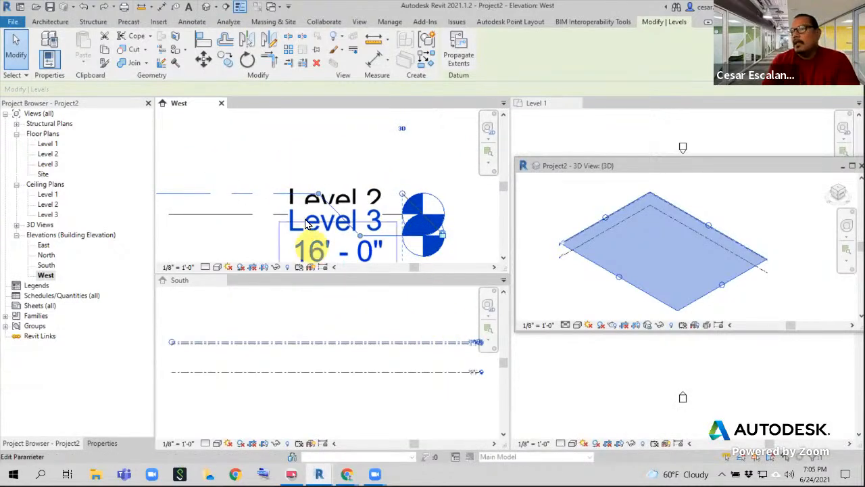
Move the elbow's line-side bend clear of the labels and raise Level 3's head above the Level 2 label in the West elevation
left_click_drag(308, 233, 315, 198)
middle_click_drag(332, 216, 371, 200)
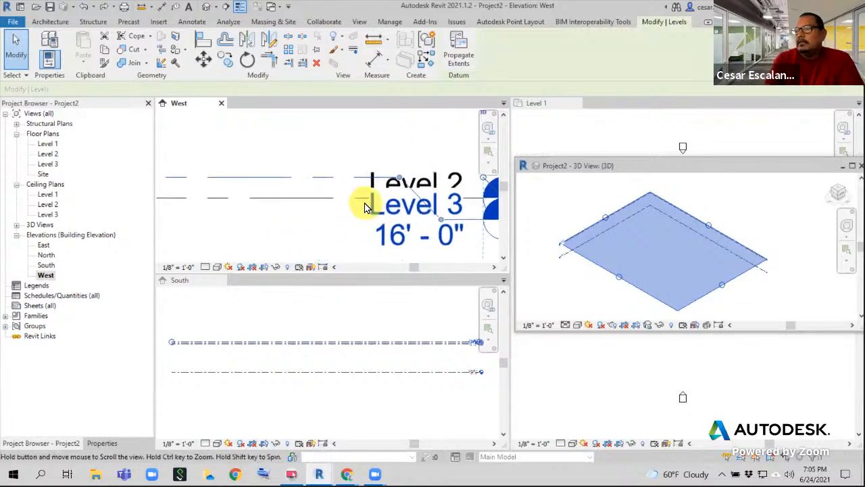
left_click_drag(400, 176, 325, 183)
middle_click_drag(385, 233, 266, 236)
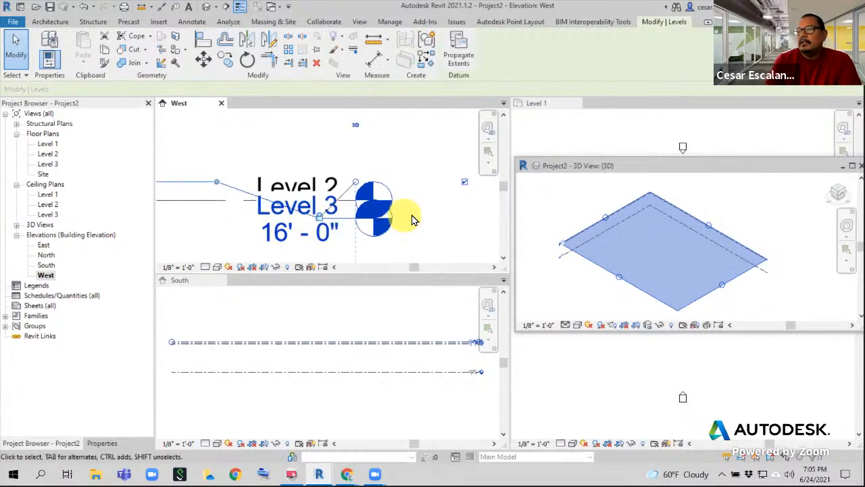
left_click(438, 216)
left_click(202, 186)
left_click_drag(203, 186, 317, 132)
middle_click_drag(354, 187, 411, 221)
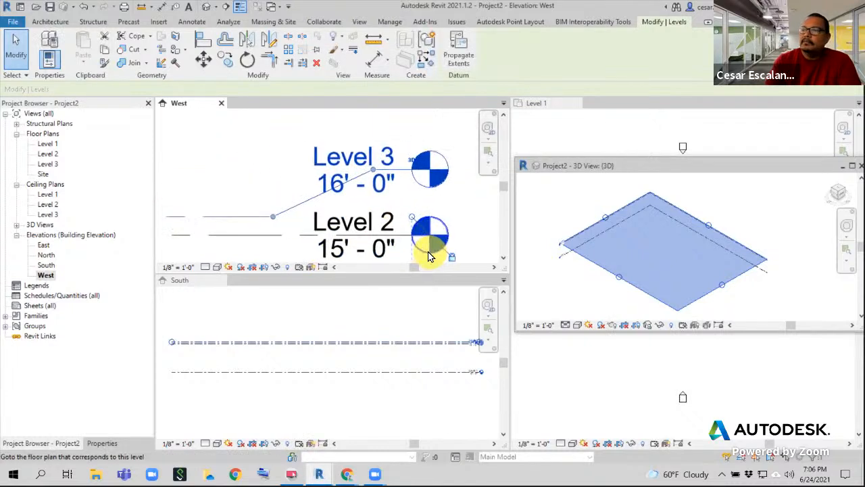
Tighten Level 3's elbow by shifting both bends so that the slanted segment stays just before the label text
left_click_drag(374, 174, 306, 176)
left_click_drag(279, 220, 253, 214)
scroll(358, 232, "down", 1)
scroll(410, 219, "down", 2)
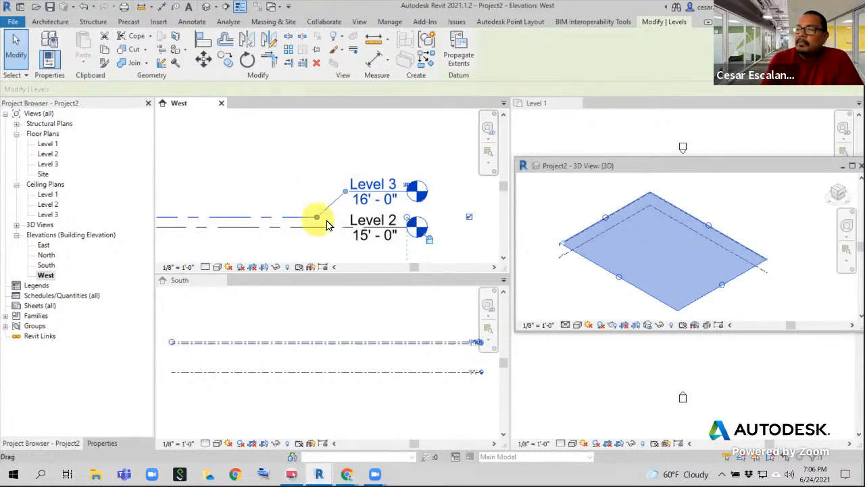
Inspect Level 3's head in the South elevation and compare it with the elbowed head in the West elevation
left_click(423, 371)
left_click_drag(421, 367, 325, 367)
middle_click_drag(324, 367, 316, 352)
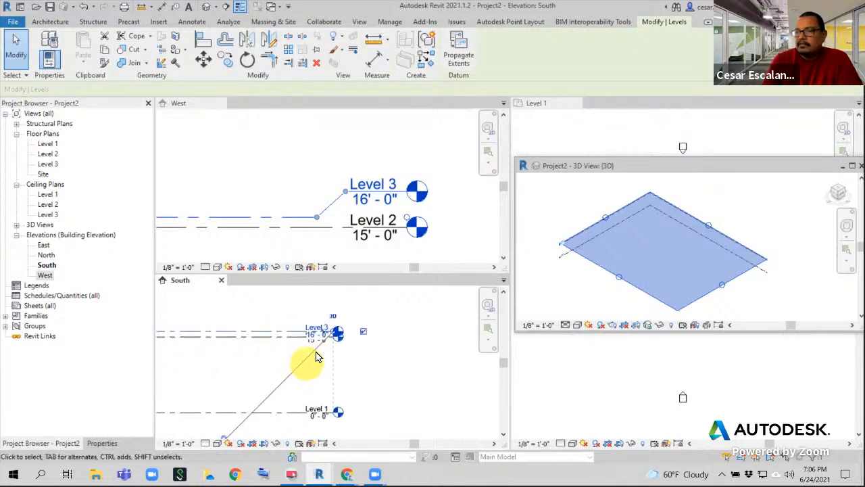
scroll(324, 331, "up", 4)
middle_click_drag(369, 375, 392, 421)
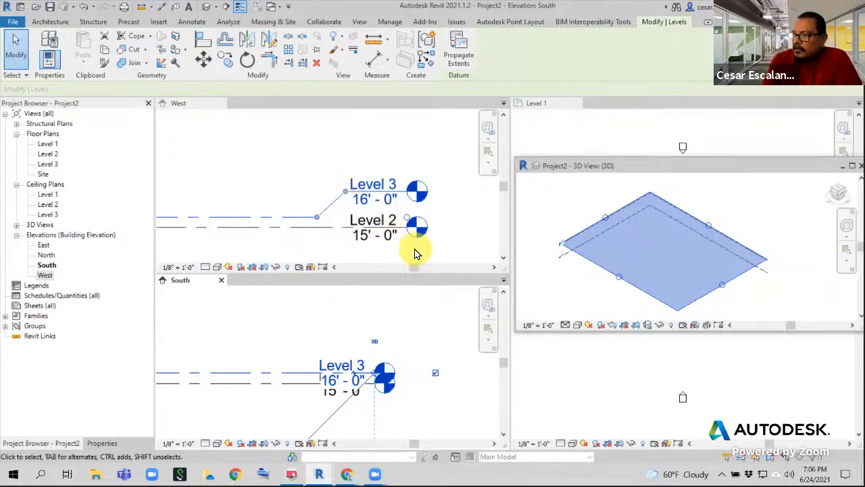
Examine the level heads and both ends of the level lines in the West elevation
scroll(380, 215, "down", 5)
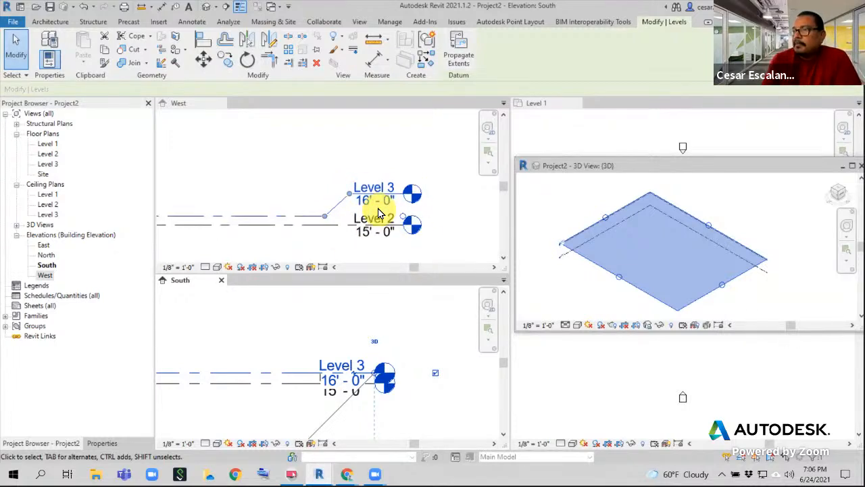
middle_click(367, 242)
middle_click_drag(319, 246, 414, 221)
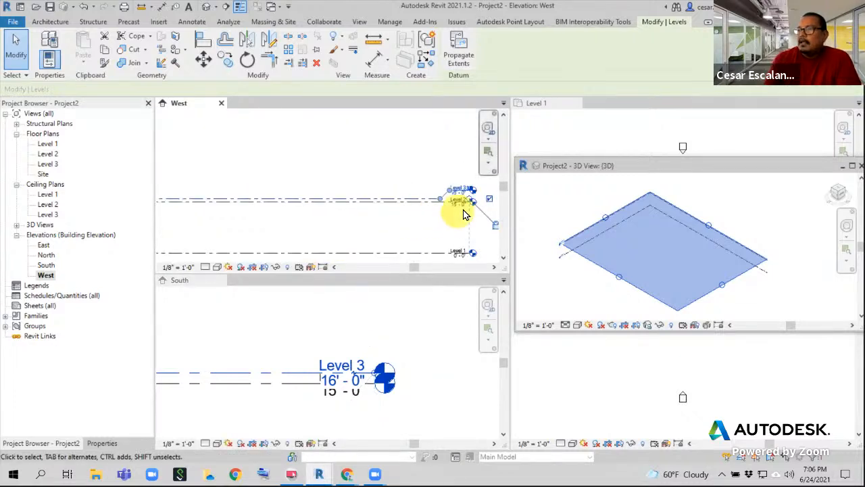
middle_click_drag(460, 211, 291, 202)
scroll(381, 195, "down", 4)
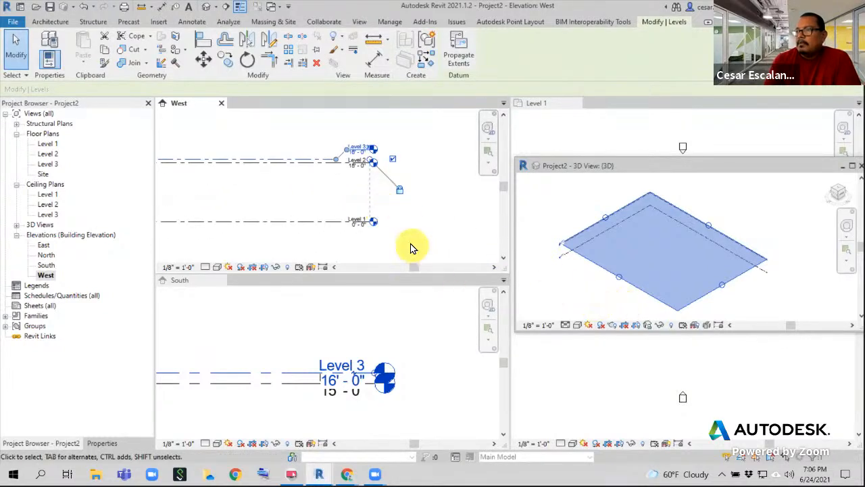
scroll(413, 244, "down", 1)
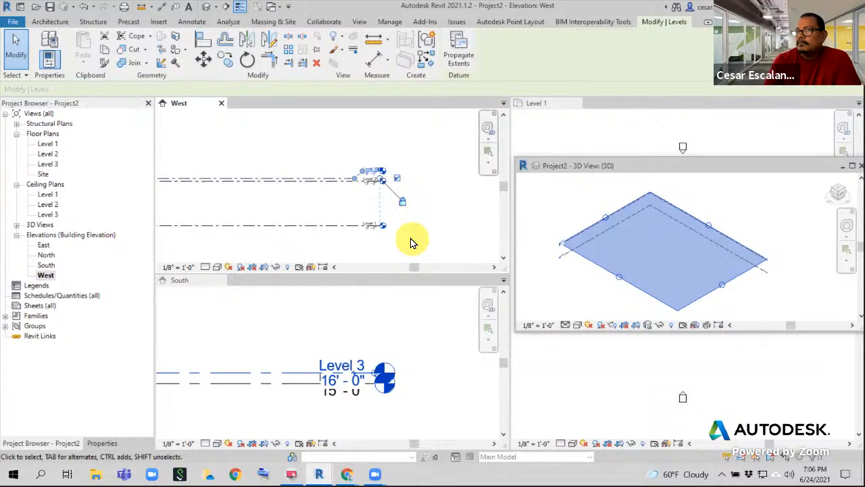
scroll(334, 215, "up", 2)
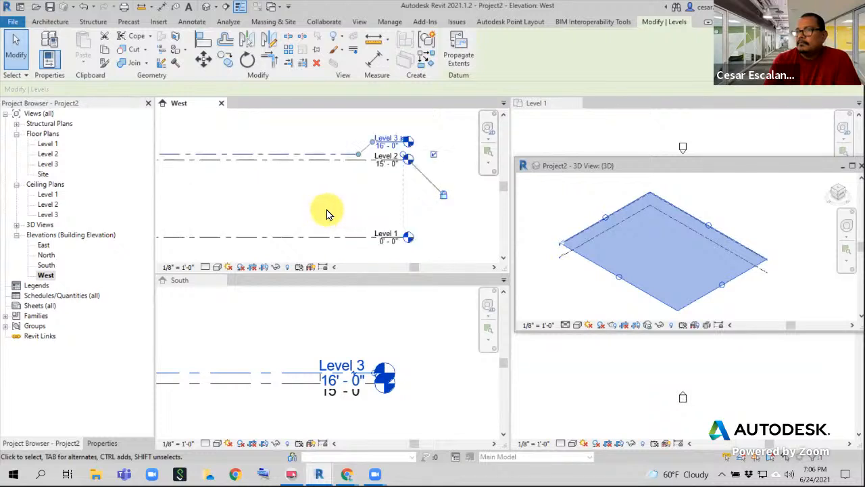
middle_click_drag(336, 218, 521, 223)
scroll(487, 223, "down", 2)
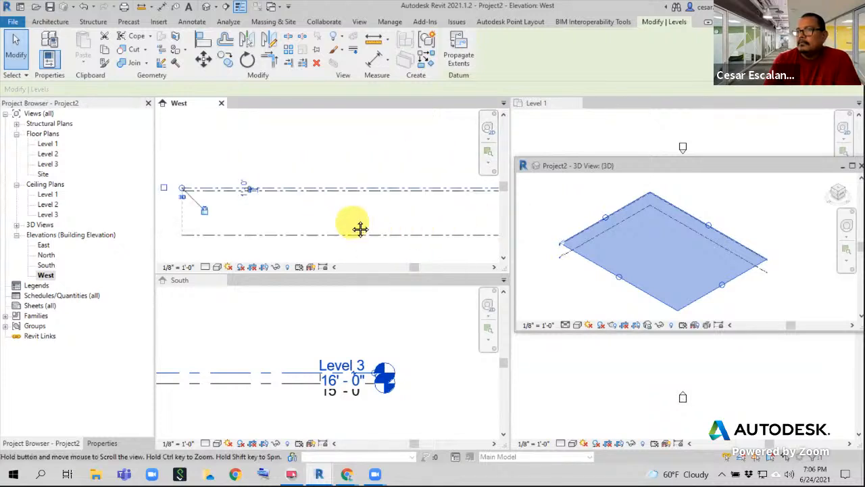
middle_click_drag(359, 230, 156, 214)
scroll(300, 212, "up", 2)
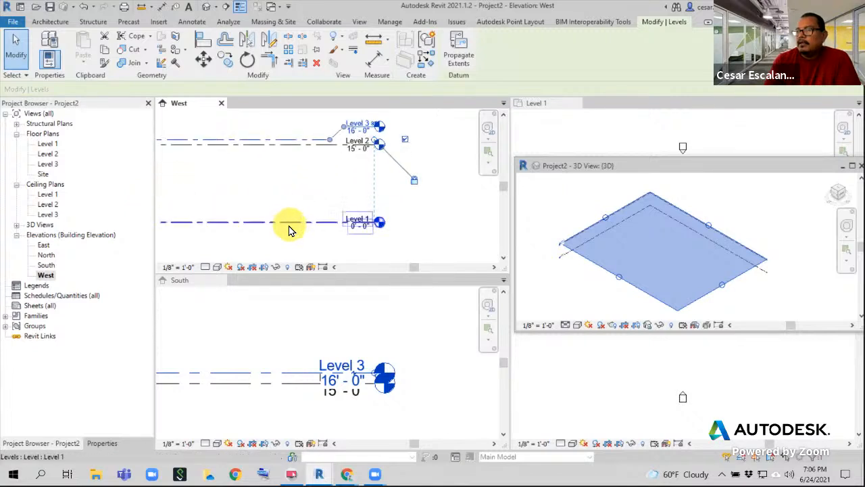
scroll(289, 231, "down", 3)
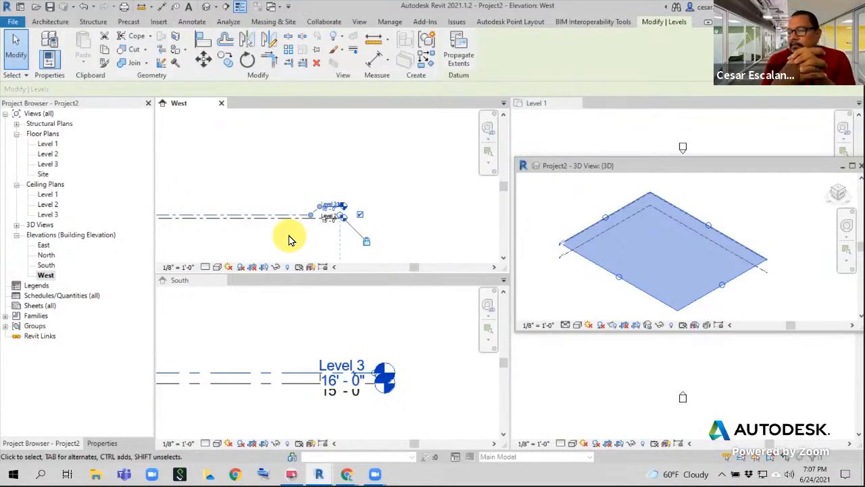
scroll(305, 230, "up", 5)
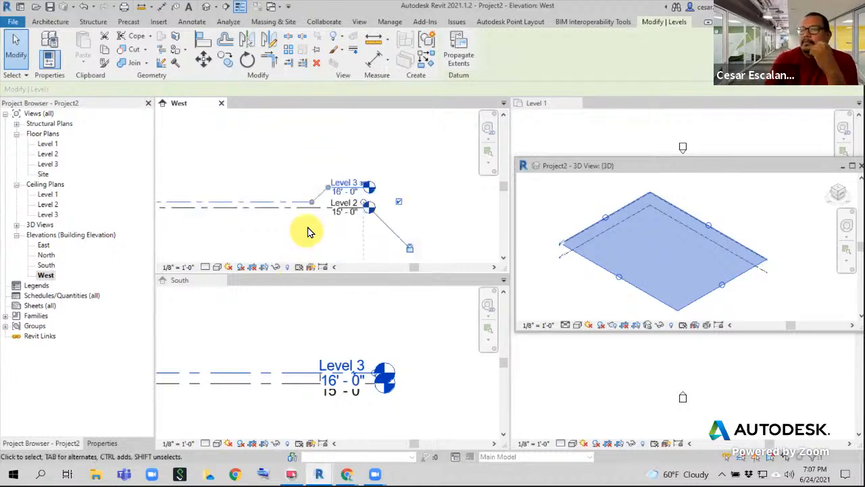
Set Level 3's elevation to 30' in its level head in the West elevation
left_click(363, 170)
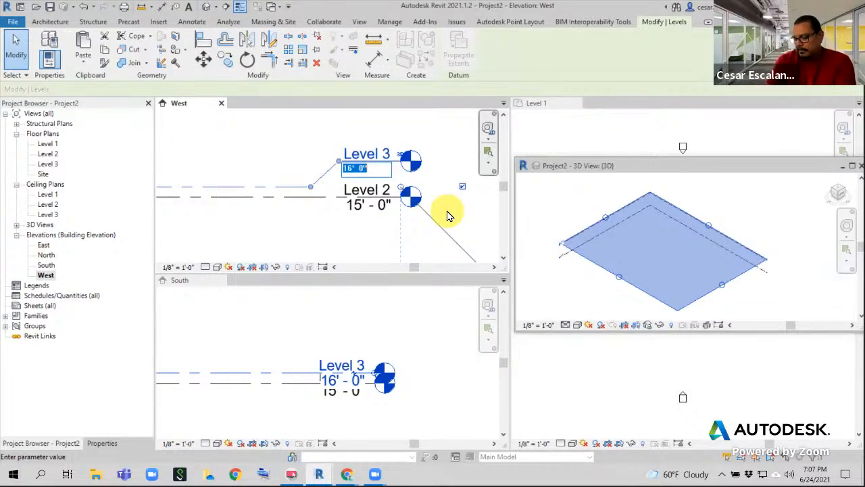
type("30")
left_click(332, 245)
scroll(359, 254, "down", 2)
scroll(354, 207, "up", 2)
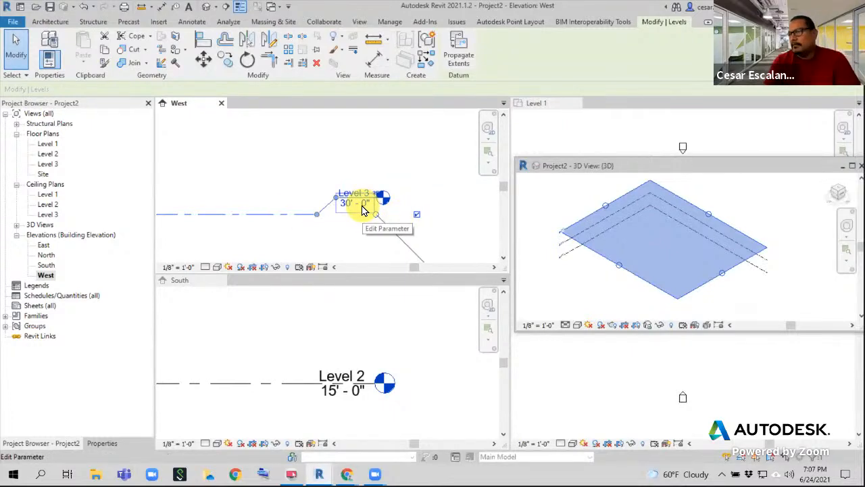
Remove the elbow from Level 3's head by moving its bend back in line with the level, and deselect the level
scroll(342, 228, "up", 3)
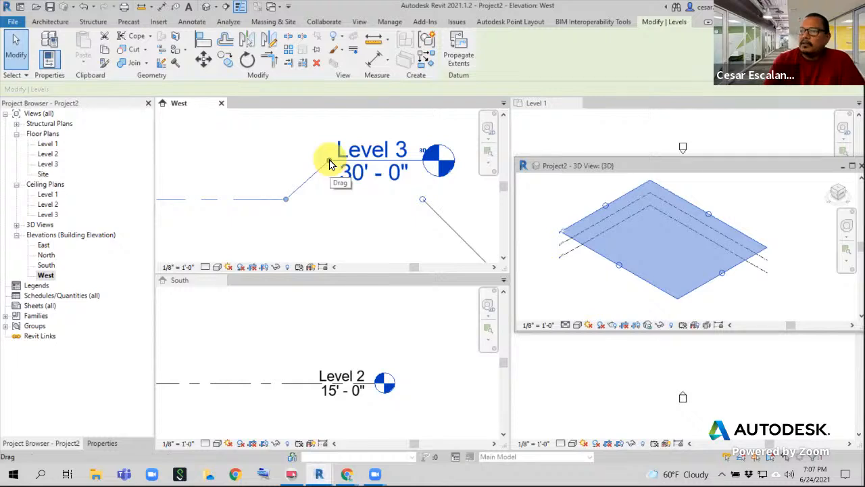
left_click_drag(330, 164, 336, 204)
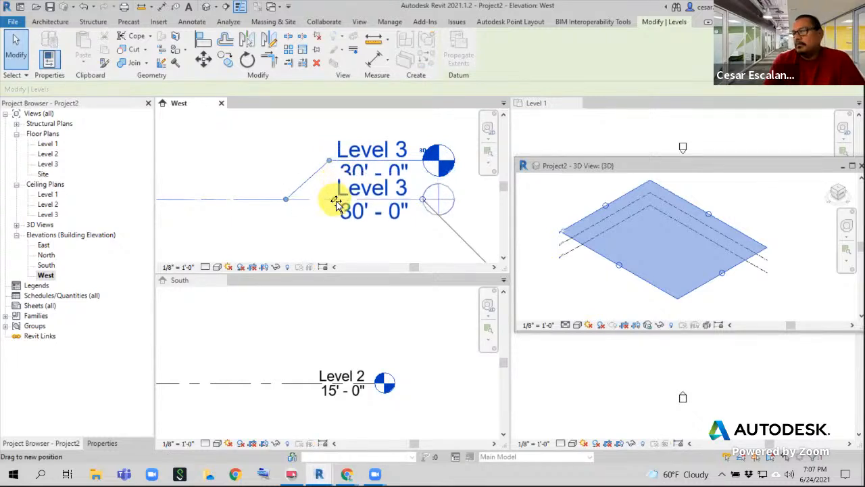
left_click_drag(336, 205, 337, 203)
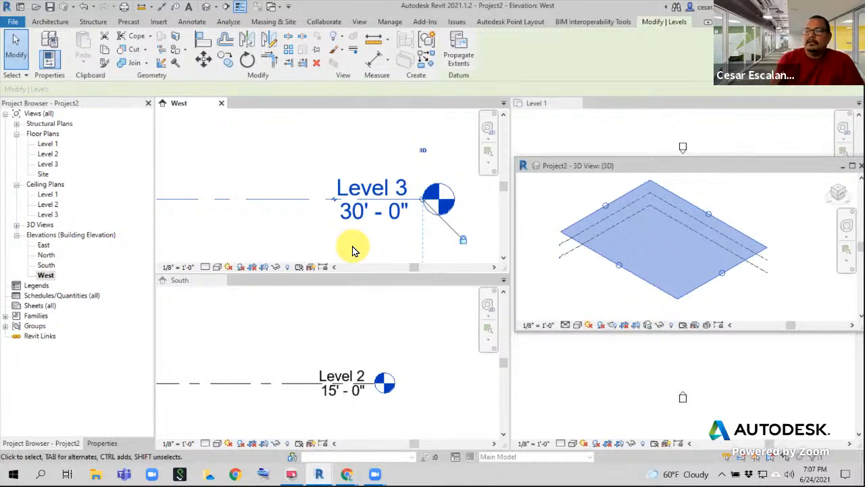
scroll(352, 244, "down", 5)
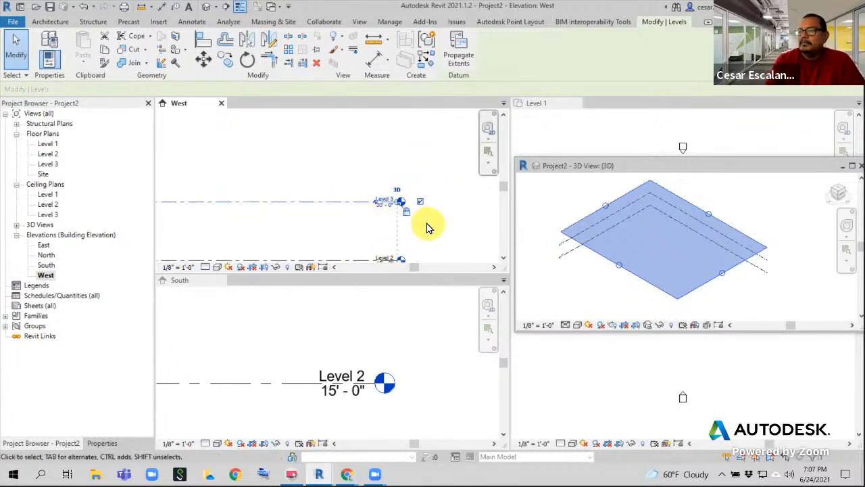
scroll(426, 223, "down", 3)
scroll(426, 211, "down", 2)
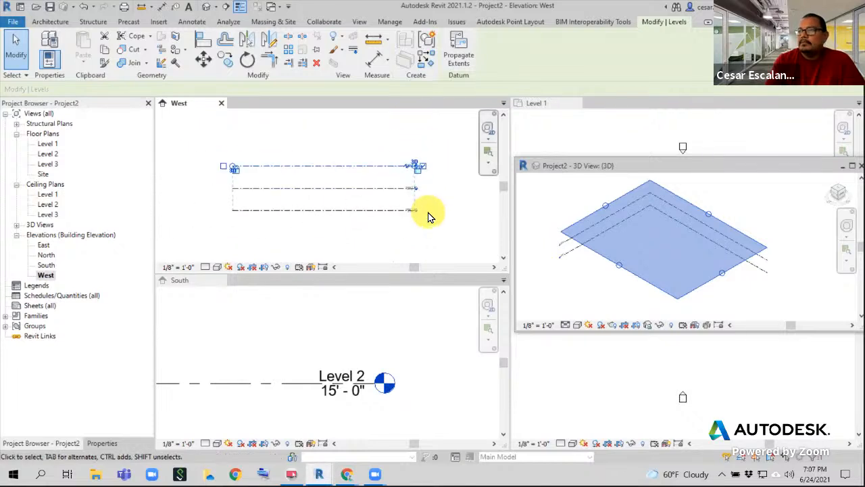
left_click(425, 226)
scroll(425, 189, "up", 3)
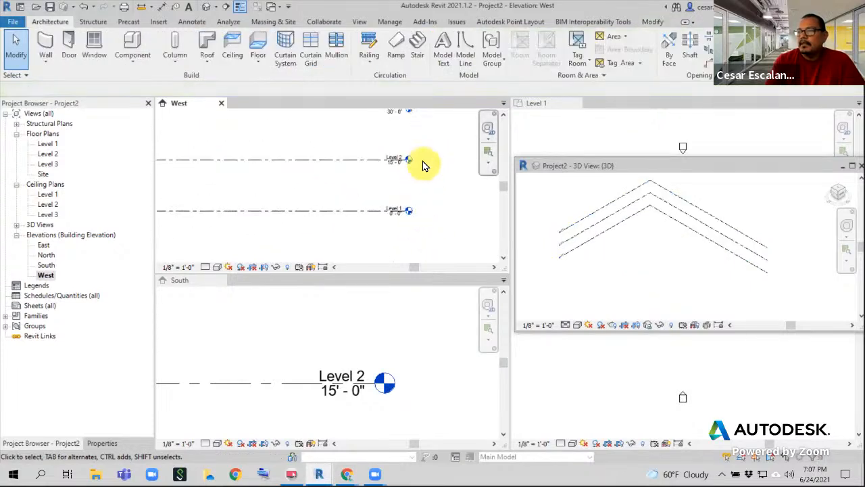
Select Level 3 in the West elevation and inspect its extent controls and matching plane in the 3D view
middle_click_drag(451, 199, 460, 193)
scroll(453, 192, "down", 2)
scroll(446, 159, "up", 3)
middle_click_drag(414, 223, 402, 239)
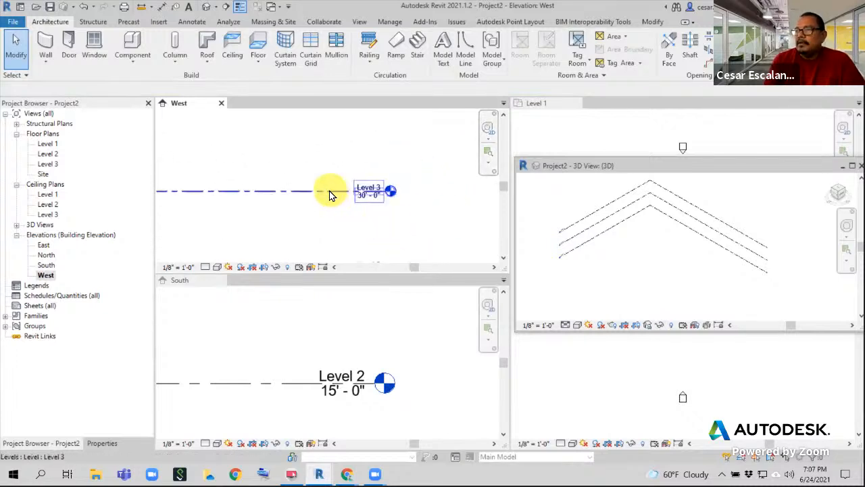
left_click(332, 190)
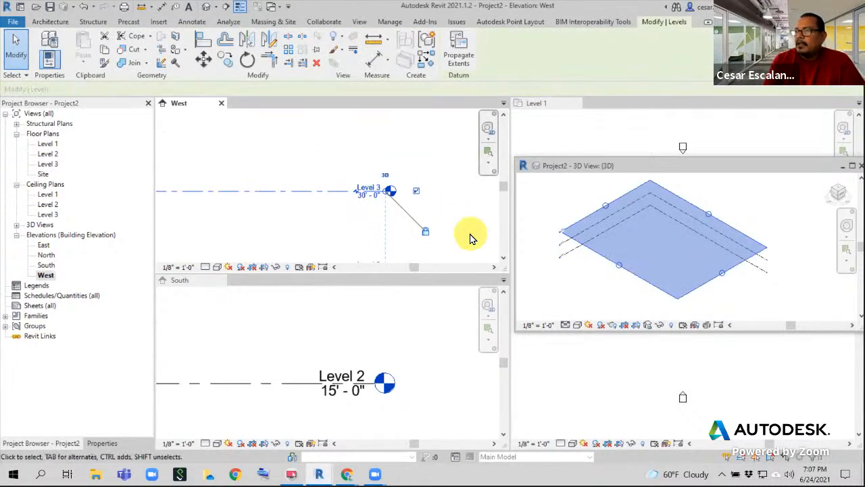
Mark up Level 3's 3D control, annotate its plane with "Extent" and "W", then clear the markup and deselect the level
key("ctrl+d")
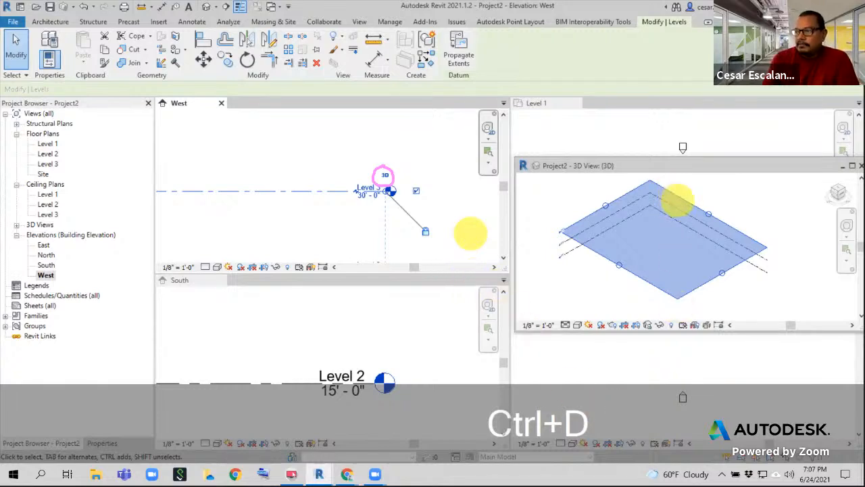
mouse_move(622, 231)
left_mouse_down()
mouse_move(632, 247)
mouse_move(624, 240)
mouse_move(637, 223)
mouse_move(660, 247)
mouse_move(680, 250)
mouse_move(691, 228)
mouse_move(722, 246)
mouse_move(739, 234)
left_mouse_up()
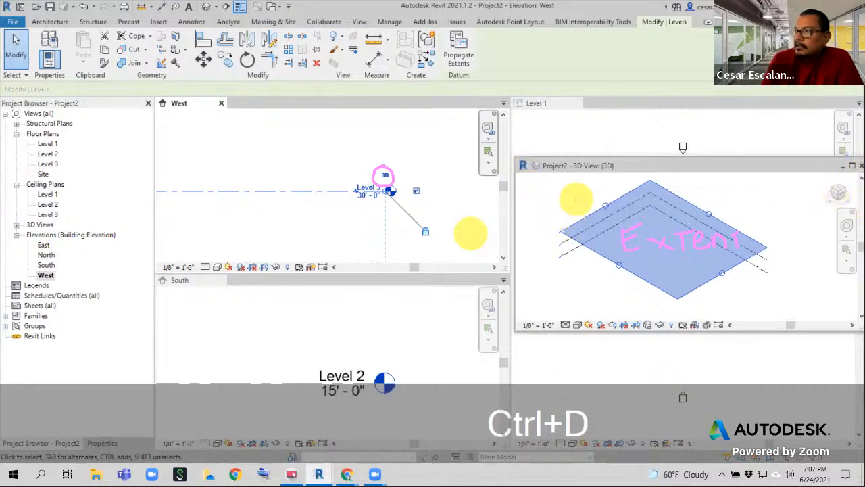
mouse_move(578, 190)
left_mouse_down()
mouse_move(589, 203)
mouse_move(597, 183)
left_mouse_up()
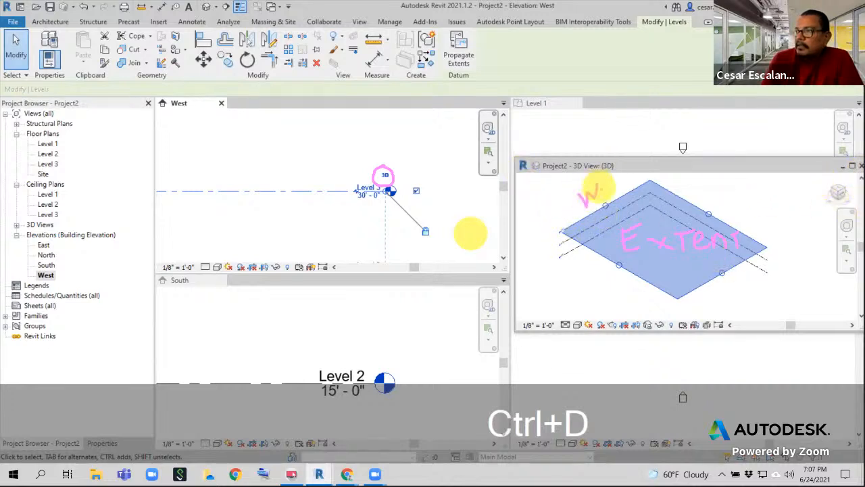
left_click_drag(560, 232, 548, 218)
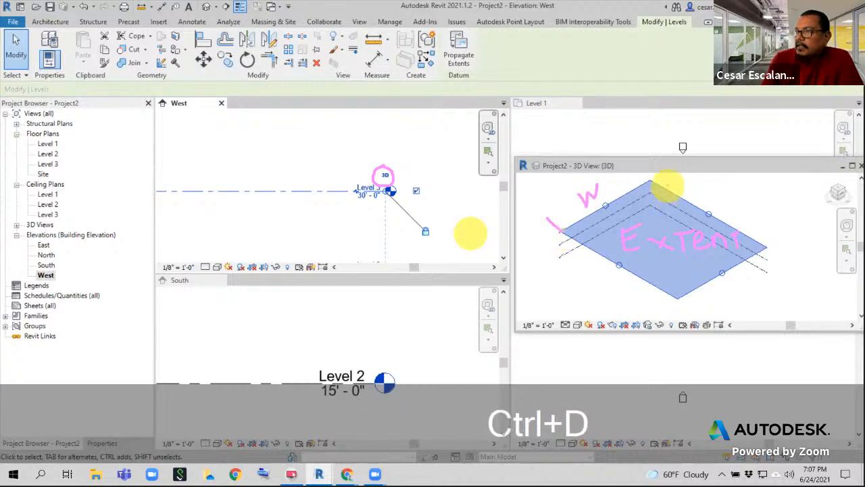
left_click_drag(642, 173, 650, 181)
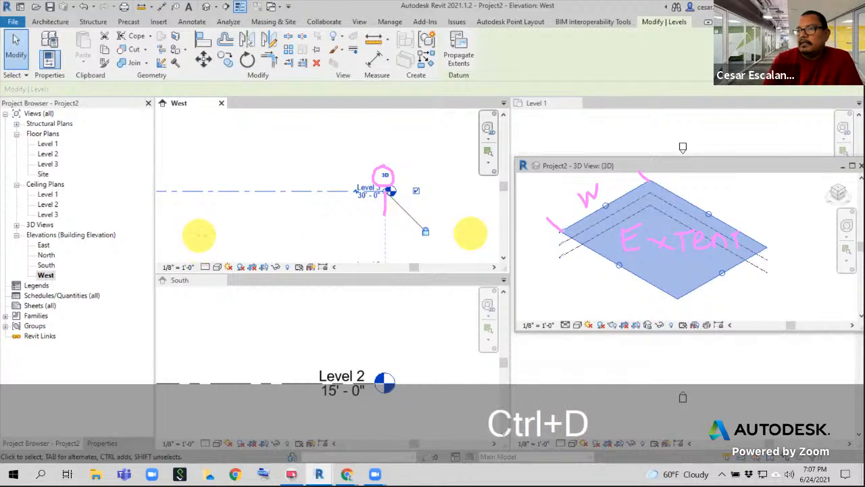
mouse_move(384, 192)
left_mouse_down()
mouse_move(384, 215)
mouse_move(200, 220)
mouse_move(230, 234)
left_mouse_up()
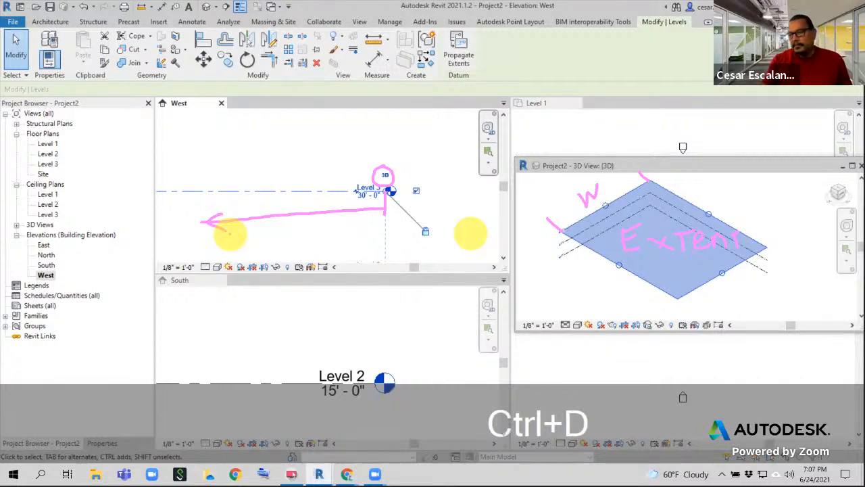
key("Escape")
key("Escape")
Turn on Crop View and Crop Region Visible for the West elevation
scroll(408, 223, "down", 3)
scroll(409, 216, "down", 3)
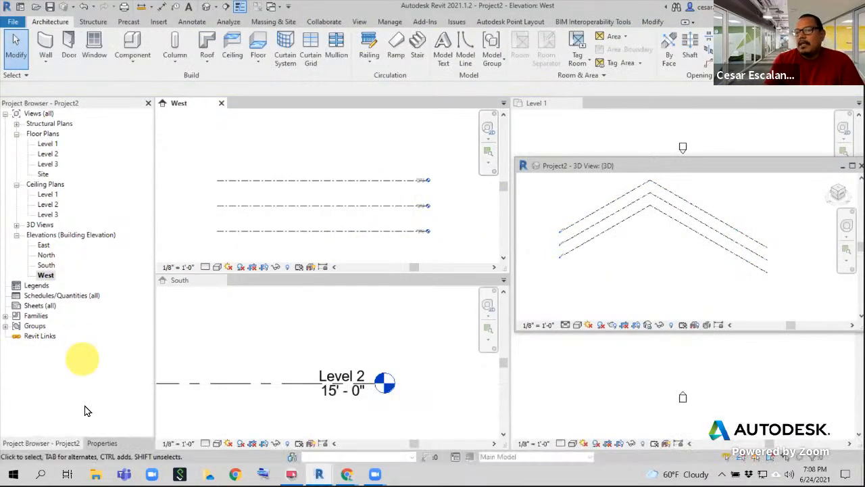
left_click(102, 443)
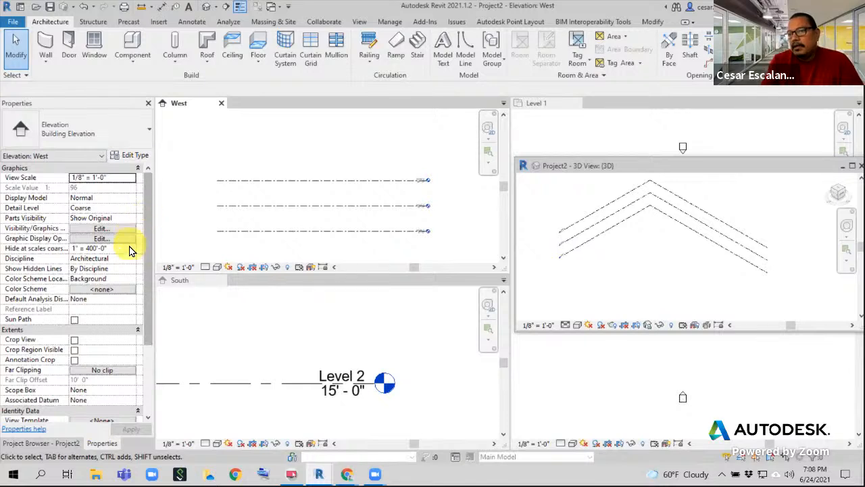
scroll(148, 276, "down", 1)
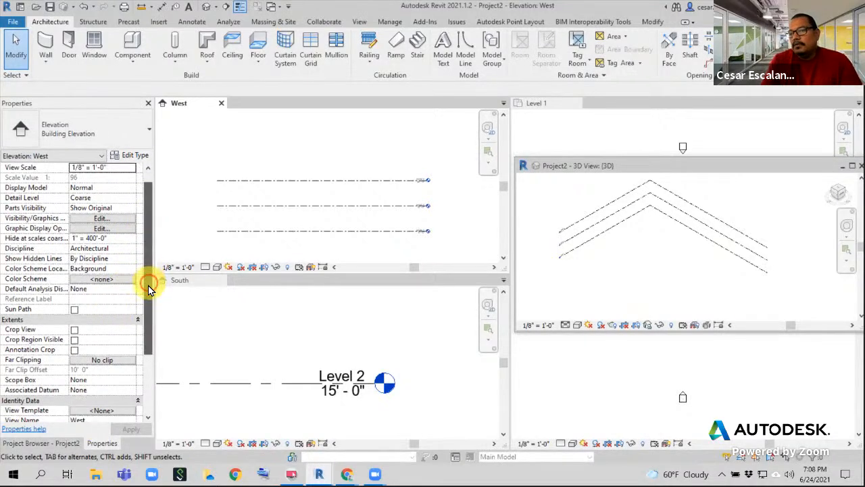
left_click(74, 330)
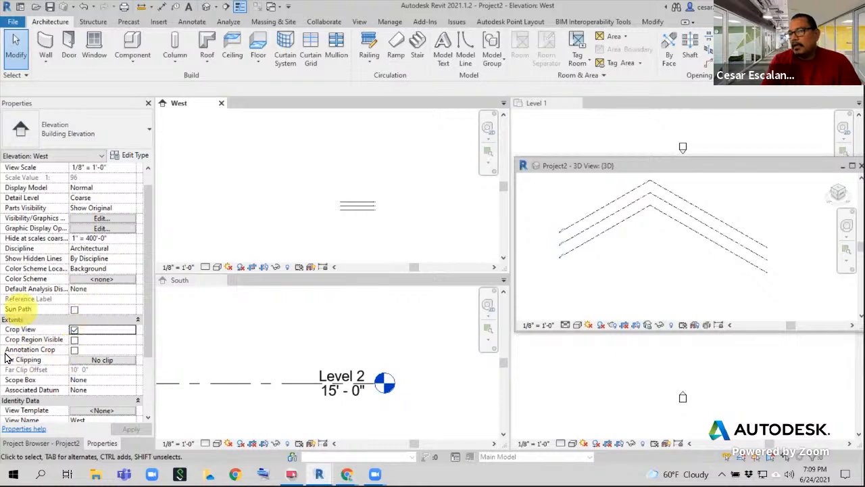
left_click(74, 340)
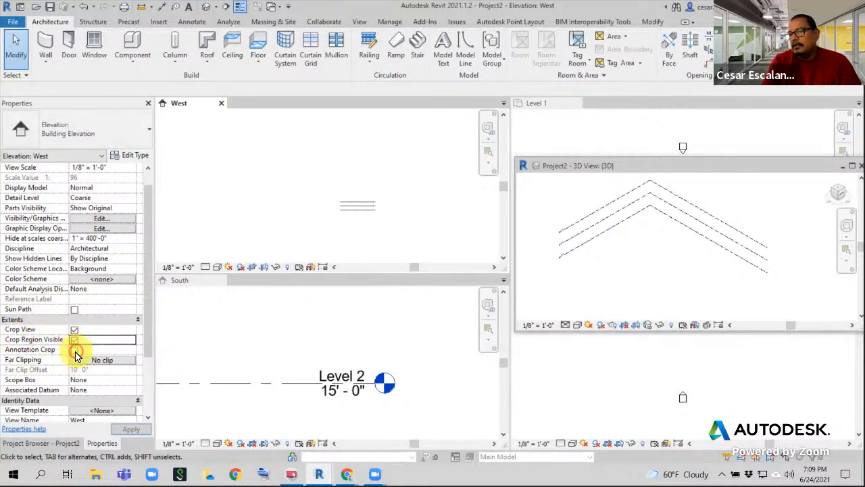
scroll(368, 213, "up", 4)
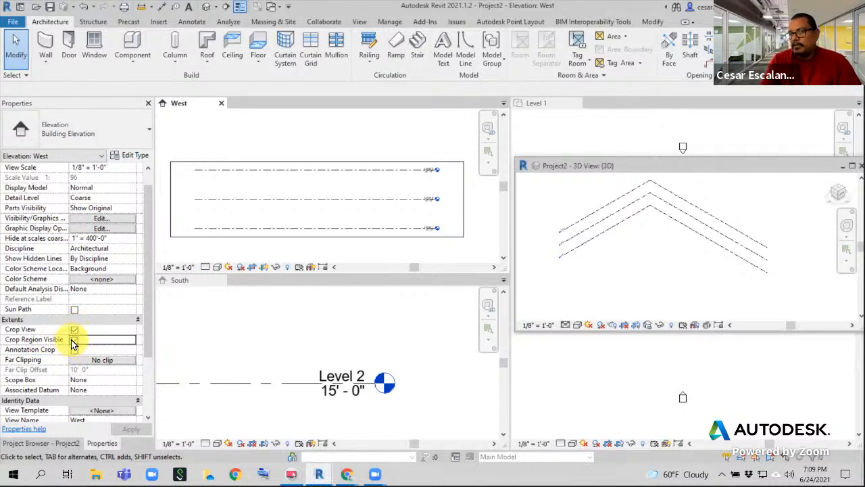
scroll(410, 240, "up", 3)
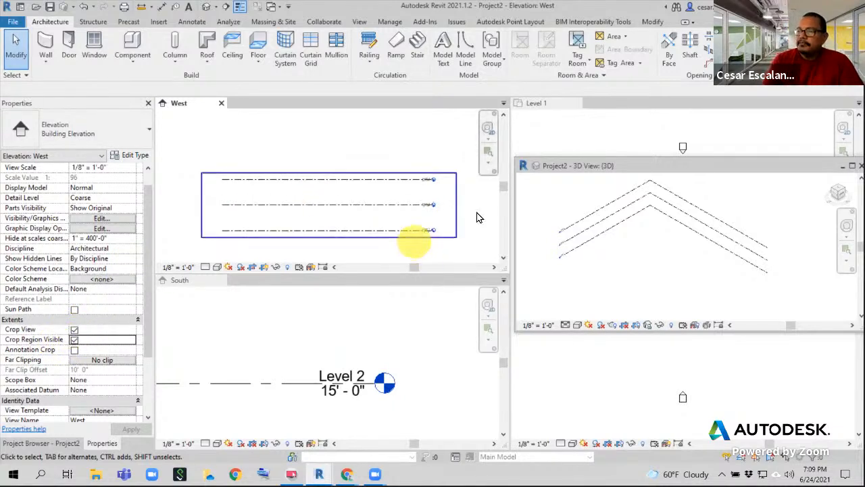
Narrow the West elevation's crop region so that its sides cut across the three level lines
scroll(455, 216, "down", 1)
left_click(440, 215)
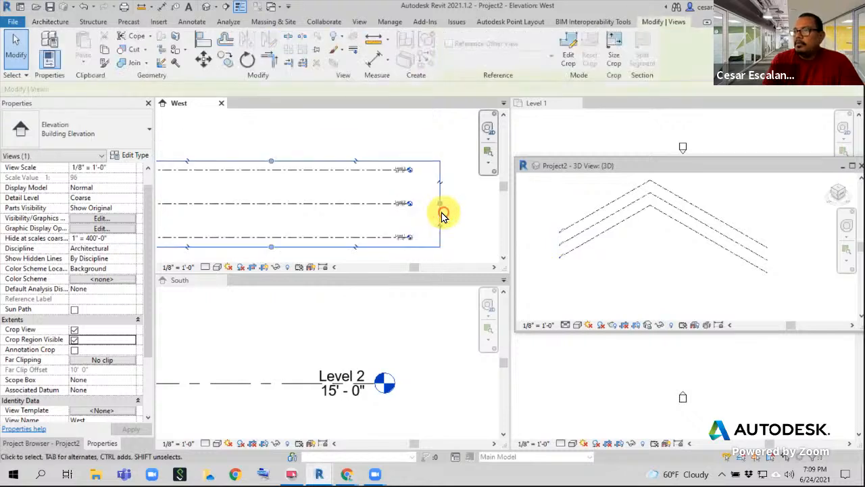
scroll(442, 213, "down", 1)
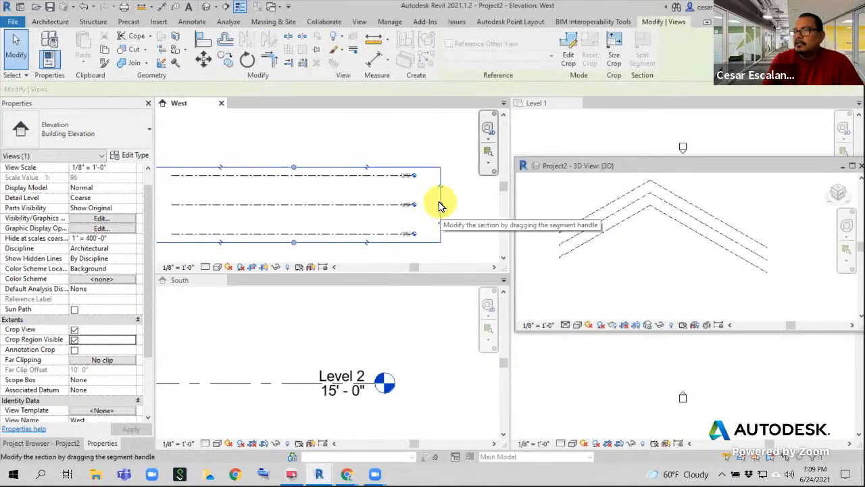
left_click_drag(440, 206, 380, 206)
key("z")
key("f")
scroll(391, 191, "down", 1)
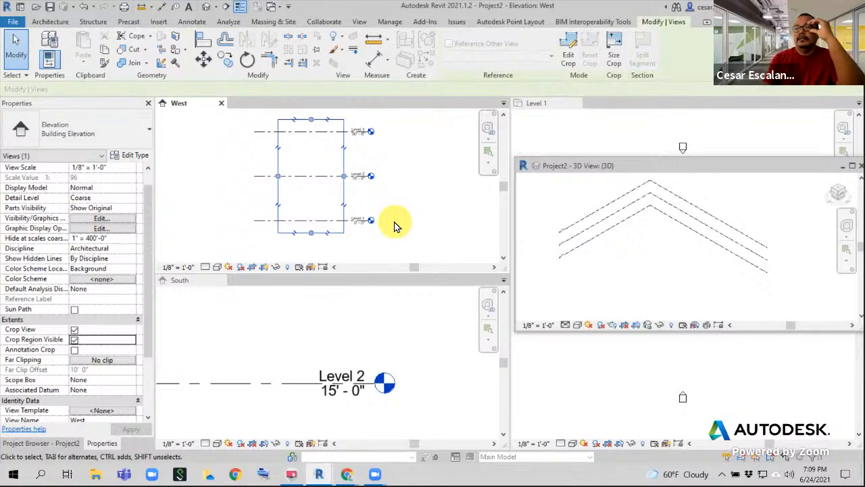
Select Level 3 in the cropped West elevation, circle its 2D extent marker with screen markup, then clear it and deselect the level
left_click(406, 187)
scroll(353, 226, "up", 3)
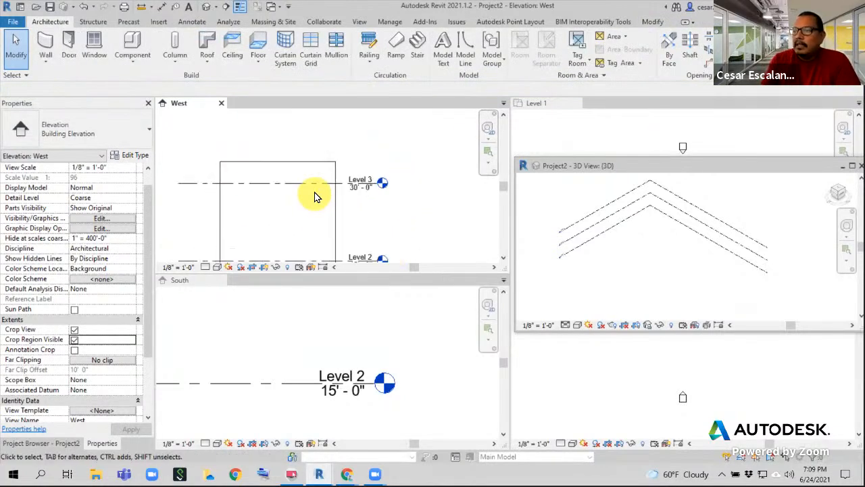
left_click(315, 184)
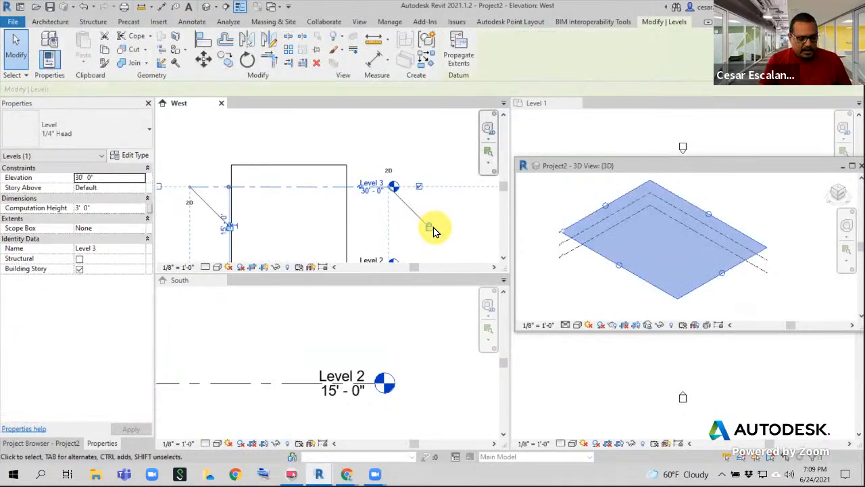
key("ctrl+d")
mouse_move(405, 162)
left_mouse_down()
mouse_move(371, 173)
mouse_move(414, 164)
left_mouse_up()
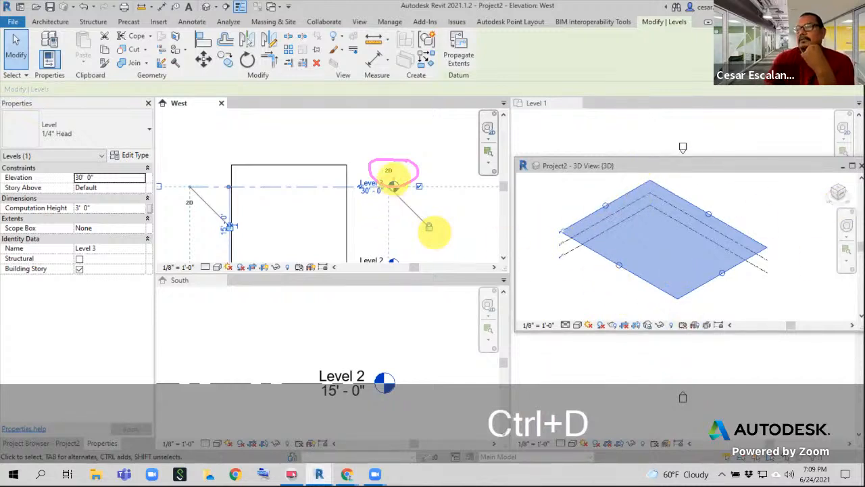
key("Escape")
scroll(386, 213, "down", 4)
key("Escape")
left_click(352, 215)
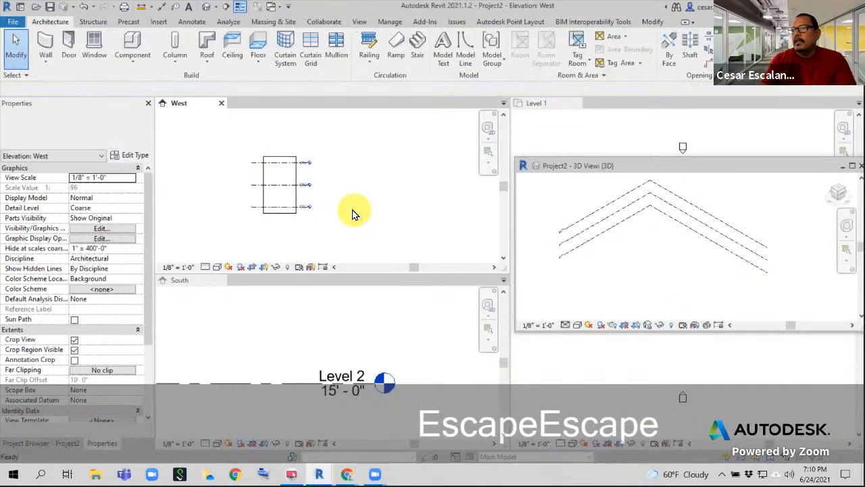
Select Level 3 and use screen markup to match its two outer 3D extent grips to the plane's corners in the 3D view, then clear it
left_click(280, 164)
middle_click_drag(357, 207, 352, 203)
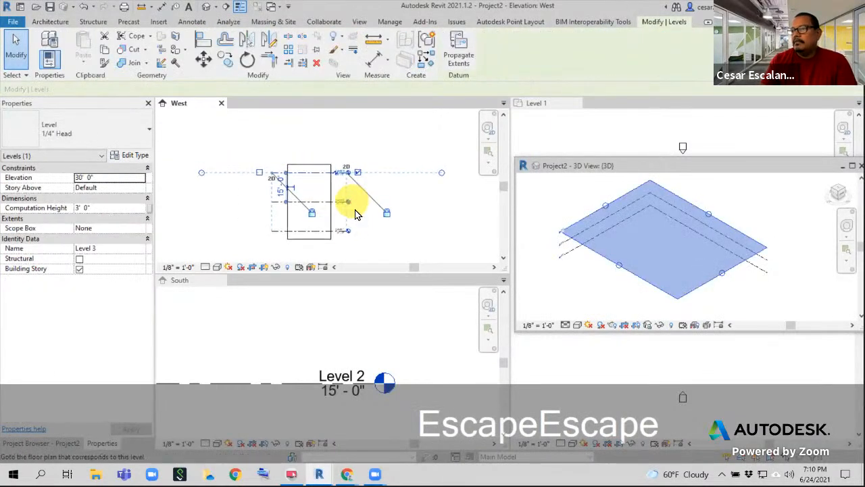
key("ctrl+d")
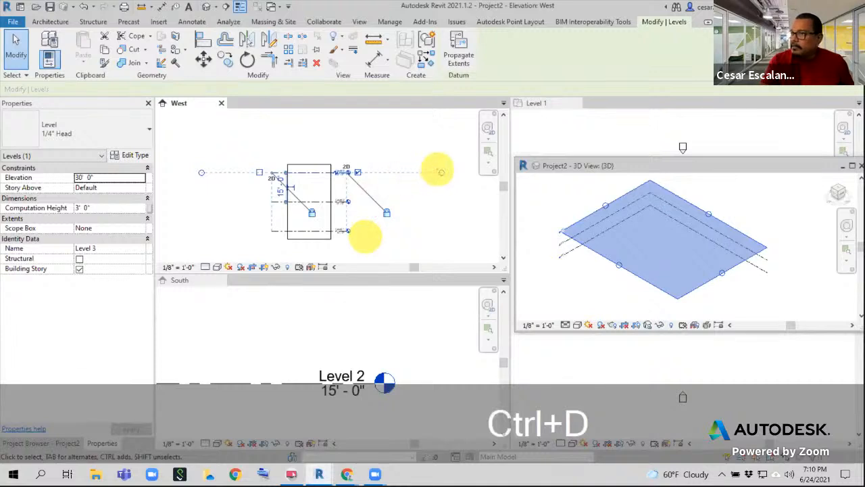
left_click(444, 176)
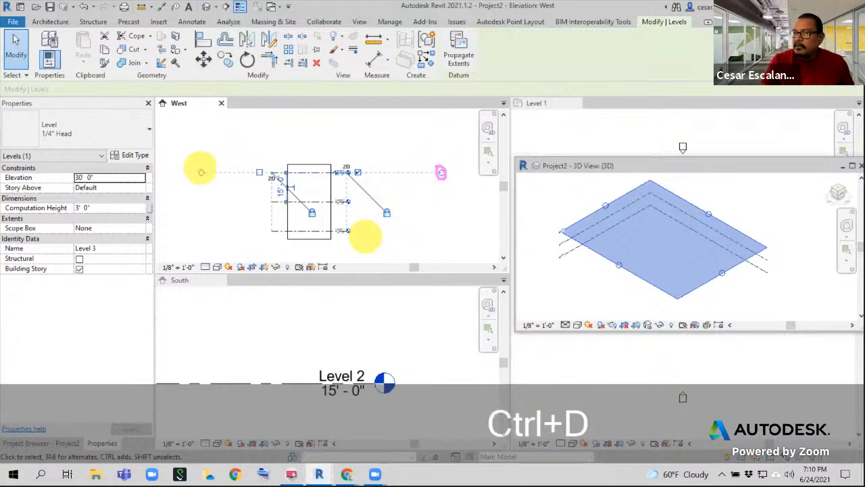
left_click(202, 174)
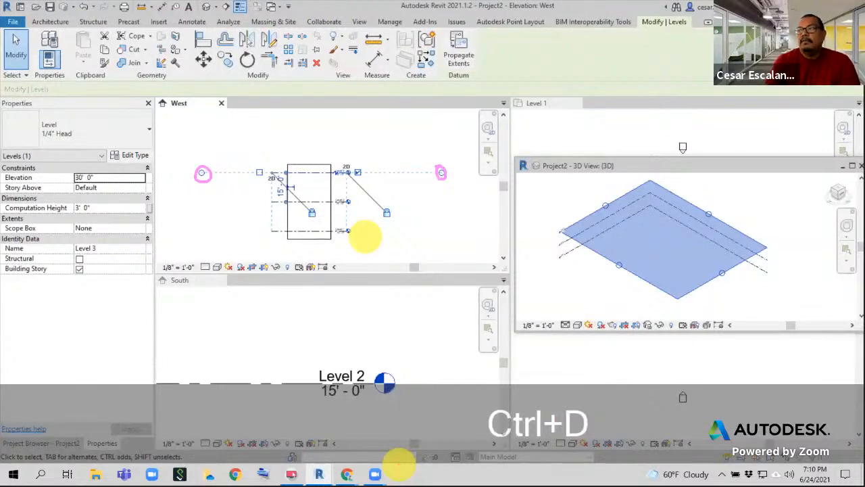
left_click(566, 231)
left_click(647, 179)
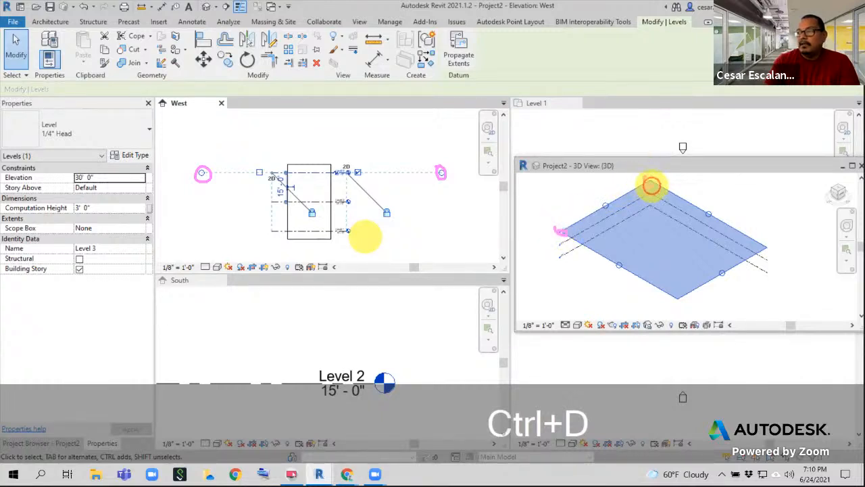
mouse_move(441, 171)
left_mouse_down()
mouse_move(508, 145)
mouse_move(648, 180)
left_mouse_up()
left_click_drag(202, 173, 561, 232)
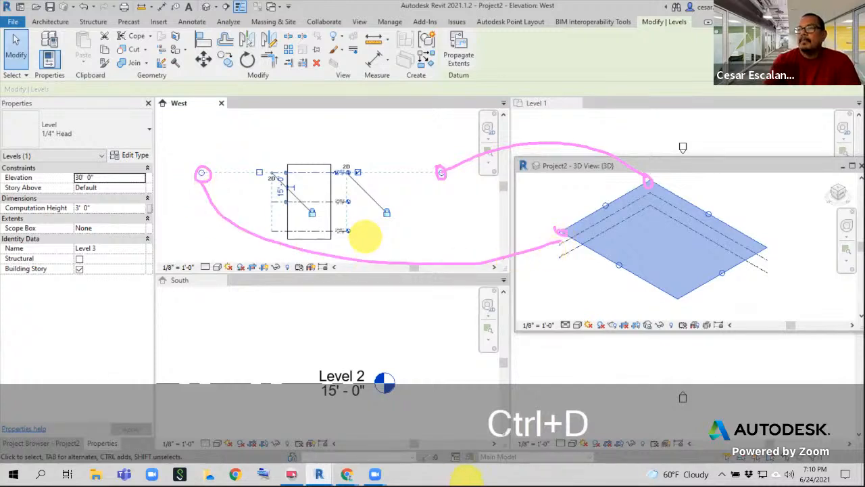
key("Escape")
key("Escape")
key("Escape")
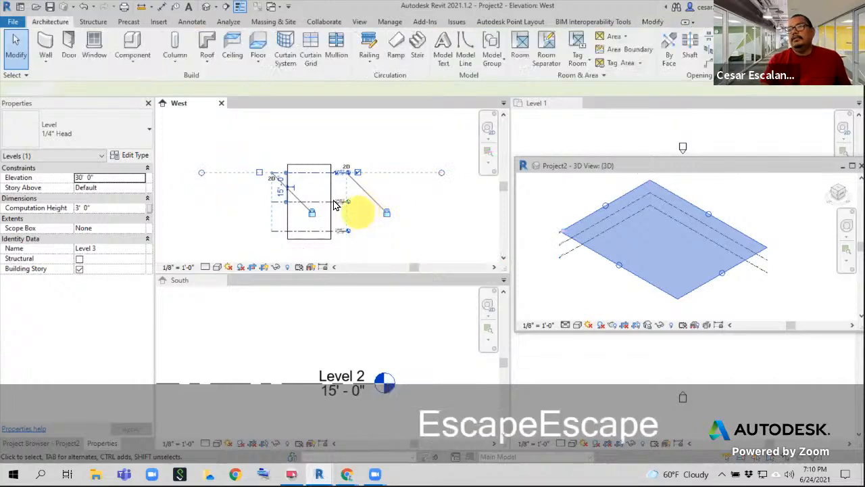
Turn off Crop Region Visible and Crop View for the West elevation
left_click(331, 195)
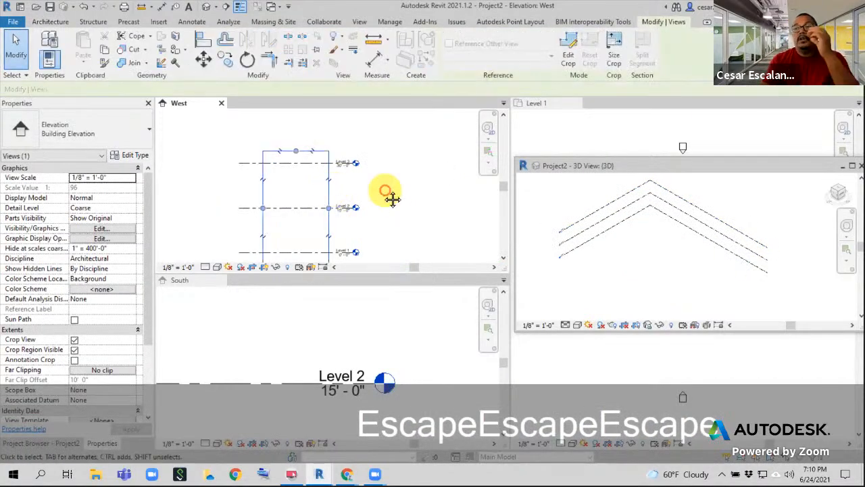
scroll(399, 186, "up", 2)
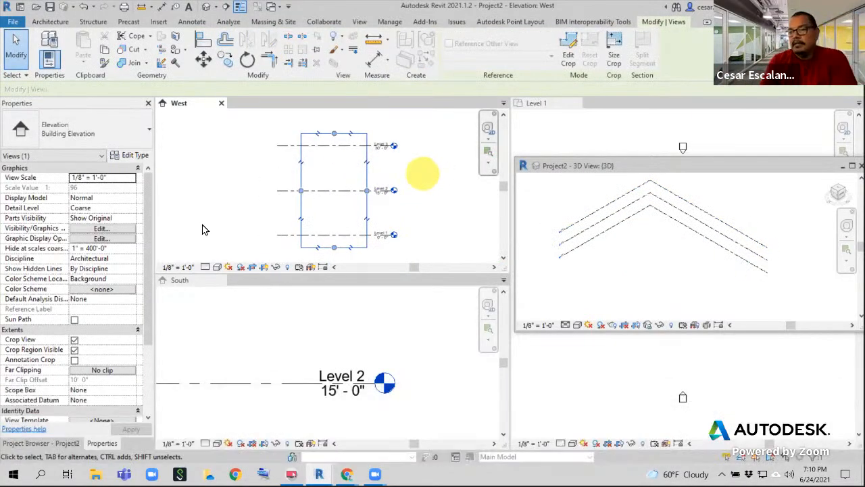
left_click(74, 350)
left_click(75, 340)
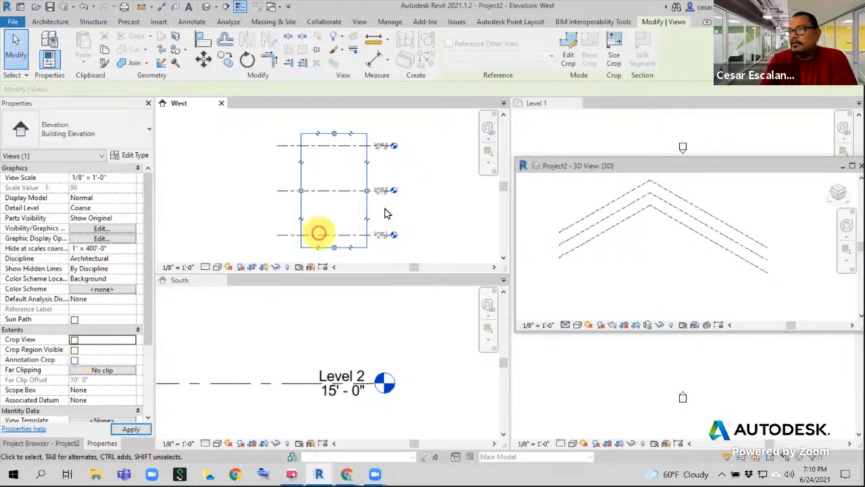
Select Level 3 in the uncropped West elevation and examine the extent marker at its level head
left_click(326, 163)
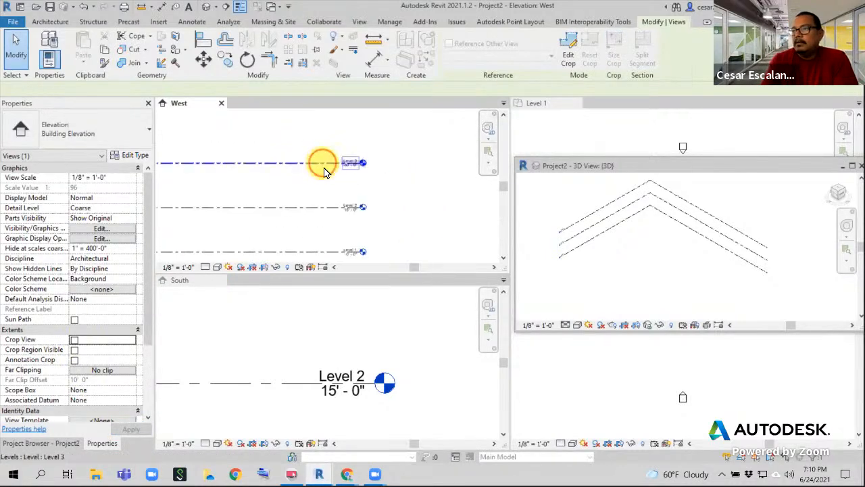
left_click(324, 168)
scroll(367, 145, "up", 2)
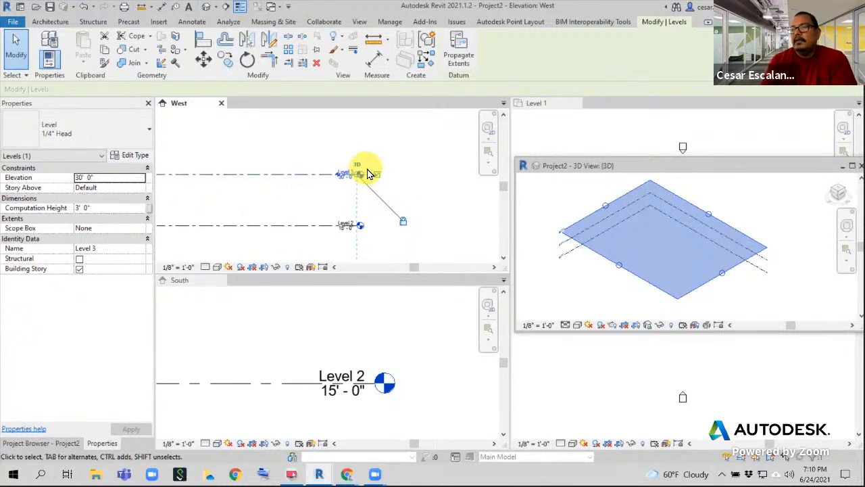
scroll(366, 175, "up", 2)
scroll(365, 176, "up", 2)
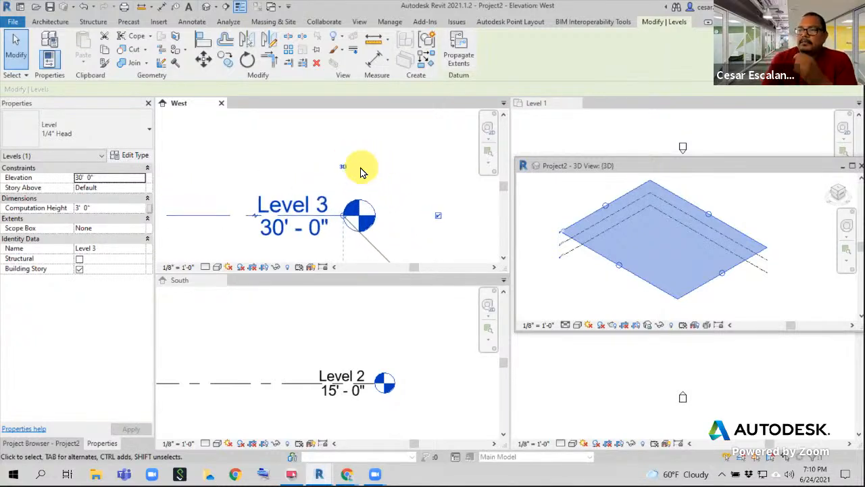
Examine the extent markers, locks and alignment lines at both ends of Level 3 in the West elevation, then deselect the level
scroll(356, 174, "down", 1)
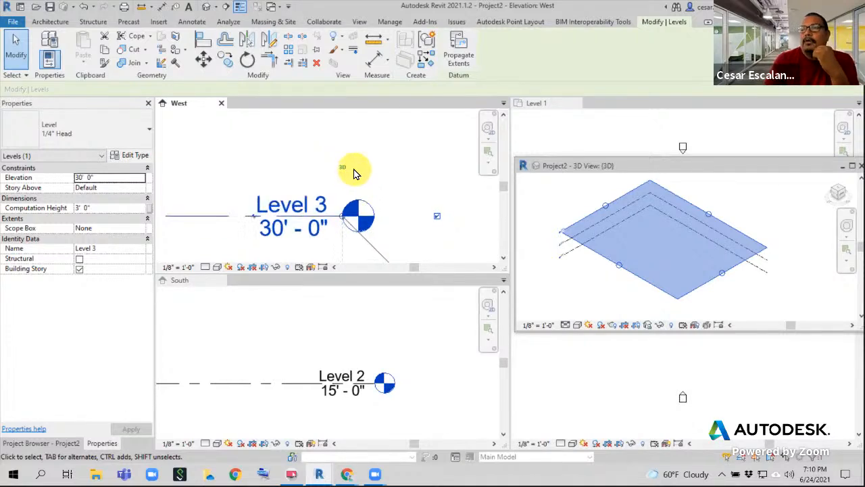
scroll(380, 164, "down", 2)
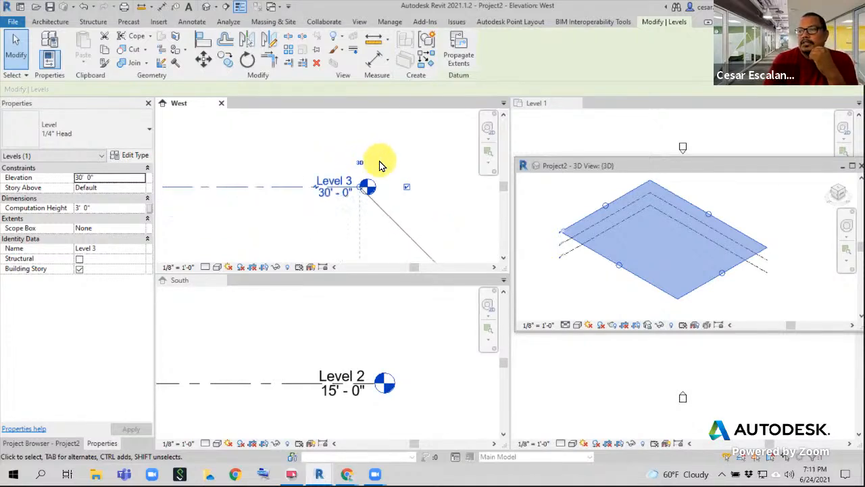
scroll(396, 178, "down", 3)
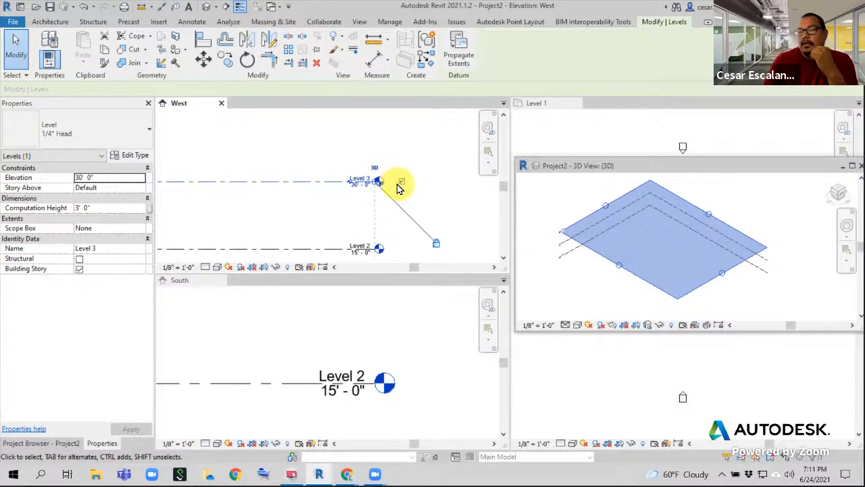
middle_click_drag(294, 214, 396, 198)
scroll(338, 203, "down", 5)
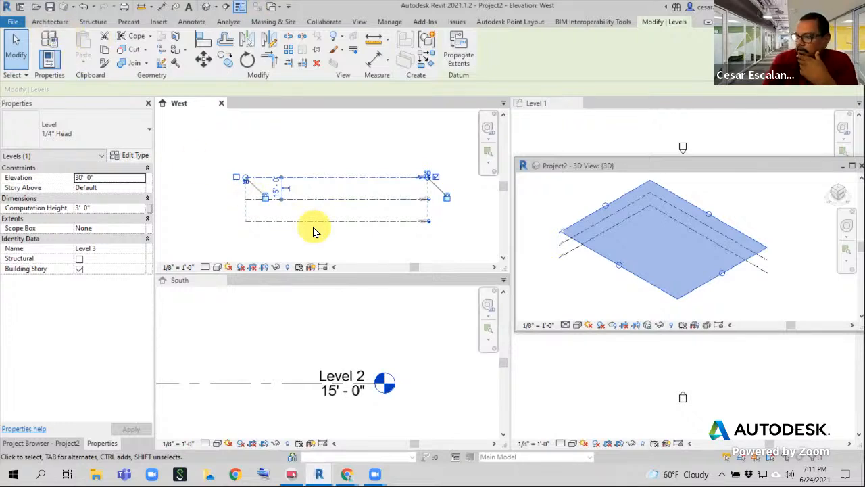
middle_click_drag(324, 187, 288, 232)
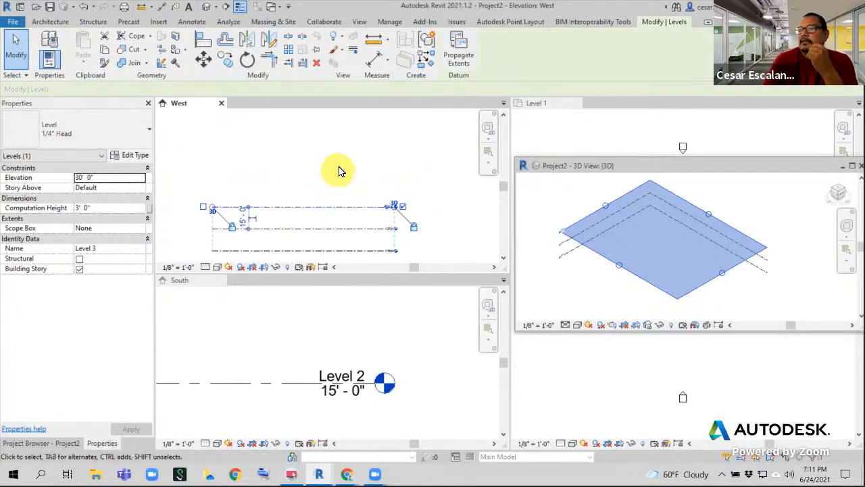
middle_click_drag(340, 172, 353, 152)
key("Escape")
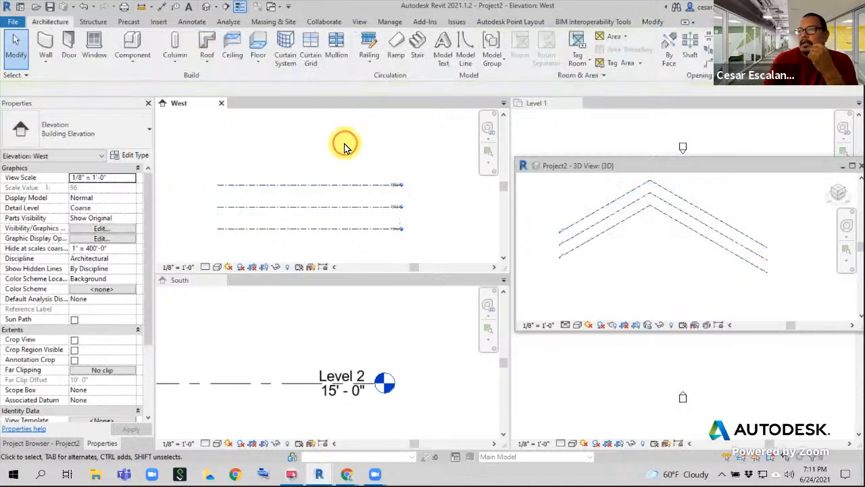
Create a level above Level 3 in the West elevation using Pick Lines with a 15' 0" offset and Make Plan View enabled
scroll(397, 201, "up", 1)
scroll(406, 186, "up", 1)
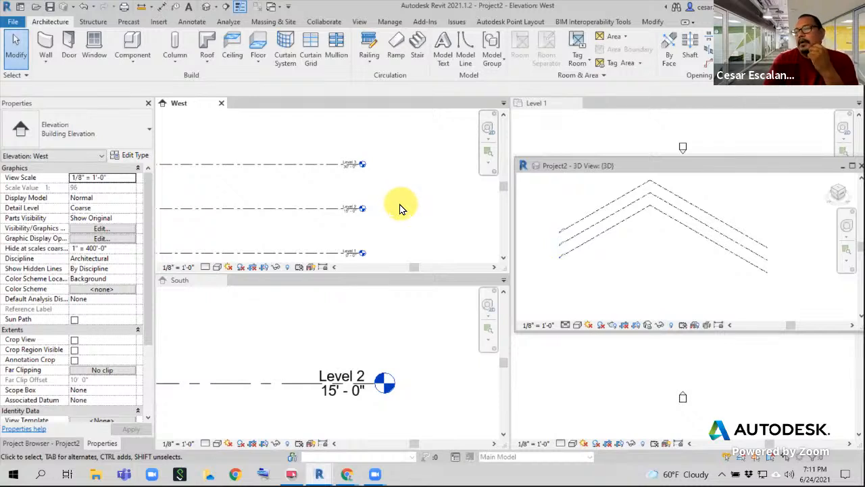
middle_click_drag(402, 182, 418, 211)
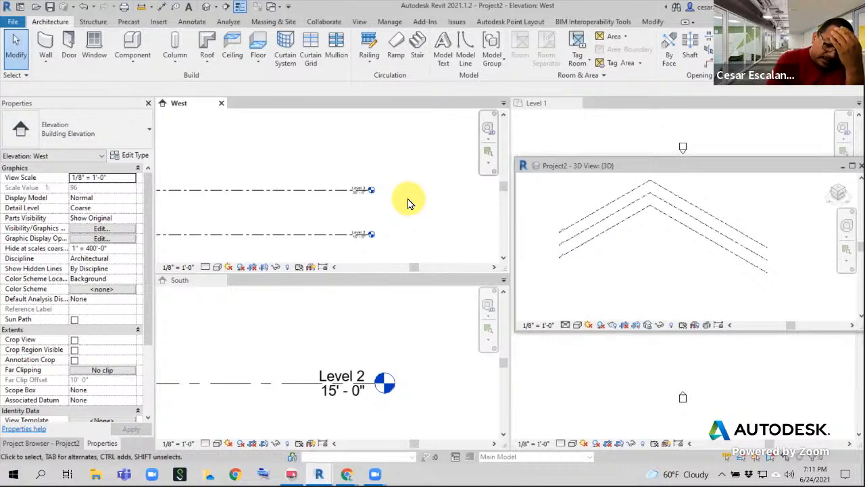
middle_click_drag(401, 209, 429, 215)
scroll(425, 223, "down", 5)
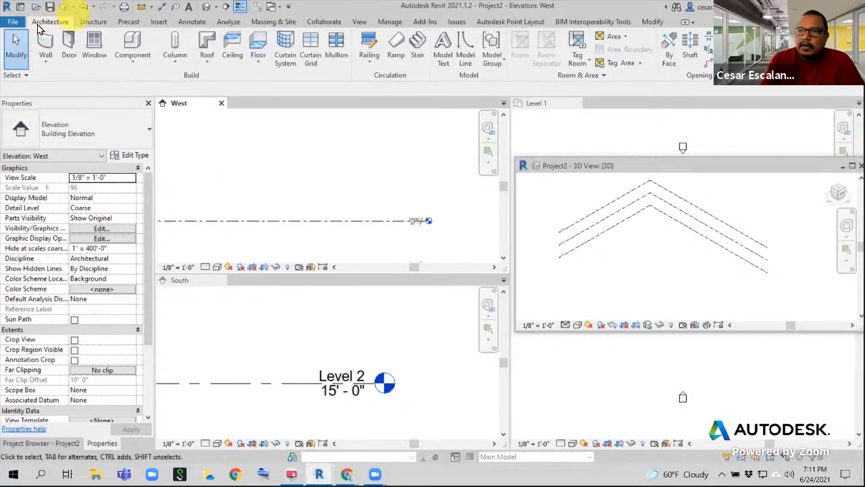
left_click(771, 47)
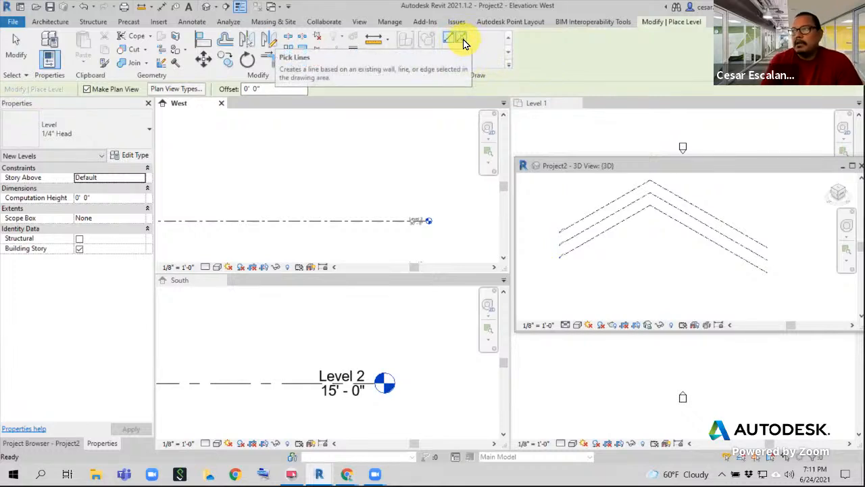
left_click(462, 39)
left_click_drag(286, 89, 239, 90)
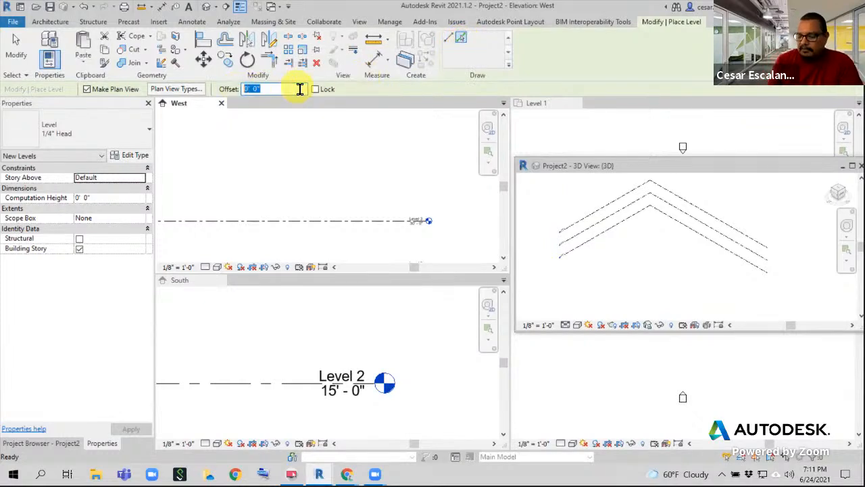
type("15")
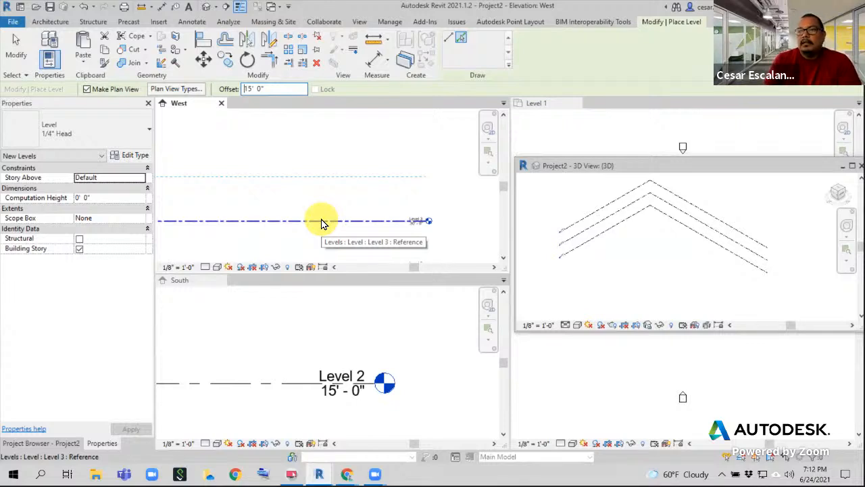
left_click(321, 221)
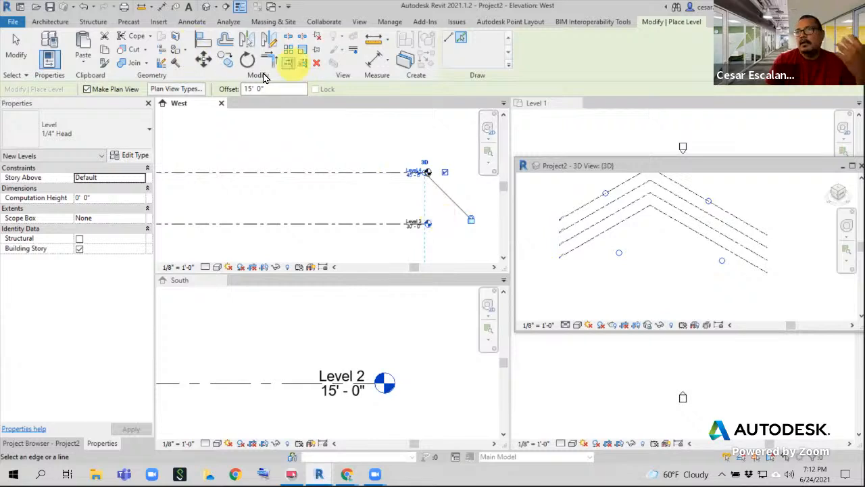
Add another level above Level 4 by picking its line with the same 15' 0" offset, then end level placement
middle_click_drag(343, 205, 370, 267)
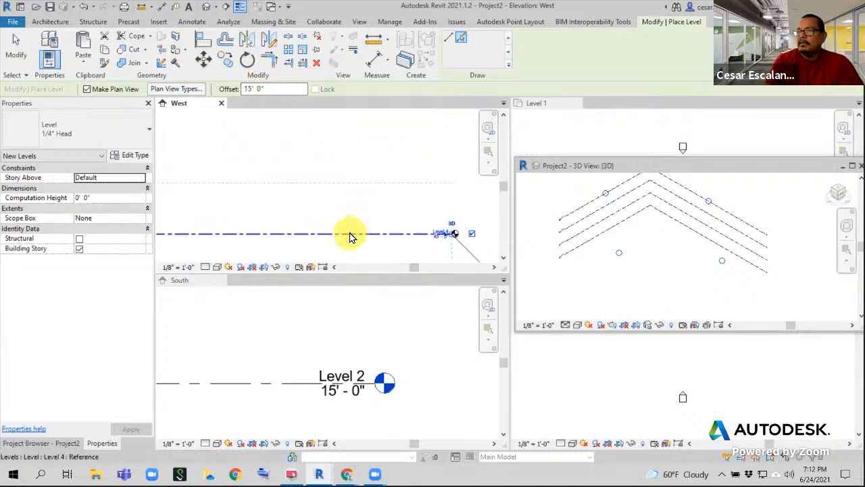
left_click(350, 234)
middle_click_drag(410, 209, 332, 192)
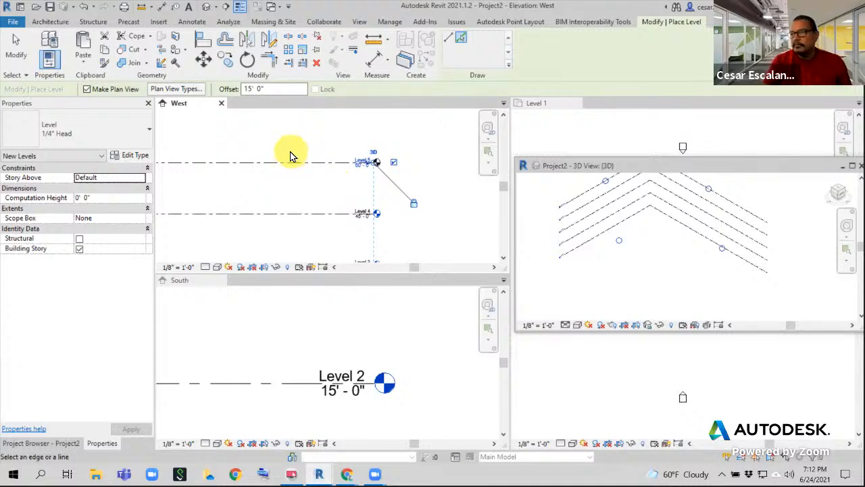
key("Escape")
key("Escape")
Examine the full stack of levels in the West elevation and the names and elevations at the new level heads
scroll(399, 210, "down", 3)
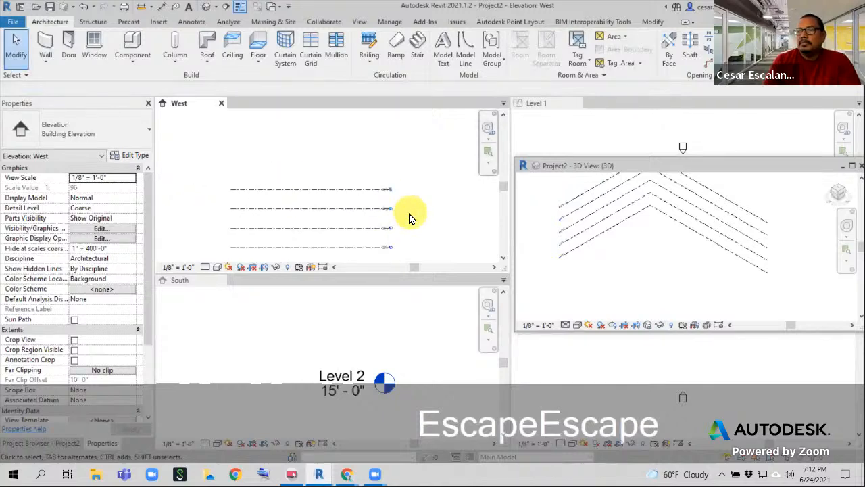
scroll(389, 237, "up", 2)
scroll(392, 233, "up", 3)
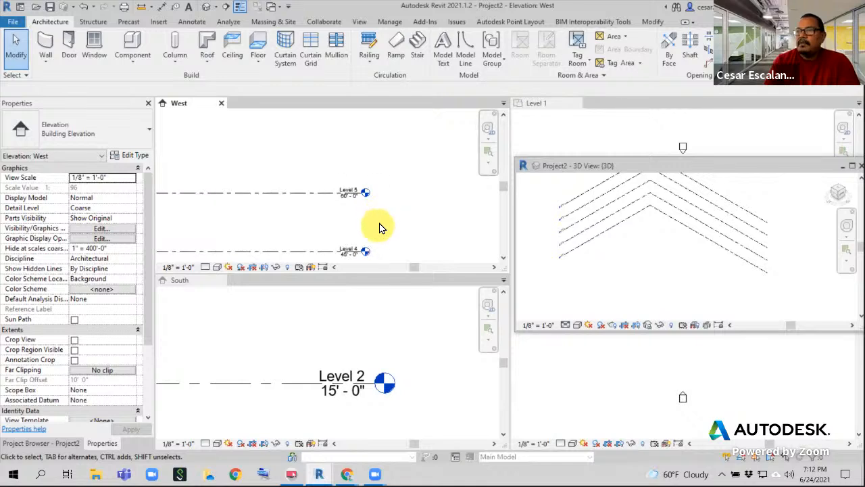
scroll(411, 199, "down", 3)
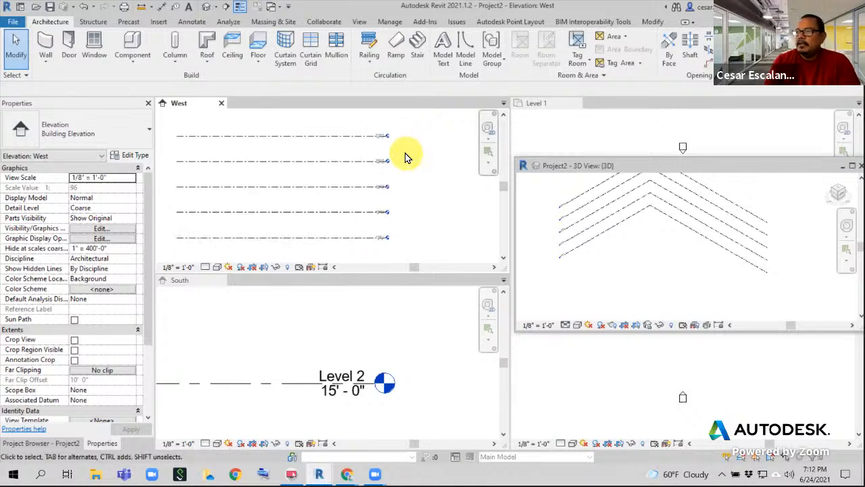
scroll(389, 217, "up", 3)
middle_click_drag(397, 215, 428, 288)
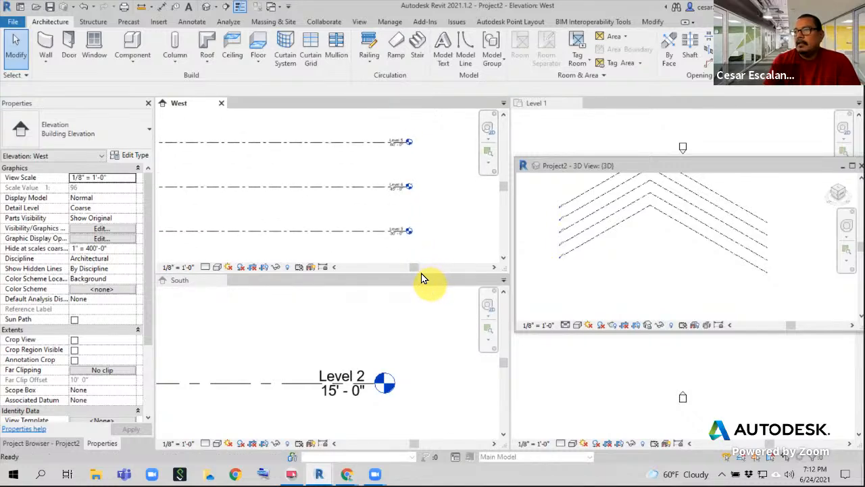
scroll(354, 218, "up", 3)
middle_click_drag(352, 213, 340, 232)
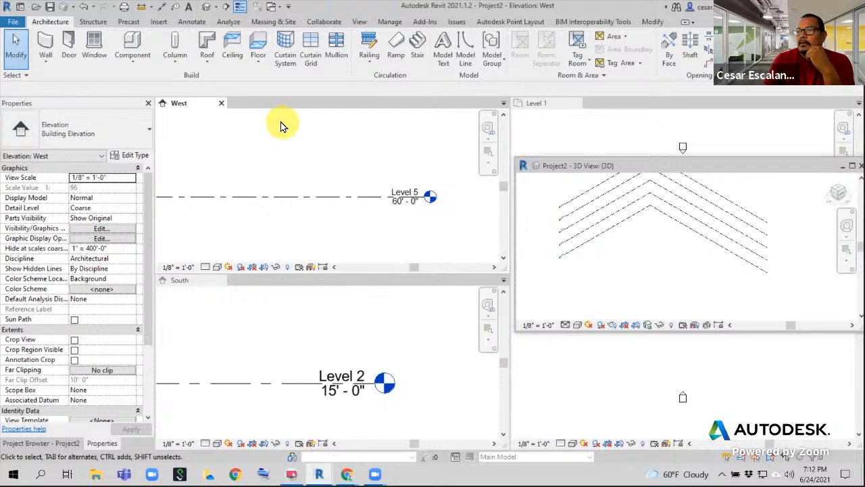
Display the Modify tools, frame them with screen markup, and label the Move tool "MV"
left_click(651, 25)
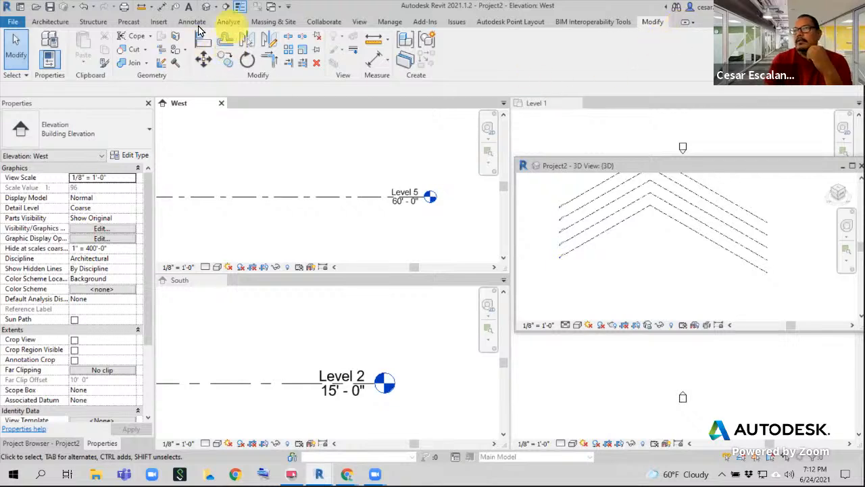
key("ctrl+d")
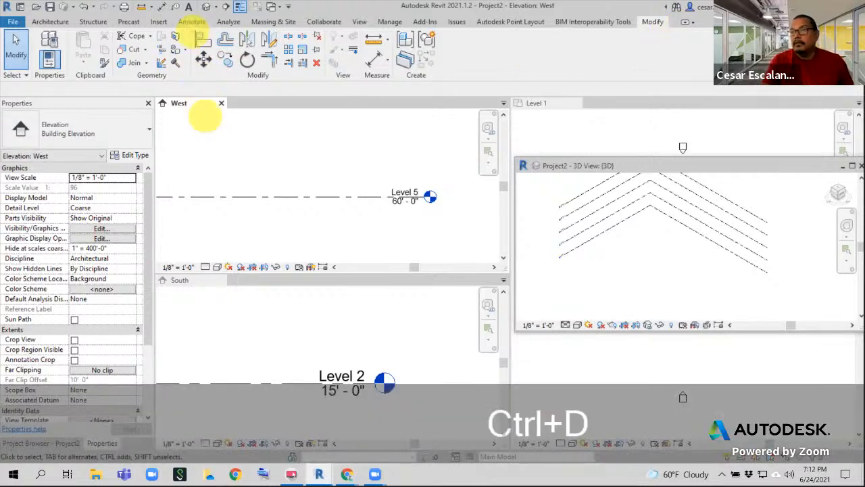
left_click_drag(191, 29, 330, 85)
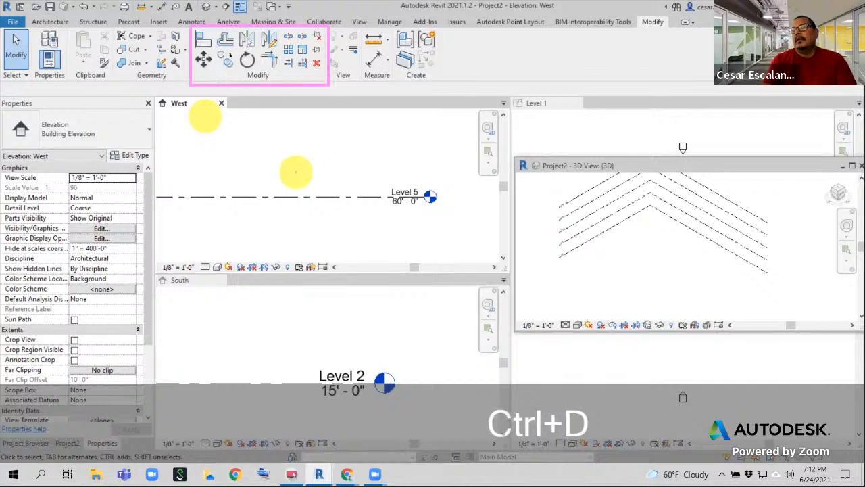
left_click_drag(193, 76, 138, 108)
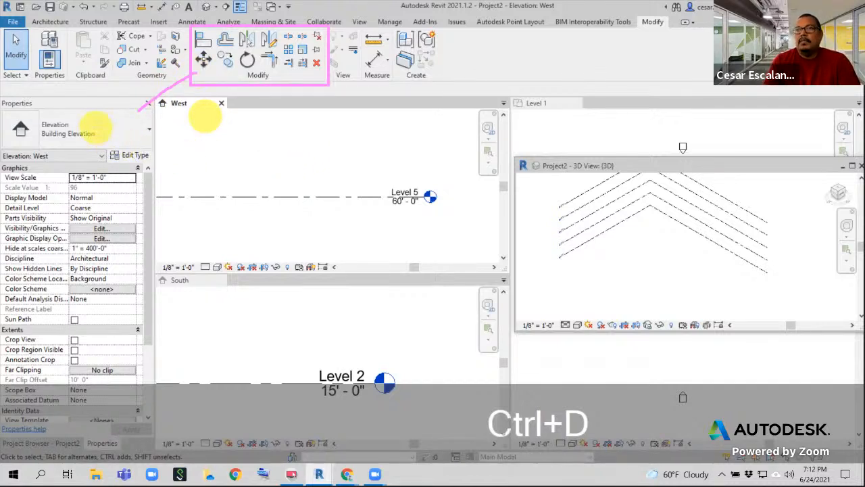
mouse_move(101, 119)
left_mouse_down()
mouse_move(116, 127)
mouse_move(131, 113)
left_mouse_up()
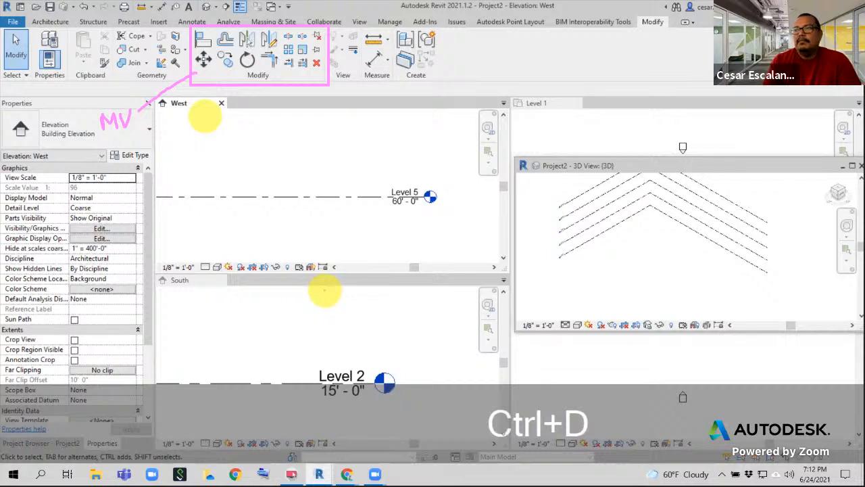
Use screen markup to label the Copy tool "CC" and the Rotate tool "RO"
left_click_drag(226, 65, 254, 139)
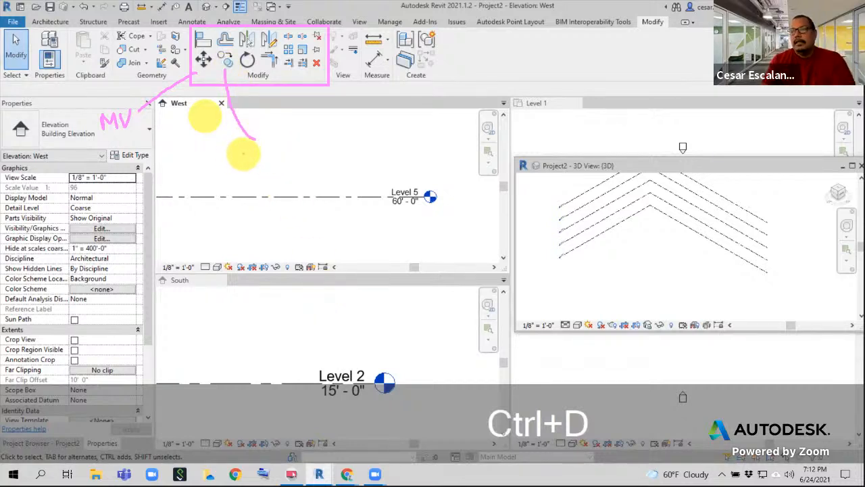
mouse_move(241, 149)
left_mouse_down()
mouse_move(242, 169)
mouse_move(262, 170)
left_mouse_up()
left_click_drag(256, 76, 294, 122)
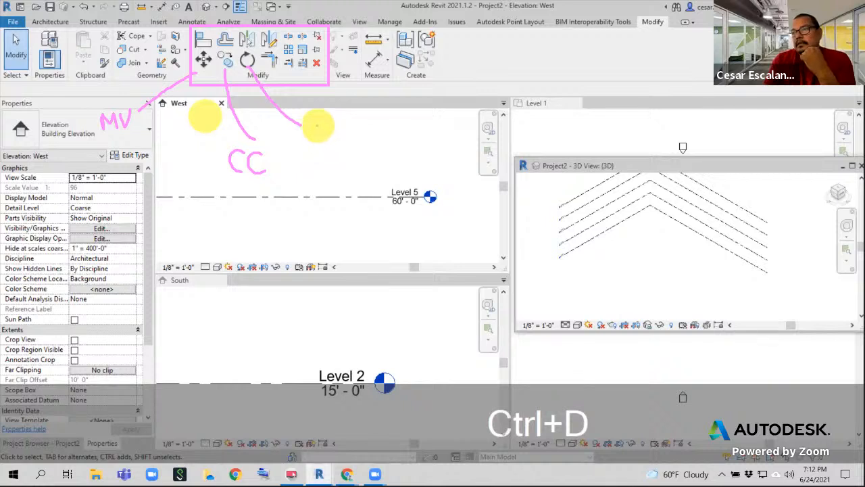
mouse_move(315, 122)
left_mouse_down()
mouse_move(338, 132)
mouse_move(338, 123)
left_mouse_up()
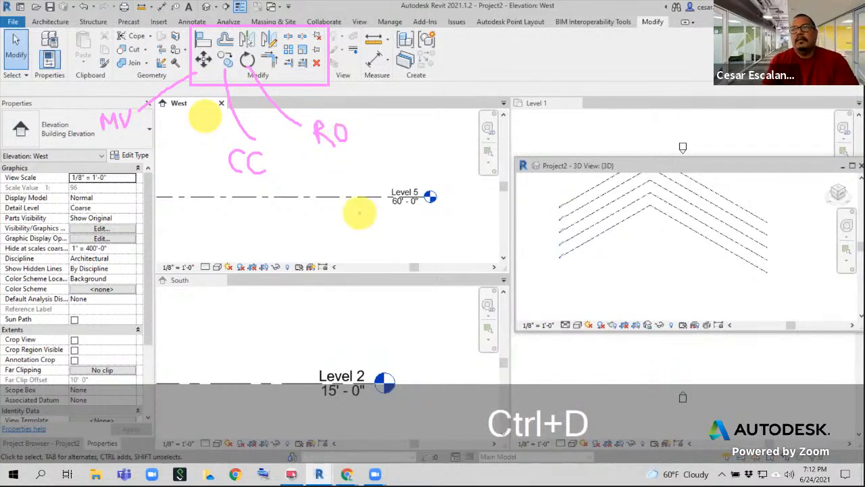
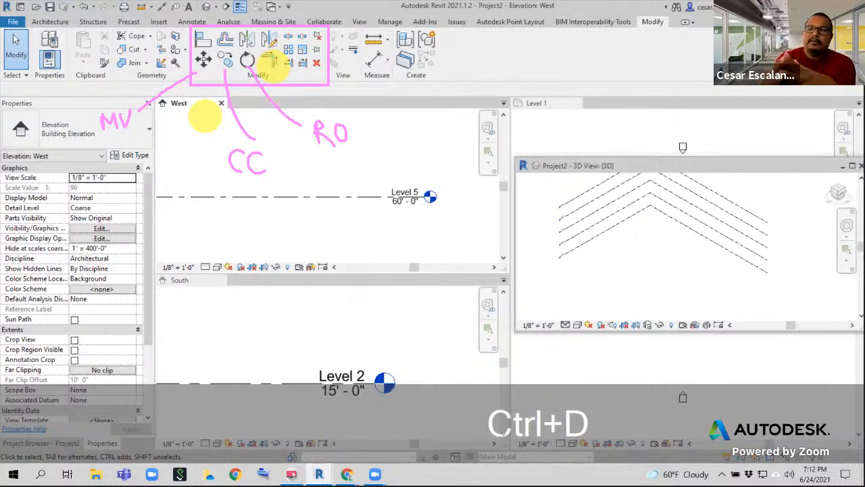
Label the Trim/Extend to Corner tool "TC" with screen markup, then clear all the markup
left_click_drag(274, 70, 344, 93)
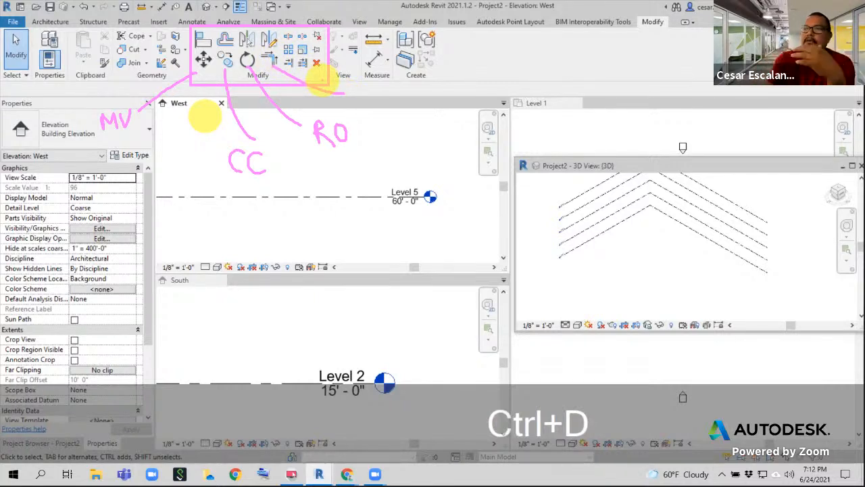
left_click_drag(344, 92, 366, 102)
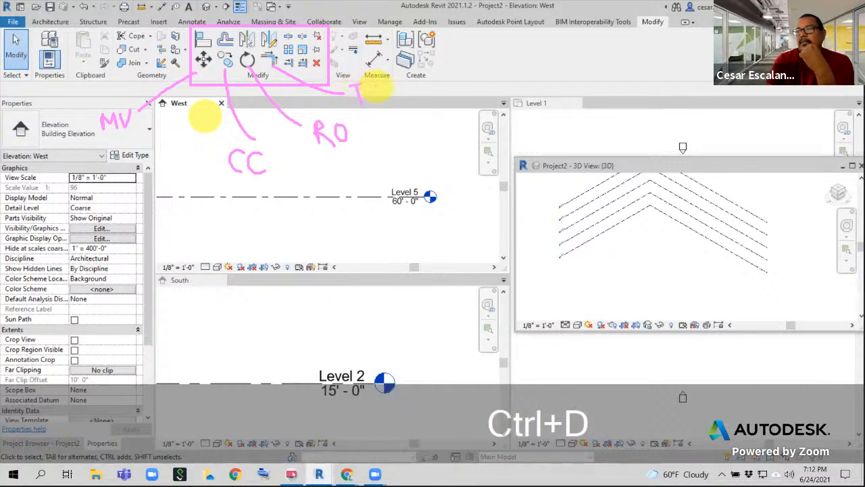
mouse_move(373, 86)
left_mouse_down()
mouse_move(386, 101)
mouse_move(346, 139)
mouse_move(357, 88)
left_mouse_up()
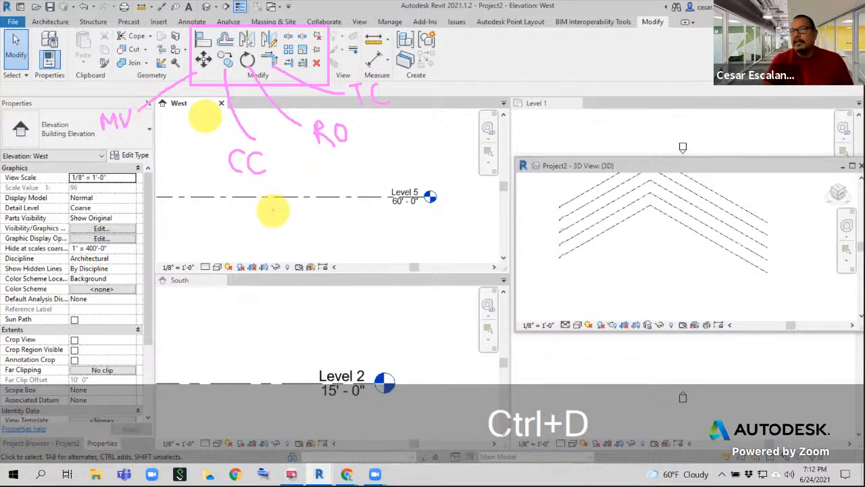
key("Escape")
key("Escape")
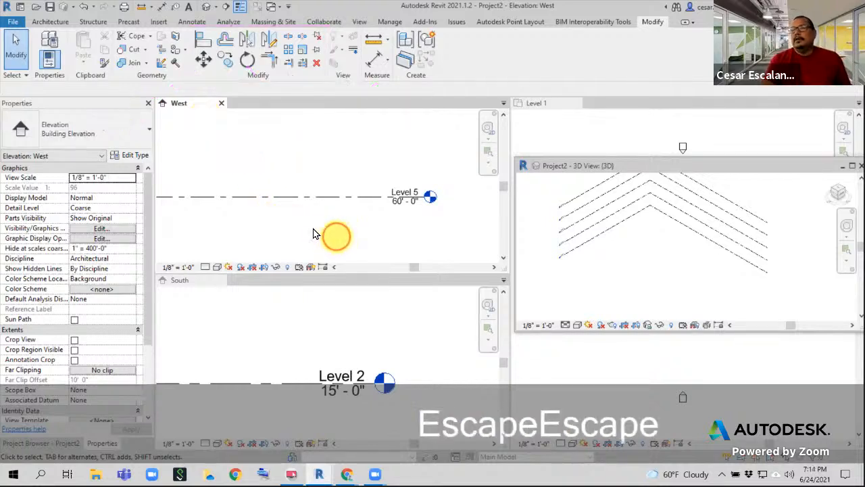
scroll(336, 234, "down", 2)
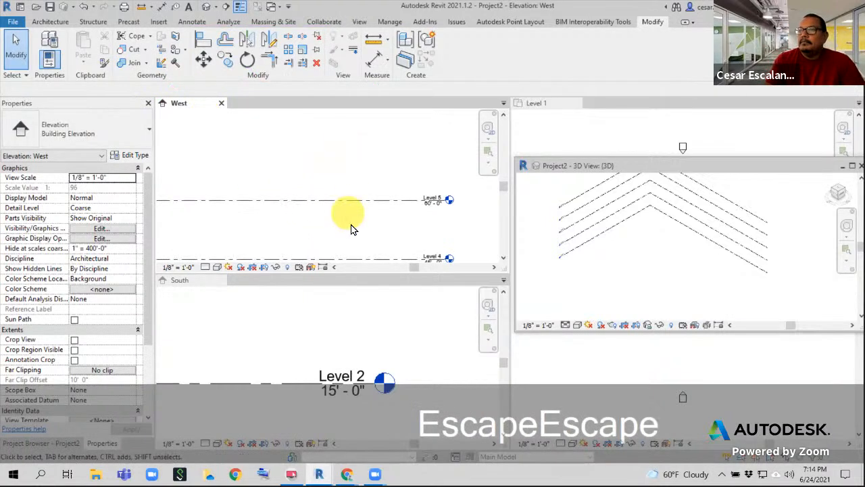
scroll(353, 228, "up", 1)
middle_click_drag(354, 227, 237, 238)
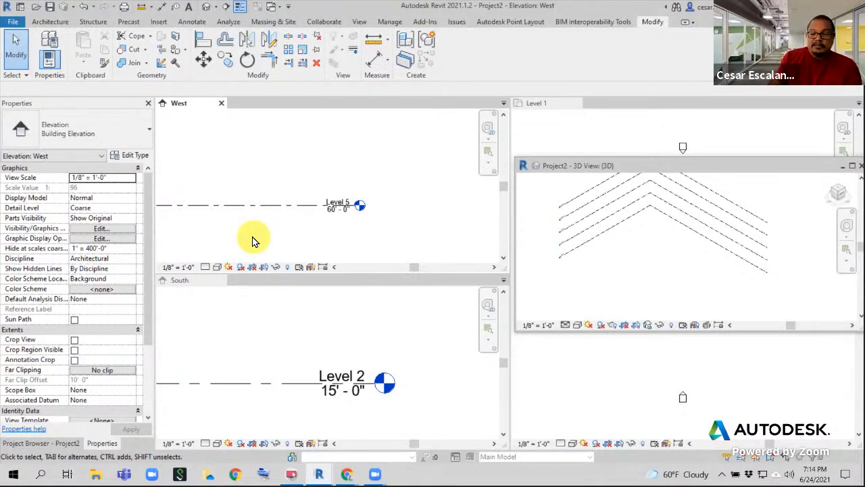
Copy Level 5 vertically upward by 6 feet in the West elevation
left_click(280, 205)
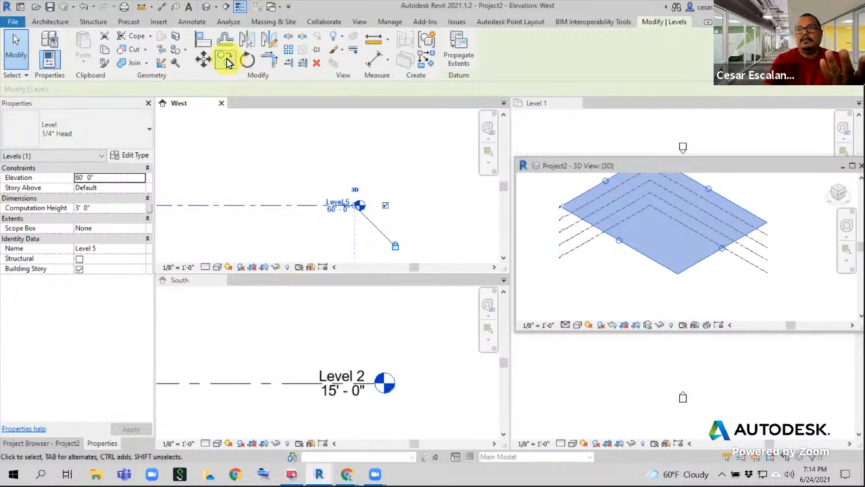
left_click(270, 145)
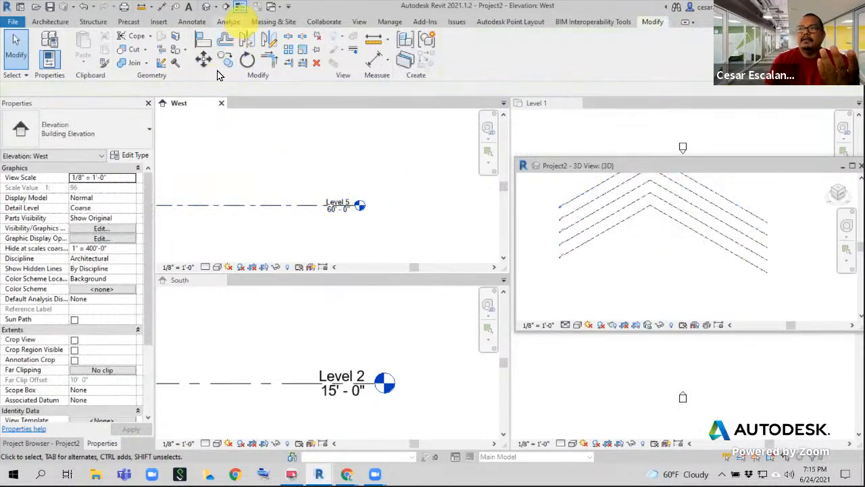
left_click(300, 205)
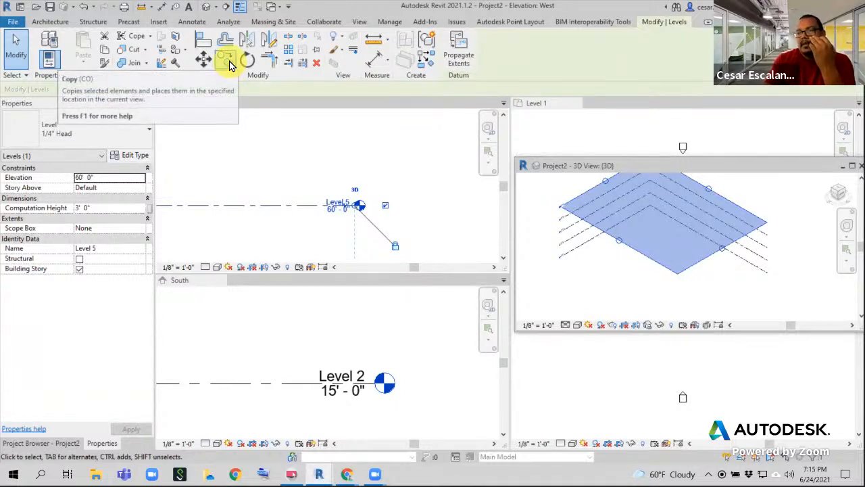
left_click(228, 60)
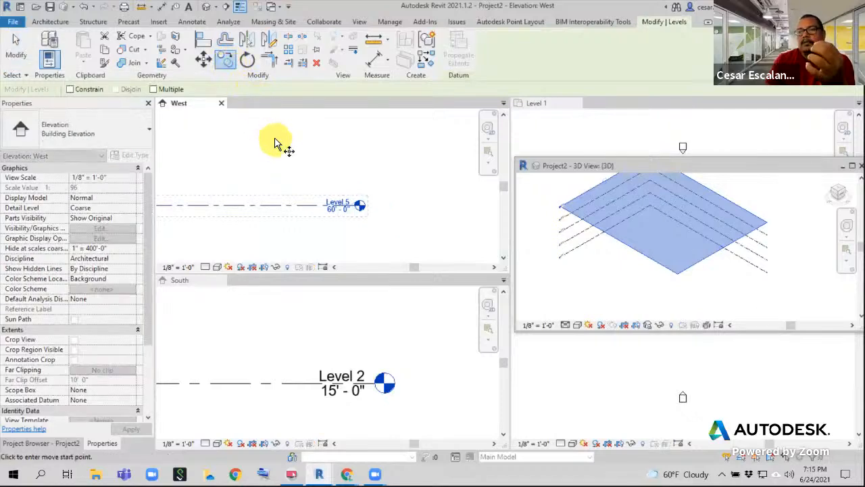
middle_click_drag(300, 155, 377, 163)
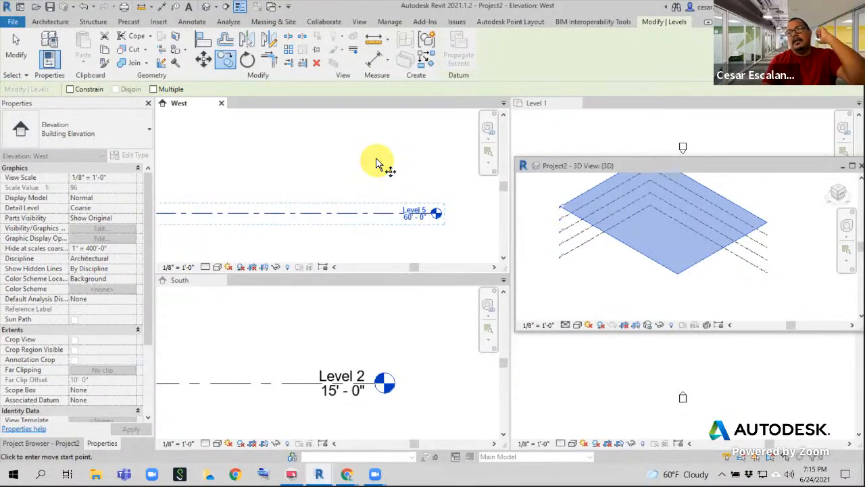
left_click(343, 215)
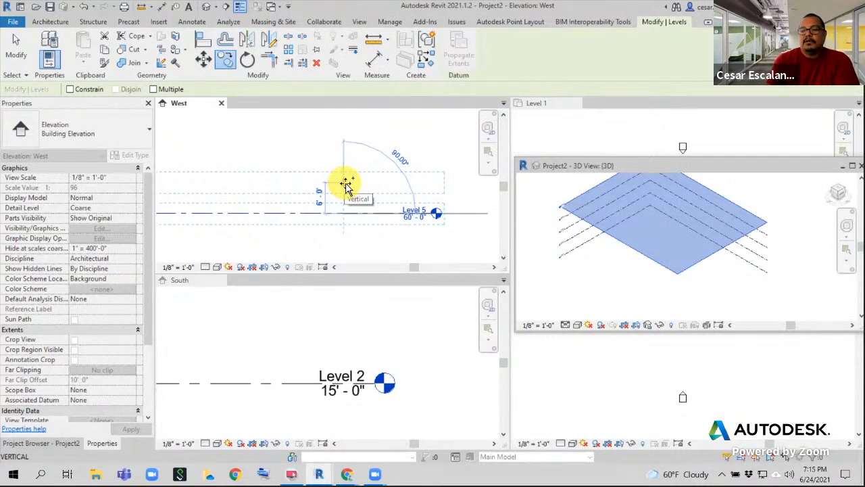
type("6")
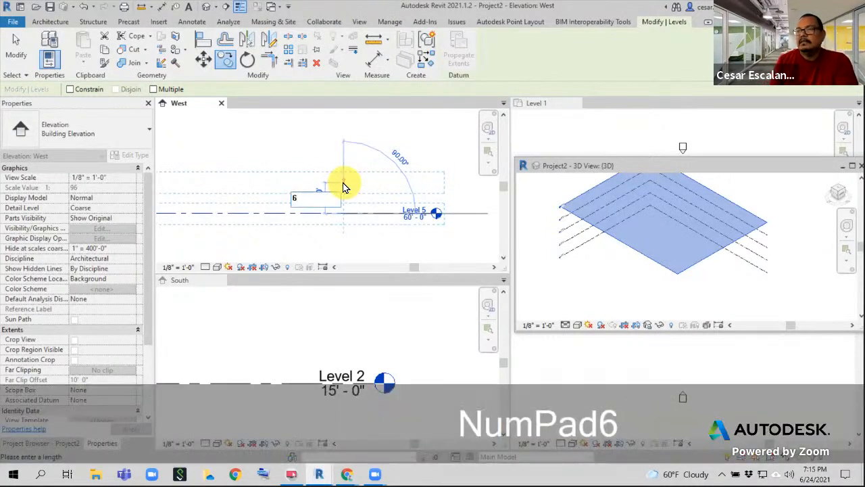
key("Return")
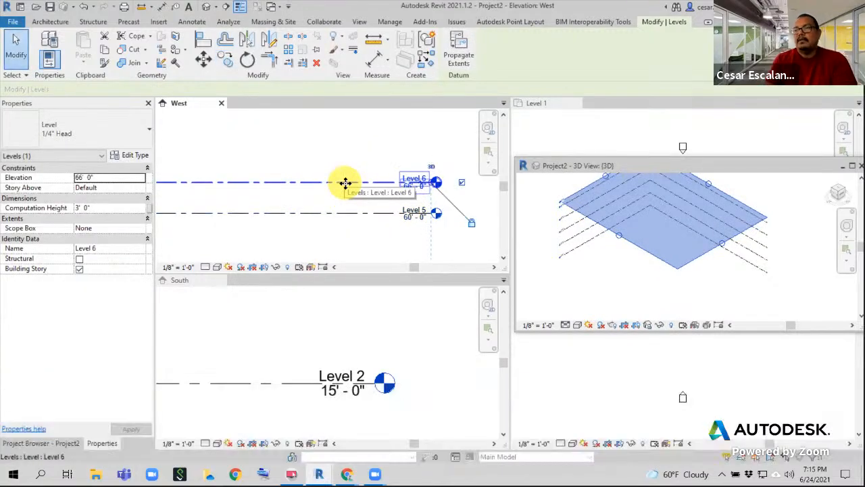
Compare the Level 5 and Level 6 heads in the West elevation with the plan views listed in the Project Browser
scroll(416, 165, "up", 2)
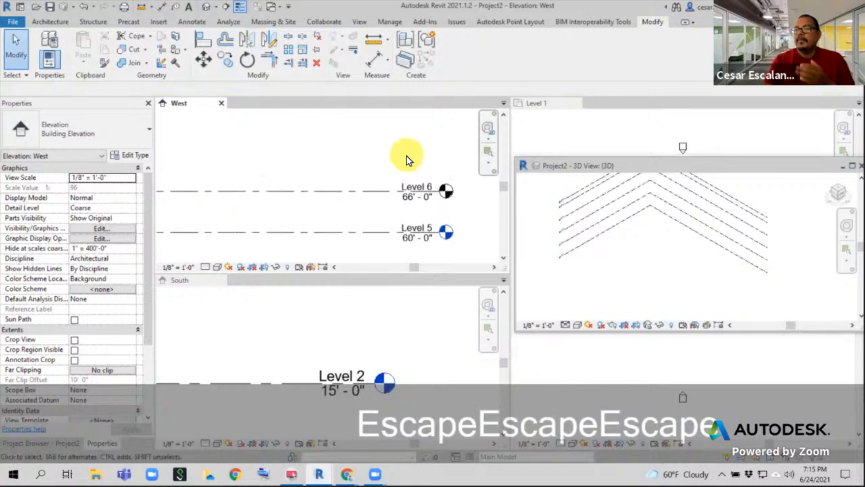
middle_click_drag(429, 170, 362, 150)
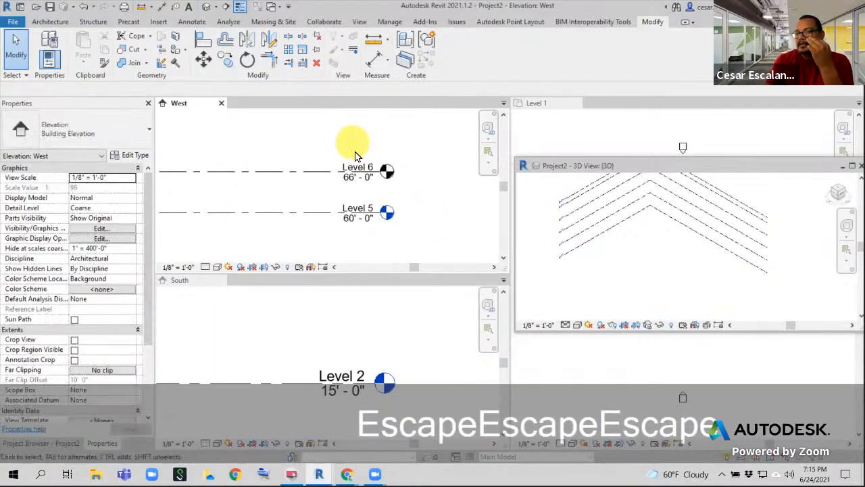
scroll(406, 218, "up", 3)
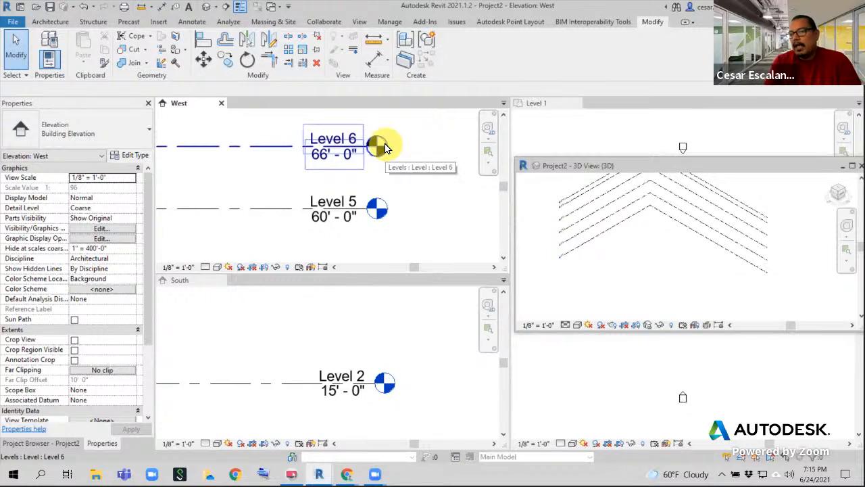
left_click(72, 444)
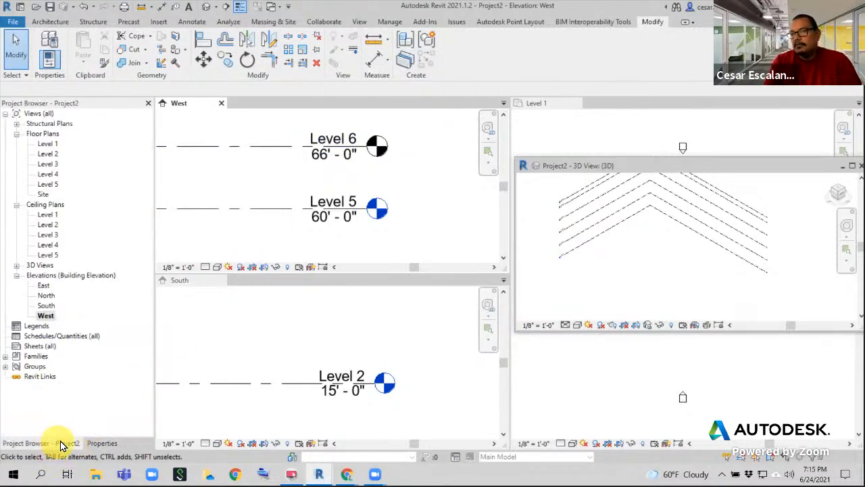
scroll(304, 189, "down", 1)
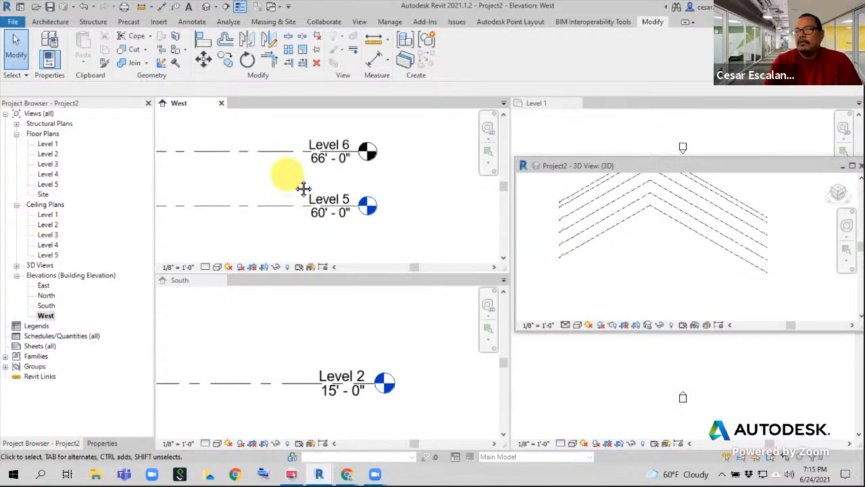
middle_click_drag(304, 188, 364, 238)
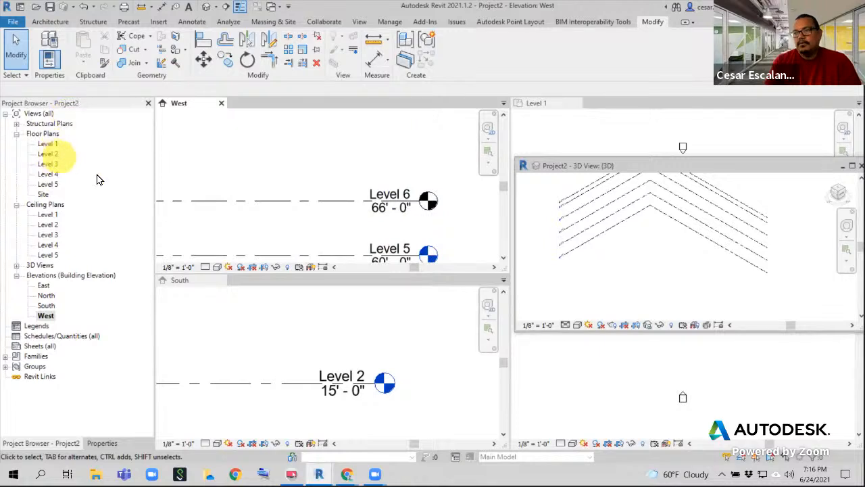
Bracket the view names under Floor Plans and Ceiling Plans with screen markup, then clear the markup
key("ctrl+d")
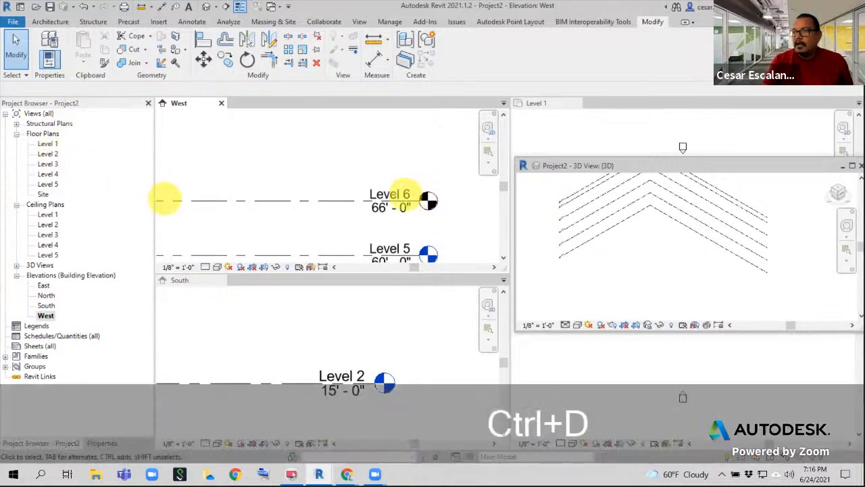
left_click_drag(67, 140, 65, 262)
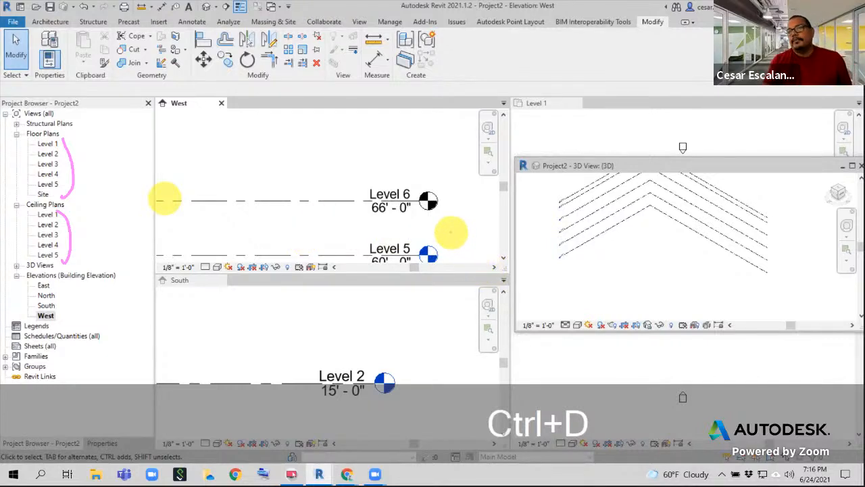
key("Escape")
key("Escape")
key("Escape")
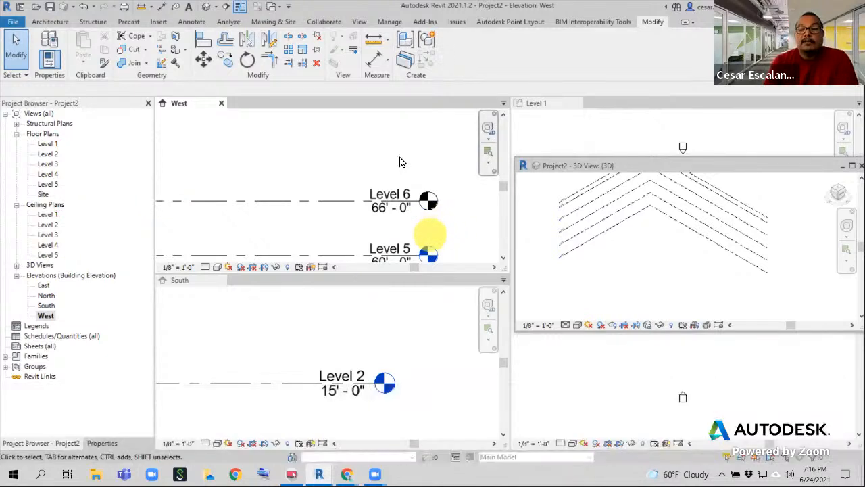
Create a floor plan view for Level 6, then close that view to return to the West elevation
left_click(397, 201)
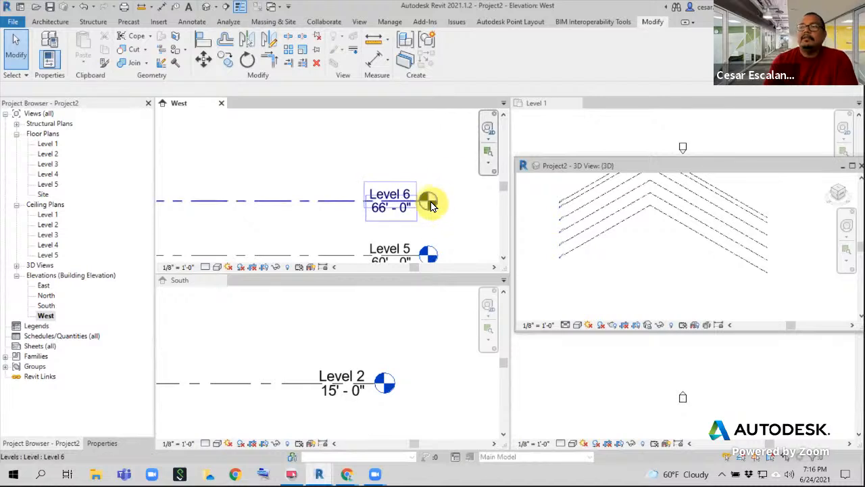
key("Escape")
left_click(359, 22)
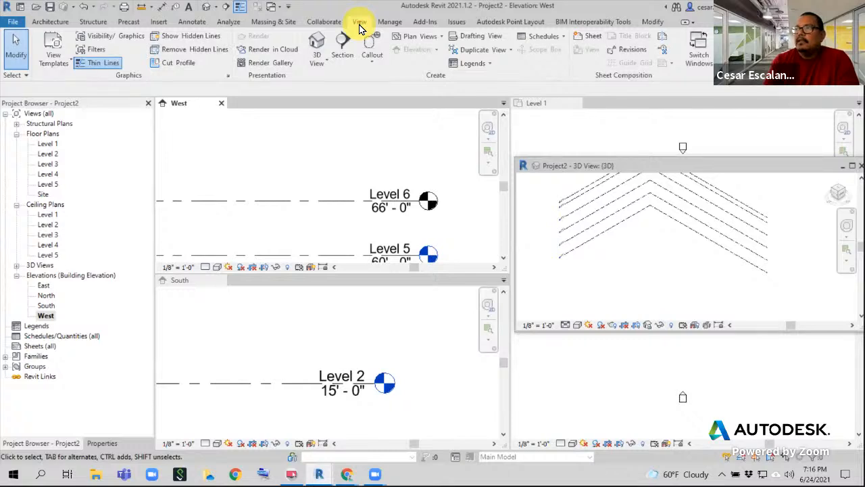
left_click(432, 41)
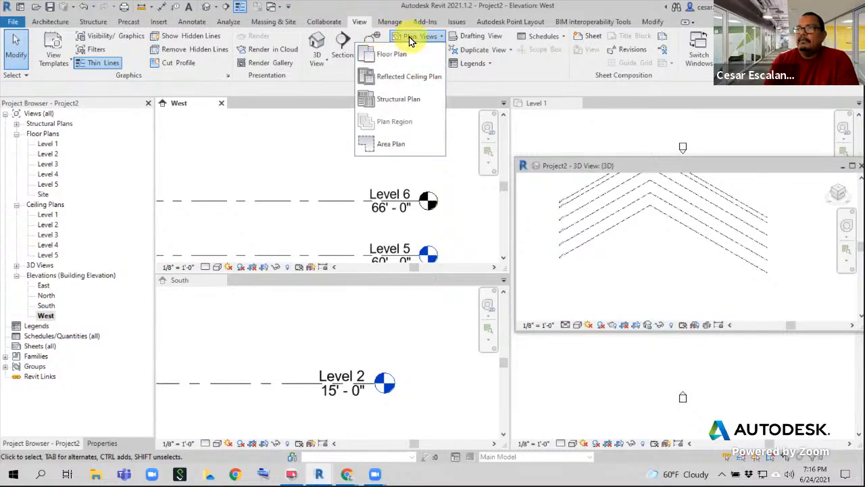
left_click(399, 54)
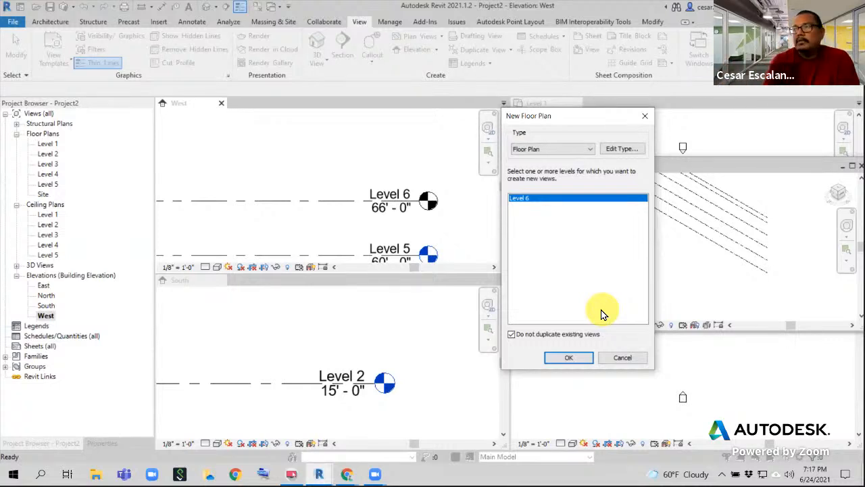
left_click(575, 357)
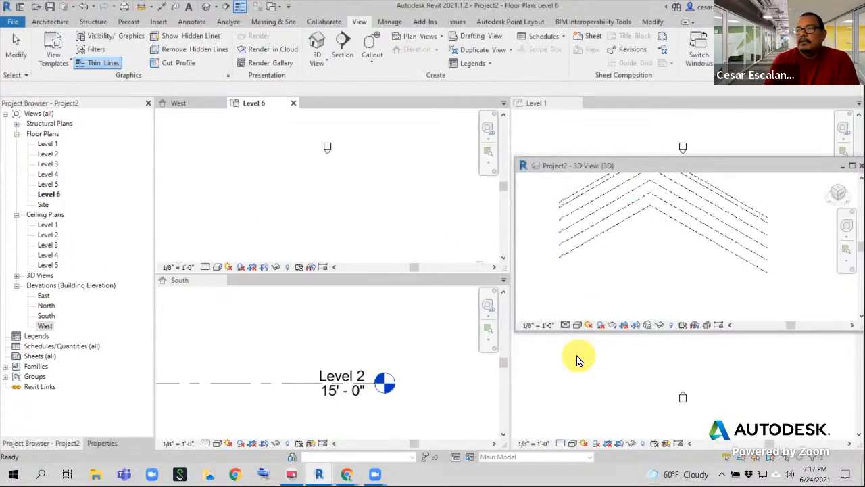
left_click(293, 105)
middle_click_drag(358, 182, 367, 142)
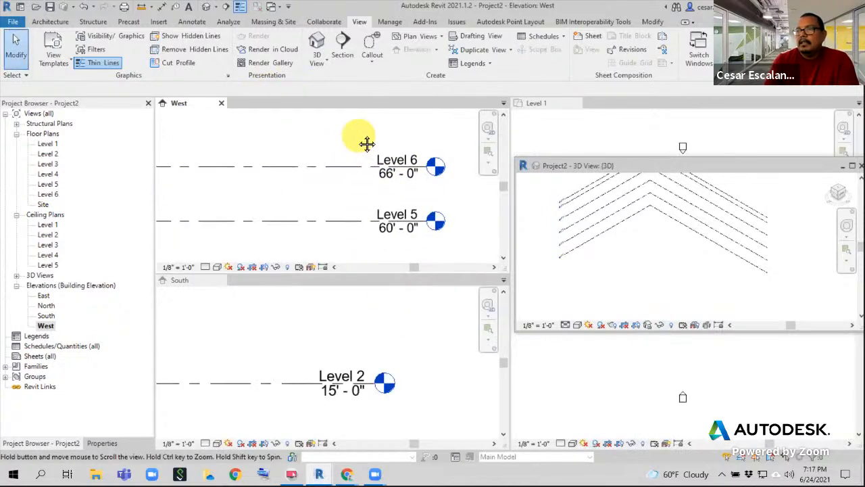
scroll(433, 200, "up", 2)
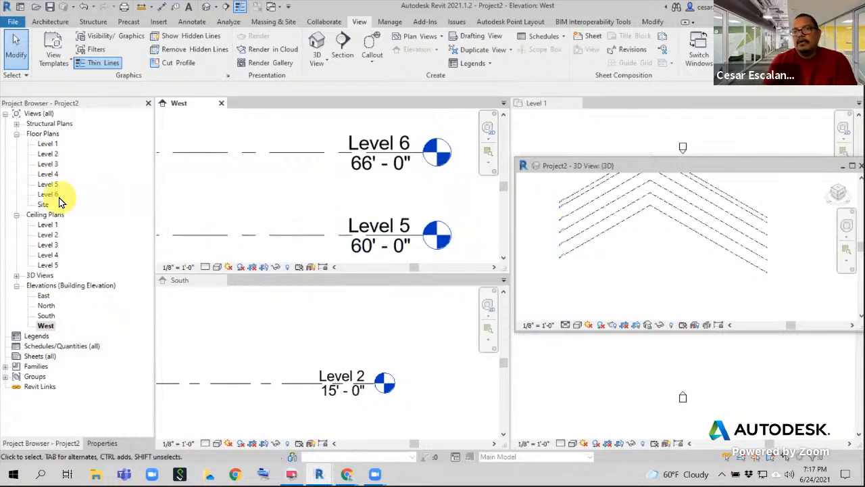
Circle the Level 6 floor plan in the Project Browser and link it to its level head with screen markup, then clear the markup
key("ctrl+d")
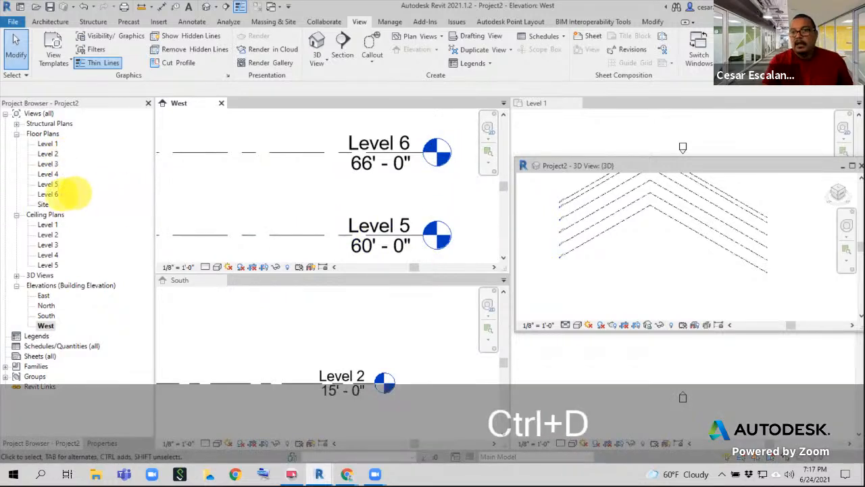
mouse_move(73, 193)
left_mouse_down()
mouse_move(48, 189)
mouse_move(37, 200)
mouse_move(68, 195)
left_mouse_up()
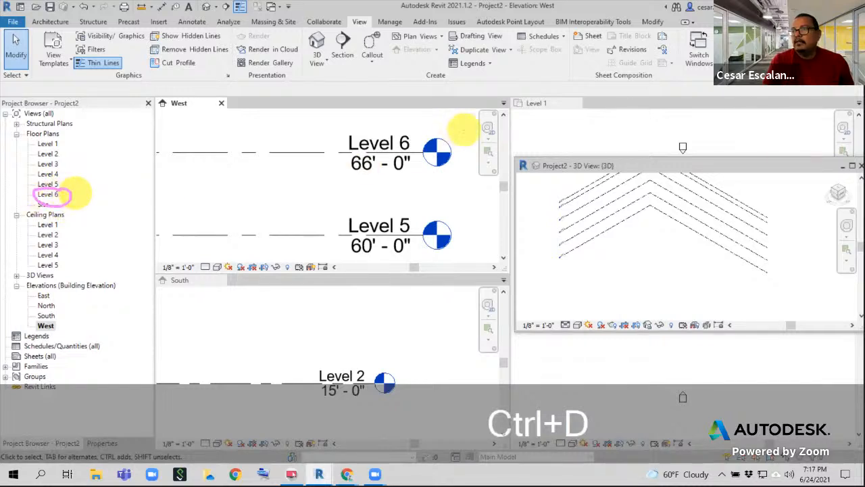
mouse_move(426, 127)
left_mouse_down()
mouse_move(474, 163)
mouse_move(414, 153)
mouse_move(104, 199)
left_mouse_up()
key("Escape")
key("Escape")
key("Escape")
key("Escape")
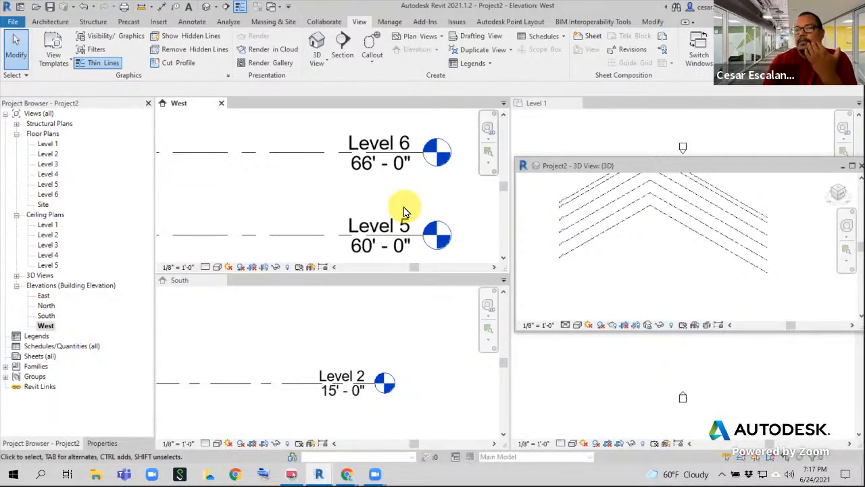
Delete the Level 6 floor plan view from the project
left_click(48, 194)
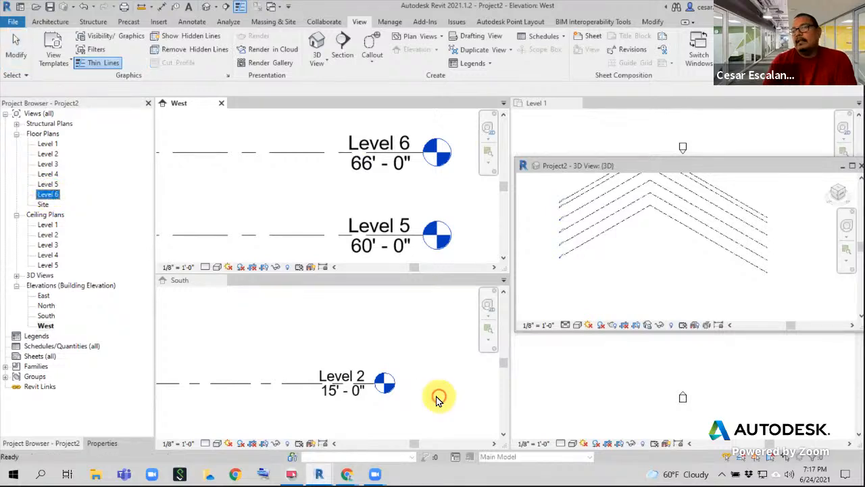
right_click(52, 197)
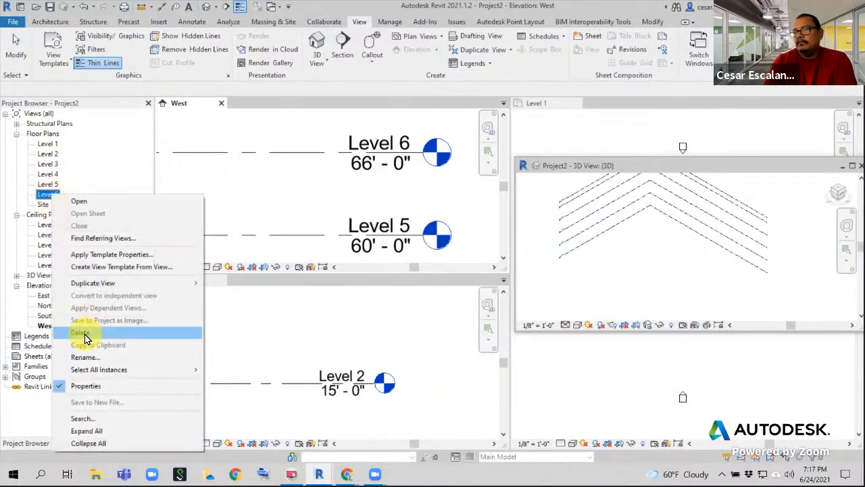
left_click(85, 338)
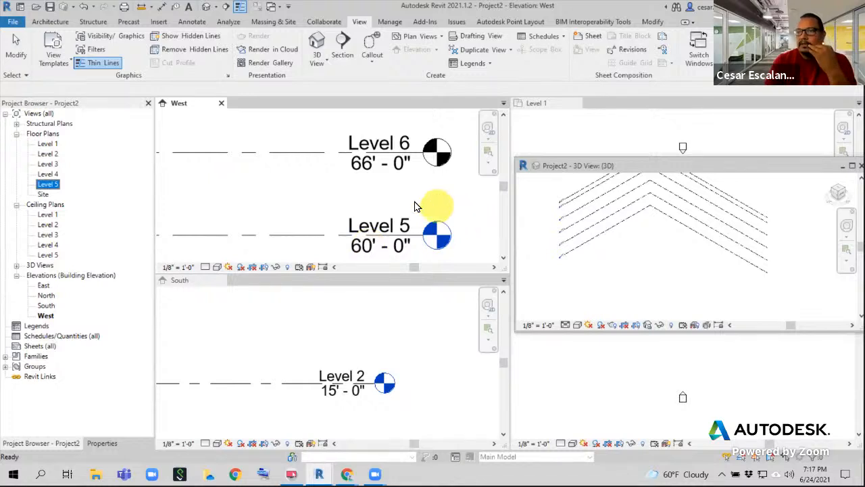
left_click(387, 187)
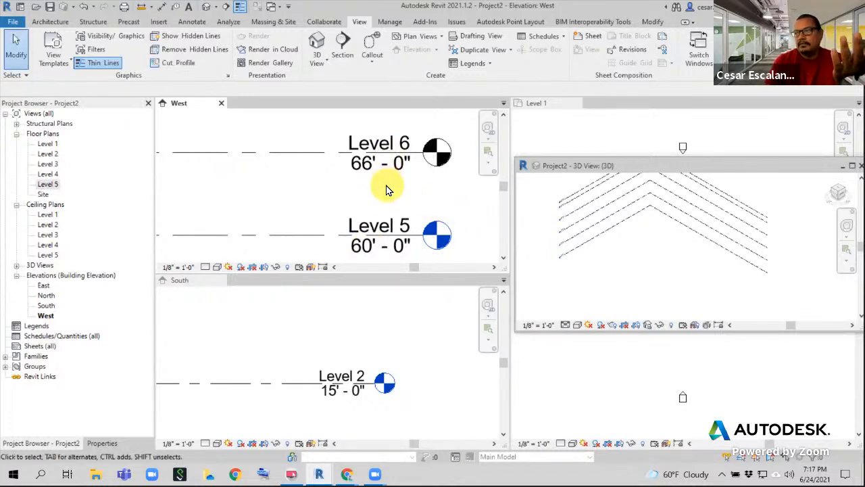
Annotate the Level 5 head in the West elevation with the screen markup text "levels with views"
middle_click_drag(299, 196, 183, 189)
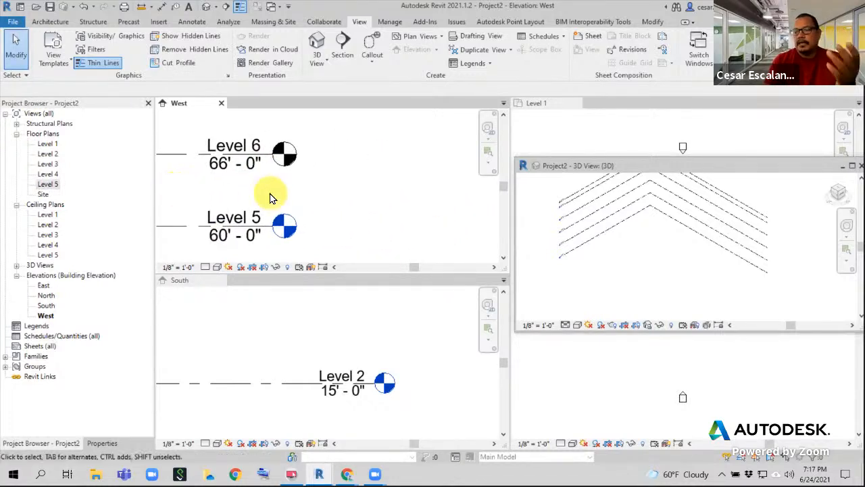
key("ctrl+d")
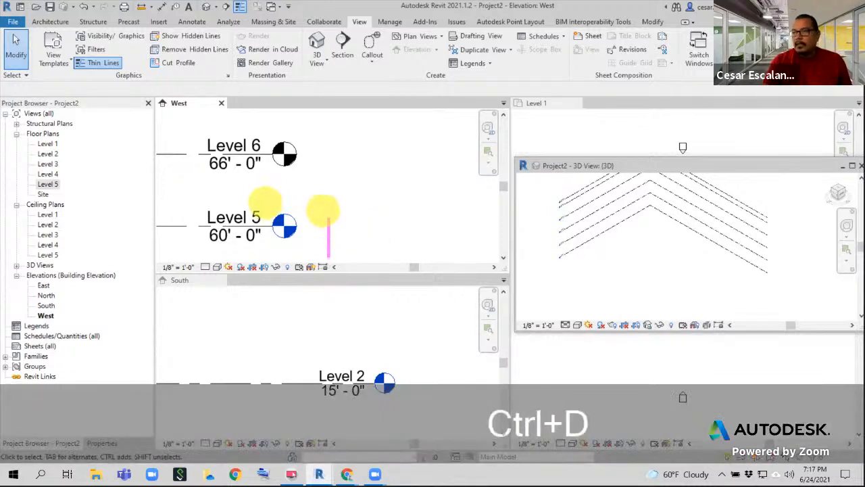
type("l")
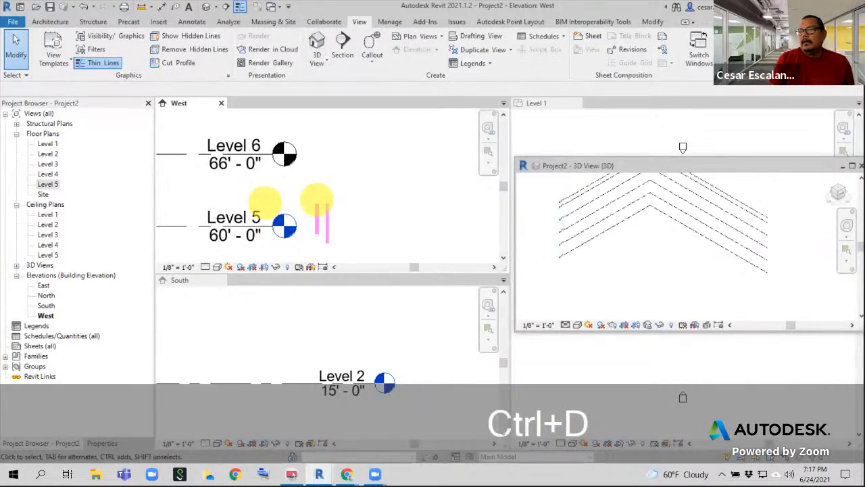
type("eves")
key("BackSpace")
type("w")
key("BackSpace")
type("ls with b")
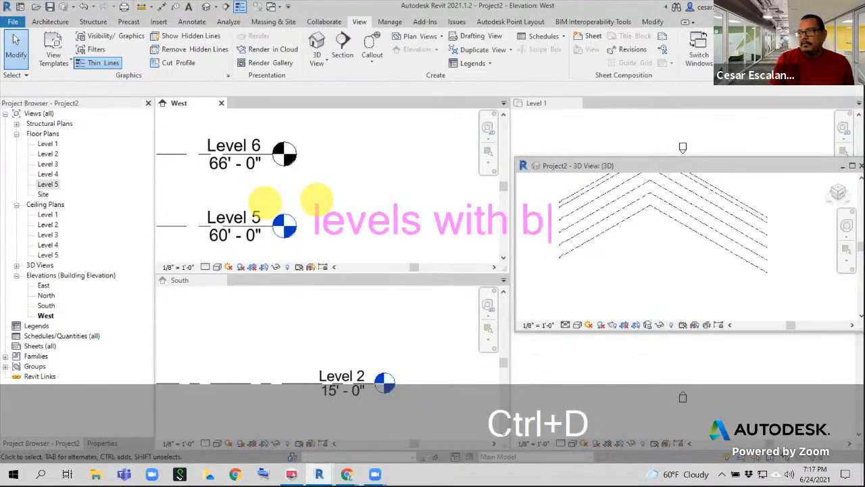
key("BackSpace")
type("views")
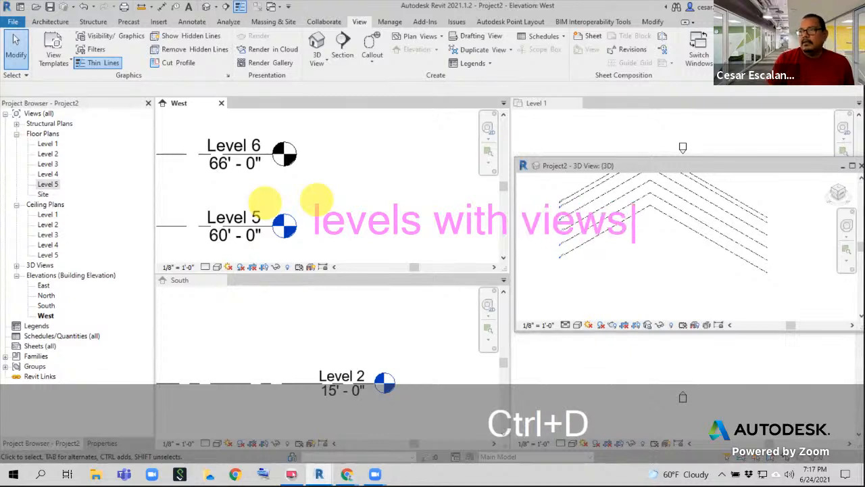
left_click(628, 194)
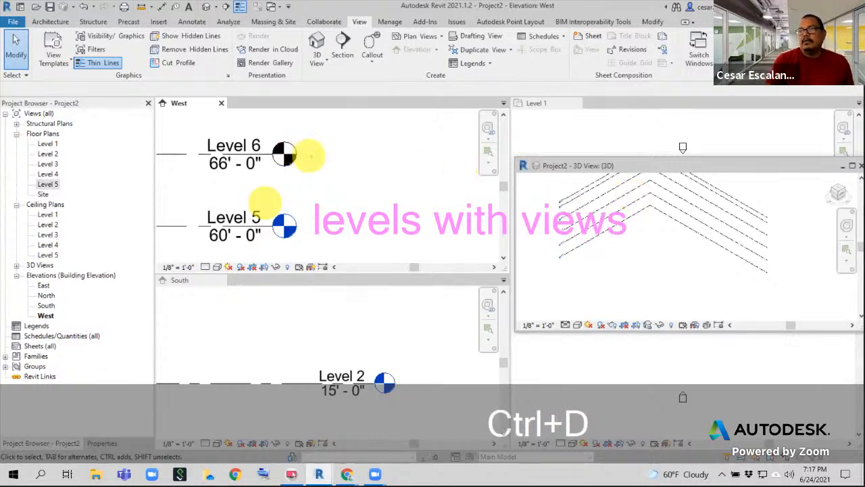
Annotate the Level 6 head with the screen markup text "reference levels = no views", and clear the markup
left_click_drag(310, 153, 305, 118)
type("referen")
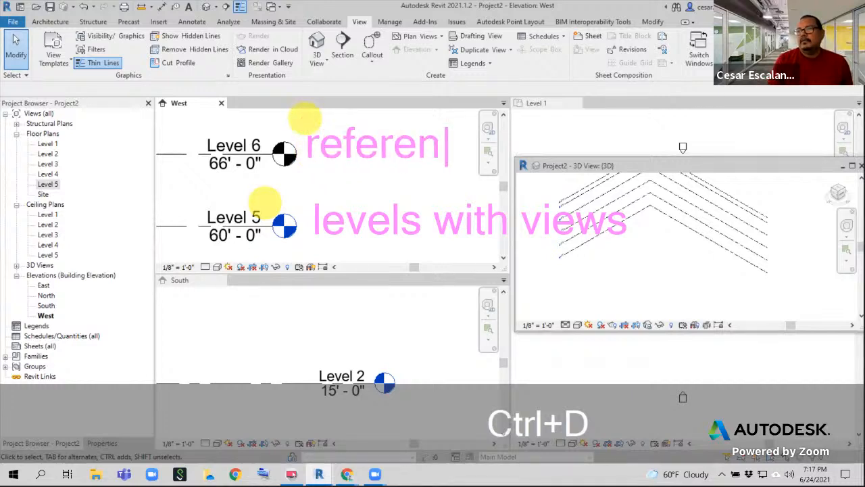
type("ce levels ")
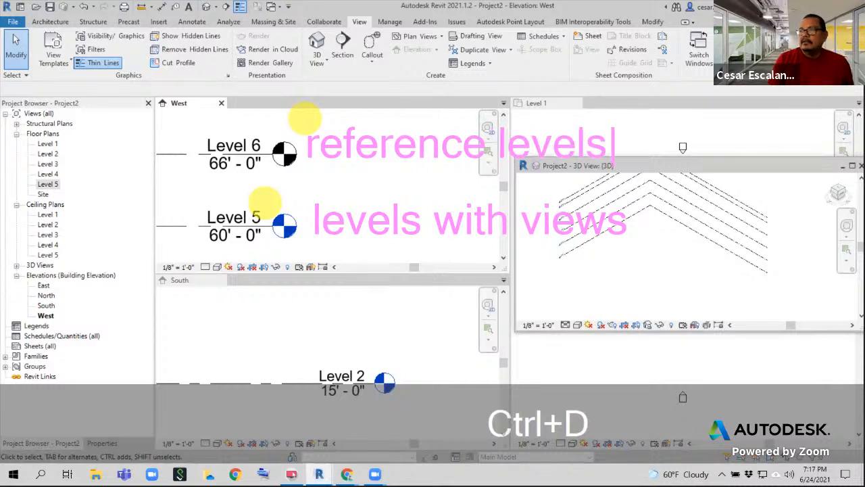
type("= no vide")
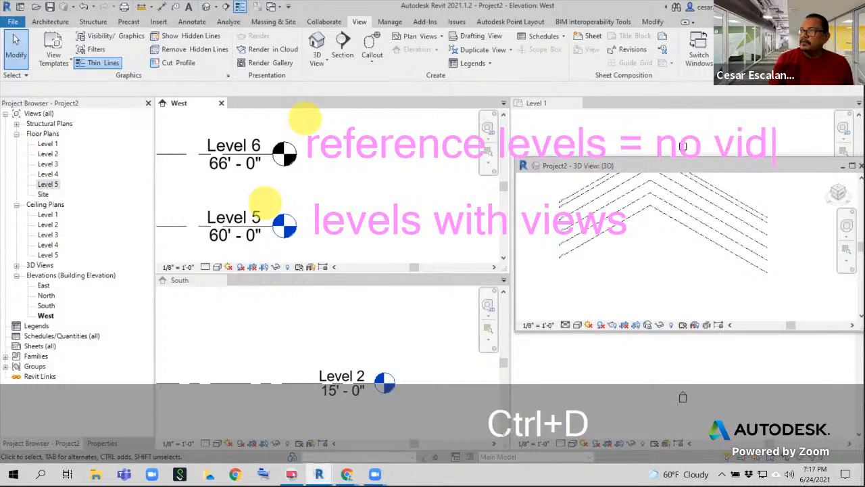
key("BackSpace")
key("BackSpace")
type("ews")
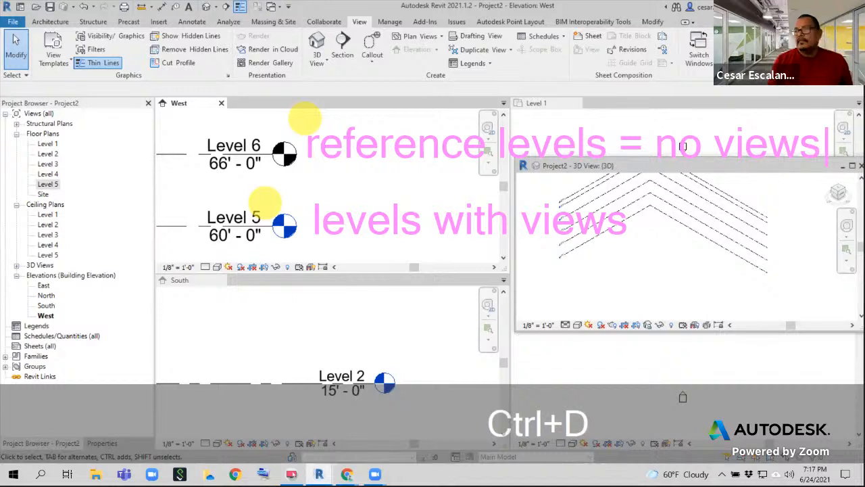
left_click(843, 265)
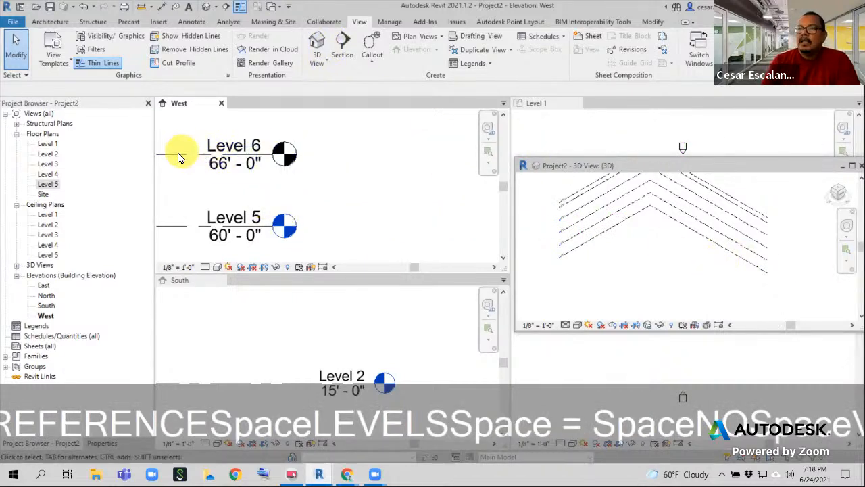
left_click(436, 41)
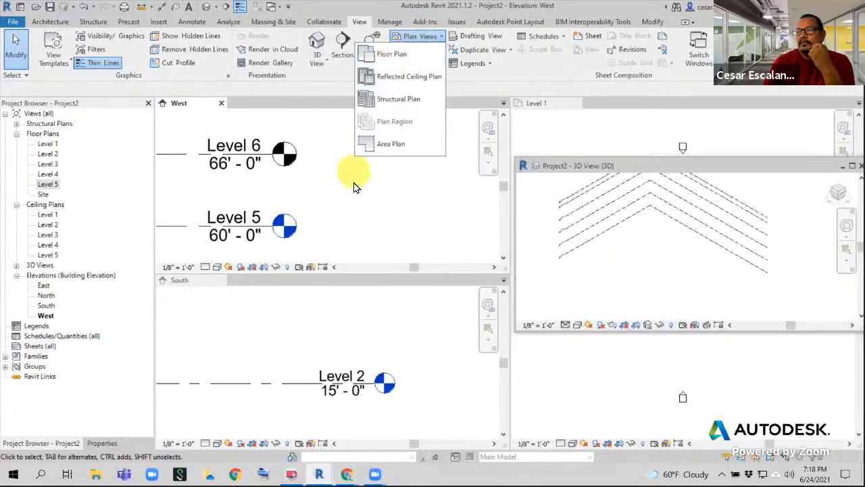
left_click(357, 234)
scroll(357, 234, "down", 3)
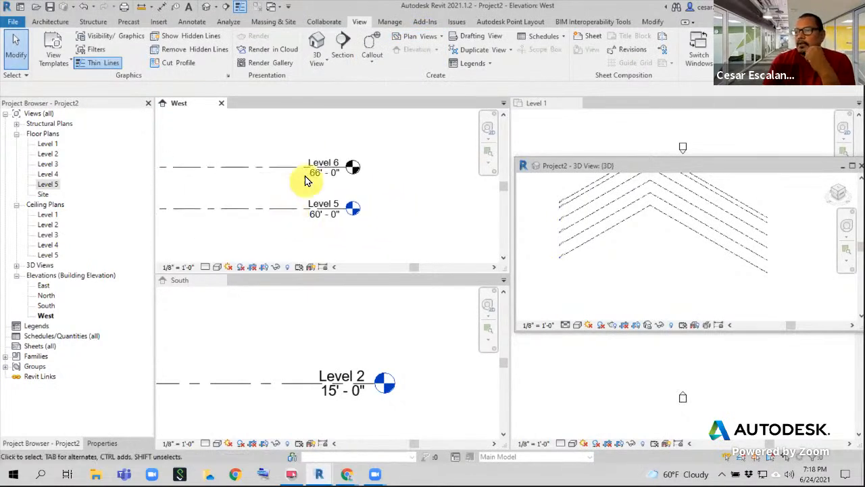
scroll(376, 196, "down", 2)
scroll(376, 196, "down", 2)
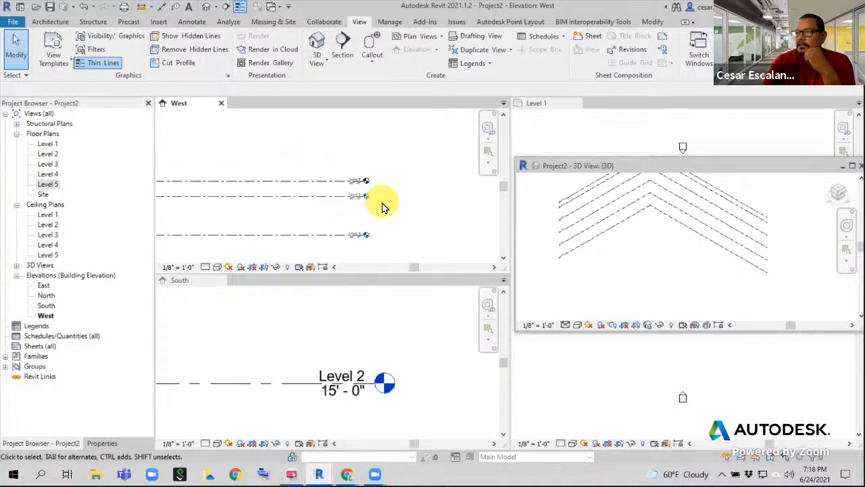
middle_click_drag(663, 262, 676, 220)
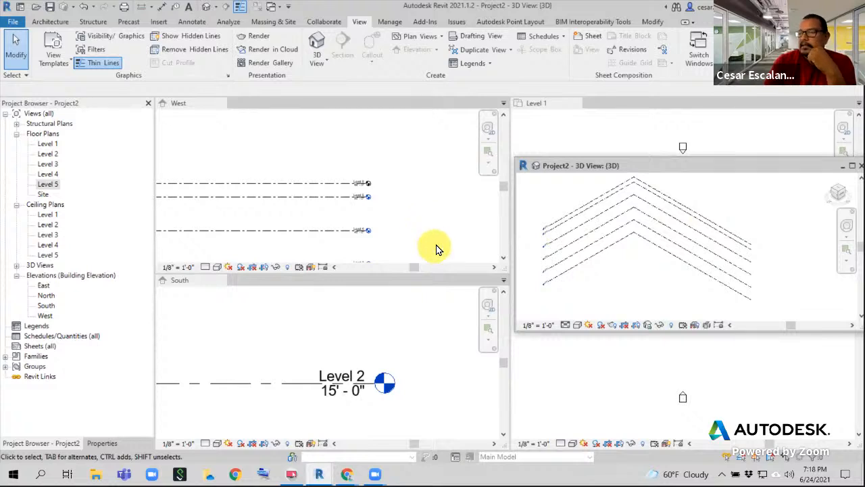
scroll(436, 245, "down", 1)
left_click(424, 184)
scroll(428, 204, "down", 1)
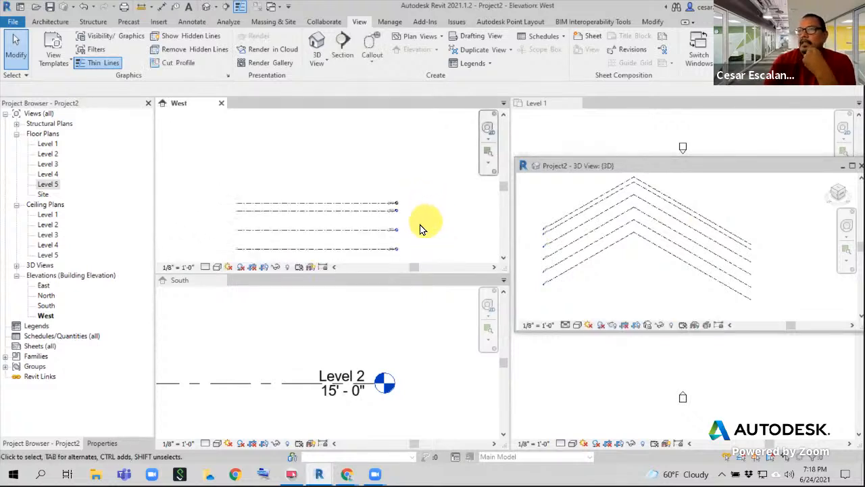
Start saving the project and choose the RAC_Summer2021 folder on Data (D:) as its location
left_click(9, 26)
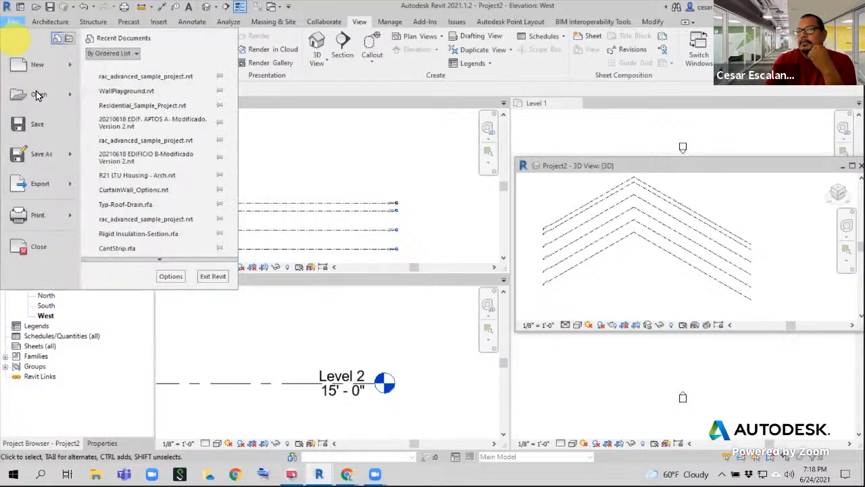
left_click(38, 128)
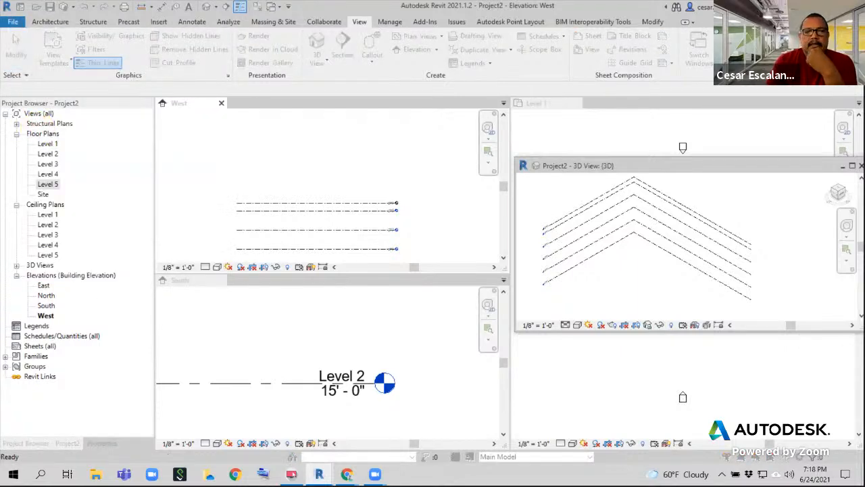
left_click(248, 128)
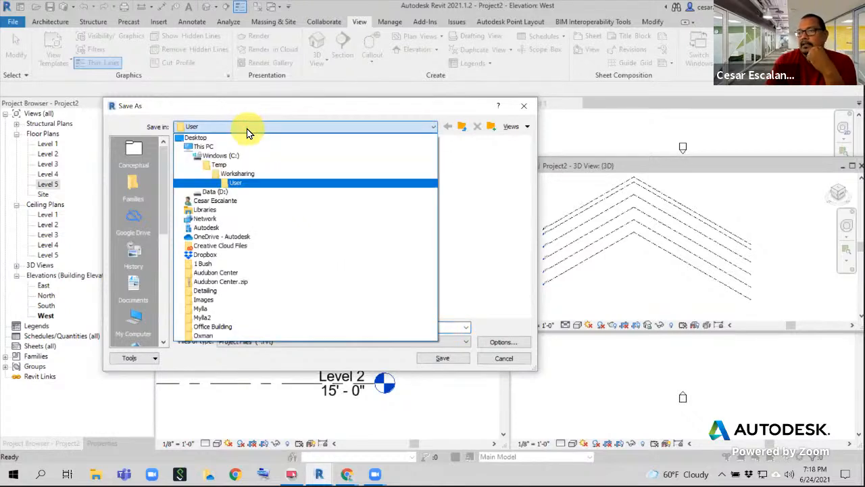
left_click(216, 192)
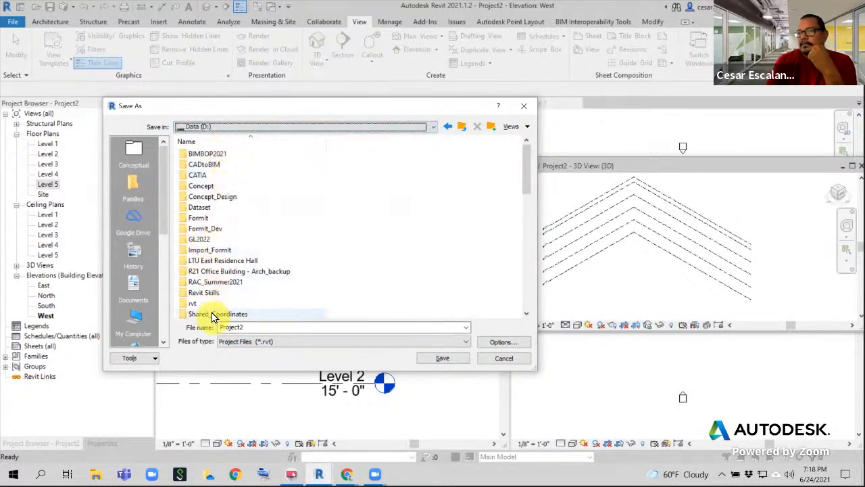
double_click(215, 281)
Enter MyProject as the file name for the project
double_click(263, 327)
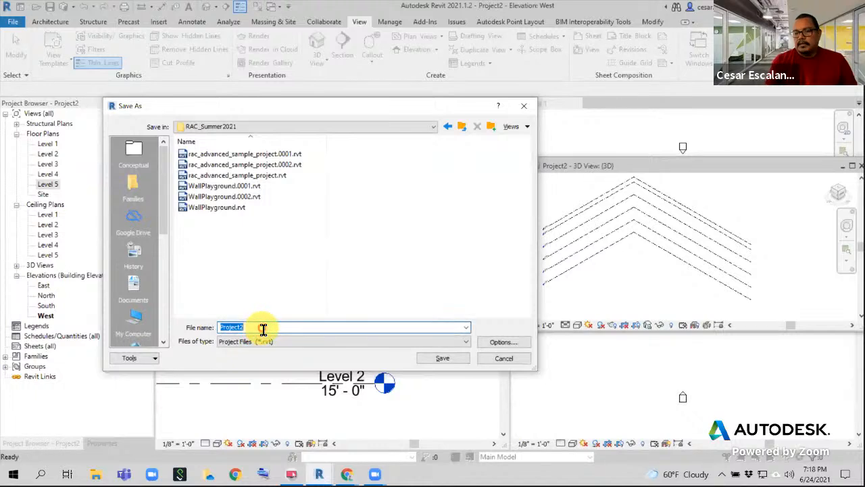
type("My")
key("BackSpace")
type("Project")
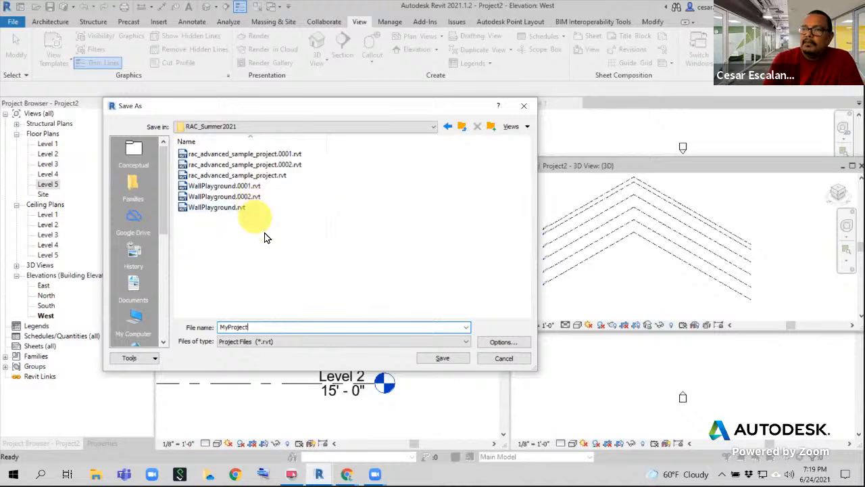
Circle the 0001 and 0002 suffixes of the WallPlayground backup files with screen markup, and clear the markup
key("ctrl+d")
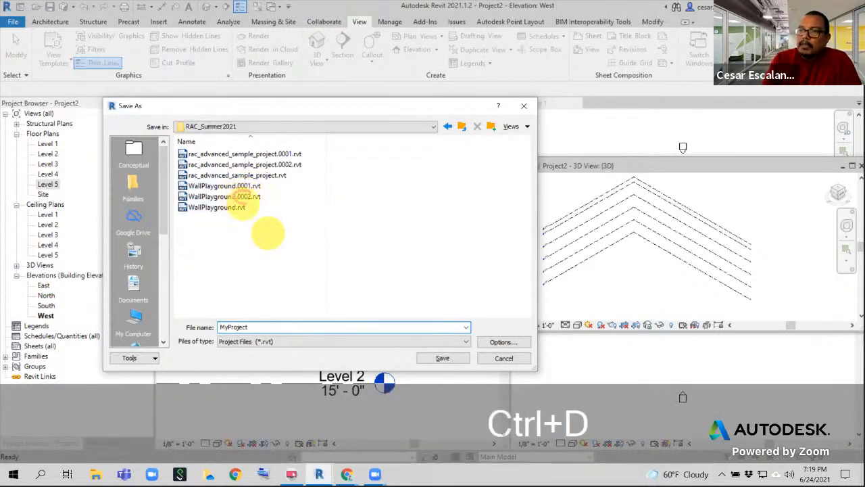
left_click(246, 195)
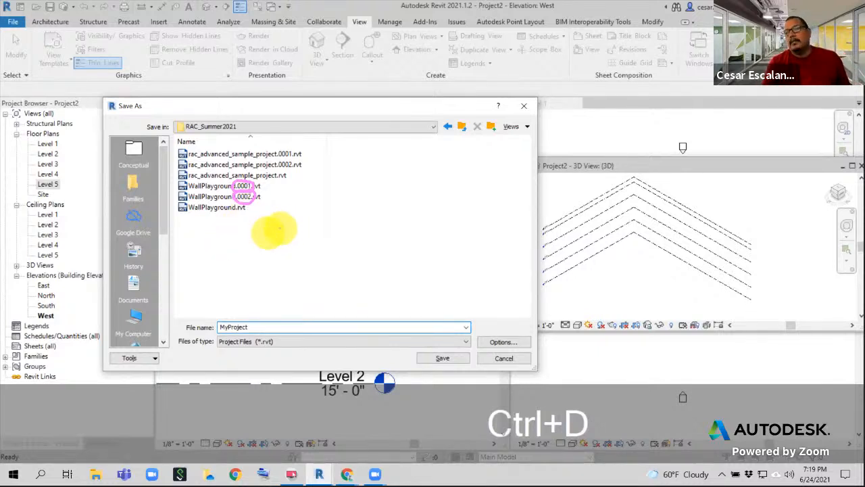
key("Escape")
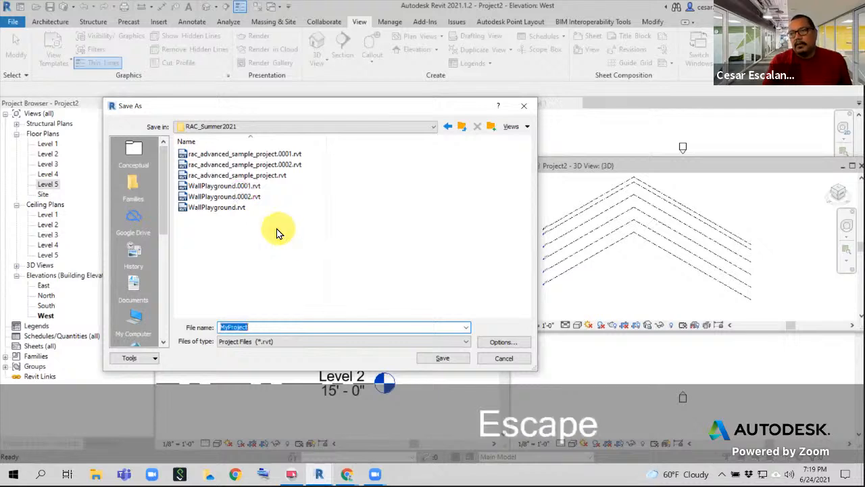
Name the project file MyFirstBuilding and save it in the RAC_Summer2021 folder
left_click(262, 326)
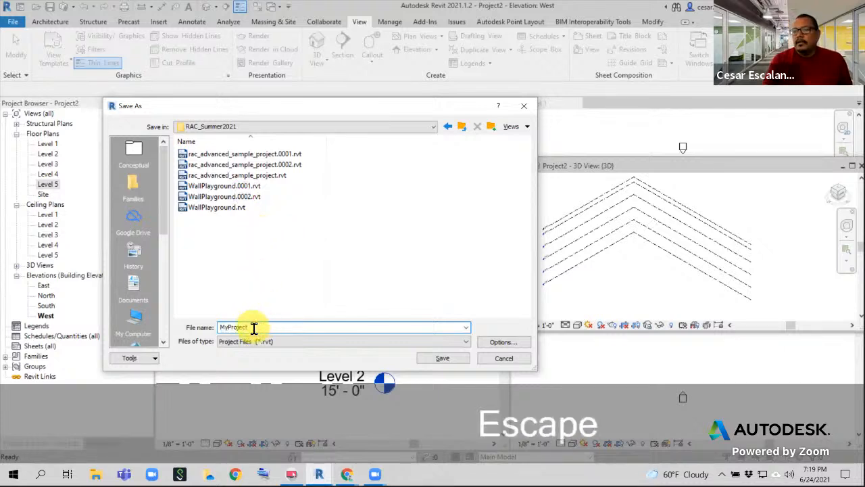
double_click(255, 328)
type("MyFirstBuilding")
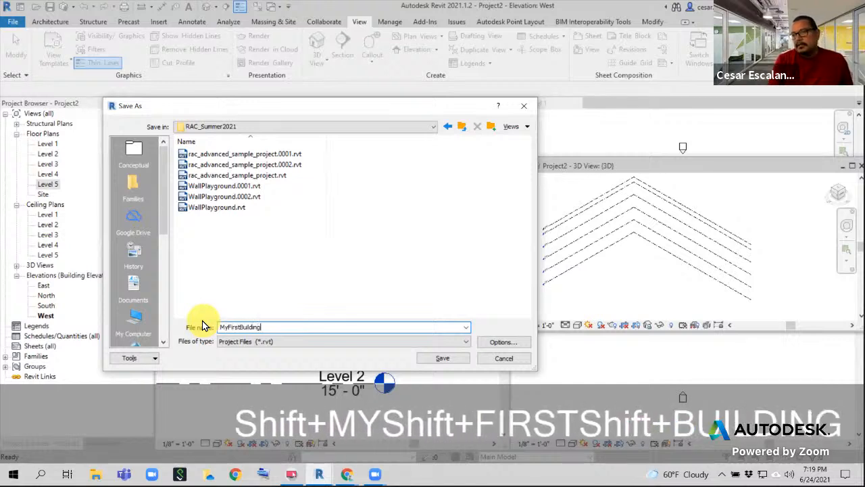
left_click(447, 359)
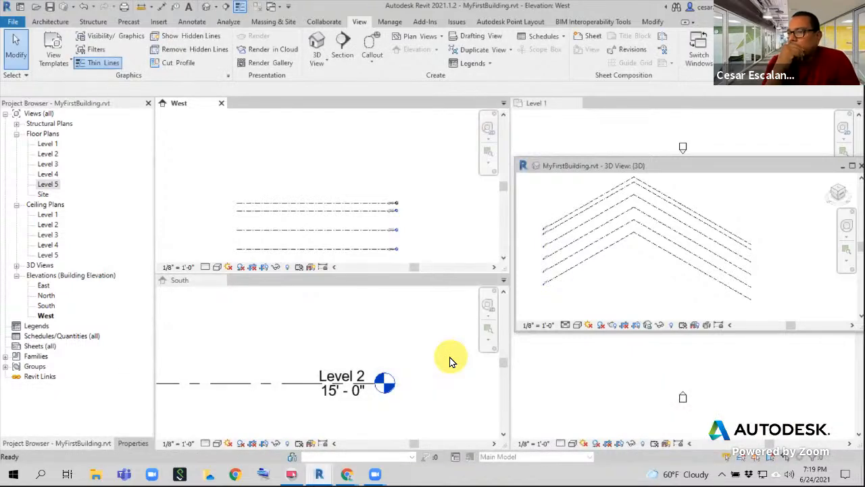
Rename Level 5 as Roof Level in the West elevation, and rename its corresponding plan views to match
scroll(344, 154, "down", 2)
scroll(332, 228, "up", 3)
scroll(370, 183, "down", 1)
scroll(332, 145, "up", 5)
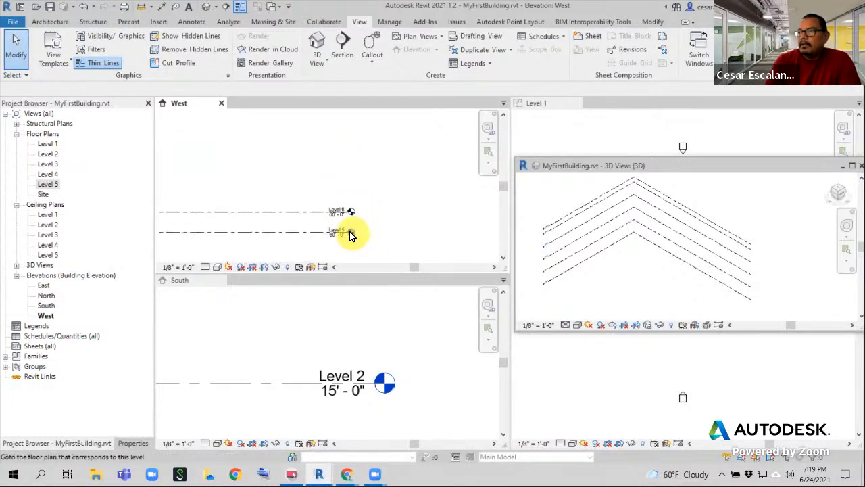
left_click(329, 231)
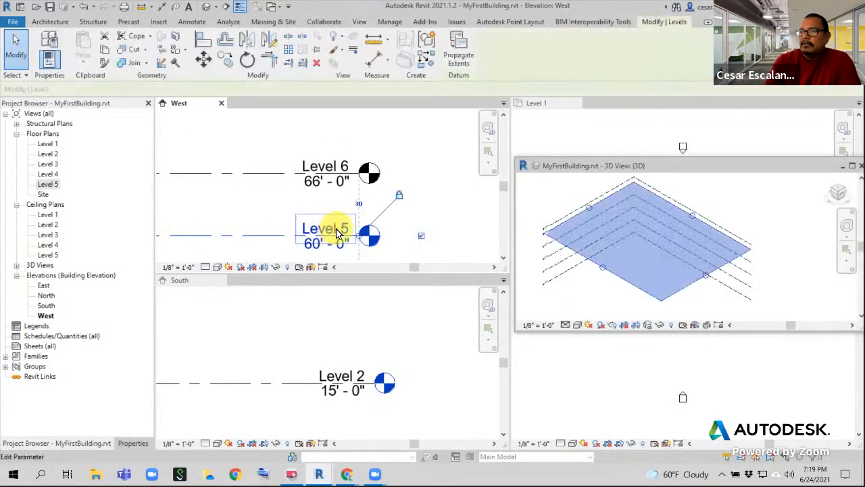
left_click(329, 230)
type("R")
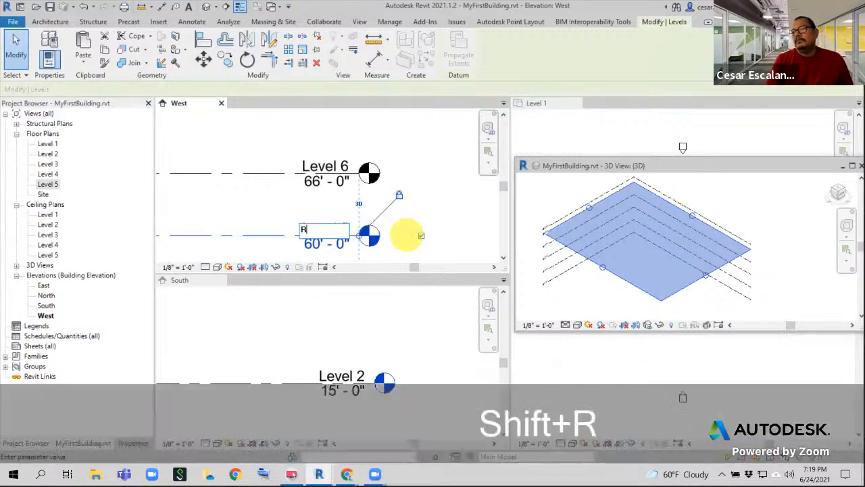
type("oof Level")
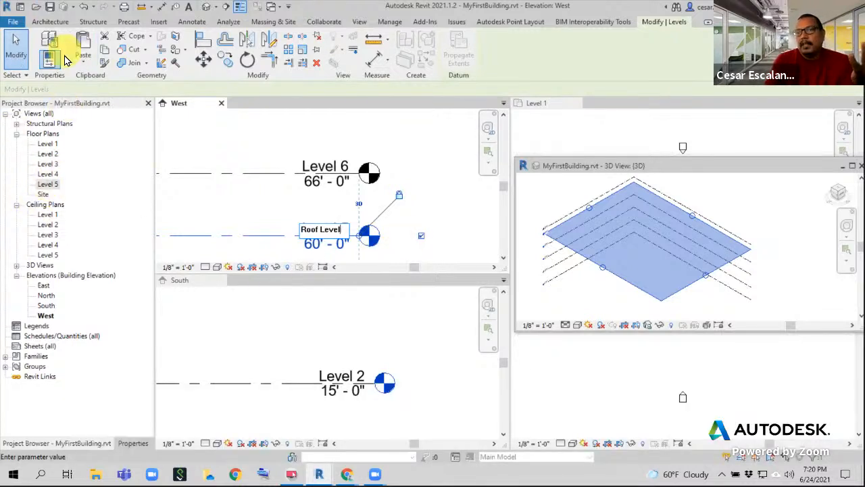
left_click(452, 227)
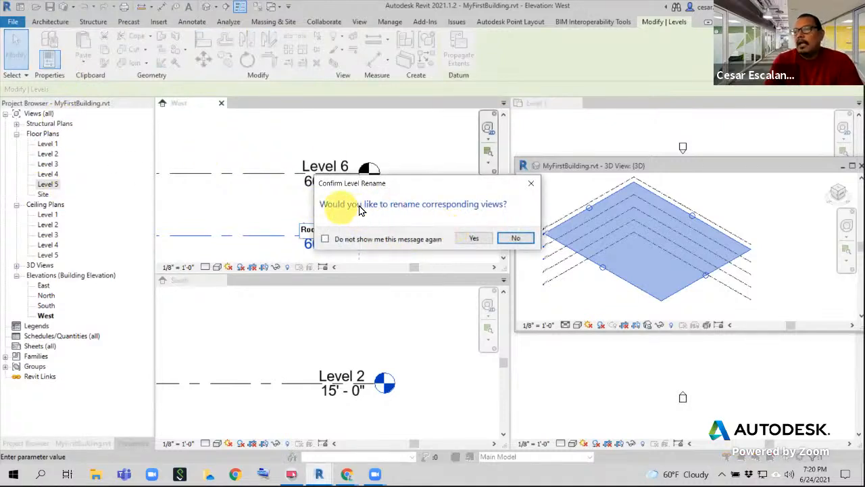
left_click(476, 239)
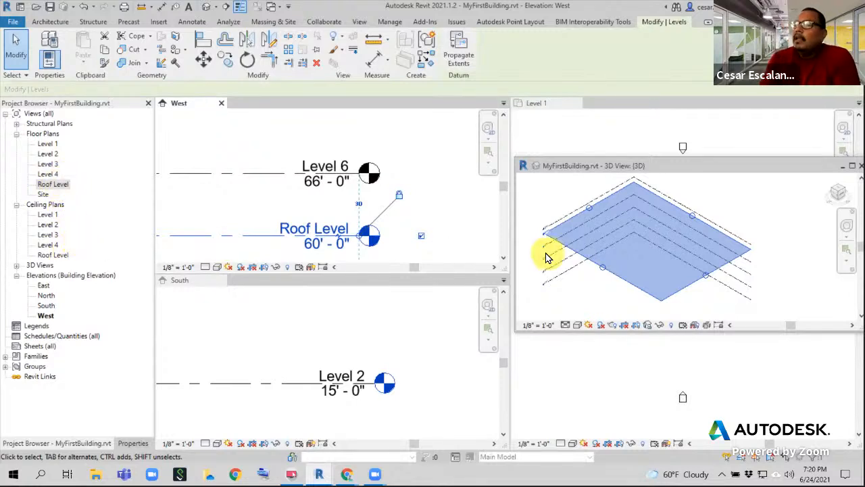
left_click(447, 202)
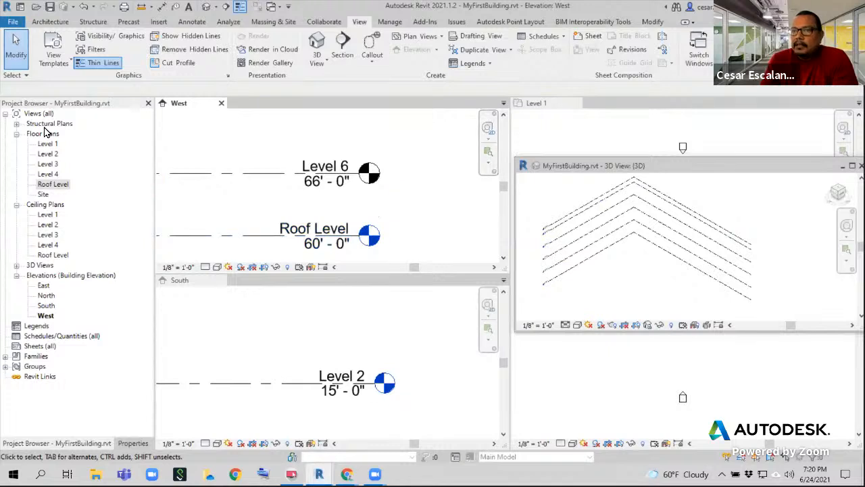
Delete all the structural plan views from the project, including Level 4 and Roof Level
left_click(15, 124)
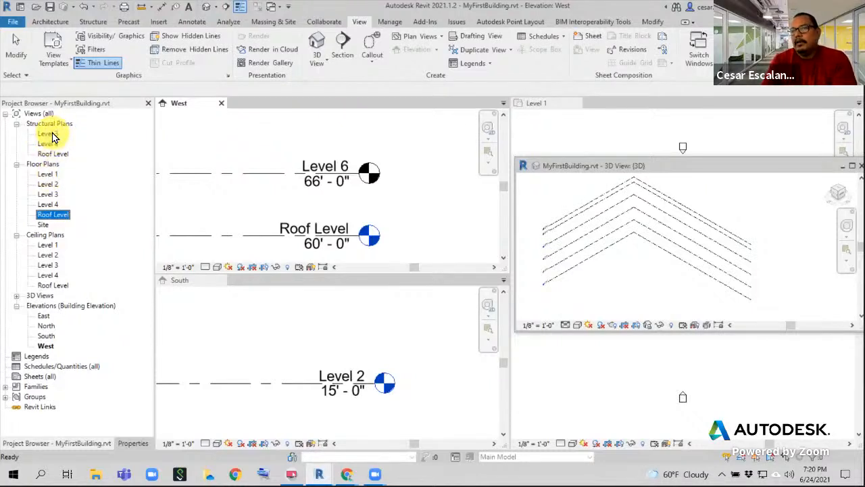
left_click(54, 136)
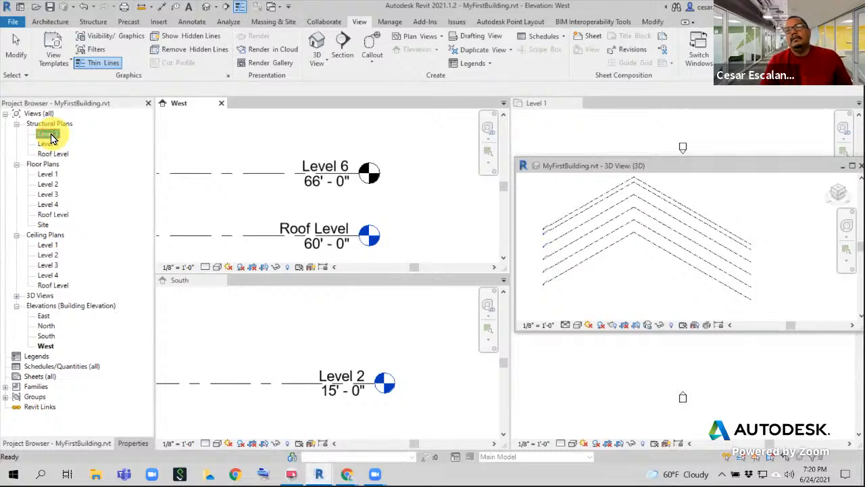
right_click(54, 136)
left_click(81, 273)
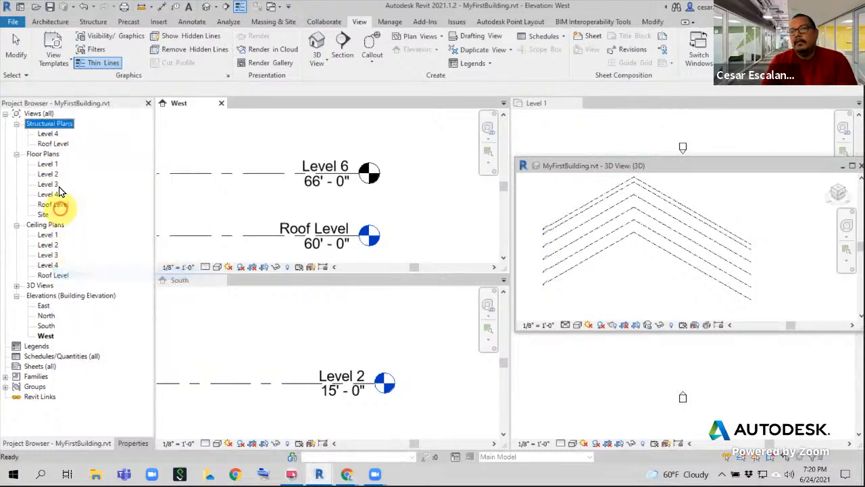
left_click(54, 139)
right_click(53, 135)
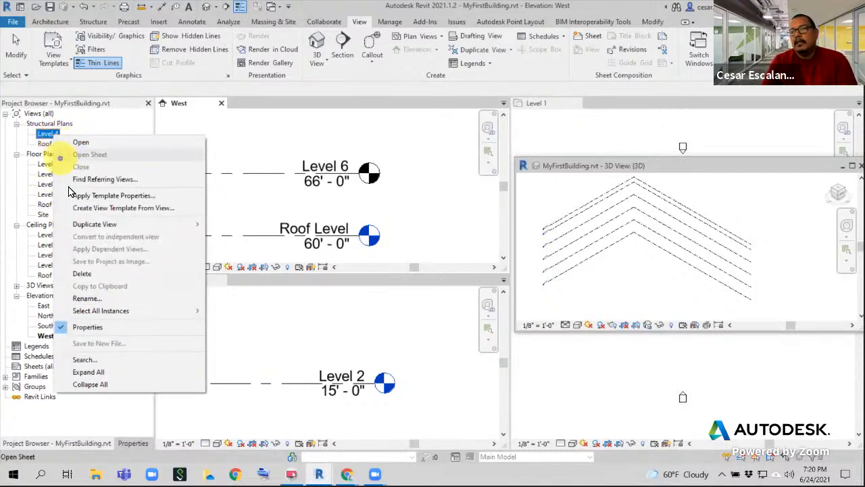
left_click(82, 272)
left_click(54, 135)
right_click(55, 135)
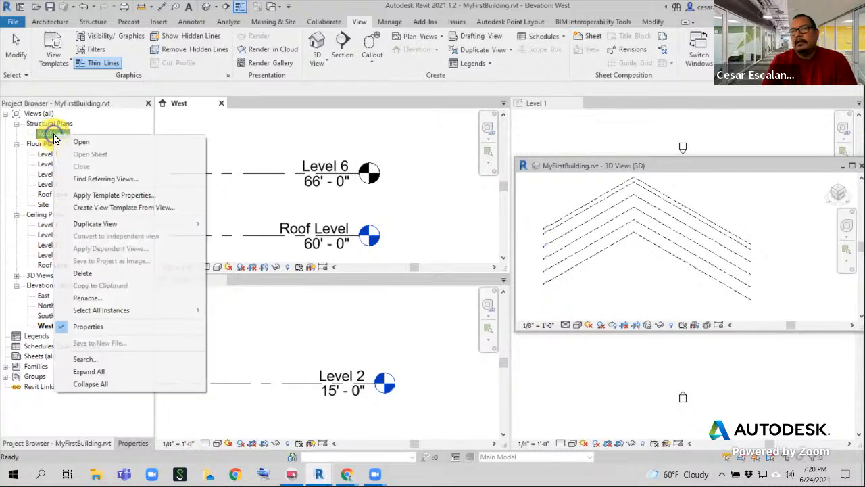
left_click(90, 279)
left_click(39, 113)
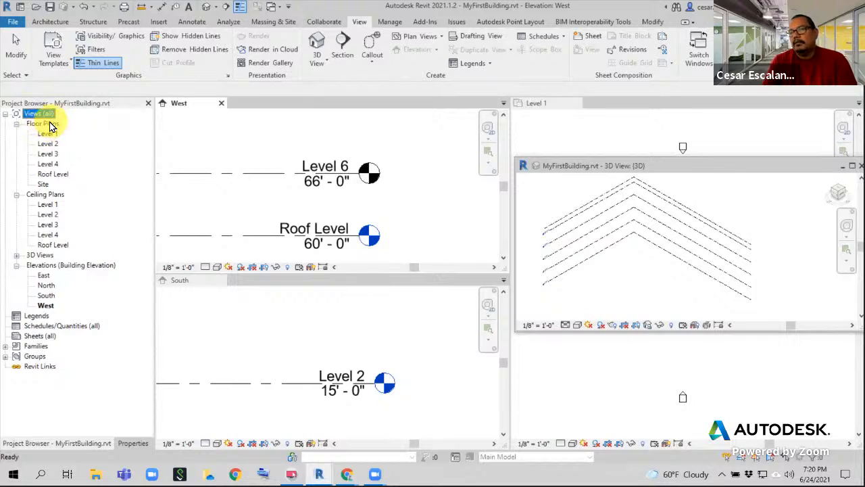
scroll(441, 214, "down", 5)
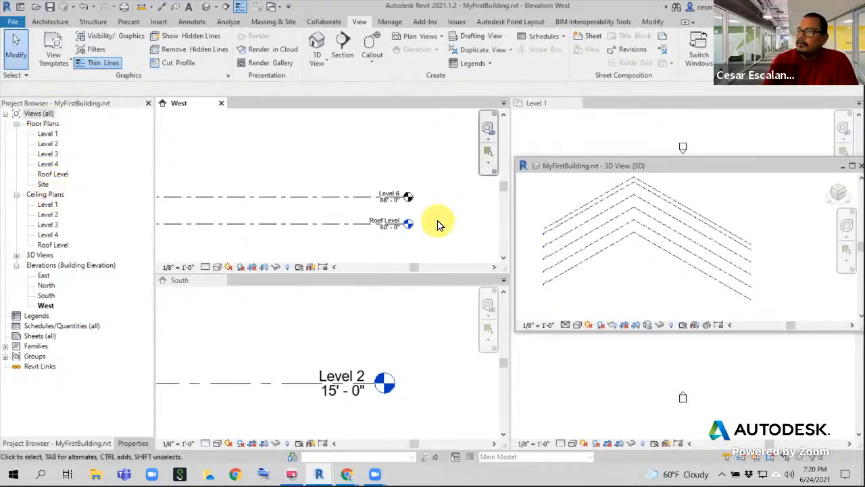
middle_click_drag(403, 235, 359, 178)
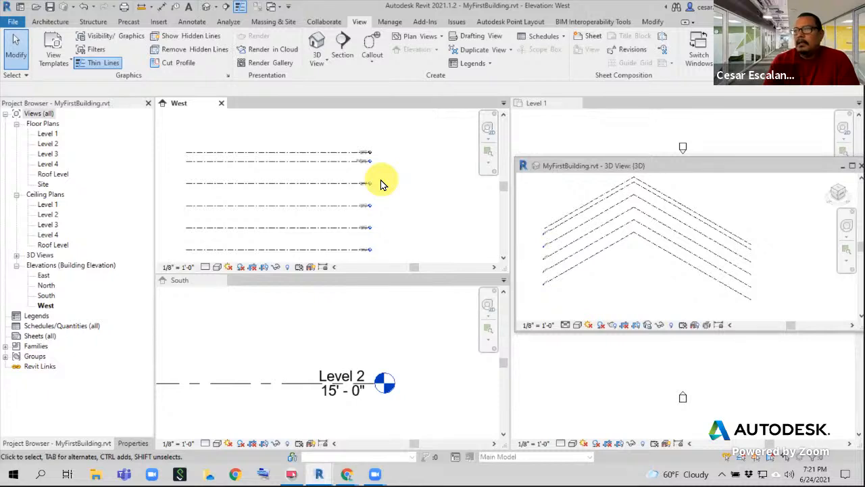
scroll(365, 203, "down", 2)
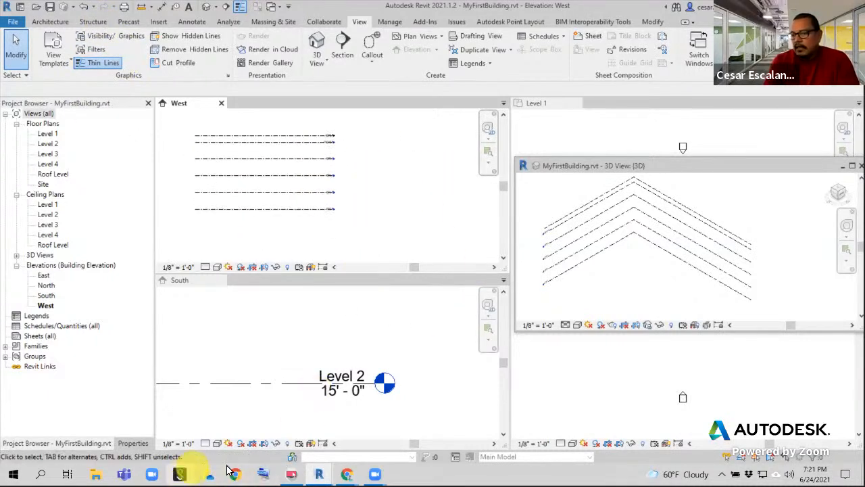
Switch to Chrome and highlight the Class 5 topic, Loading/Managing Components Families, in the Revit Fundamentals syllabus
left_click(347, 473)
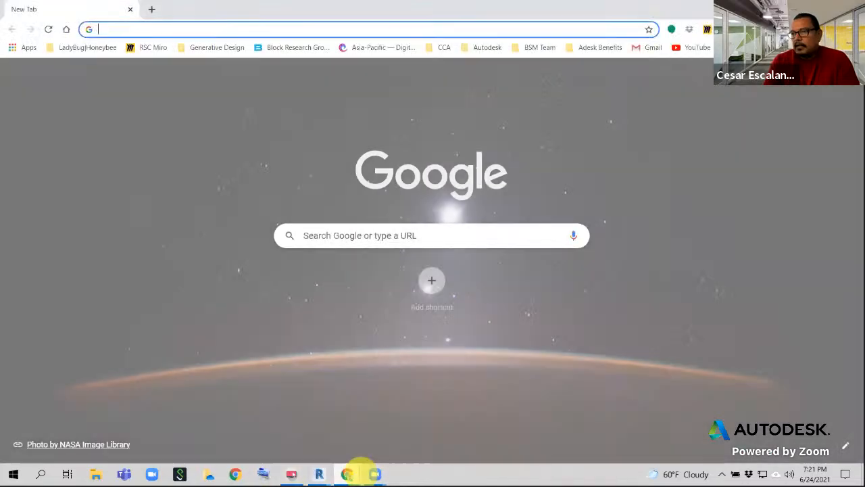
mouse_move(347, 473)
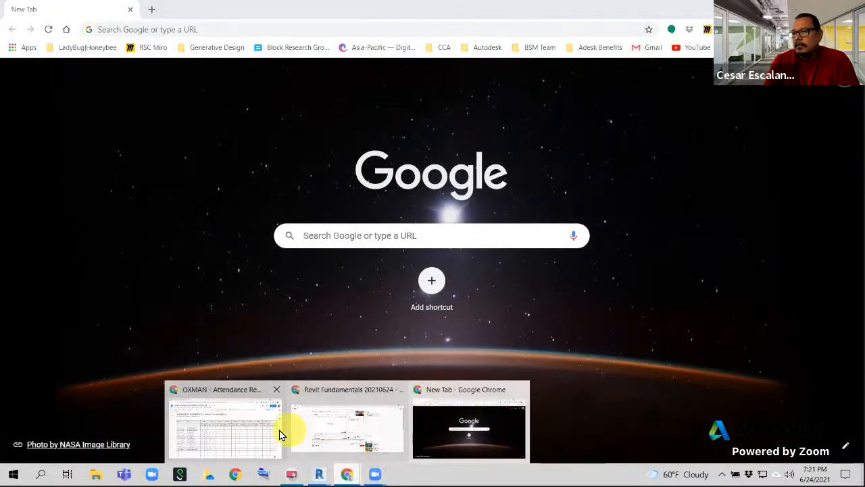
left_click(259, 429)
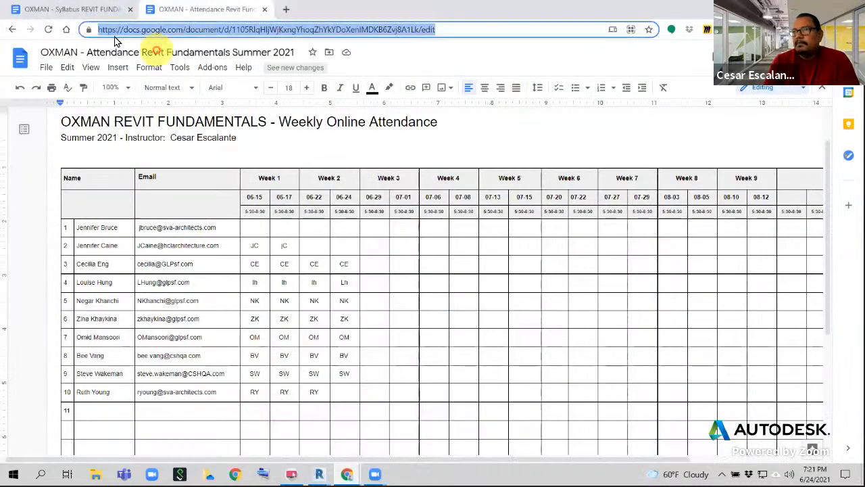
left_click(82, 10)
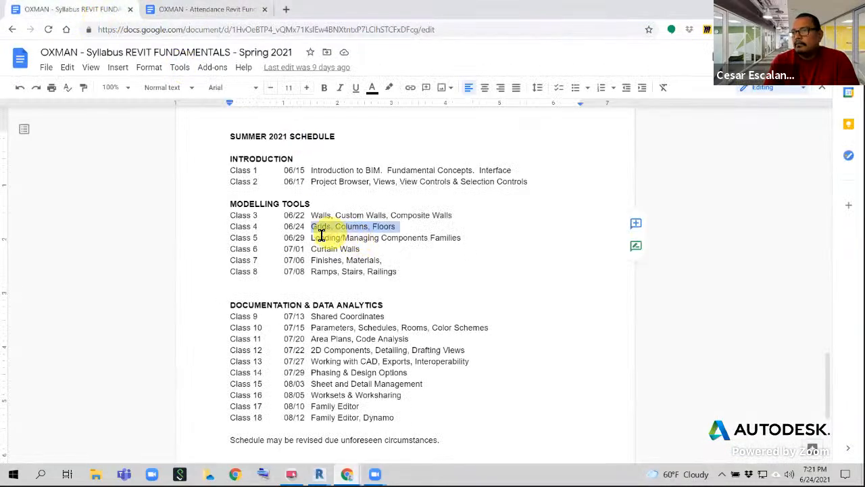
left_click_drag(313, 240, 558, 243)
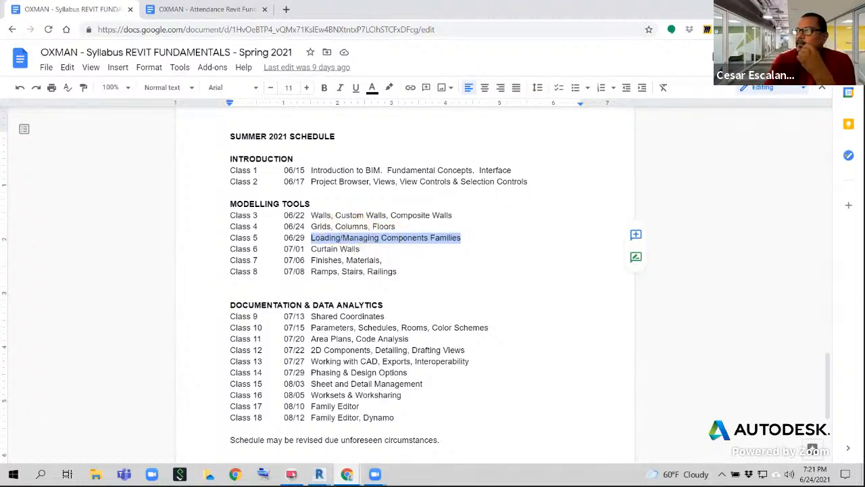
double_click(612, 17)
Switch back to the MyFirstBuilding project in Revit
mouse_move(319, 474)
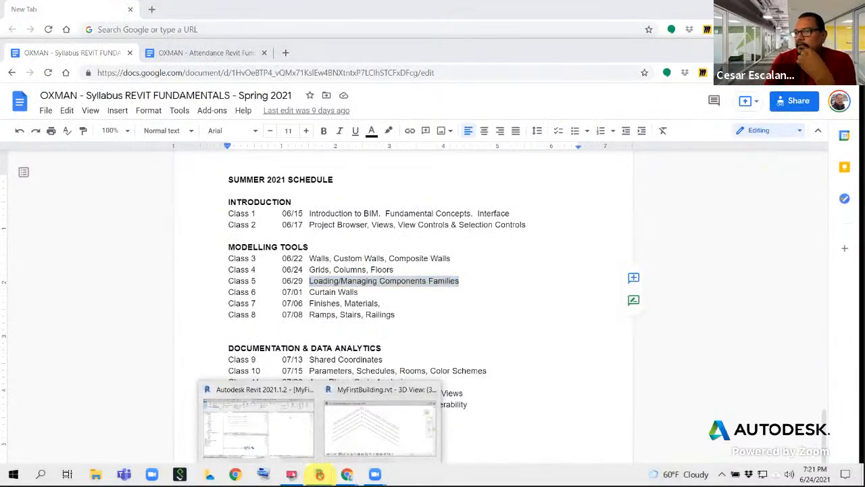
left_click(378, 432)
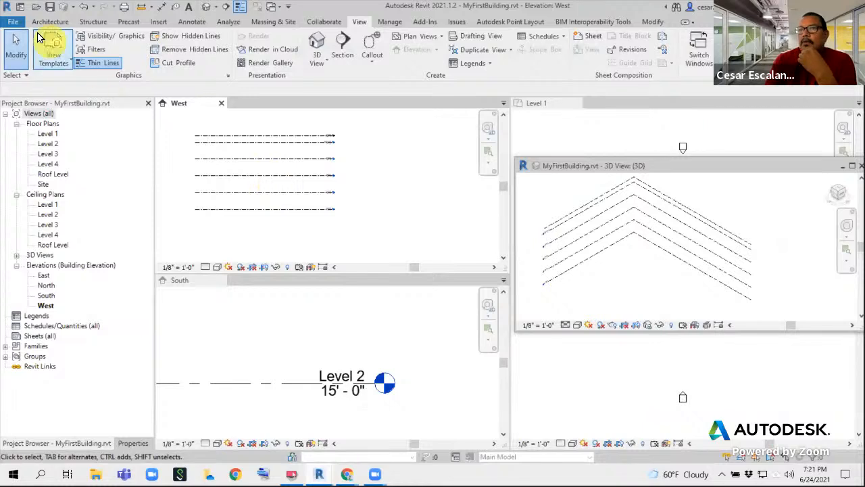
left_click(15, 22)
key("Escape")
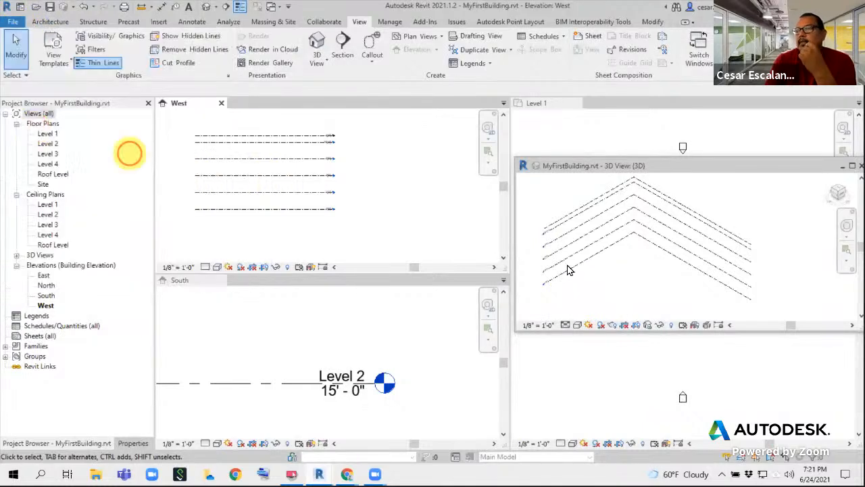